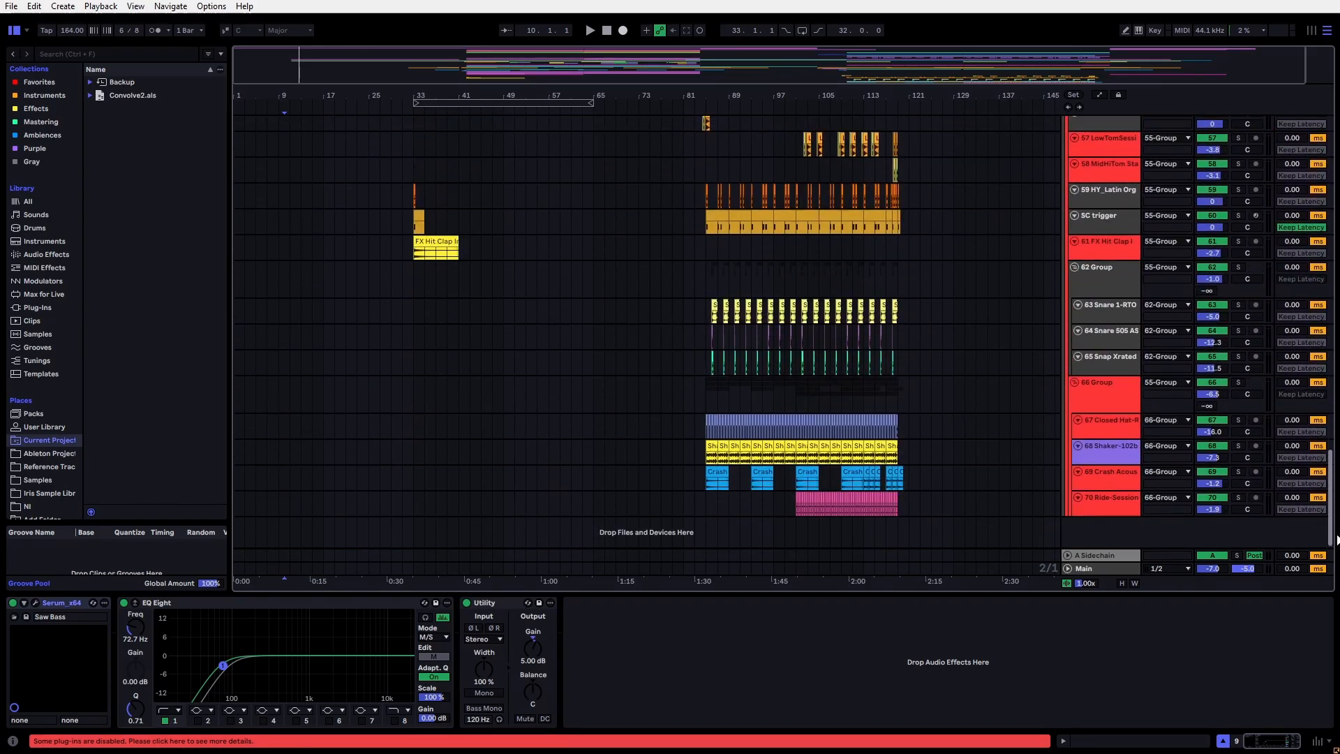
Step: Survey the arrangement from the drum tracks up to the piano and bass tracks, focusing on the section from bar 33 to 65
{"action": "scroll", "coordinate": [751, 209], "scroll_direction": "up", "scroll_amount": 10}
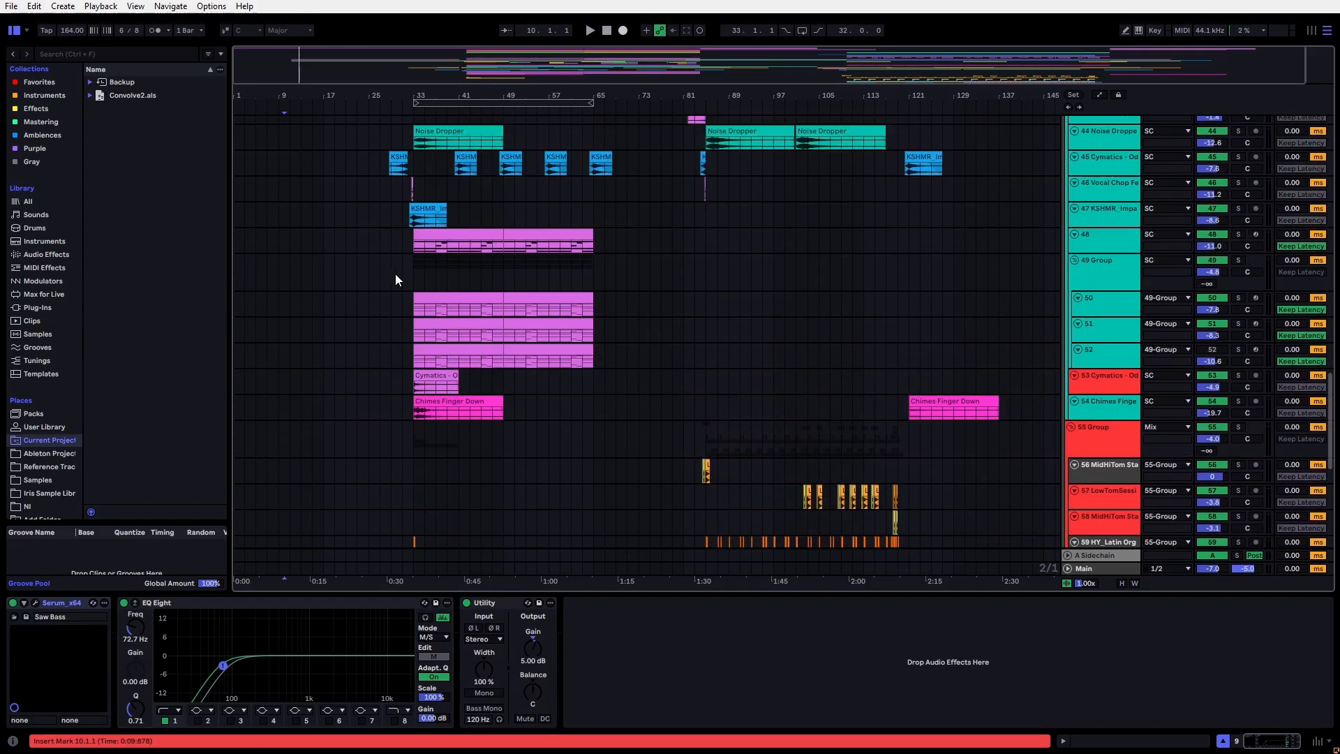
{"action": "left_click_drag", "start_coordinate": [414, 276], "coordinate": [597, 287]}
{"action": "scroll", "coordinate": [619, 281], "scroll_direction": "up", "scroll_amount": 20}
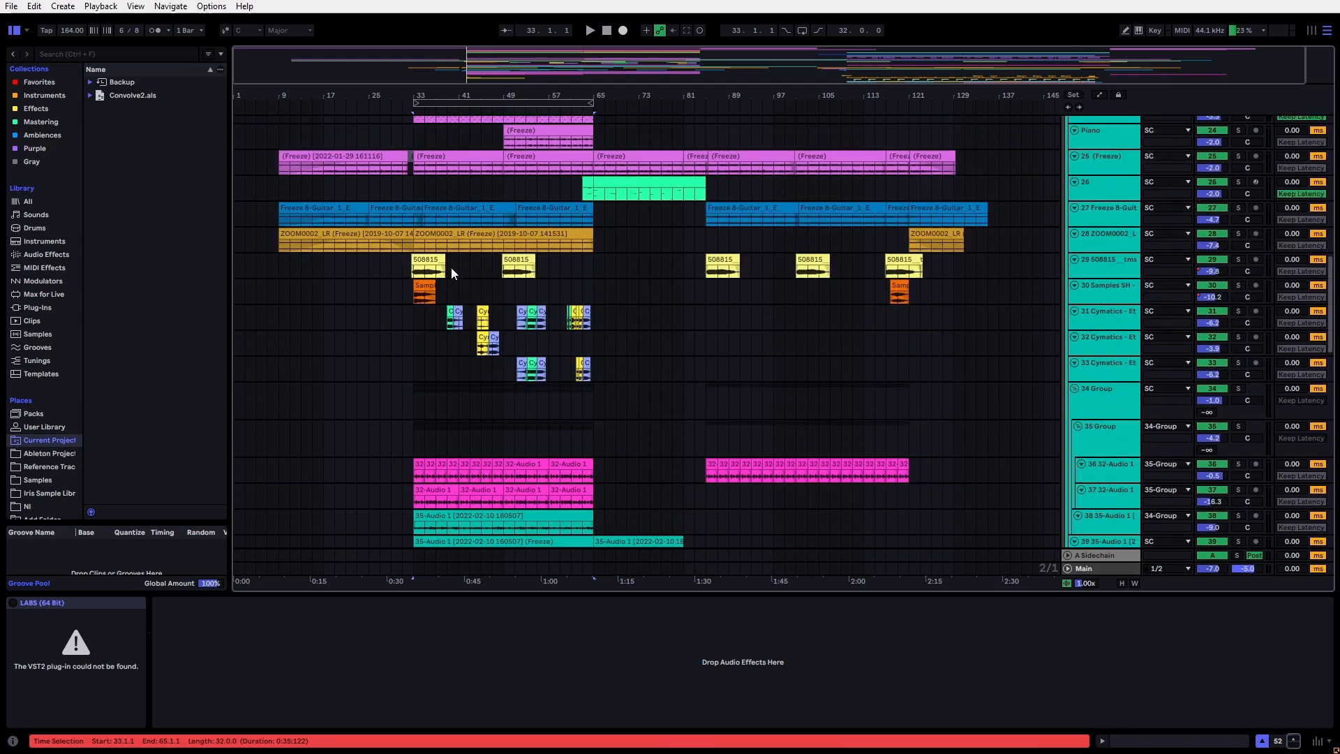
{"action": "scroll", "coordinate": [432, 282], "scroll_direction": "up", "scroll_amount": 10}
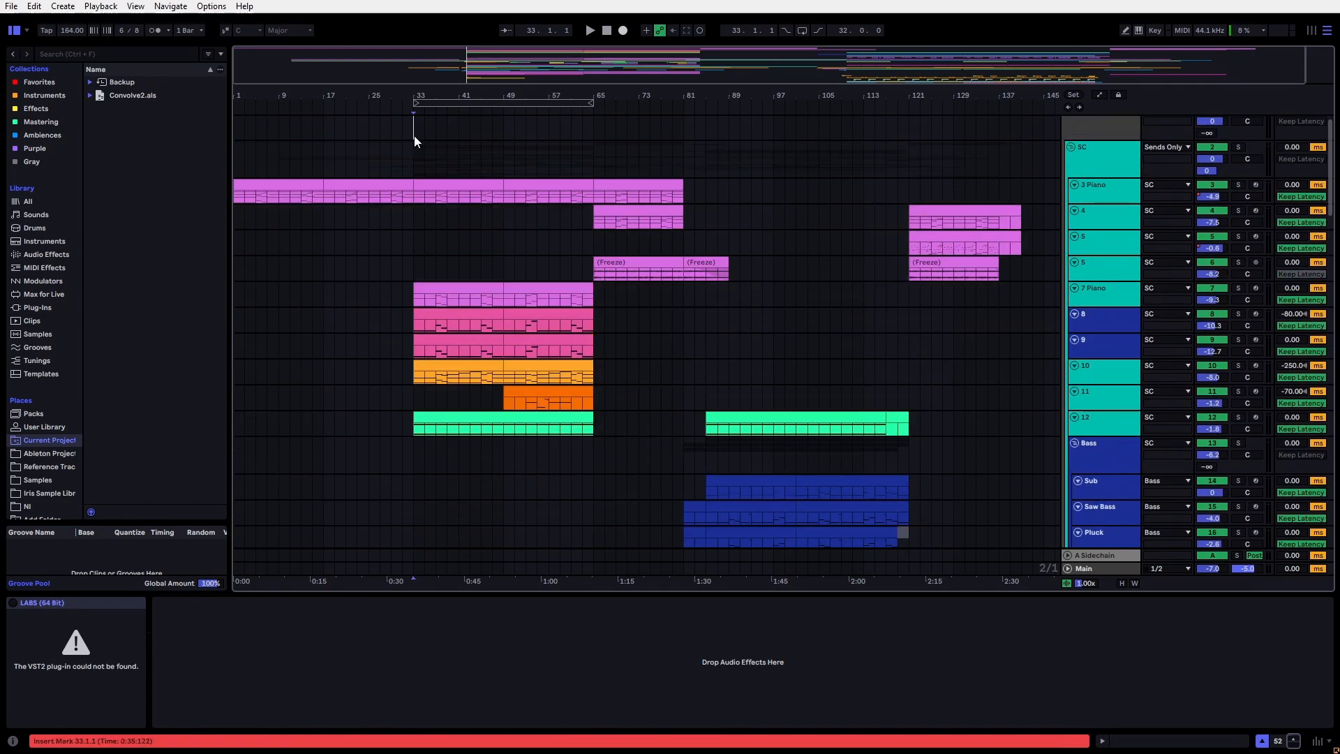
{"action": "left_click_drag", "start_coordinate": [413, 136], "coordinate": [902, 166]}
{"action": "left_click", "coordinate": [391, 153]}
{"action": "scroll", "coordinate": [405, 162], "scroll_direction": "down", "scroll_amount": 5}
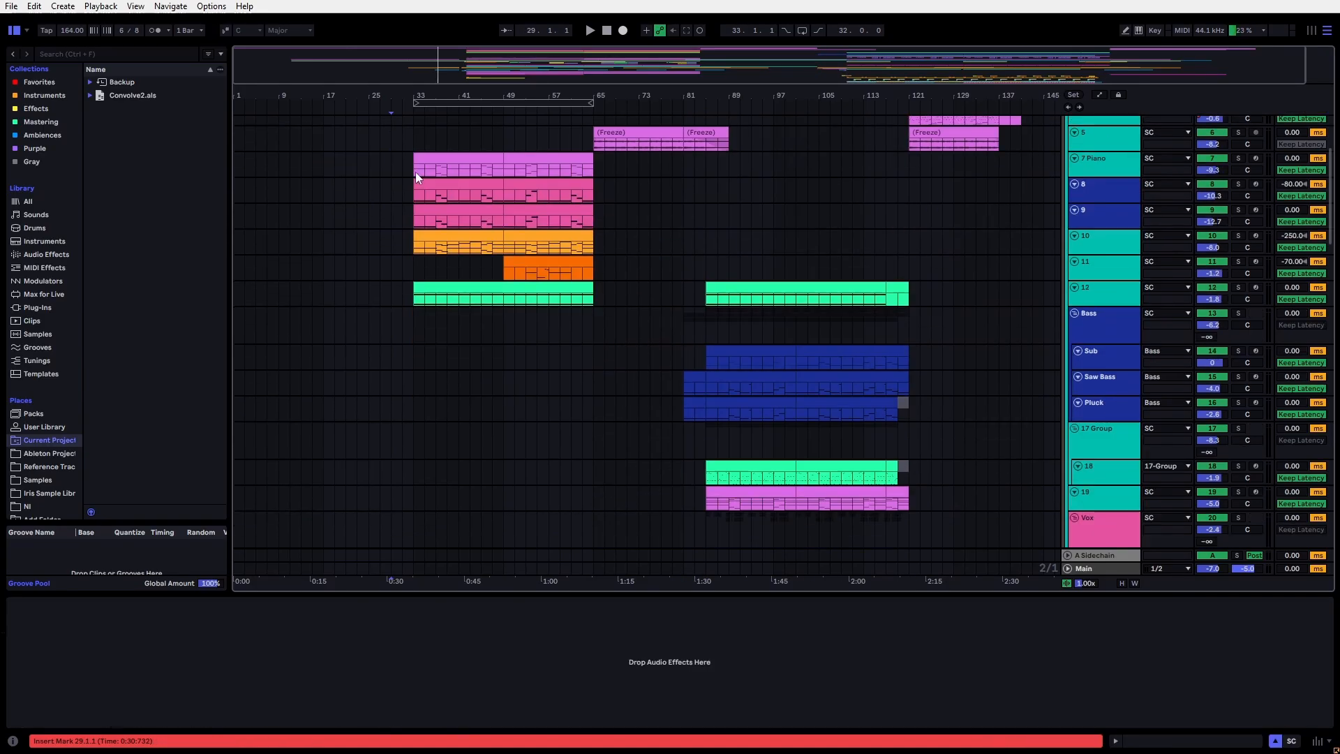
{"action": "scroll", "coordinate": [365, 253], "scroll_direction": "down", "scroll_amount": 5}
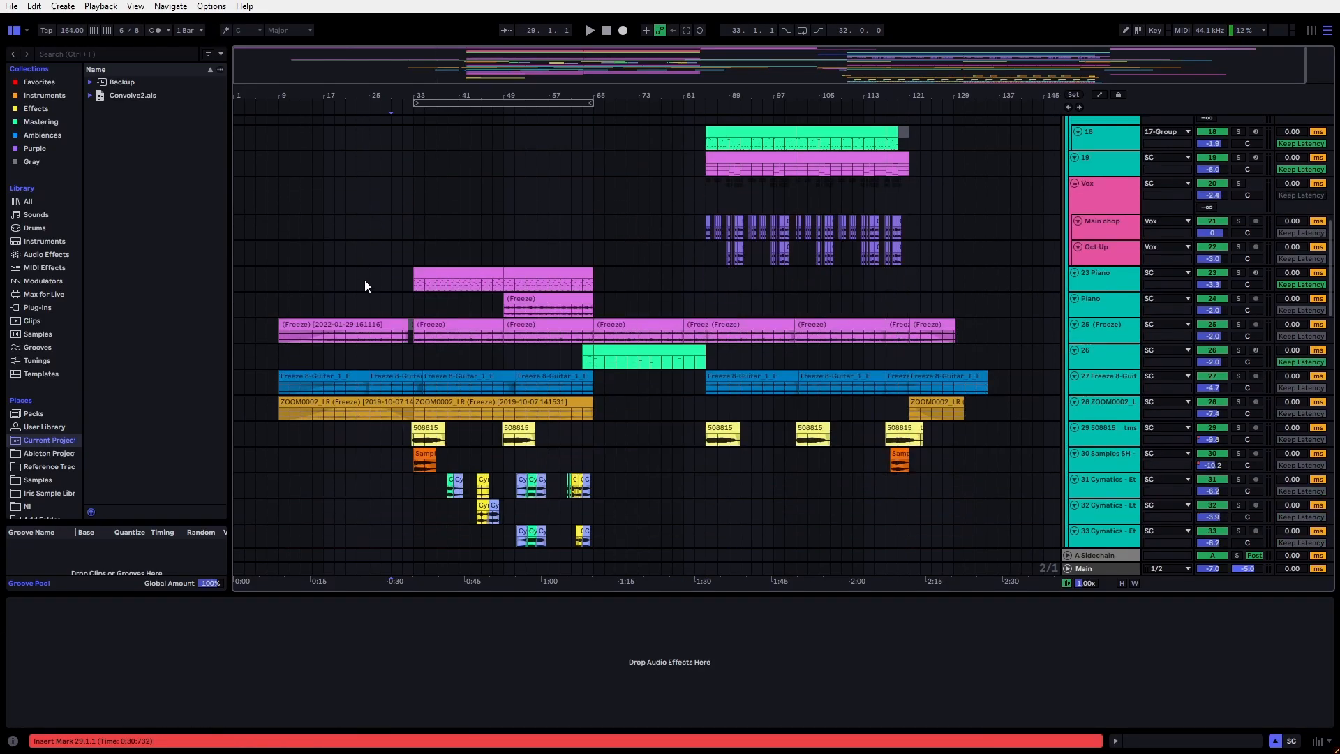
{"action": "scroll", "coordinate": [339, 289], "scroll_direction": "up", "scroll_amount": 6}
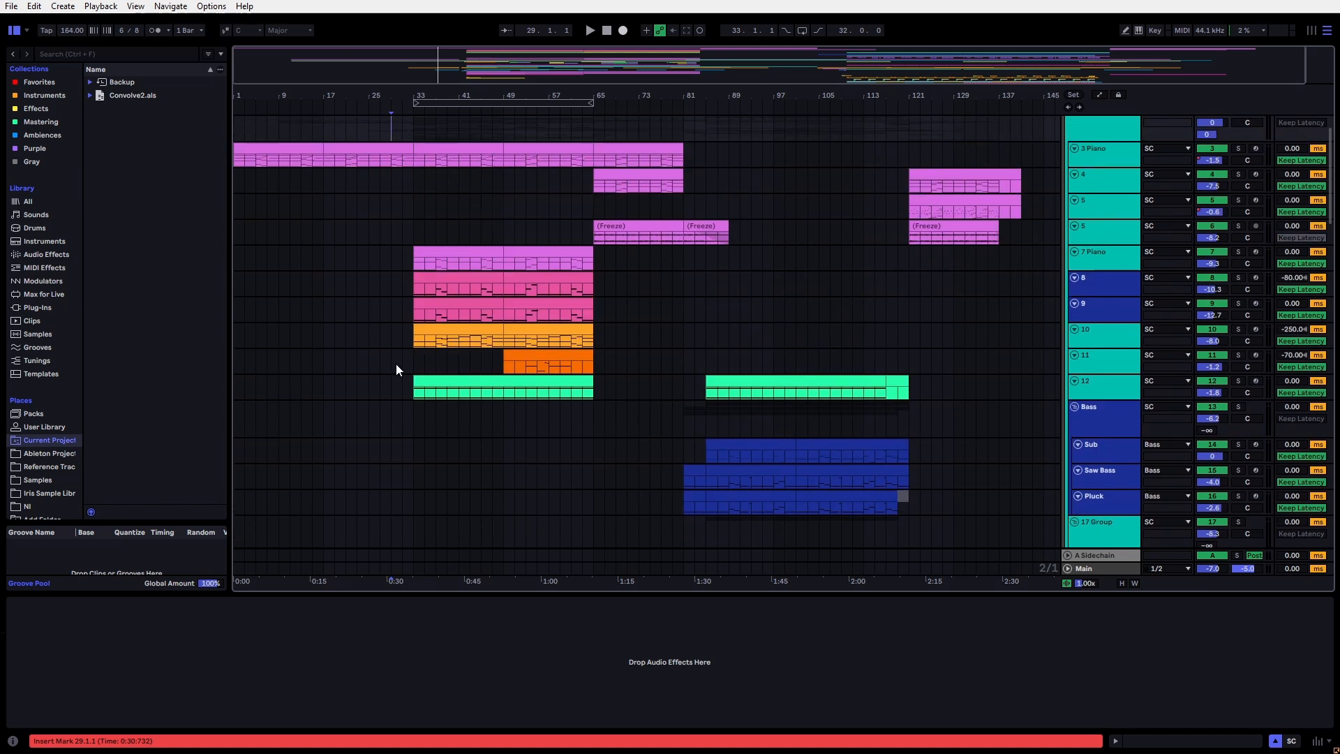
{"action": "scroll", "coordinate": [396, 363], "scroll_direction": "up", "scroll_amount": 2}
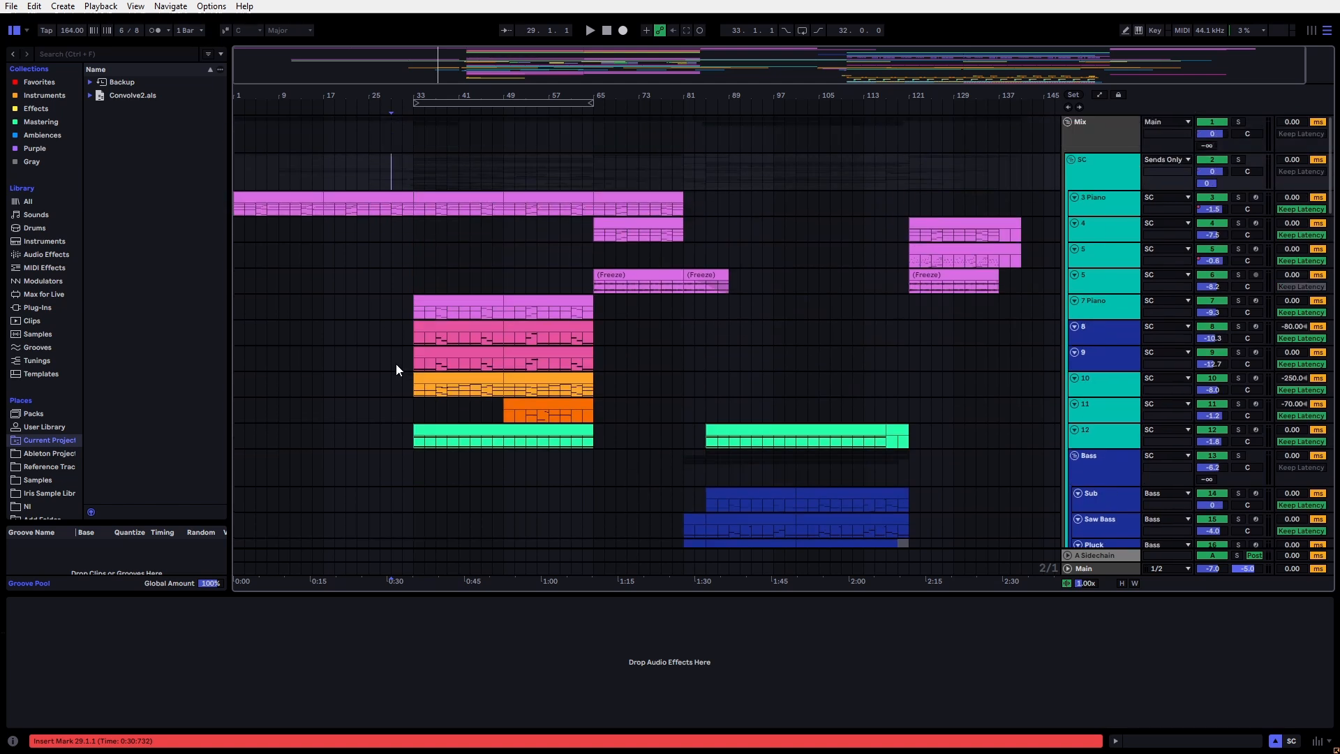
Step: Select the first clip on the 3 Piano track, bars 1 to 17, and solo the track
{"action": "left_click", "coordinate": [271, 202]}
{"action": "left_click", "coordinate": [1016, 220]}
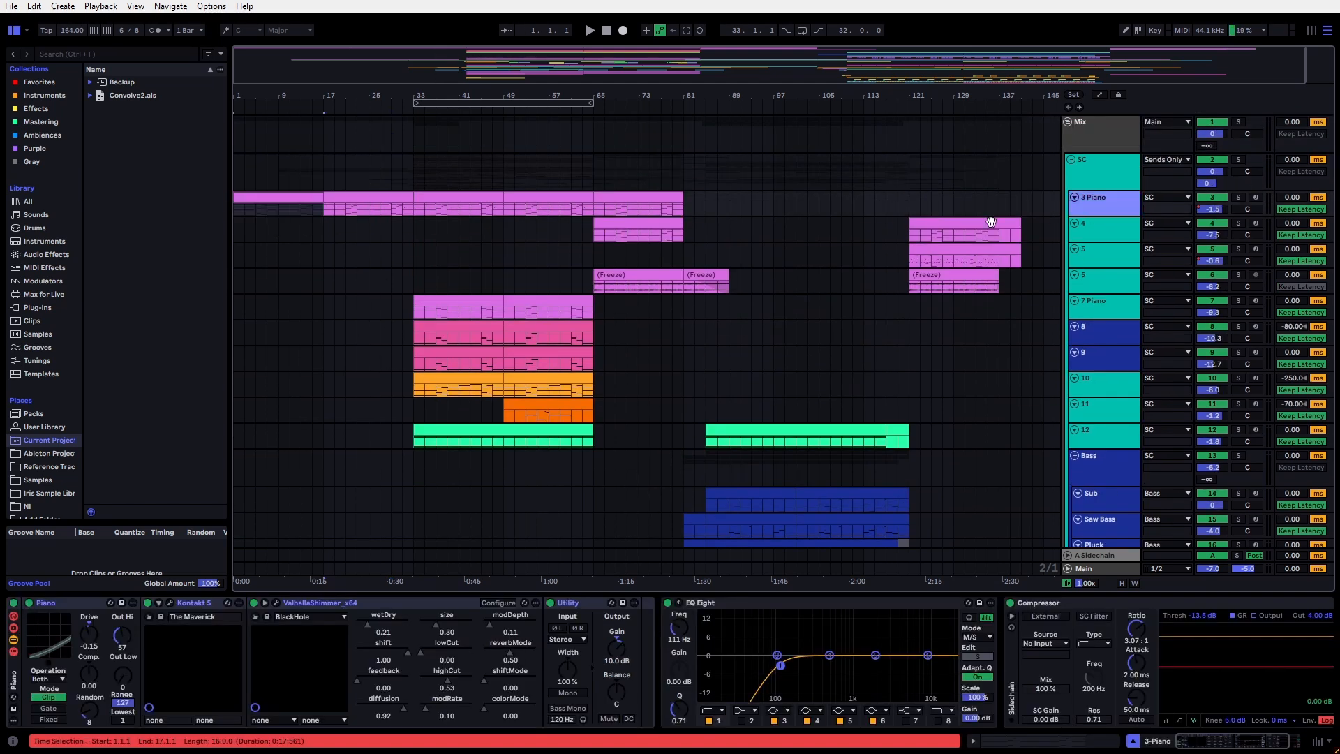
{"action": "key", "text": "s"}
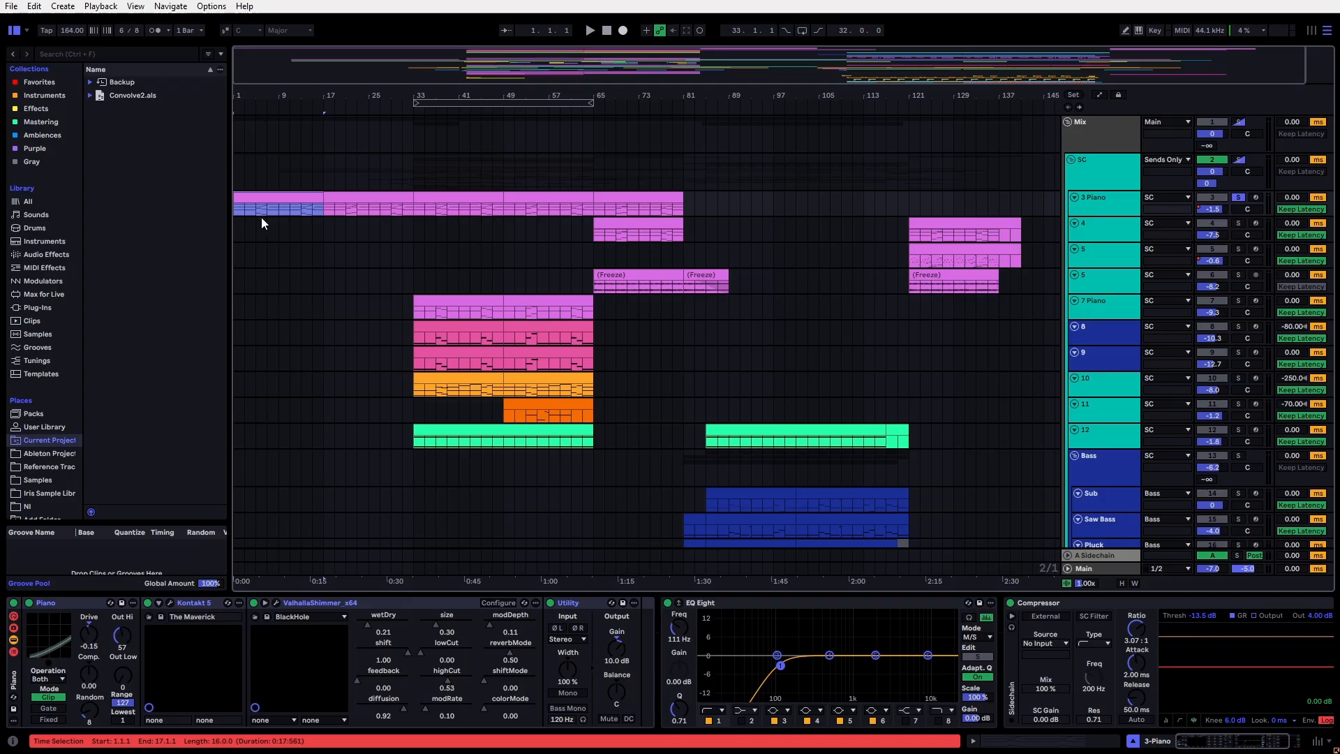
Step: Open the first piano clip in an enlarged note editor and examine its upper notes
{"action": "double_click", "coordinate": [261, 211]}
{"action": "left_click_drag", "start_coordinate": [373, 567], "coordinate": [373, 447]}
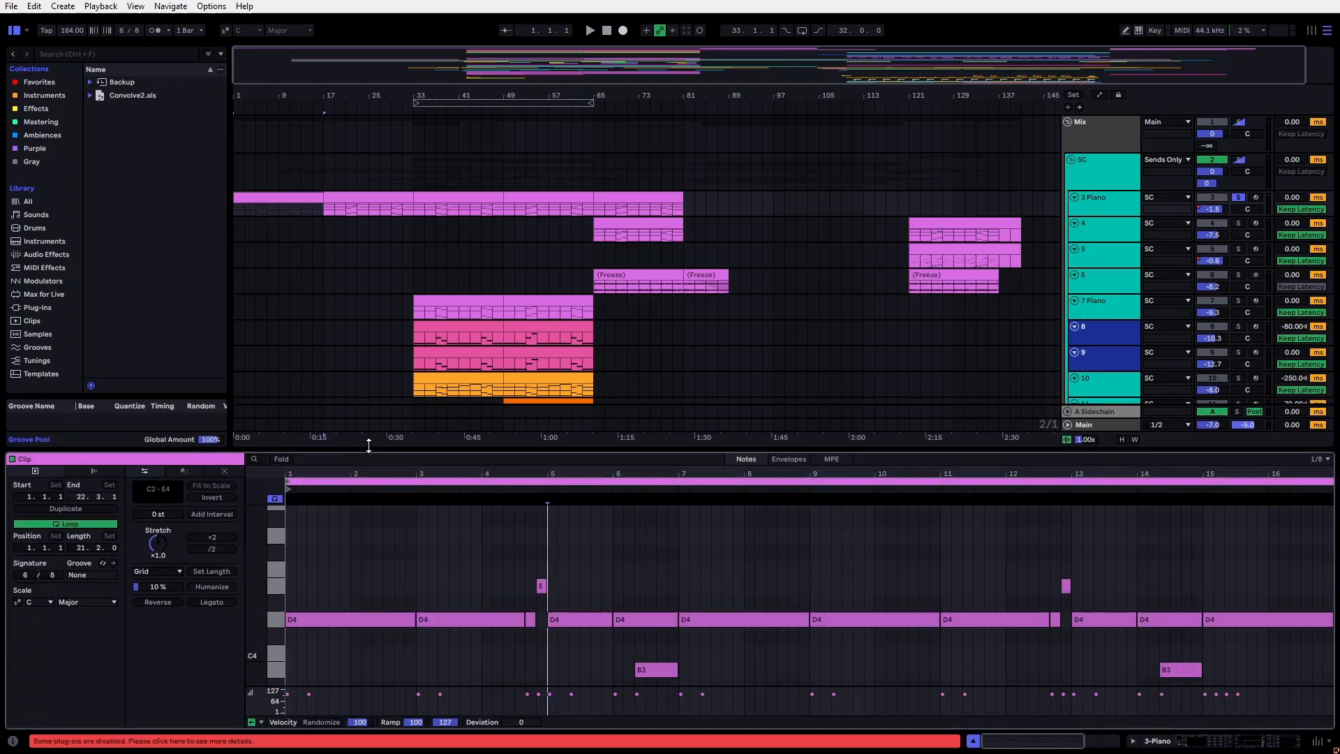
{"action": "scroll", "coordinate": [378, 529], "scroll_direction": "down", "scroll_amount": 3}
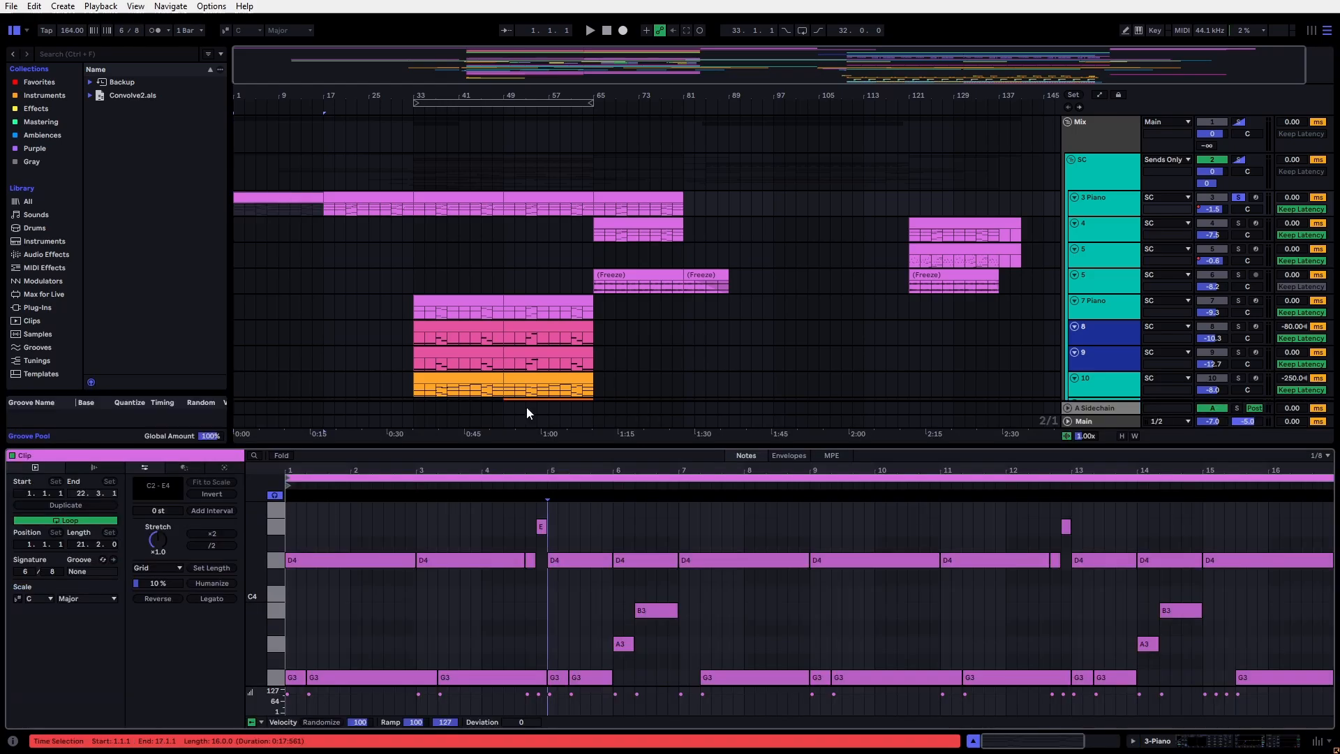
{"action": "scroll", "coordinate": [408, 553], "scroll_direction": "down", "scroll_amount": 3}
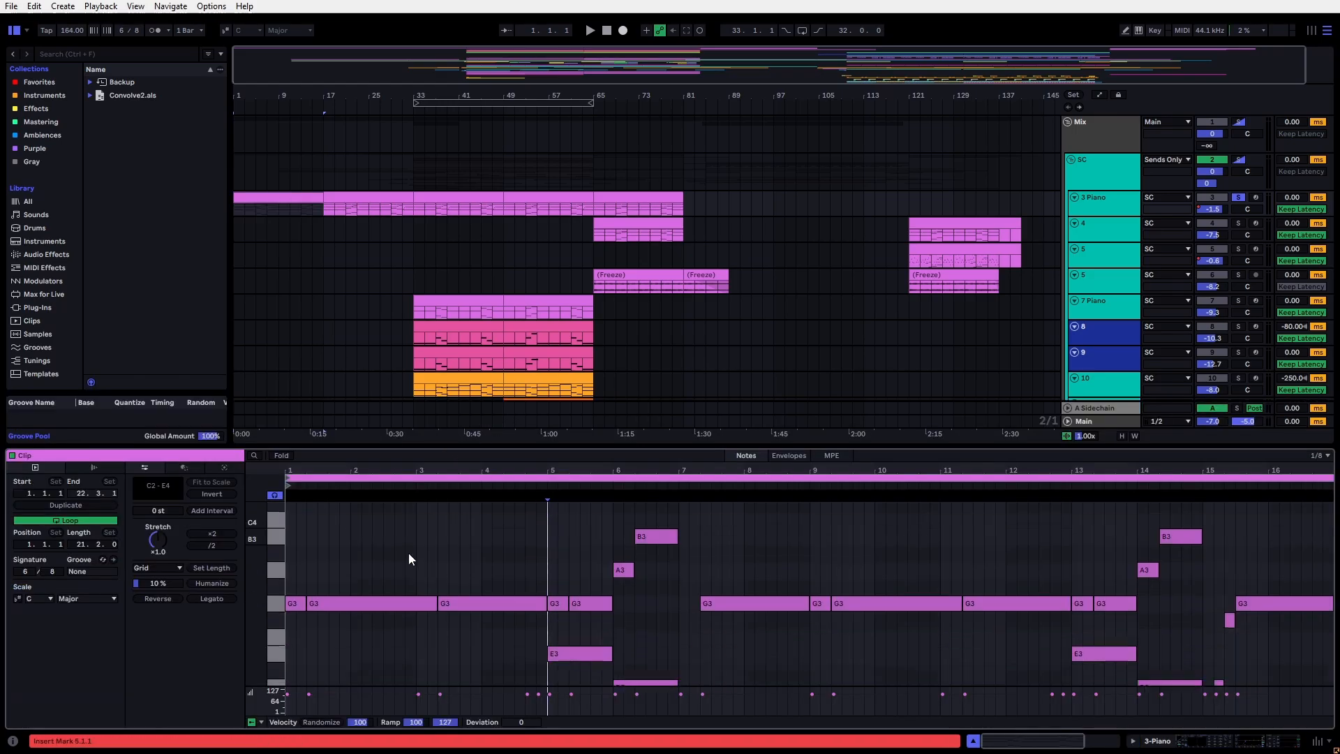
Step: Play the soloed piano from the start, with its device chain shown and the 3 Piano track enlarged in the arrangement
{"action": "key", "text": "space"}
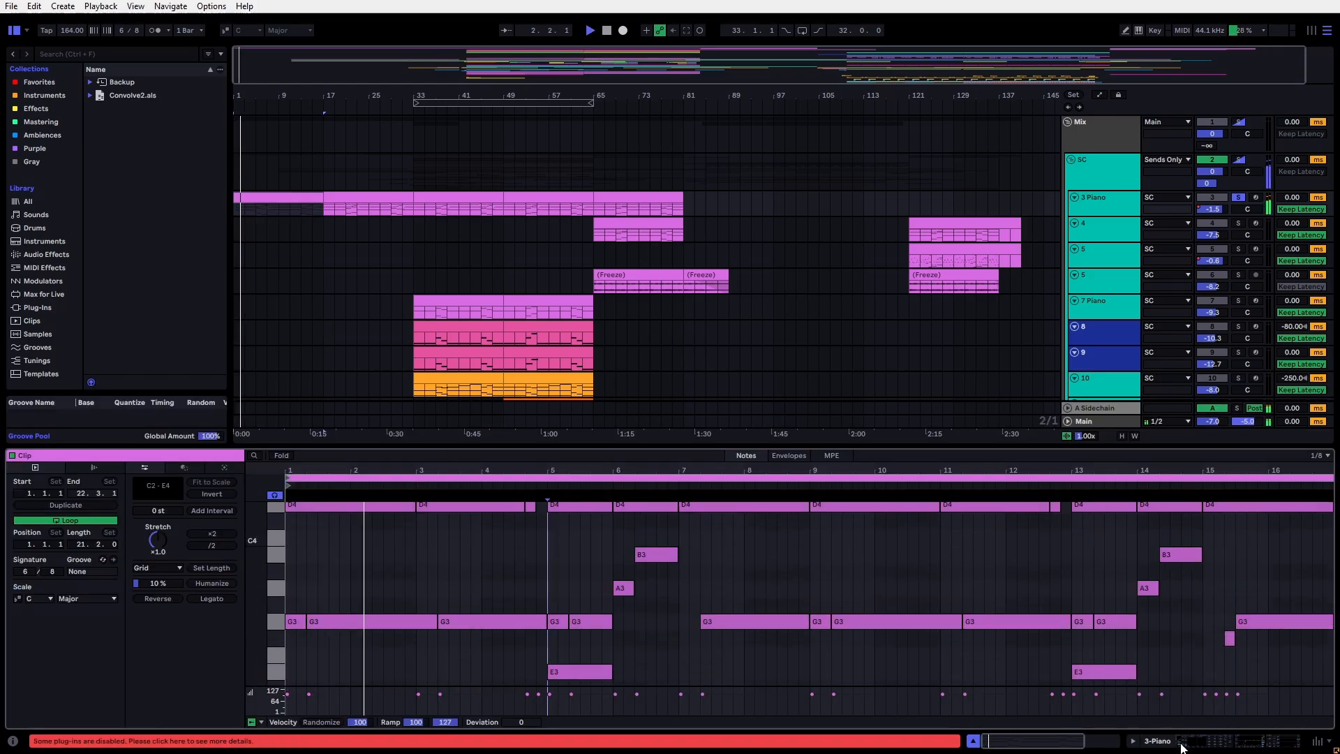
{"action": "key", "text": "shift+Tab"}
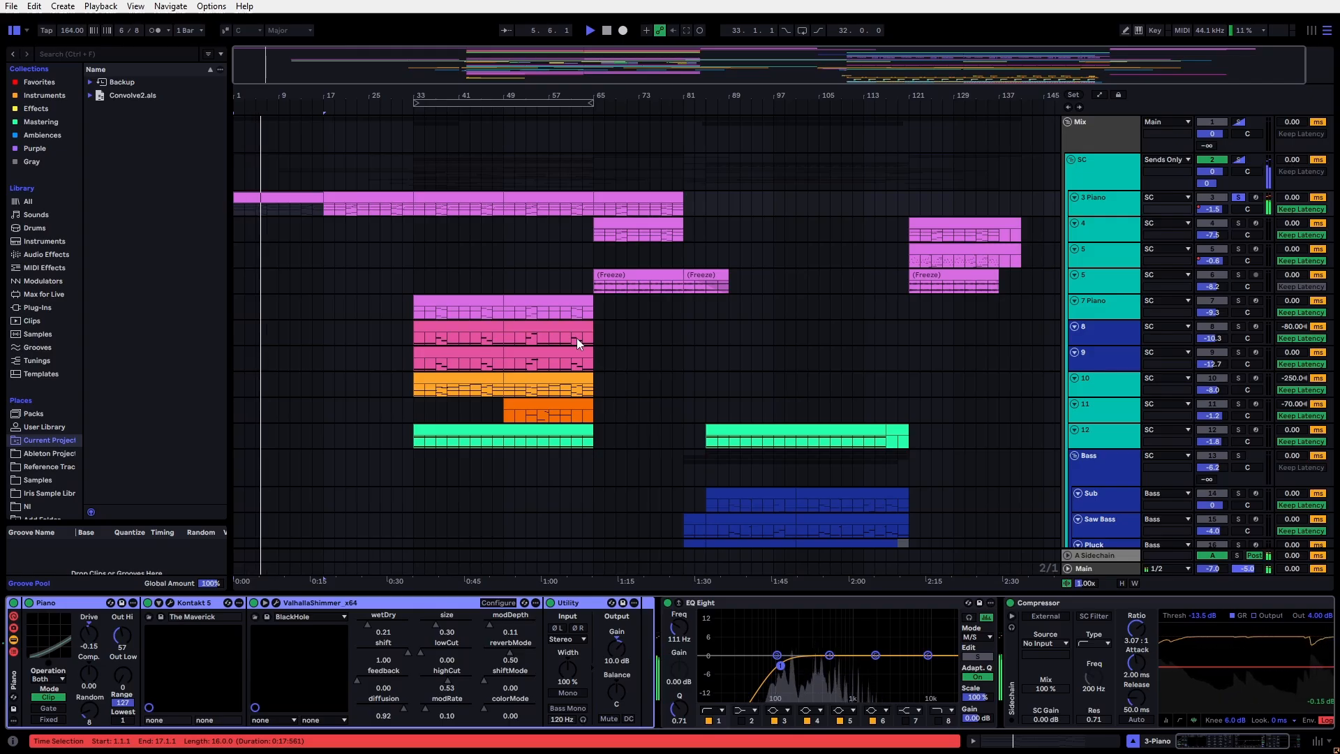
{"action": "scroll", "coordinate": [278, 211], "scroll_direction": "up", "scroll_amount": 5}
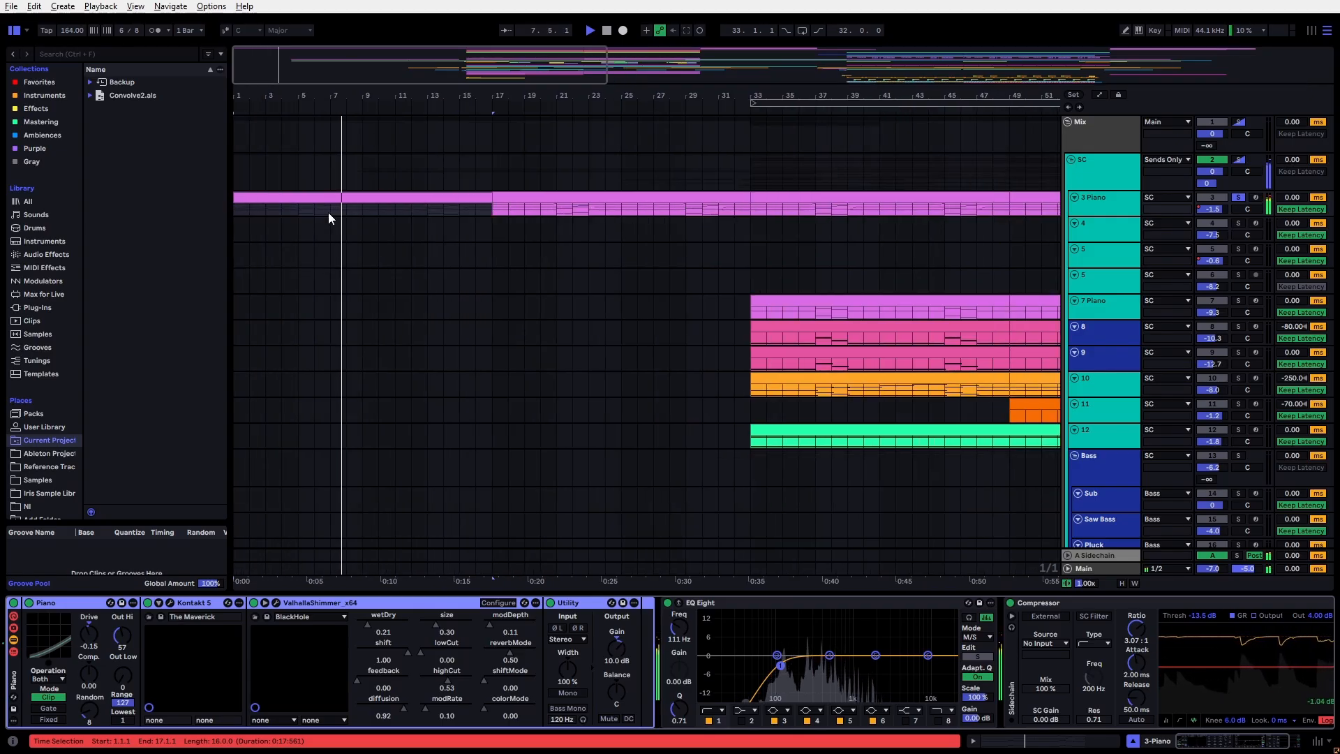
{"action": "scroll", "coordinate": [329, 212], "scroll_direction": "up", "scroll_amount": 5}
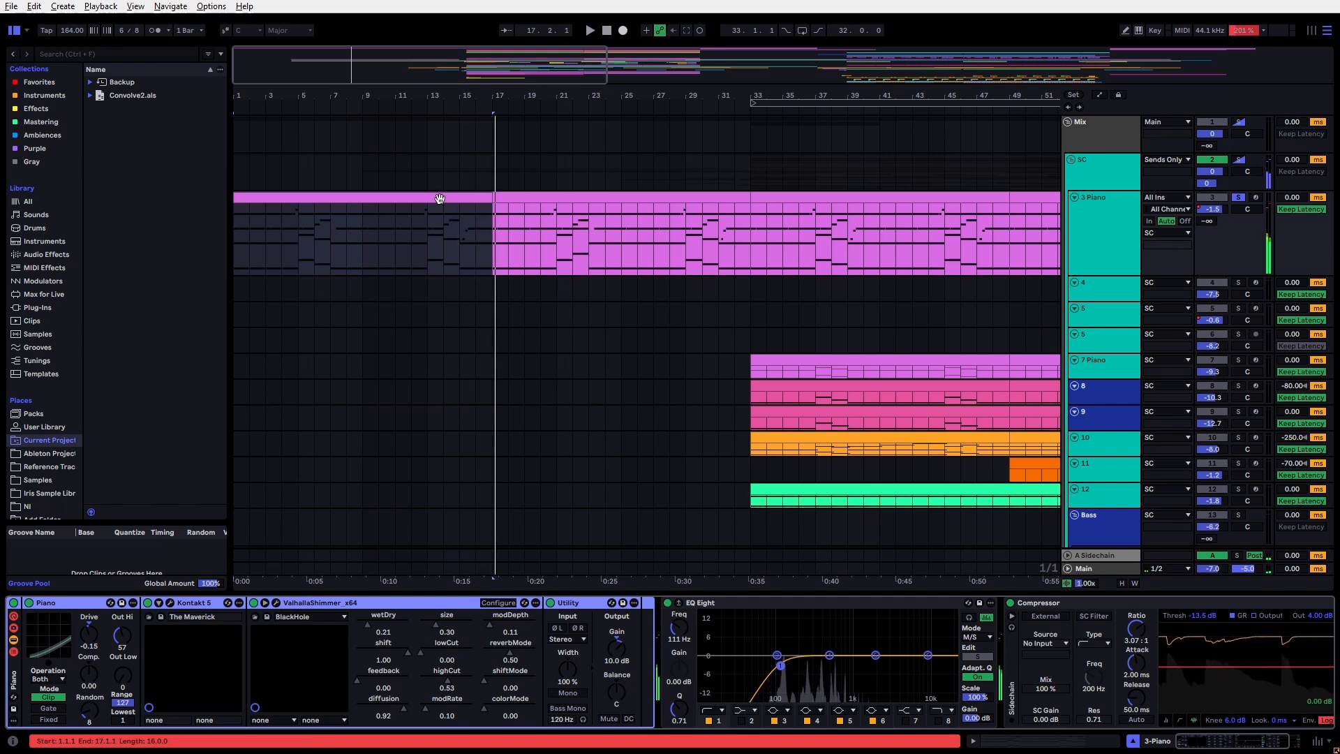
Step: Reopen the piano clip in a taller note editor and examine the chord voicings from E4 down to C2
{"action": "double_click", "coordinate": [466, 224]}
{"action": "left_click_drag", "start_coordinate": [625, 449], "coordinate": [628, 220]}
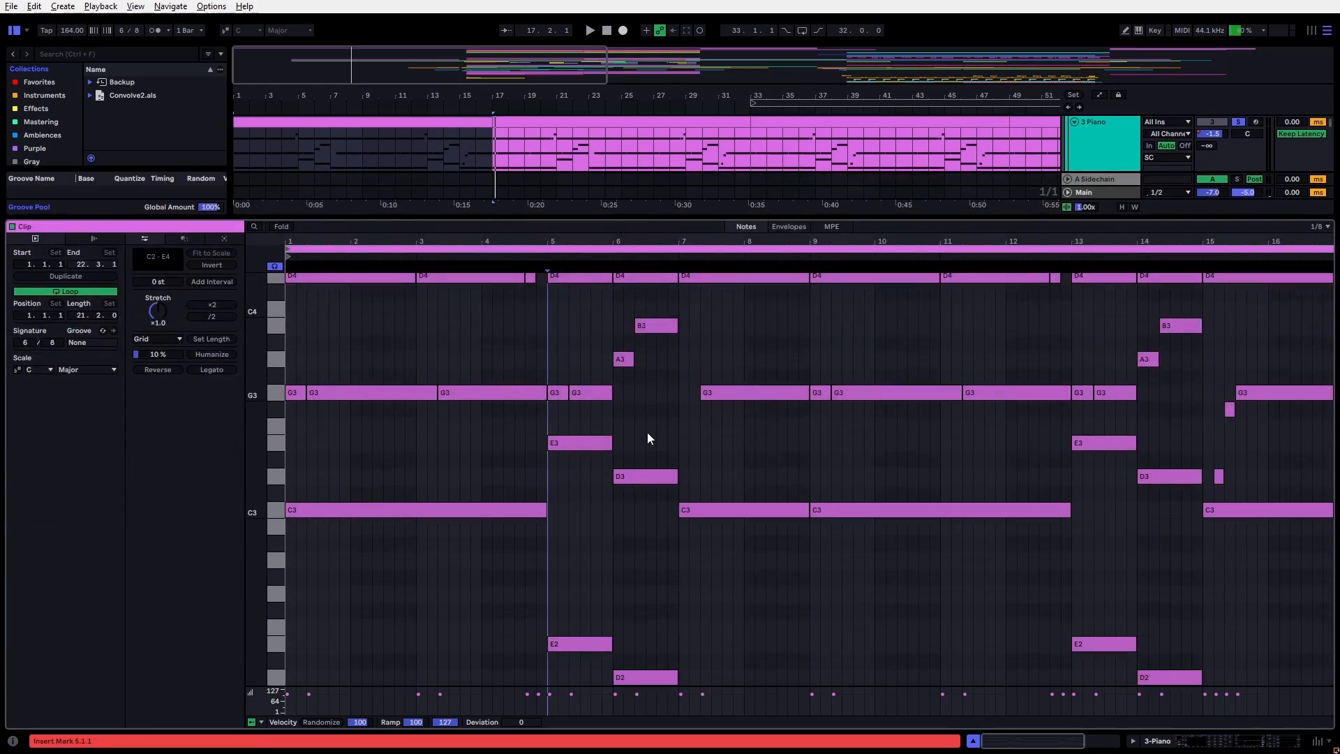
{"action": "scroll", "coordinate": [689, 492], "scroll_direction": "down", "scroll_amount": 5}
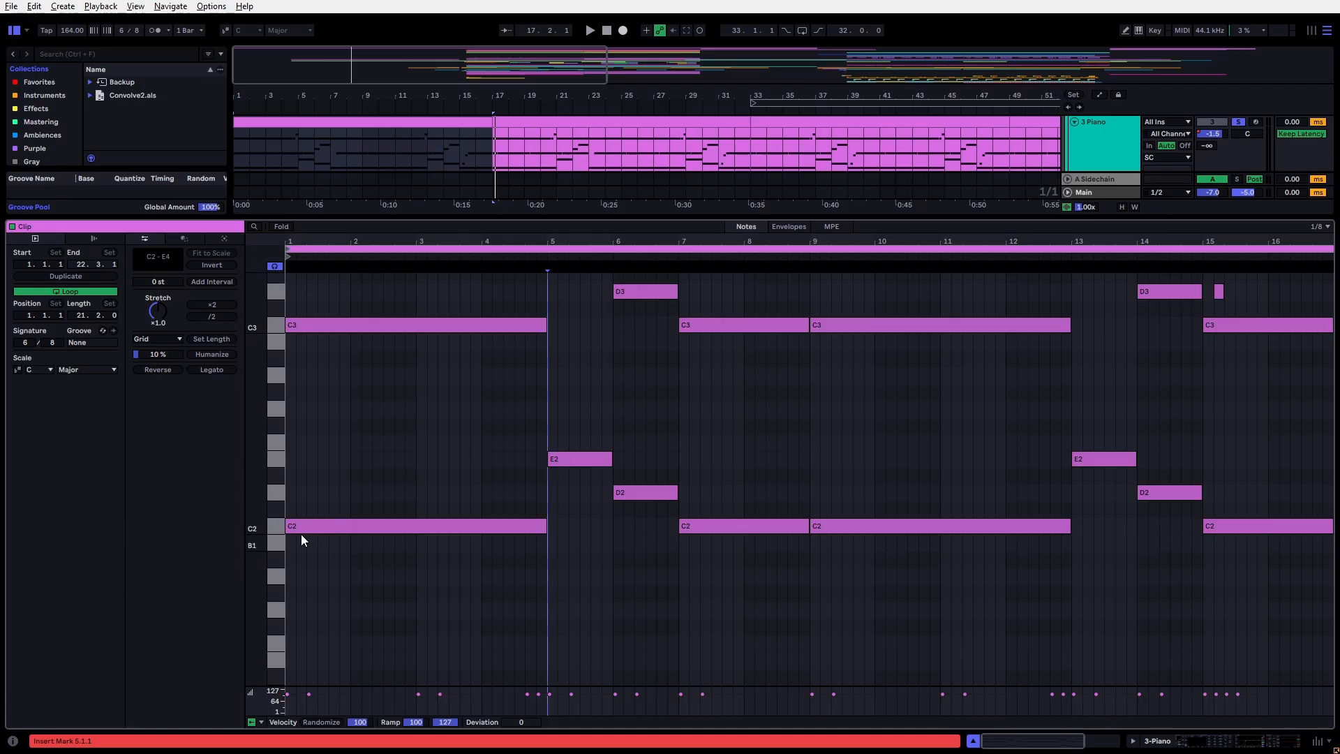
{"action": "scroll", "coordinate": [440, 496], "scroll_direction": "down", "scroll_amount": 1}
{"action": "scroll", "coordinate": [460, 498], "scroll_direction": "up", "scroll_amount": 2}
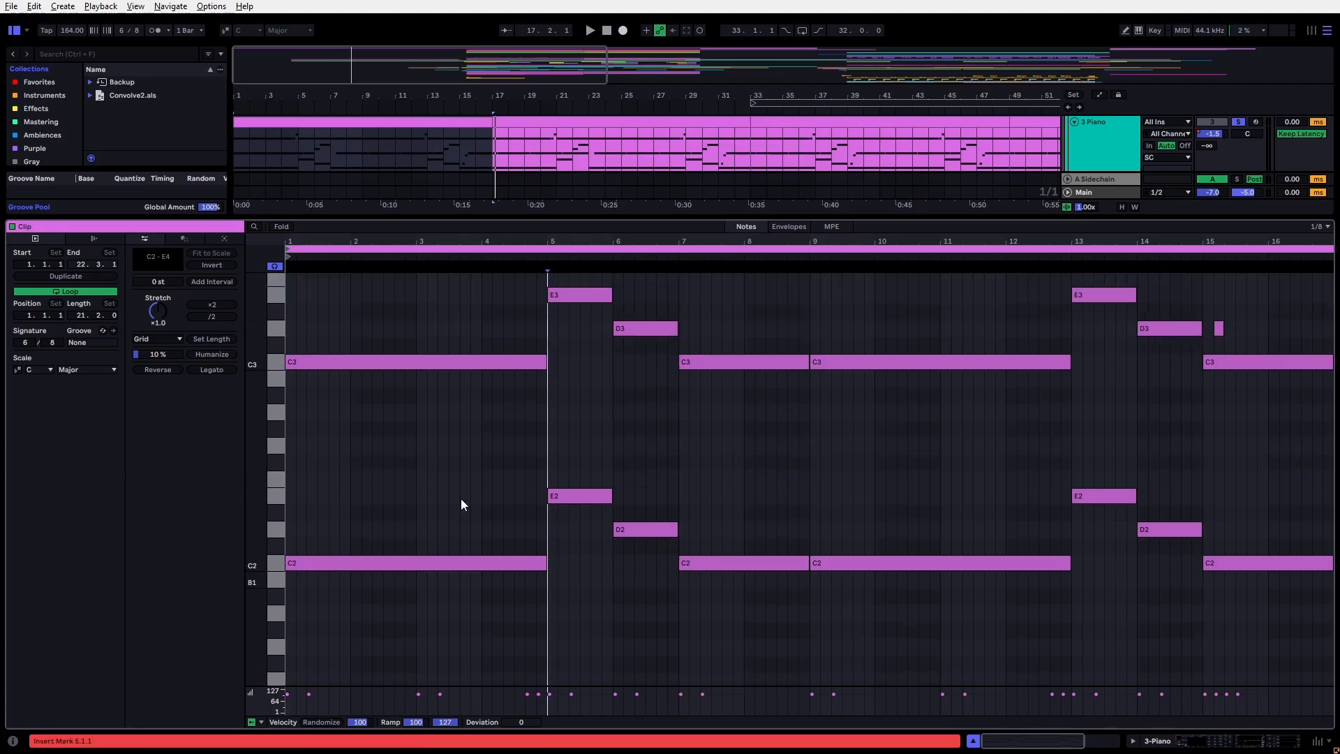
{"action": "scroll", "coordinate": [503, 537], "scroll_direction": "up", "scroll_amount": 2}
{"action": "scroll", "coordinate": [528, 525], "scroll_direction": "up", "scroll_amount": 5}
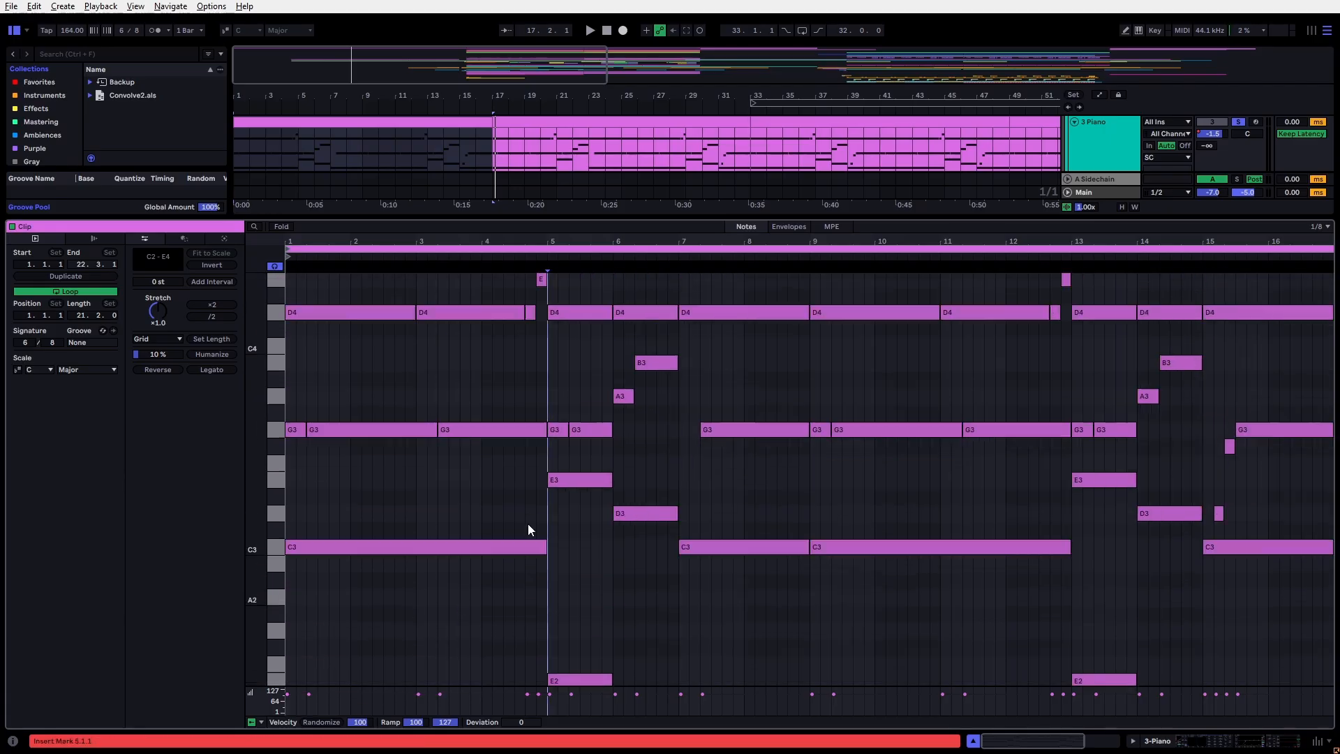
{"action": "scroll", "coordinate": [528, 523], "scroll_direction": "up", "scroll_amount": 1}
{"action": "scroll", "coordinate": [527, 525], "scroll_direction": "down", "scroll_amount": 2}
Step: Play the piano clip from 13.3.1, stop playback, and inspect the lower notes
{"action": "left_click", "coordinate": [1093, 411]}
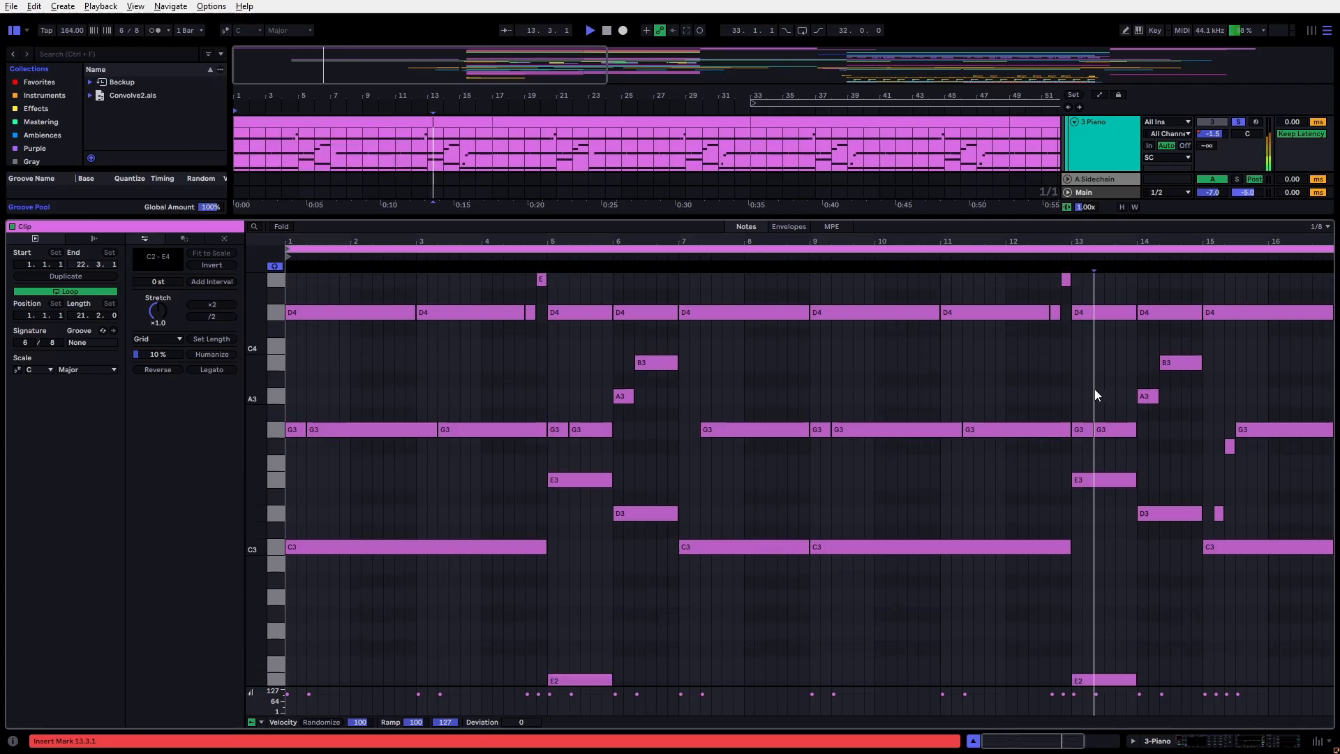
{"action": "key", "text": "space"}
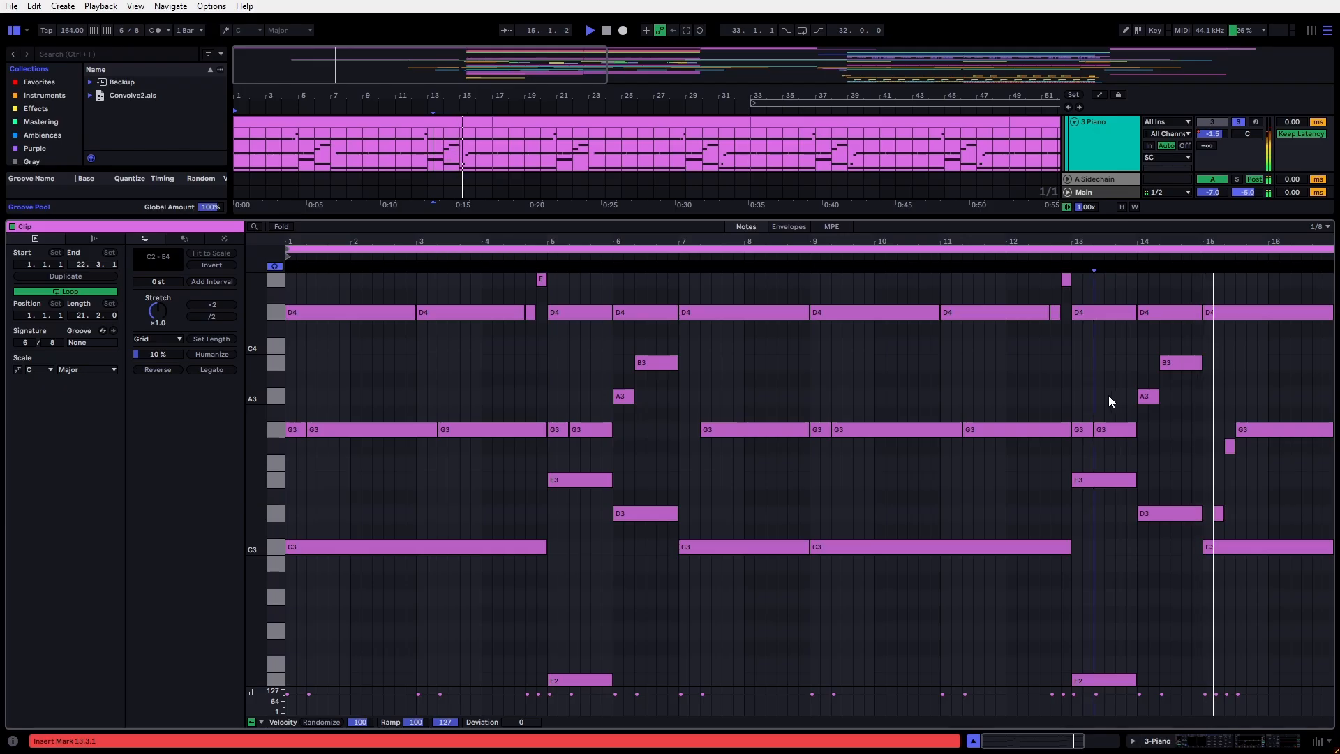
{"action": "left_click", "coordinate": [1108, 396]}
{"action": "scroll", "coordinate": [1106, 398], "scroll_direction": "down", "scroll_amount": 2}
{"action": "scroll", "coordinate": [1103, 401], "scroll_direction": "down", "scroll_amount": 5}
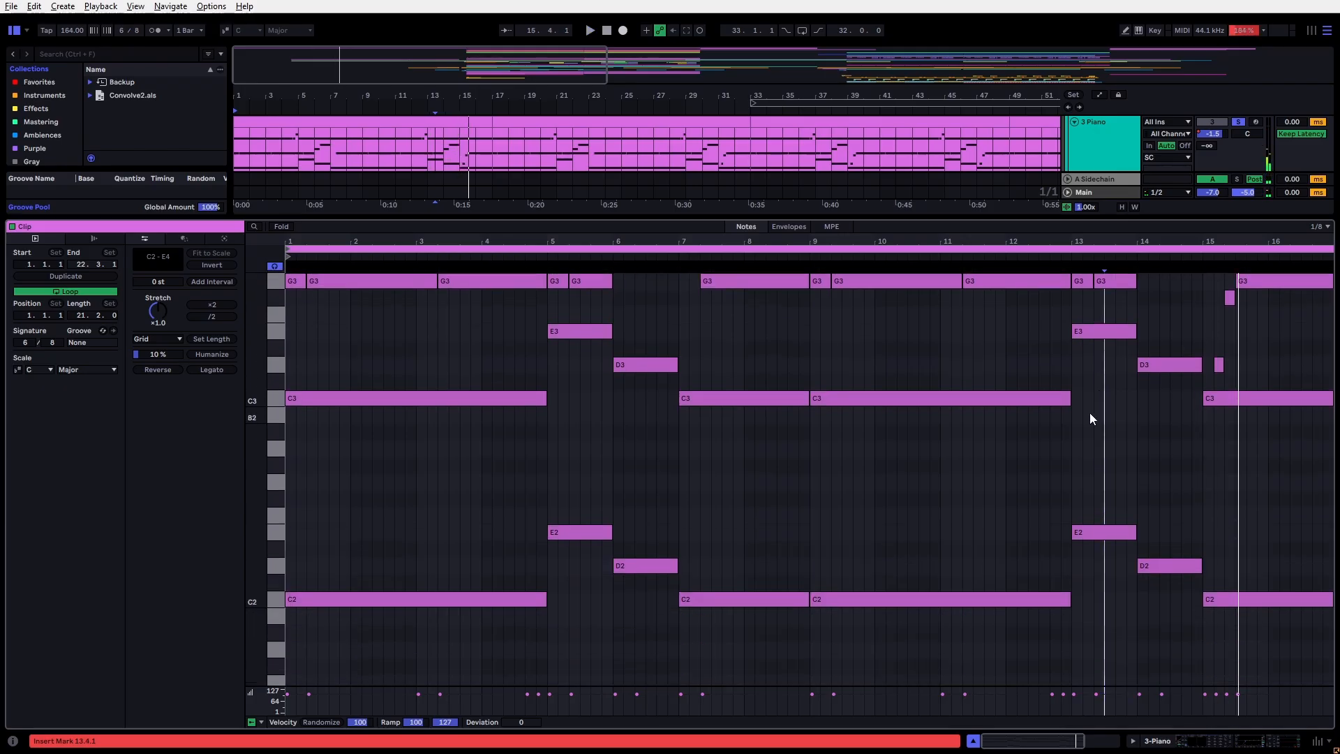
Step: Select the opening C2 bass note of the piano clip, extending the selection to every C2 note
{"action": "left_click", "coordinate": [352, 460]}
{"action": "left_click", "coordinate": [325, 526]}
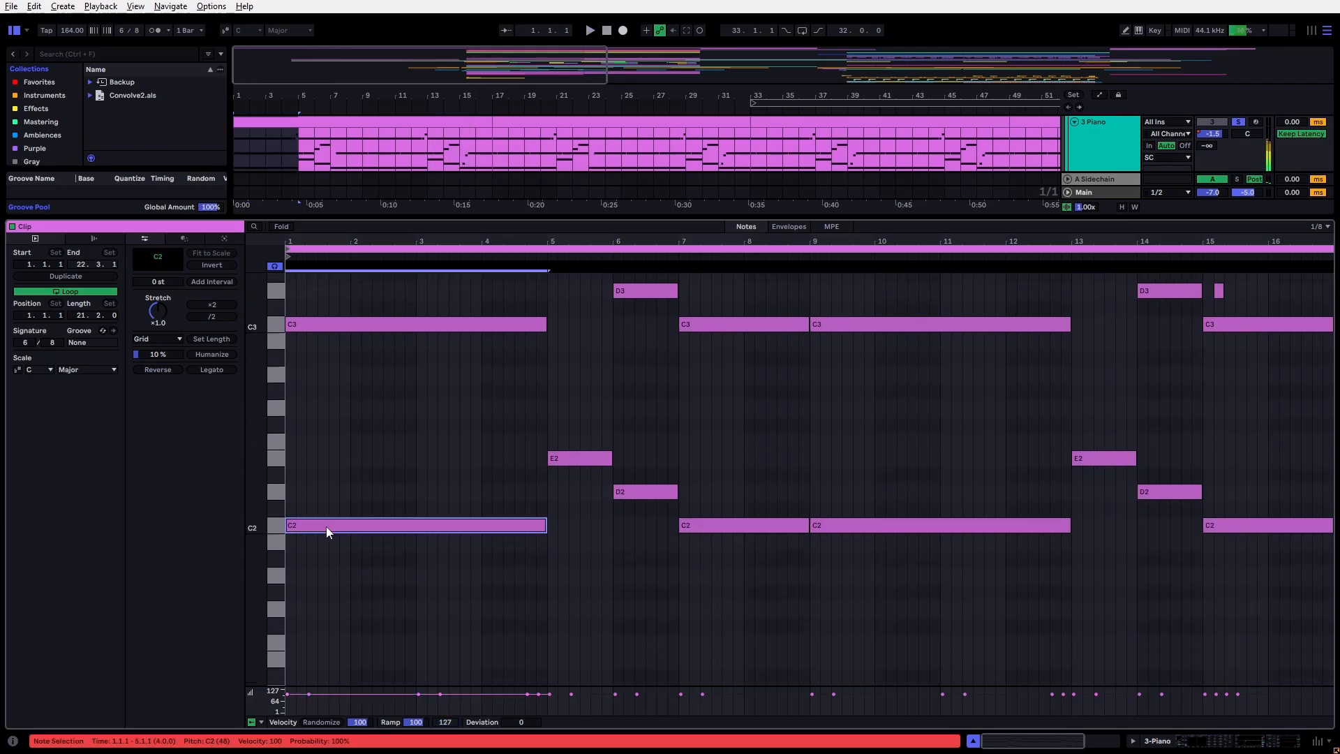
{"action": "scroll", "coordinate": [307, 520], "scroll_direction": "down", "scroll_amount": 3}
{"action": "left_click", "coordinate": [279, 434]}
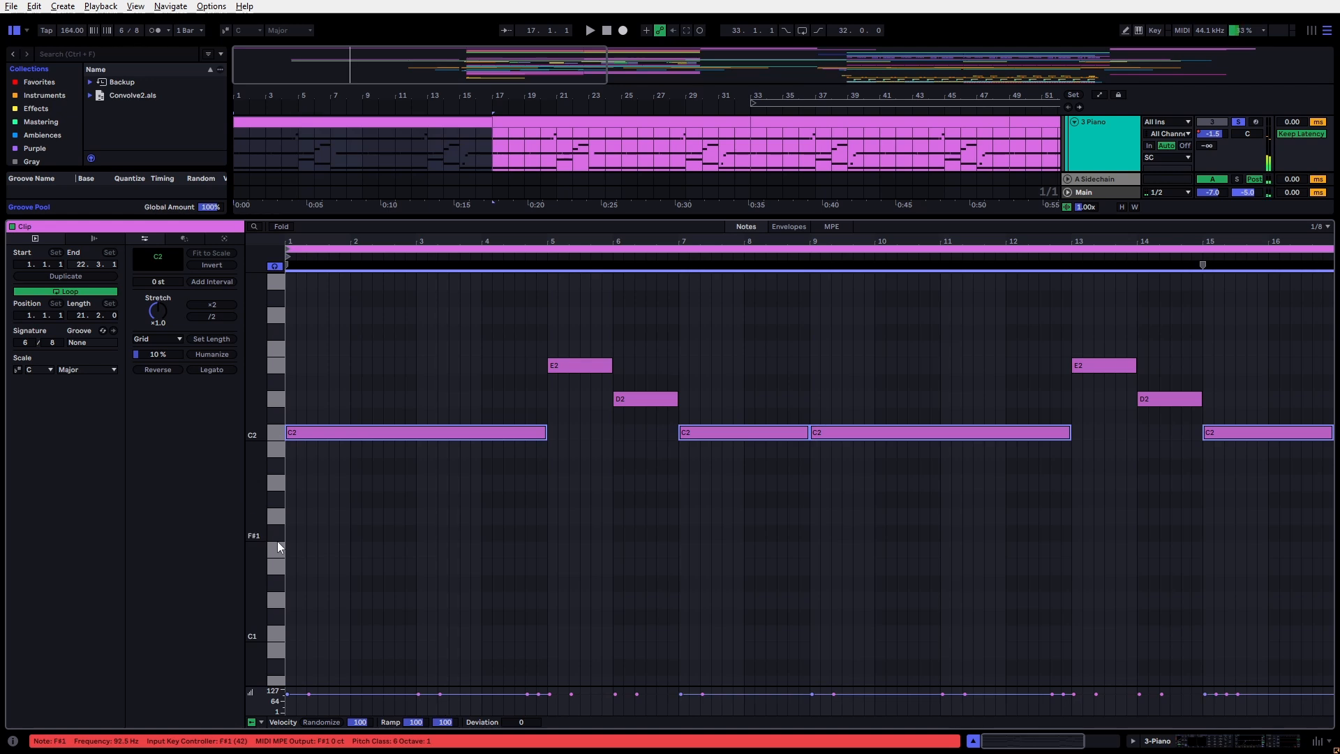
{"action": "left_click", "coordinate": [277, 541]}
Step: Compare the piano's upper voices with its bass line and reselect all the C2 notes
{"action": "scroll", "coordinate": [321, 513], "scroll_direction": "up", "scroll_amount": 6}
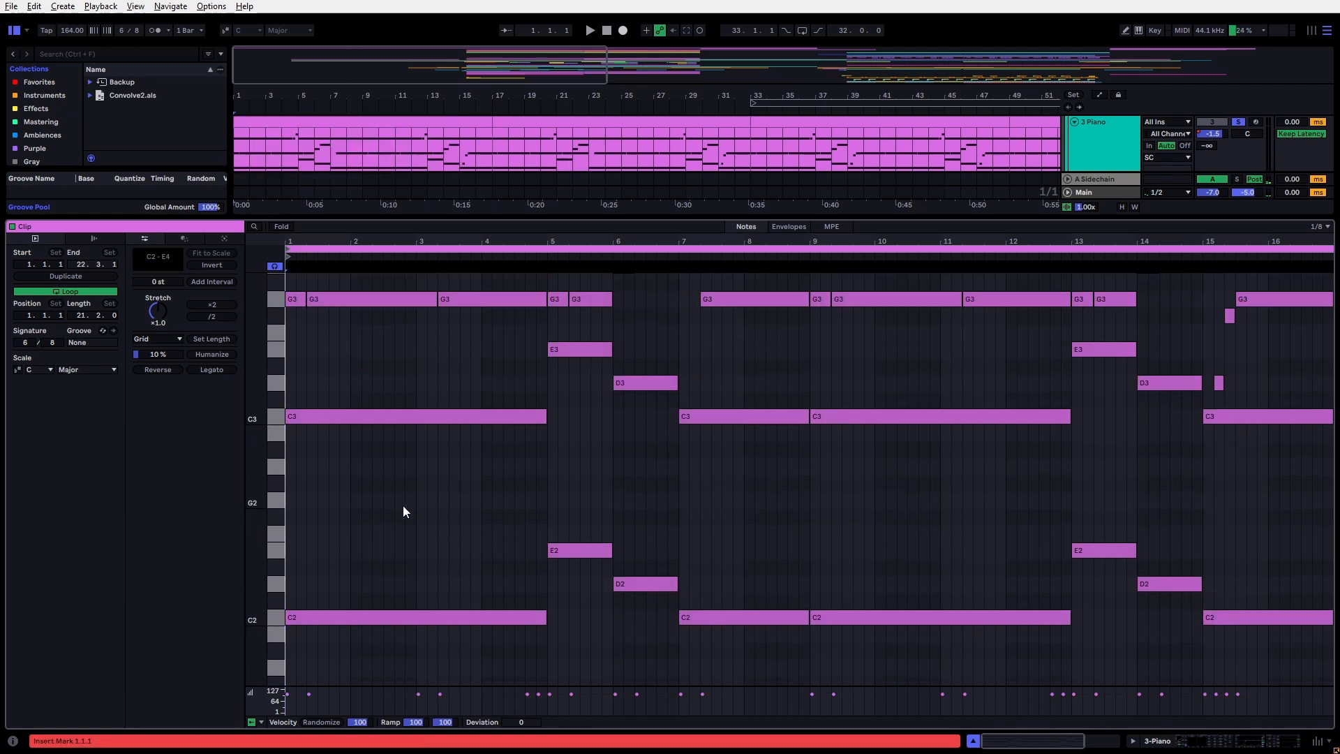
{"action": "scroll", "coordinate": [1075, 387], "scroll_direction": "up", "scroll_amount": 3}
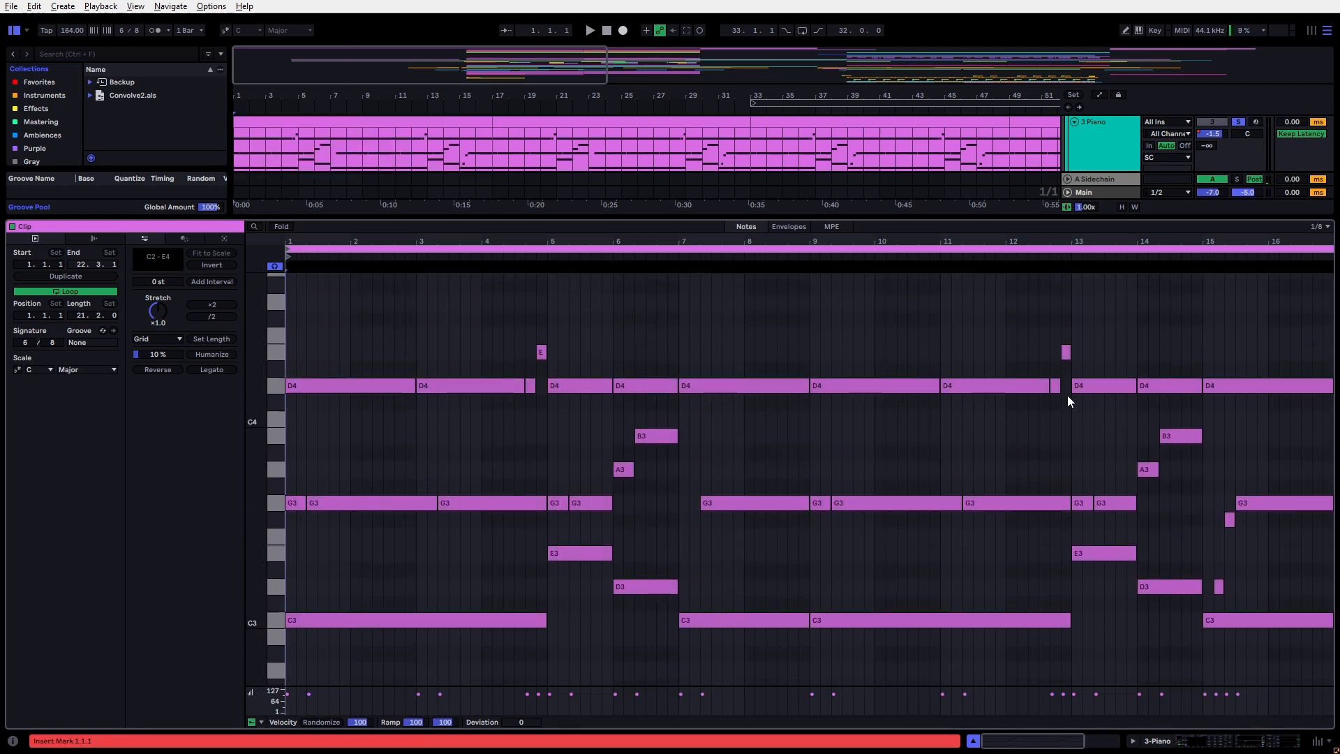
{"action": "scroll", "coordinate": [706, 502], "scroll_direction": "down", "scroll_amount": 5}
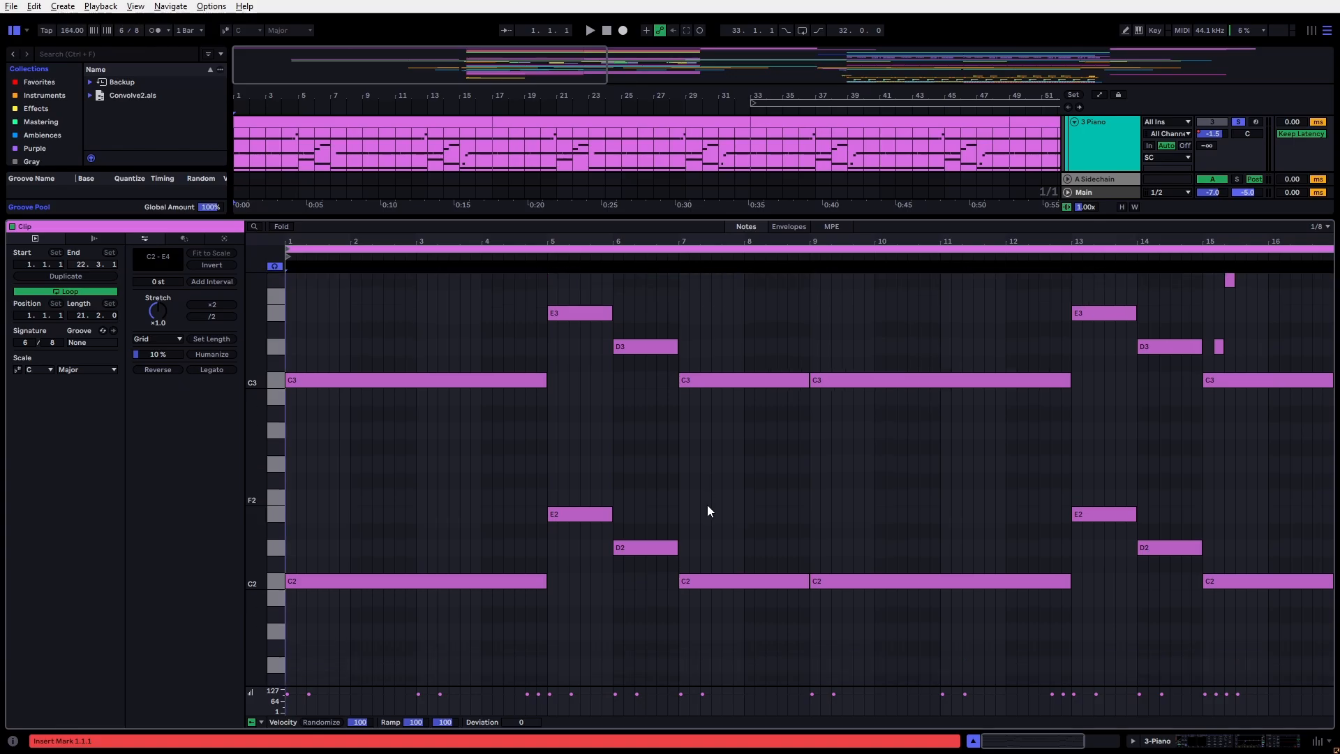
{"action": "scroll", "coordinate": [377, 461], "scroll_direction": "down", "scroll_amount": 3}
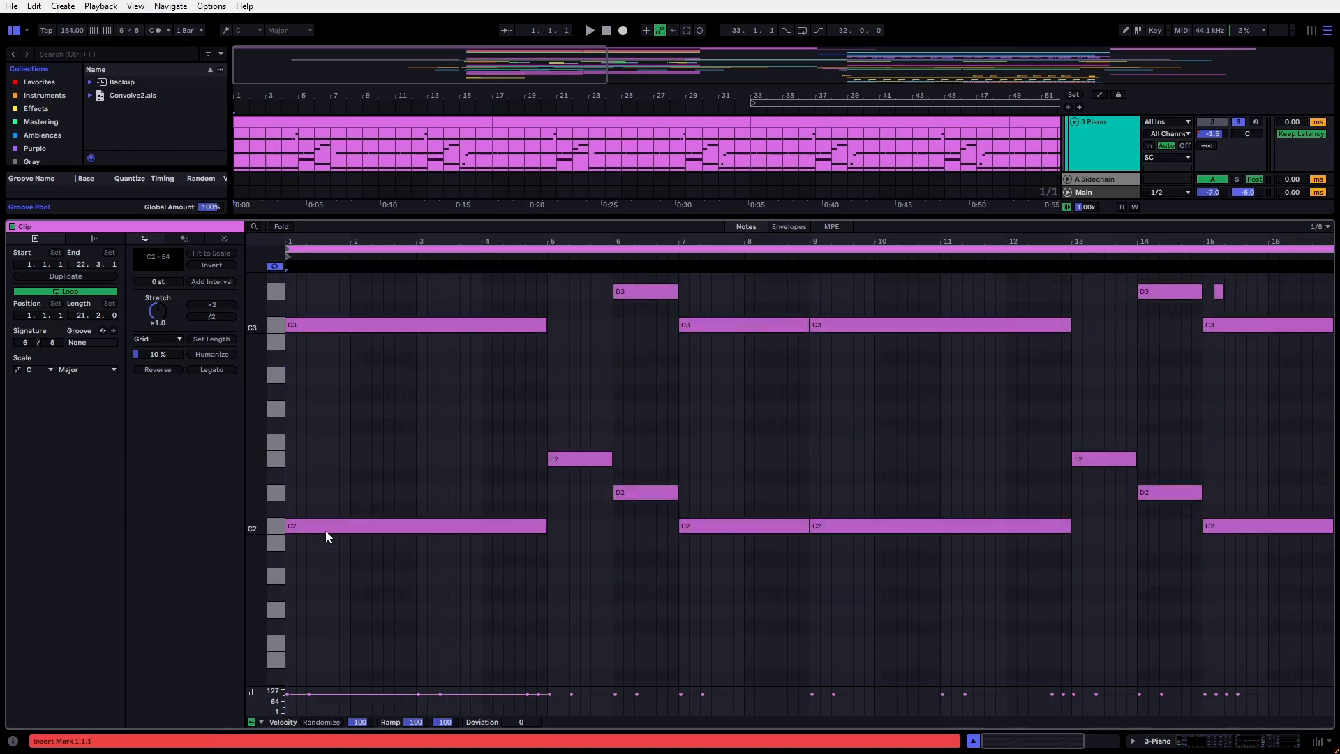
{"action": "left_click", "coordinate": [277, 508]}
{"action": "left_click", "coordinate": [280, 510]}
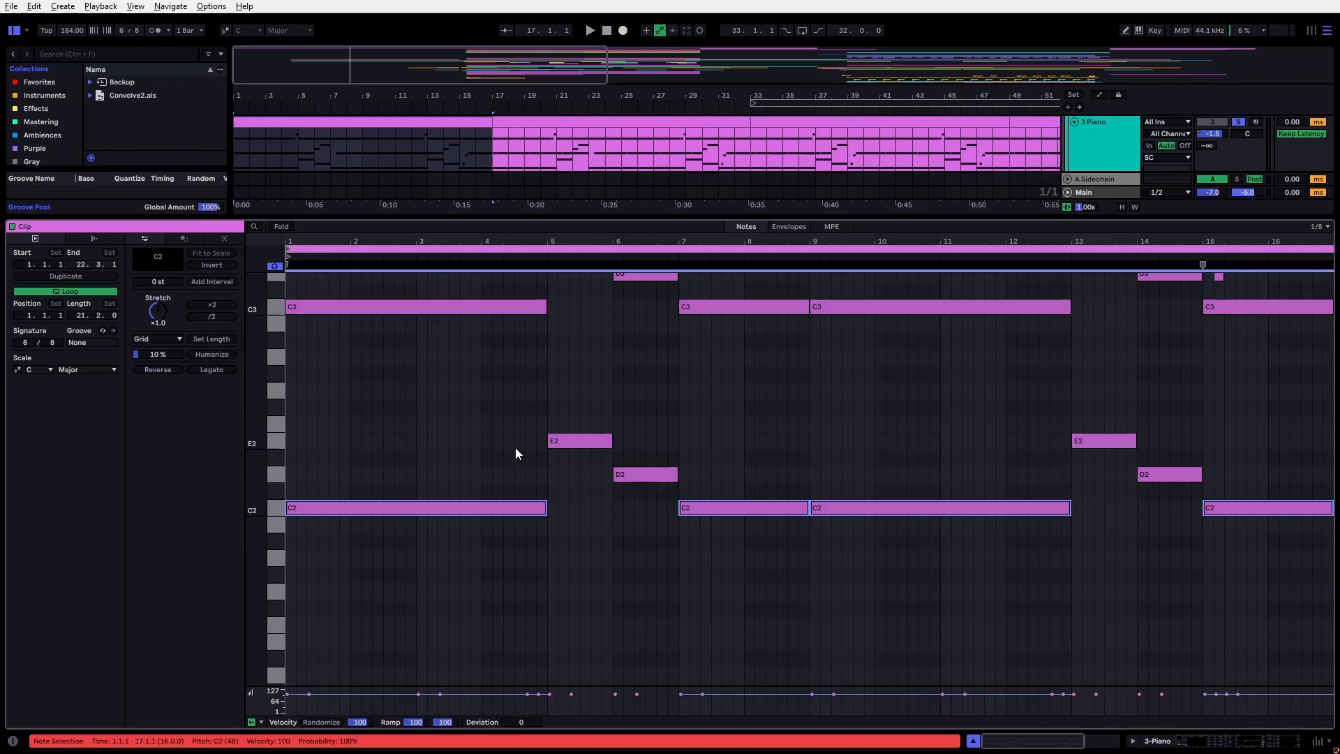
Step: Audition the moving bass notes by selecting E2 in bar 5 and D2 in bars 6 and 14
{"action": "scroll", "coordinate": [496, 437], "scroll_direction": "up", "scroll_amount": 3}
{"action": "left_click_drag", "start_coordinate": [587, 479], "coordinate": [635, 553]}
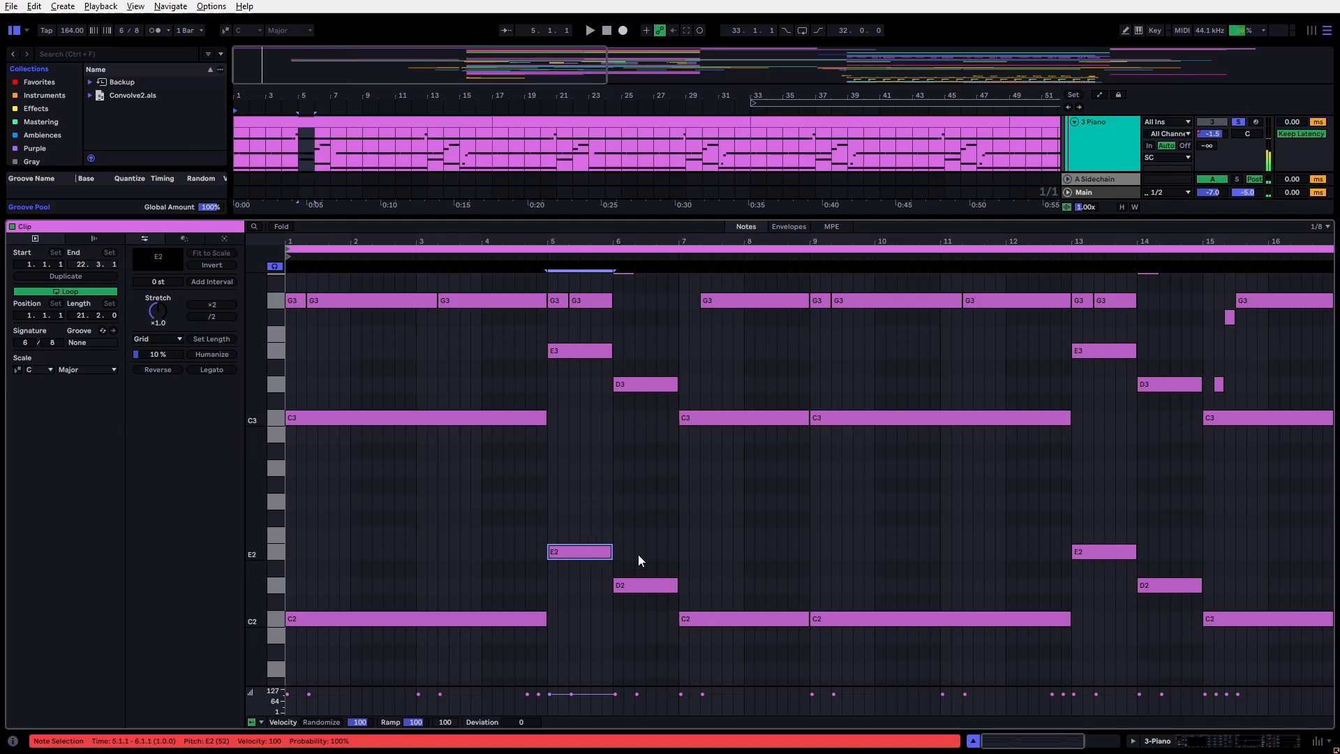
{"action": "left_click", "coordinate": [645, 584]}
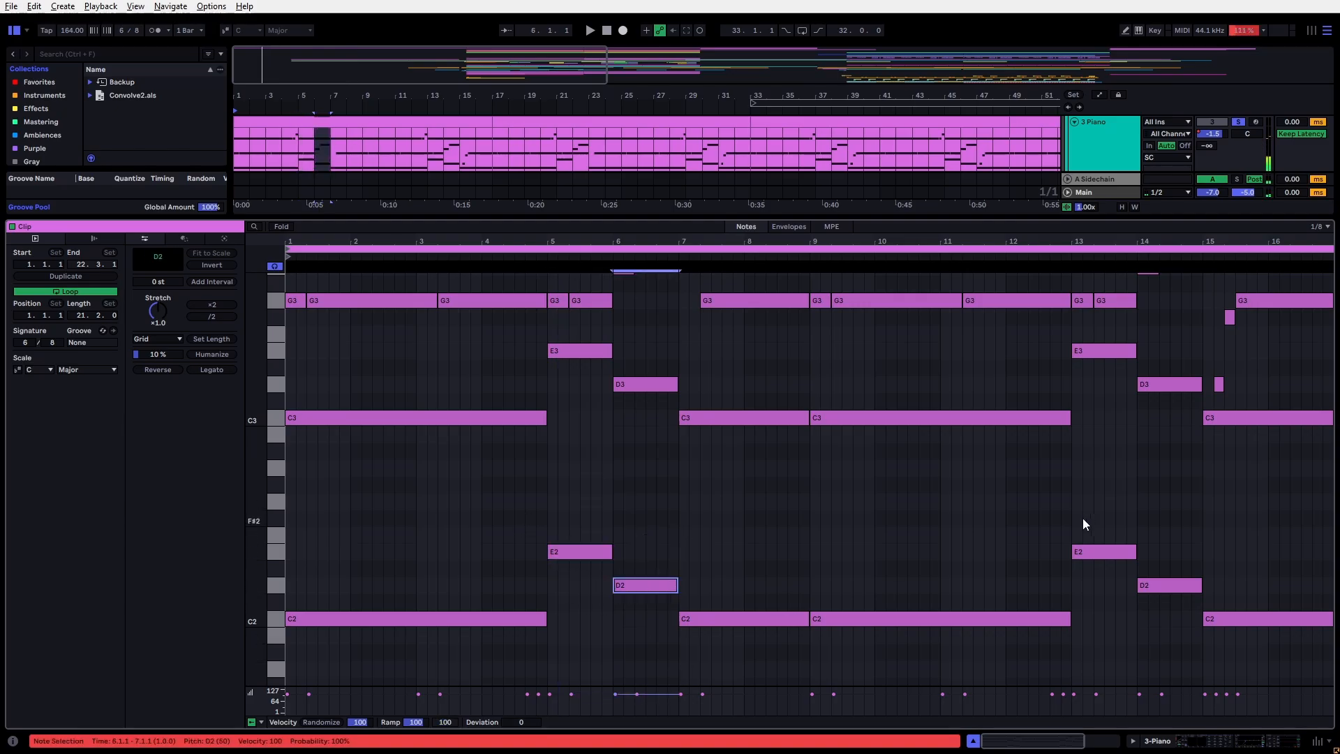
{"action": "left_click", "coordinate": [1148, 585]}
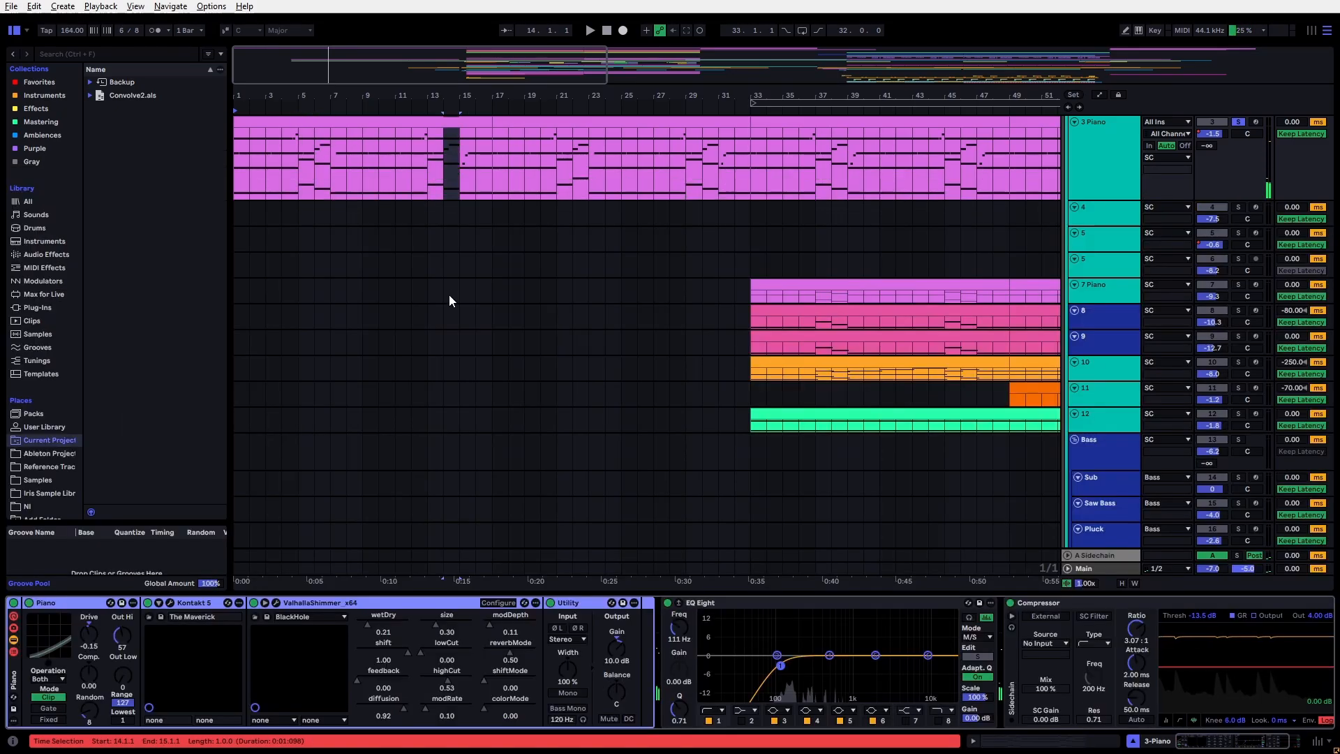
Step: Open the Kontakt 5 instrument on the 3 Piano track, examine the loaded The Maverick piano, and close its window
{"action": "scroll", "coordinate": [426, 283], "scroll_direction": "up", "scroll_amount": 2}
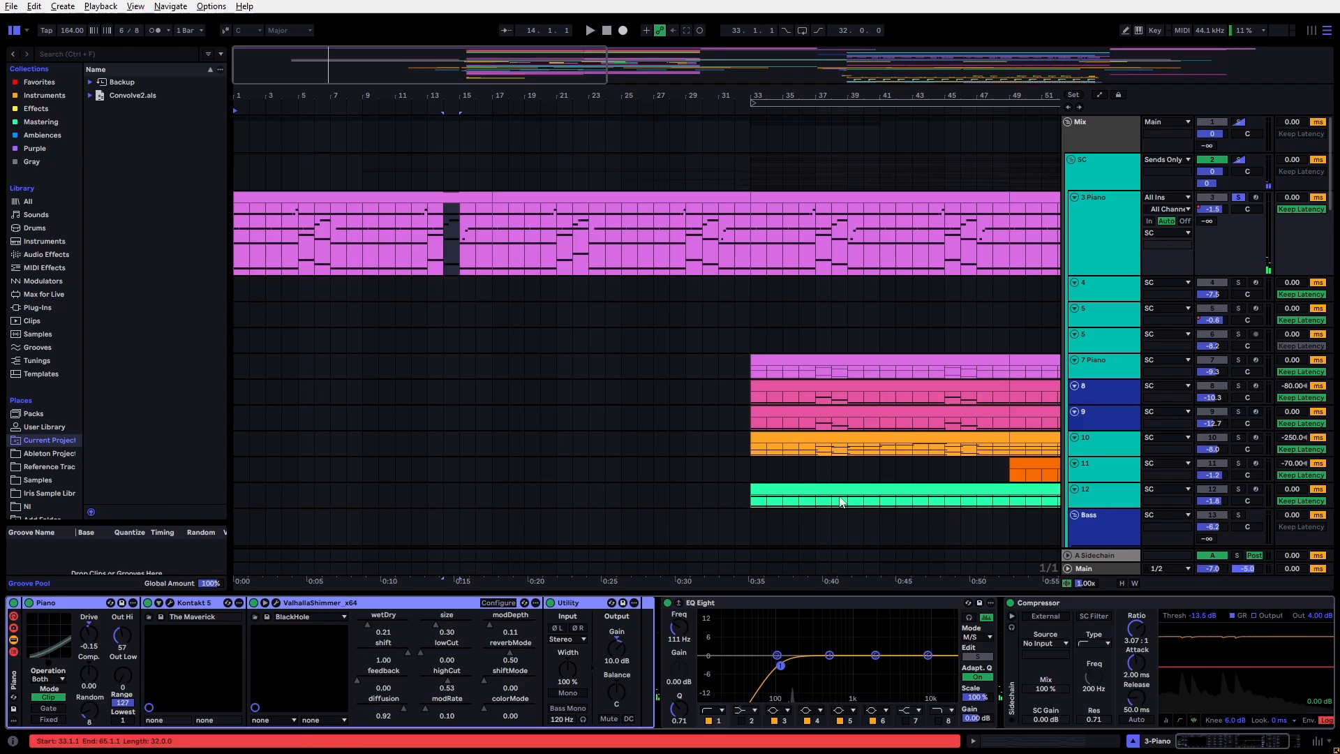
{"action": "left_click", "coordinate": [173, 615]}
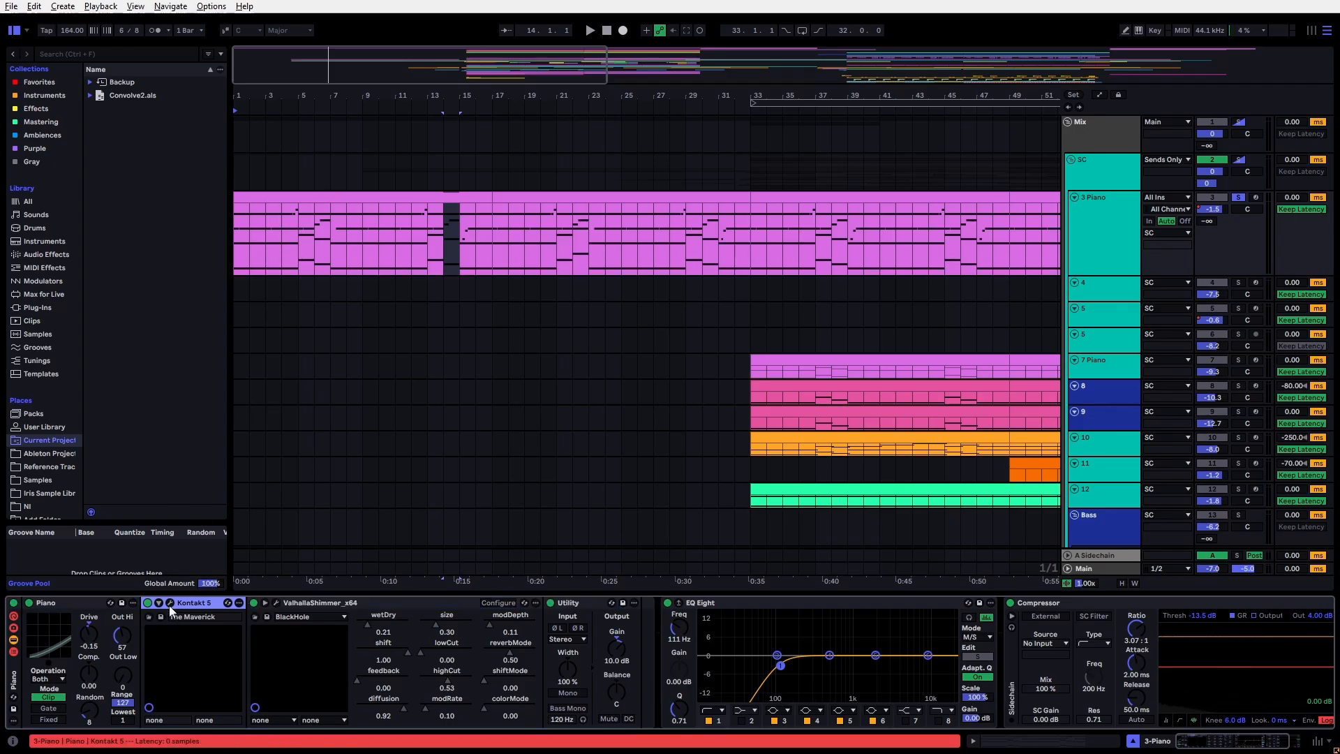
{"action": "key", "text": "ctrl+alt+p"}
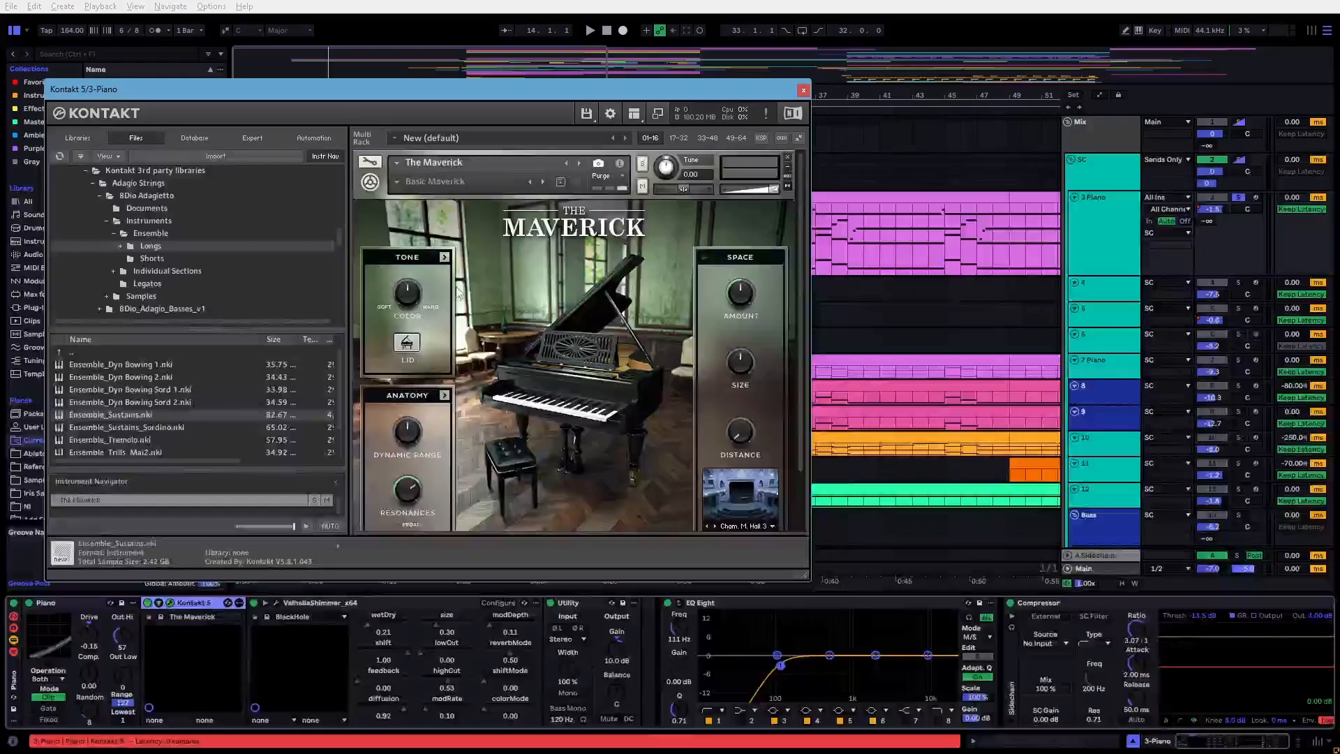
{"action": "left_click", "coordinate": [802, 92]}
Step: Inspect the piano track's effects after Kontakt, from ValhallaShimmer and Utility through EQ Eight to the Compressor
{"action": "left_click", "coordinate": [571, 604]}
{"action": "left_click", "coordinate": [315, 609]}
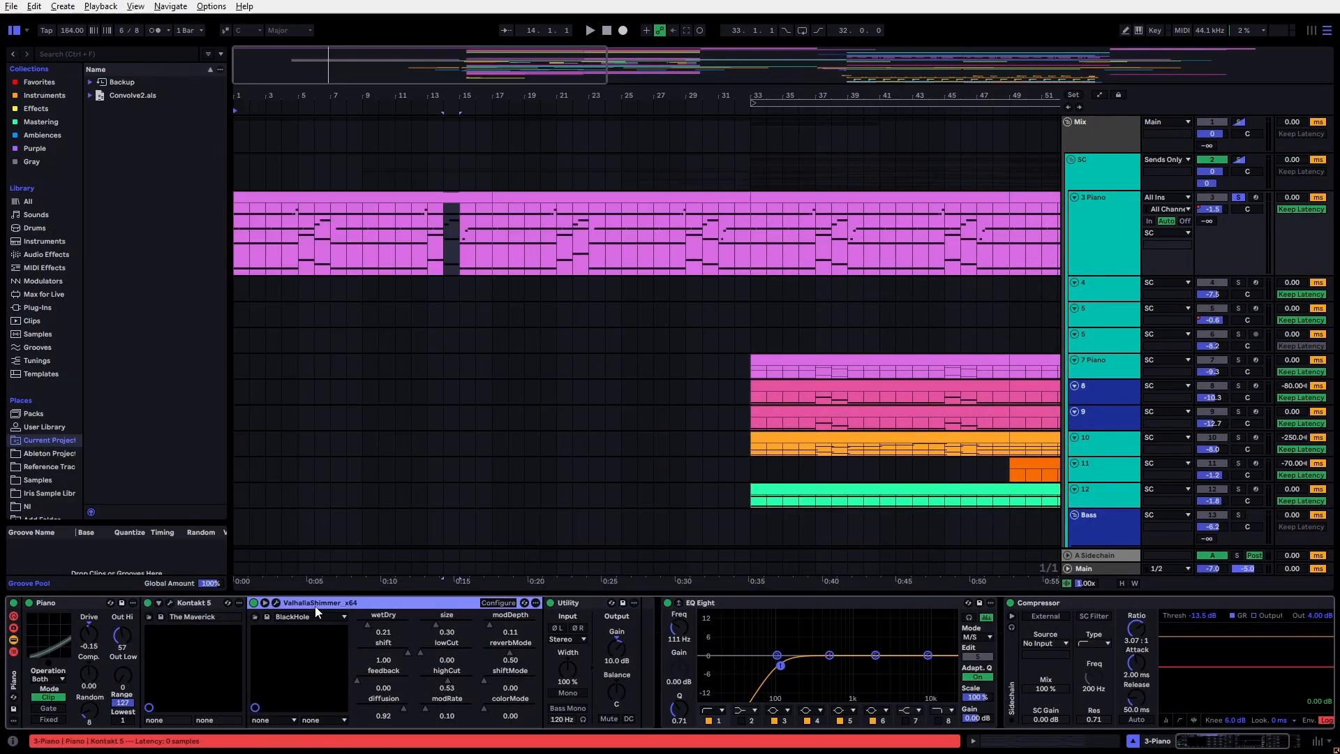
{"action": "left_click", "coordinate": [567, 606]}
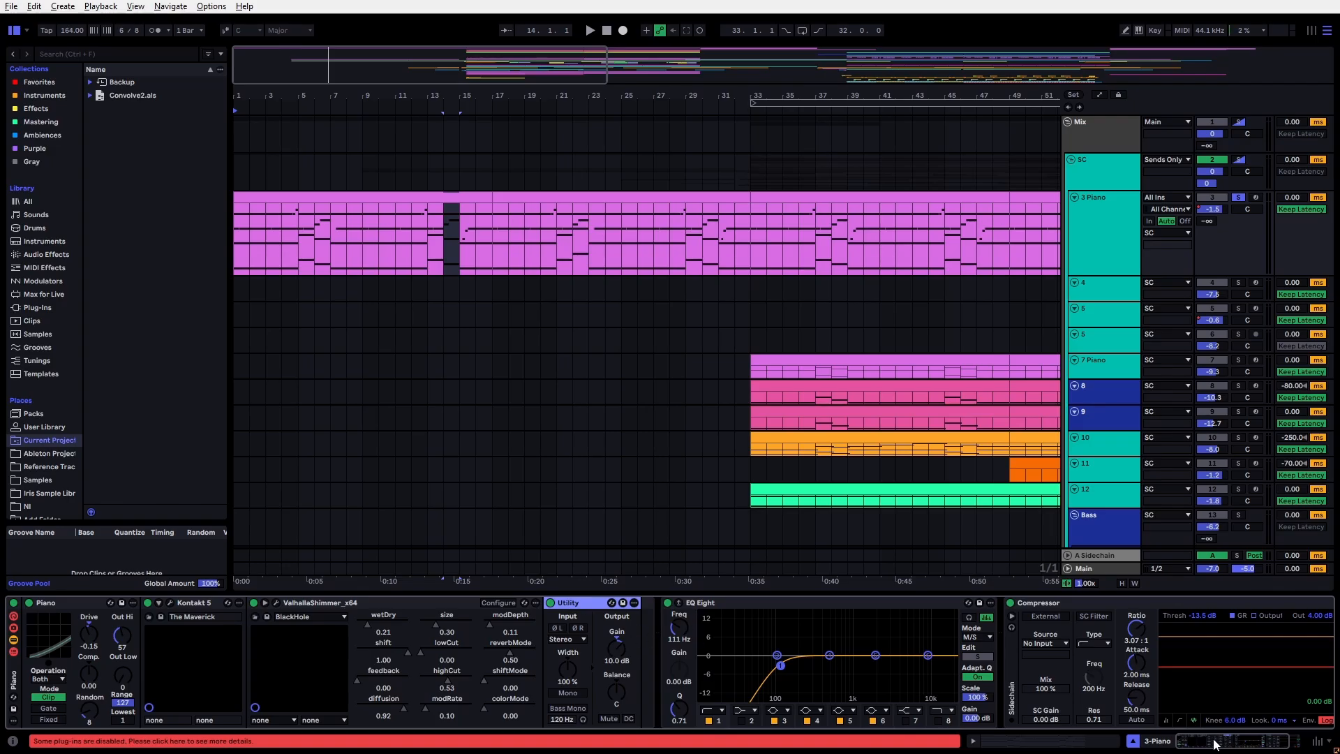
{"action": "left_click_drag", "start_coordinate": [1225, 736], "coordinate": [1230, 744]}
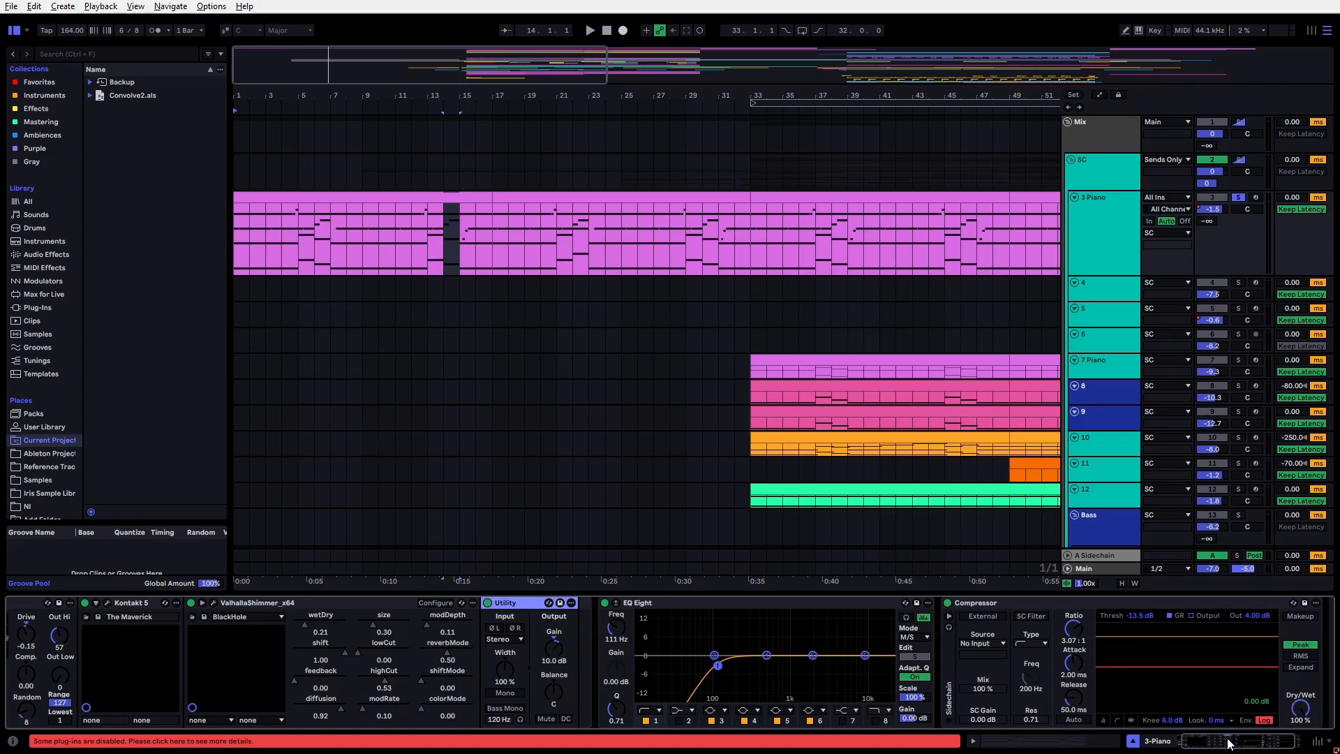
{"action": "left_click", "coordinate": [703, 679]}
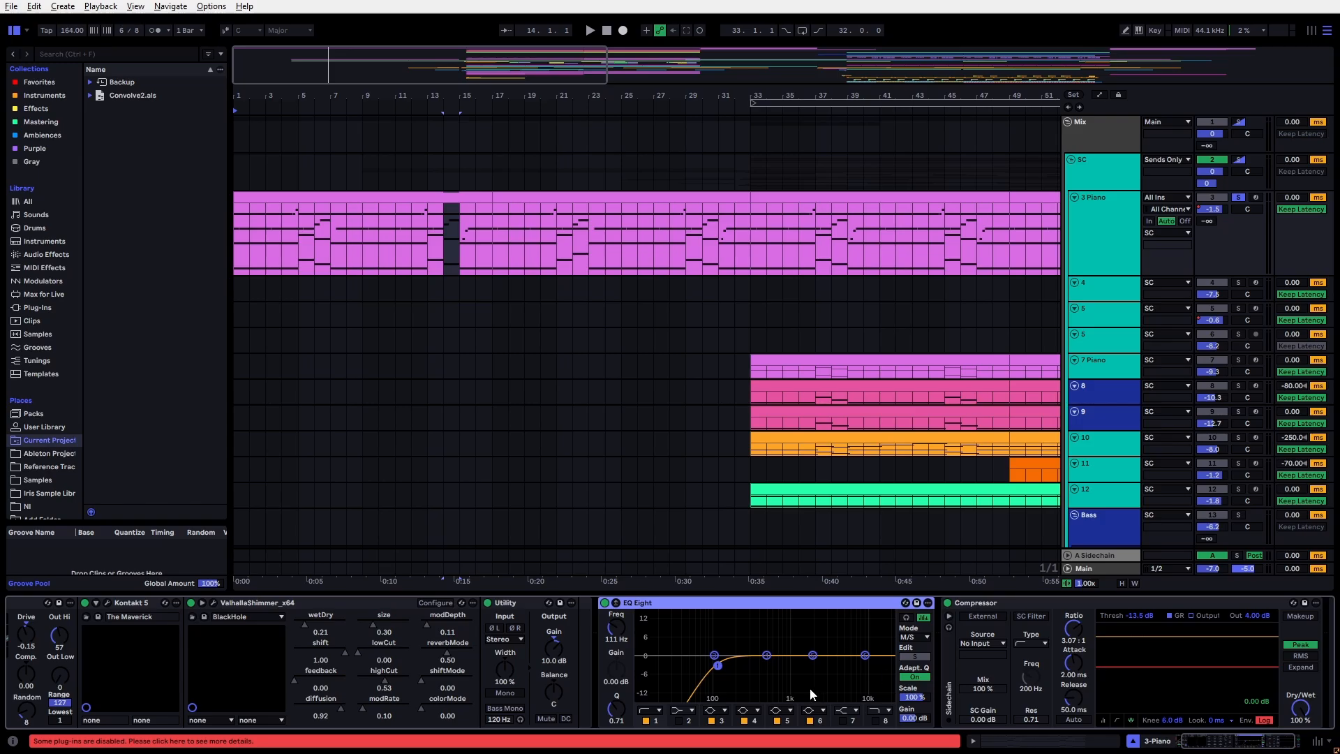
{"action": "left_click_drag", "start_coordinate": [1205, 750], "coordinate": [1227, 747]}
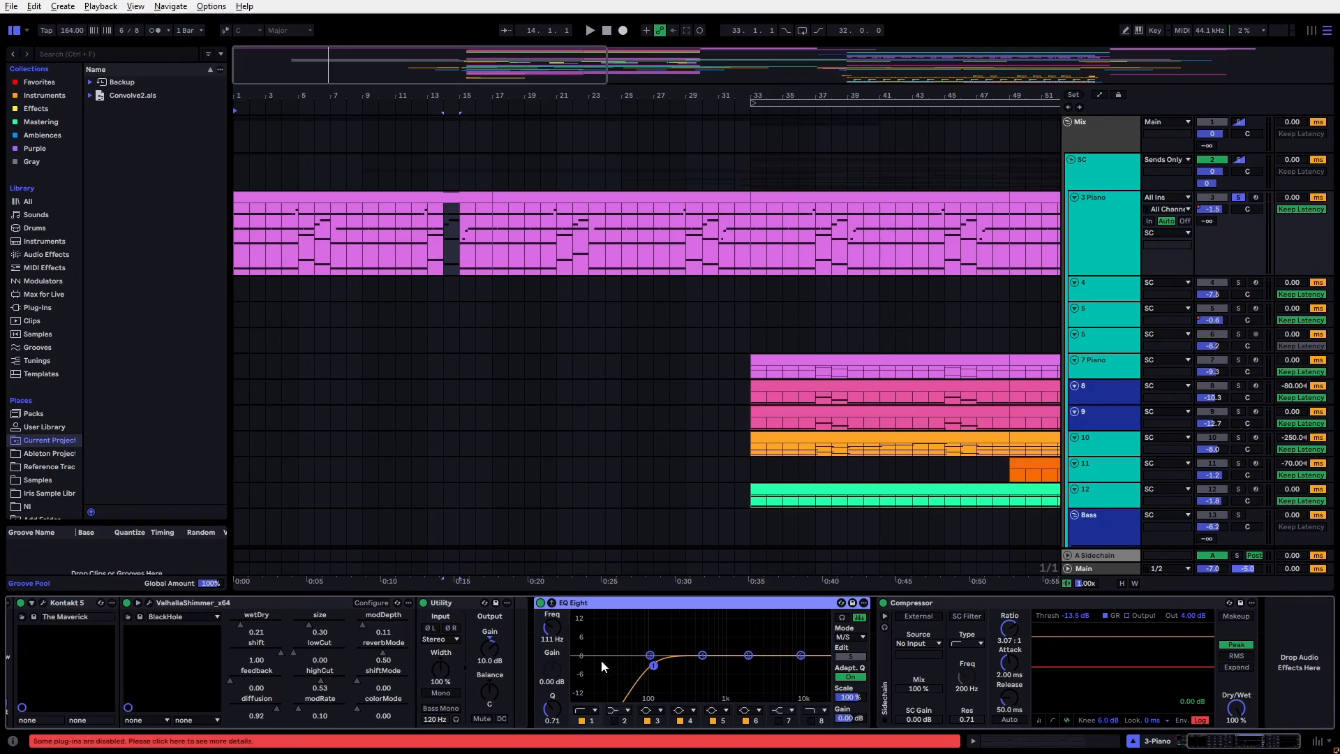
Step: Play the opening piano clip from bar 1 while examining its EQ Eight and Compressor, and stop playback
{"action": "left_click", "coordinate": [366, 216]}
{"action": "key", "text": "space"}
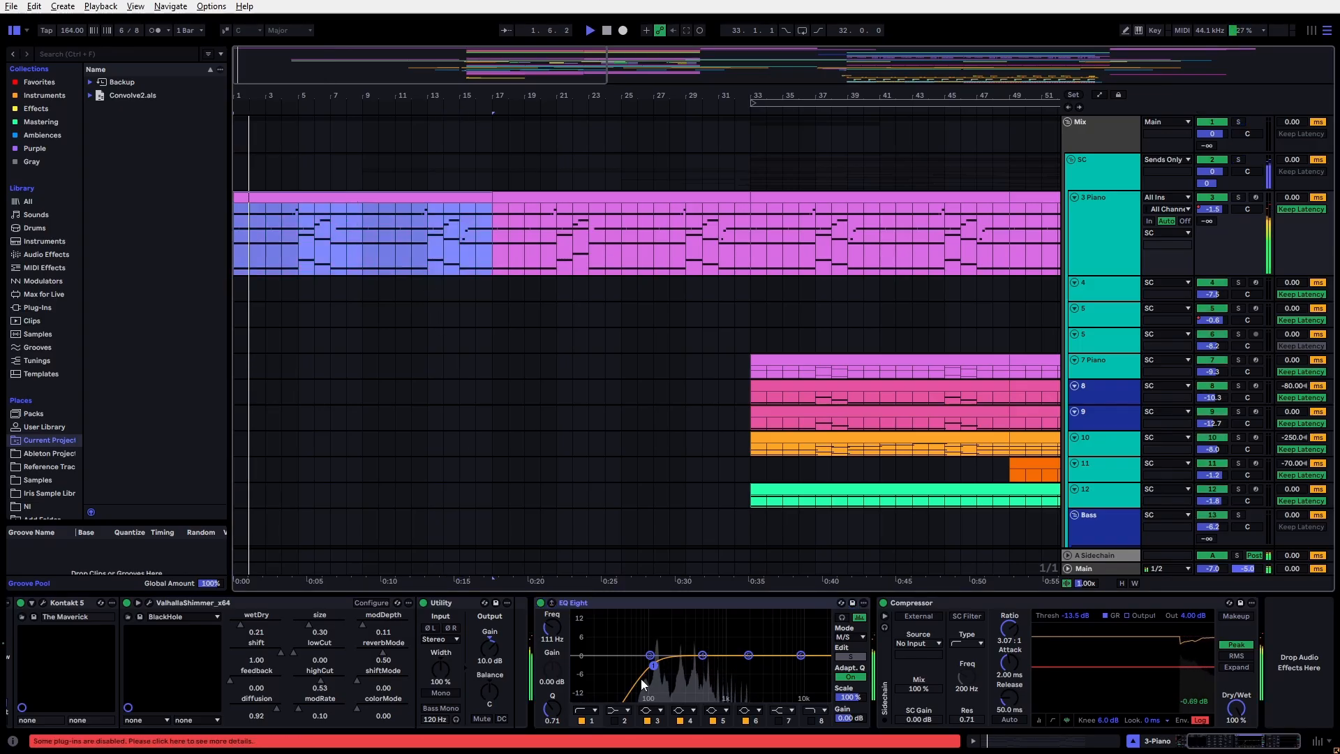
{"action": "left_click", "coordinate": [609, 604]}
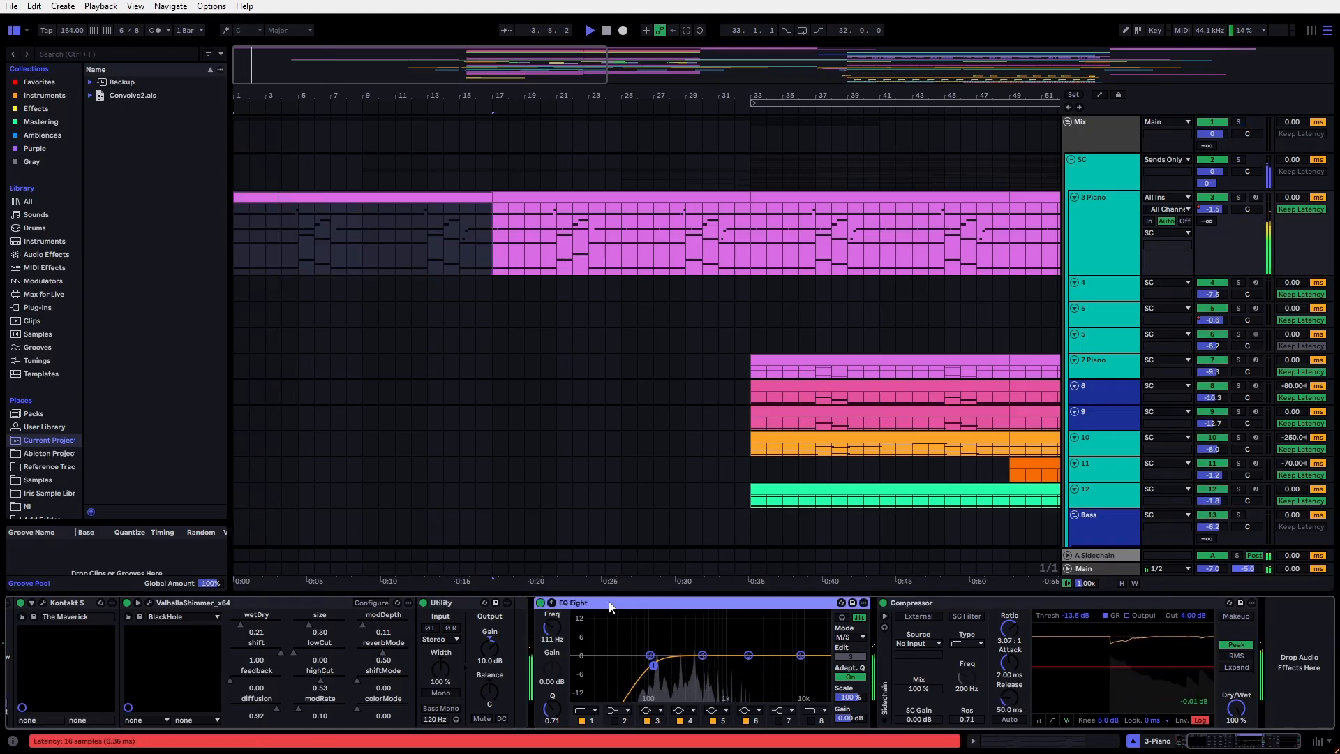
{"action": "left_click", "coordinate": [1209, 633]}
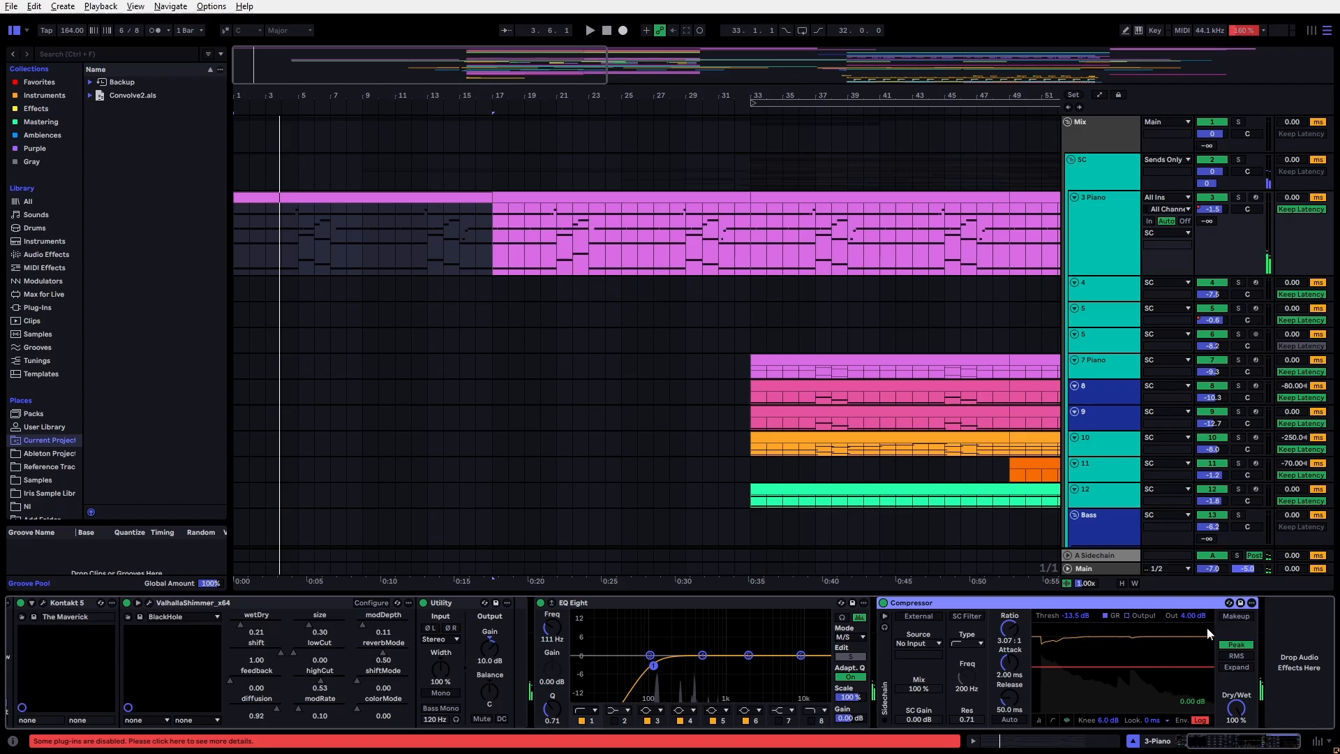
Step: Select the piano clip spanning bars 1 to 17, followed by the whole 3 Piano track
{"action": "left_click", "coordinate": [394, 213]}
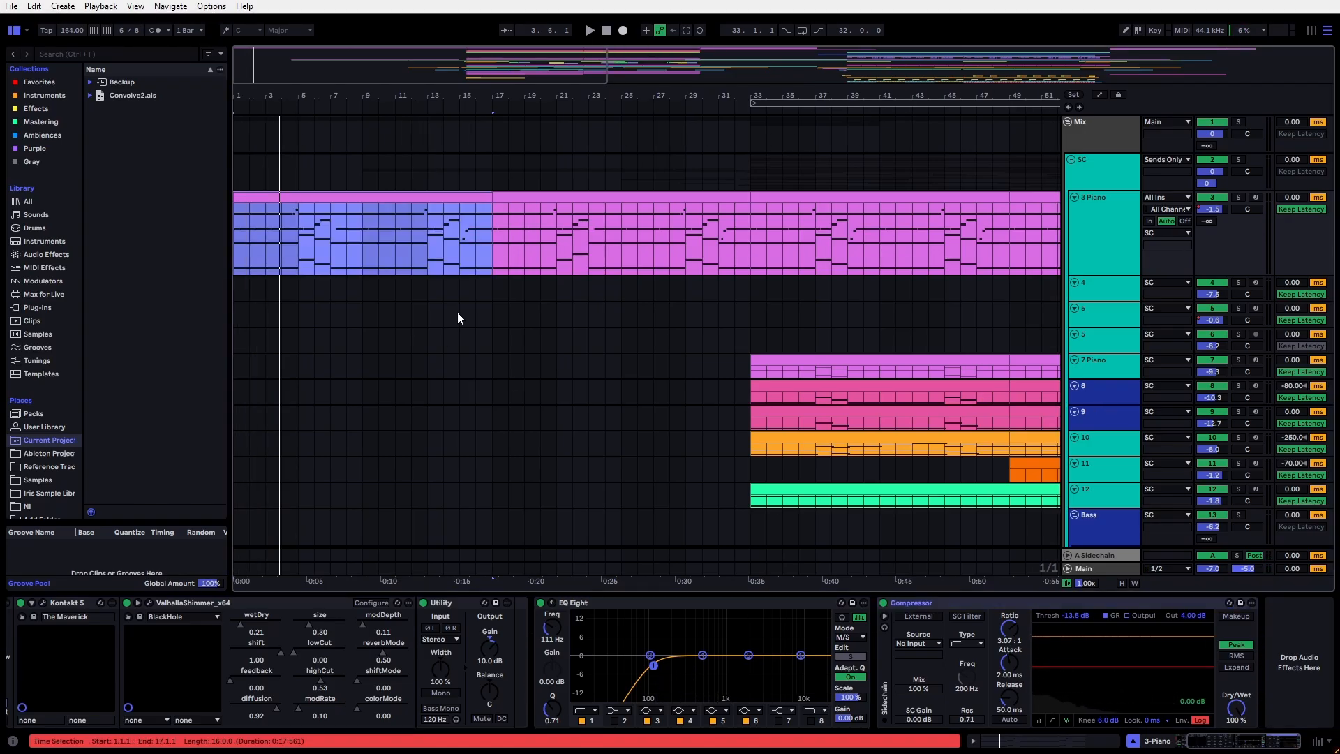
{"action": "scroll", "coordinate": [503, 291], "scroll_direction": "down", "scroll_amount": 1}
{"action": "scroll", "coordinate": [502, 291], "scroll_direction": "up", "scroll_amount": 1}
{"action": "left_click", "coordinate": [1084, 267]}
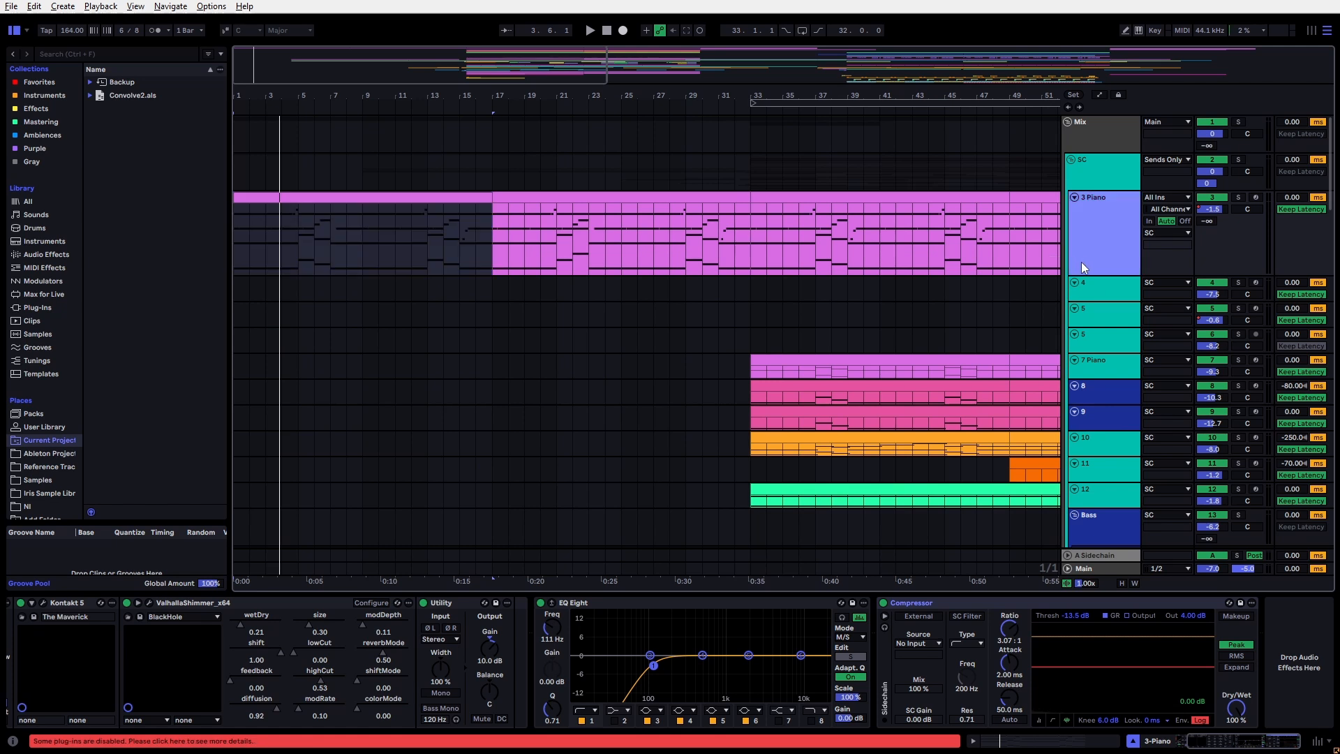
Step: Examine the overall arrangement and the tracks below the piano, including the vocal, guitar, field-recording and sample tracks
{"action": "scroll", "coordinate": [841, 240], "scroll_direction": "down", "scroll_amount": 3}
{"action": "scroll", "coordinate": [698, 220], "scroll_direction": "down", "scroll_amount": 3}
{"action": "scroll", "coordinate": [488, 216], "scroll_direction": "up", "scroll_amount": 3}
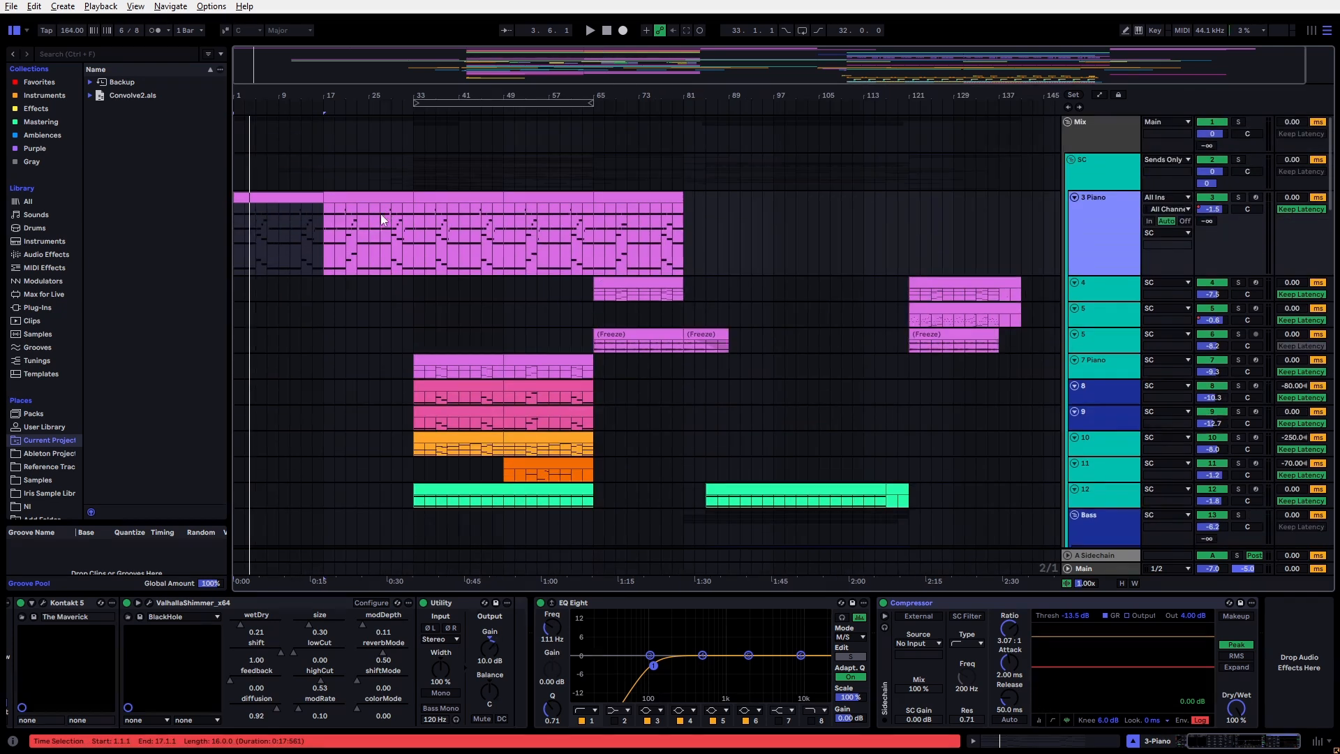
{"action": "scroll", "coordinate": [457, 258], "scroll_direction": "down", "scroll_amount": 5}
{"action": "scroll", "coordinate": [470, 263], "scroll_direction": "down", "scroll_amount": 5}
{"action": "left_click_drag", "start_coordinate": [1329, 209], "coordinate": [1329, 277]}
{"action": "scroll", "coordinate": [315, 209], "scroll_direction": "up", "scroll_amount": 5}
{"action": "scroll", "coordinate": [374, 265], "scroll_direction": "left", "scroll_amount": 1}
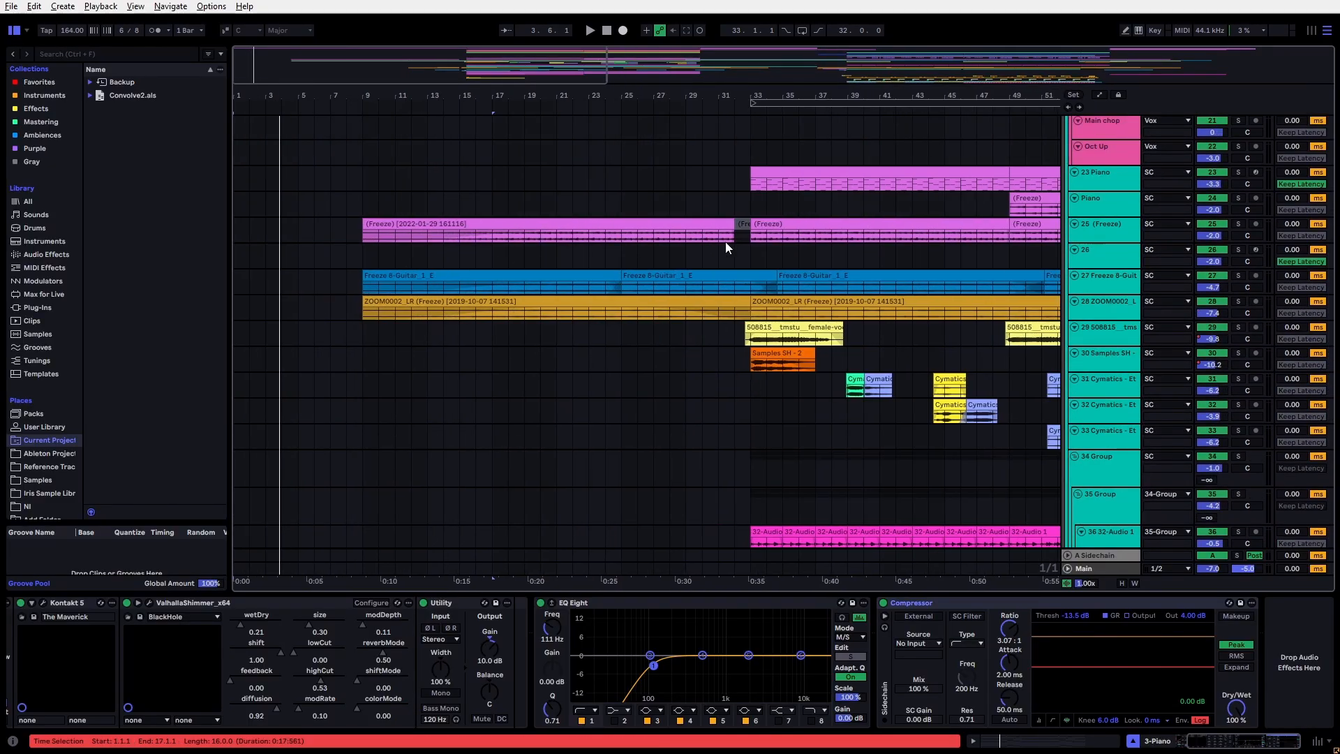
{"action": "scroll", "coordinate": [1102, 249], "scroll_direction": "up", "scroll_amount": 2}
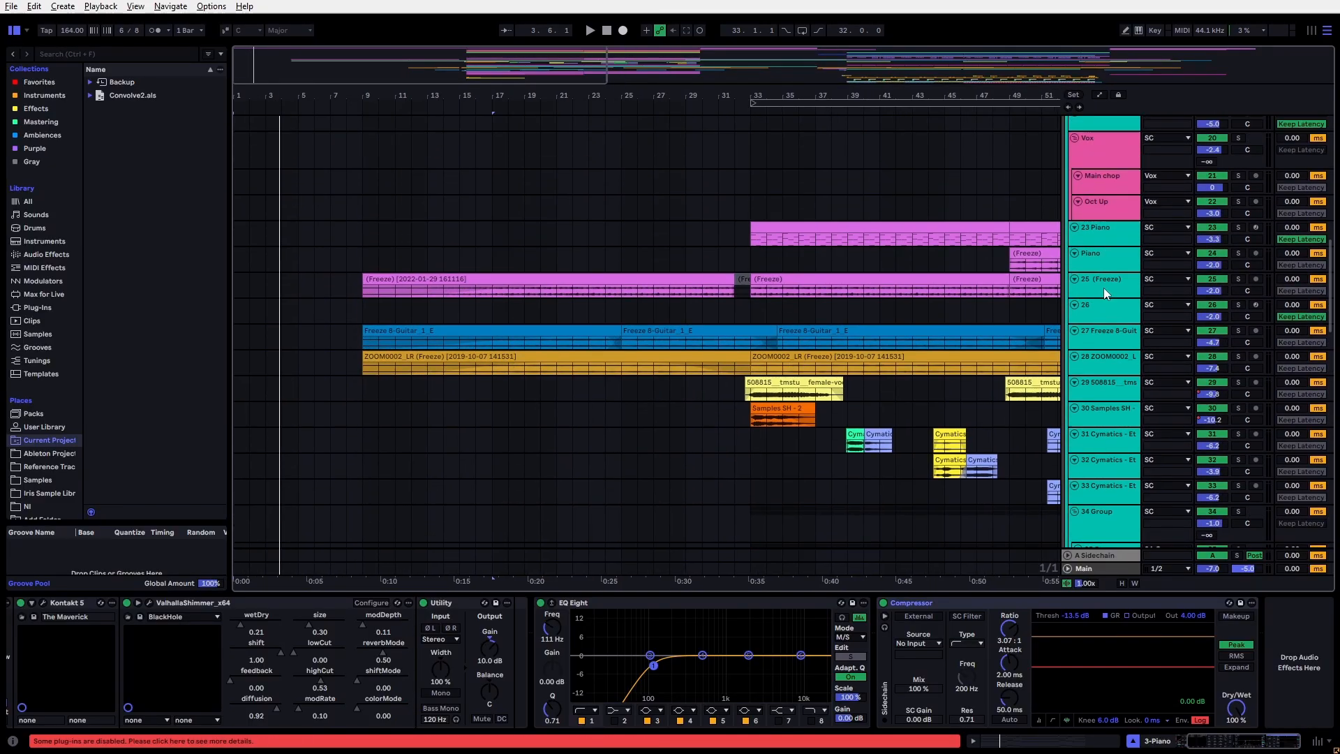
Step: Inspect the device chains of the guitar clip and the frozen clip starting at bar 9, and solo track 25
{"action": "left_click", "coordinate": [406, 332]}
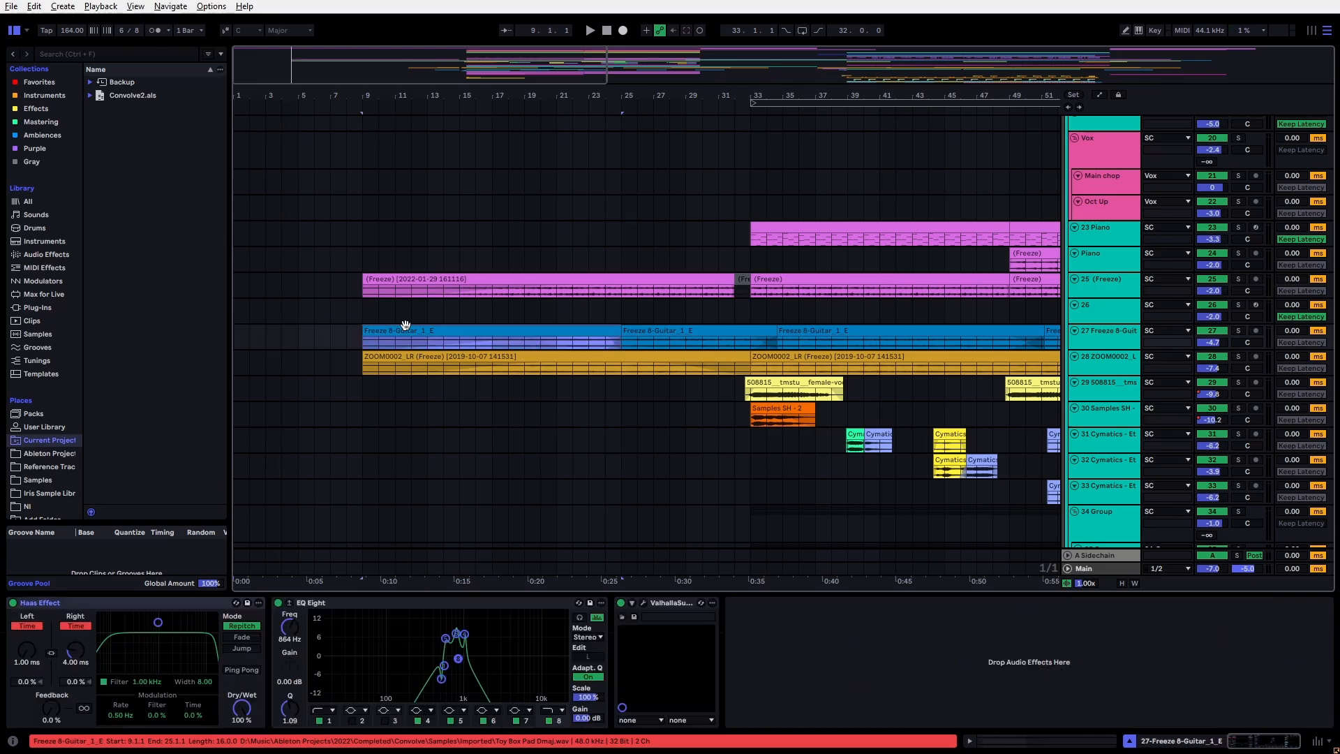
{"action": "left_click", "coordinate": [574, 290]}
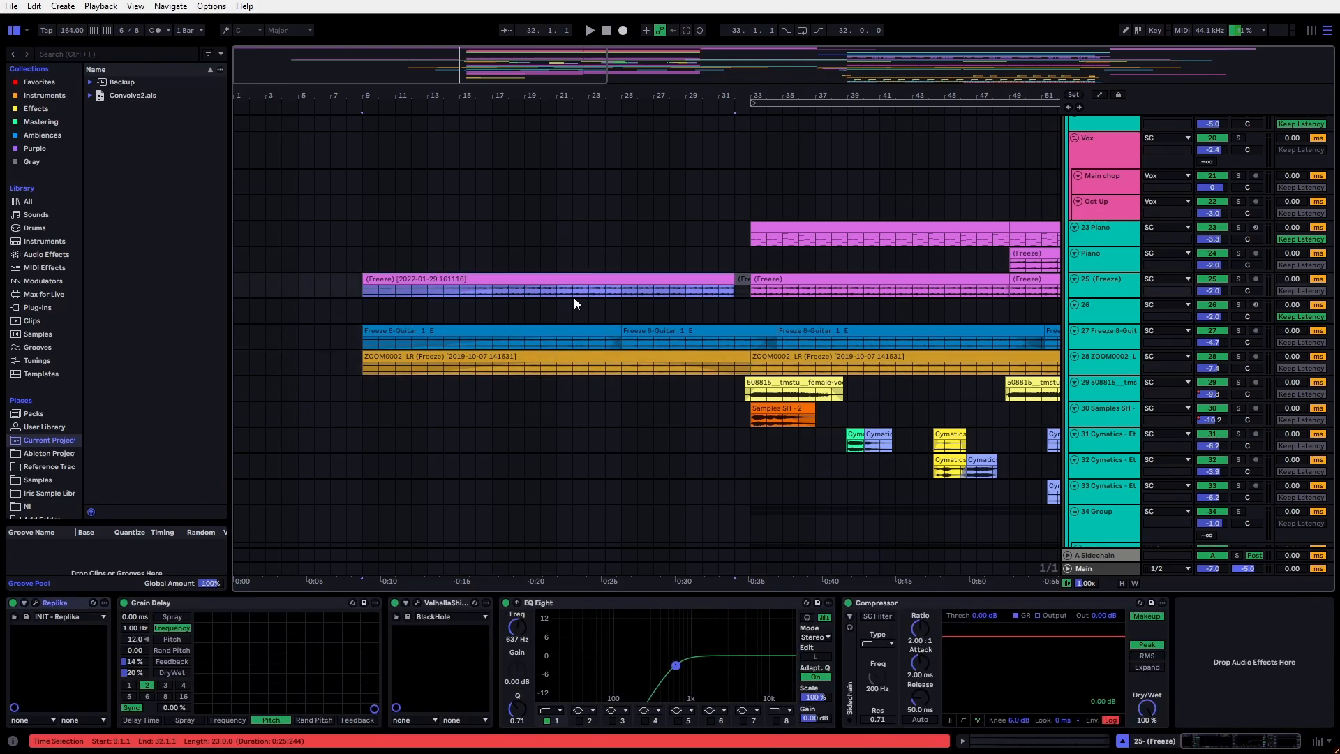
{"action": "scroll", "coordinate": [501, 289], "scroll_direction": "up", "scroll_amount": 5}
{"action": "scroll", "coordinate": [814, 391], "scroll_direction": "down", "scroll_amount": 4}
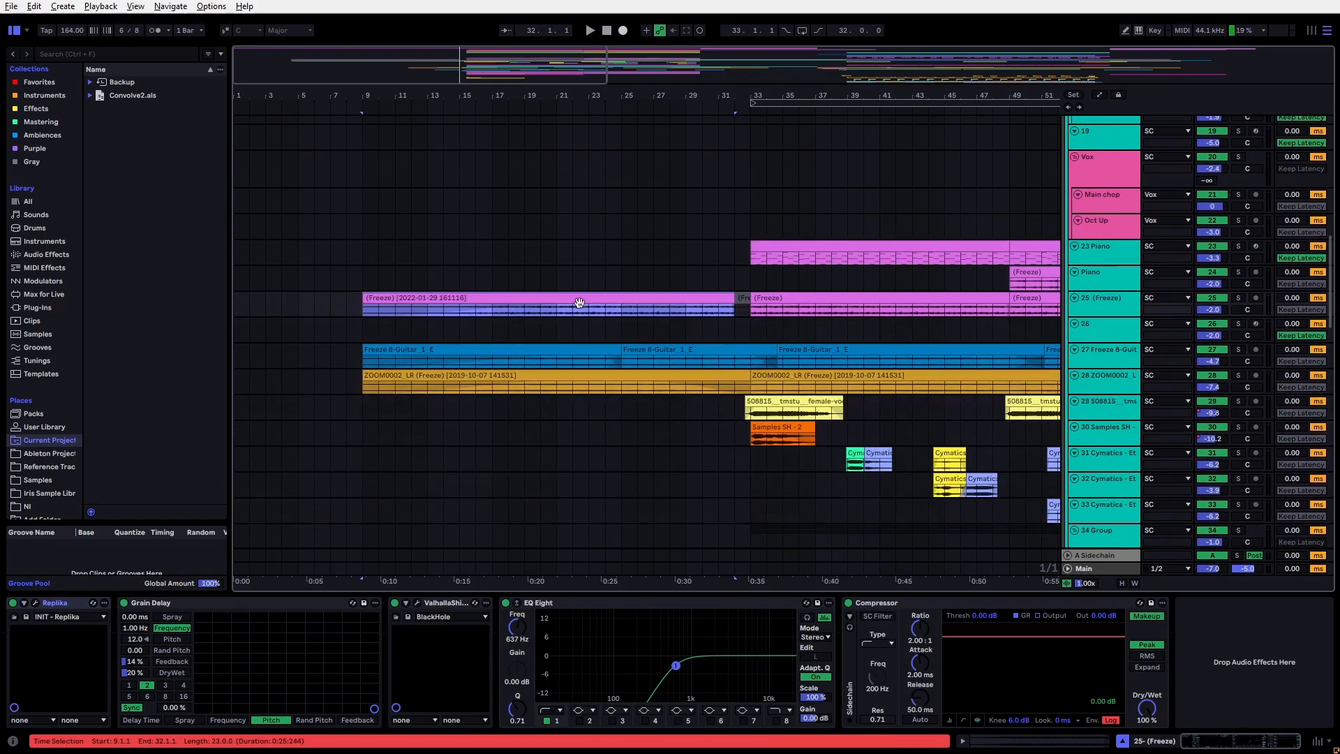
{"action": "scroll", "coordinate": [574, 315], "scroll_direction": "up", "scroll_amount": 4}
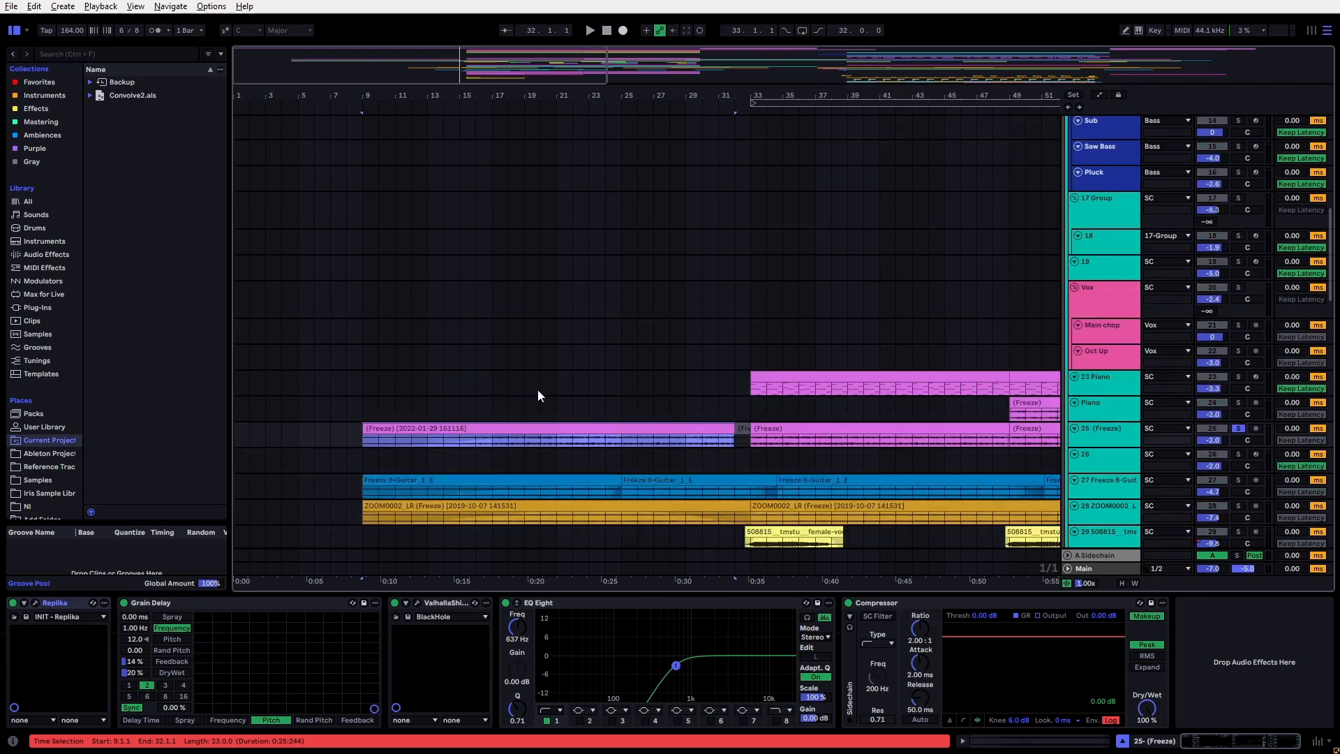
Step: Enlarge track 25 to show the waveform and audition its first frozen clip from bar 22
{"action": "scroll", "coordinate": [508, 365], "scroll_direction": "down", "scroll_amount": 3}
{"action": "scroll", "coordinate": [512, 327], "scroll_direction": "up", "scroll_amount": 3}
{"action": "scroll", "coordinate": [515, 324], "scroll_direction": "down", "scroll_amount": 2}
{"action": "left_click", "coordinate": [535, 295]}
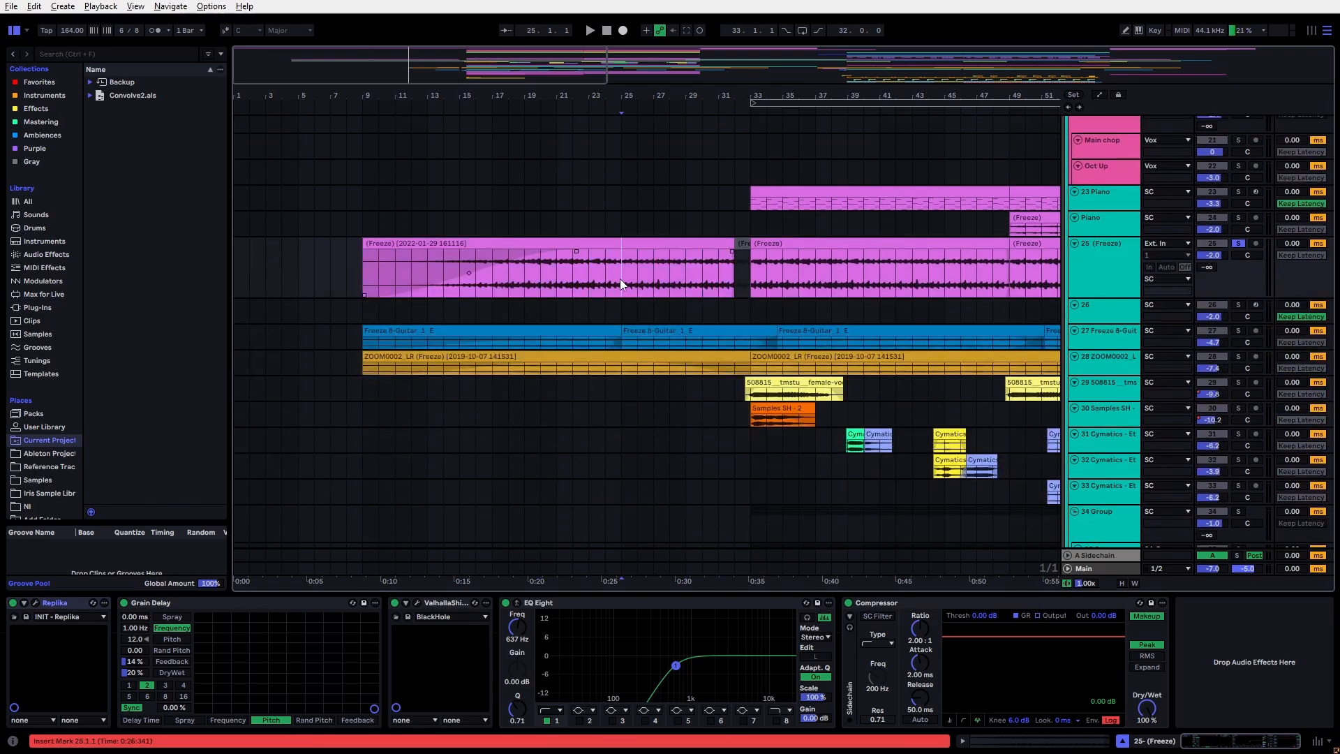
{"action": "left_click", "coordinate": [573, 284]}
{"action": "key", "text": "space"}
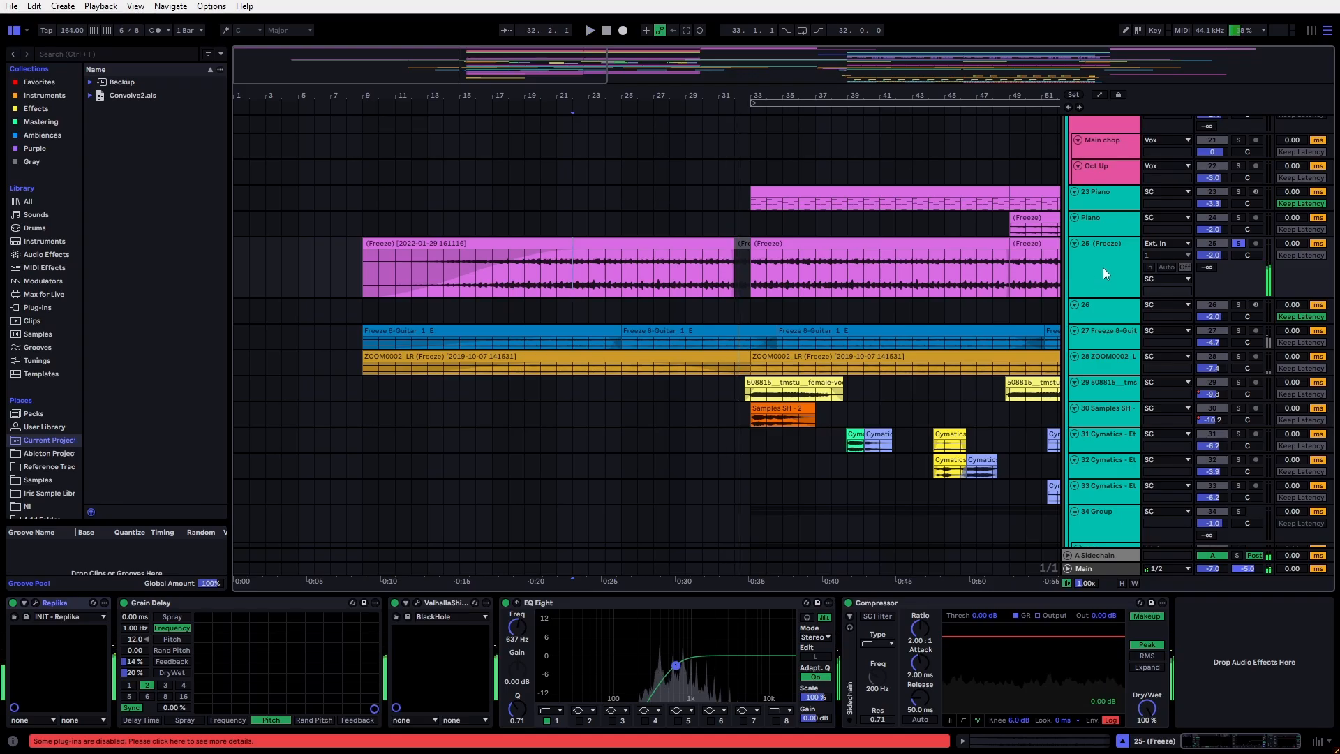
Step: Insert an audio track below track 25 and copy the first frozen clip onto it at bar 9
{"action": "key", "text": "ctrl+t"}
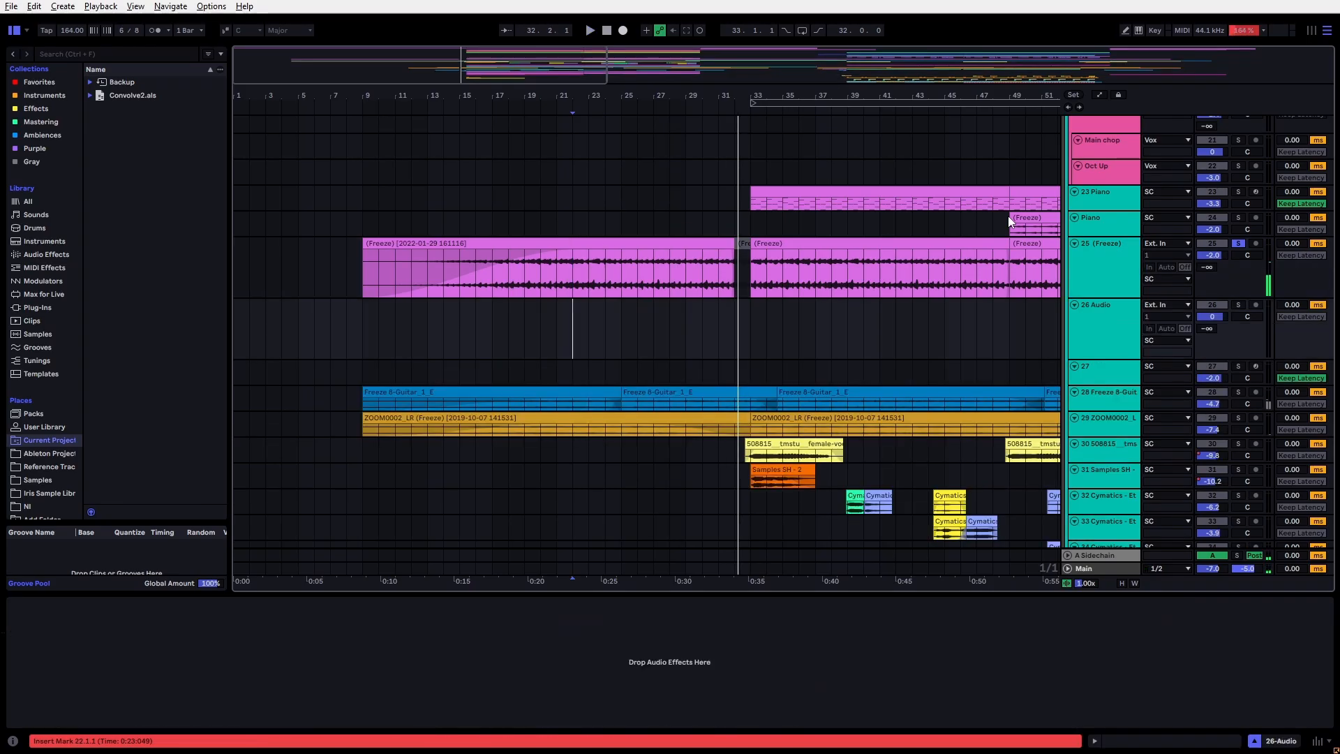
{"action": "left_click_drag", "start_coordinate": [559, 244], "coordinate": [633, 311]}
{"action": "left_click", "coordinate": [629, 306]}
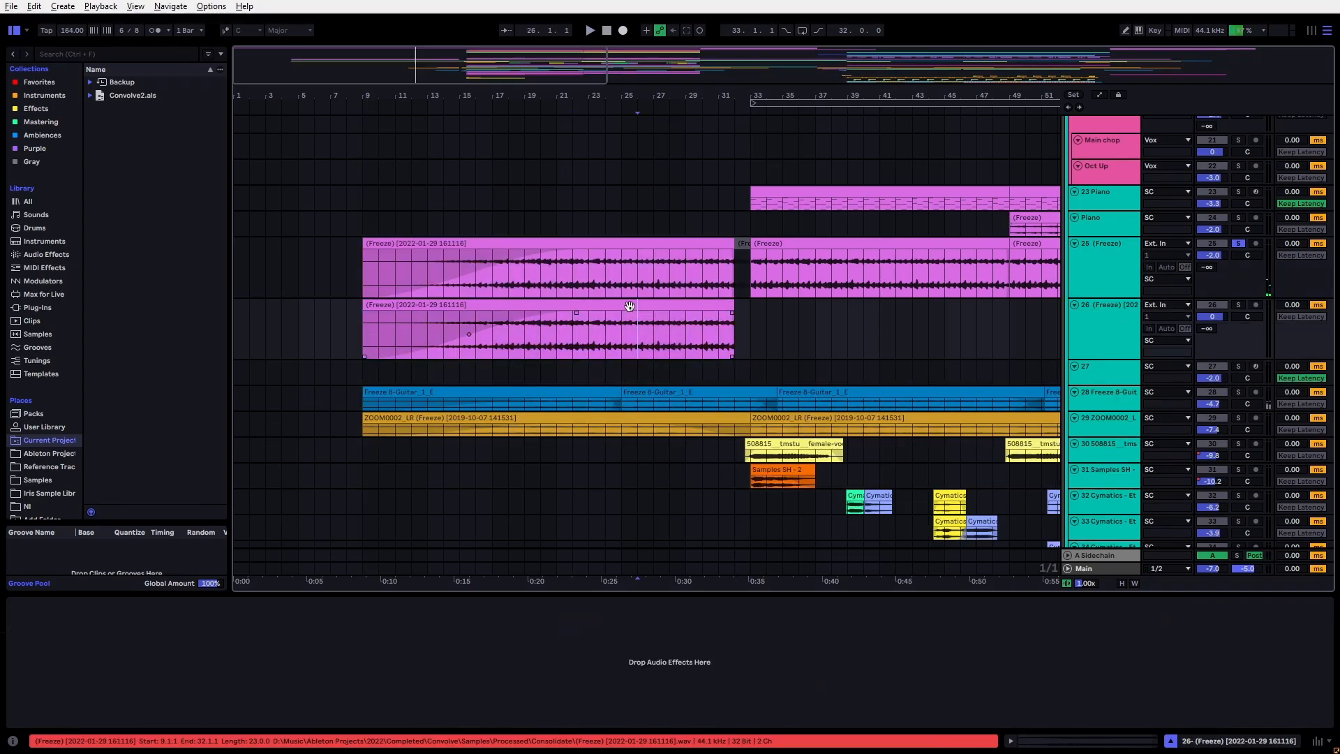
Step: Reverse the copied frozen clip and solo its track 26
{"action": "key", "text": "r"}
{"action": "left_click", "coordinate": [1079, 333]}
{"action": "key", "text": "s"}
Step: Shorten the reversed clip's fade-in to end at about bar 11 and play the clip from bar 13
{"action": "left_click", "coordinate": [556, 333]}
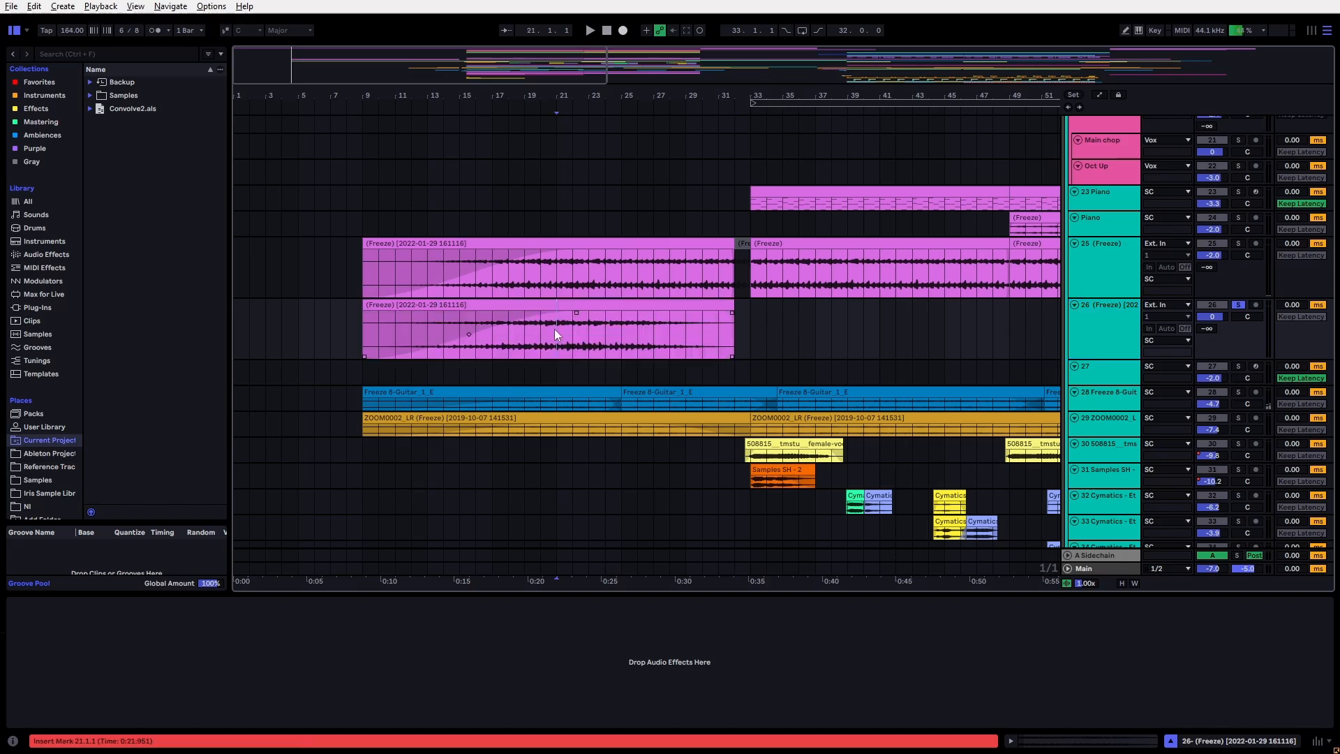
{"action": "left_click_drag", "start_coordinate": [575, 317], "coordinate": [434, 310]}
{"action": "left_click", "coordinate": [455, 335]}
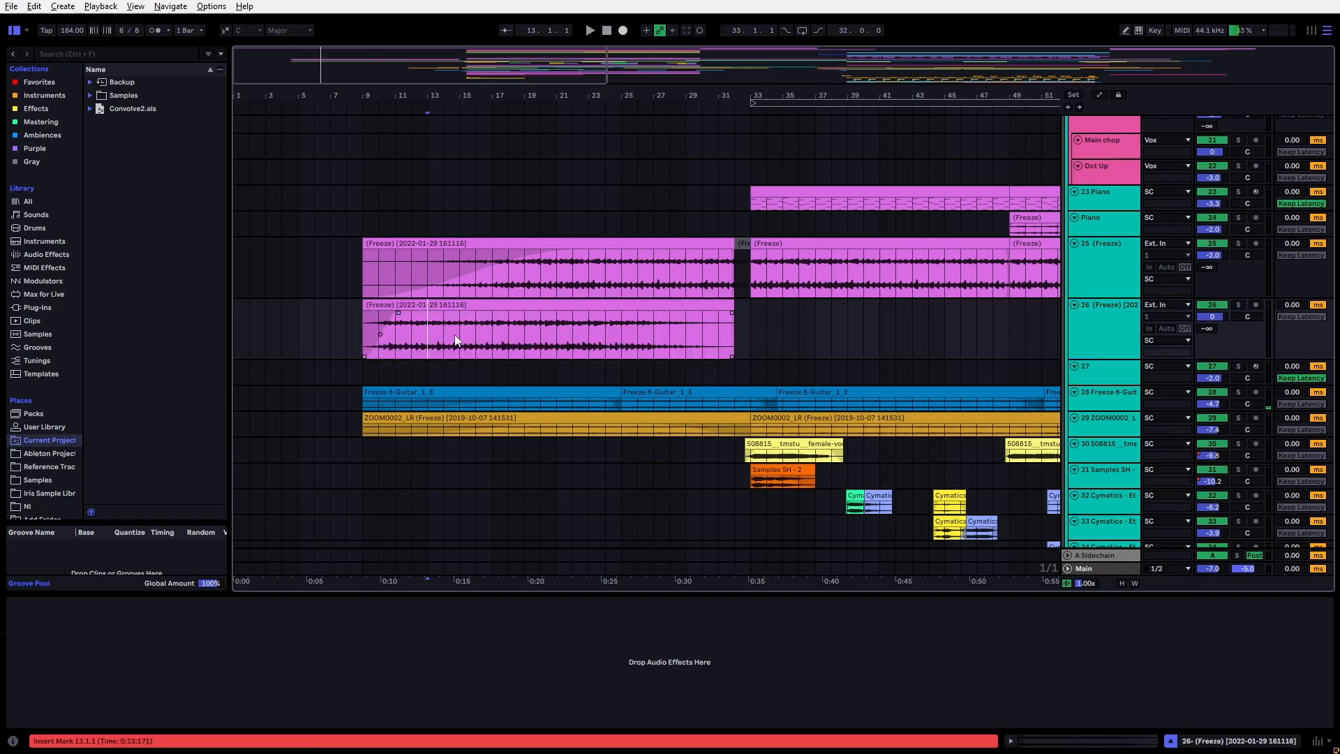
{"action": "key", "text": "space"}
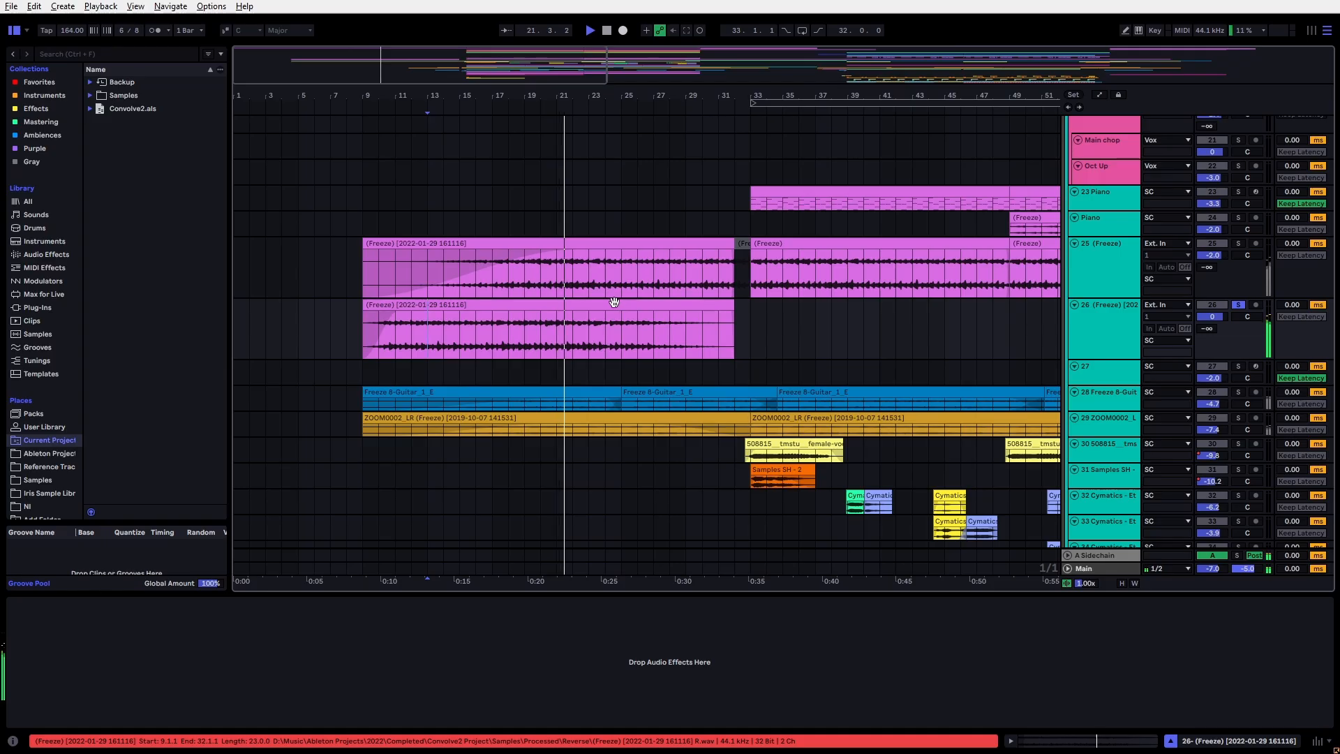
Step: Stop playback and undo the reversed clip copy together with the added audio track
{"action": "left_click", "coordinate": [650, 305]}
{"action": "key", "text": "space"}
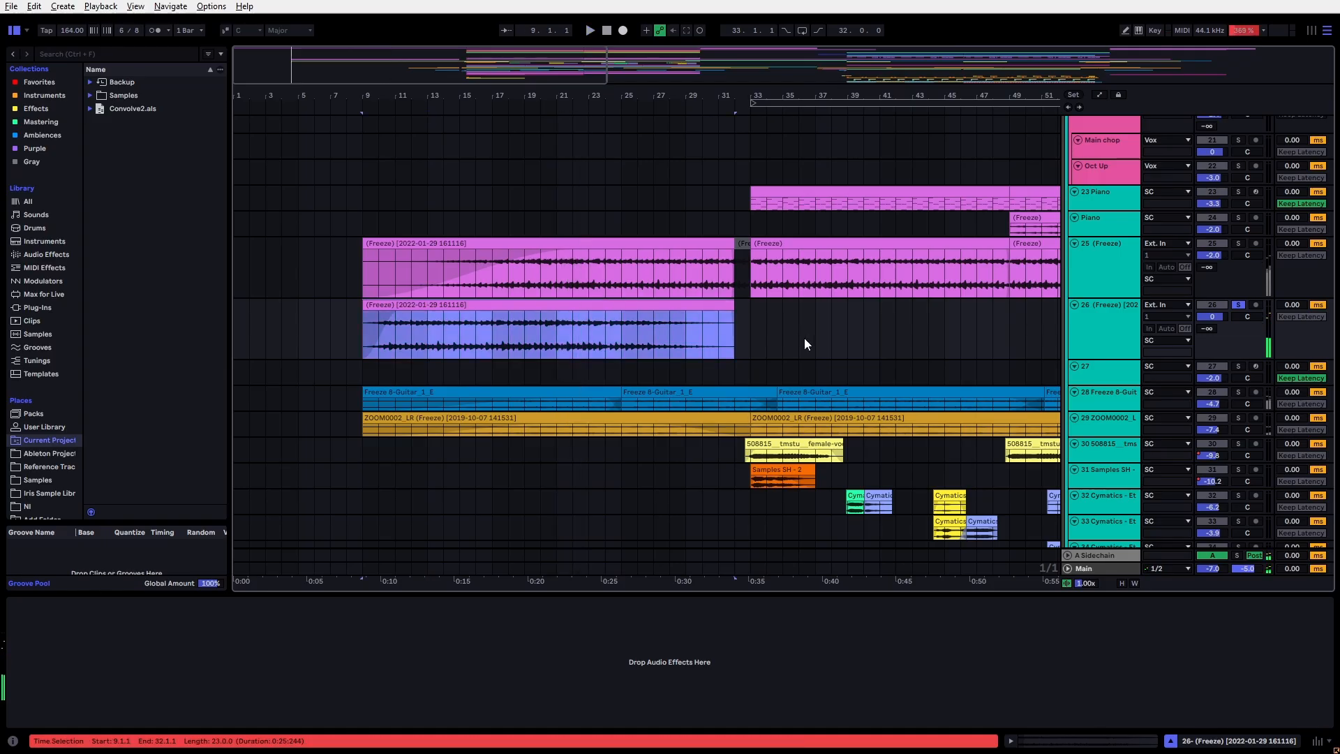
{"action": "key", "text": "ctrl+z"}
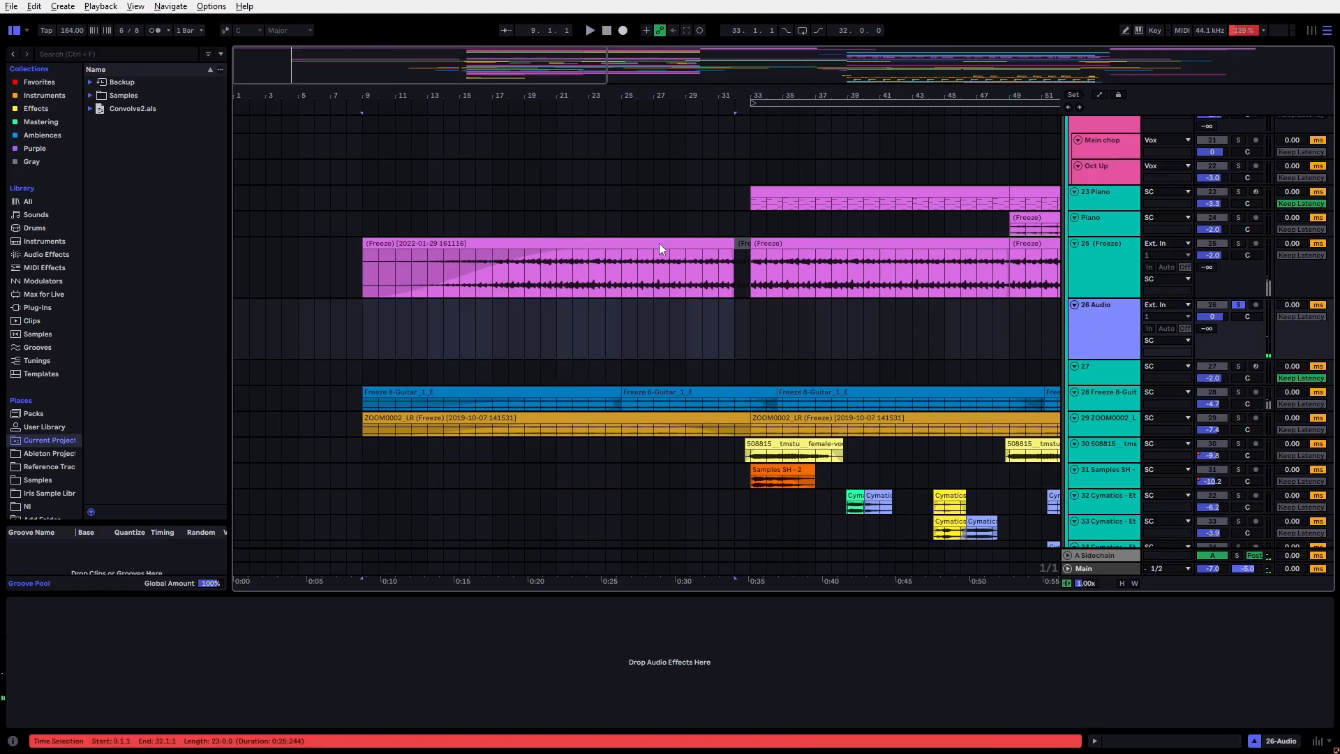
{"action": "key", "text": "ctrl+z"}
Step: Select 23.1.1 to 26.1.1 in track 25's frozen clip and inspect the track's Replika and Grain Delay effects
{"action": "scroll", "coordinate": [422, 451], "scroll_direction": "down", "scroll_amount": 4}
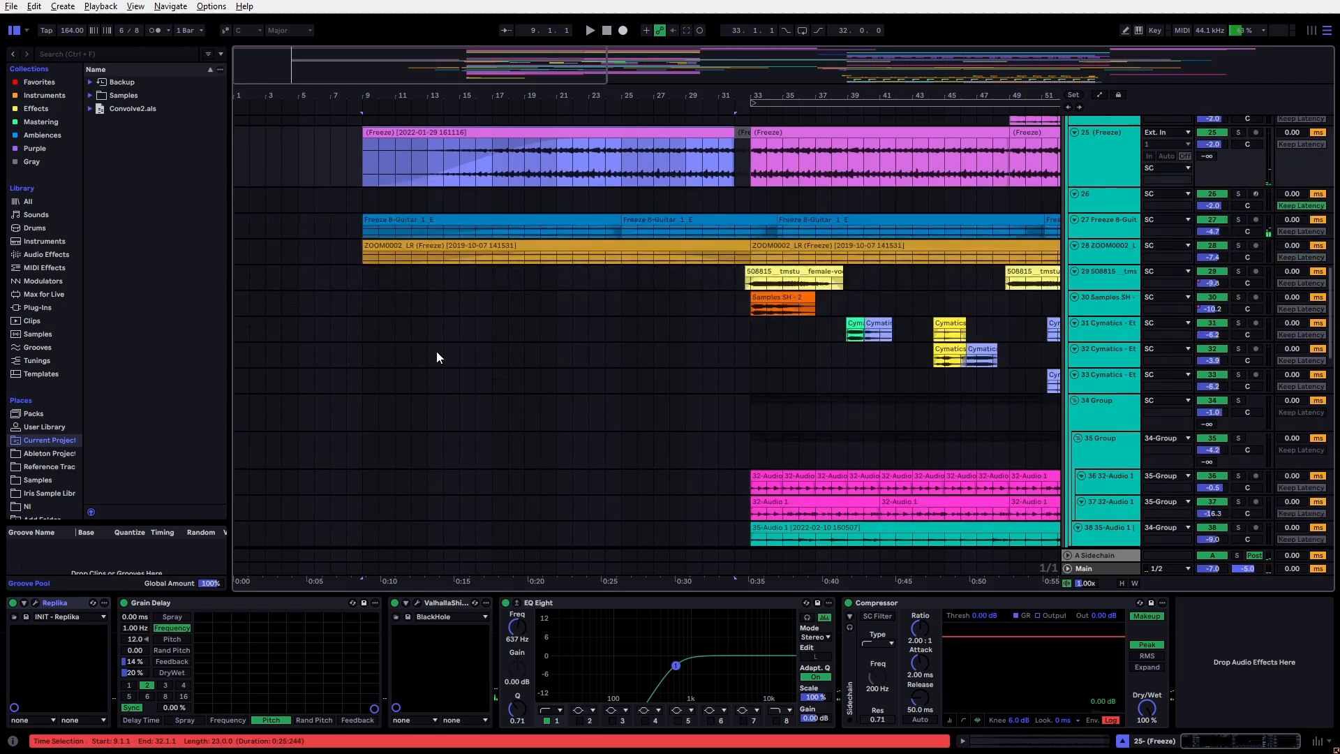
{"action": "scroll", "coordinate": [360, 300], "scroll_direction": "up", "scroll_amount": 4}
{"action": "left_click", "coordinate": [634, 287], "text": "shift"}
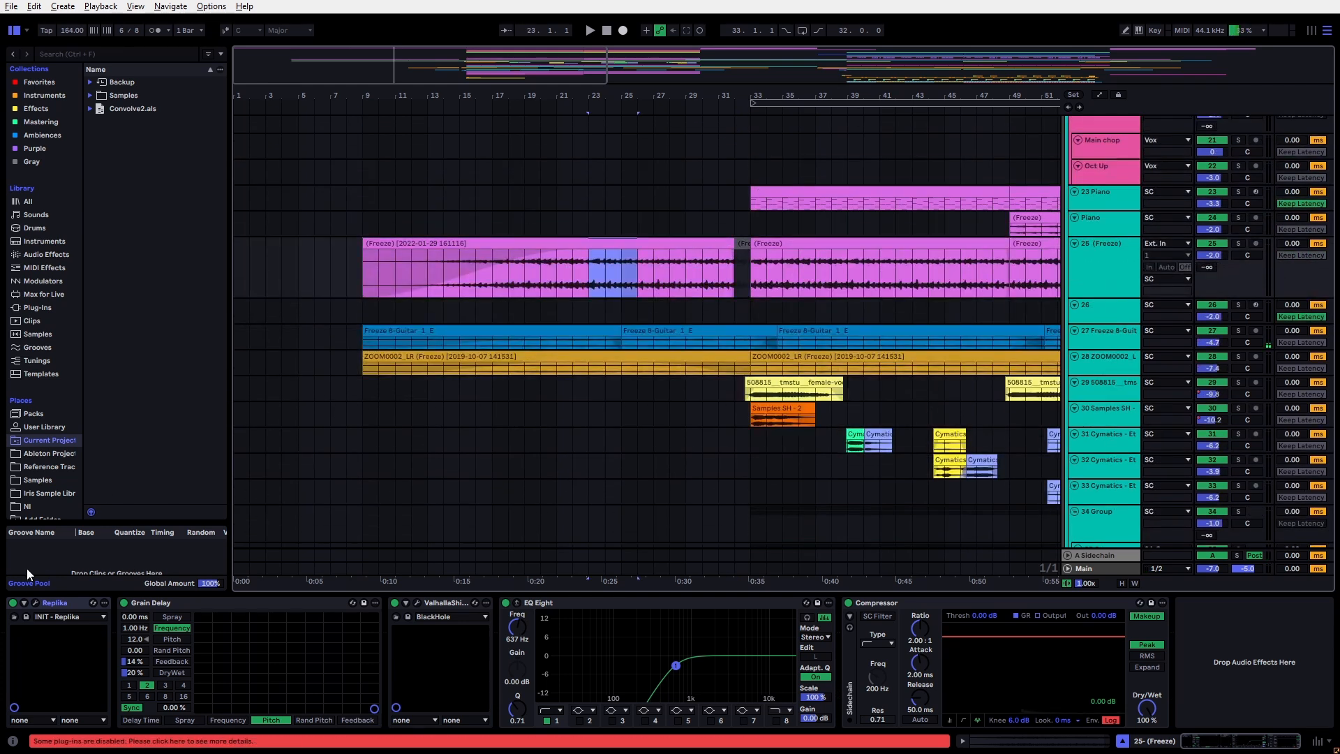
{"action": "left_click", "coordinate": [50, 606]}
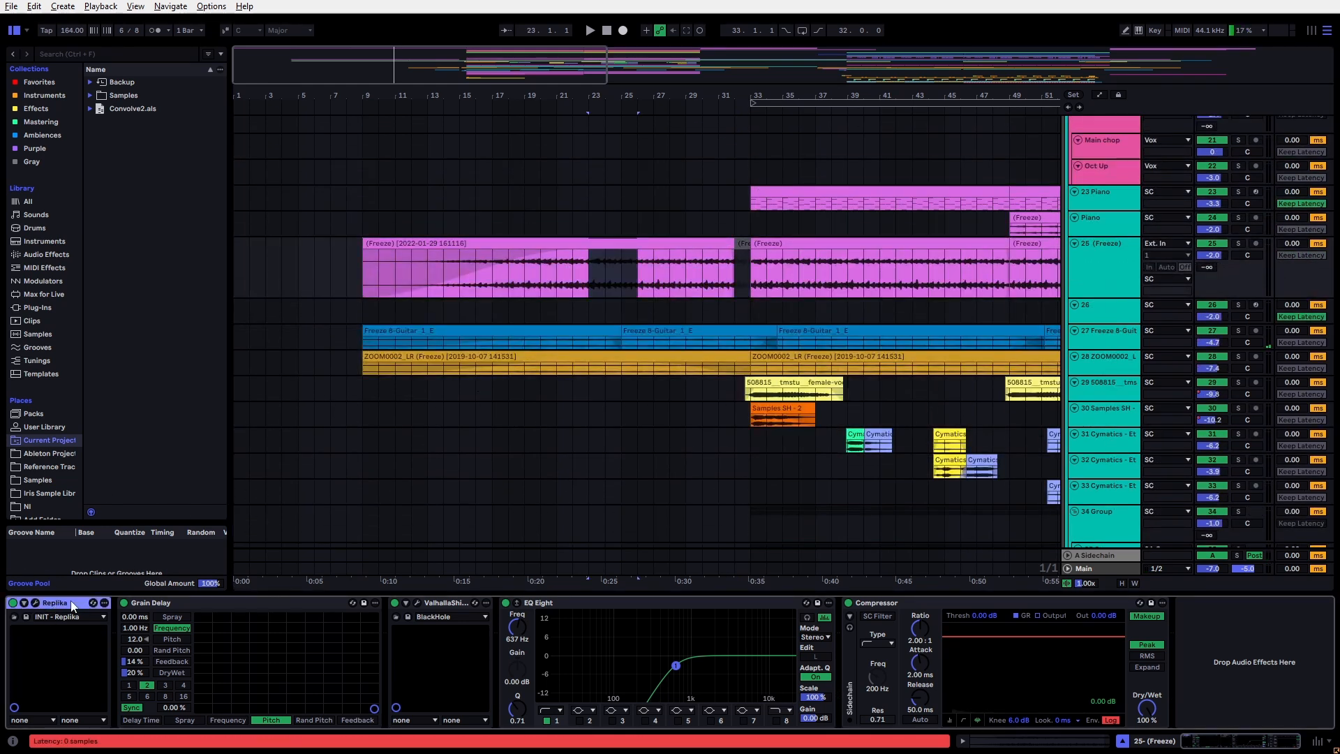
{"action": "left_click", "coordinate": [215, 599]}
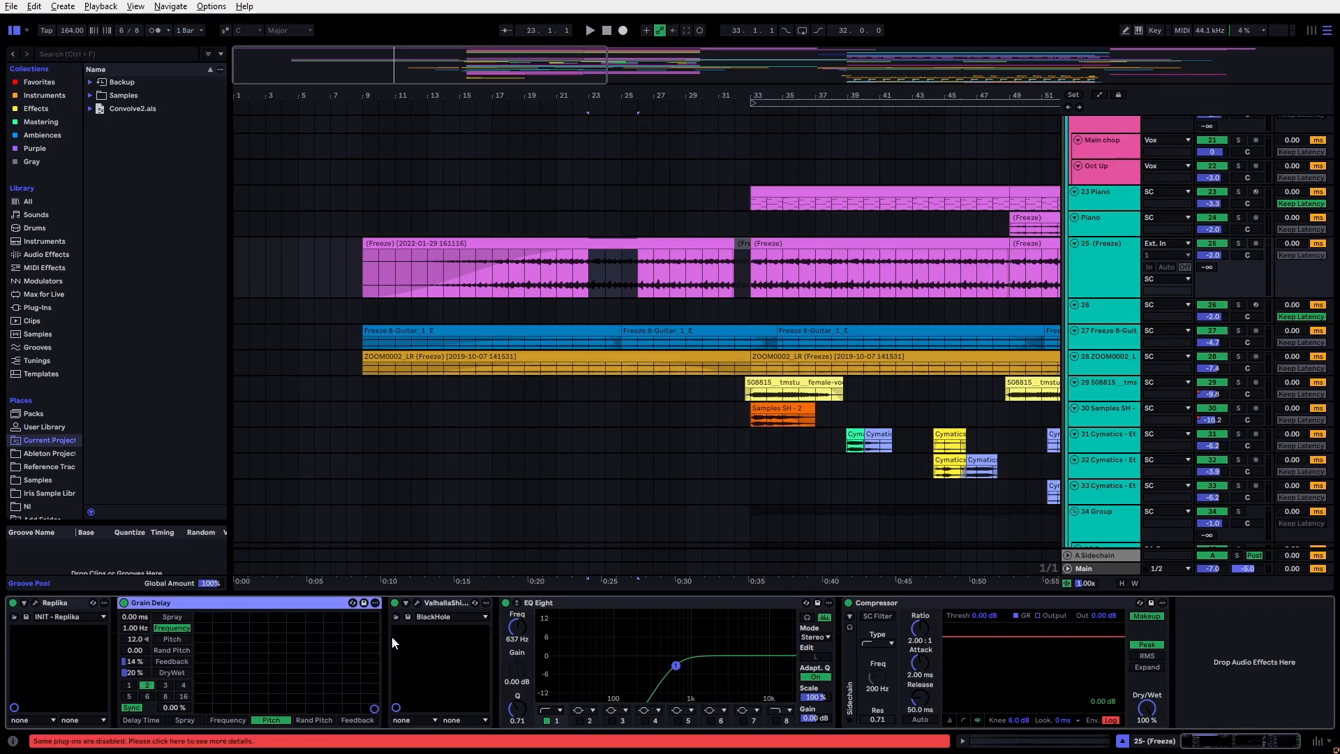
Step: Open track 25's ValhallaShimmer reverb, examine its mix, shift and feedback settings, and close its window
{"action": "left_click", "coordinate": [417, 603]}
{"action": "left_click_drag", "start_coordinate": [200, 112], "coordinate": [211, 150]}
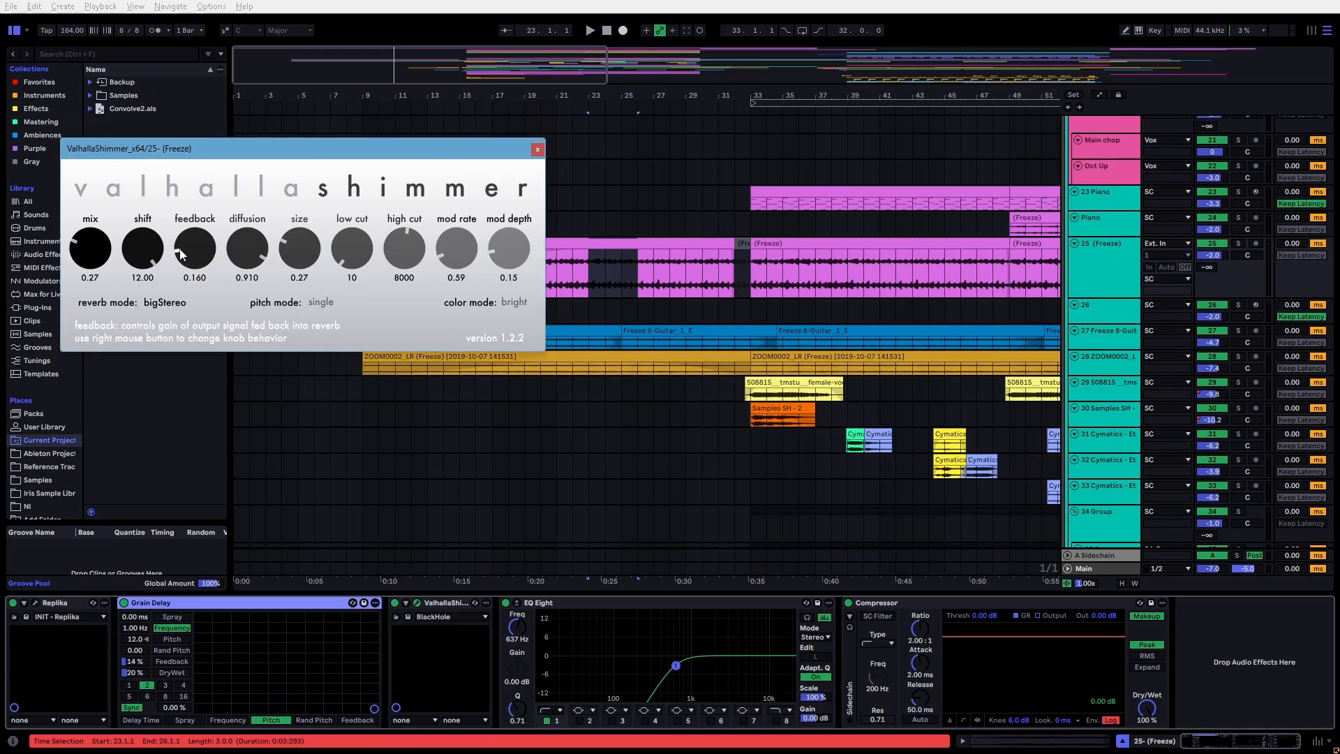
{"action": "left_click", "coordinate": [538, 150]}
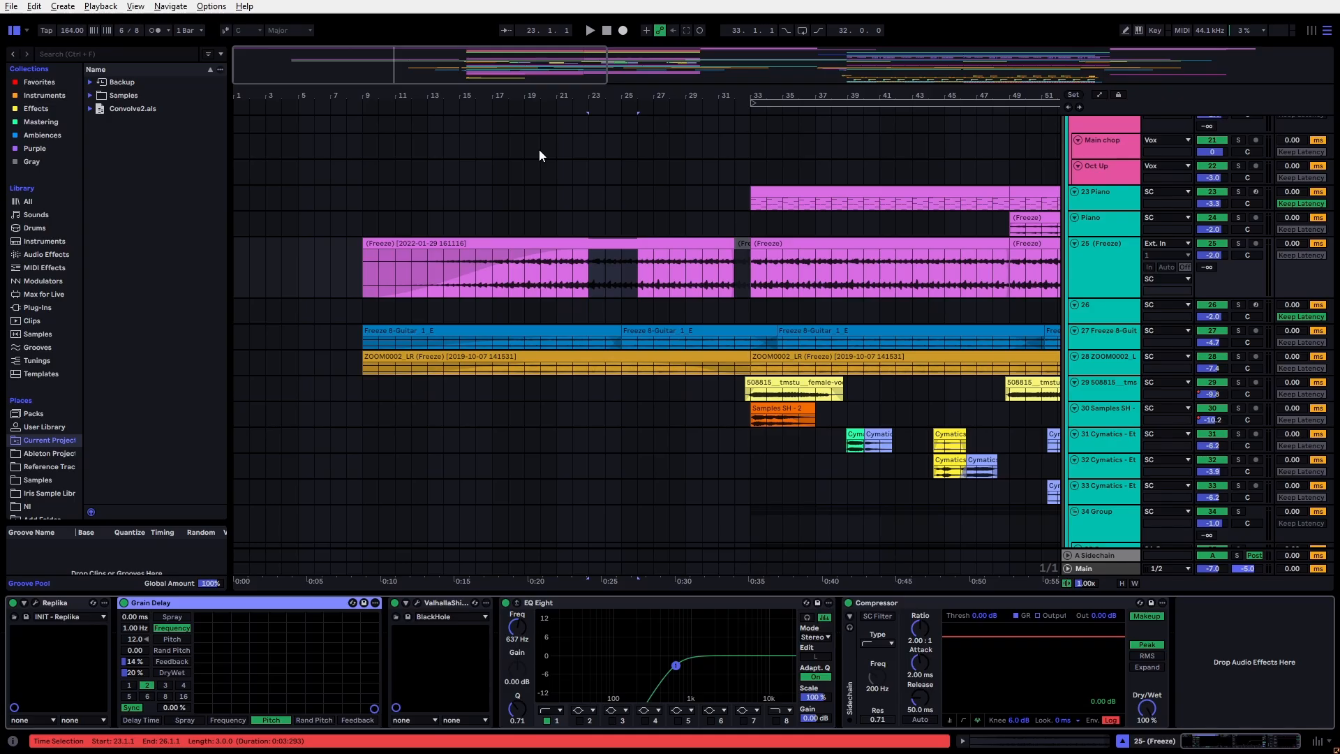
Step: Inspect the EQ Eight and Compressor settings at the end of track 25's effect chain
{"action": "left_click", "coordinate": [613, 608]}
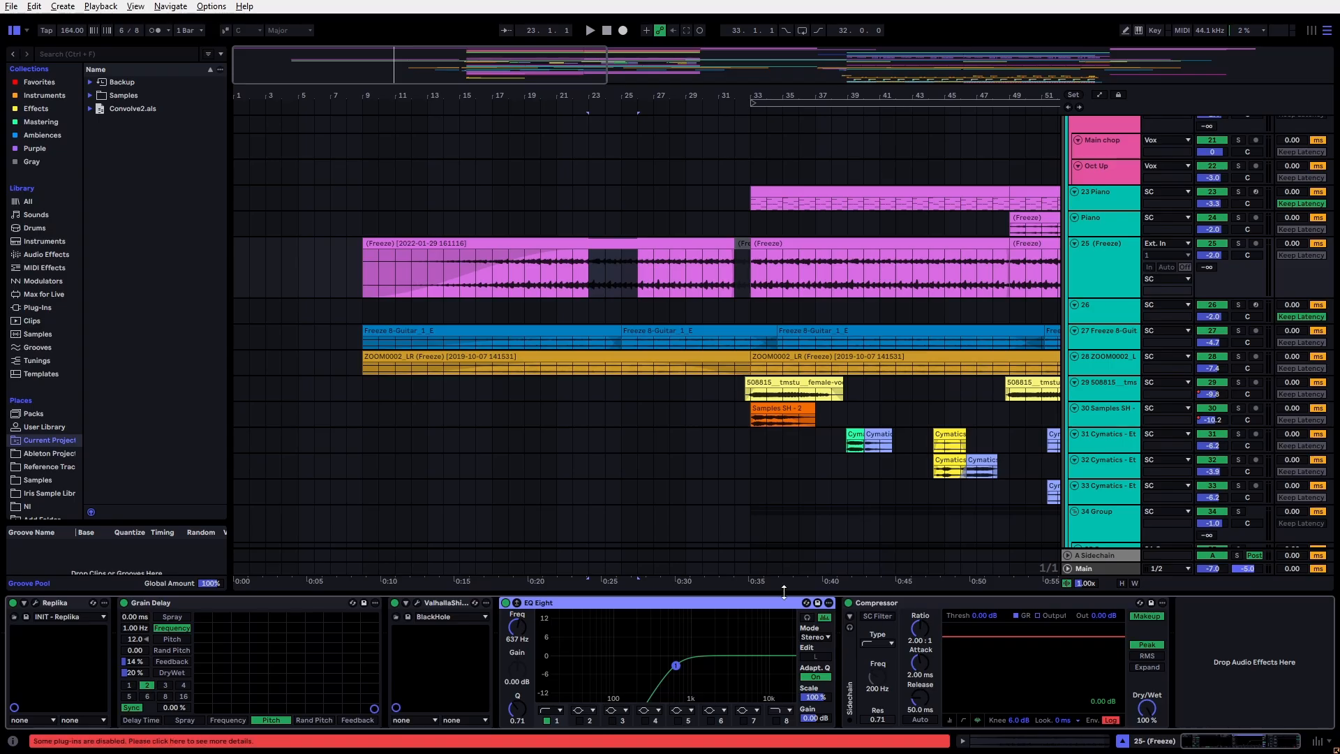
{"action": "left_click", "coordinate": [936, 608]}
{"action": "scroll", "coordinate": [792, 447], "scroll_direction": "down", "scroll_amount": 3}
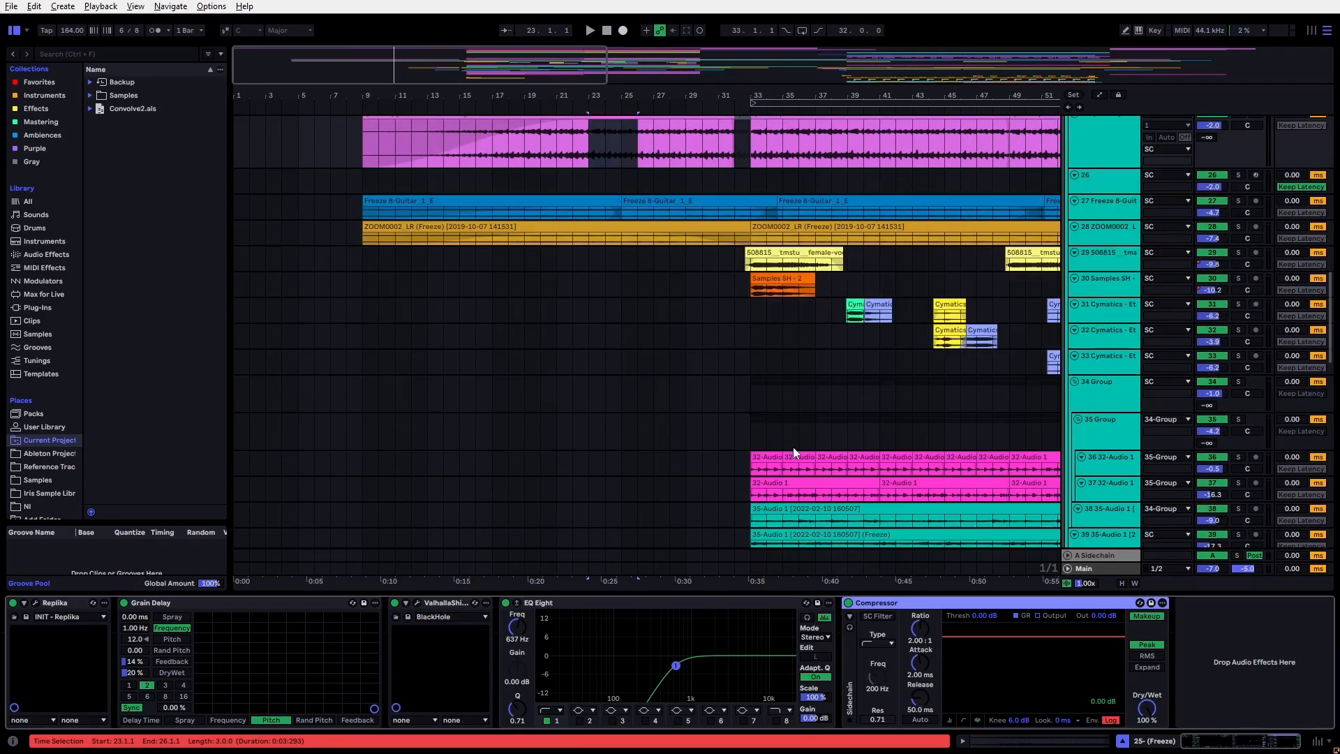
Step: Enlarge and solo guitar freeze track 27 and play its first clip from bar 20
{"action": "scroll", "coordinate": [605, 304], "scroll_direction": "up", "scroll_amount": 3}
{"action": "left_click", "coordinate": [560, 329]}
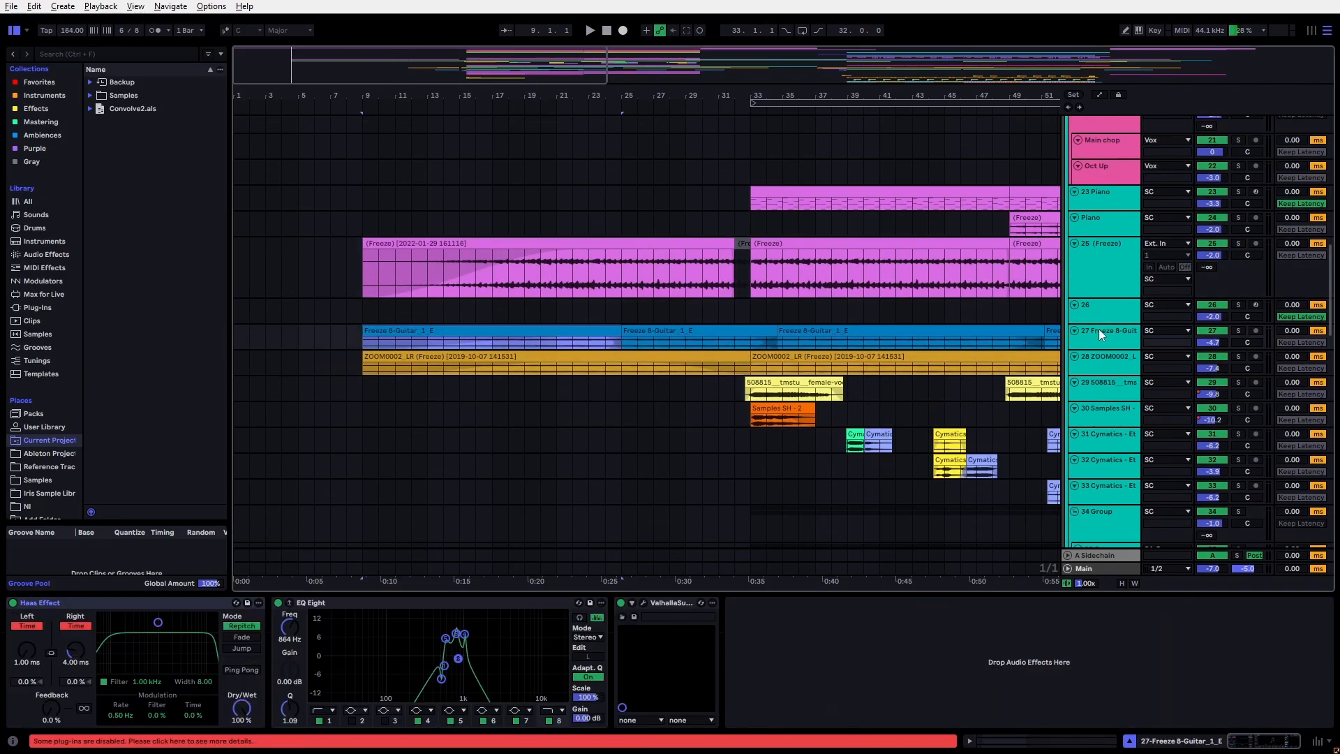
{"action": "scroll", "coordinate": [560, 342], "scroll_direction": "up", "scroll_amount": 3, "text": "alt"}
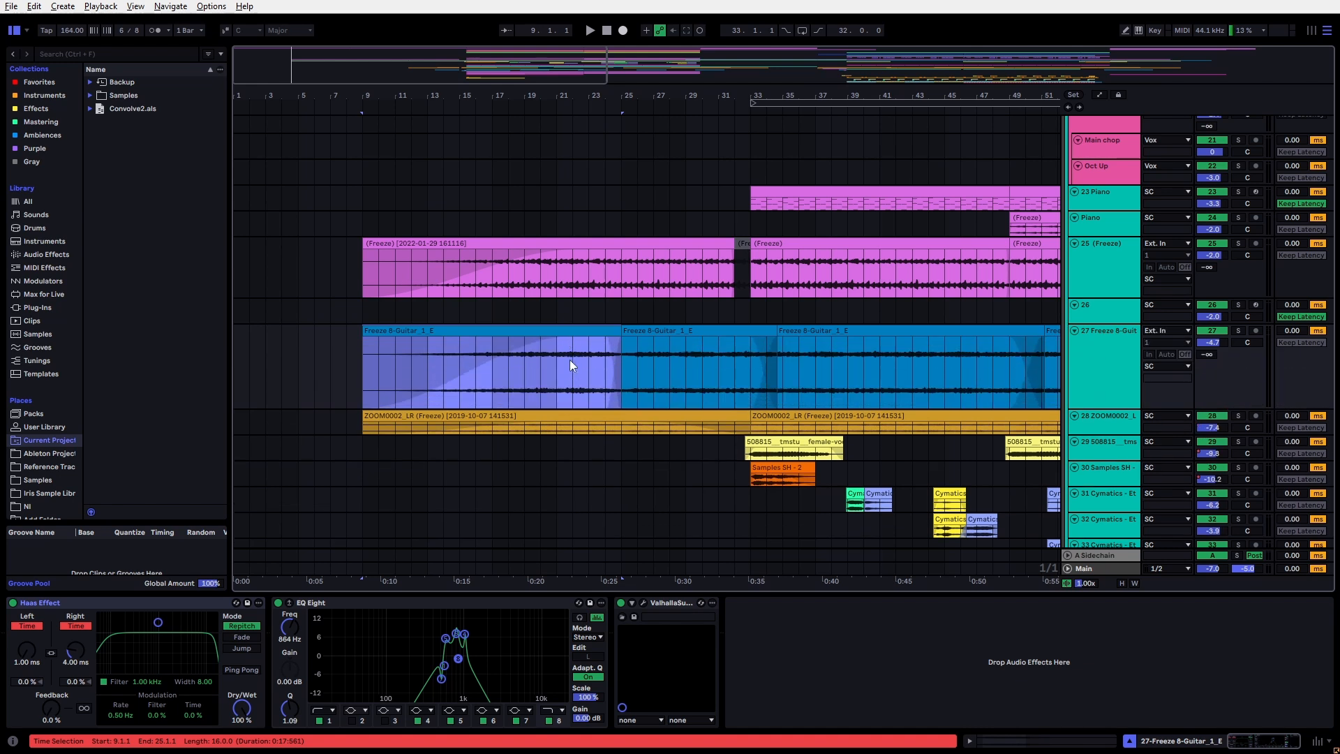
{"action": "left_click", "coordinate": [546, 372]}
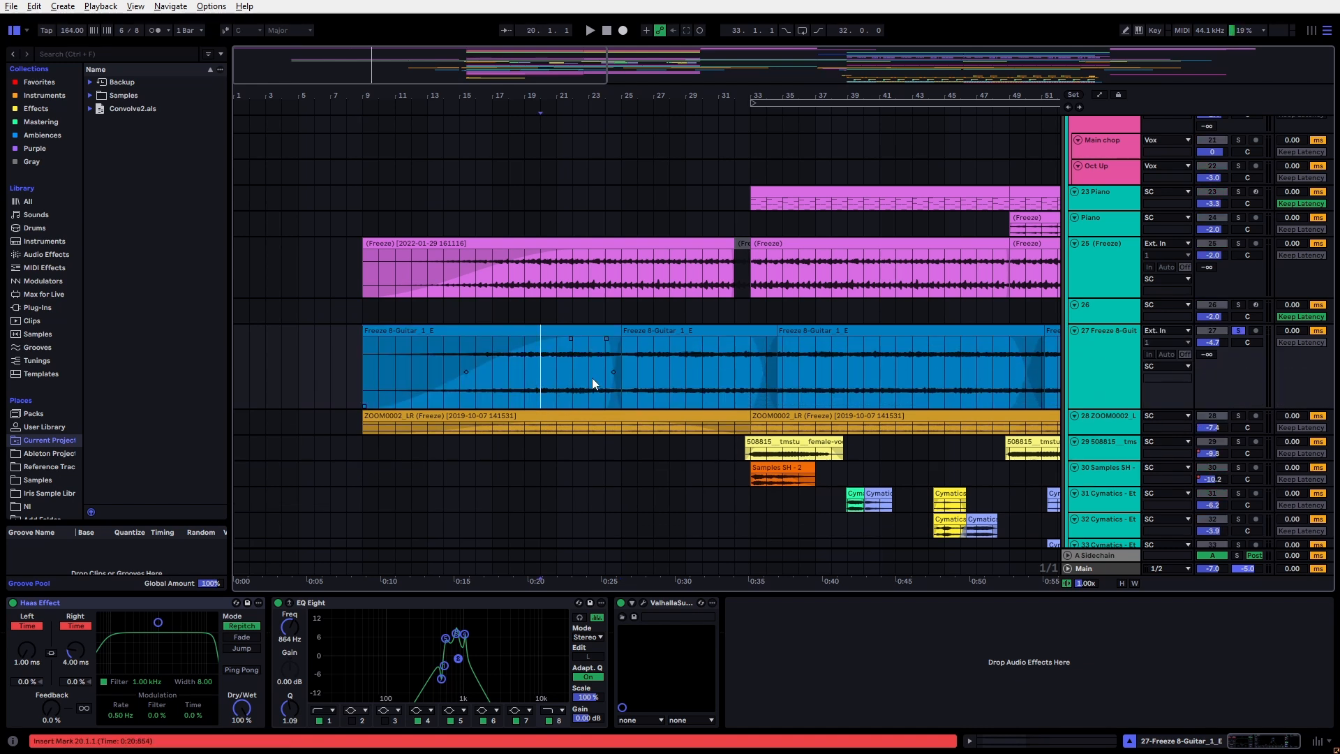
{"action": "key", "text": "space"}
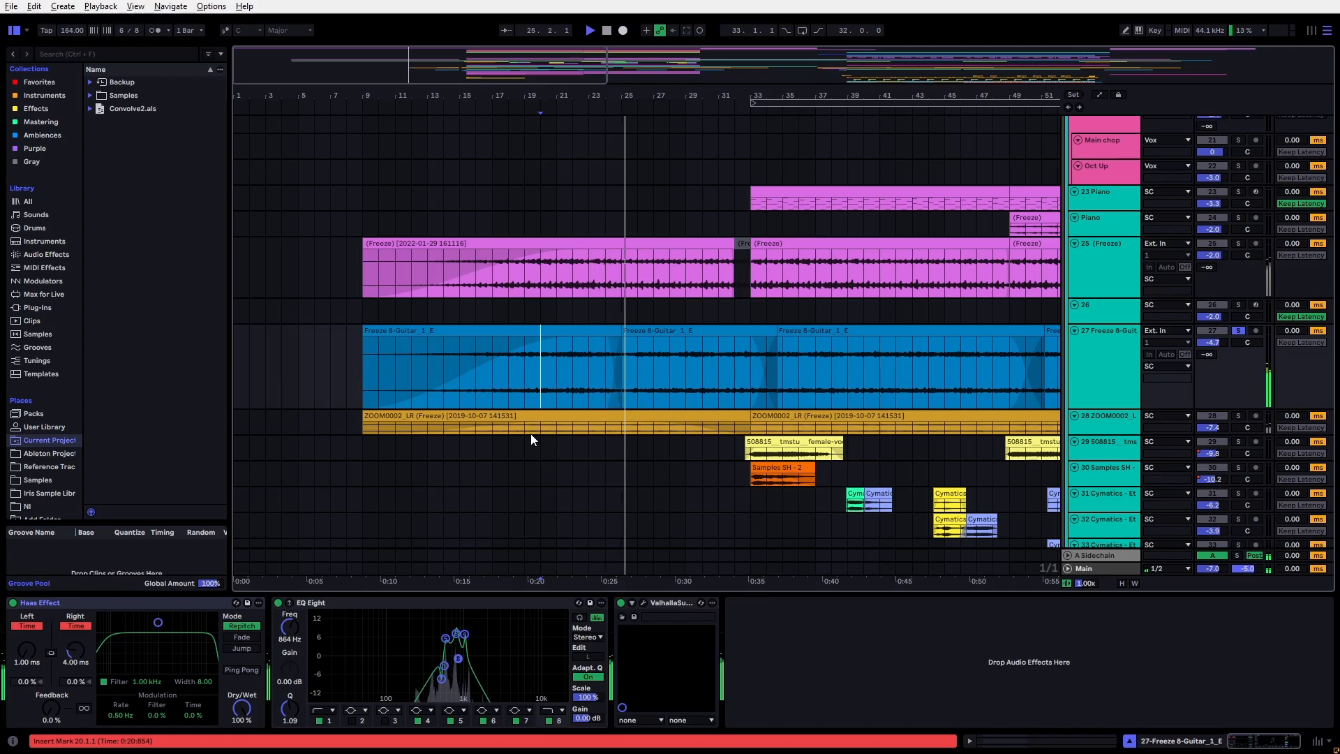
{"action": "key", "text": "space"}
Step: Deactivate track 27's Haas Effect, EQ Eight and ValhallaSupermassive together and play the dry guitar from bar 19
{"action": "left_click", "coordinate": [1122, 375]}
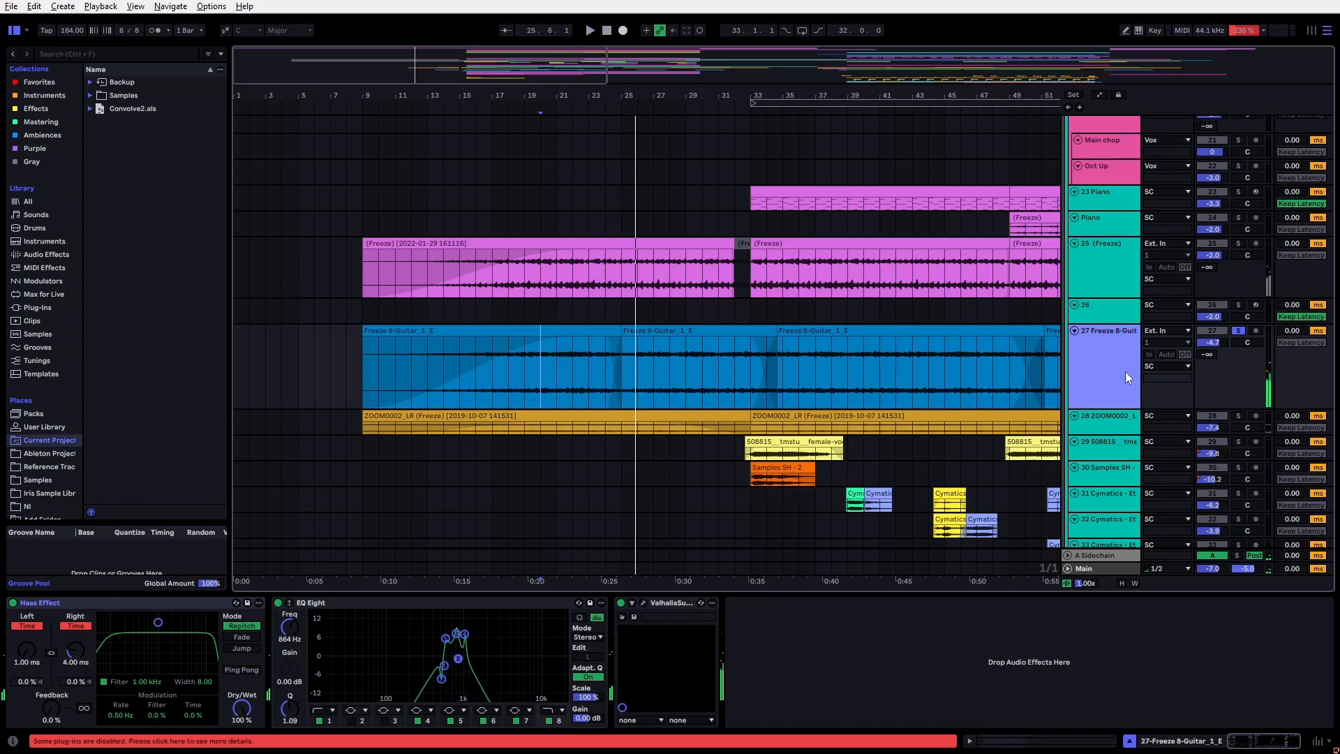
{"action": "scroll", "coordinate": [1125, 377], "scroll_direction": "up", "scroll_amount": 1}
{"action": "left_click", "coordinate": [57, 603]}
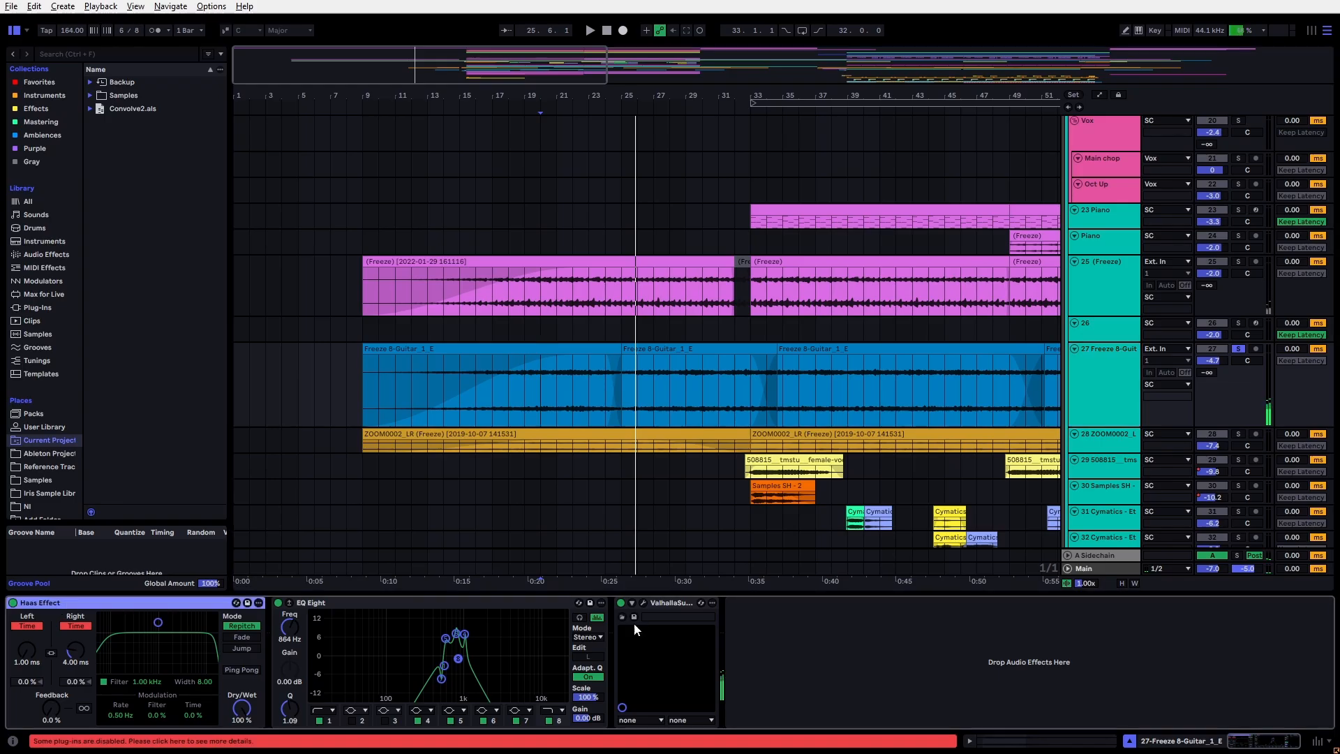
{"action": "left_click", "coordinate": [674, 602], "text": "shift"}
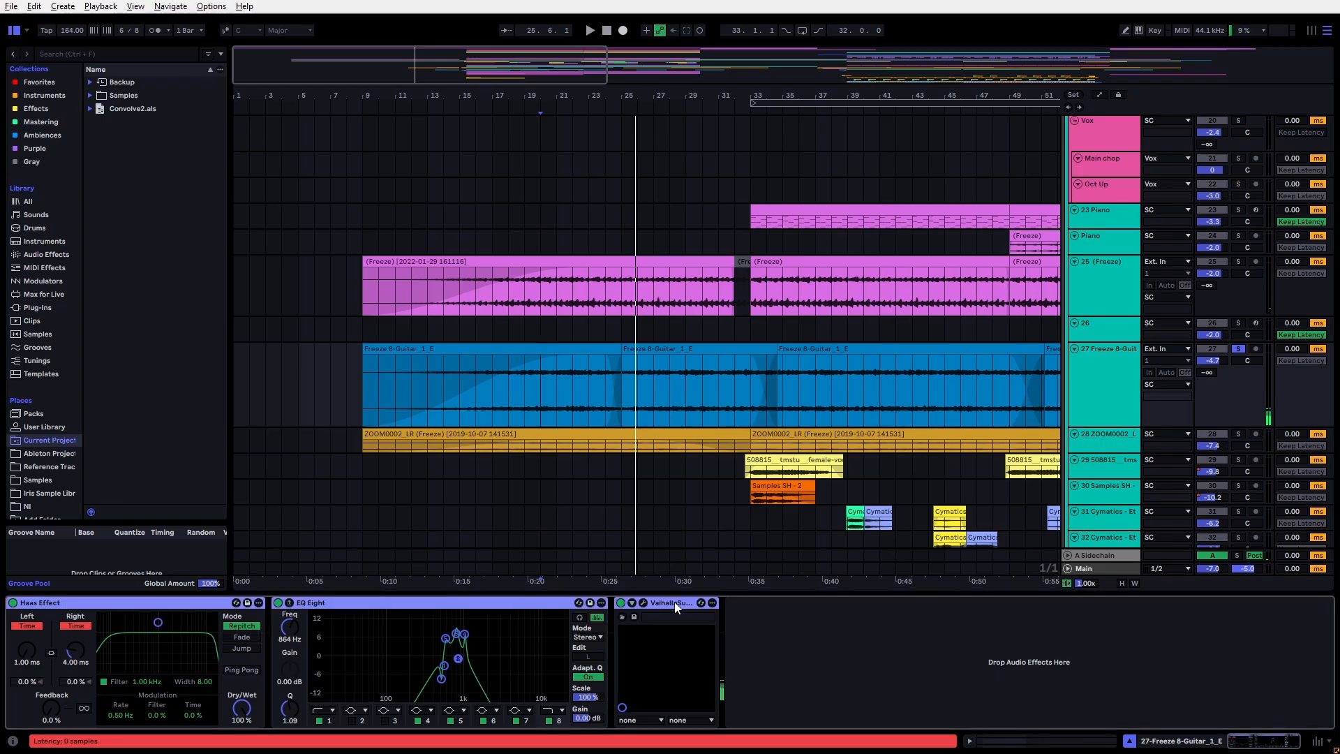
{"action": "key", "text": "0"}
{"action": "left_click", "coordinate": [534, 398]}
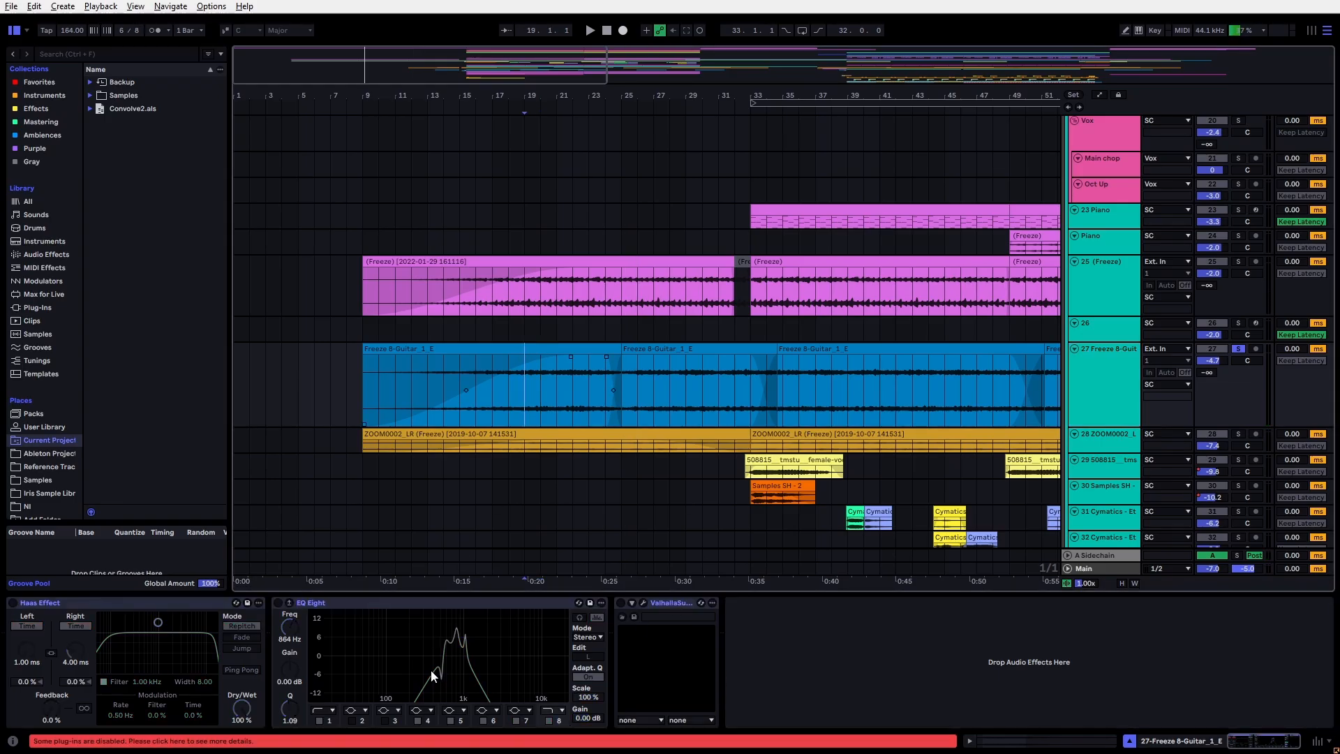
{"action": "key", "text": "space"}
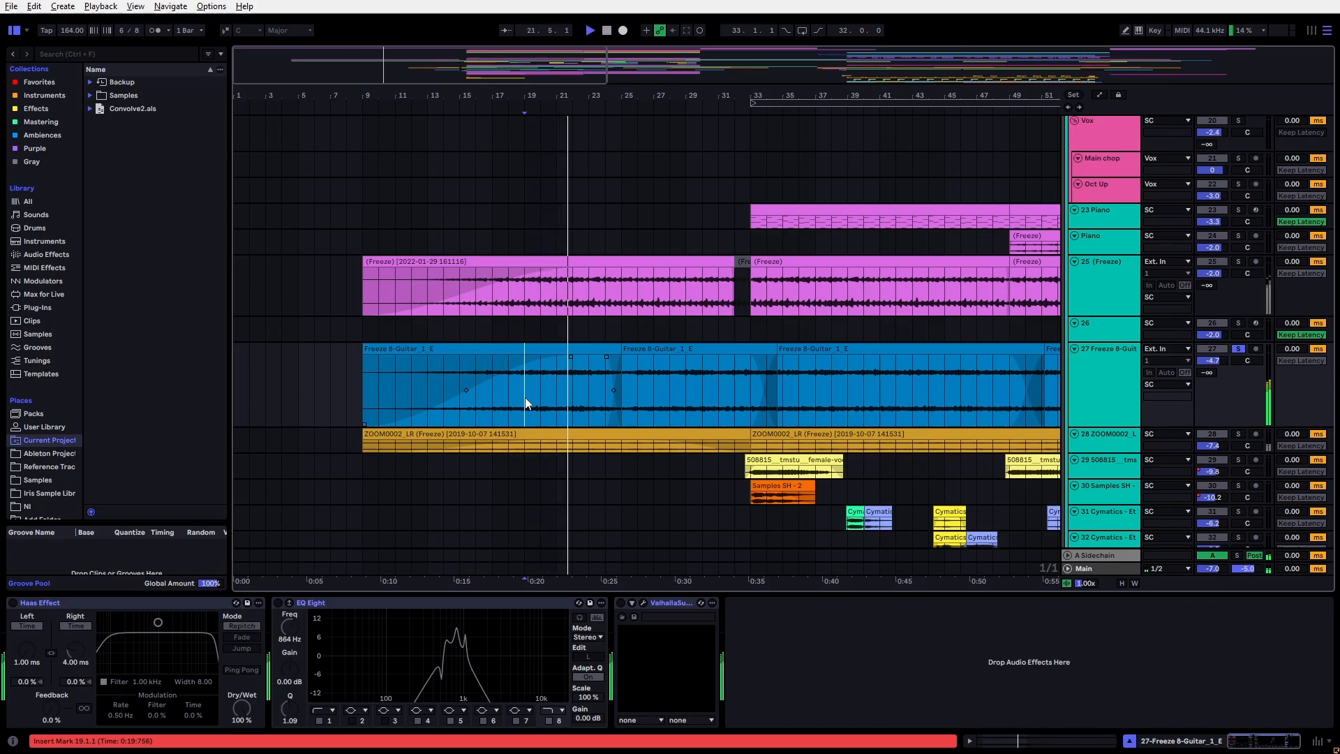
{"action": "key", "text": "space"}
Step: Reactivate track 27's Haas Effect and show the Effects collection in the browser
{"action": "left_click", "coordinate": [289, 602]}
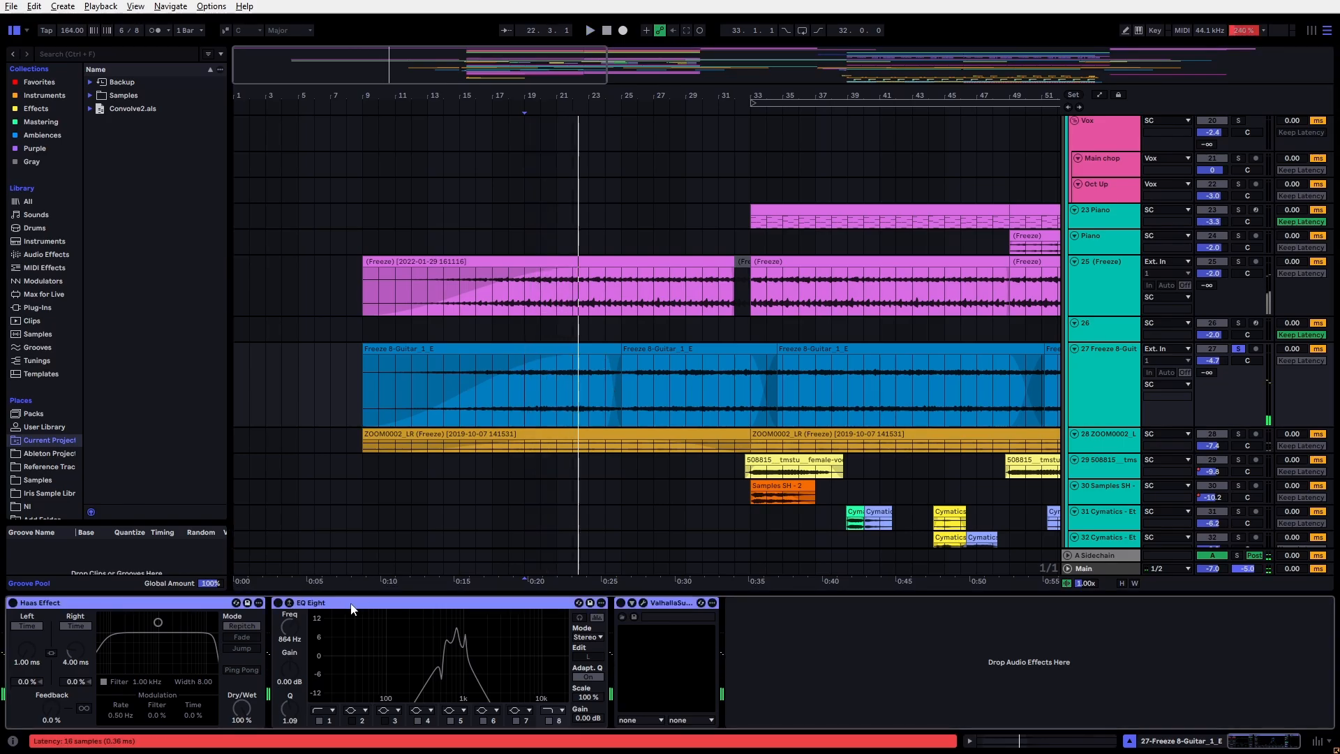
{"action": "left_click", "coordinate": [78, 602]}
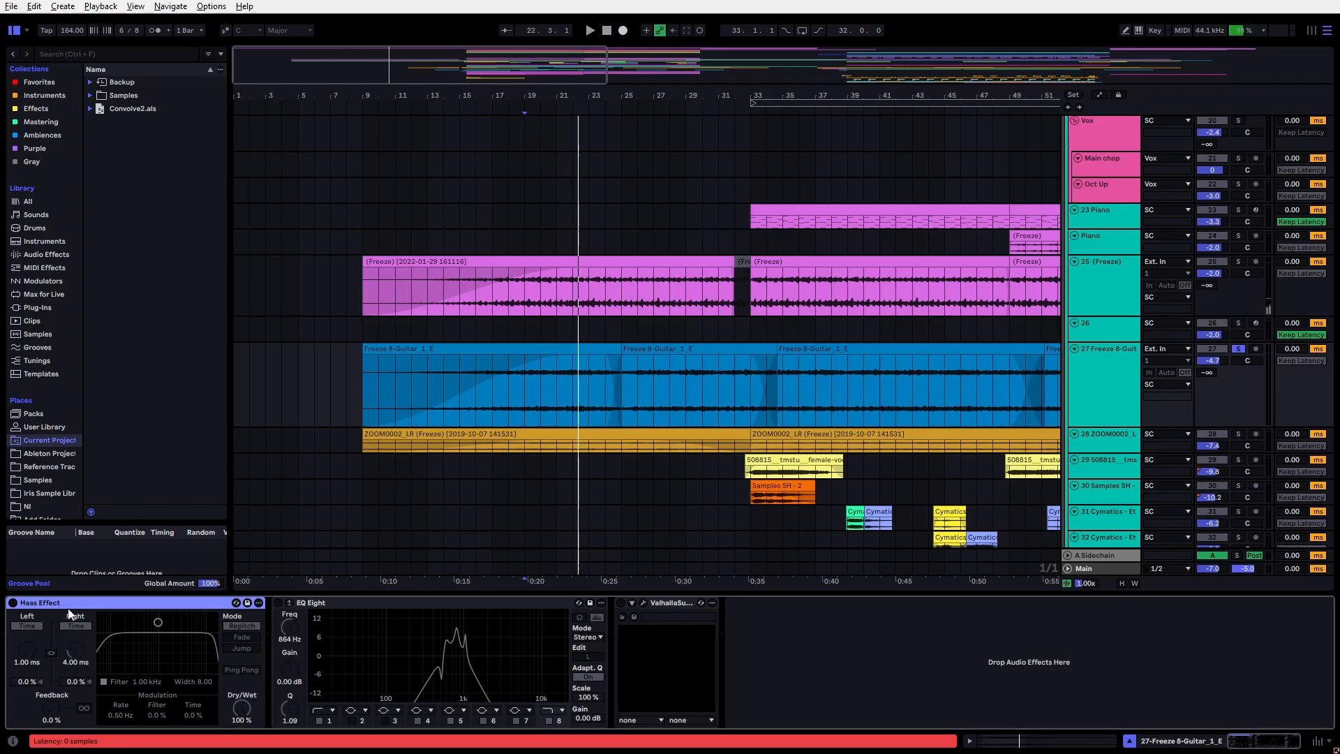
{"action": "left_click", "coordinate": [13, 603]}
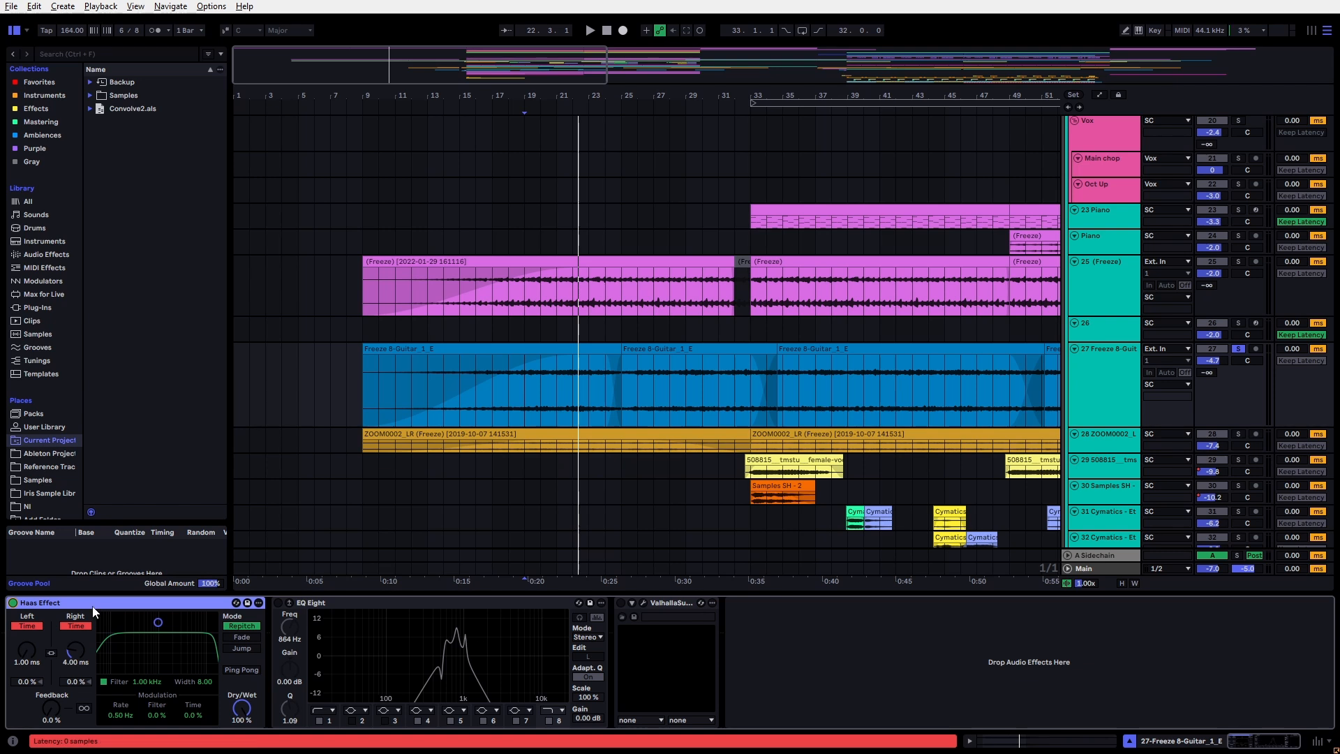
{"action": "left_click", "coordinate": [44, 108]}
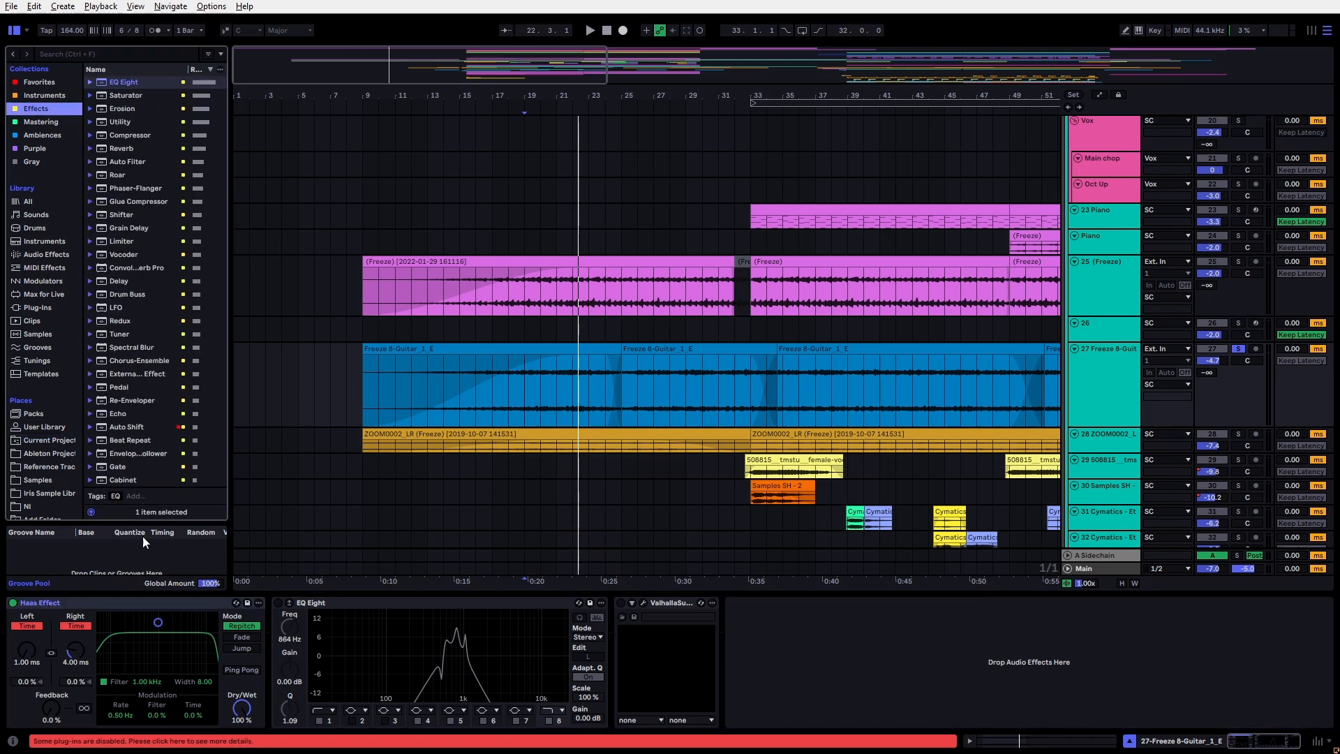
{"action": "left_click", "coordinate": [111, 604]}
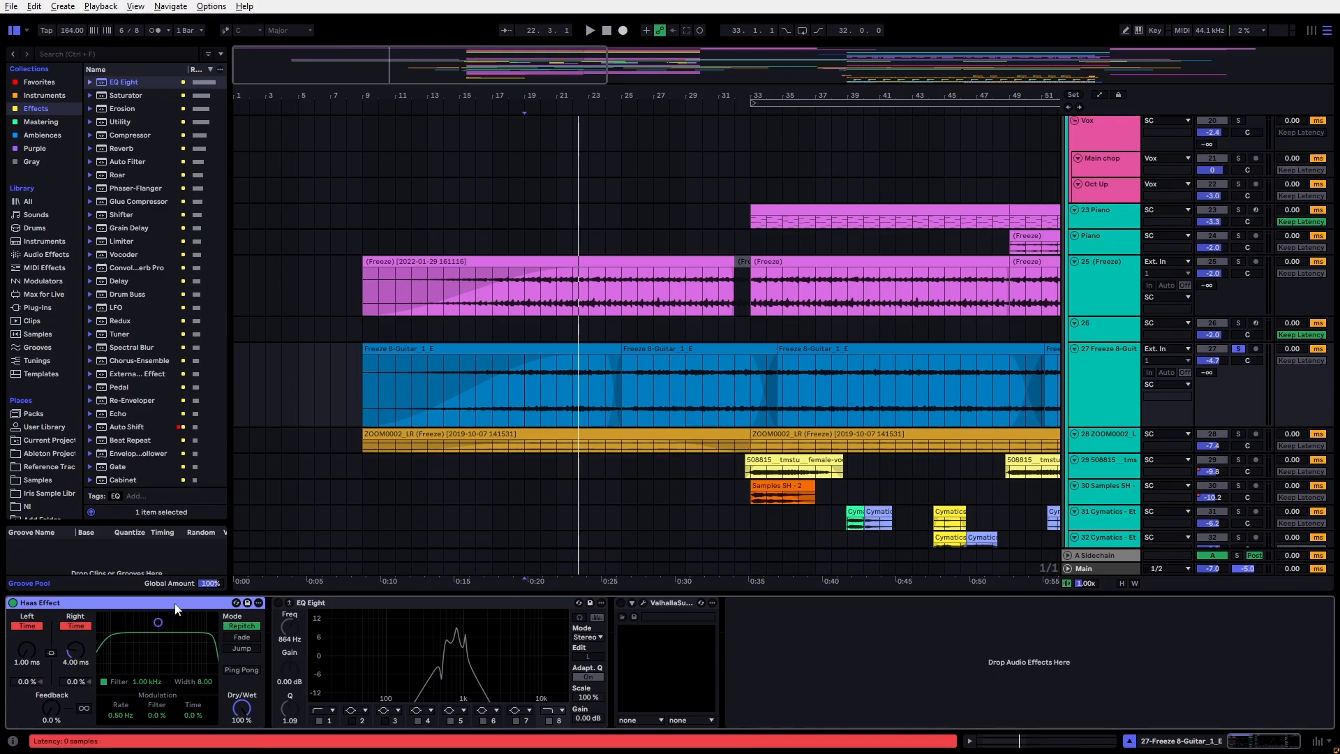
Step: Play track 27 from bar 19 while switching the Haas Effect off and on, and stop playback
{"action": "key", "text": "space"}
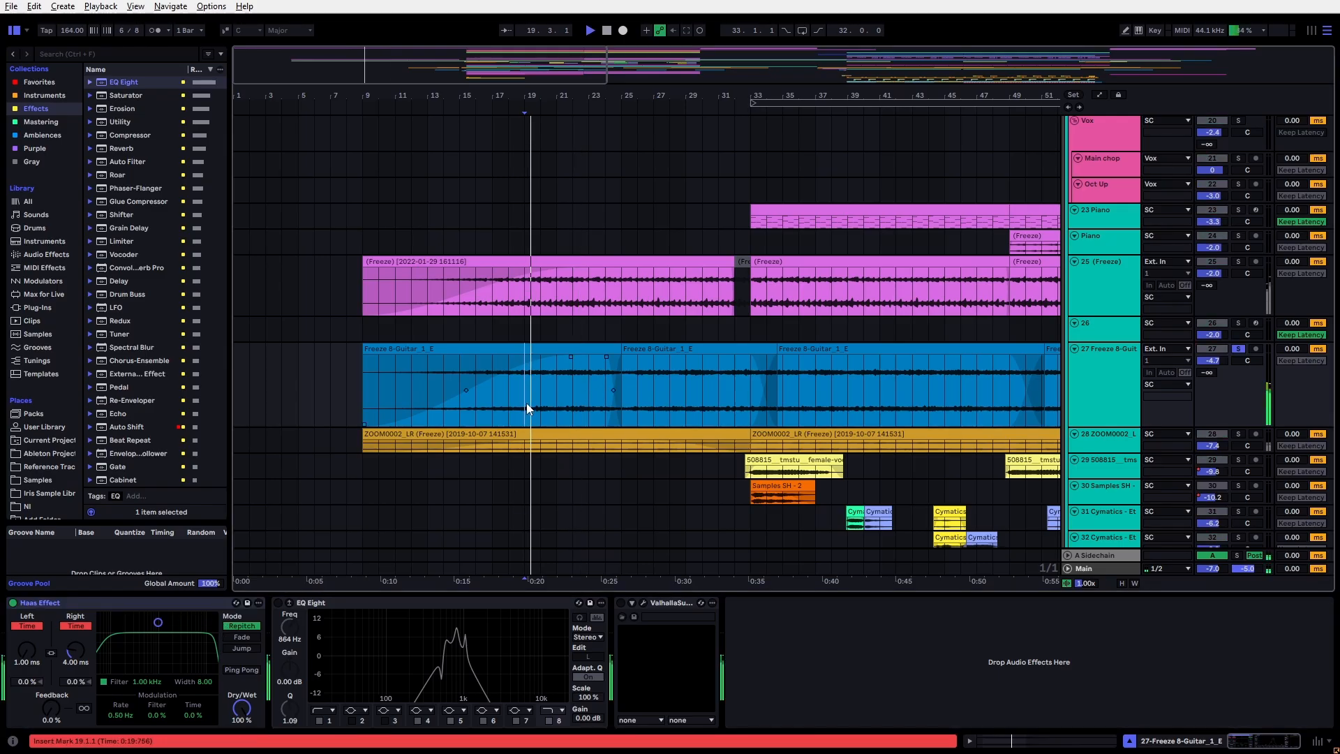
{"action": "left_click", "coordinate": [13, 602]}
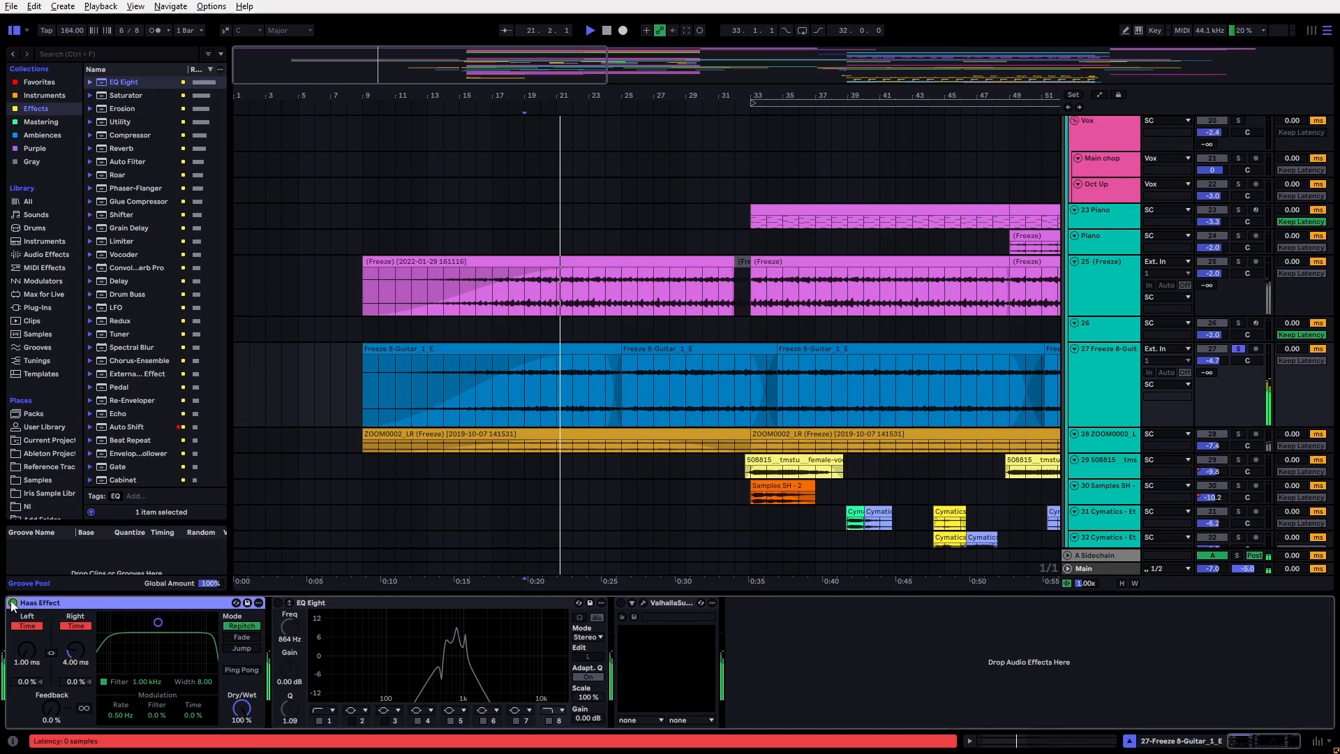
{"action": "left_click", "coordinate": [12, 603]}
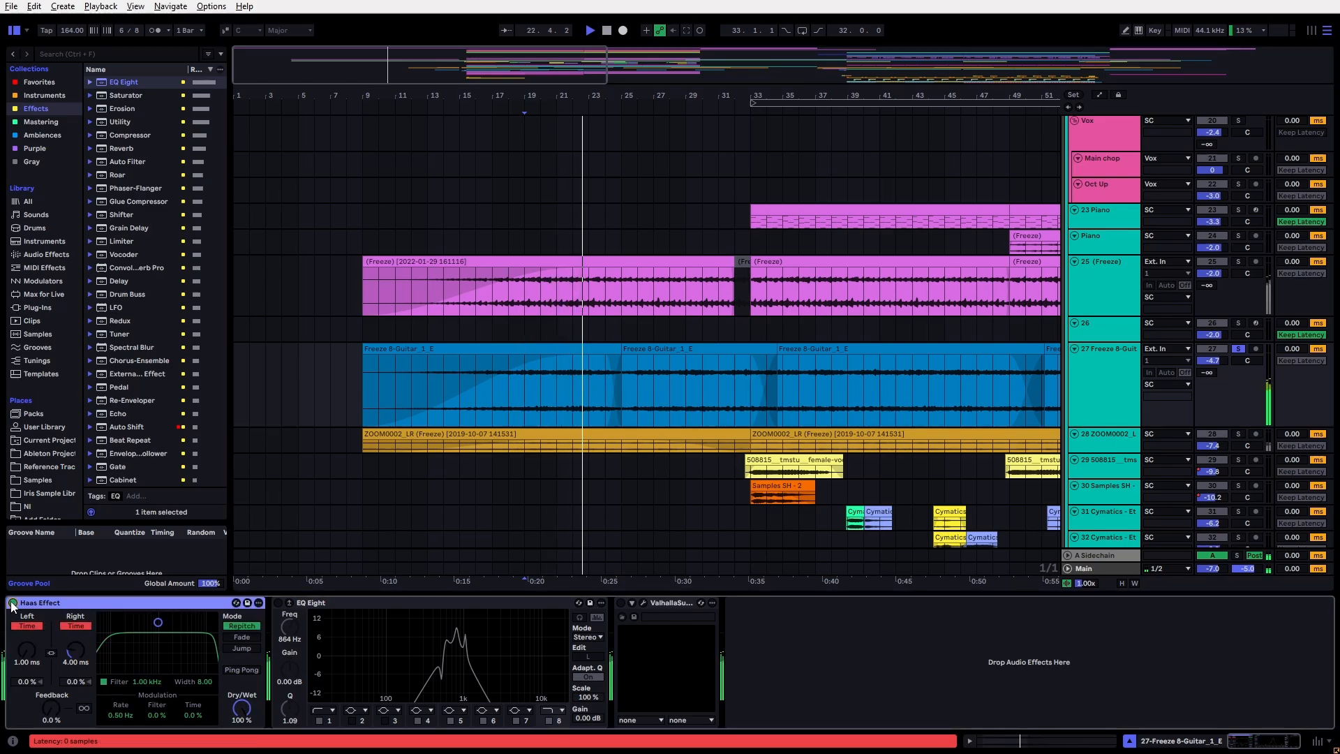
{"action": "left_click", "coordinate": [540, 405]}
{"action": "key", "text": "space"}
{"action": "left_click", "coordinate": [572, 377]}
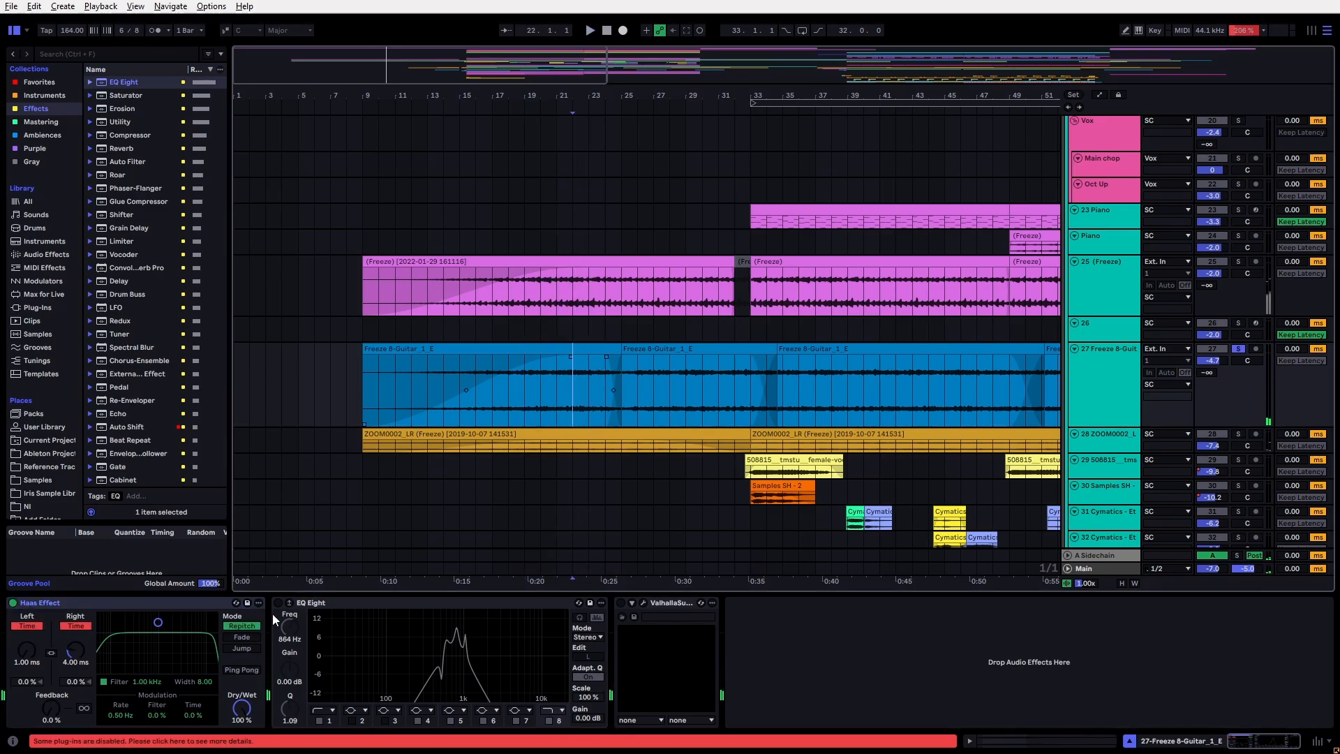
Step: Reactivate track 27's EQ Eight and examine the settings of its individual filter bands
{"action": "left_click", "coordinate": [347, 609]}
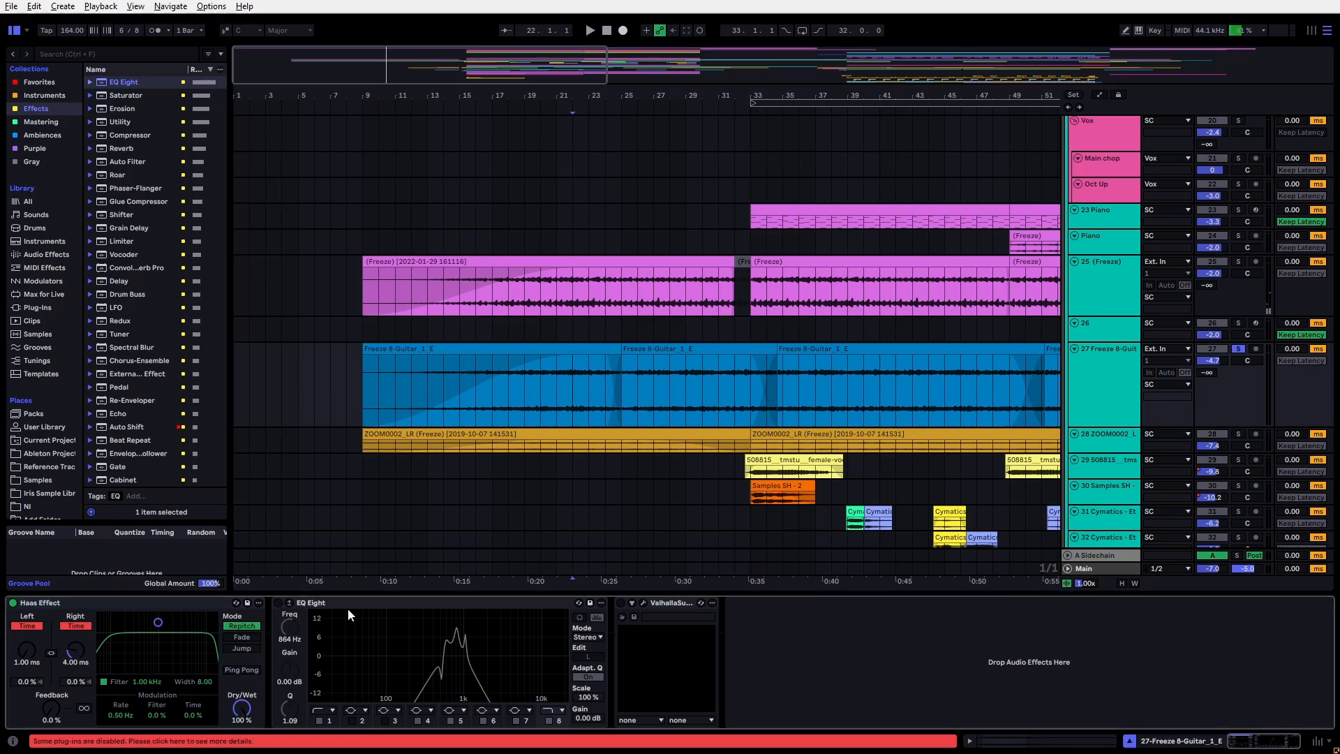
{"action": "left_click", "coordinate": [285, 605]}
{"action": "left_click", "coordinate": [286, 605]}
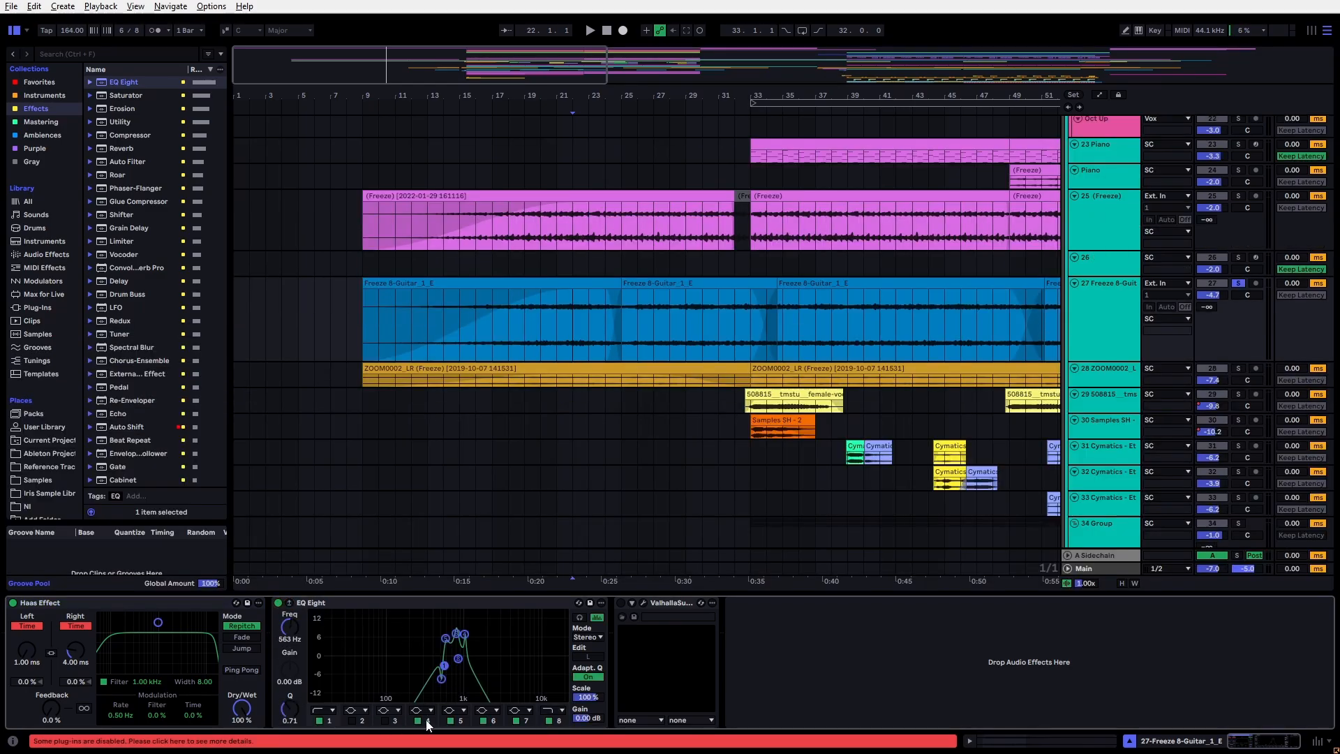
{"action": "left_click", "coordinate": [467, 726]}
{"action": "left_click", "coordinate": [494, 726]}
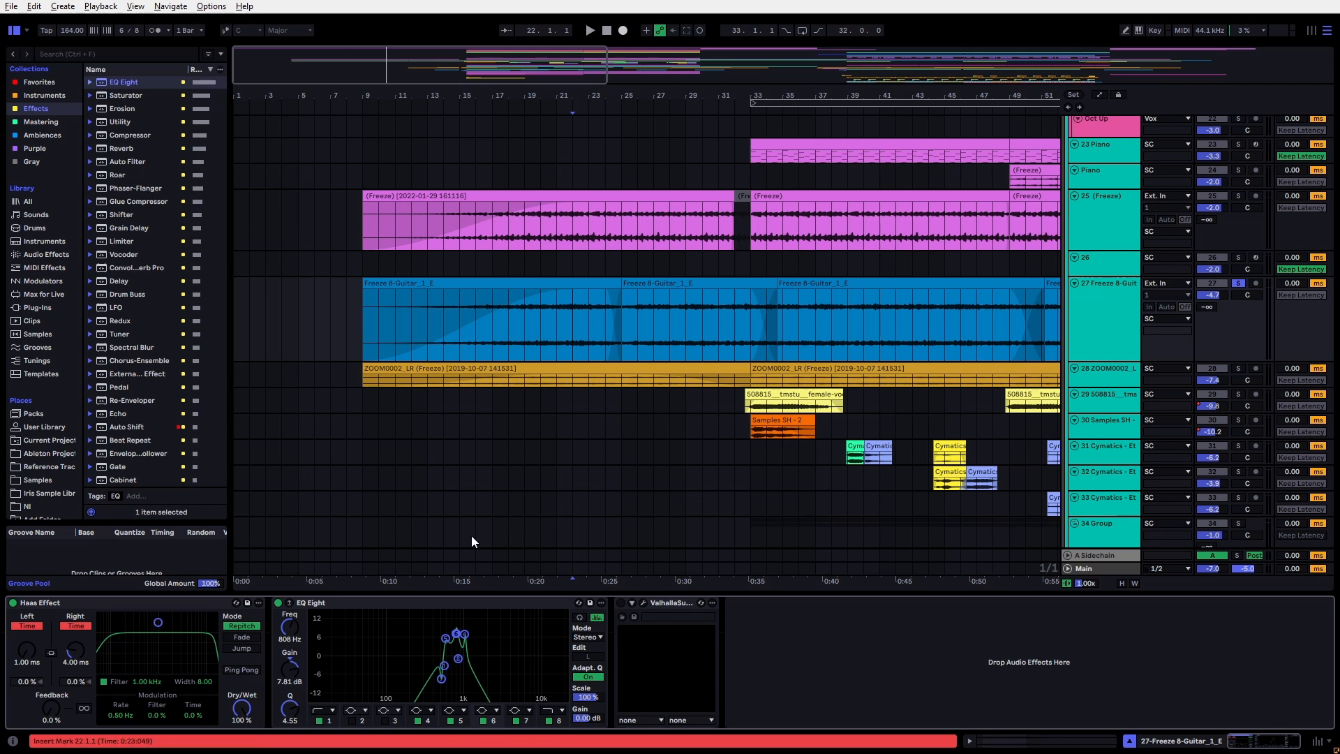
Step: Play track 27 from bar 20 while switching its EQ Eight off and on, and stop playback
{"action": "left_click", "coordinate": [541, 325]}
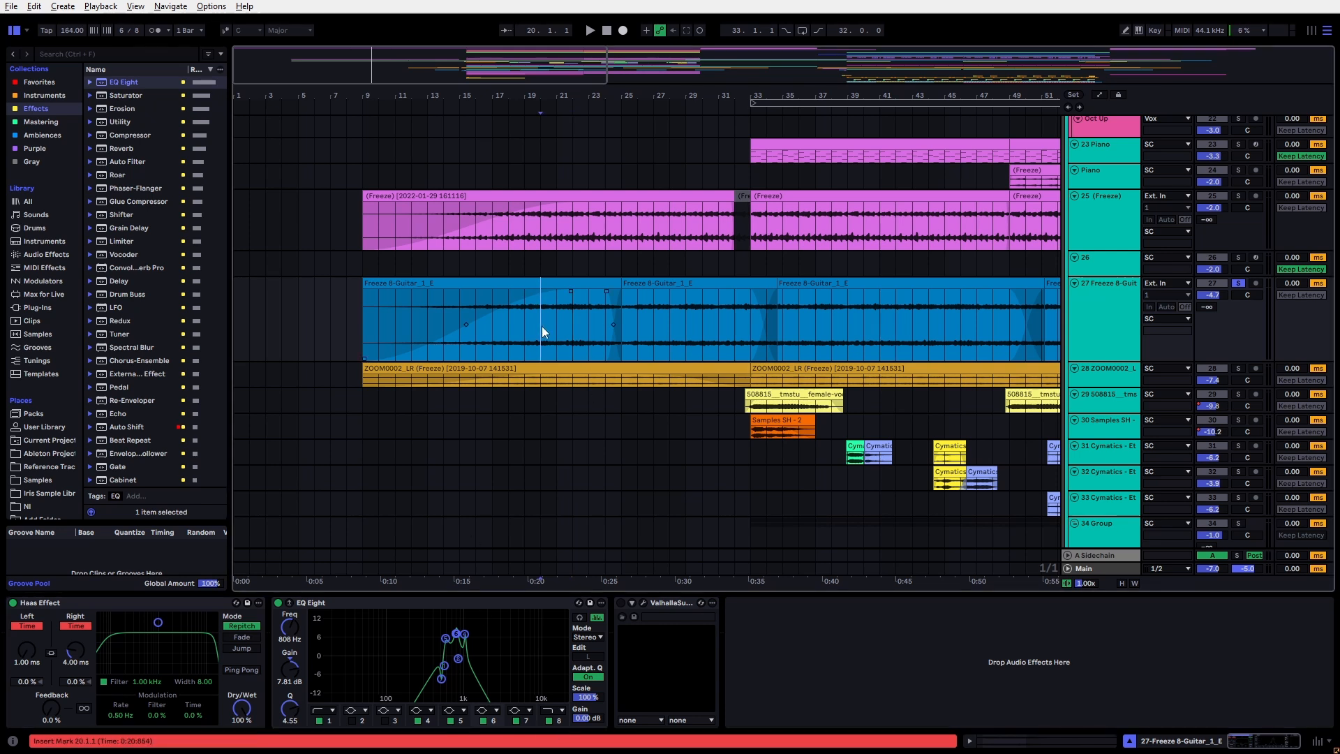
{"action": "key", "text": "space"}
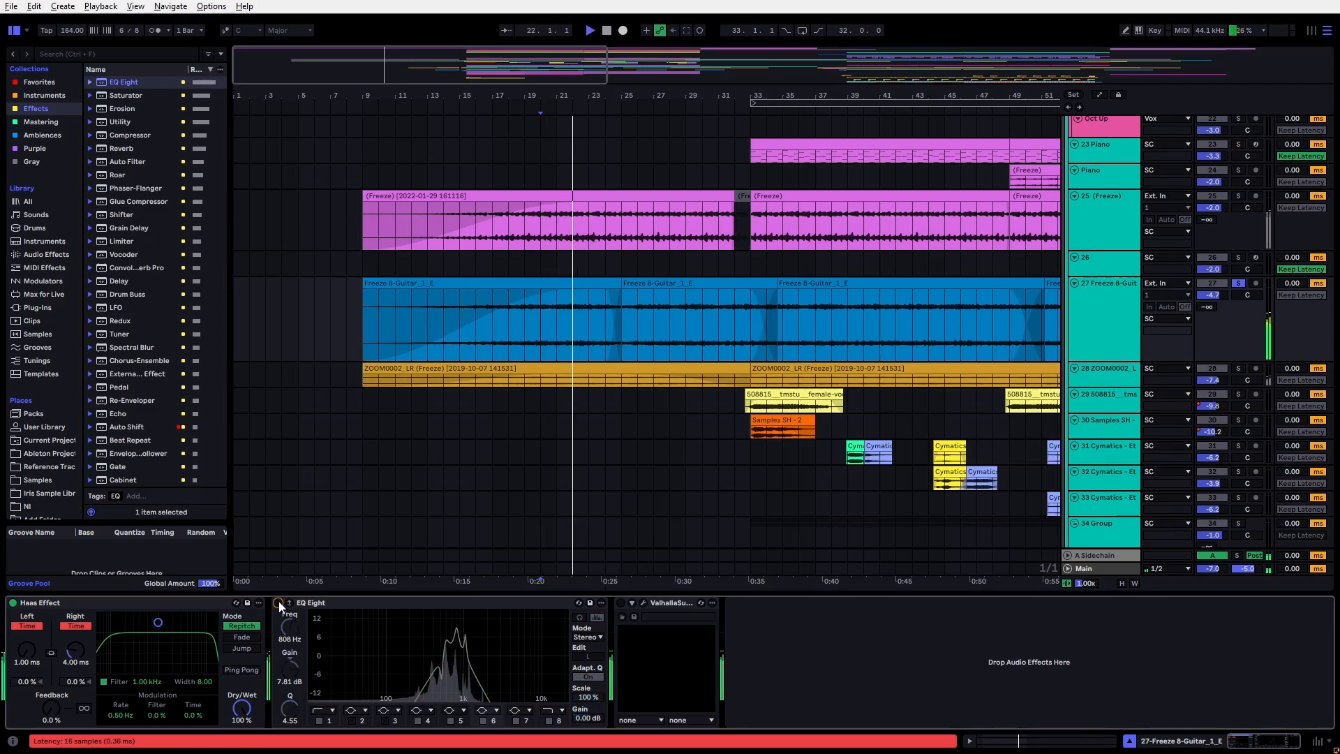
{"action": "left_click", "coordinate": [314, 604]}
{"action": "key", "text": "space"}
Step: Solo track 25 alongside track 27 and play both layers together from bar 23
{"action": "left_click", "coordinate": [586, 224]}
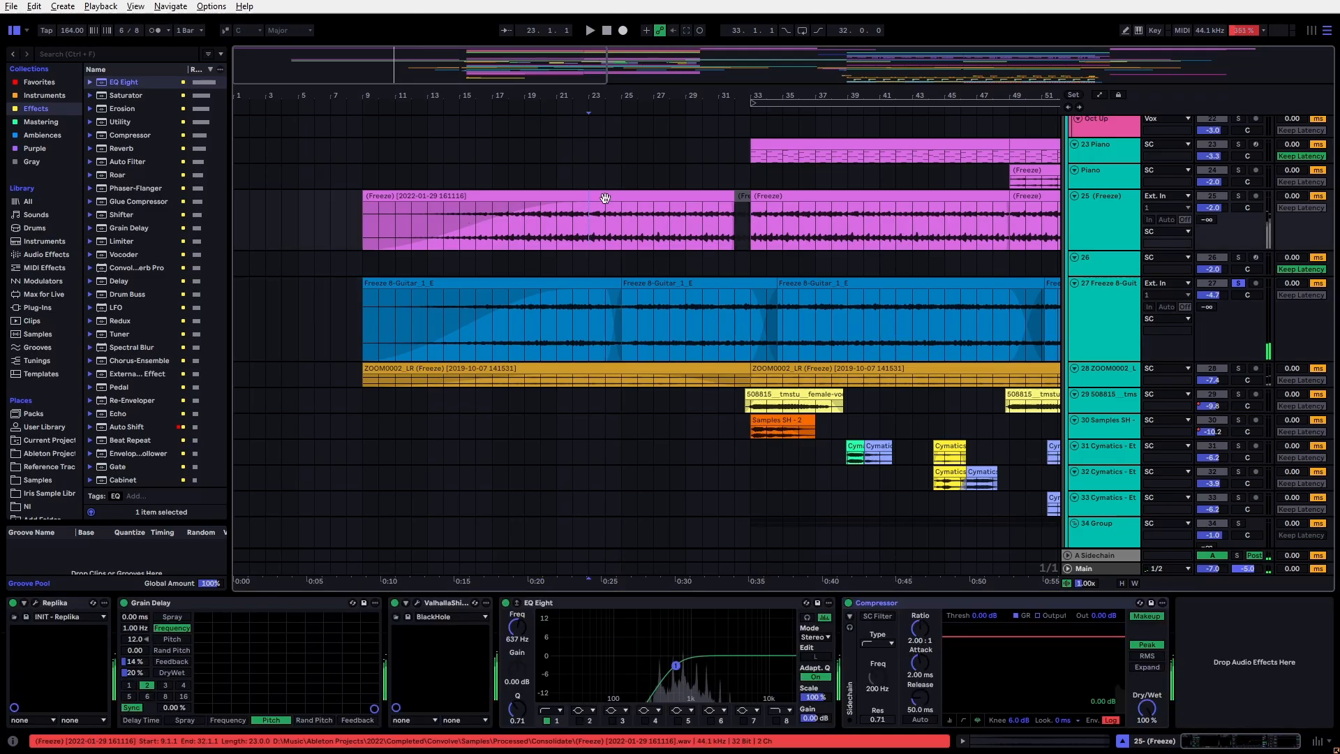
{"action": "left_click", "coordinate": [1238, 196]}
{"action": "key", "text": "space"}
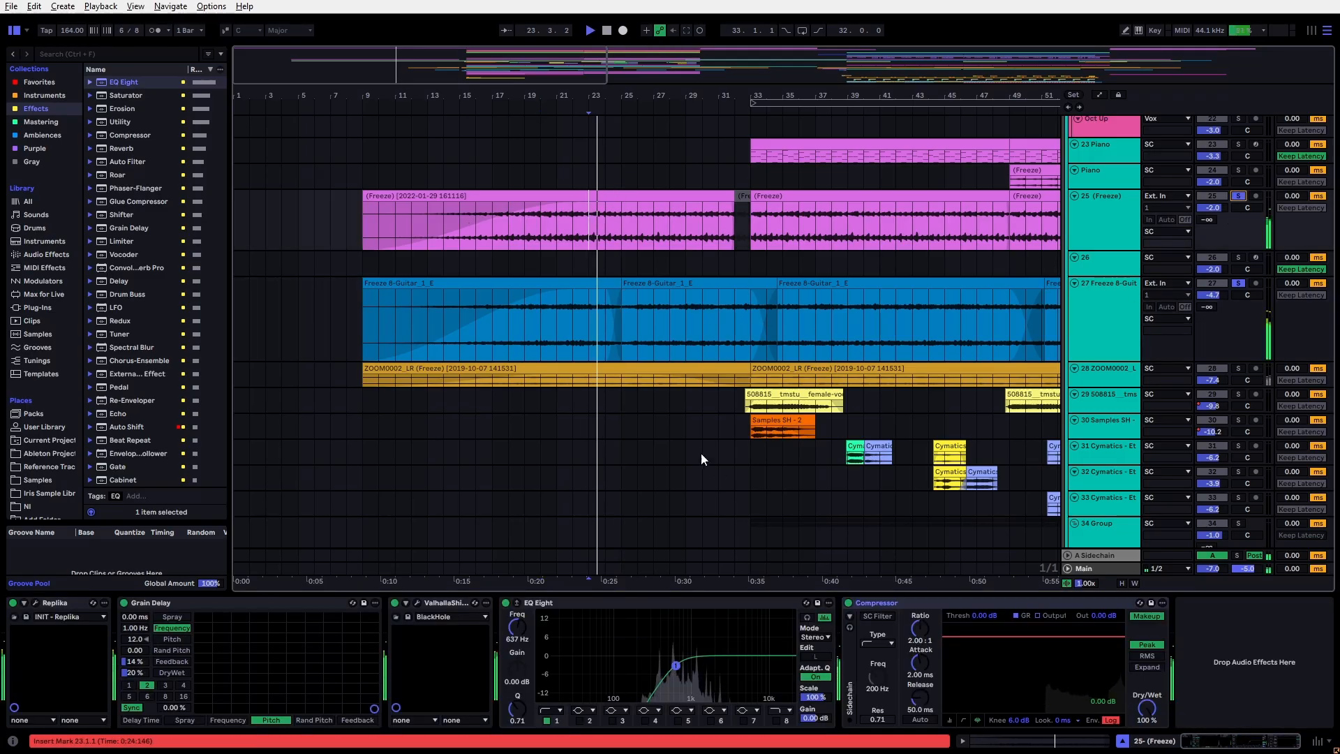
Step: Reactivate track 27's ValhallaSupermassive, open it to examine the SeaBeams preset, and close its window
{"action": "left_click", "coordinate": [1131, 324]}
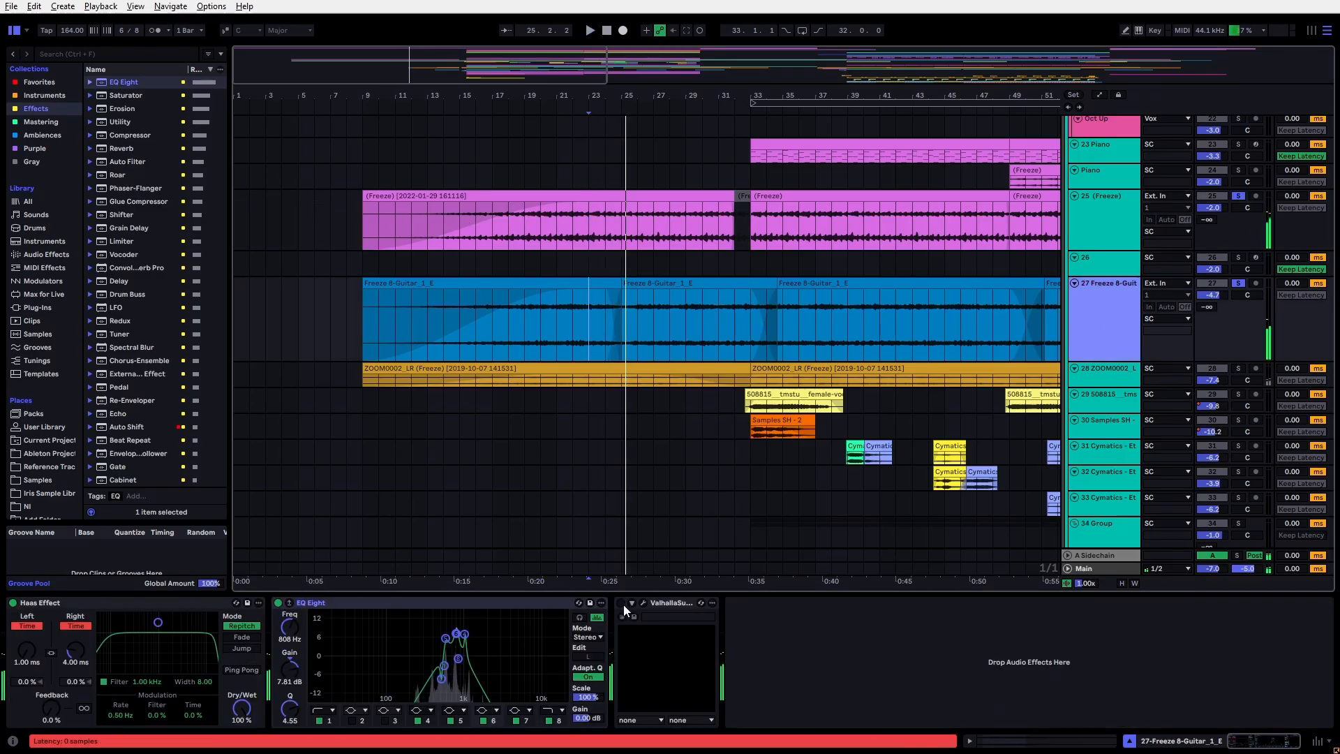
{"action": "left_click", "coordinate": [642, 604]}
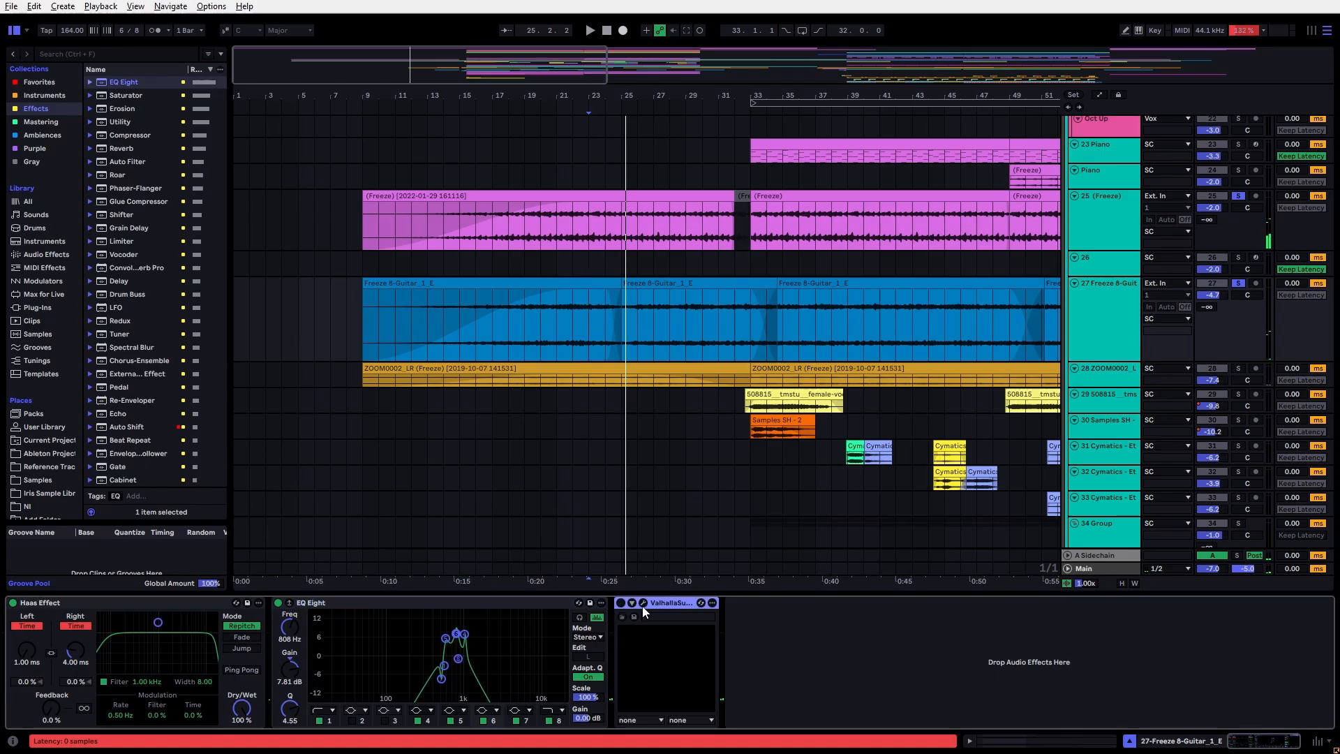
{"action": "left_click", "coordinate": [620, 605]}
{"action": "left_click", "coordinate": [642, 601]}
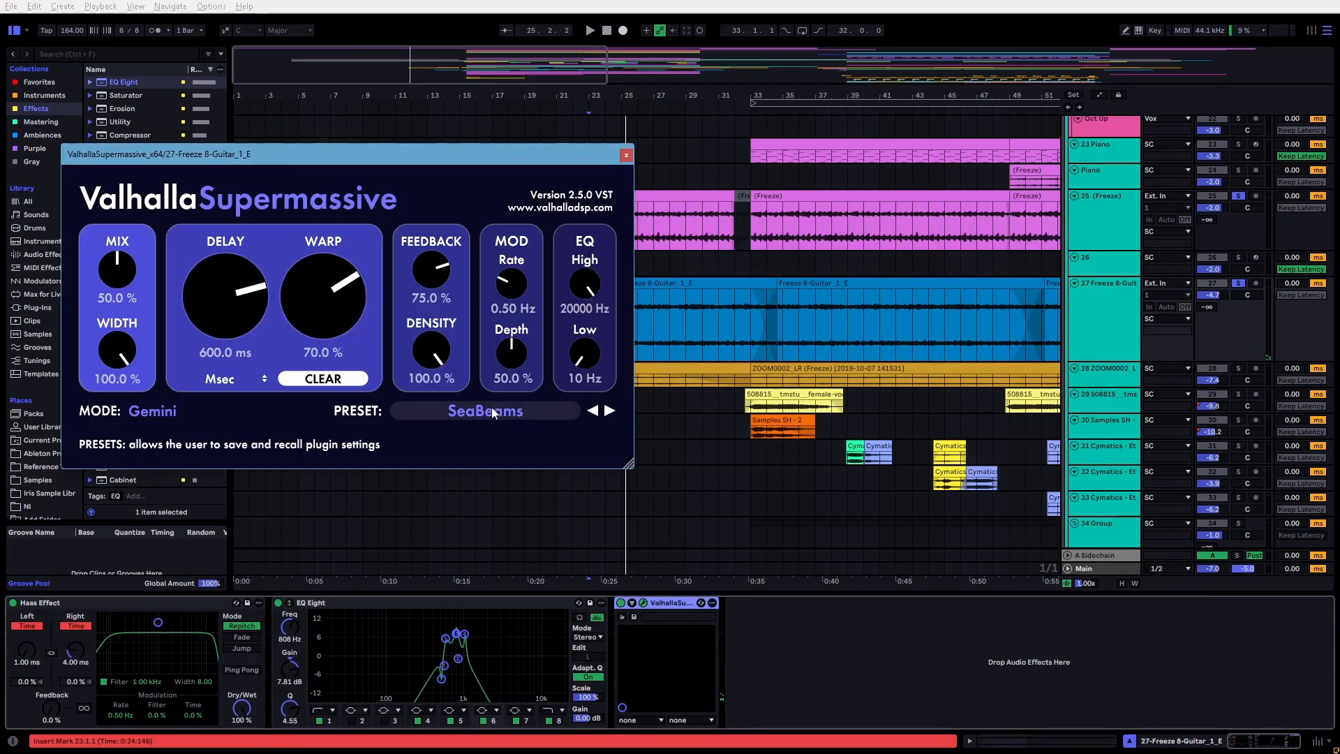
{"action": "left_click", "coordinate": [640, 602]}
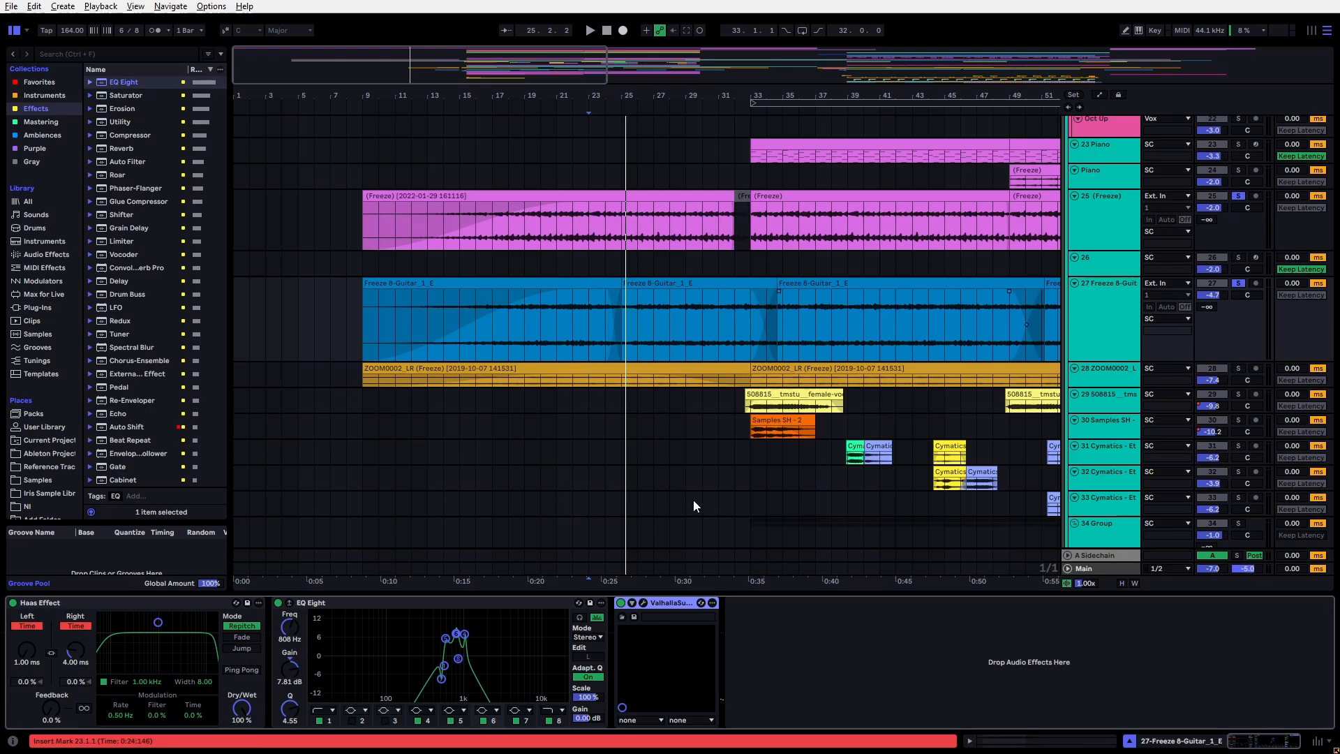
Step: Enlarge track 28 with the ZOOM0002_LR recording and solo it alone
{"action": "left_click", "coordinate": [1098, 370]}
{"action": "scroll", "coordinate": [586, 370], "scroll_direction": "up", "scroll_amount": 5}
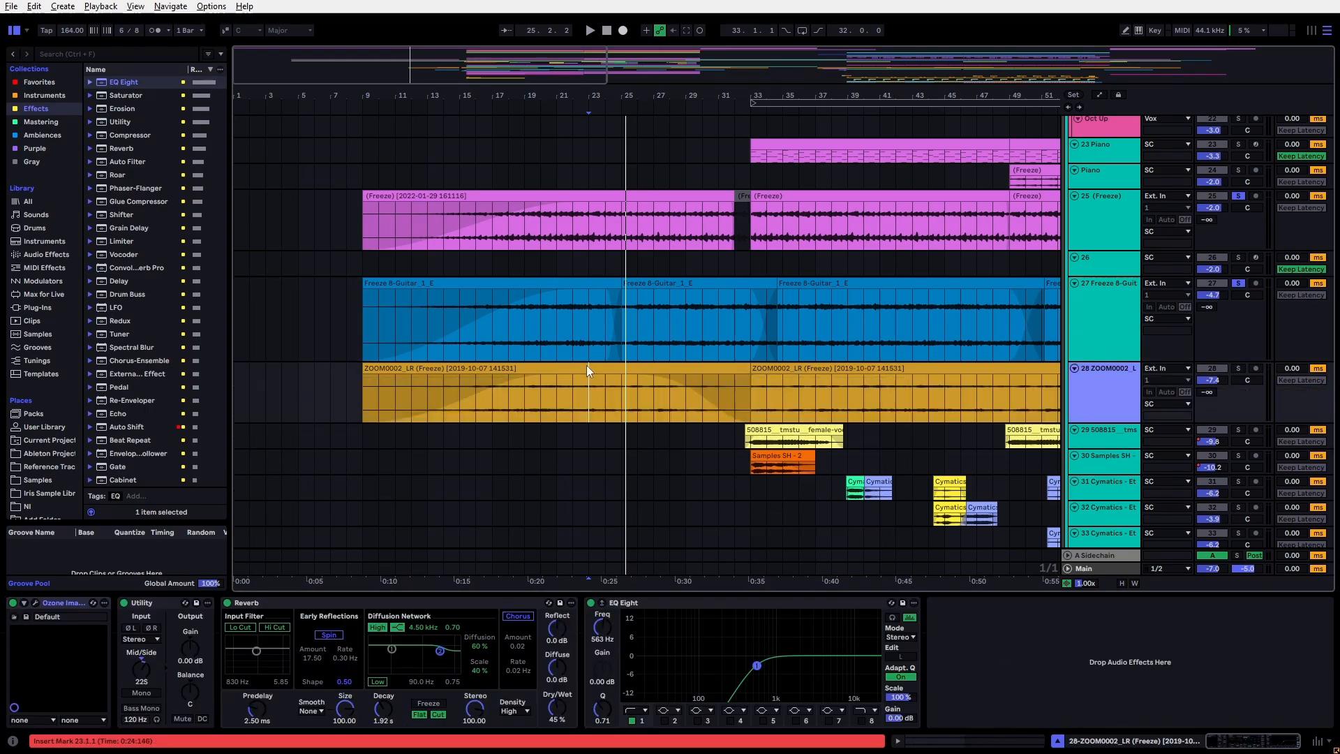
{"action": "left_click", "coordinate": [557, 428]}
{"action": "left_click", "coordinate": [518, 430]}
{"action": "left_click", "coordinate": [1238, 368]}
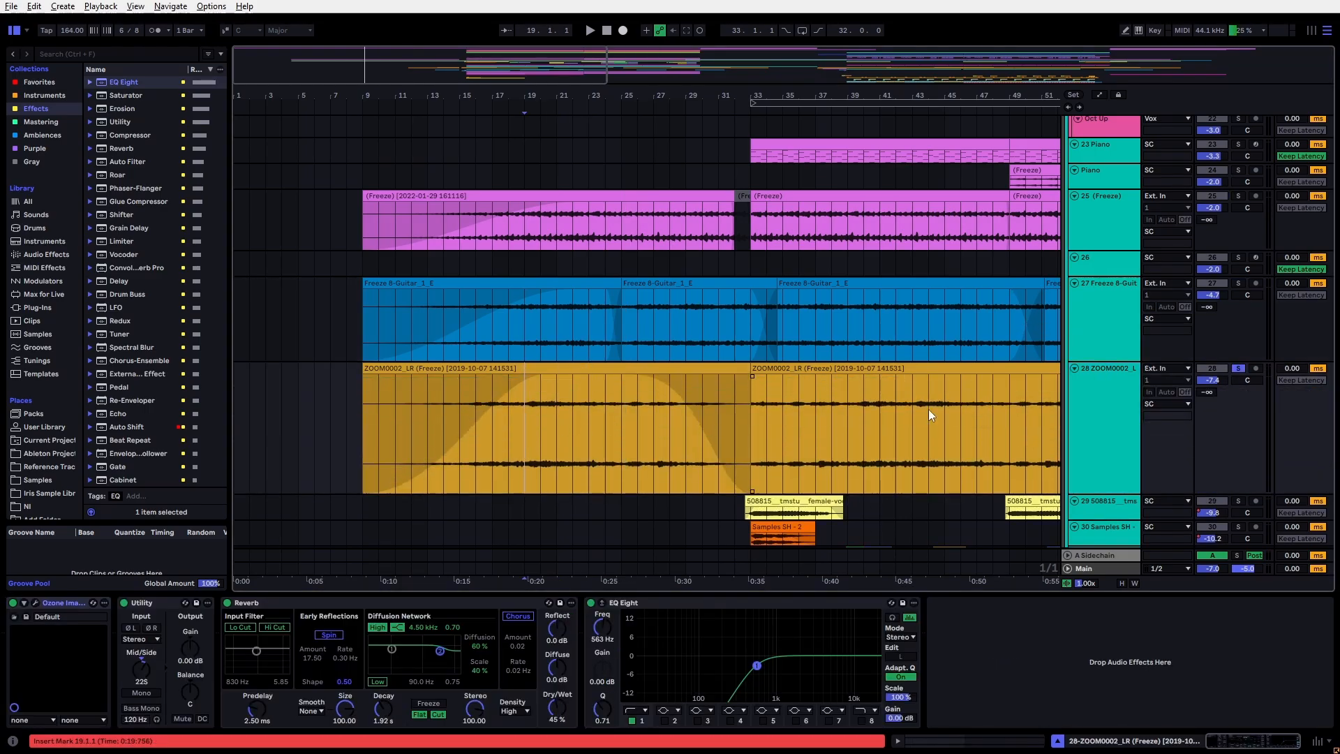
Step: Mark 19.1.1 to 26.1.1 in track 28's first clip and play the soloed recording from bar 20
{"action": "left_click", "coordinate": [410, 368]}
{"action": "left_click_drag", "start_coordinate": [518, 455], "coordinate": [640, 451]}
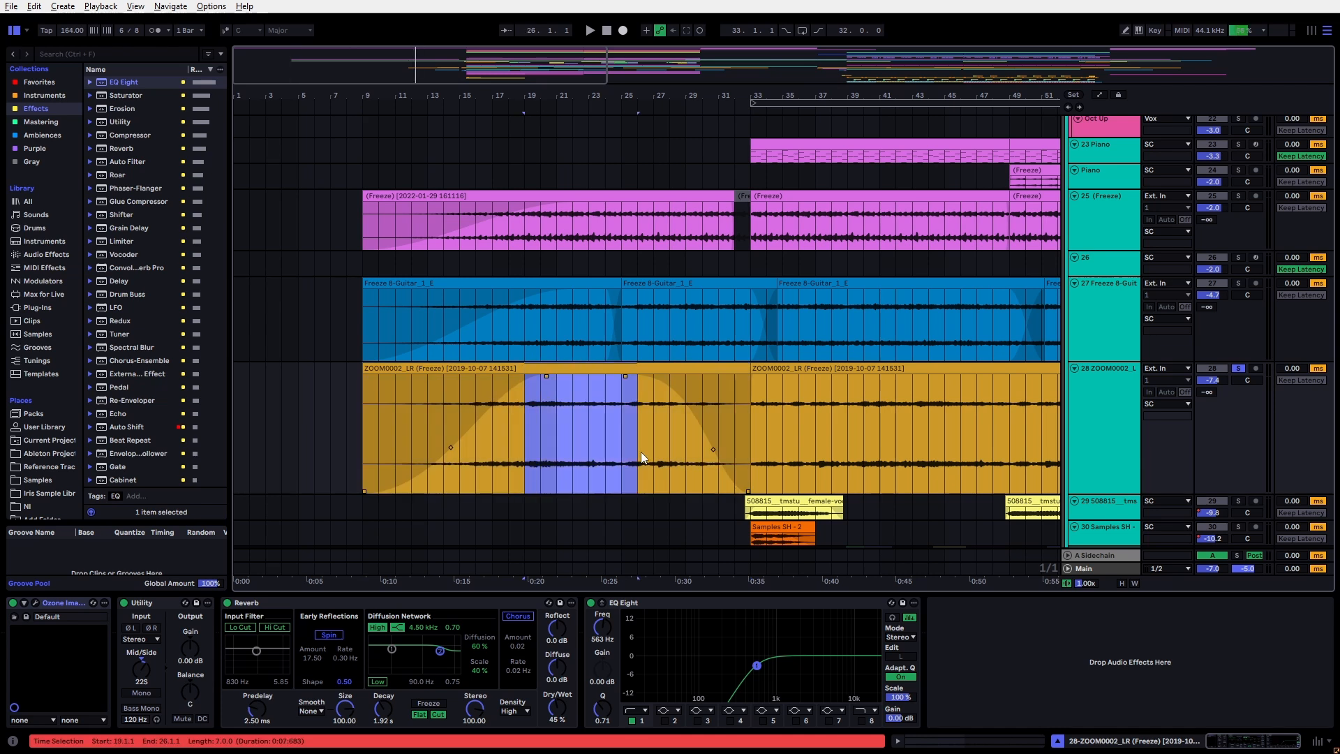
{"action": "left_click", "coordinate": [641, 451]}
{"action": "left_click", "coordinate": [543, 449]}
{"action": "key", "text": "s"}
{"action": "key", "text": "space"}
{"action": "key", "text": "s"}
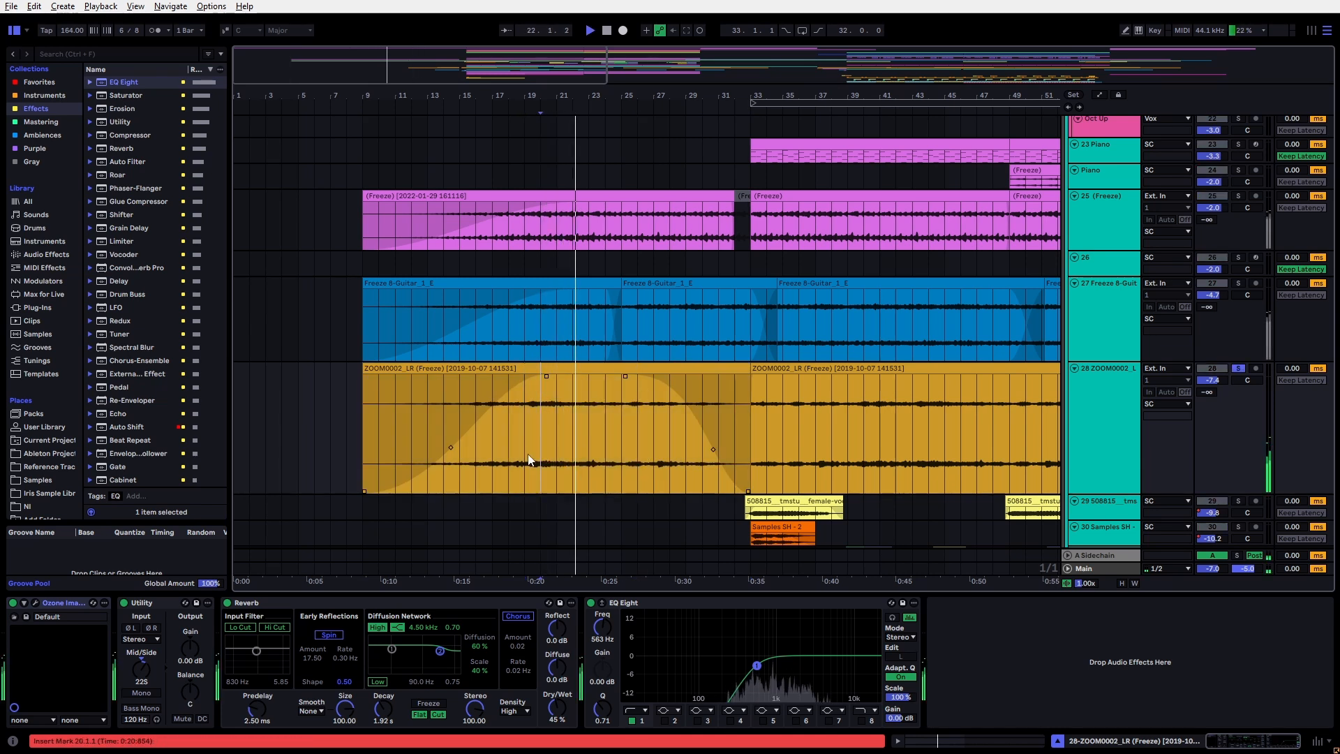
Step: Open track 28's Ozone Imager to examine its stereo width settings and close its window
{"action": "left_click", "coordinate": [59, 609]}
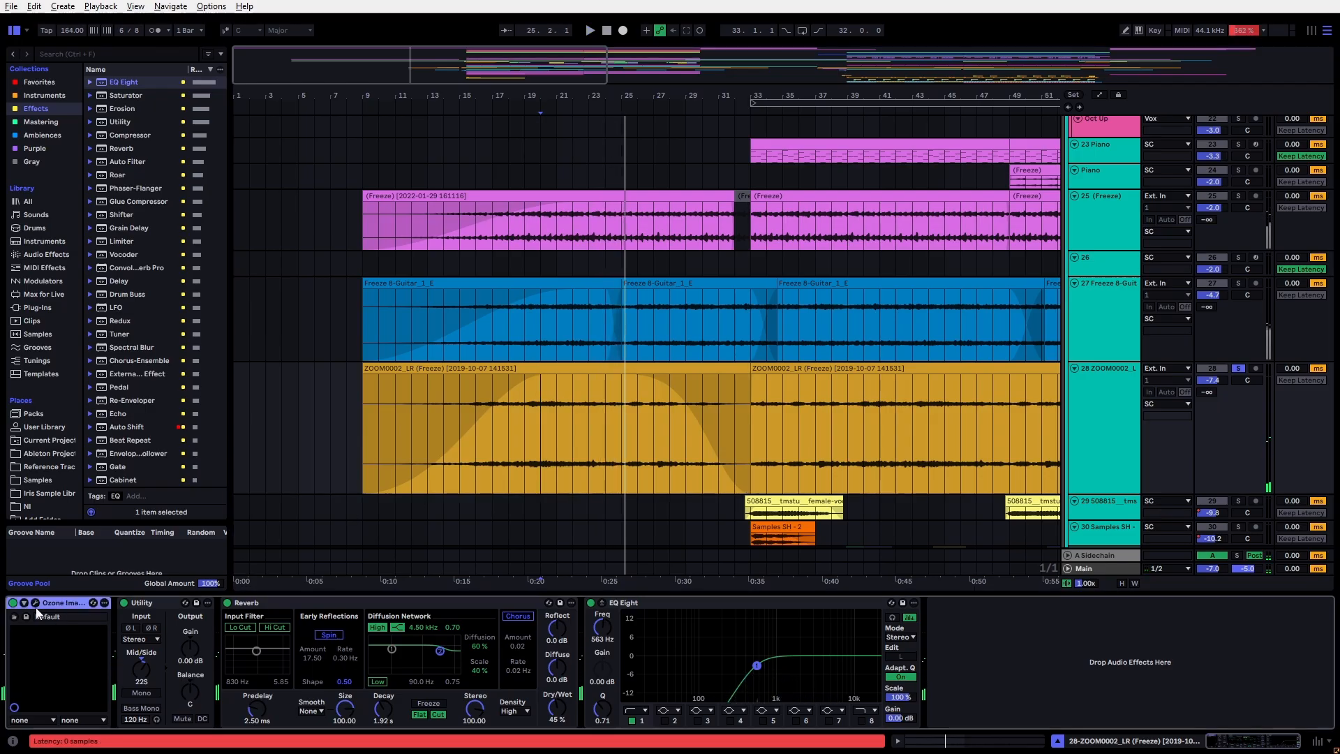
{"action": "left_click", "coordinate": [36, 604]}
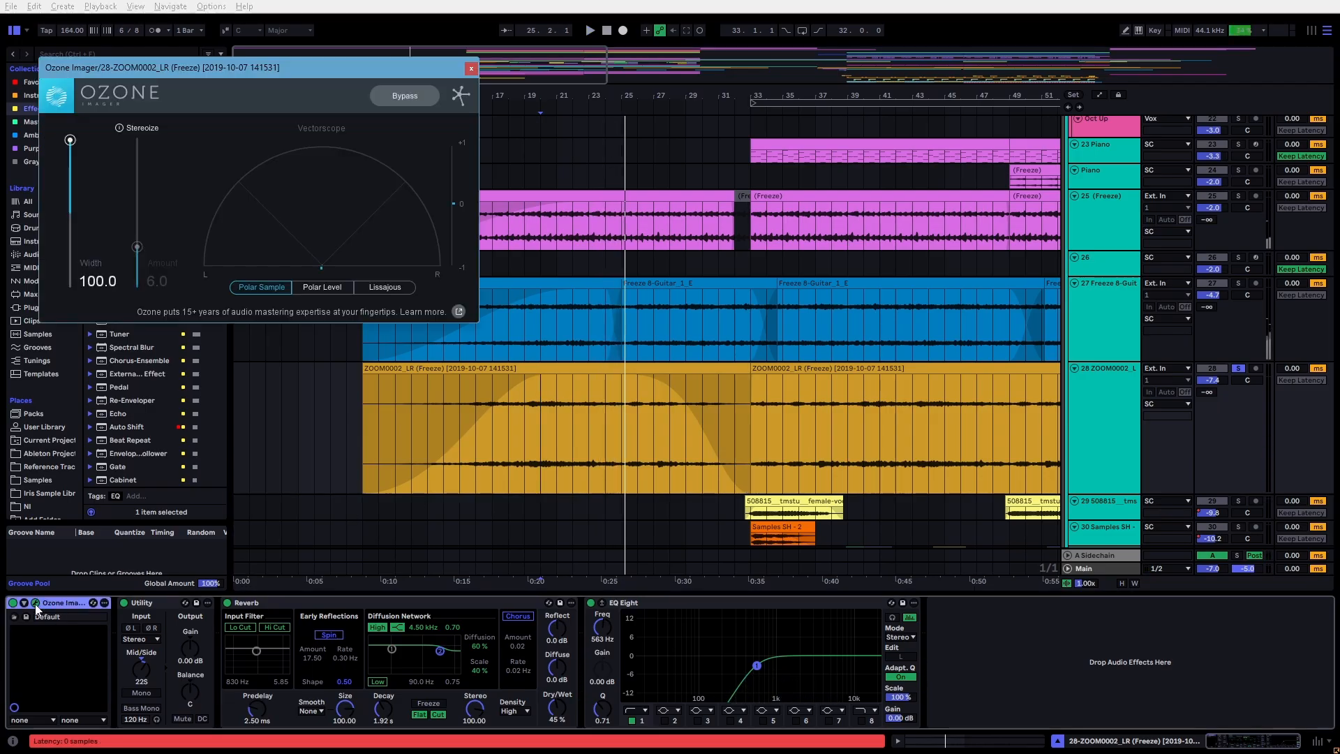
{"action": "left_click", "coordinate": [35, 604]}
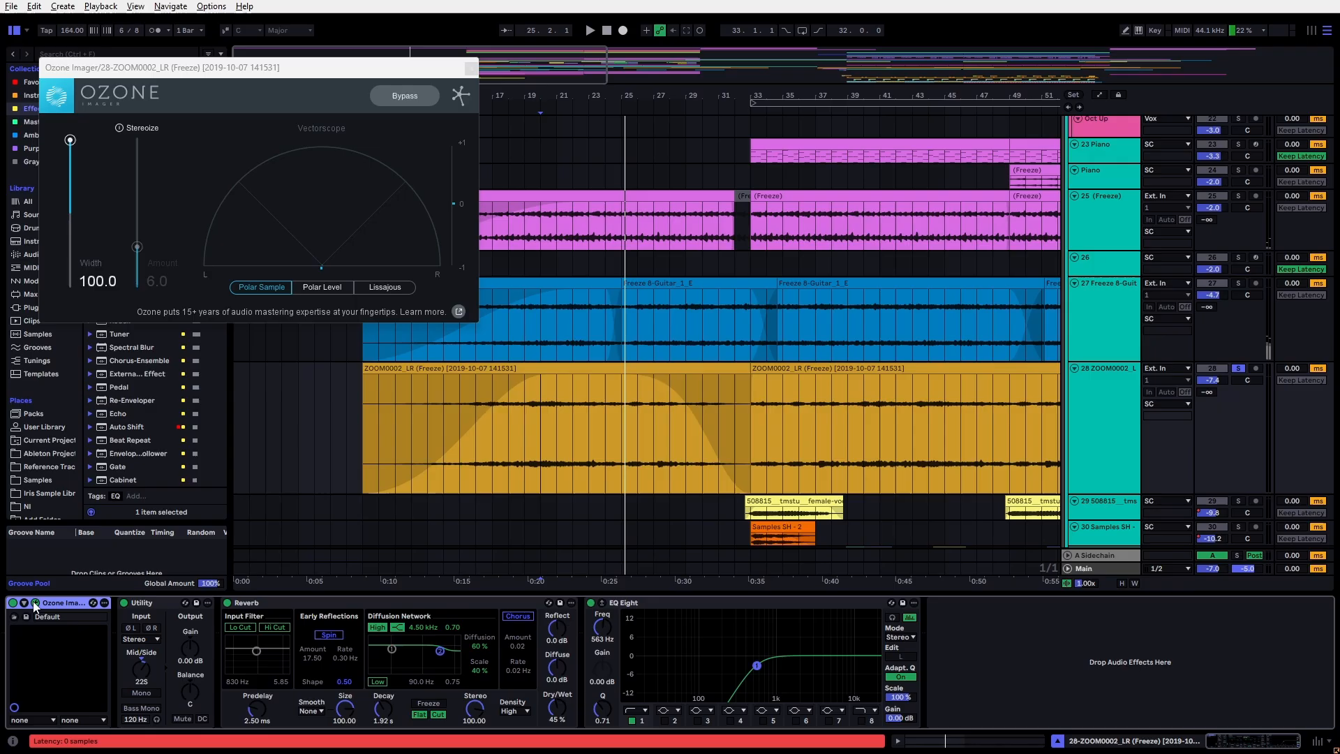
Step: Look over the Utility and Reverb devices in track 28's effect chain, and move the insert marker to bar 17
{"action": "left_click", "coordinate": [142, 604]}
{"action": "left_click", "coordinate": [78, 604]}
{"action": "left_click", "coordinate": [153, 609]}
{"action": "left_click", "coordinate": [399, 604]}
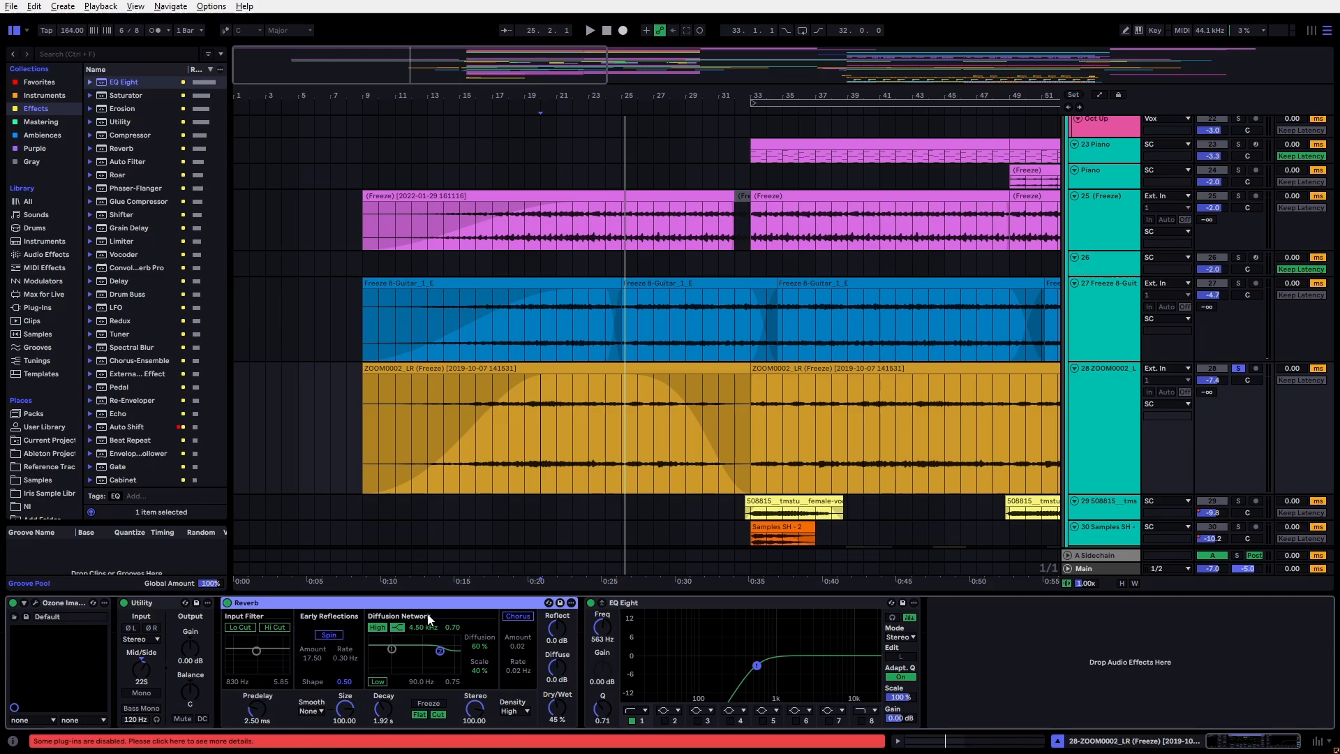
{"action": "left_click", "coordinate": [554, 457]}
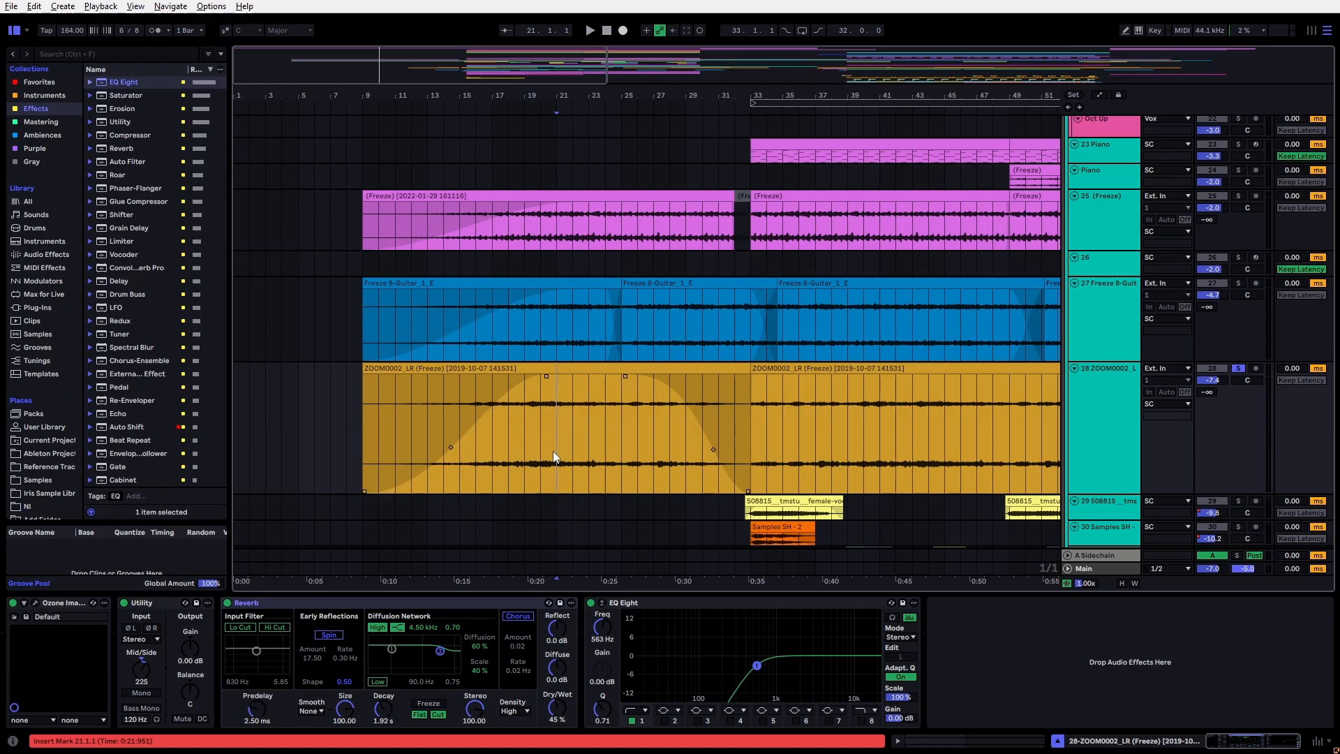
{"action": "left_click", "coordinate": [393, 619]}
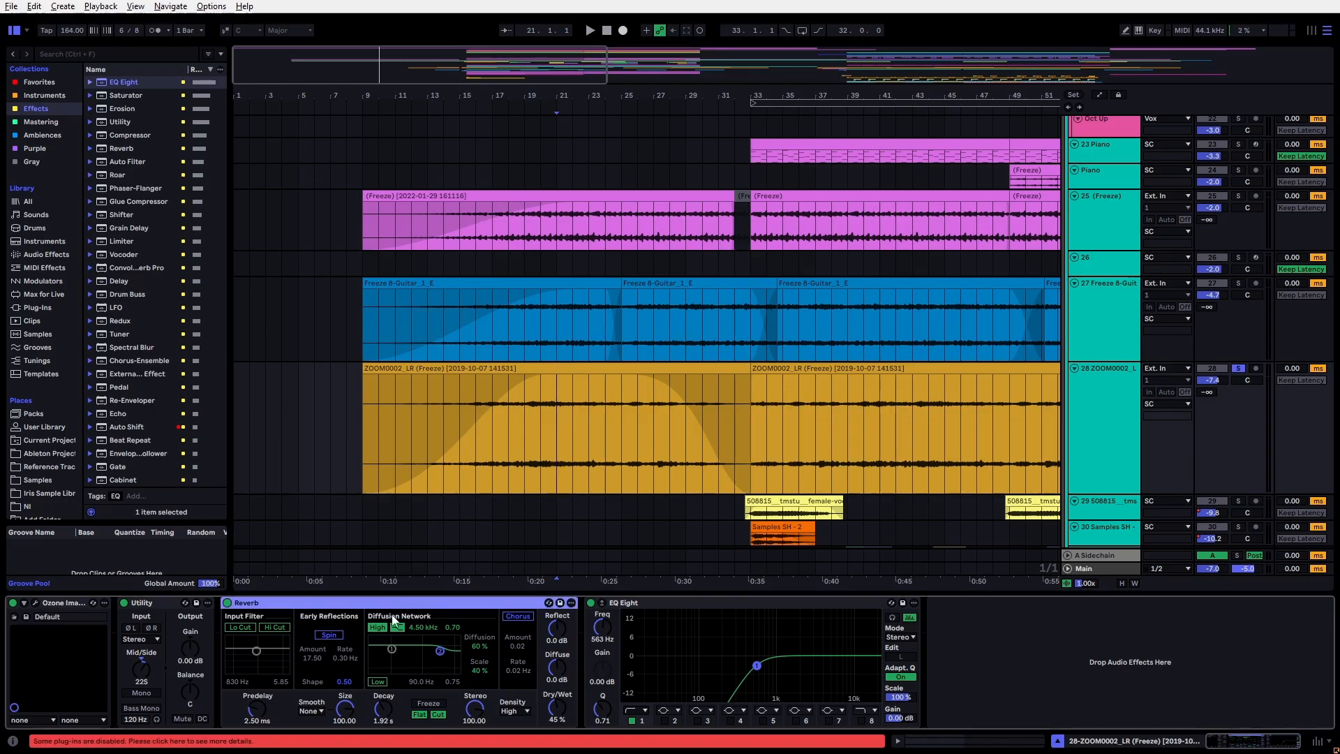
{"action": "left_click", "coordinate": [525, 458]}
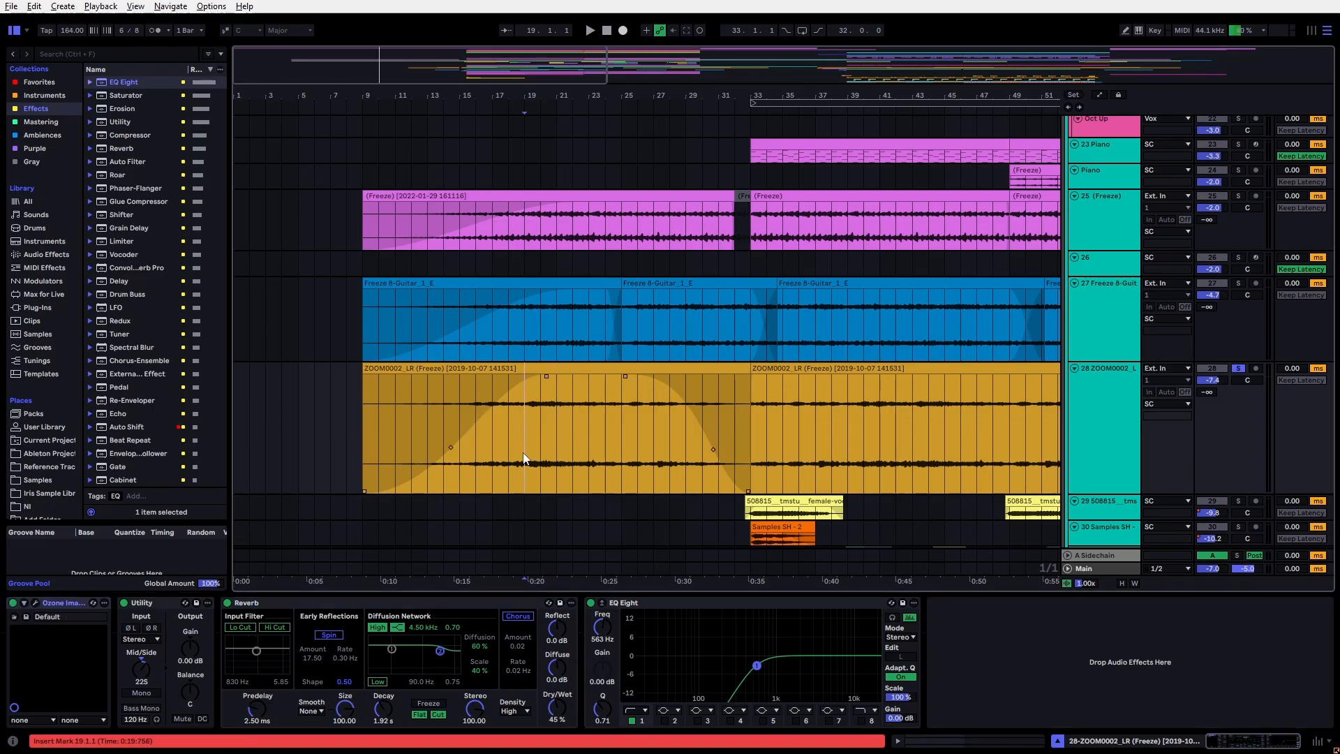
{"action": "key", "text": "Left"}
{"action": "key", "text": "Left"}
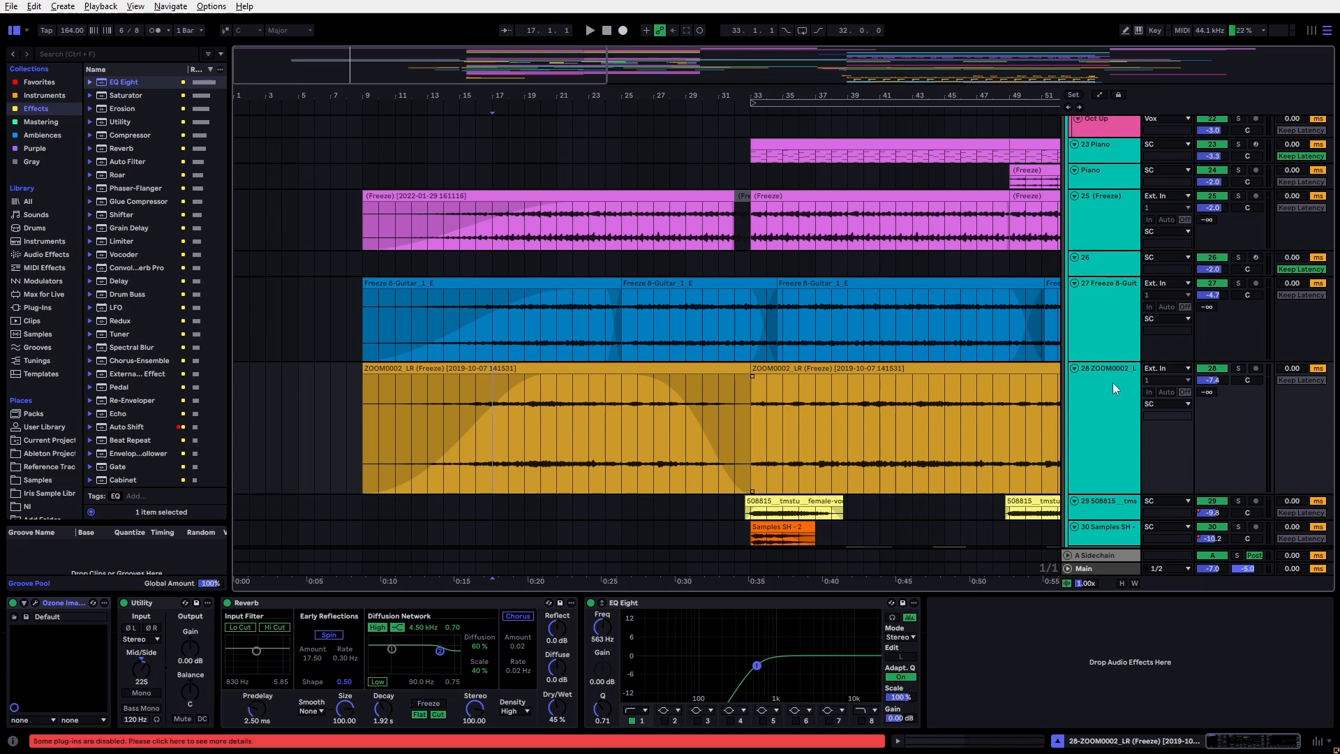
Step: Solo tracks 25, 27 and 28 together, play the three layers from bar 20, and stop playback
{"action": "left_click", "coordinate": [1105, 226]}
{"action": "left_click", "coordinate": [1238, 197]}
{"action": "left_click", "coordinate": [1238, 284], "text": "ctrl"}
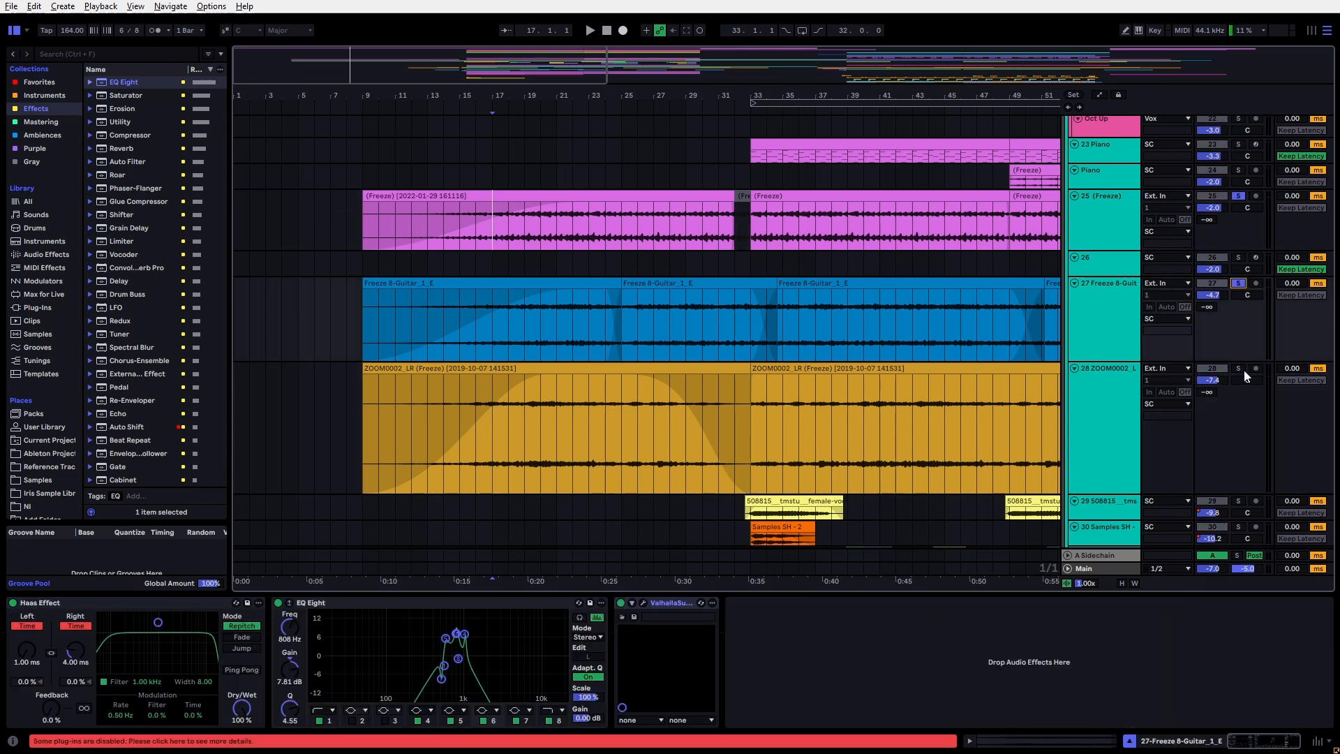
{"action": "left_click", "coordinate": [1241, 368], "text": "ctrl"}
{"action": "left_click", "coordinate": [535, 429]}
{"action": "key", "text": "space"}
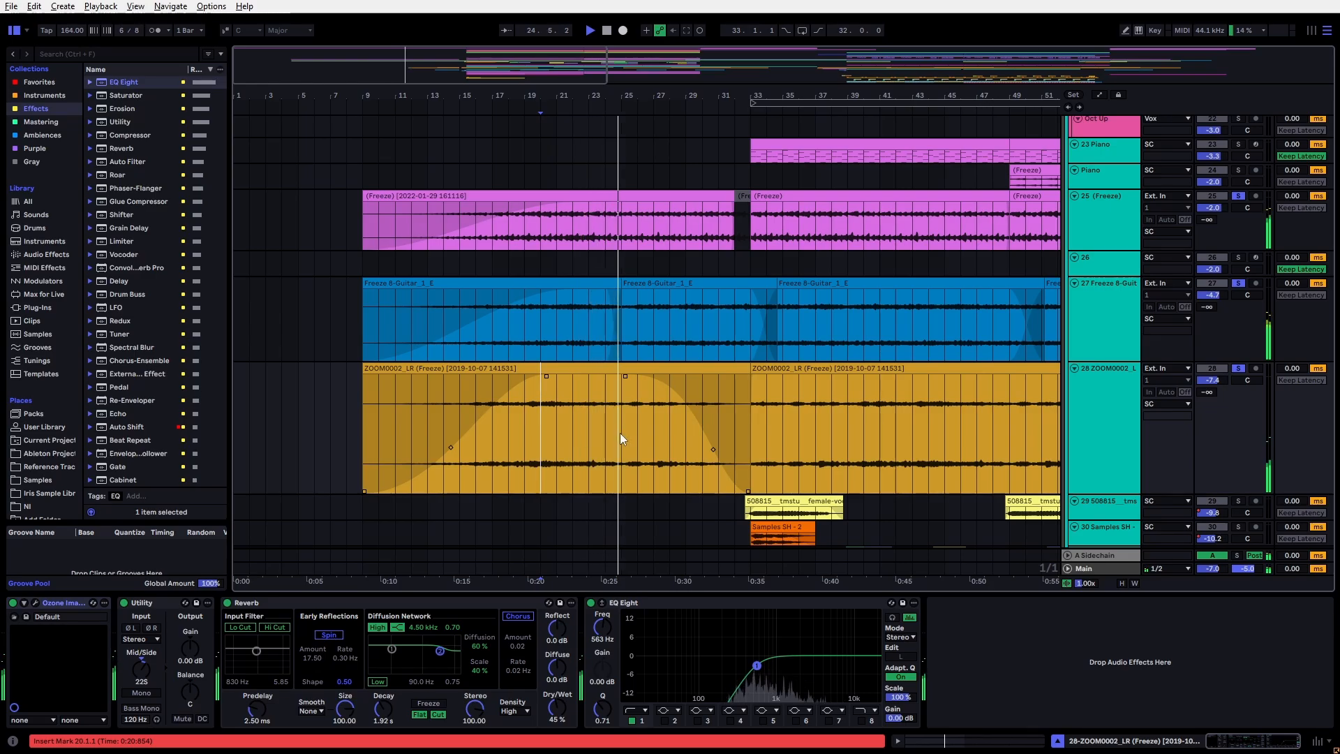
{"action": "key", "text": "space"}
Step: Reduce the heights of tracks 25, 27 and 28 and survey the wider arrangement around them
{"action": "scroll", "coordinate": [637, 425], "scroll_direction": "down", "scroll_amount": 5, "text": "ctrl"}
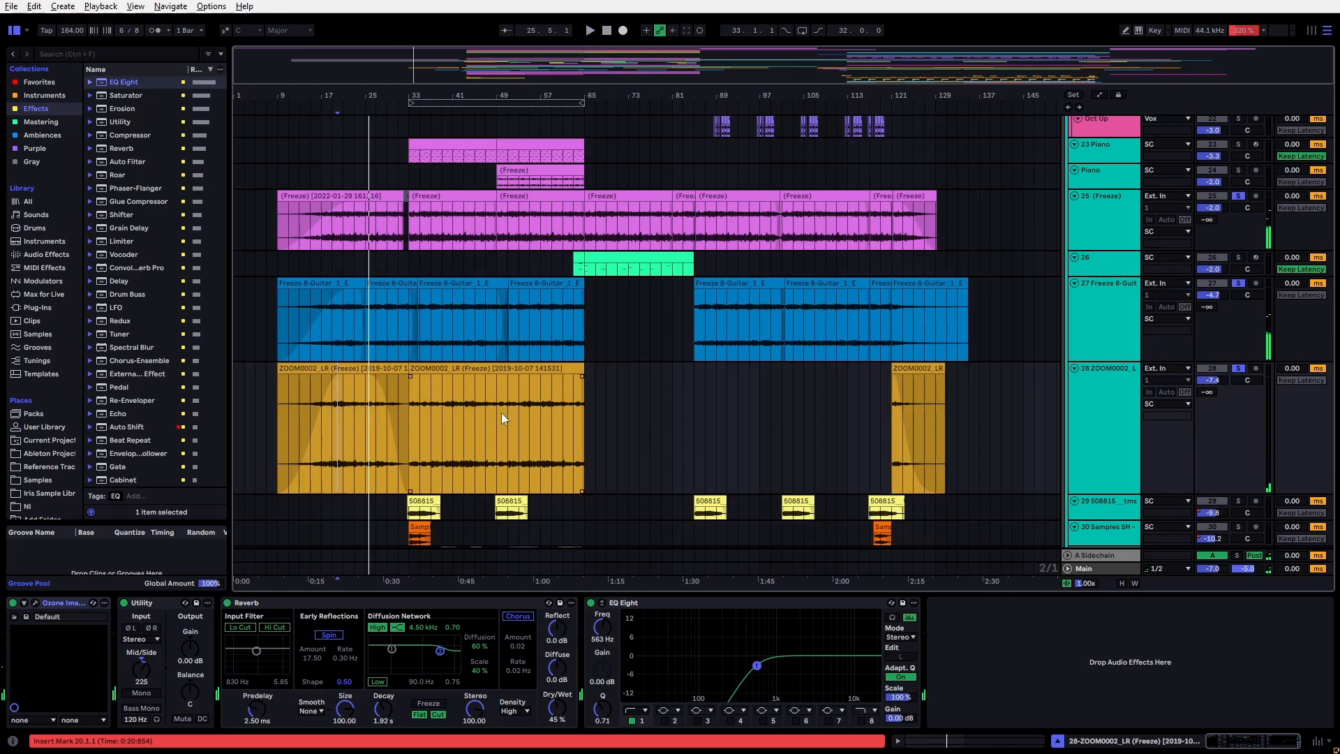
{"action": "scroll", "coordinate": [644, 427], "scroll_direction": "up", "scroll_amount": 4}
{"action": "scroll", "coordinate": [645, 427], "scroll_direction": "down", "scroll_amount": 1}
{"action": "scroll", "coordinate": [475, 335], "scroll_direction": "down", "scroll_amount": 5}
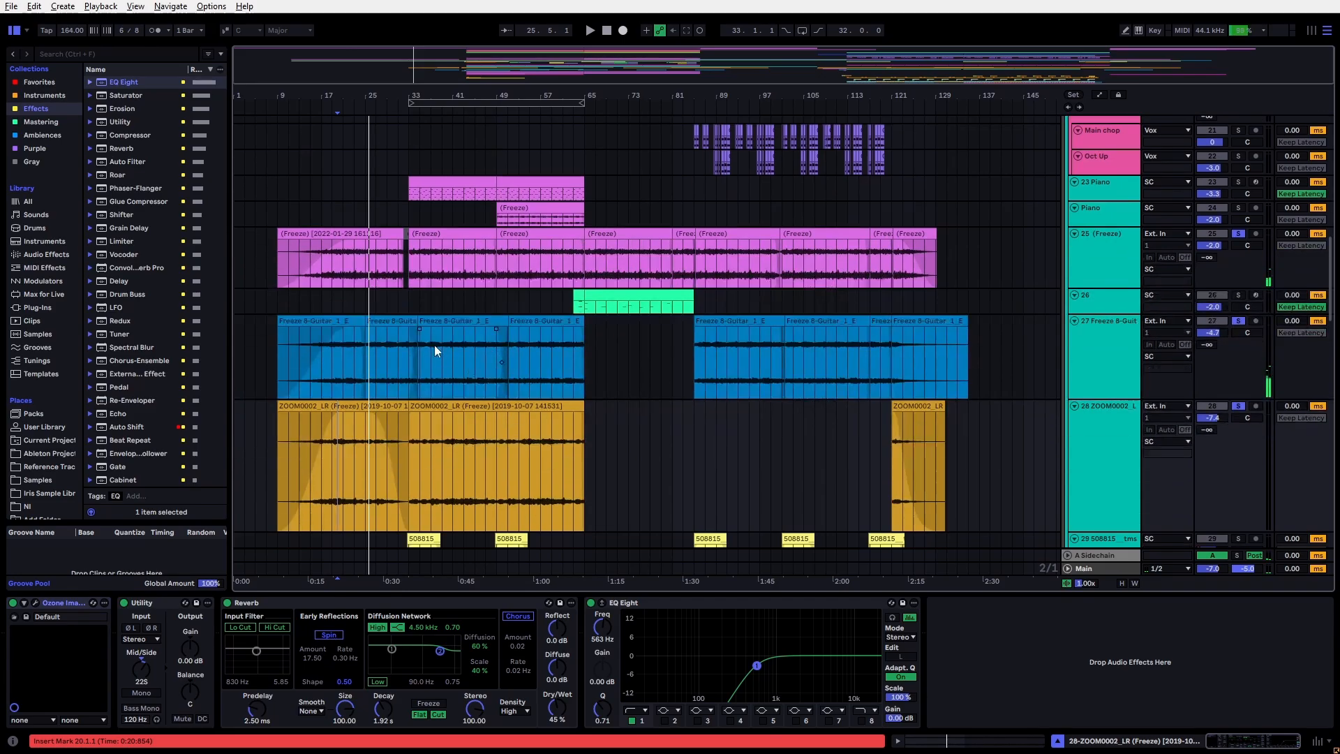
{"action": "key", "text": "h"}
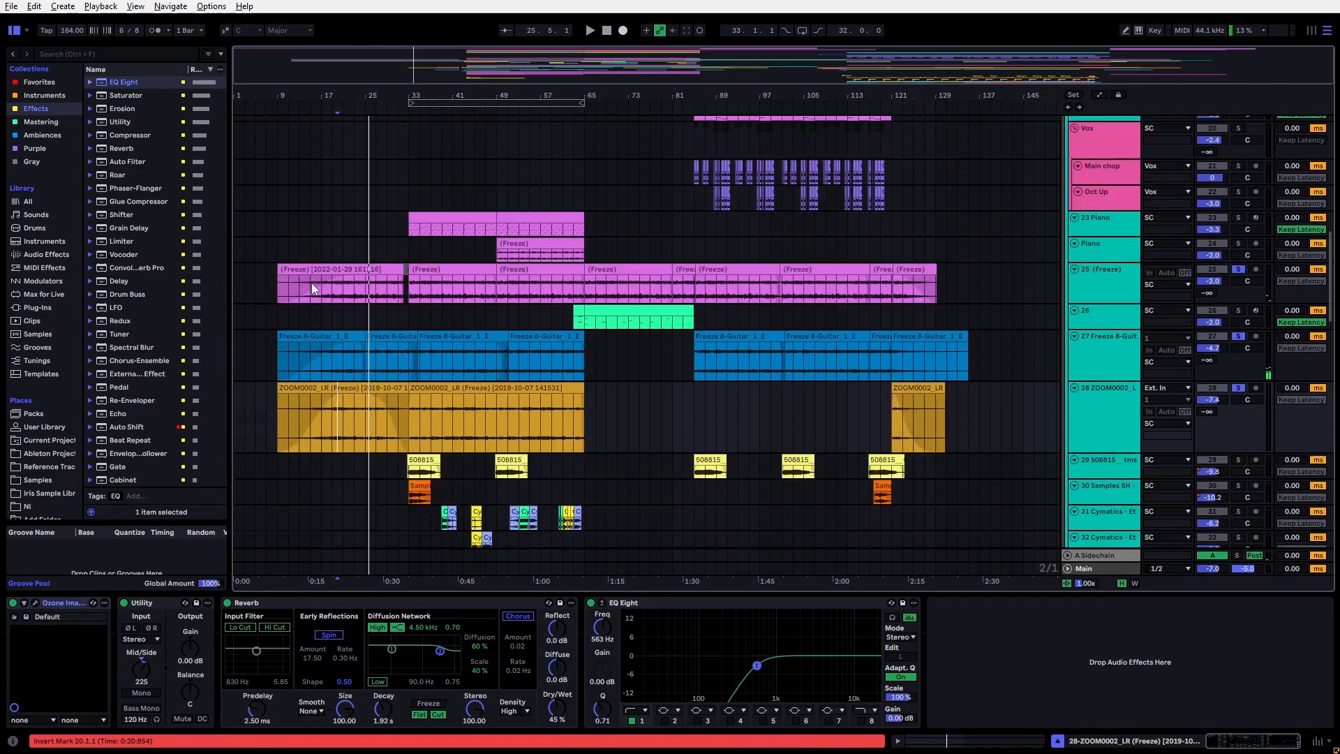
{"action": "scroll", "coordinate": [328, 358], "scroll_direction": "up", "scroll_amount": 10}
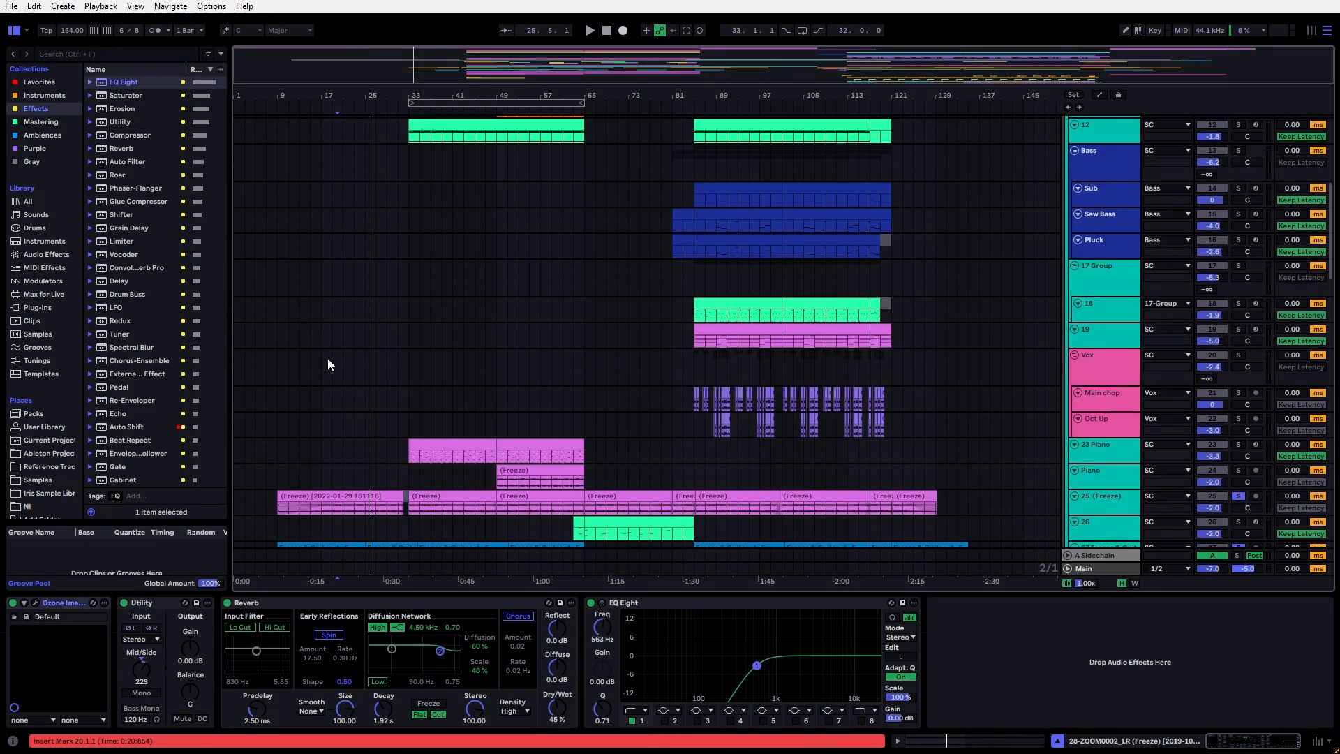
{"action": "scroll", "coordinate": [327, 412], "scroll_direction": "down", "scroll_amount": 5}
{"action": "scroll", "coordinate": [327, 421], "scroll_direction": "down", "scroll_amount": 4}
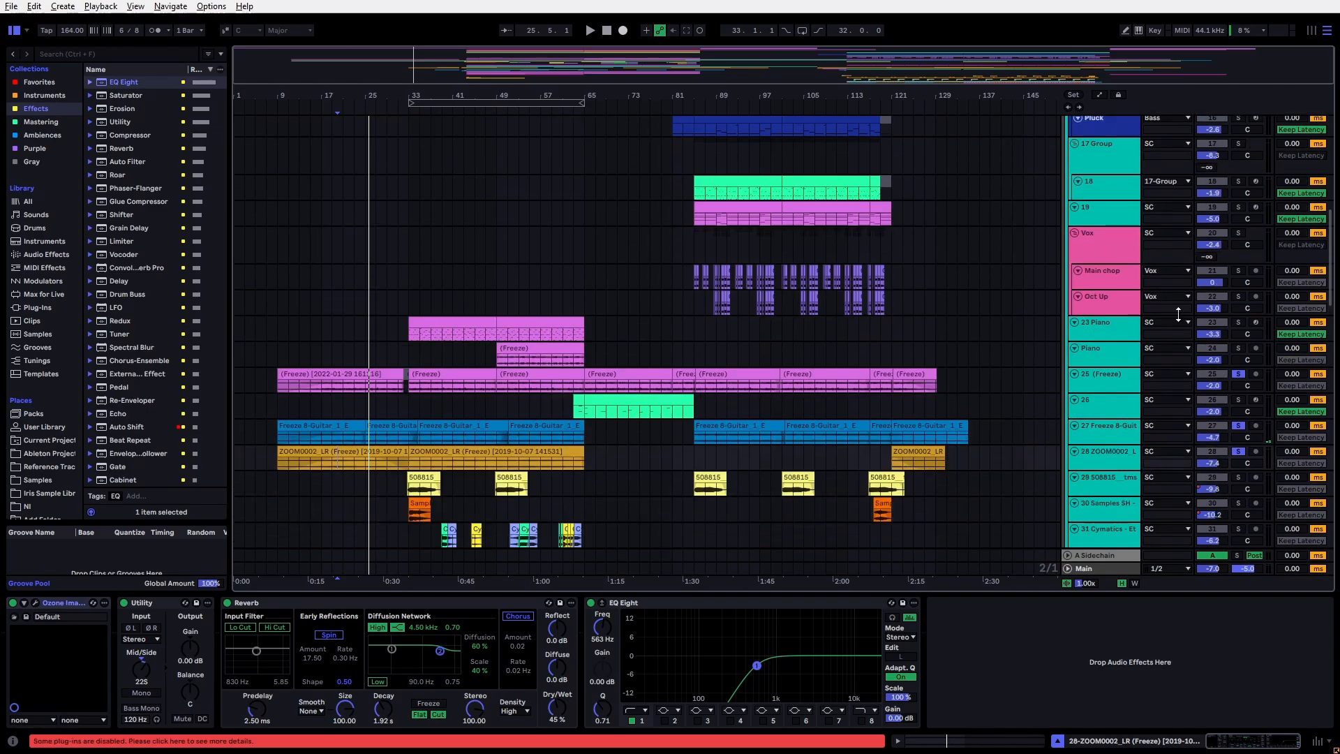
{"action": "mouse_move", "coordinate": [1332, 269]}
{"action": "left_mouse_down"}
{"action": "mouse_move", "coordinate": [1329, 494]}
{"action": "mouse_move", "coordinate": [1330, 269]}
{"action": "left_mouse_up"}
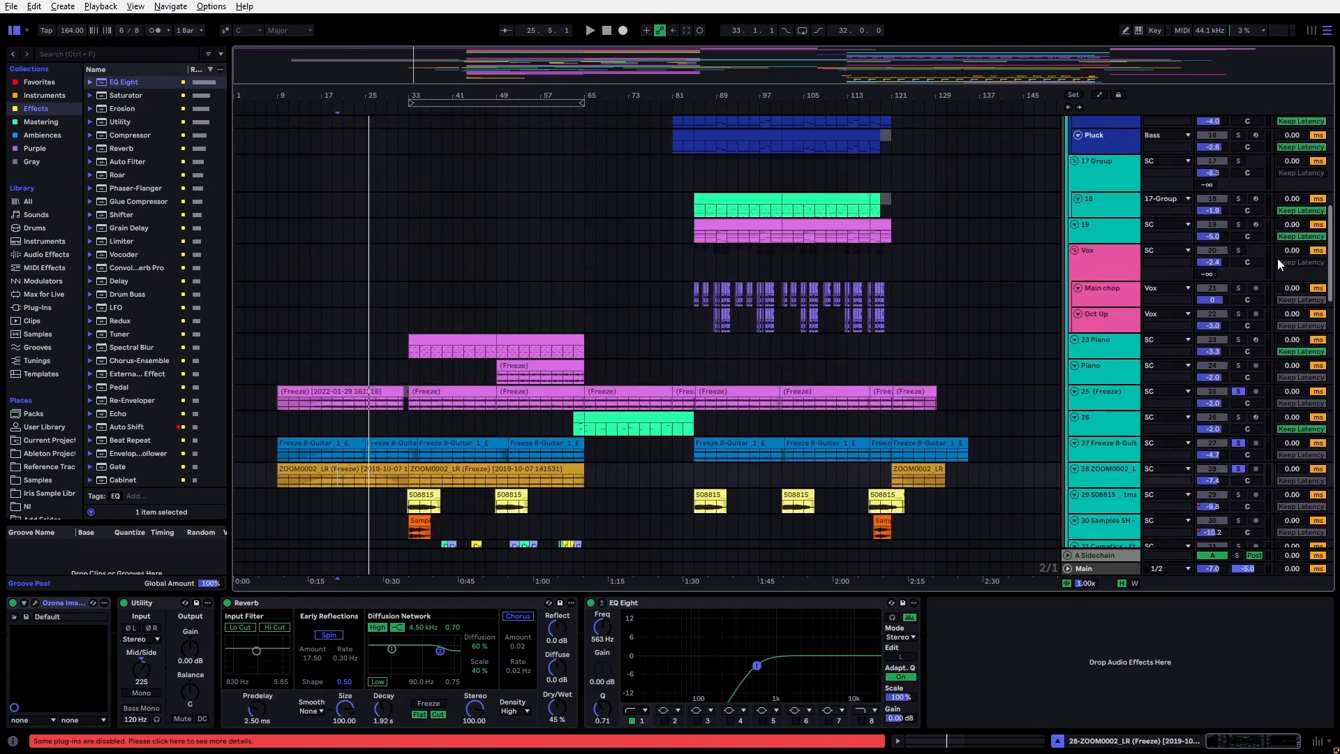
Step: Clear all track solos and play the full mix from bar 23 while looking down to the effects tracks
{"action": "left_click", "coordinate": [354, 256]}
{"action": "scroll", "coordinate": [370, 275], "scroll_direction": "up", "scroll_amount": 11}
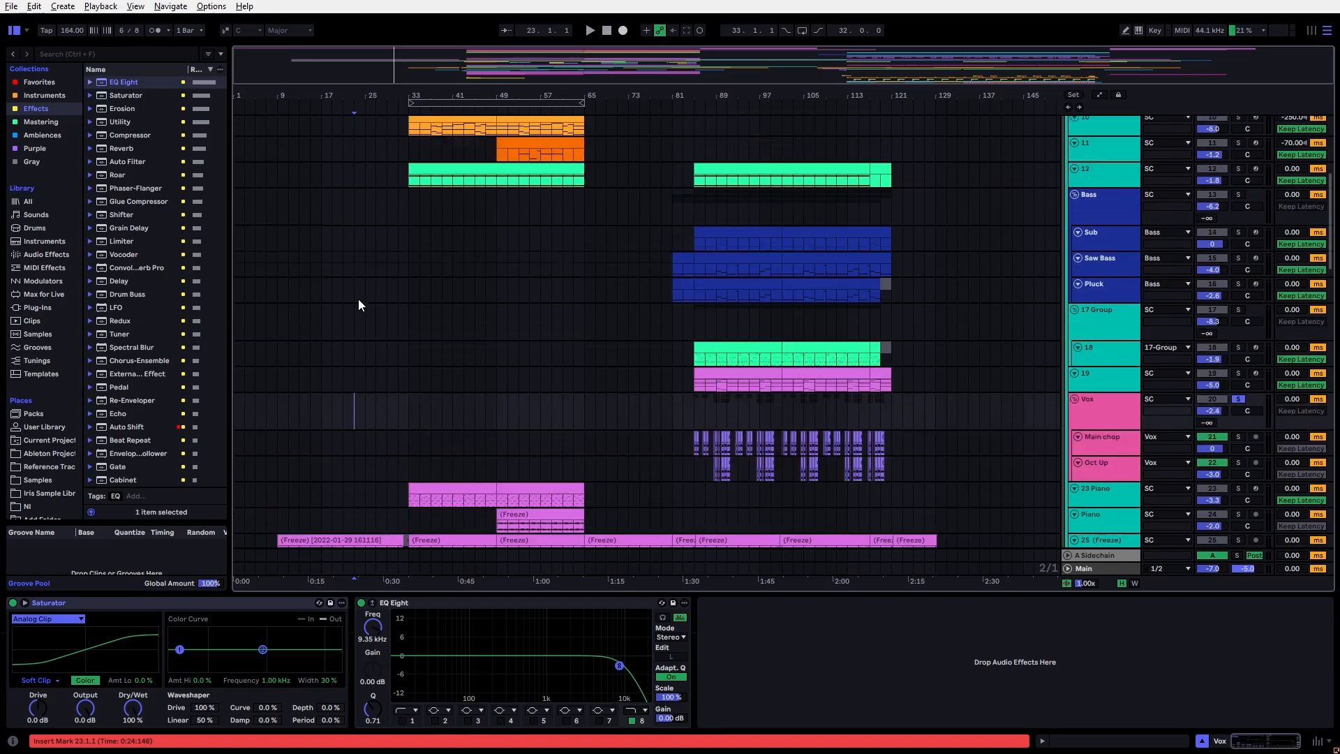
{"action": "left_click", "coordinate": [410, 205]}
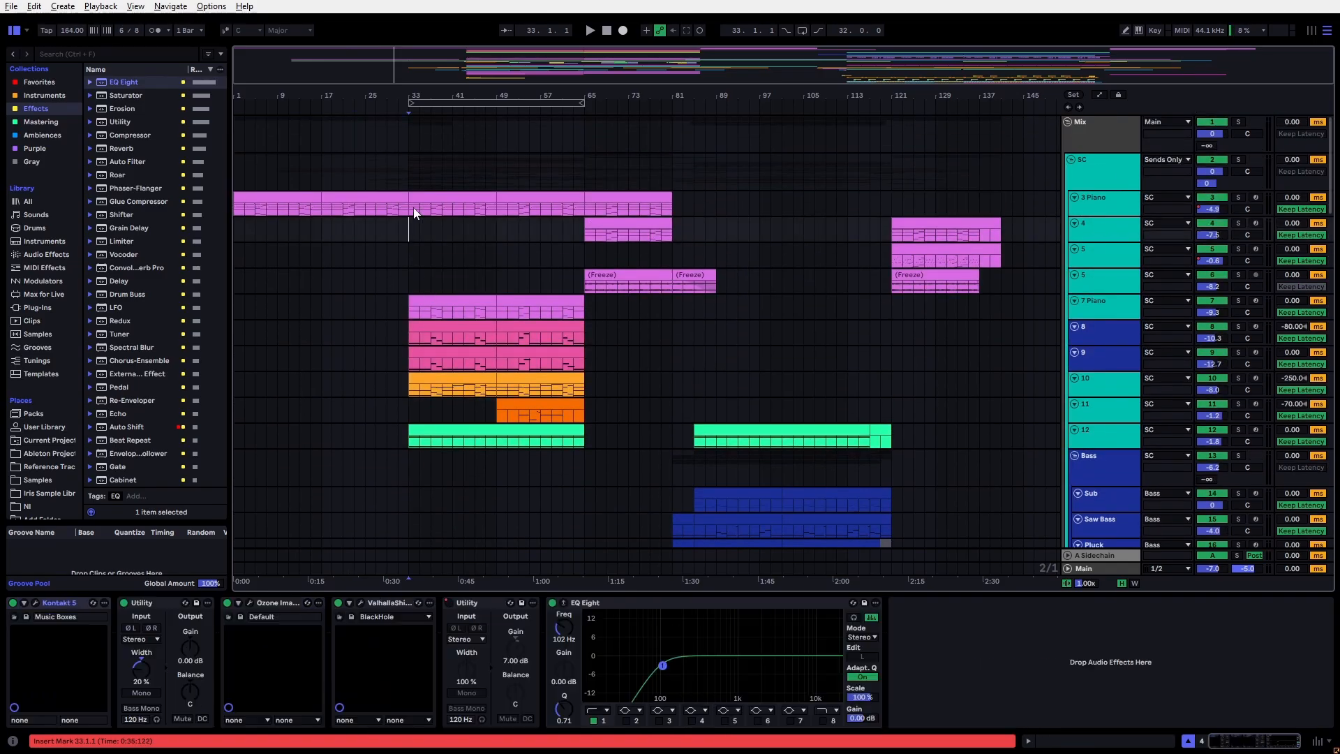
{"action": "left_click", "coordinate": [376, 168]}
{"action": "key", "text": "space"}
{"action": "scroll", "coordinate": [395, 220], "scroll_direction": "down", "scroll_amount": 16}
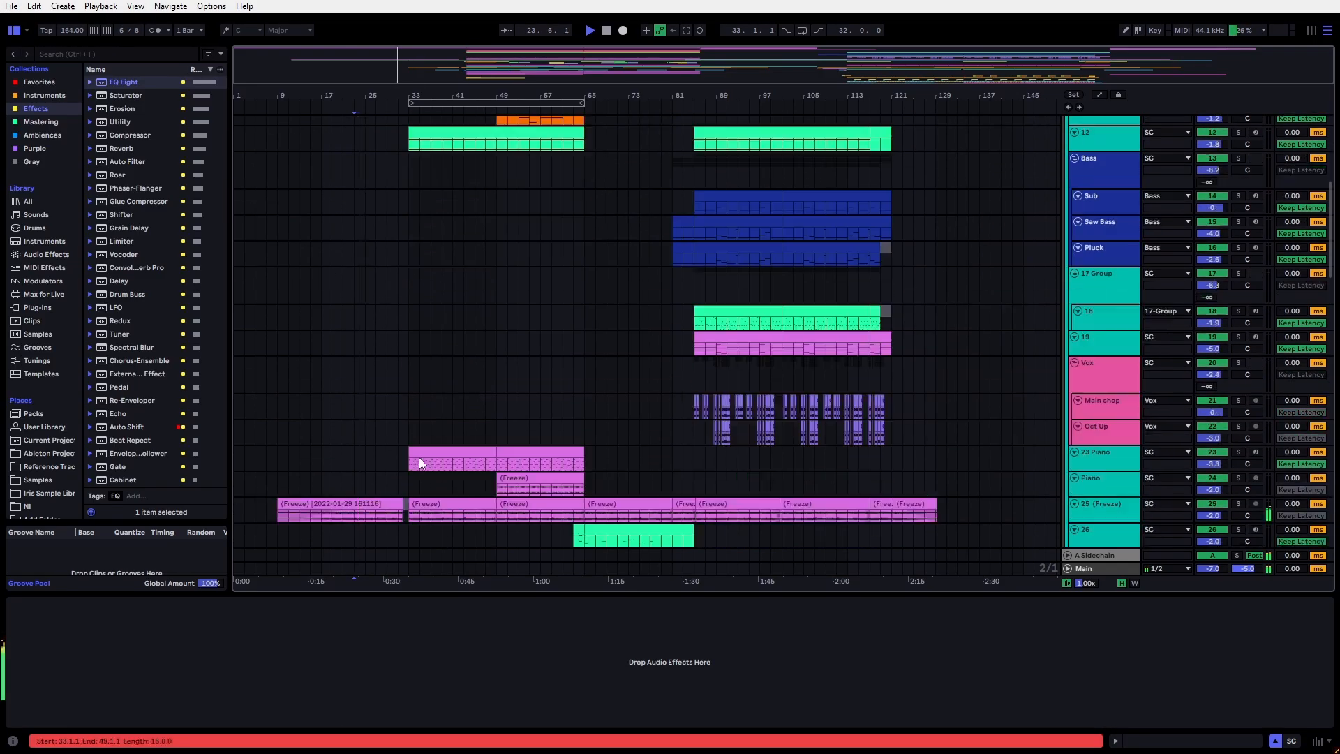
{"action": "scroll", "coordinate": [386, 396], "scroll_direction": "down", "scroll_amount": 7}
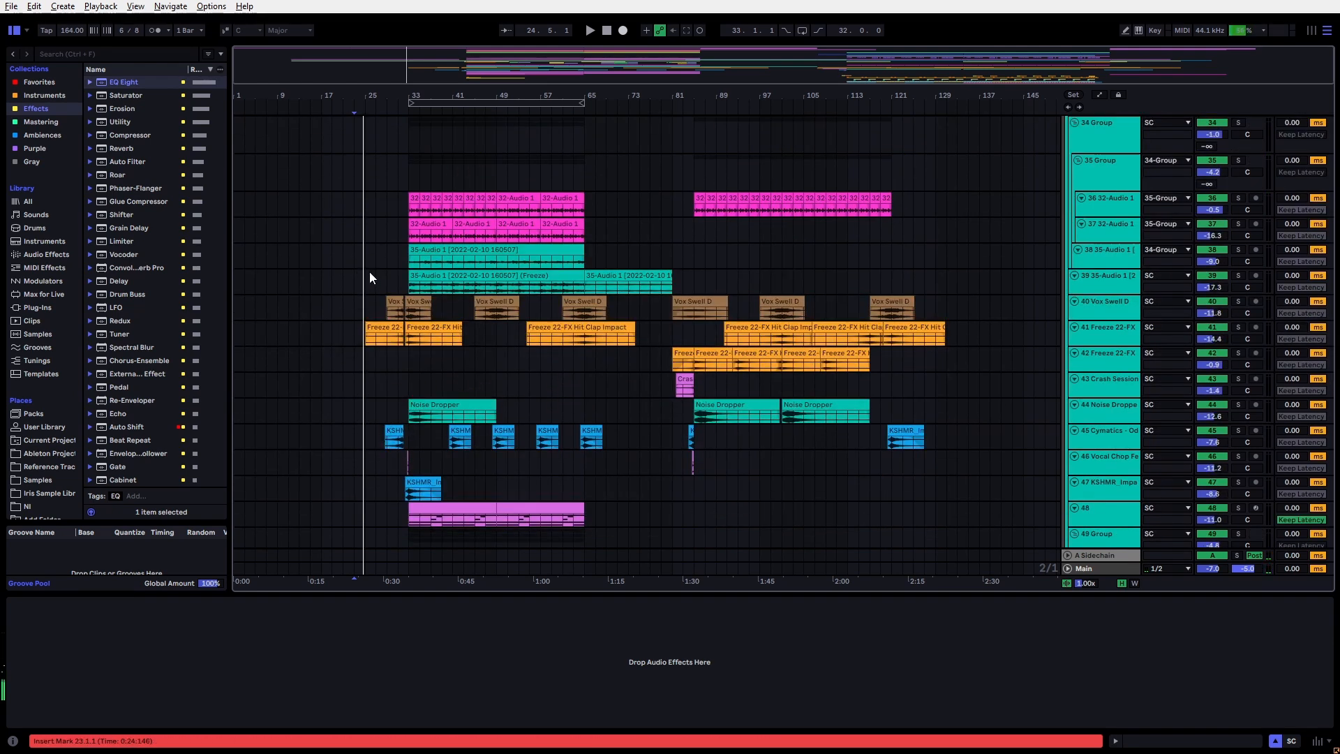
Step: Play the full mix from bar 25 to bar 41 and look over the percussion tracks
{"action": "left_click", "coordinate": [370, 275]}
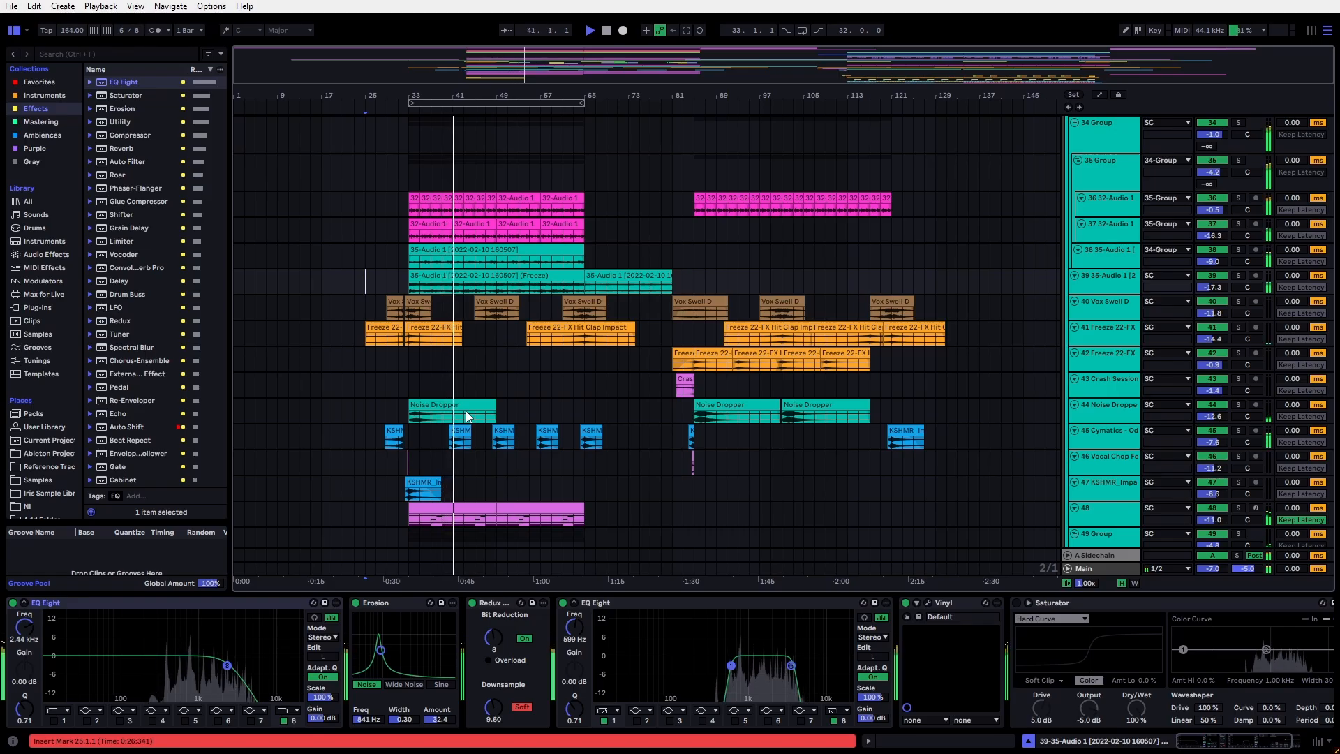
{"action": "scroll", "coordinate": [441, 467], "scroll_direction": "down", "scroll_amount": 5}
{"action": "scroll", "coordinate": [404, 495], "scroll_direction": "down", "scroll_amount": 5}
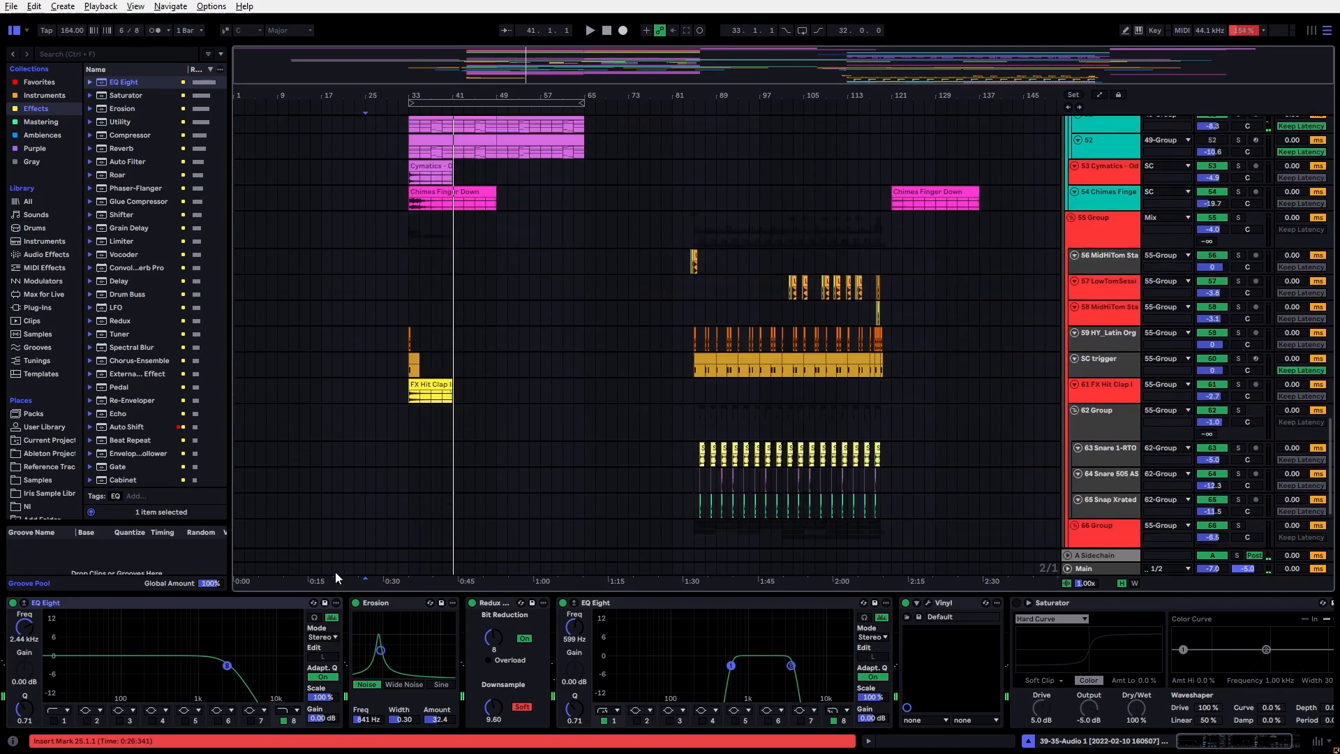
{"action": "scroll", "coordinate": [383, 440], "scroll_direction": "up", "scroll_amount": 6}
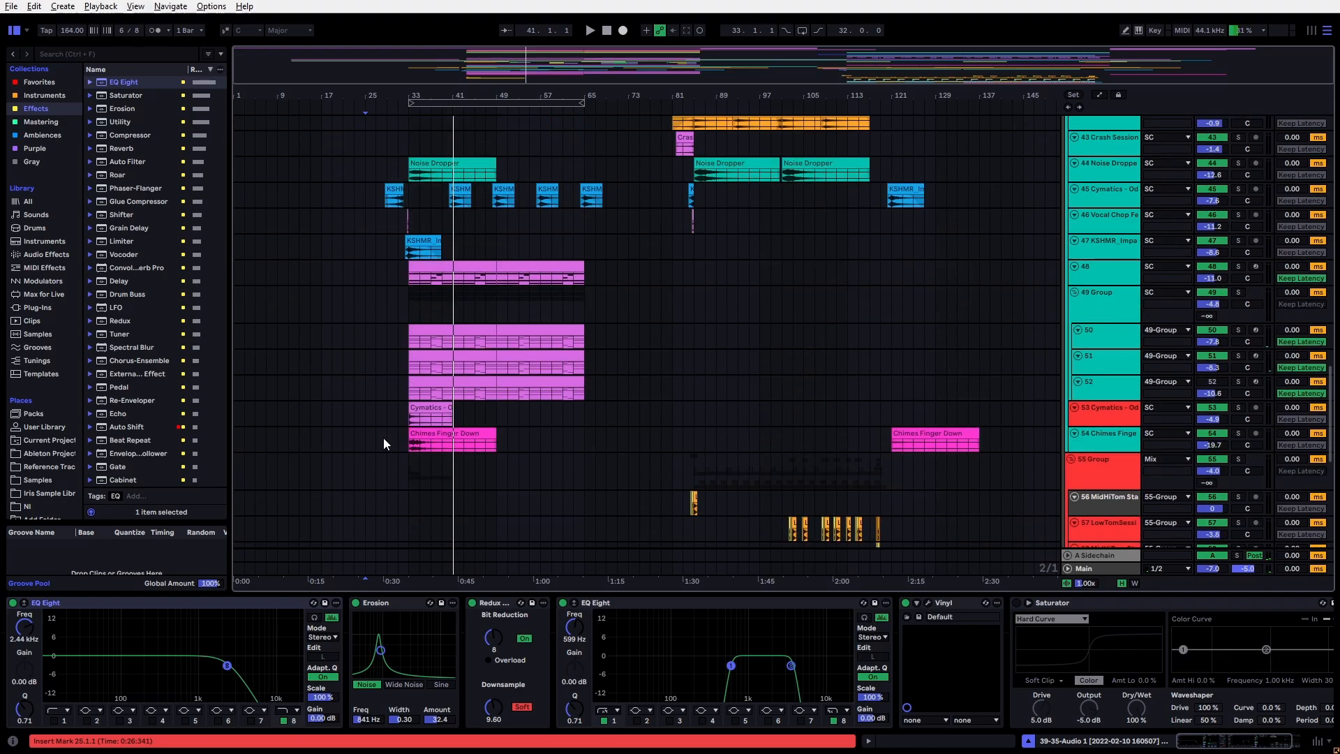
Step: Select track 52 and its first clip from 33.1.1 to 49.1.1, and check its LABS (64 Bit) device
{"action": "left_click", "coordinate": [1115, 397]}
{"action": "scroll", "coordinate": [430, 384], "scroll_direction": "up", "scroll_amount": 4}
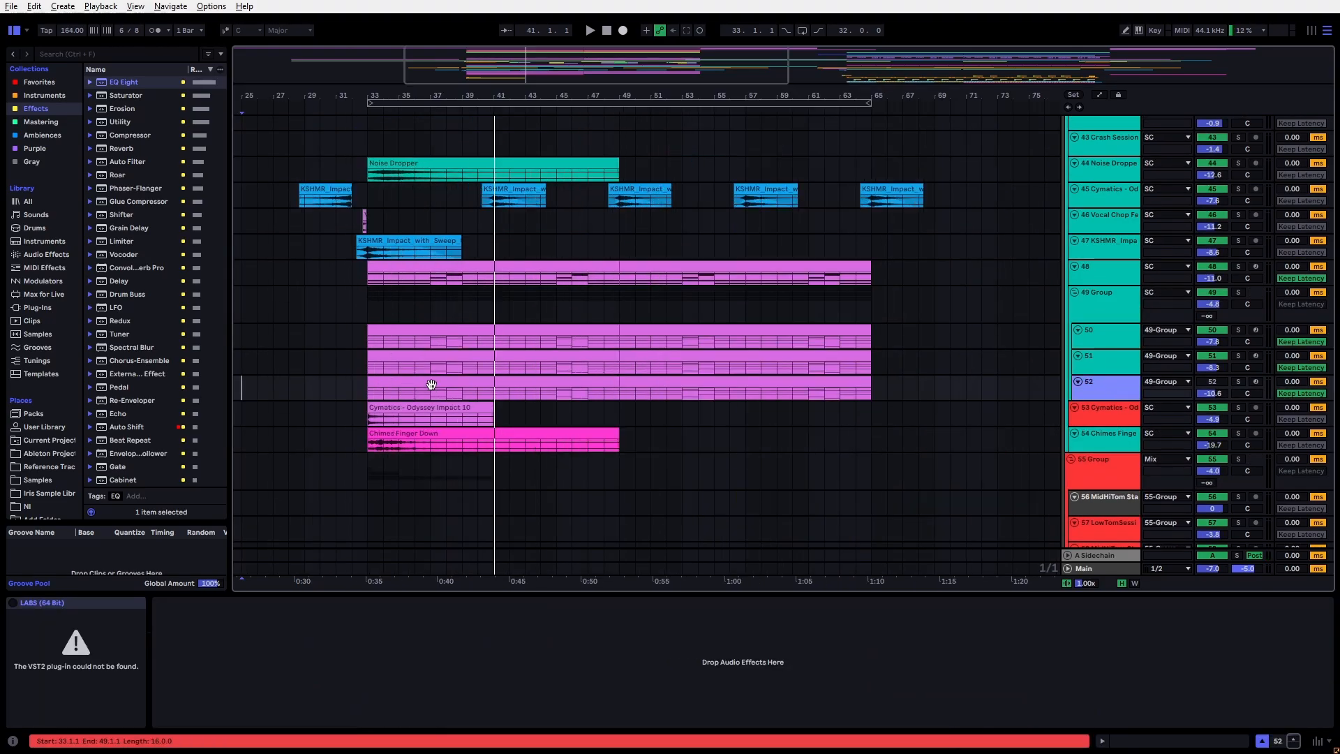
{"action": "left_click", "coordinate": [430, 384]}
{"action": "left_click", "coordinate": [89, 610]}
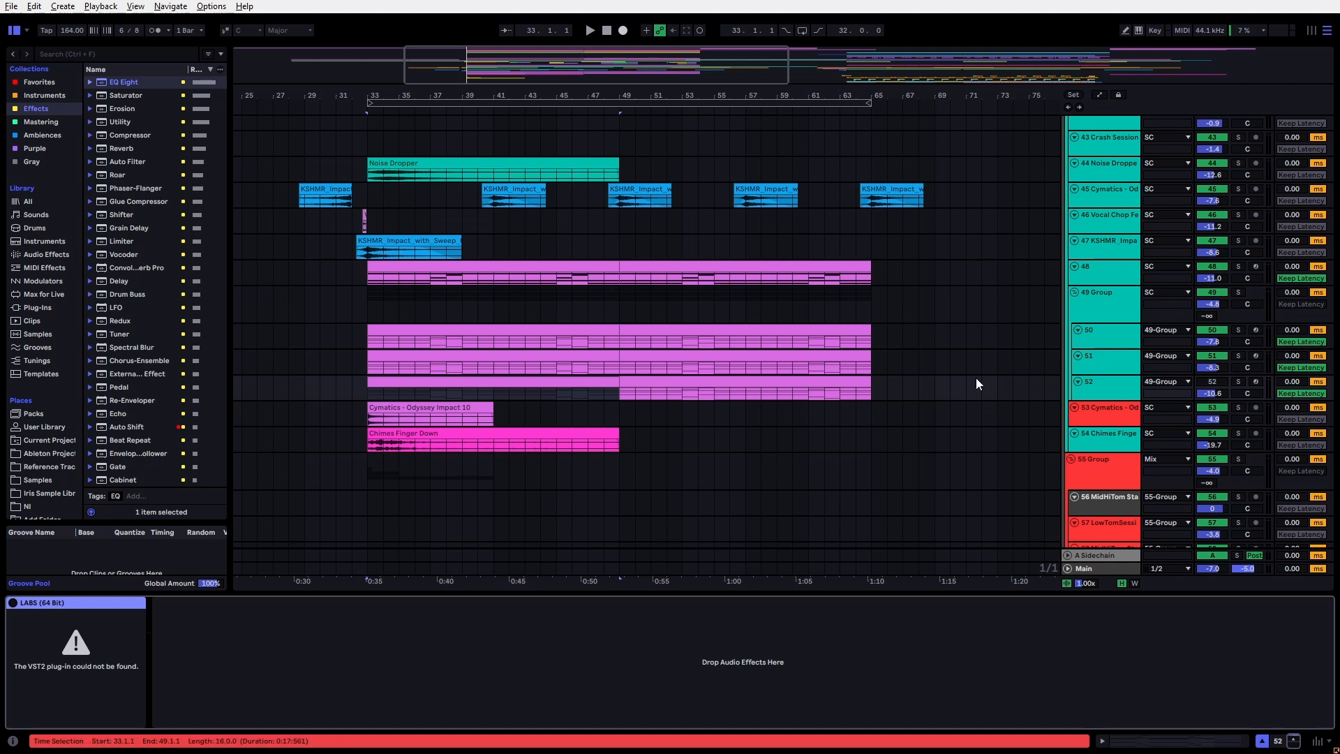
Step: Enlarge tracks 52 and 53, and select the LABS (64 Bit) device on track 52
{"action": "scroll", "coordinate": [1112, 391], "scroll_direction": "up", "scroll_amount": 4}
{"action": "scroll", "coordinate": [1109, 395], "scroll_direction": "down", "scroll_amount": 6}
{"action": "scroll", "coordinate": [1099, 402], "scroll_direction": "up", "scroll_amount": 2}
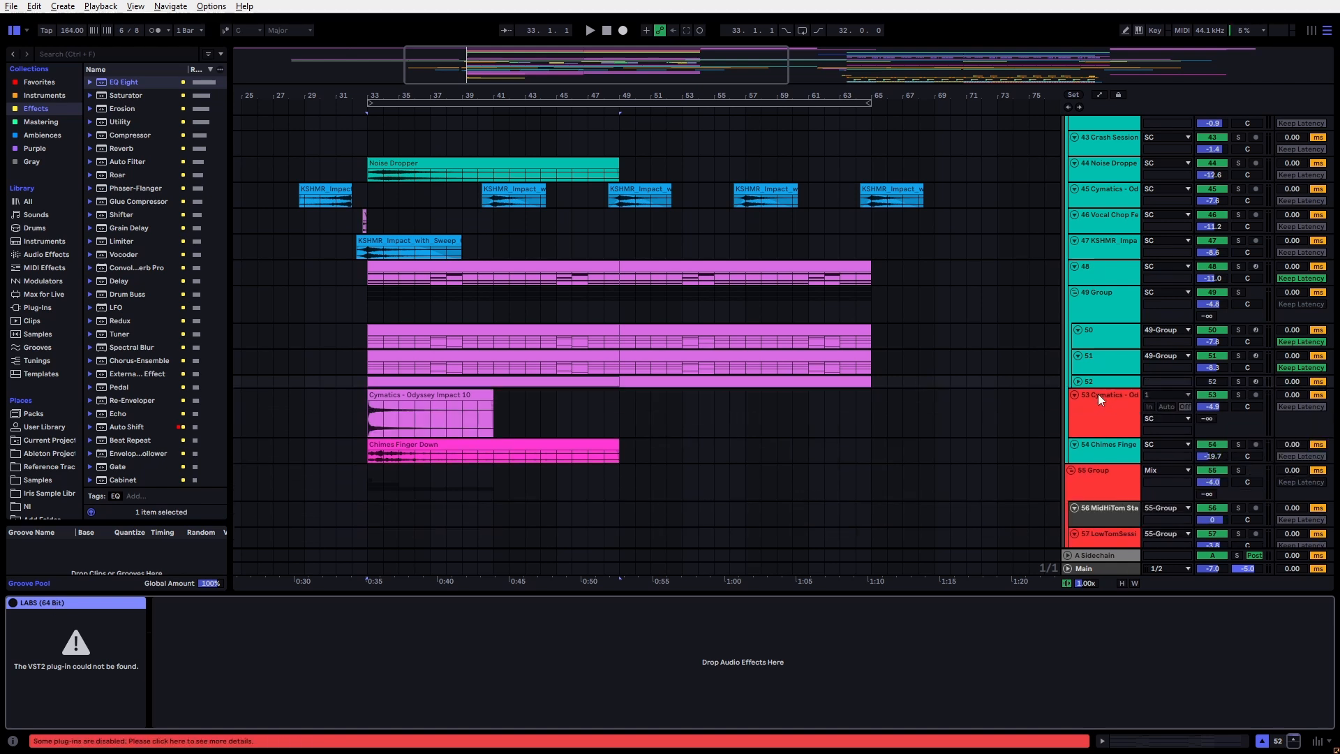
{"action": "scroll", "coordinate": [1094, 384], "scroll_direction": "up", "scroll_amount": 3}
{"action": "left_click", "coordinate": [390, 381]}
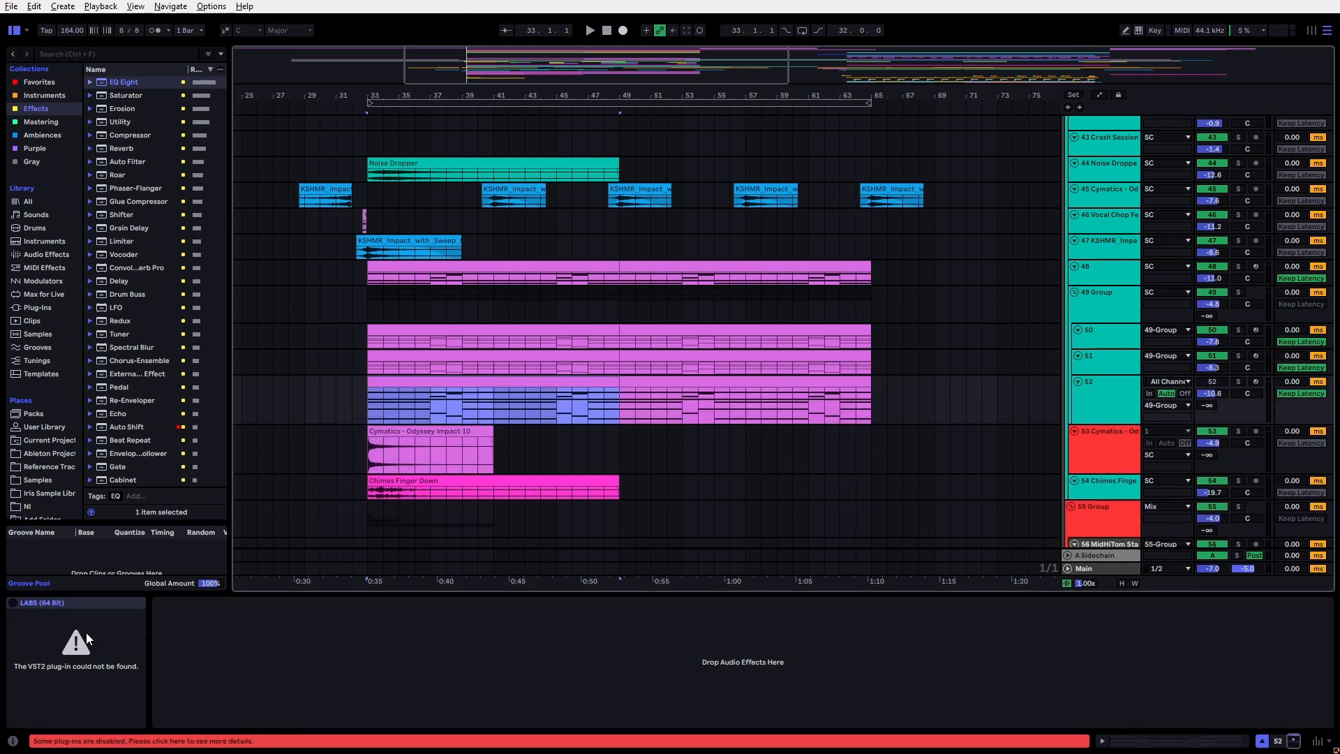
{"action": "left_click", "coordinate": [74, 605]}
Step: Mark 33.1.1 to 65.1.1 across both clips on track 52
{"action": "left_click", "coordinate": [439, 386]}
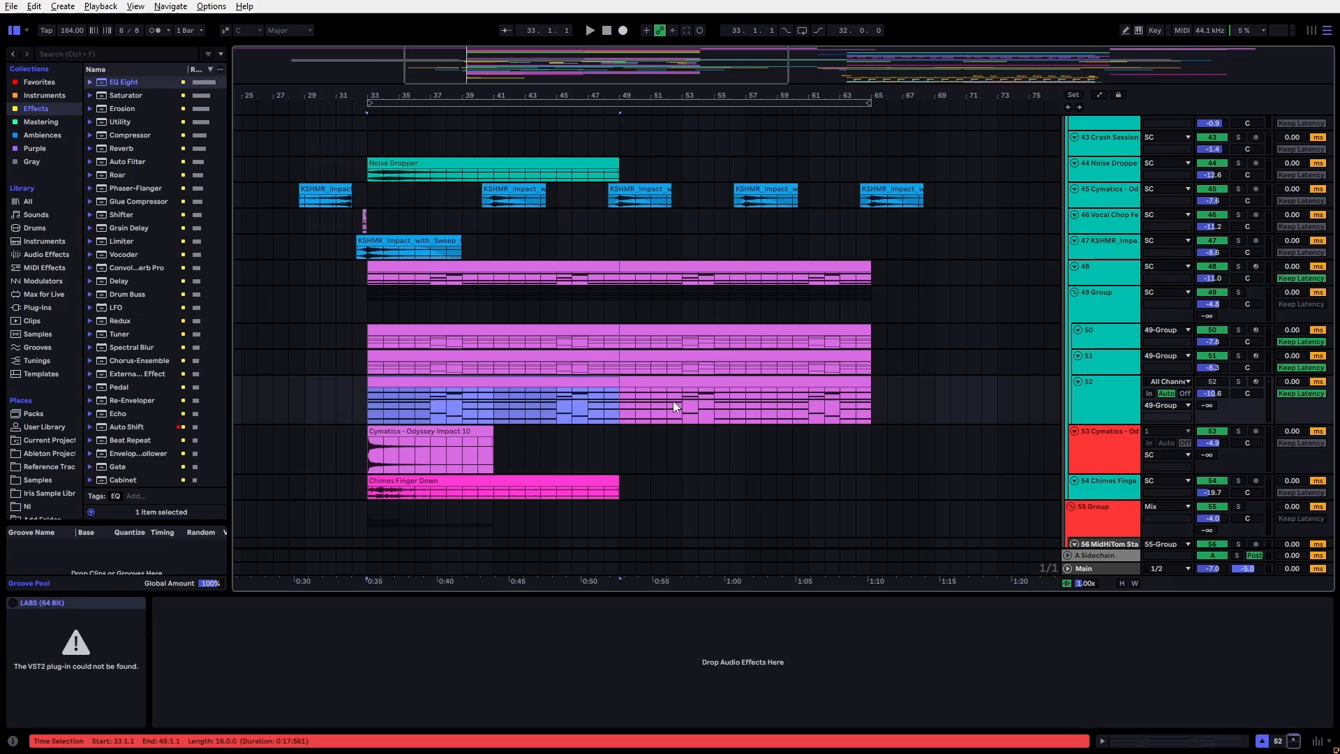
{"action": "left_click", "coordinate": [668, 400]}
{"action": "left_click_drag", "start_coordinate": [370, 397], "coordinate": [870, 417]}
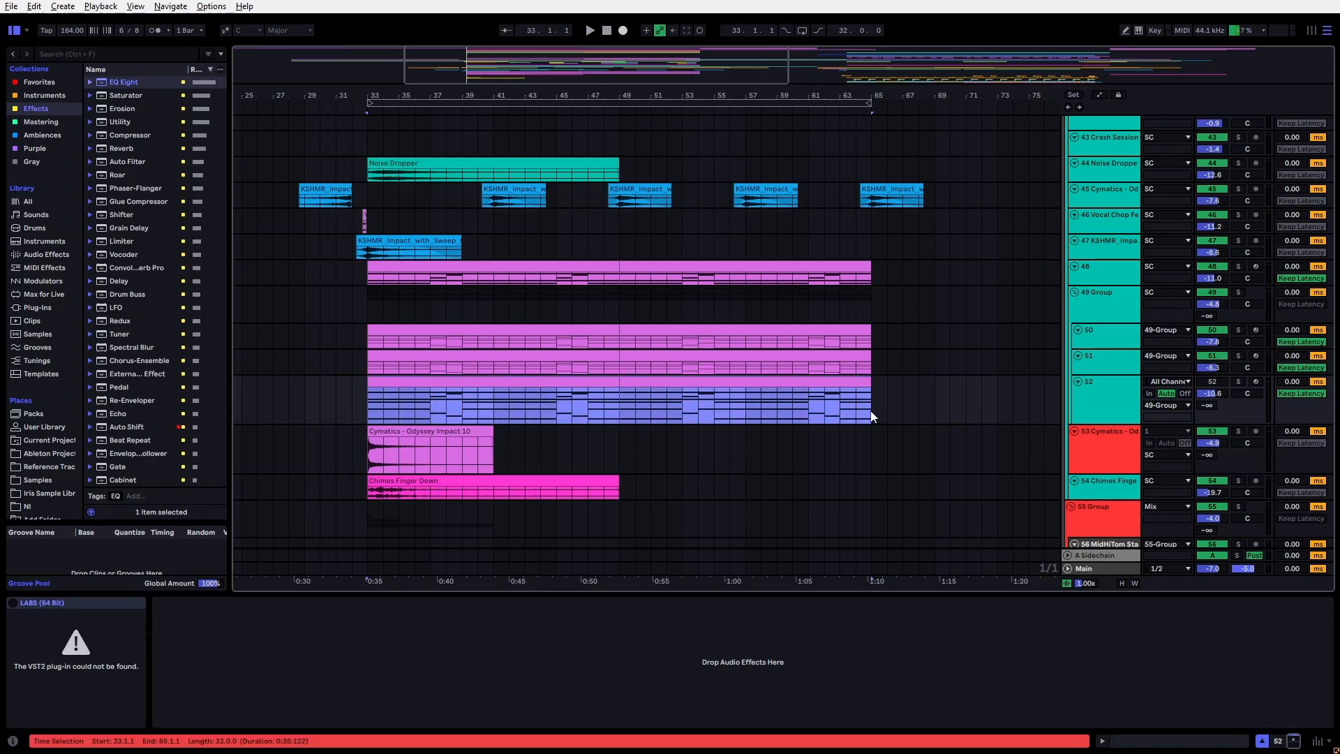
Step: Open the MIDI notes of track 52's first clip to examine its chords, and return to the device view
{"action": "double_click", "coordinate": [477, 388]}
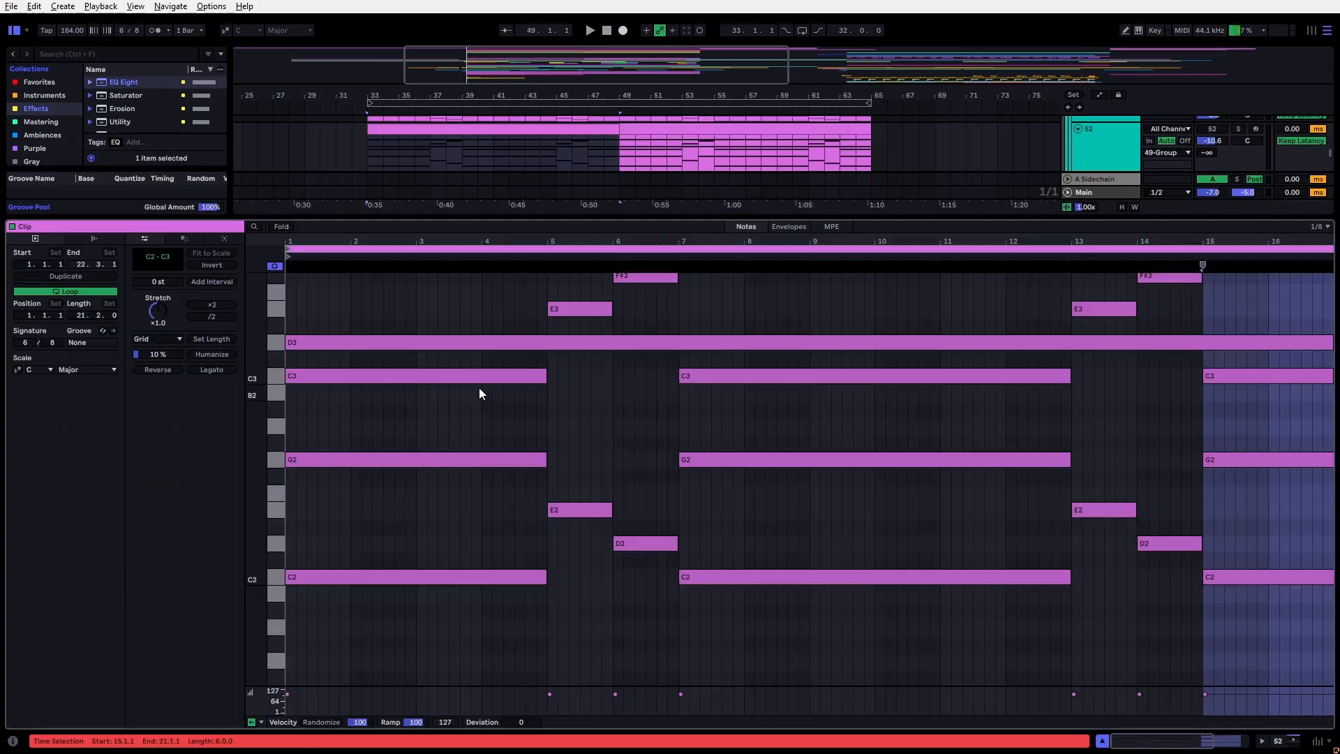
{"action": "left_click", "coordinate": [538, 404]}
{"action": "key", "text": "shift+Tab"}
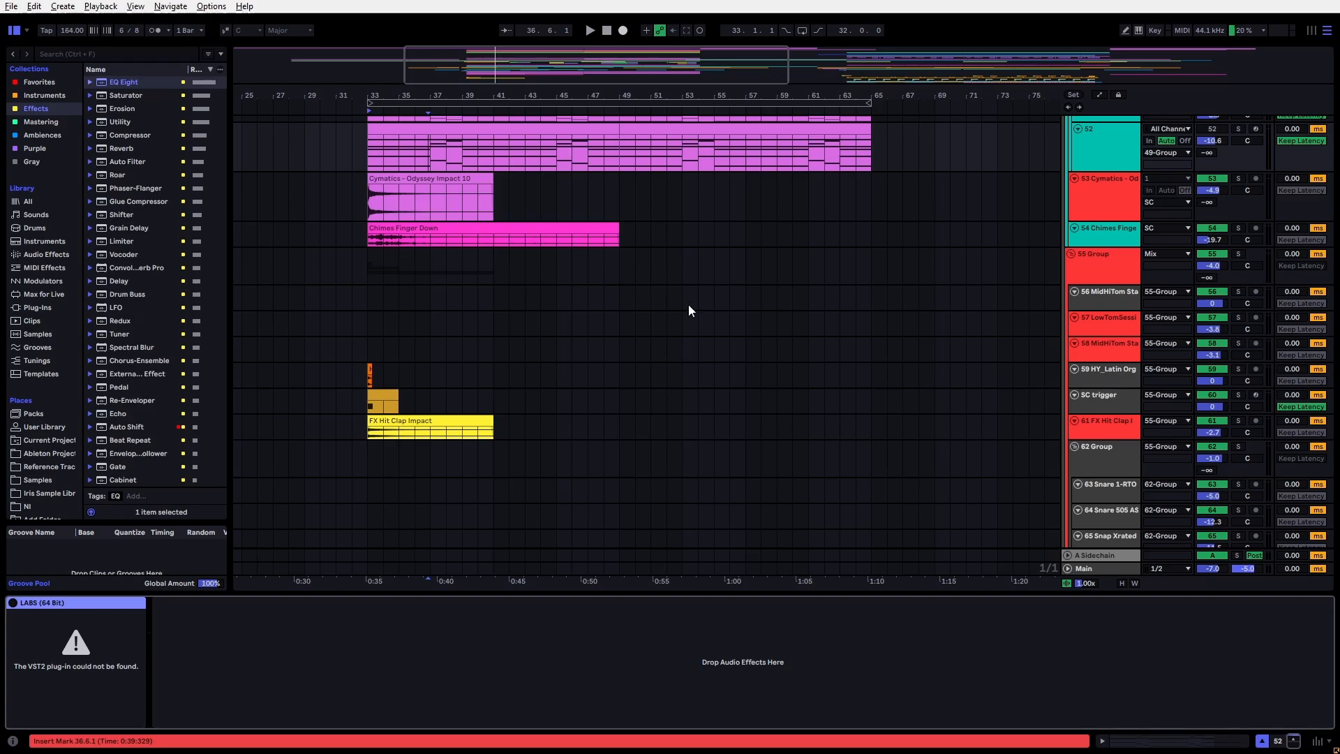
Step: Examine the effect chain of 49 Group and the instruments on its tracks 50, 51 and 52
{"action": "scroll", "coordinate": [688, 310], "scroll_direction": "up", "scroll_amount": 3}
{"action": "left_click", "coordinate": [449, 258]}
{"action": "left_click", "coordinate": [1118, 284]}
{"action": "left_click", "coordinate": [1088, 192]}
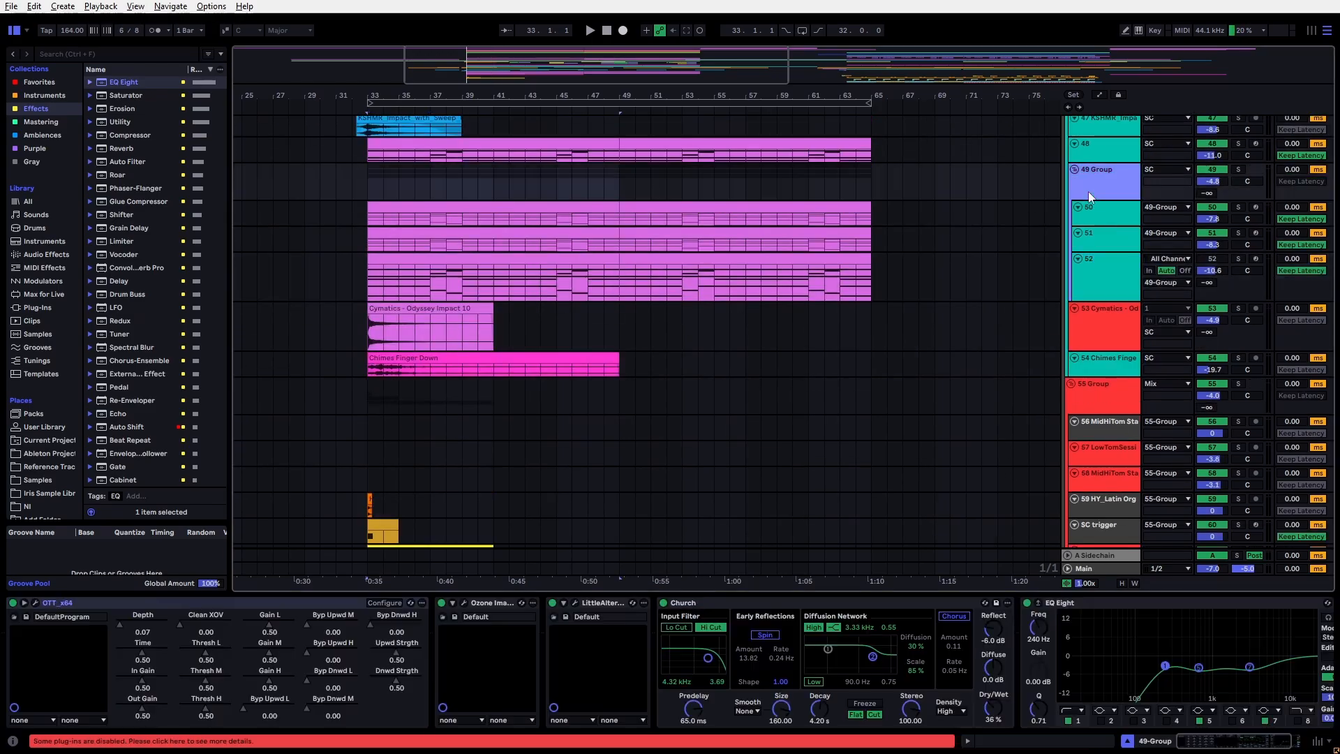
{"action": "left_click", "coordinate": [1102, 218]}
{"action": "left_click", "coordinate": [1108, 259]}
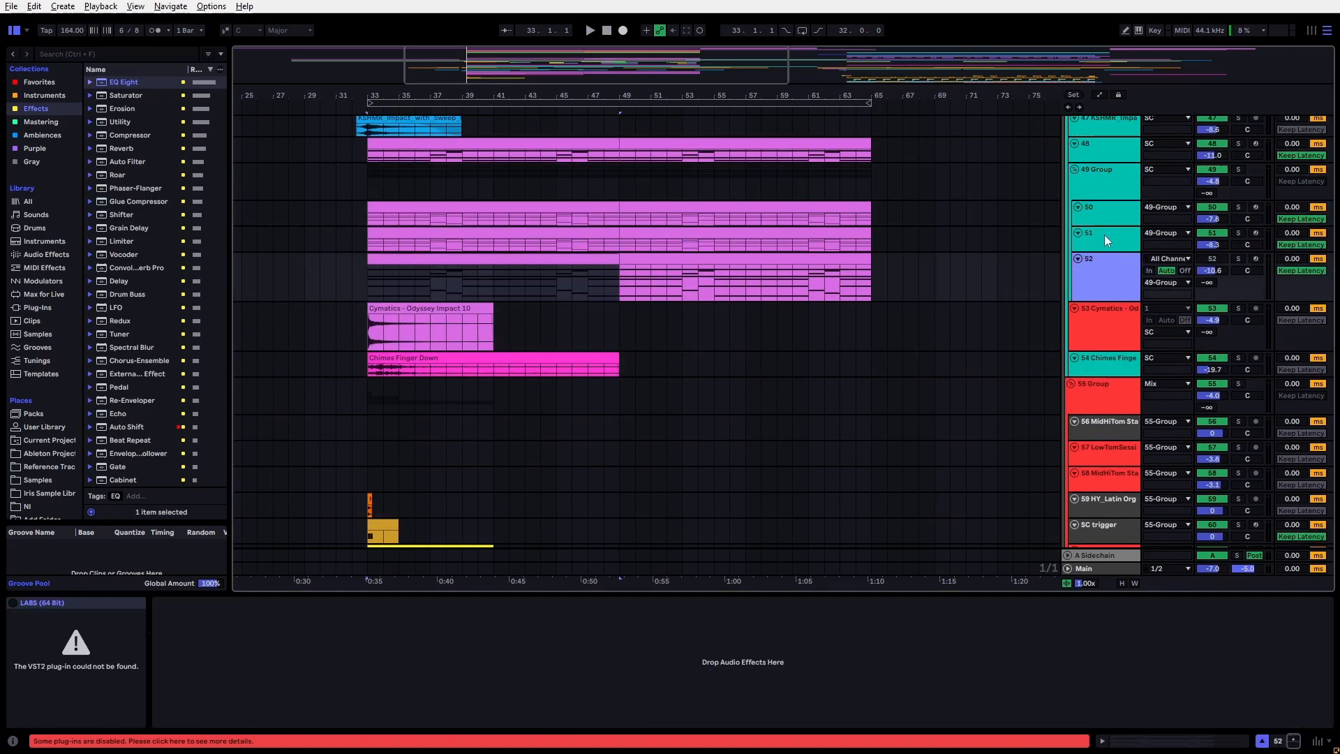
{"action": "left_click", "coordinate": [1104, 235]}
{"action": "left_click", "coordinate": [1103, 212]}
Step: Return to the whole arrangement and place the insert marker at bar 37 on track 52
{"action": "scroll", "coordinate": [663, 342], "scroll_direction": "down", "scroll_amount": 1}
{"action": "scroll", "coordinate": [609, 287], "scroll_direction": "down", "scroll_amount": 5}
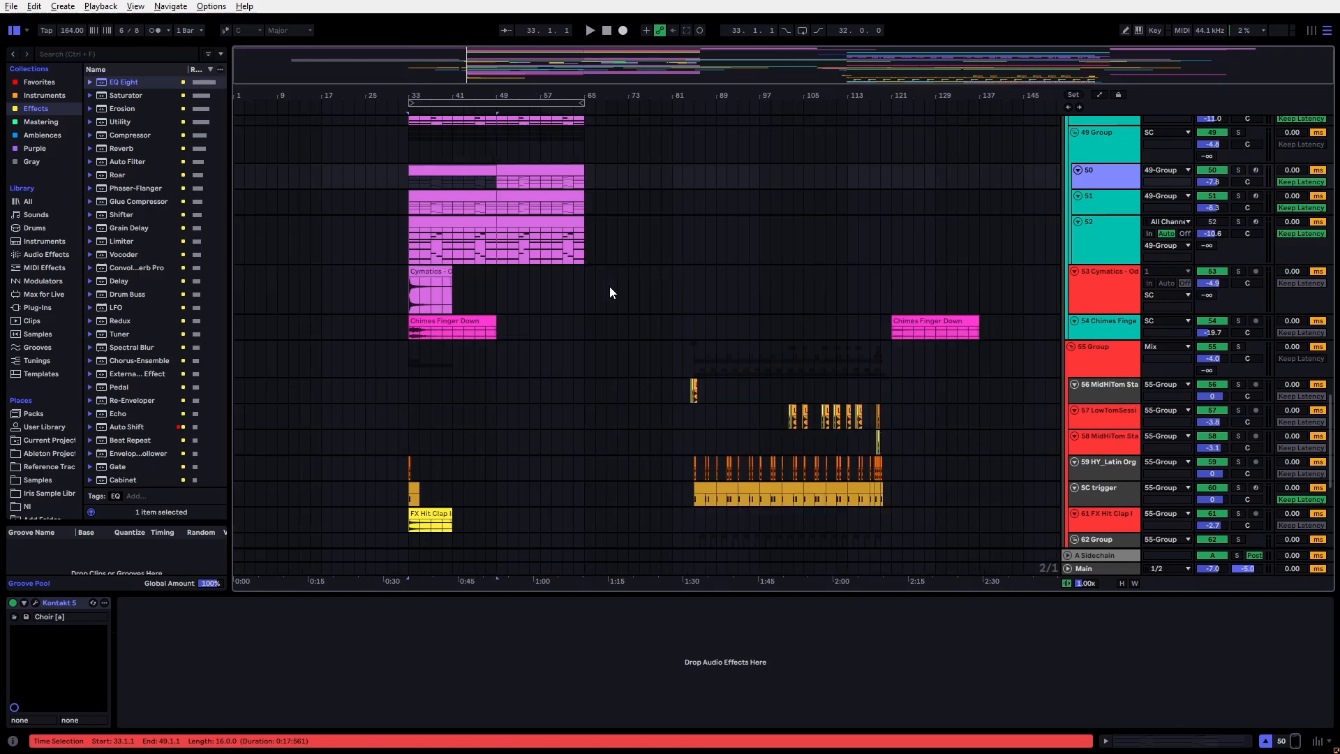
{"action": "left_click", "coordinate": [436, 244]}
{"action": "scroll", "coordinate": [489, 261], "scroll_direction": "up", "scroll_amount": 1}
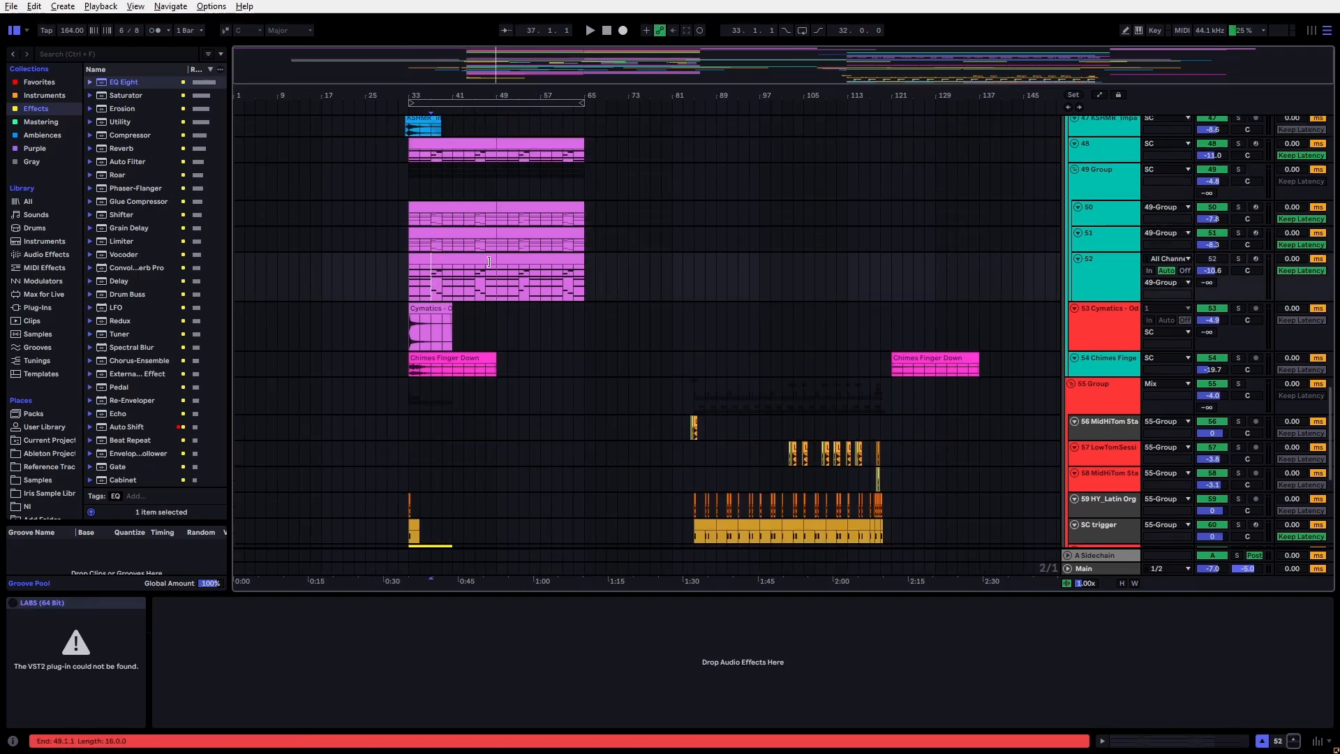
Step: Restore track 52 to its compact height and look over the tracks above, closing in on the transition clips between bars 28 and 33
{"action": "scroll", "coordinate": [489, 261], "scroll_direction": "up", "scroll_amount": 2}
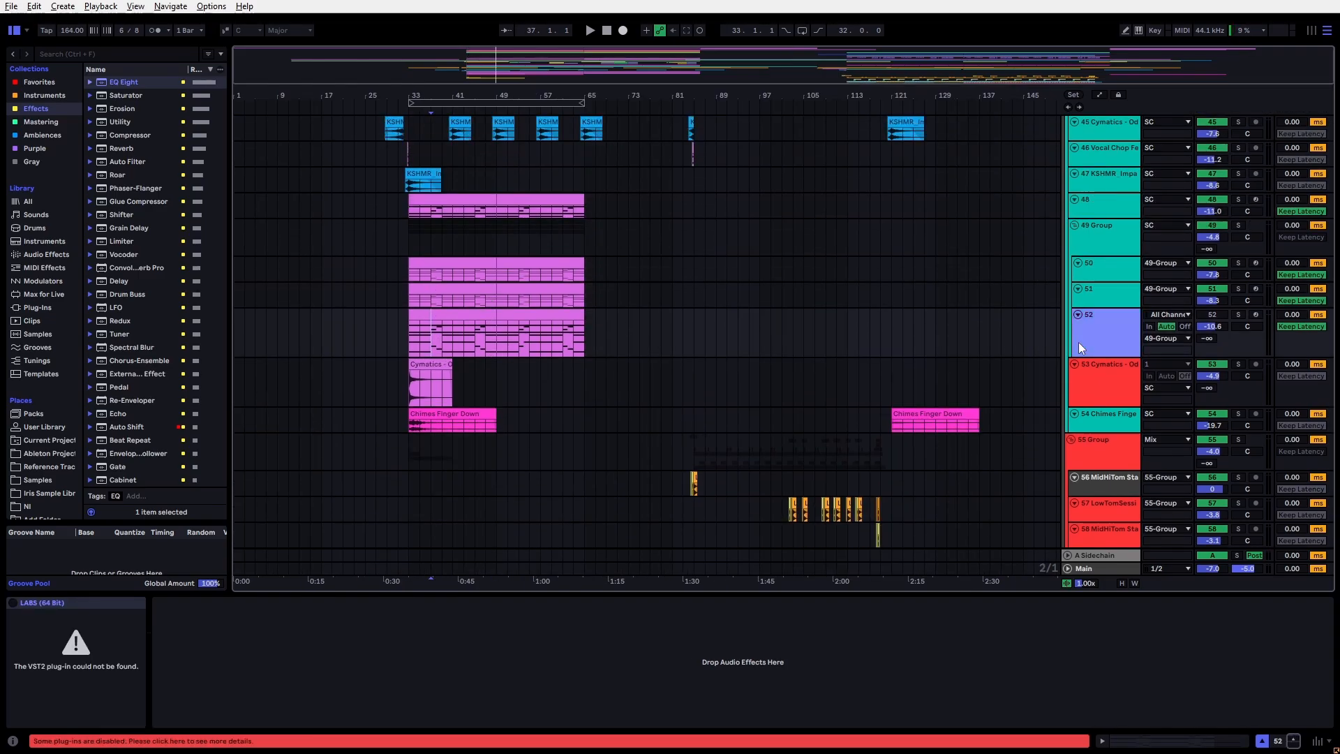
{"action": "key", "text": "h"}
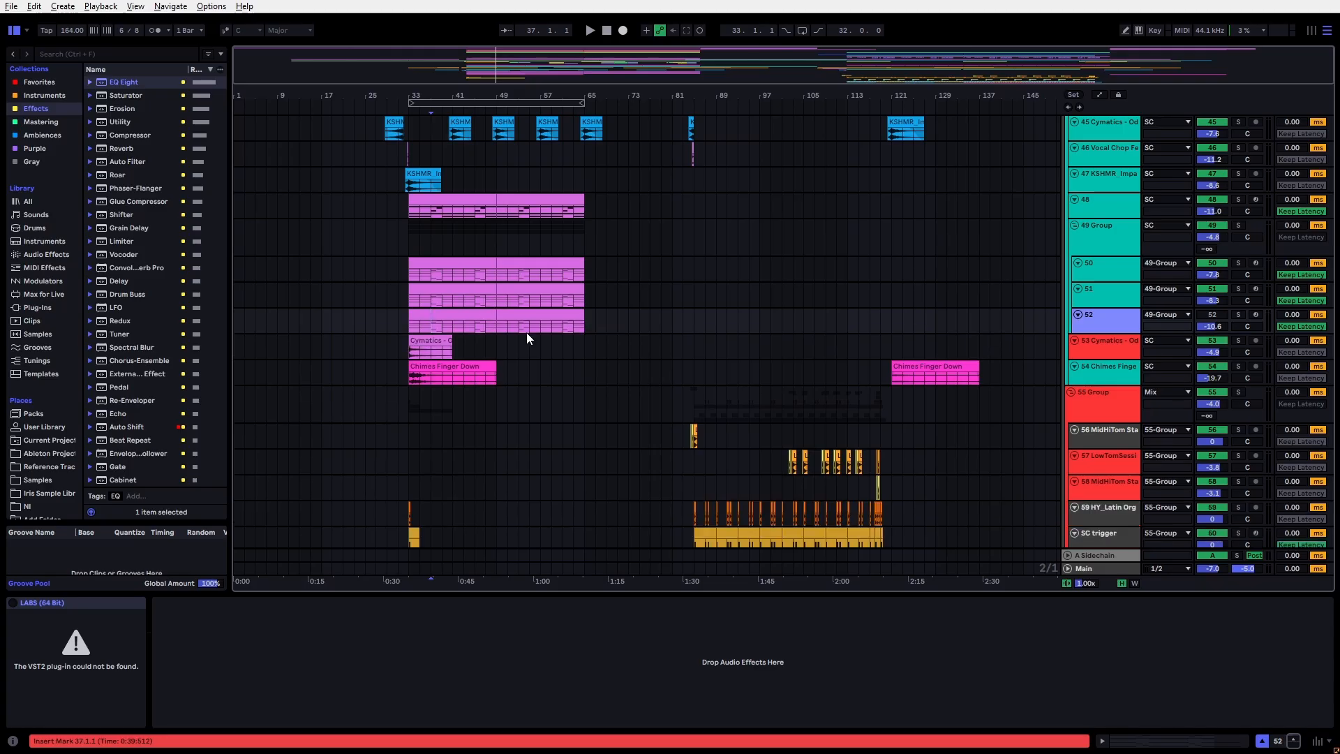
{"action": "scroll", "coordinate": [511, 350], "scroll_direction": "up", "scroll_amount": 10}
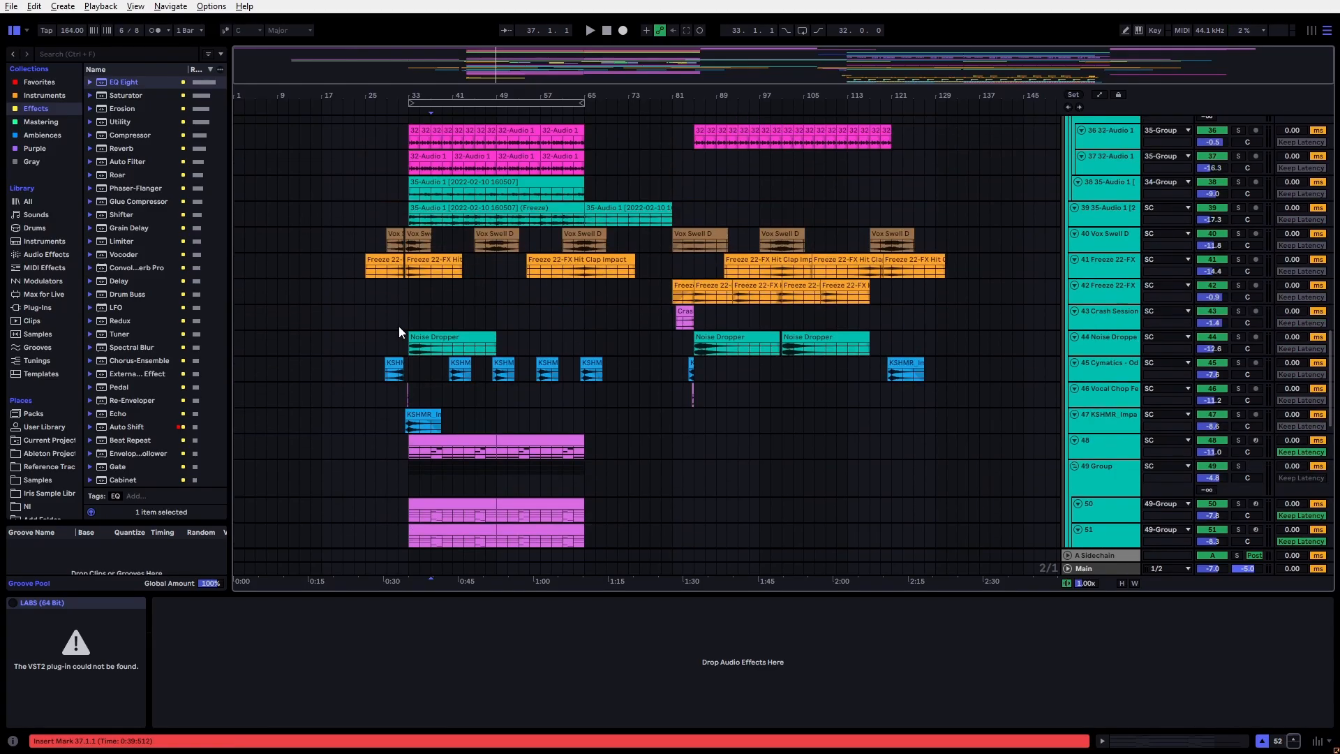
{"action": "scroll", "coordinate": [402, 412], "scroll_direction": "down", "scroll_amount": 2}
{"action": "scroll", "coordinate": [399, 311], "scroll_direction": "up", "scroll_amount": 7}
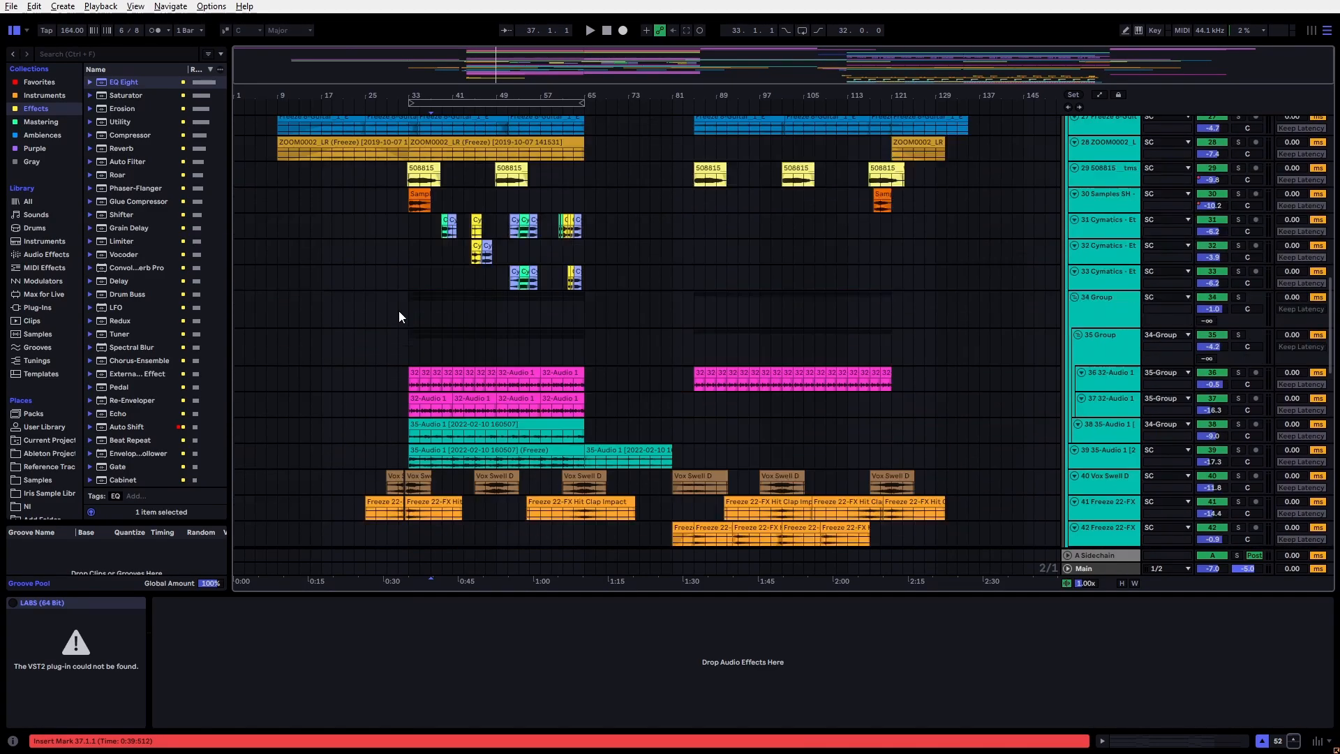
{"action": "scroll", "coordinate": [381, 349], "scroll_direction": "down", "scroll_amount": 6}
{"action": "scroll", "coordinate": [383, 353], "scroll_direction": "up", "scroll_amount": 5}
{"action": "scroll", "coordinate": [385, 349], "scroll_direction": "up", "scroll_amount": 8}
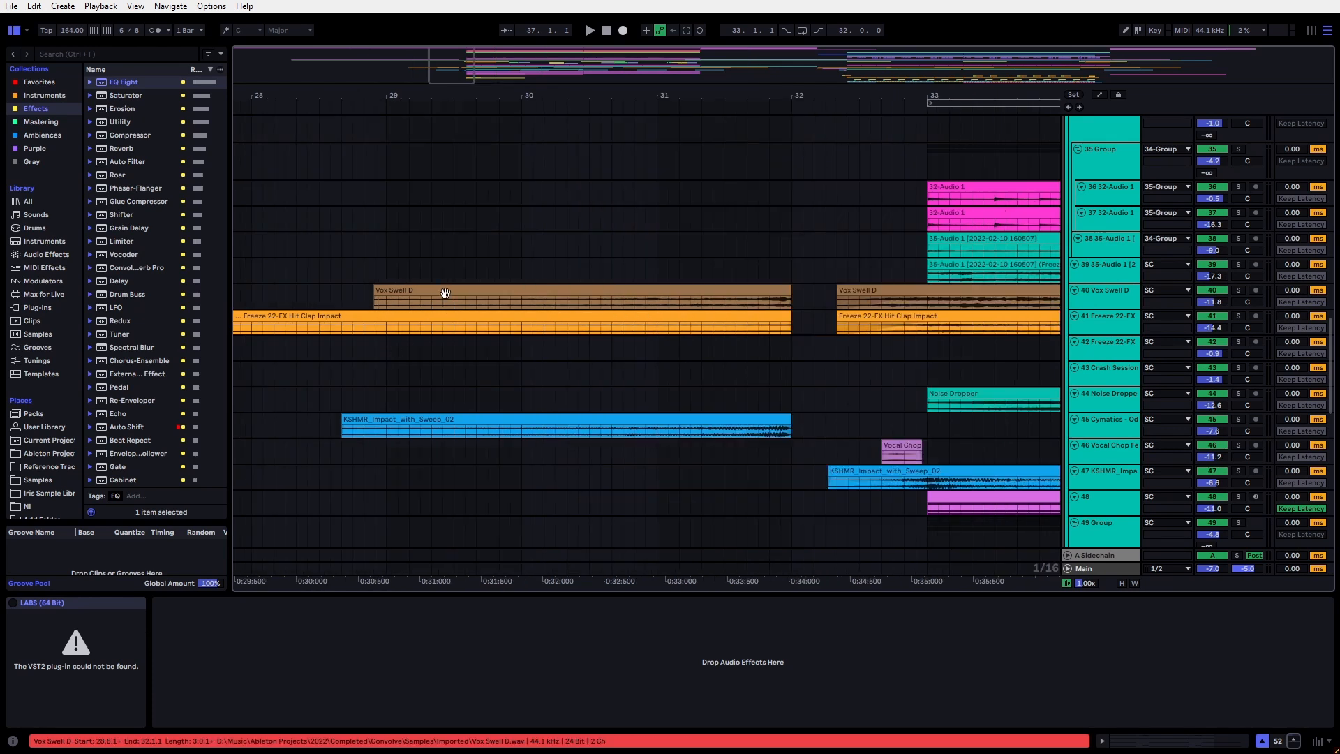
Step: Enlarge and solo track 40 Vox Swell D, with the insert marker at 30.4.2 in its first clip
{"action": "left_click", "coordinate": [449, 291]}
{"action": "scroll", "coordinate": [534, 295], "scroll_direction": "up", "scroll_amount": 3}
{"action": "left_click_drag", "start_coordinate": [624, 312], "coordinate": [631, 313]}
{"action": "key", "text": "s"}
{"action": "left_click", "coordinate": [600, 325]}
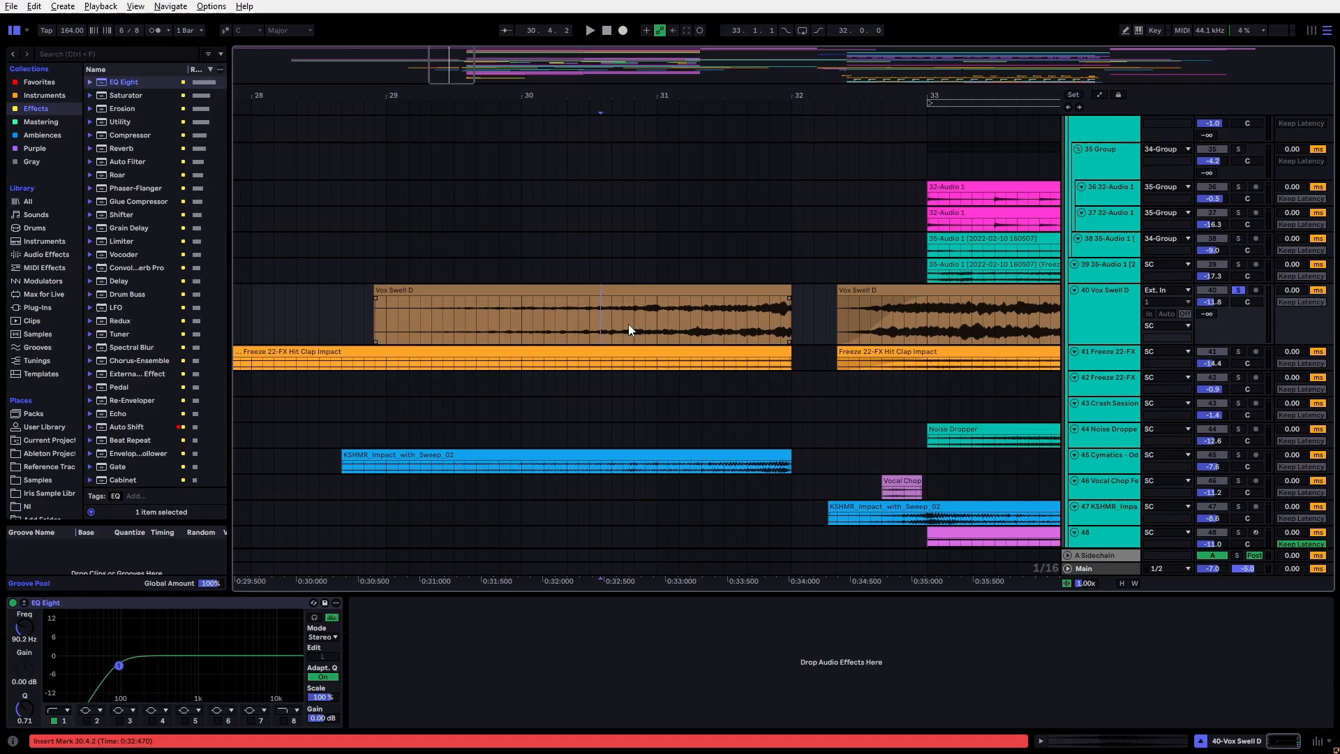
Step: Enlarge the waveforms of tracks 41 and 45 and view the effects on each track
{"action": "scroll", "coordinate": [672, 367], "scroll_direction": "up", "scroll_amount": 5}
{"action": "left_click_drag", "start_coordinate": [712, 392], "coordinate": [768, 418]}
{"action": "scroll", "coordinate": [681, 409], "scroll_direction": "down", "scroll_amount": 3}
{"action": "left_click", "coordinate": [710, 323]}
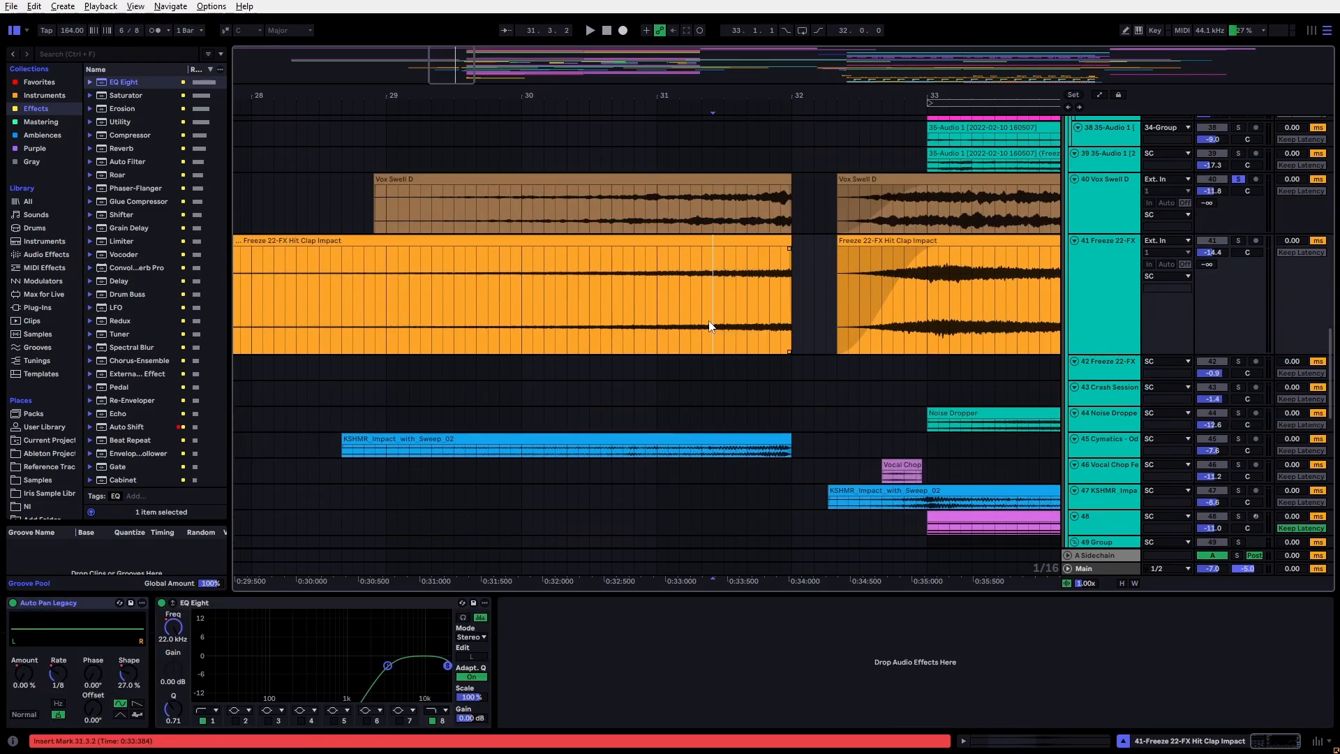
{"action": "left_click_drag", "start_coordinate": [710, 326], "coordinate": [776, 331]}
{"action": "scroll", "coordinate": [588, 456], "scroll_direction": "up", "scroll_amount": 4}
{"action": "left_click_drag", "start_coordinate": [612, 462], "coordinate": [757, 483]}
{"action": "left_click", "coordinate": [675, 466]}
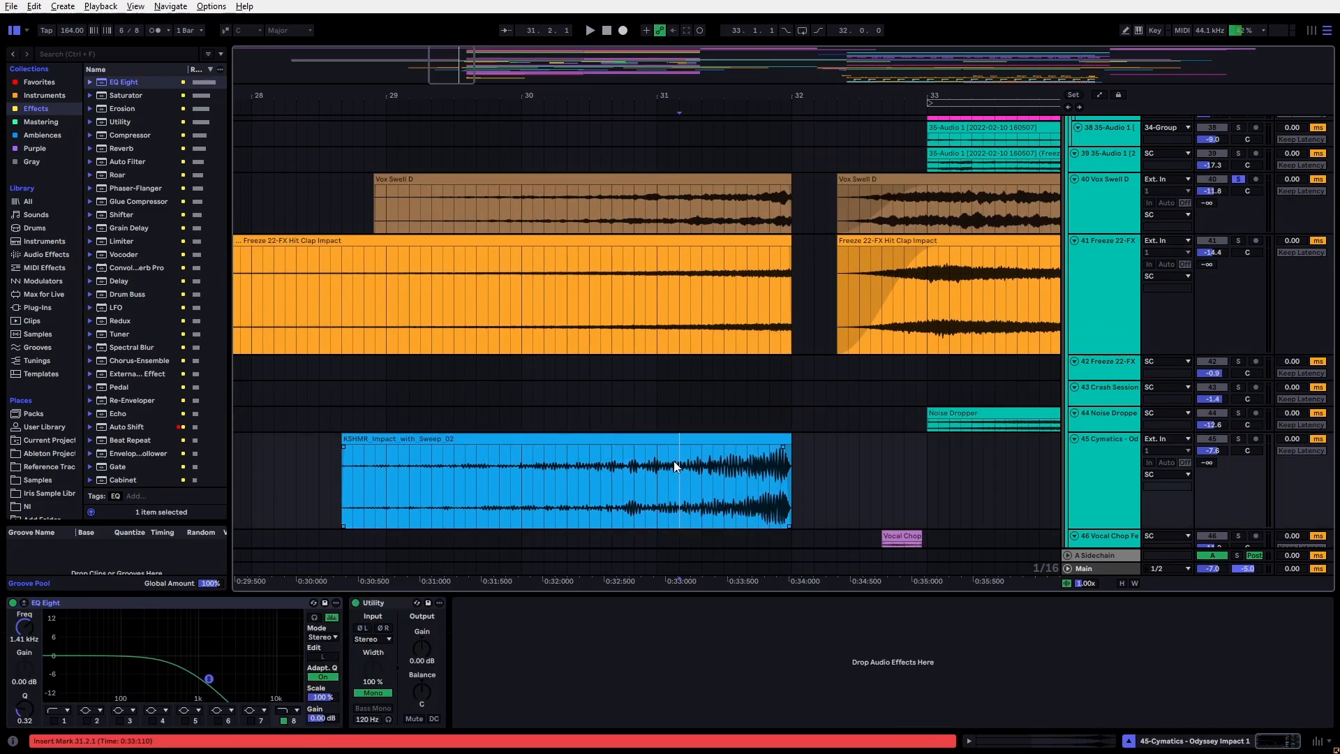
Step: Audition track 41's Freeze 22-FX Hit Clap Impact clip in solo from 31.2.1, then stop playback
{"action": "left_click", "coordinate": [677, 301]}
{"action": "key", "text": "space"}
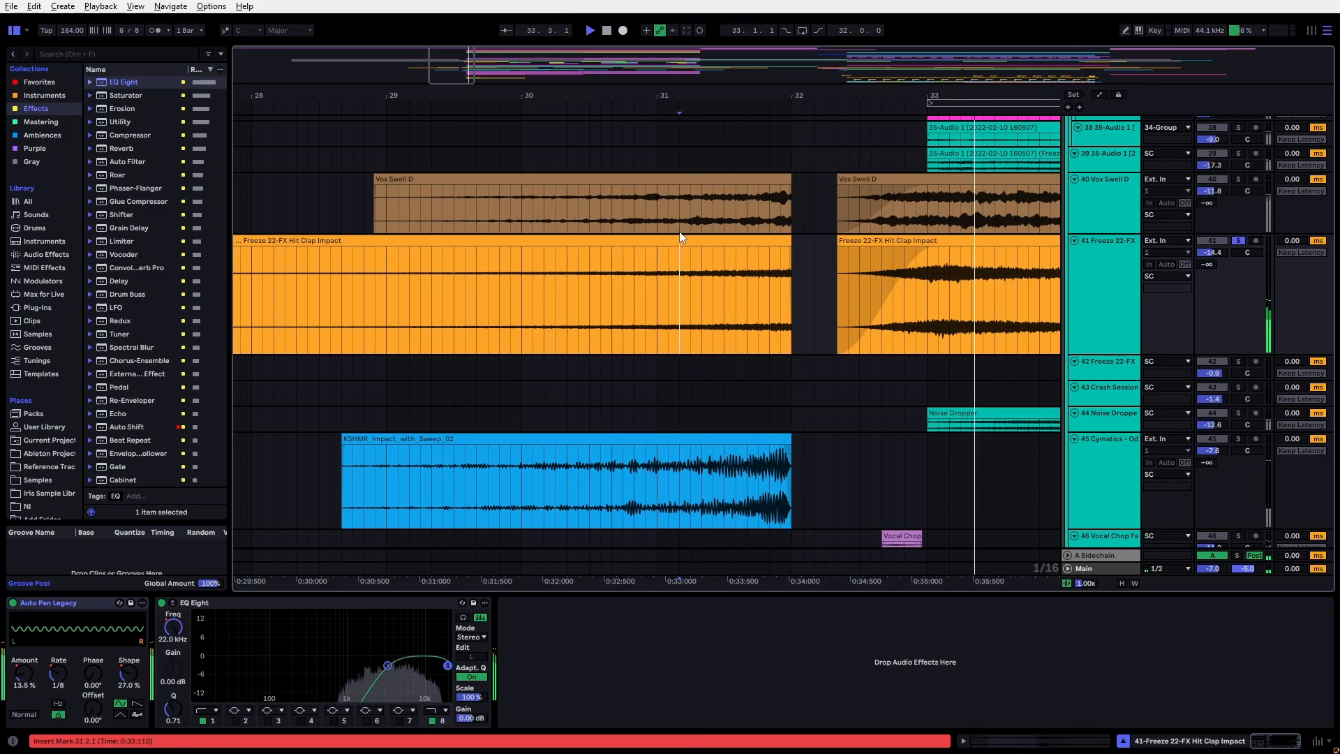
{"action": "key", "text": "space"}
Step: Audition the Vox Swell D clip on track 40 in solo from 30.4.1
{"action": "left_click", "coordinate": [634, 218]}
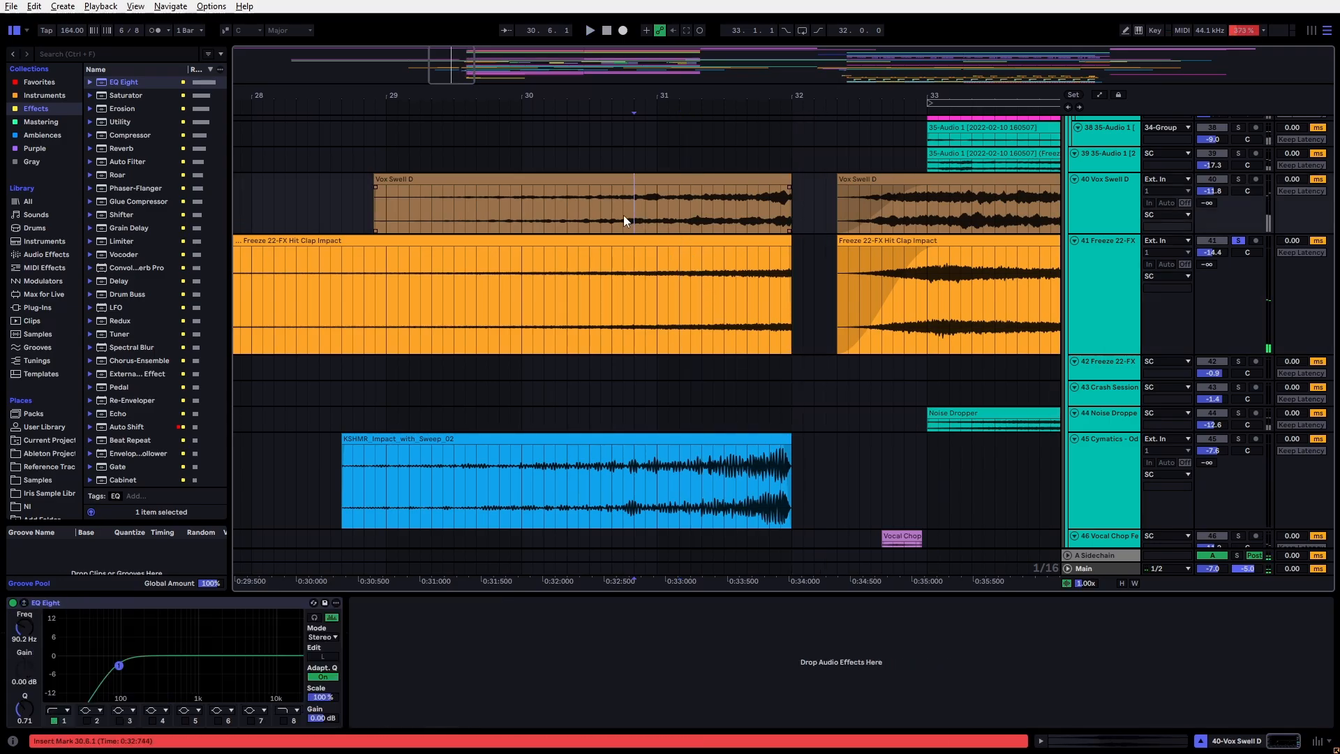
{"action": "left_click", "coordinate": [584, 213]}
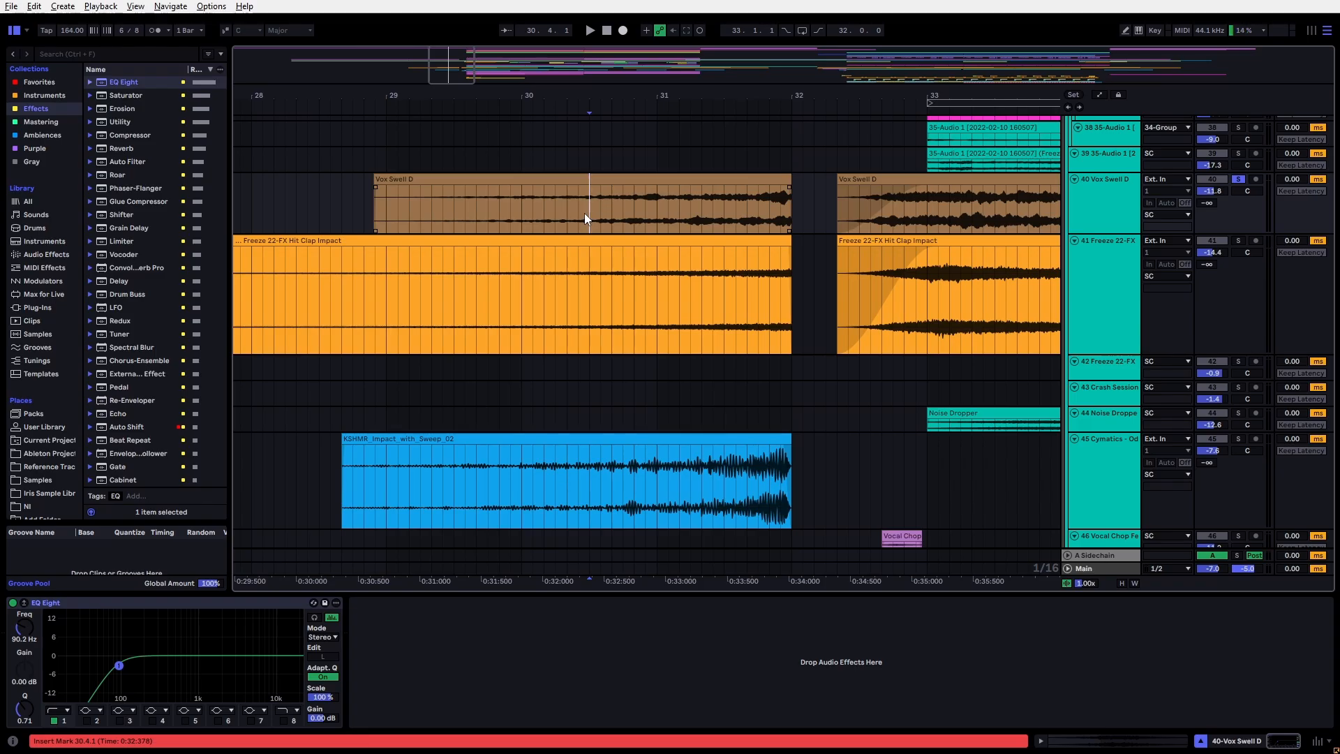
{"action": "key", "text": "space"}
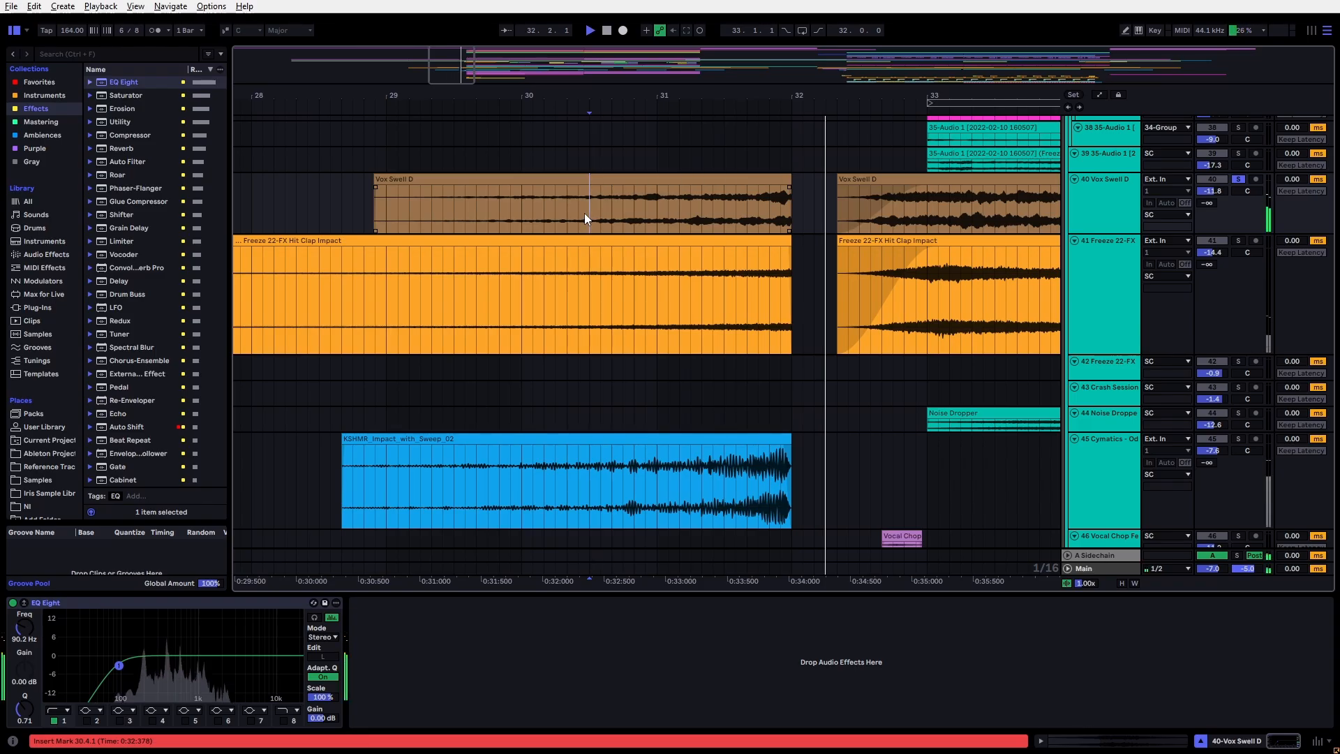
{"action": "key", "text": "space"}
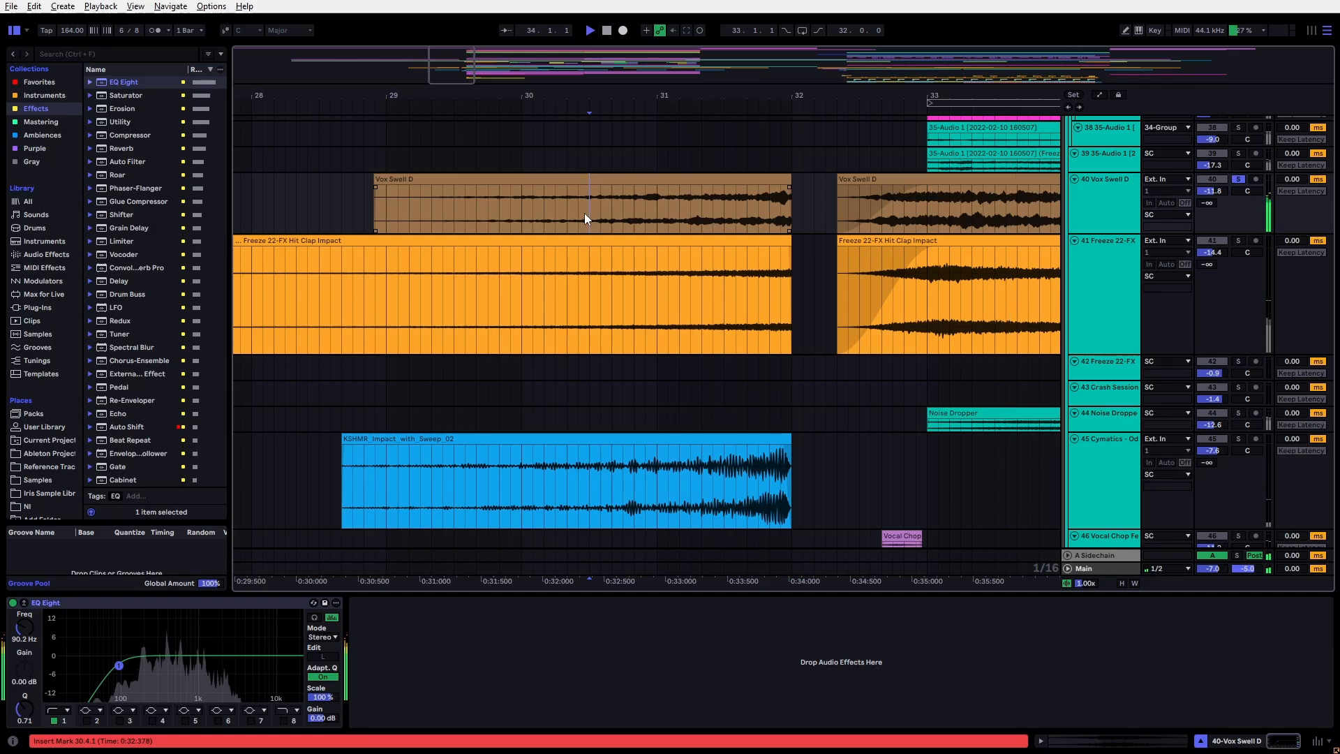
Step: Audition the KSHMR_Impact_with_Sweep_02 clip on track 45 in solo from its start at 28.5.1
{"action": "scroll", "coordinate": [649, 323], "scroll_direction": "down", "scroll_amount": 6}
{"action": "left_click", "coordinate": [521, 304]}
{"action": "left_click", "coordinate": [350, 303]}
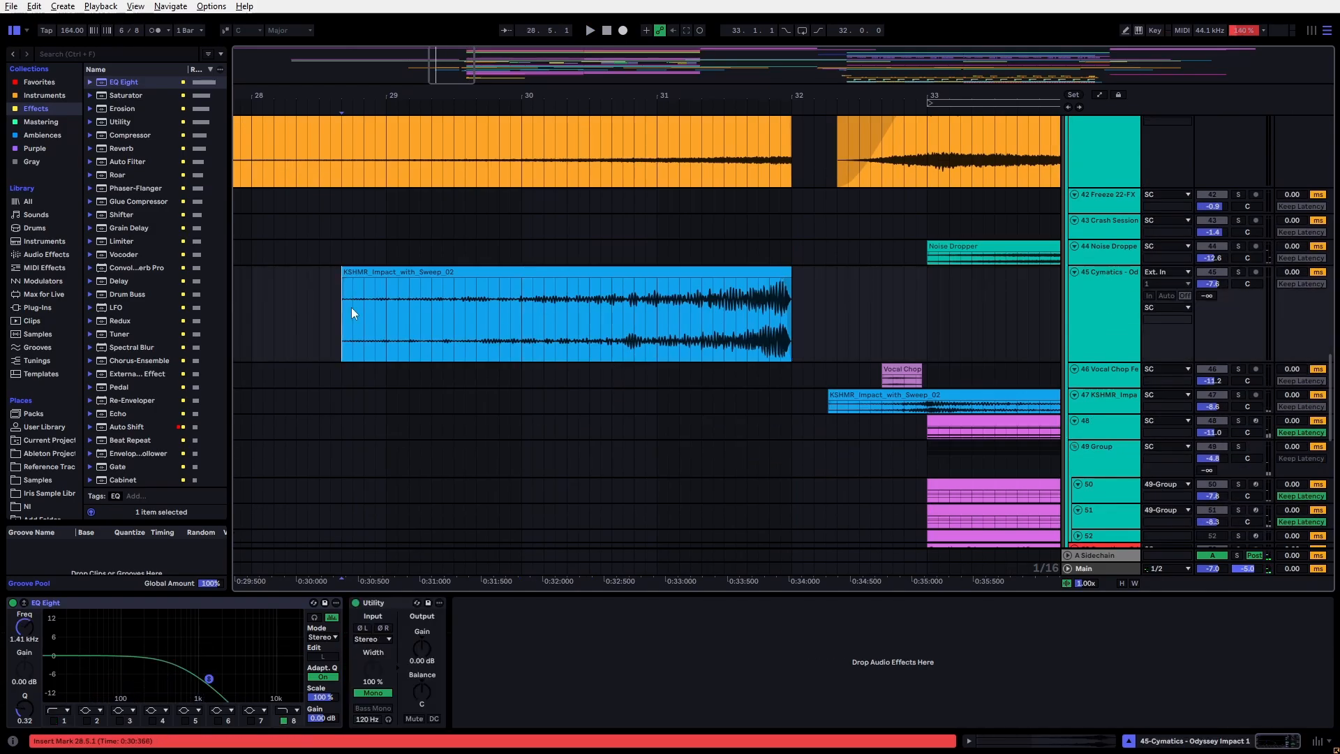
{"action": "left_click", "coordinate": [345, 305]}
{"action": "key", "text": "space"}
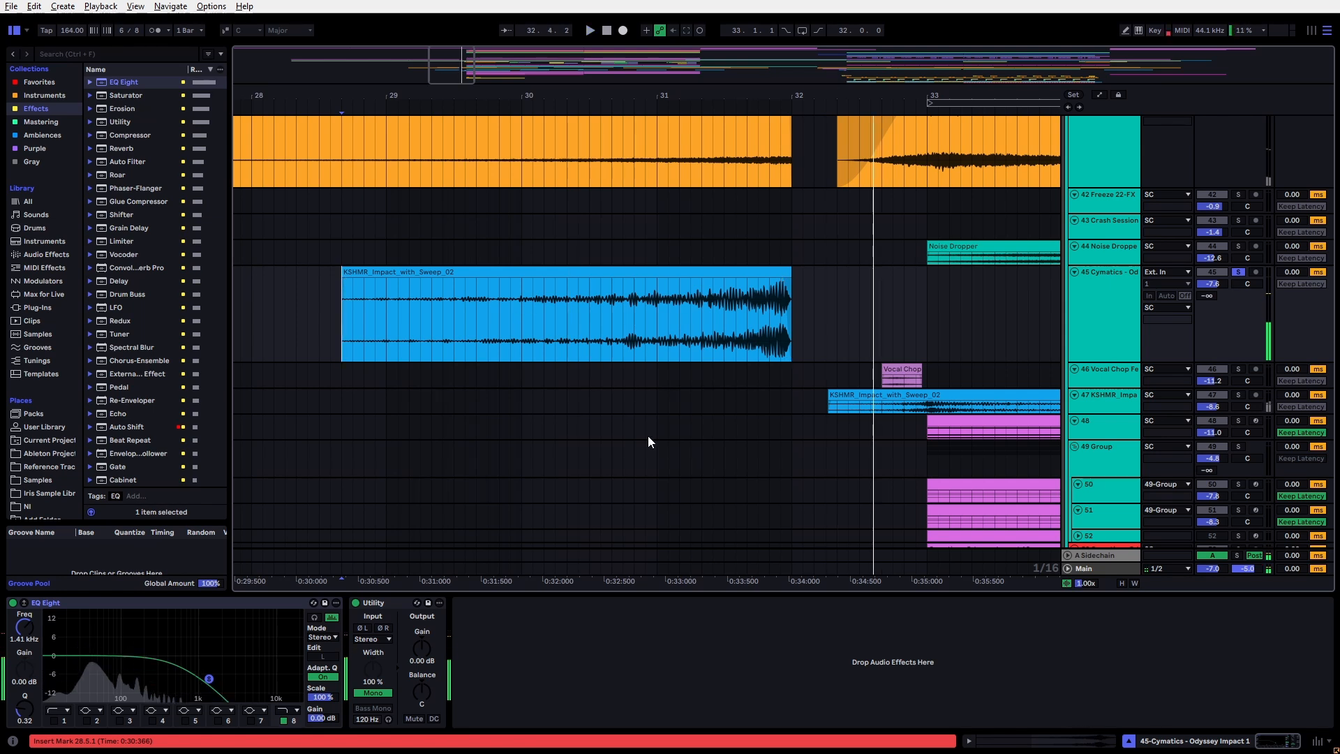
Step: Select and enlarge the Vocal Chop clip on track 46, and examine its effect chain through to the Compressor
{"action": "scroll", "coordinate": [755, 373], "scroll_direction": "down", "scroll_amount": 5}
{"action": "left_click", "coordinate": [897, 221]}
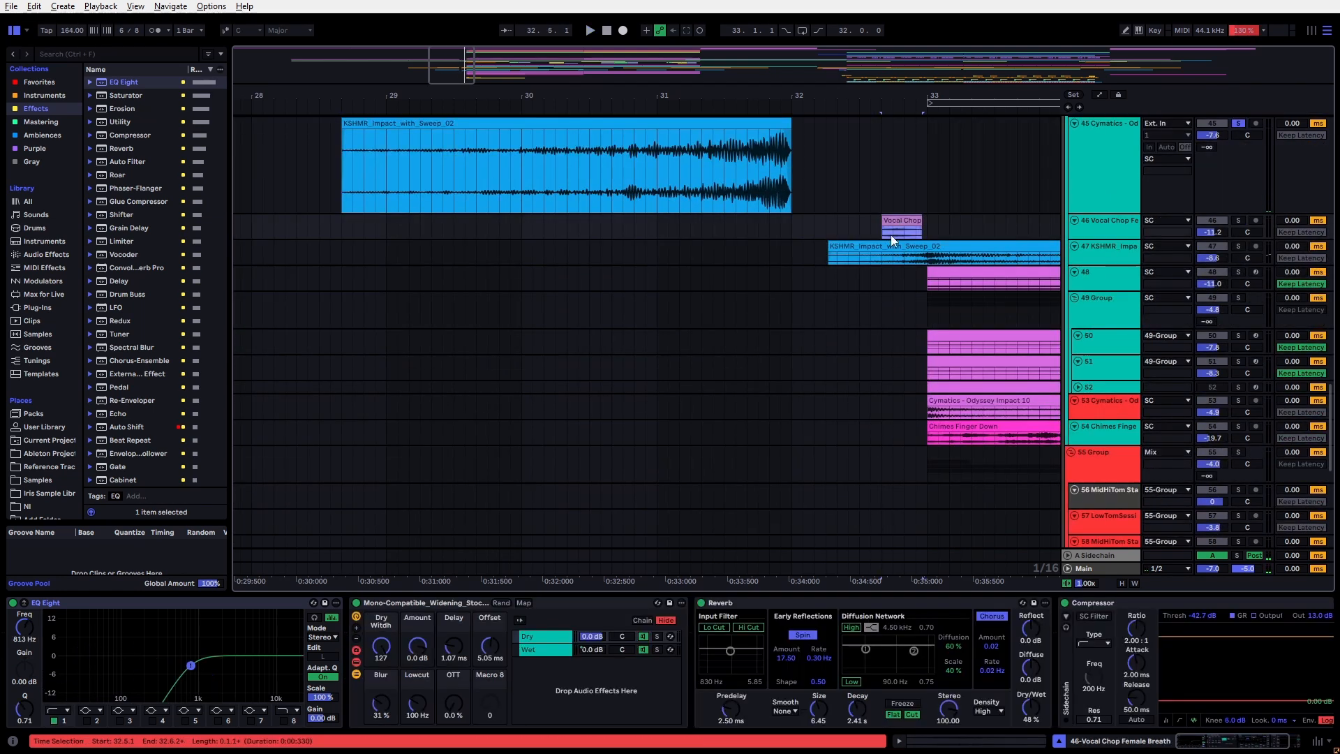
{"action": "scroll", "coordinate": [892, 232], "scroll_direction": "up", "scroll_amount": 4}
{"action": "left_click", "coordinate": [885, 244]}
{"action": "left_click", "coordinate": [897, 222]}
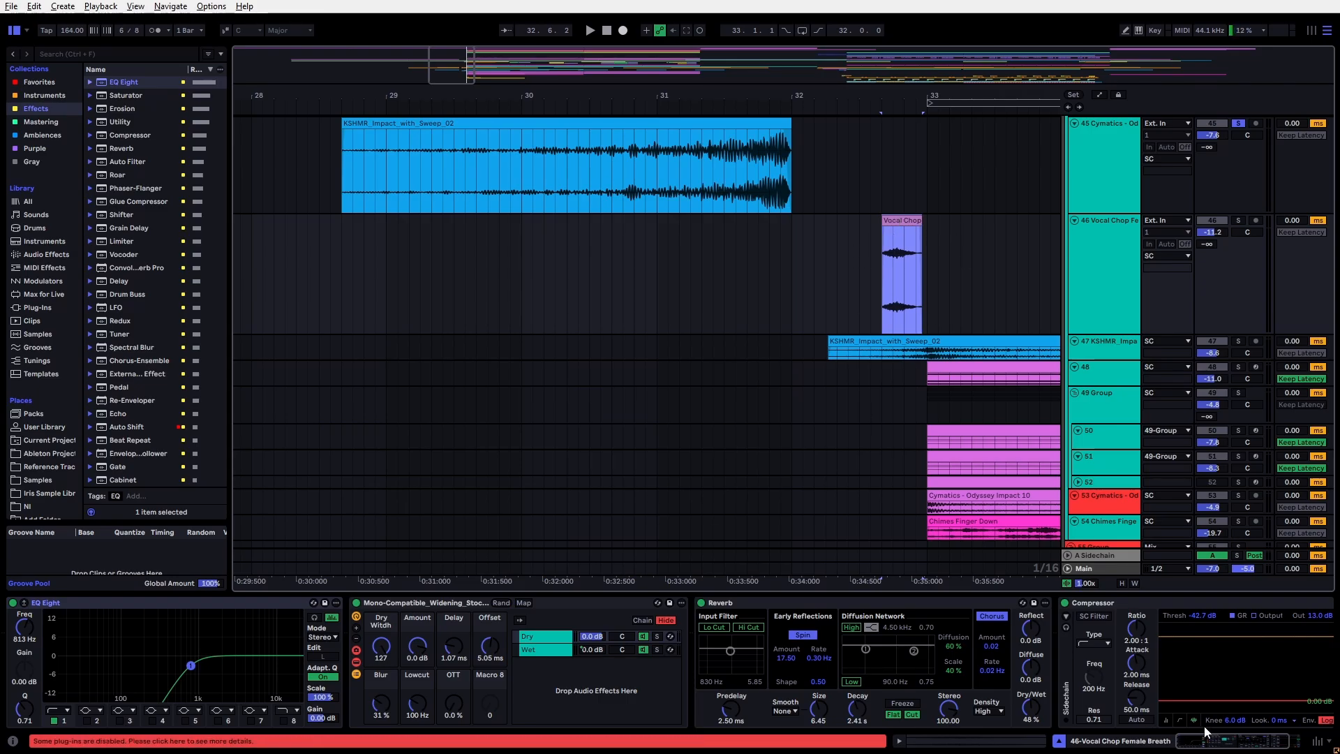
{"action": "left_click_drag", "start_coordinate": [1213, 740], "coordinate": [1230, 747]}
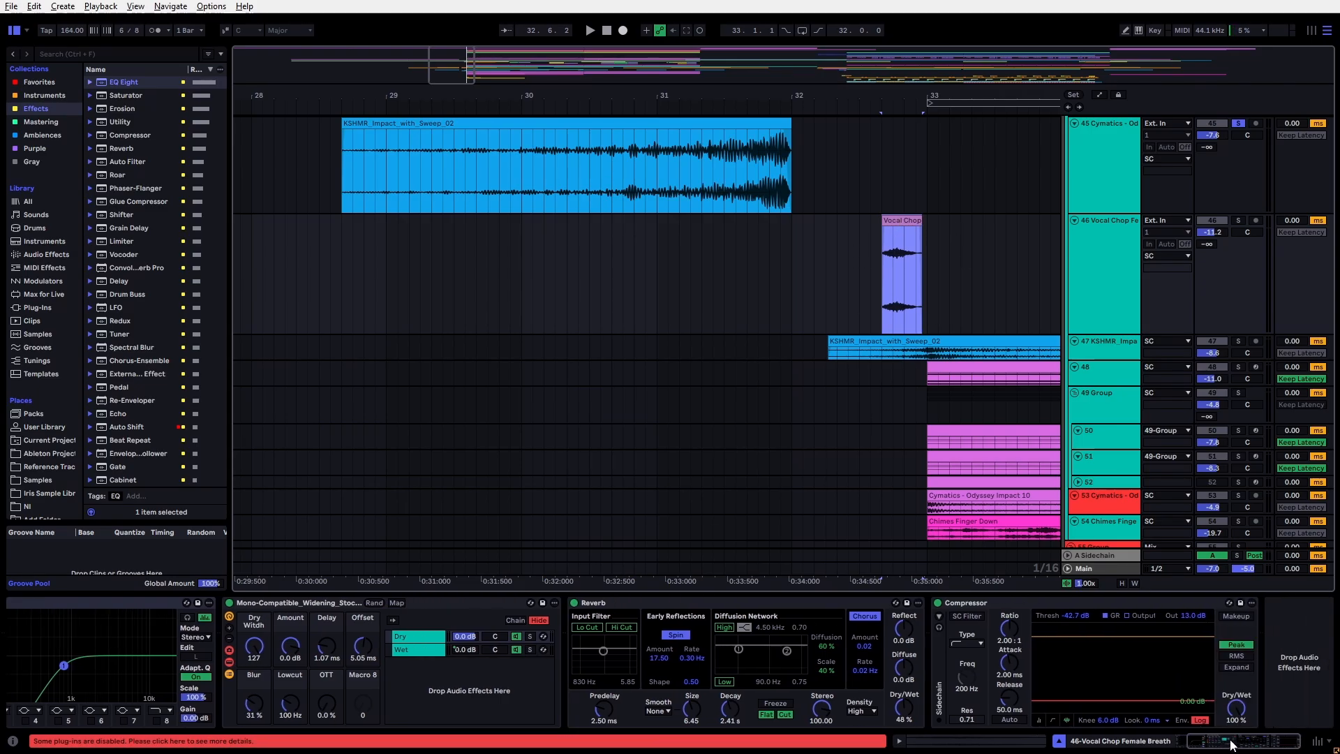
Step: Select the KSHMR_Impact_with_Sweep_02 clip on track 47, and return to the whole arrangement at the uppermost tracks
{"action": "left_click", "coordinate": [938, 355]}
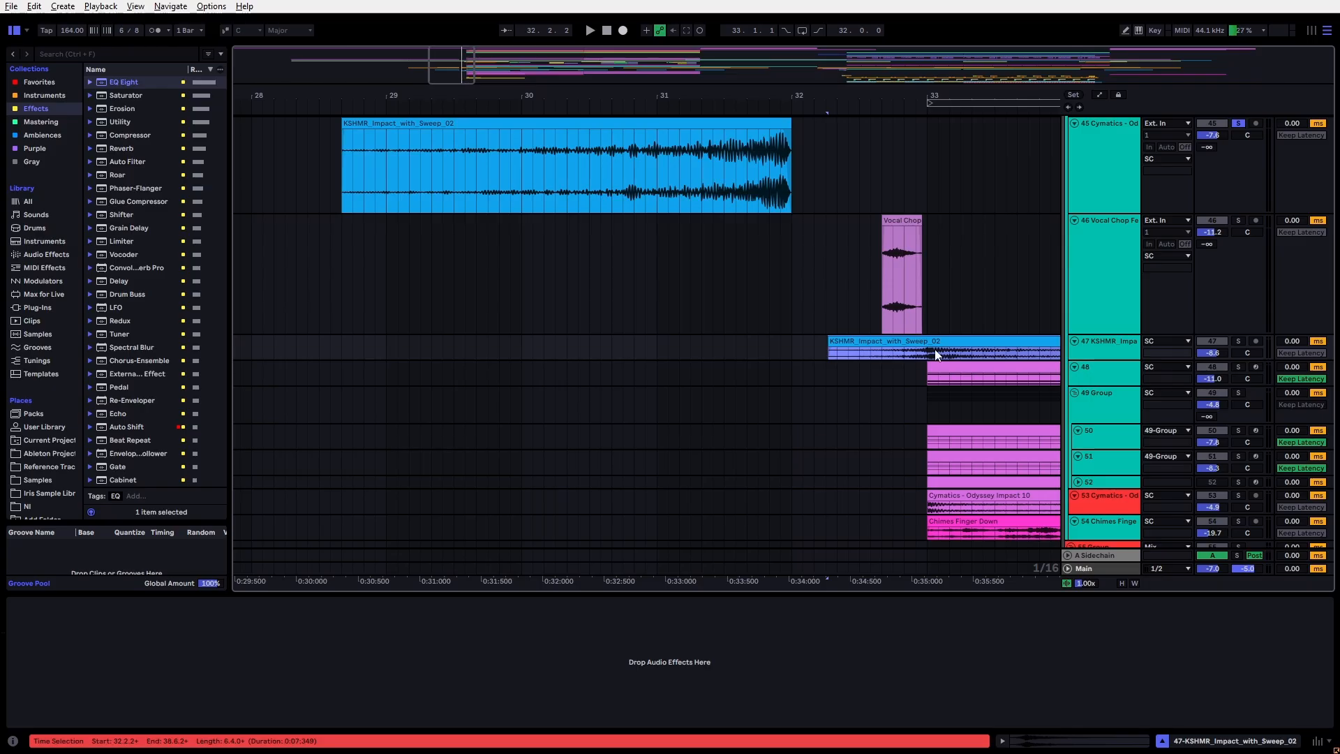
{"action": "scroll", "coordinate": [937, 354], "scroll_direction": "down", "scroll_amount": 3}
{"action": "scroll", "coordinate": [929, 372], "scroll_direction": "up", "scroll_amount": 5}
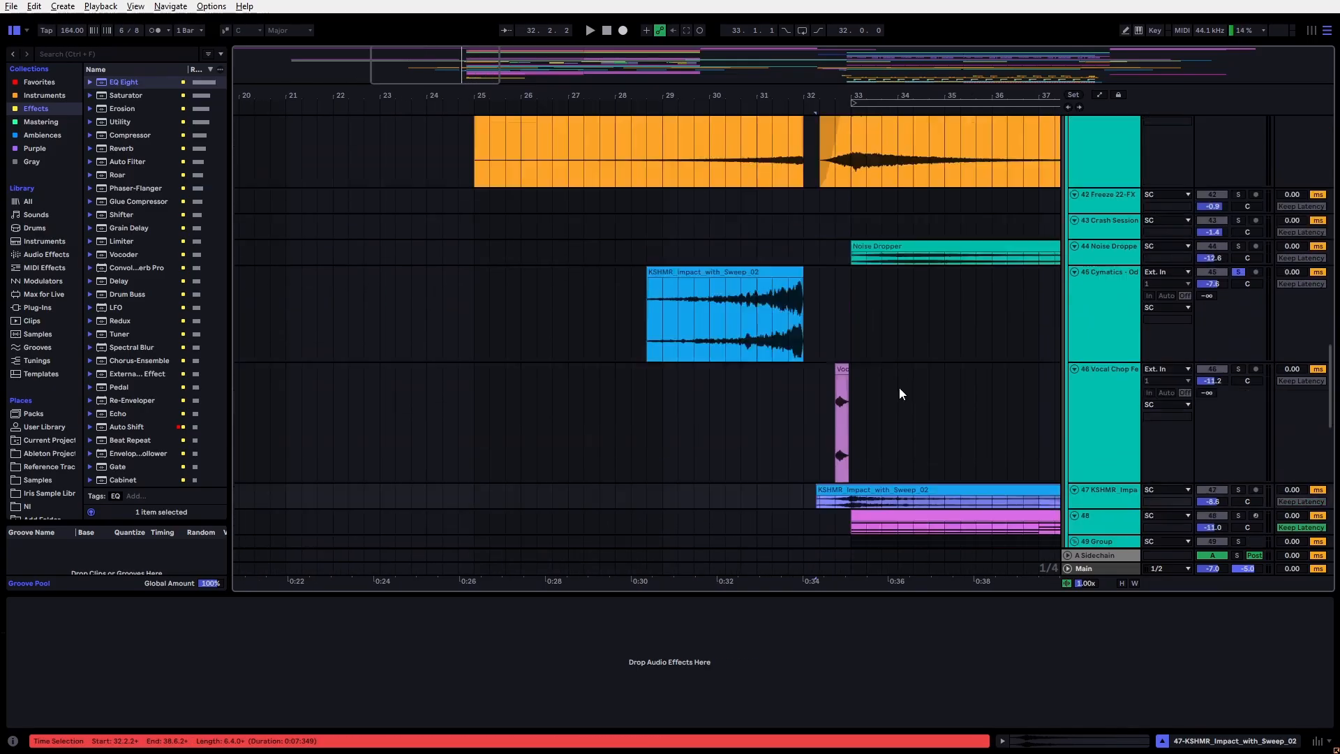
{"action": "scroll", "coordinate": [899, 393], "scroll_direction": "up", "scroll_amount": 10}
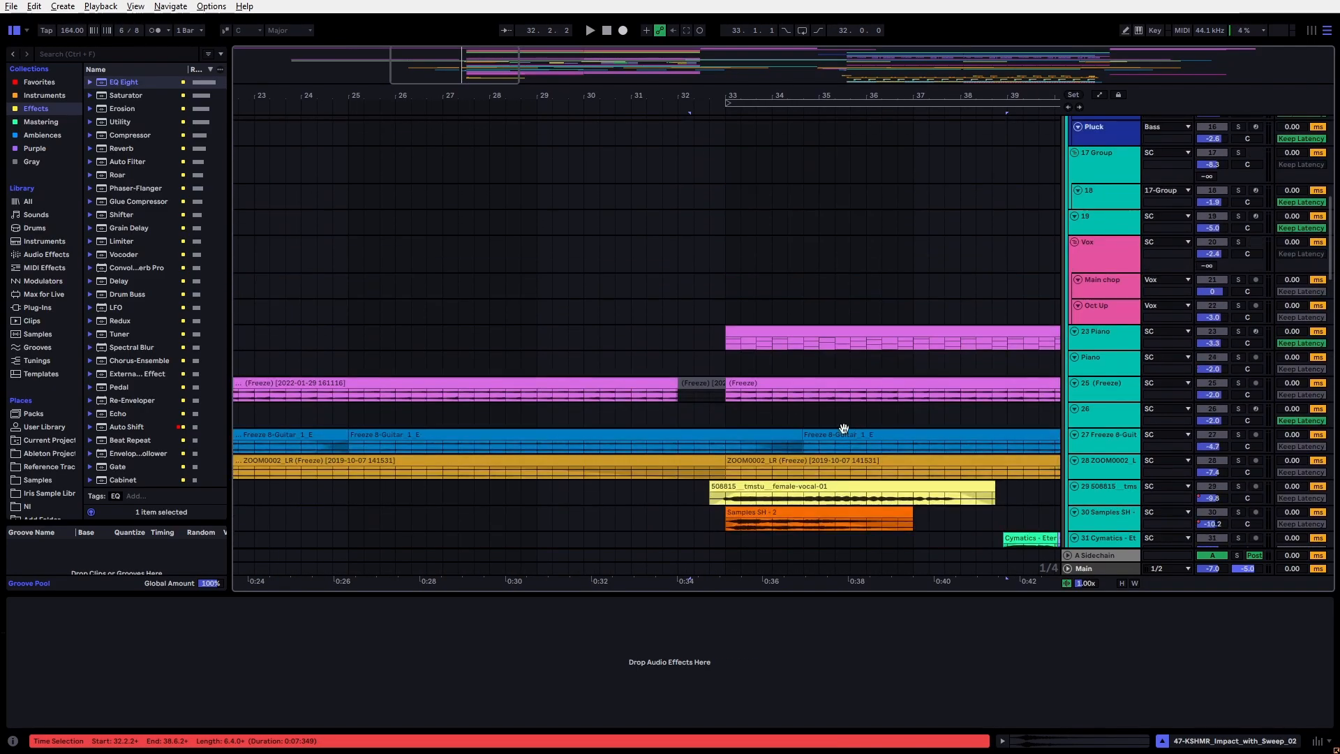
{"action": "scroll", "coordinate": [833, 465], "scroll_direction": "up", "scroll_amount": 8}
{"action": "scroll", "coordinate": [756, 337], "scroll_direction": "down", "scroll_amount": 5}
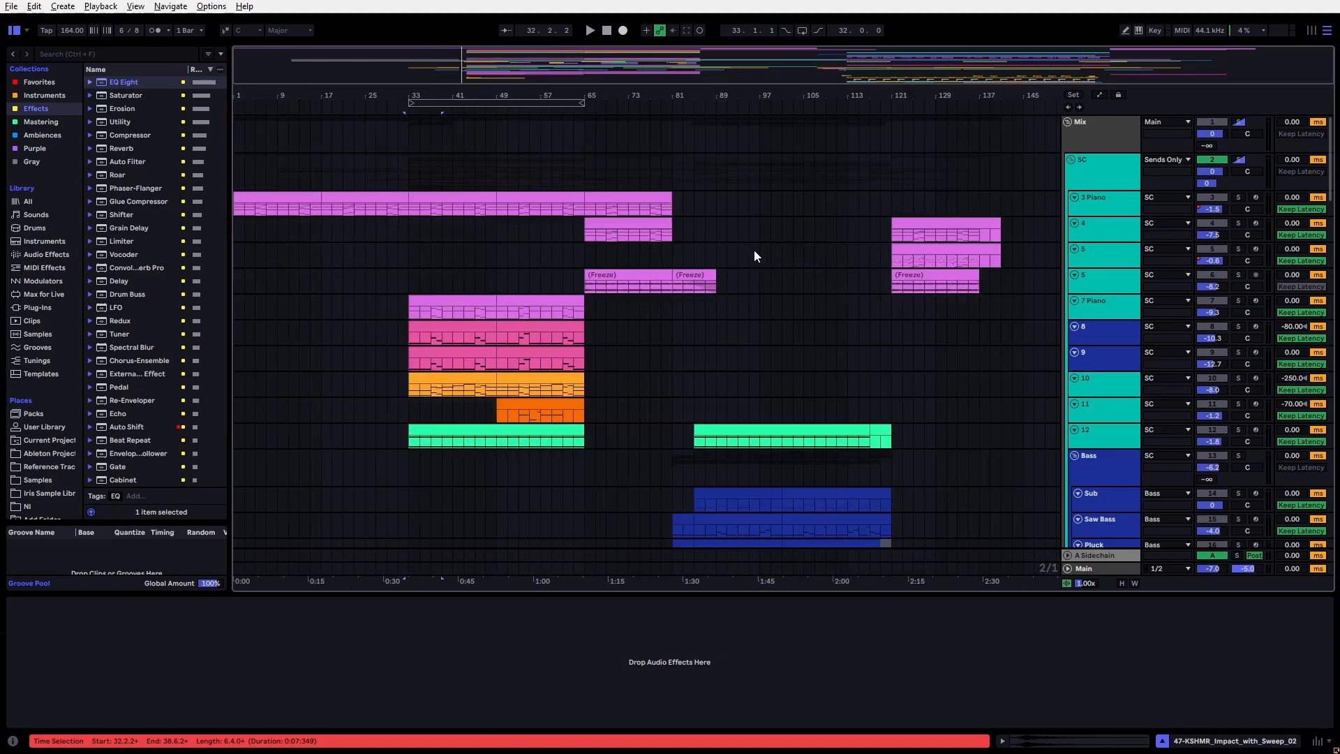
Step: Mark 33.1.1 to 49.1.1 on 3 Piano and select the first 7 Piano clip, enlarging it to show its notes
{"action": "left_click_drag", "start_coordinate": [459, 199], "coordinate": [409, 209]}
{"action": "scroll", "coordinate": [448, 300], "scroll_direction": "down", "scroll_amount": 1}
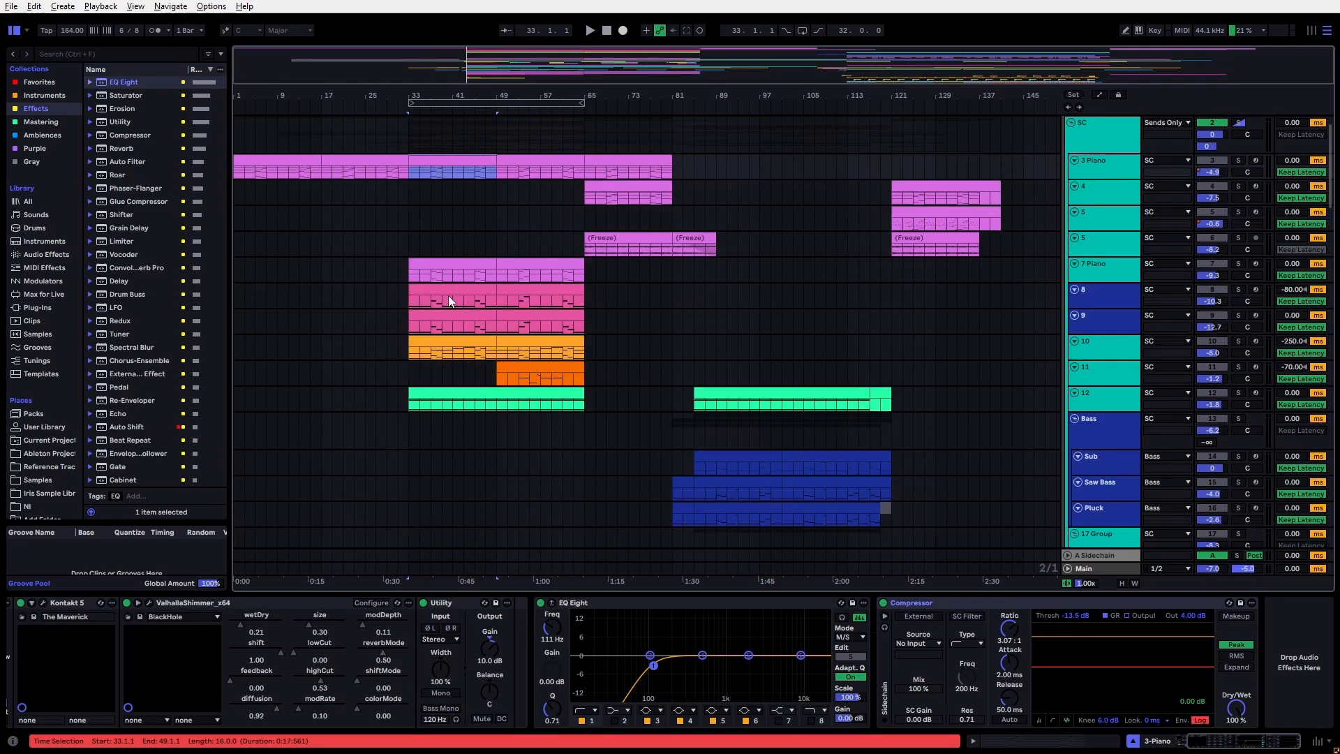
{"action": "left_click", "coordinate": [437, 267]}
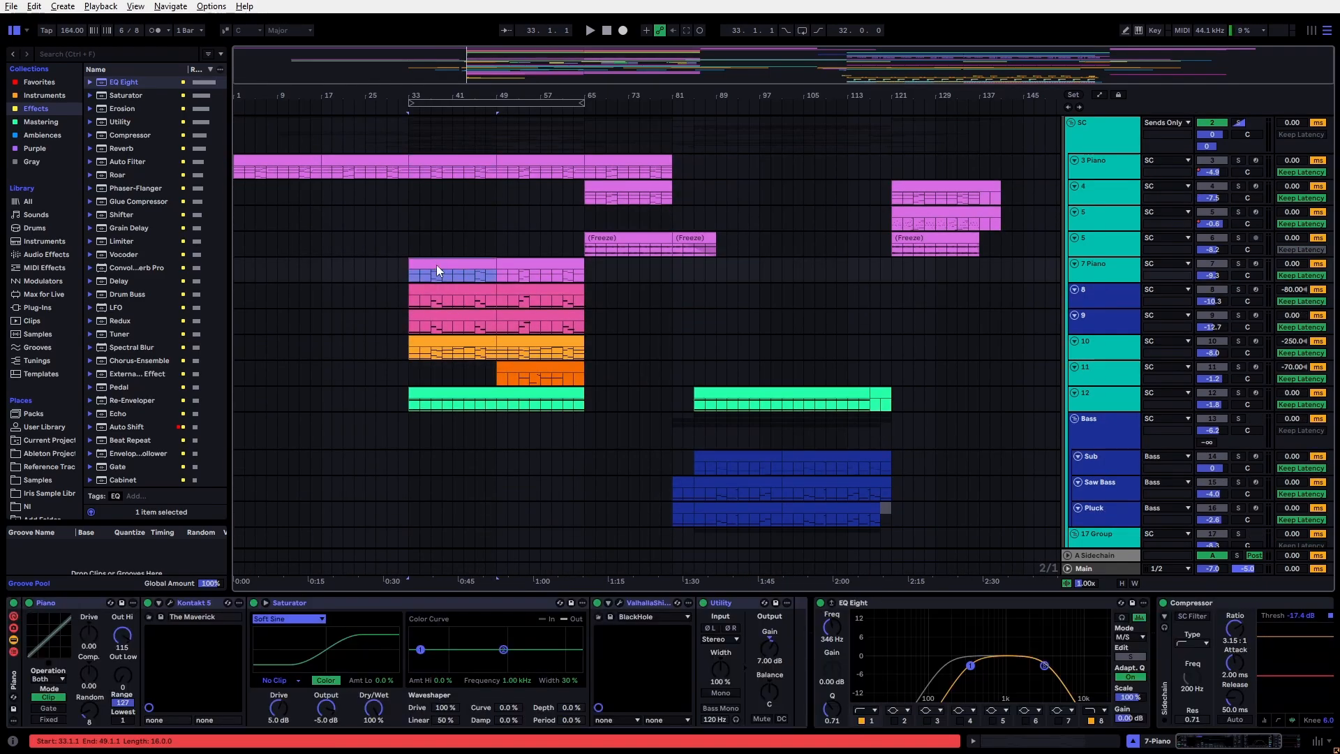
{"action": "key", "text": "z"}
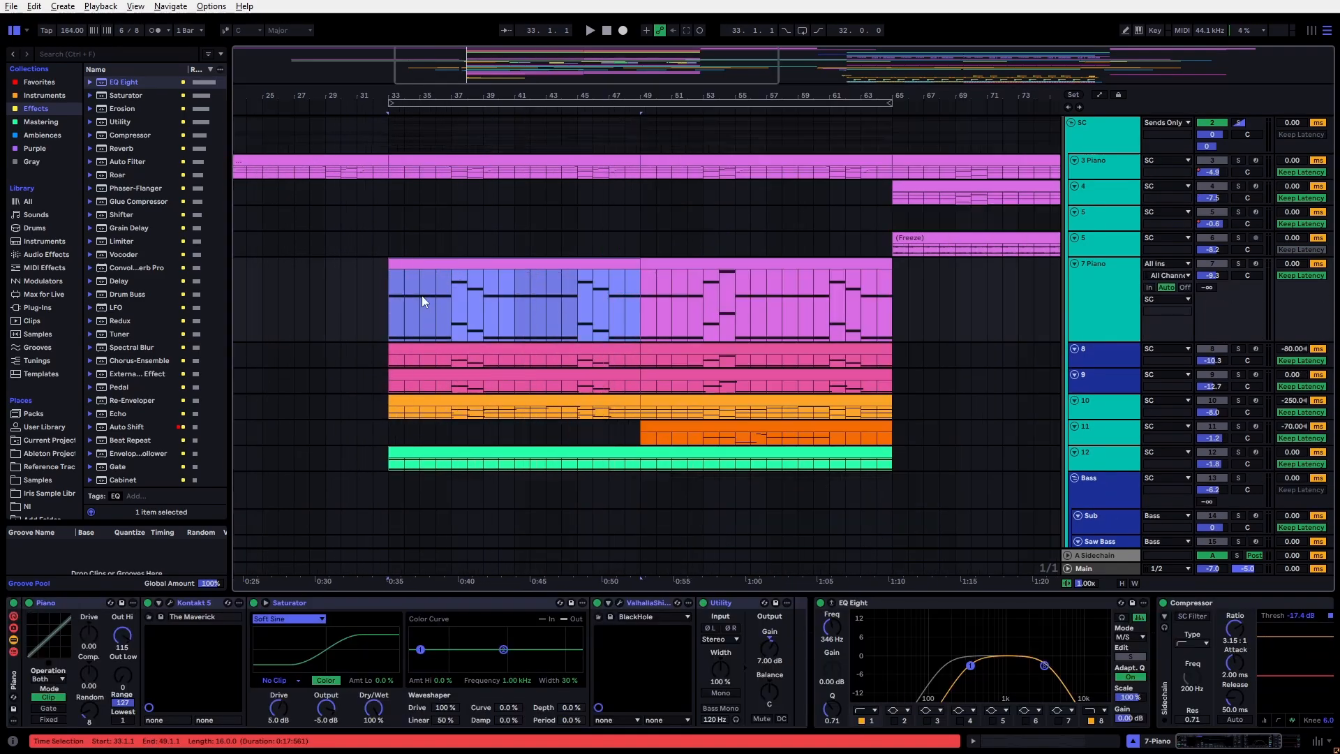
{"action": "left_click", "coordinate": [1134, 307]}
{"action": "left_click", "coordinate": [393, 321]}
Step: View the devices of track 8 and enlarge tracks 8 and 9 to show their notes
{"action": "left_click", "coordinate": [1081, 361]}
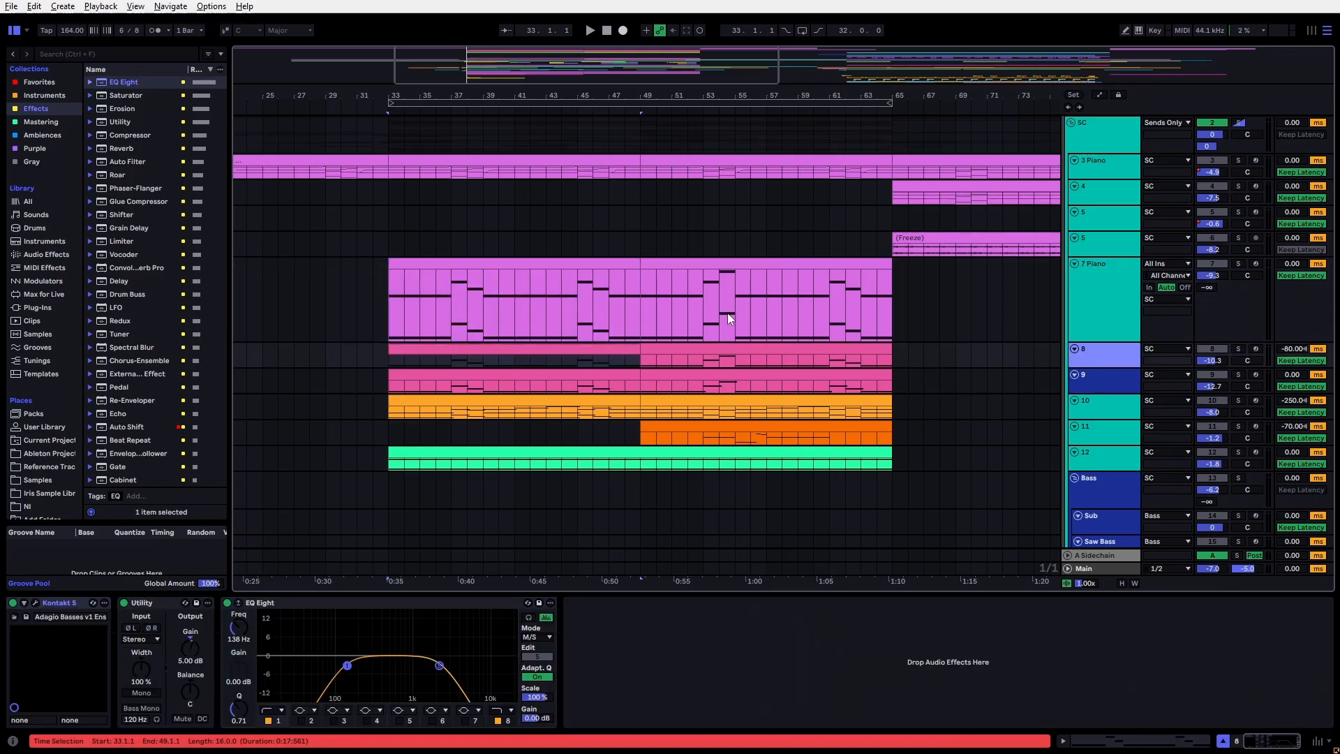
{"action": "scroll", "coordinate": [466, 356], "scroll_direction": "up", "scroll_amount": 3}
{"action": "scroll", "coordinate": [488, 421], "scroll_direction": "up", "scroll_amount": 2}
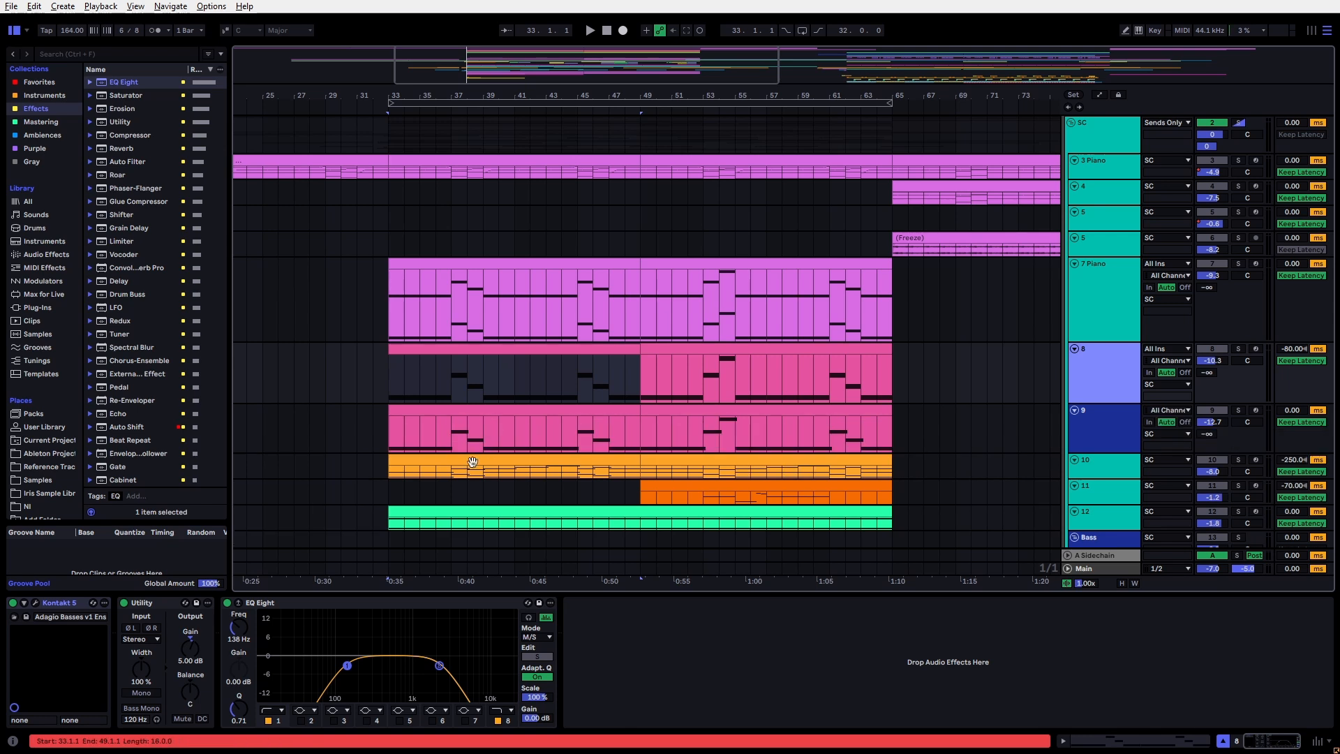
Step: Place the insert marker at 33.1.1 on 7 Piano, and look over the layers down to track 40 and back
{"action": "left_click", "coordinate": [470, 460]}
{"action": "left_click", "coordinate": [508, 321]}
{"action": "scroll", "coordinate": [508, 324], "scroll_direction": "down", "scroll_amount": 3}
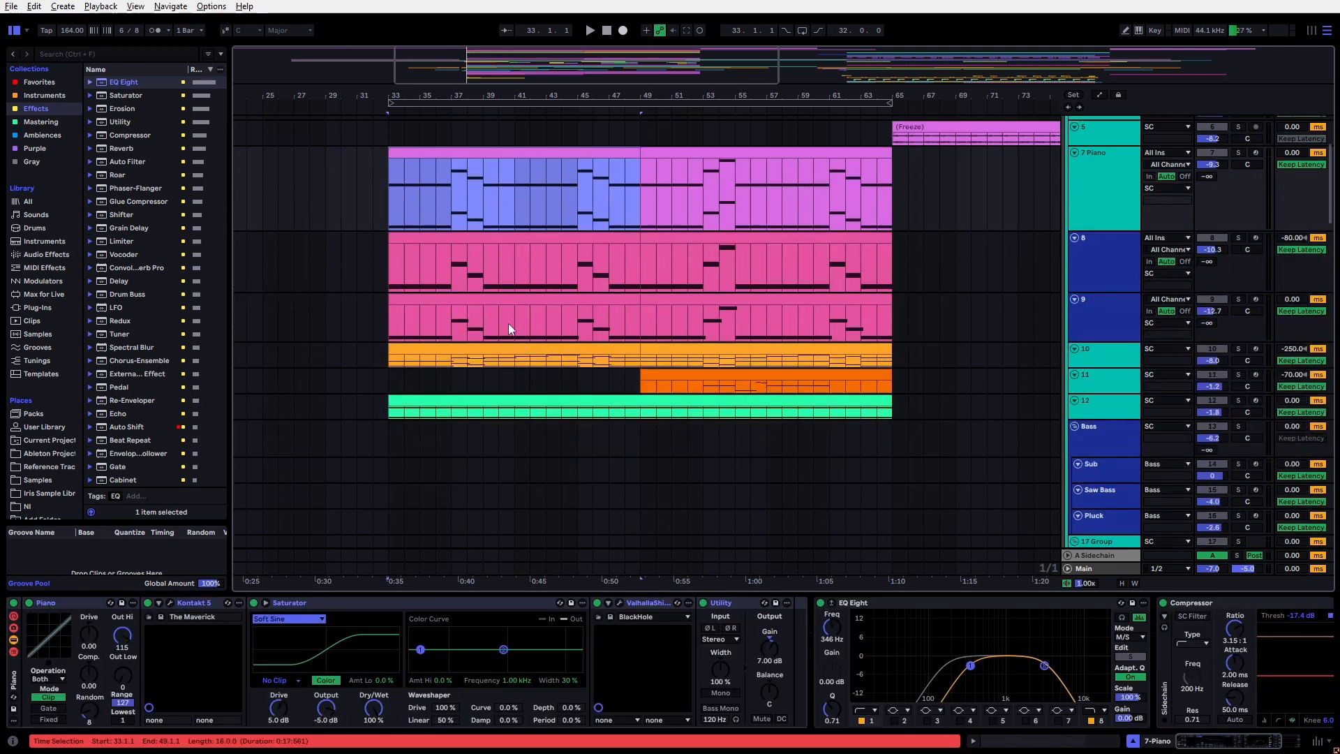
{"action": "left_click", "coordinate": [388, 183]}
{"action": "scroll", "coordinate": [420, 325], "scroll_direction": "down", "scroll_amount": 3}
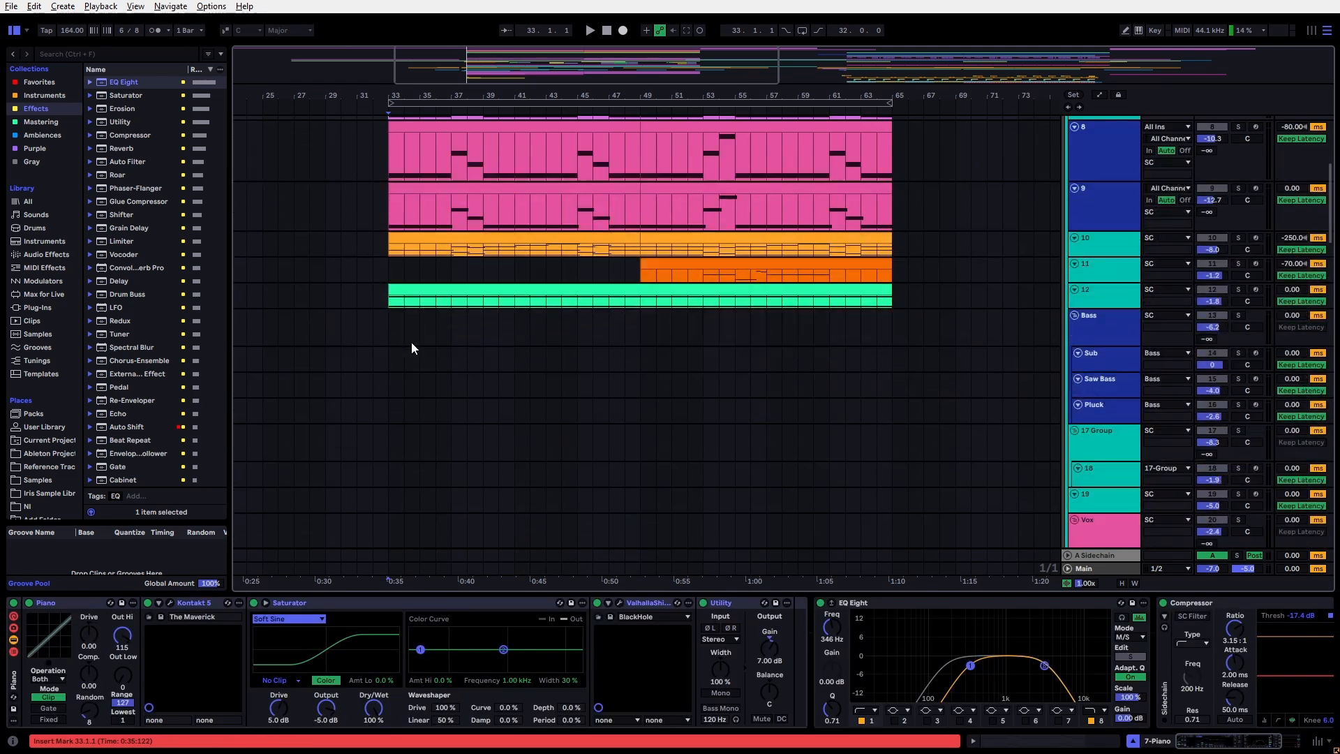
{"action": "scroll", "coordinate": [425, 311], "scroll_direction": "up", "scroll_amount": 3}
{"action": "scroll", "coordinate": [422, 338], "scroll_direction": "down", "scroll_amount": 7}
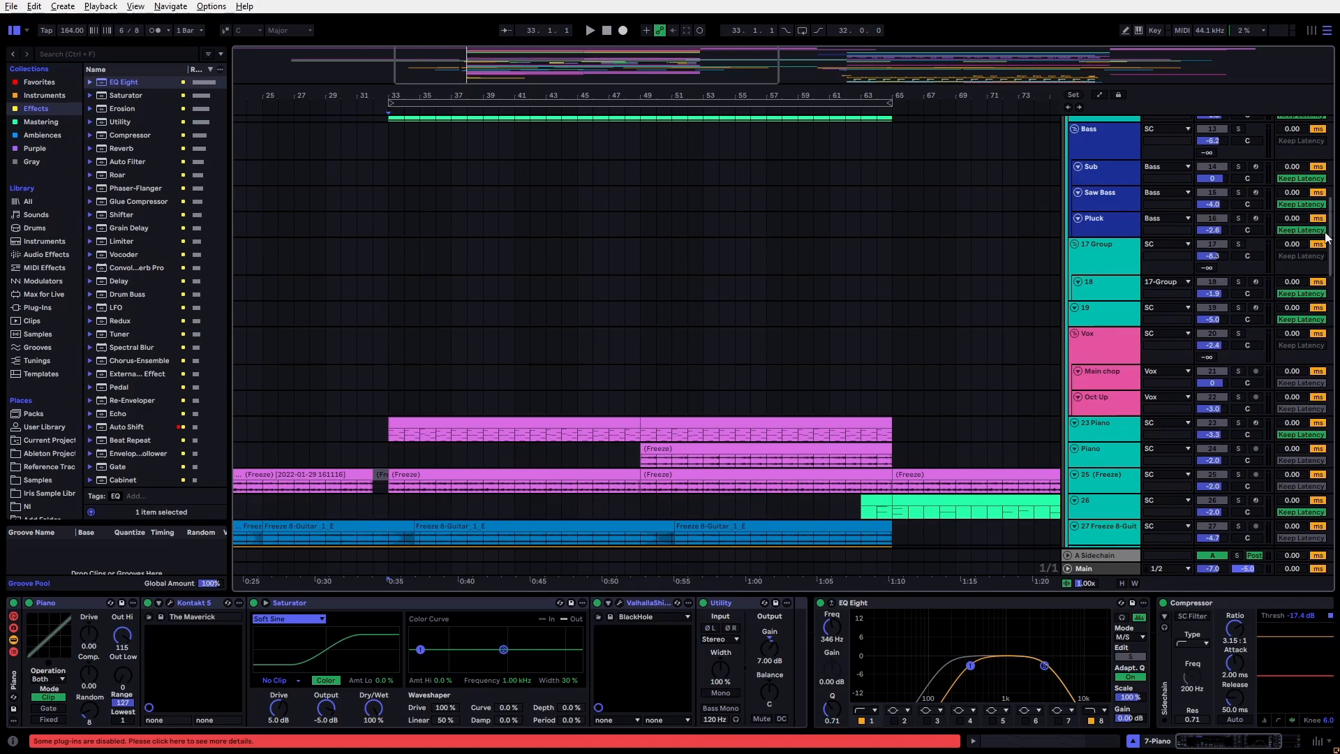
{"action": "left_click_drag", "start_coordinate": [1326, 251], "coordinate": [1324, 326]}
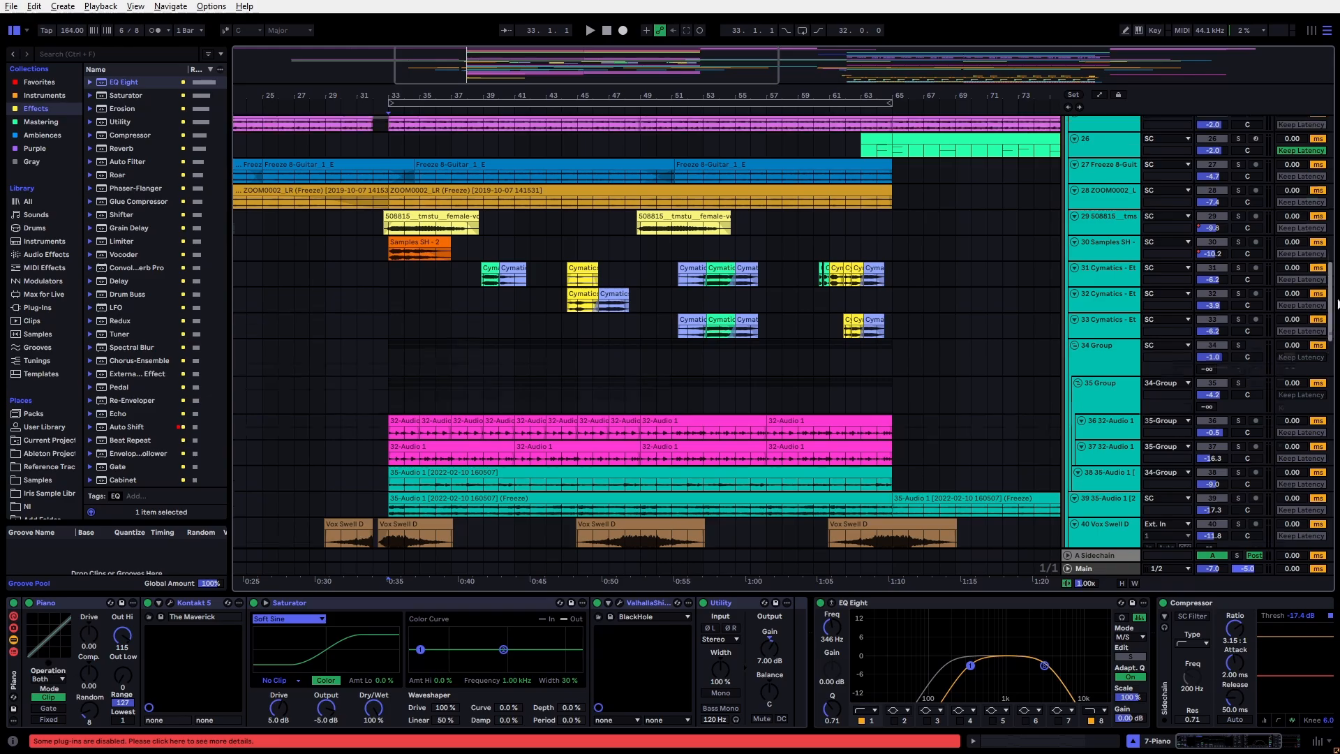
{"action": "scroll", "coordinate": [630, 195], "scroll_direction": "up", "scroll_amount": 15}
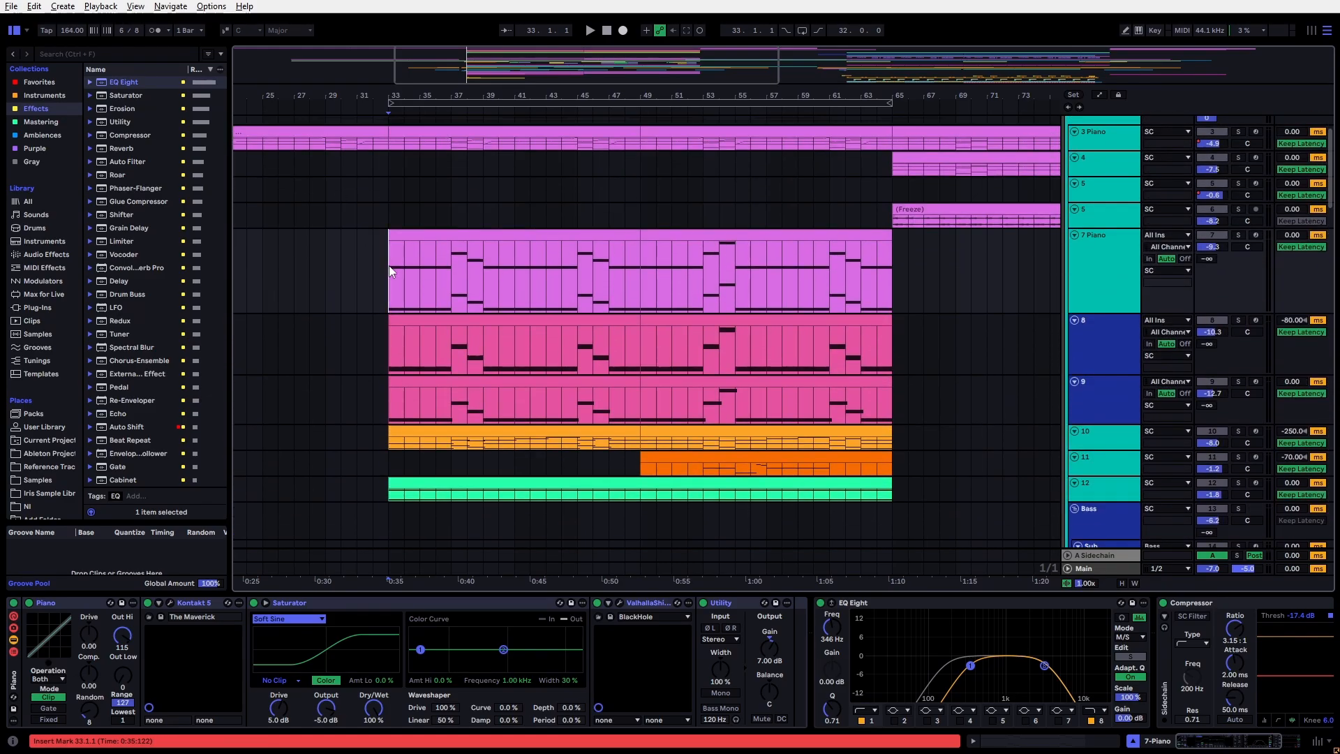
Step: Audition the first 7 Piano clip in solo and examine its device chain from Kontakt 5 and Saturator to the Compressor
{"action": "left_click", "coordinate": [415, 236]}
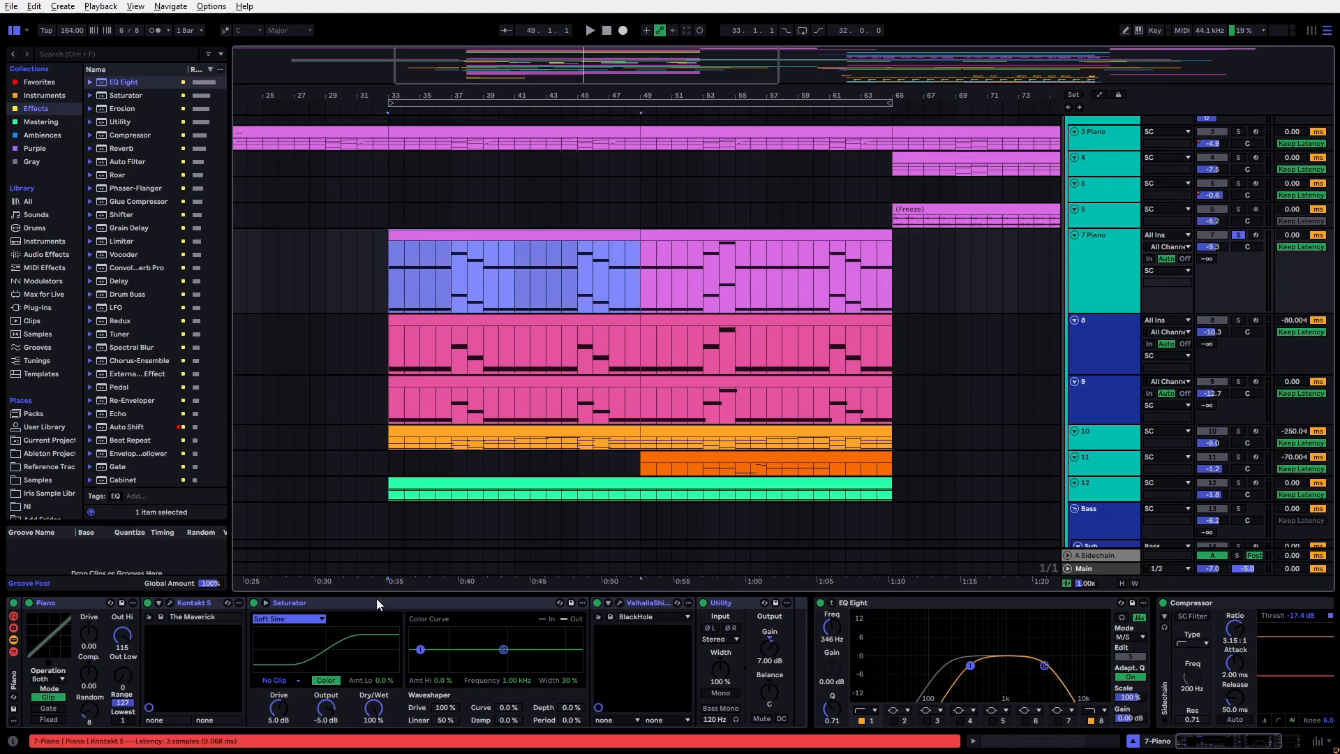
{"action": "left_click", "coordinate": [311, 605]}
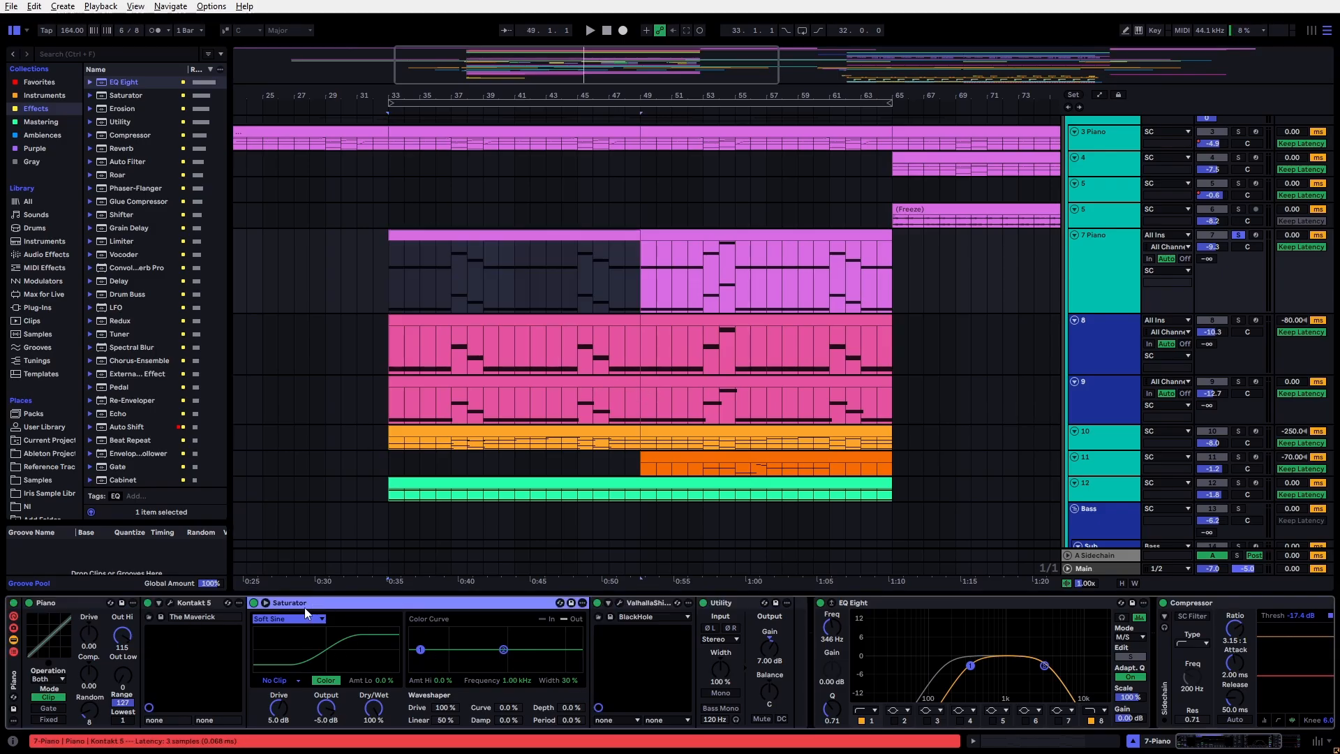
{"action": "left_click_drag", "start_coordinate": [1216, 749], "coordinate": [1226, 748]}
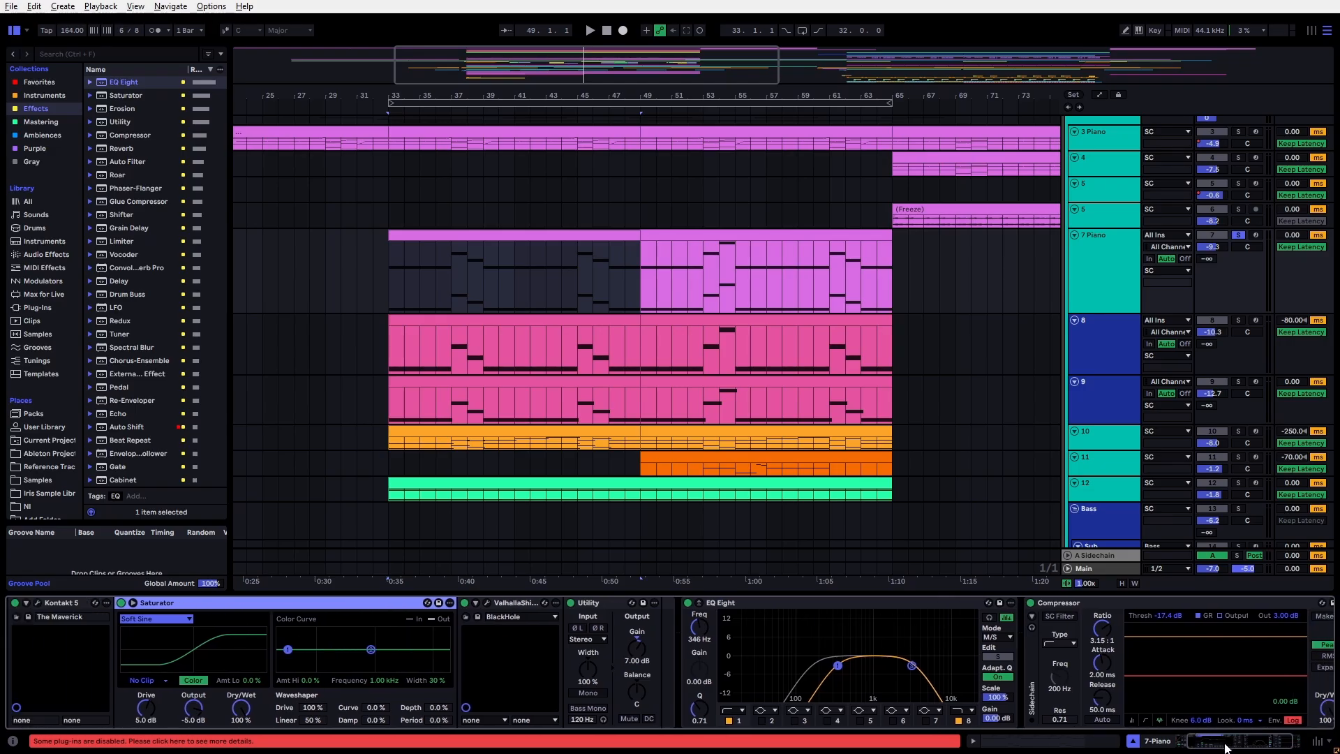
Step: Examine the 7 Piano chain's EQ Eight, including its high-cut band 8, through to the Compressor at the end
{"action": "left_click", "coordinate": [844, 604]}
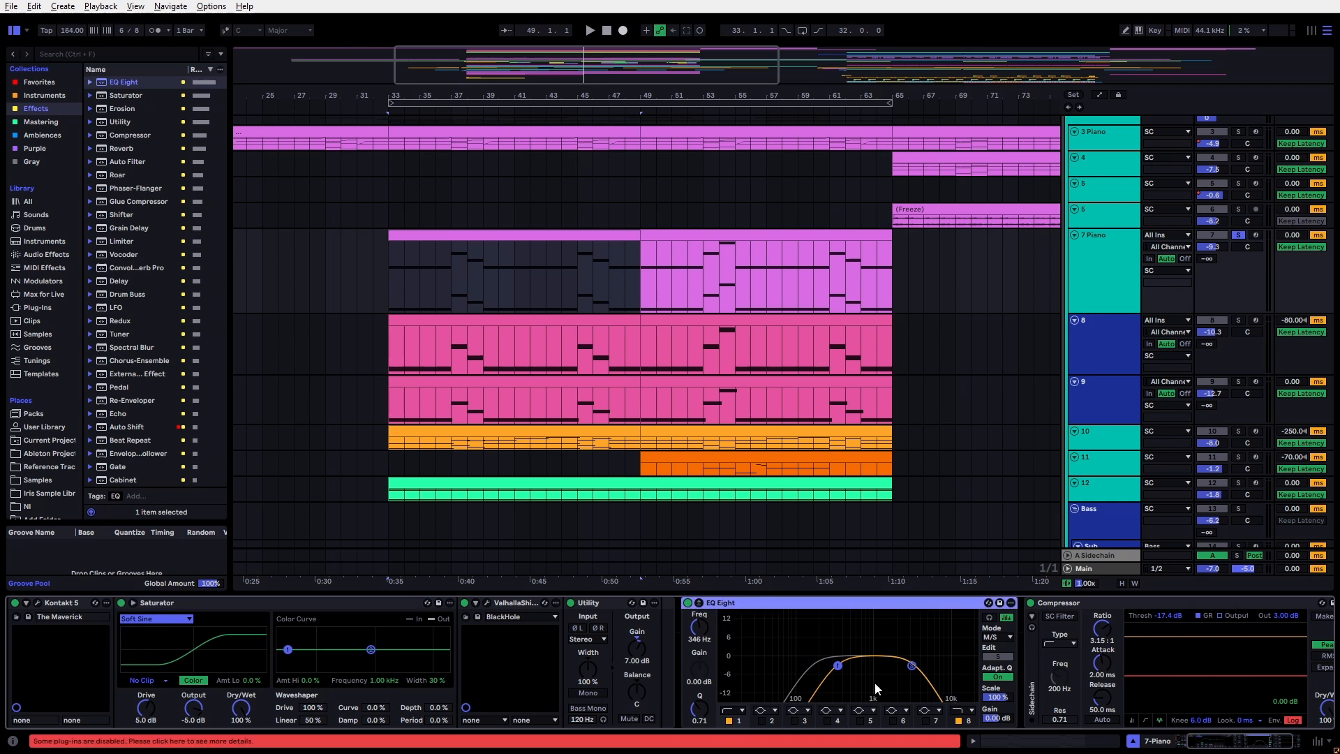
{"action": "mouse_move", "coordinate": [1209, 746]}
{"action": "left_mouse_down"}
{"action": "mouse_move", "coordinate": [1182, 746]}
{"action": "mouse_move", "coordinate": [1234, 745]}
{"action": "left_mouse_up"}
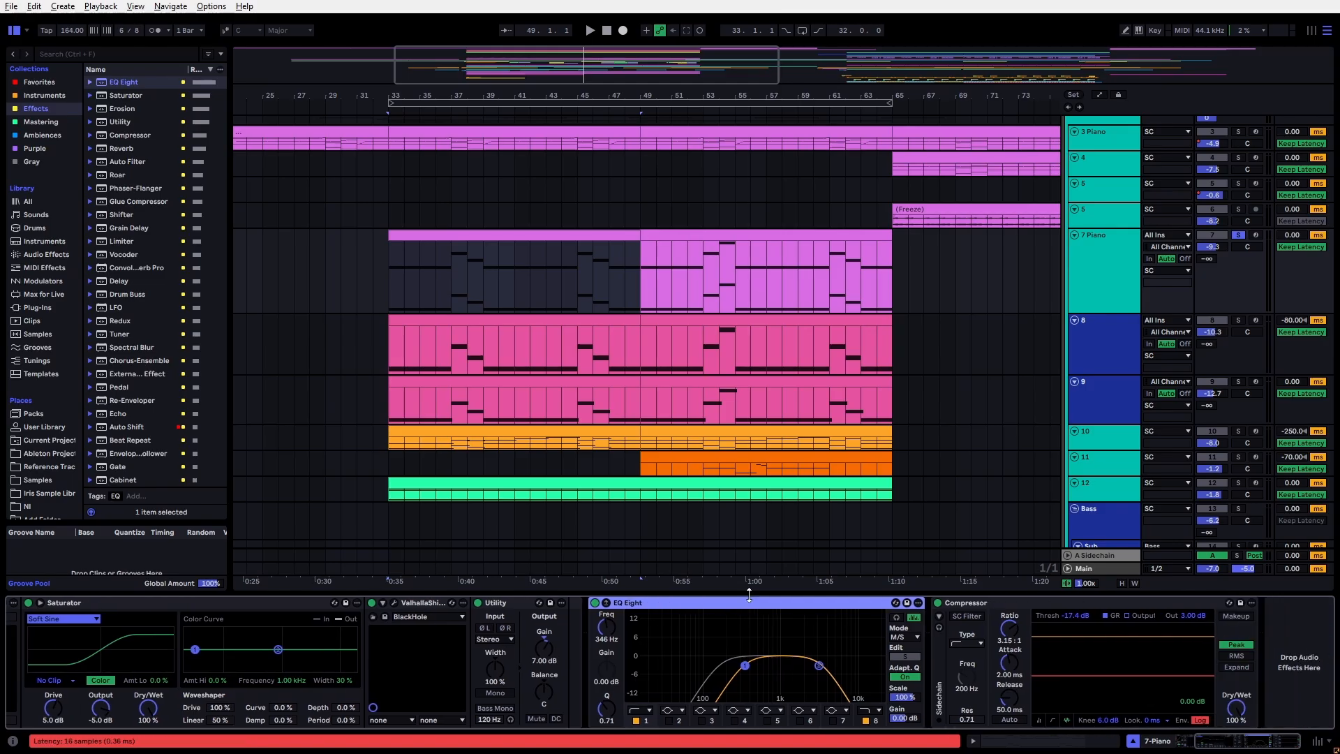
{"action": "left_click", "coordinate": [865, 726]}
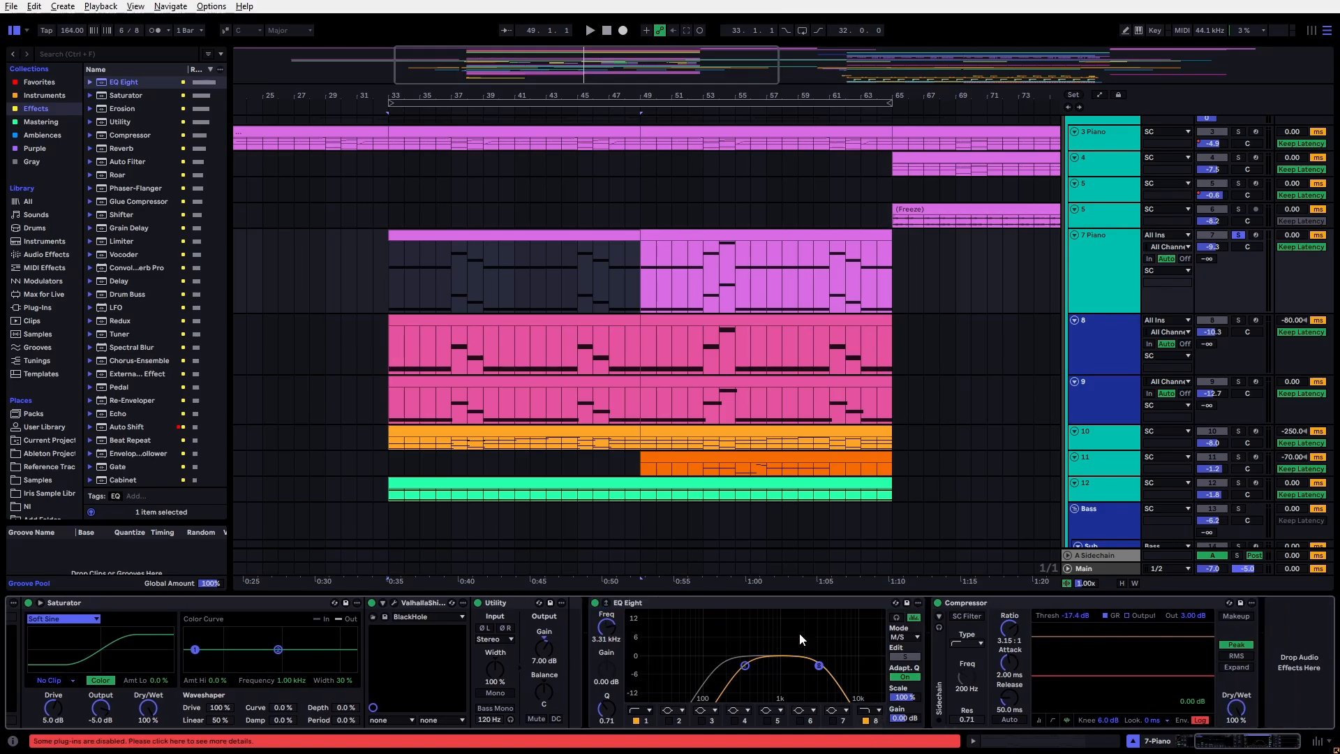
{"action": "left_click_drag", "start_coordinate": [1207, 746], "coordinate": [1192, 747]}
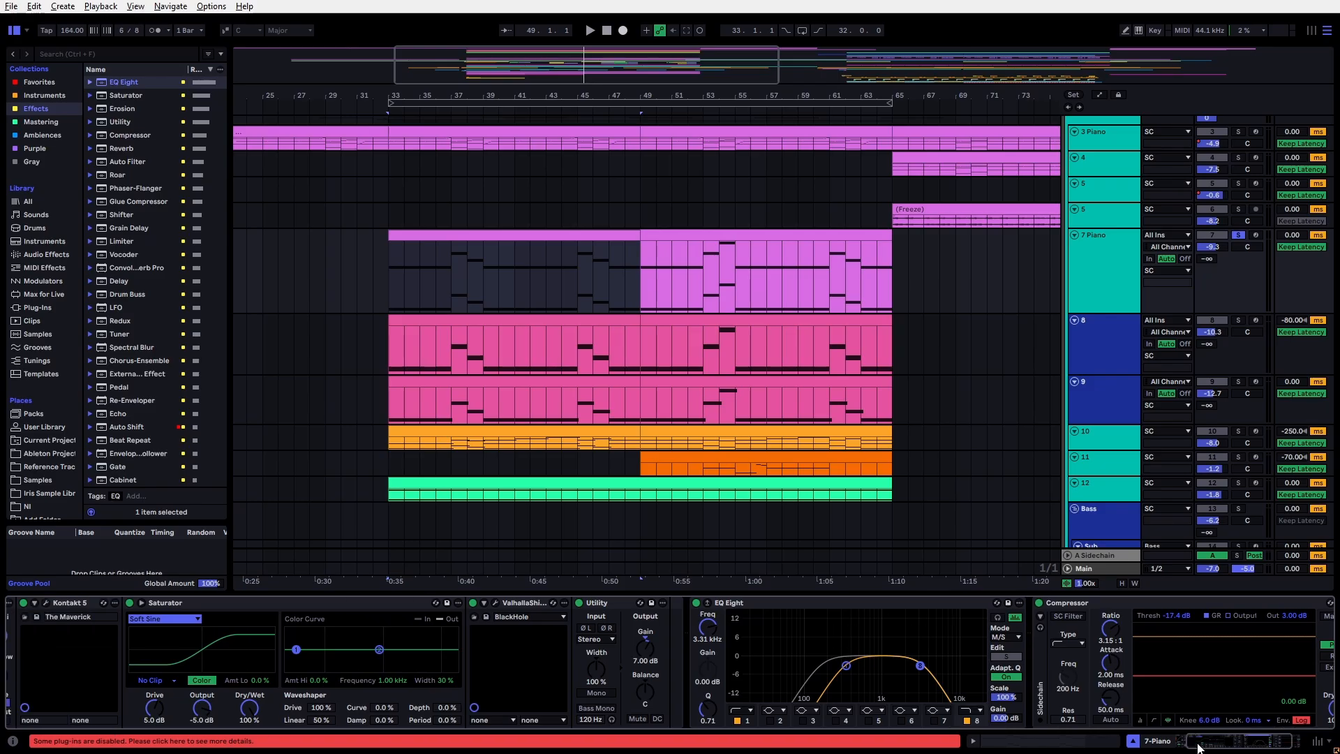
Step: Audition 7 Piano from 33.1.1, bring 3 Piano into the solo, and view both tracks' devices
{"action": "left_click", "coordinate": [388, 298]}
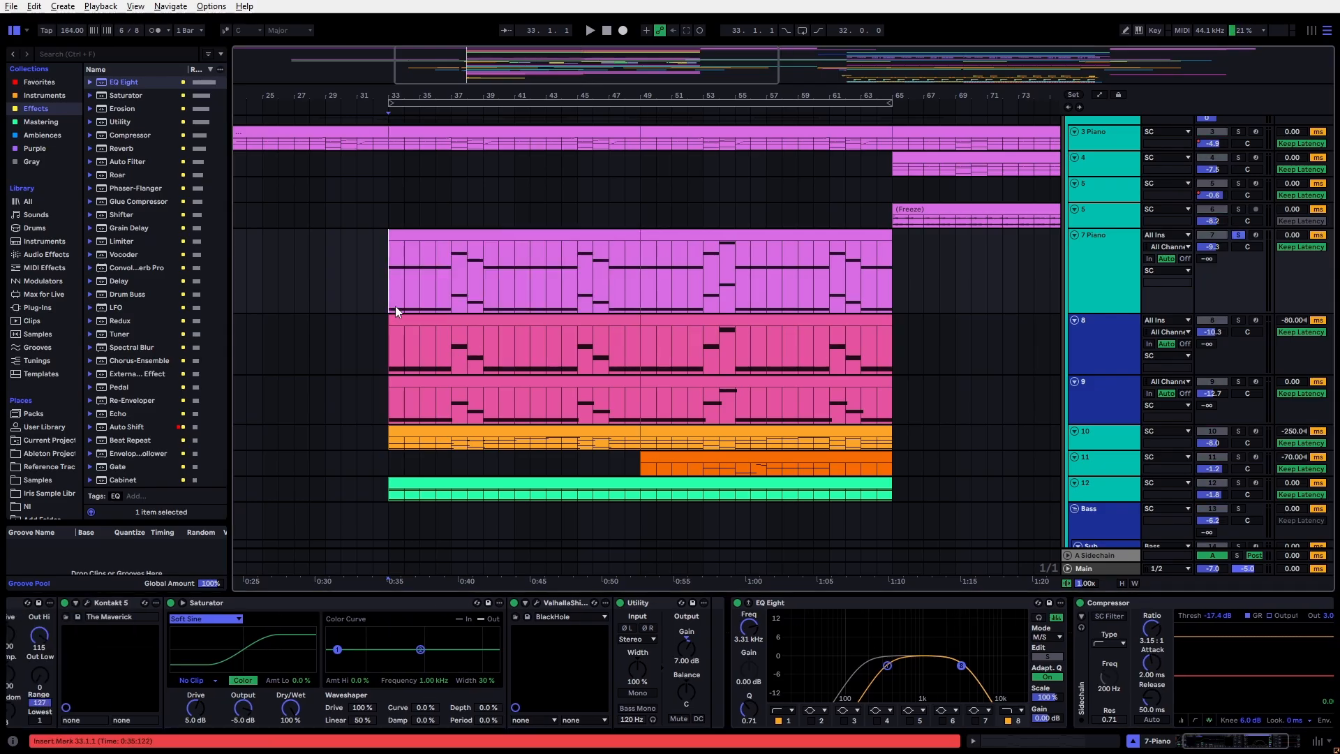
{"action": "scroll", "coordinate": [395, 305], "scroll_direction": "up", "scroll_amount": 2}
{"action": "key", "text": "space"}
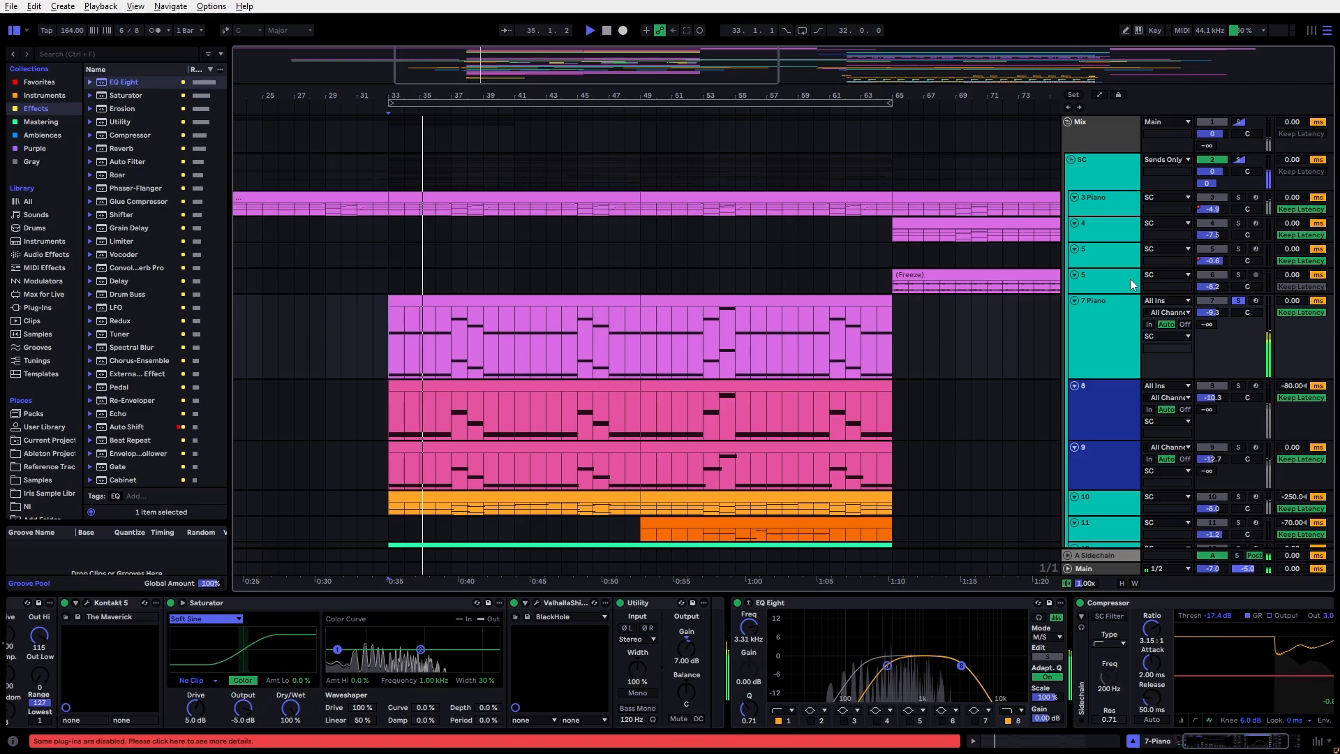
{"action": "left_click", "coordinate": [1239, 197]}
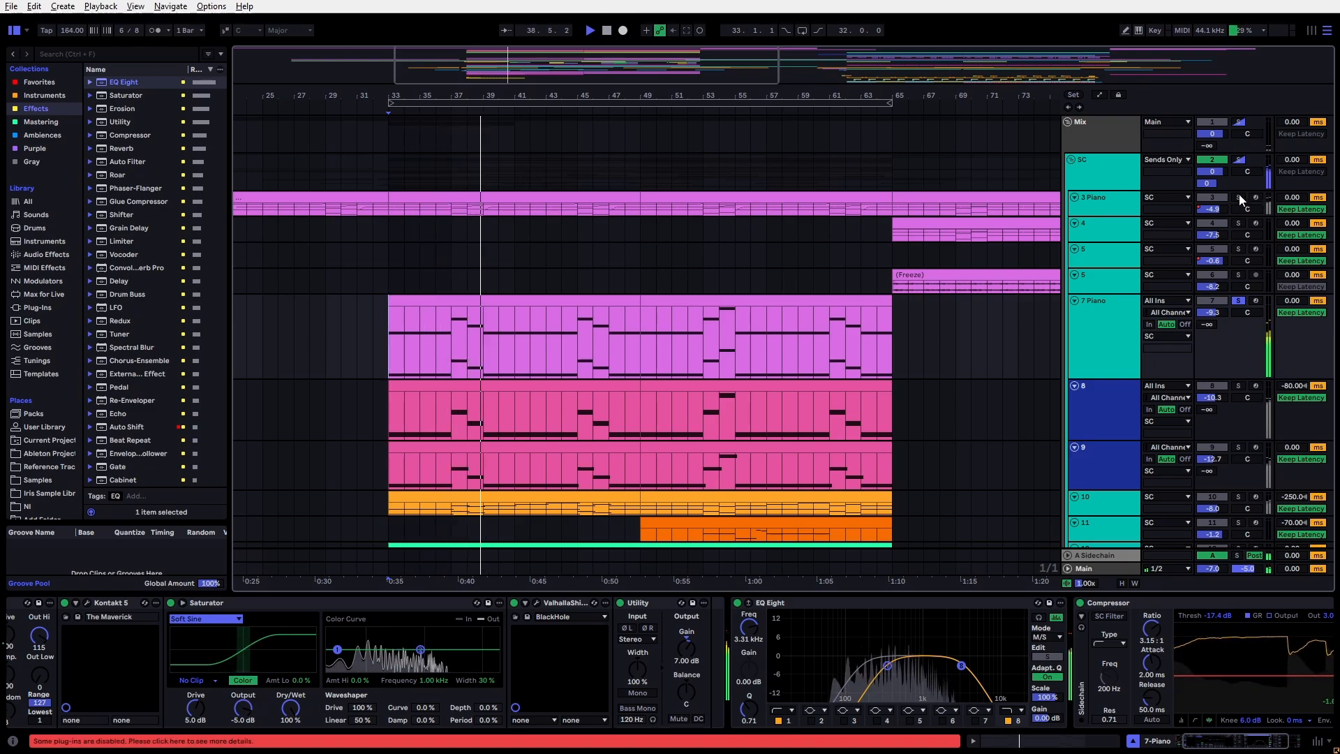
{"action": "left_click", "coordinate": [518, 208]}
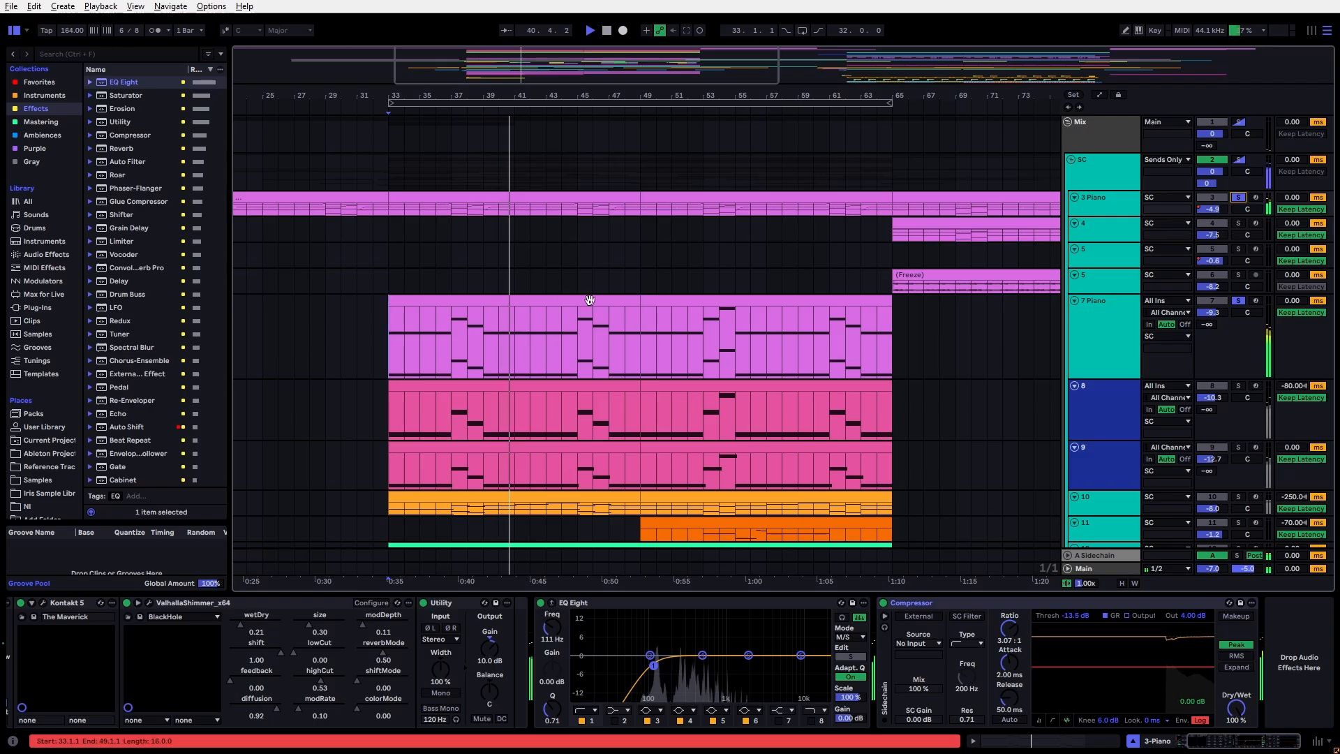
{"action": "left_click", "coordinate": [1116, 327]}
{"action": "scroll", "coordinate": [1101, 327], "scroll_direction": "down", "scroll_amount": 2}
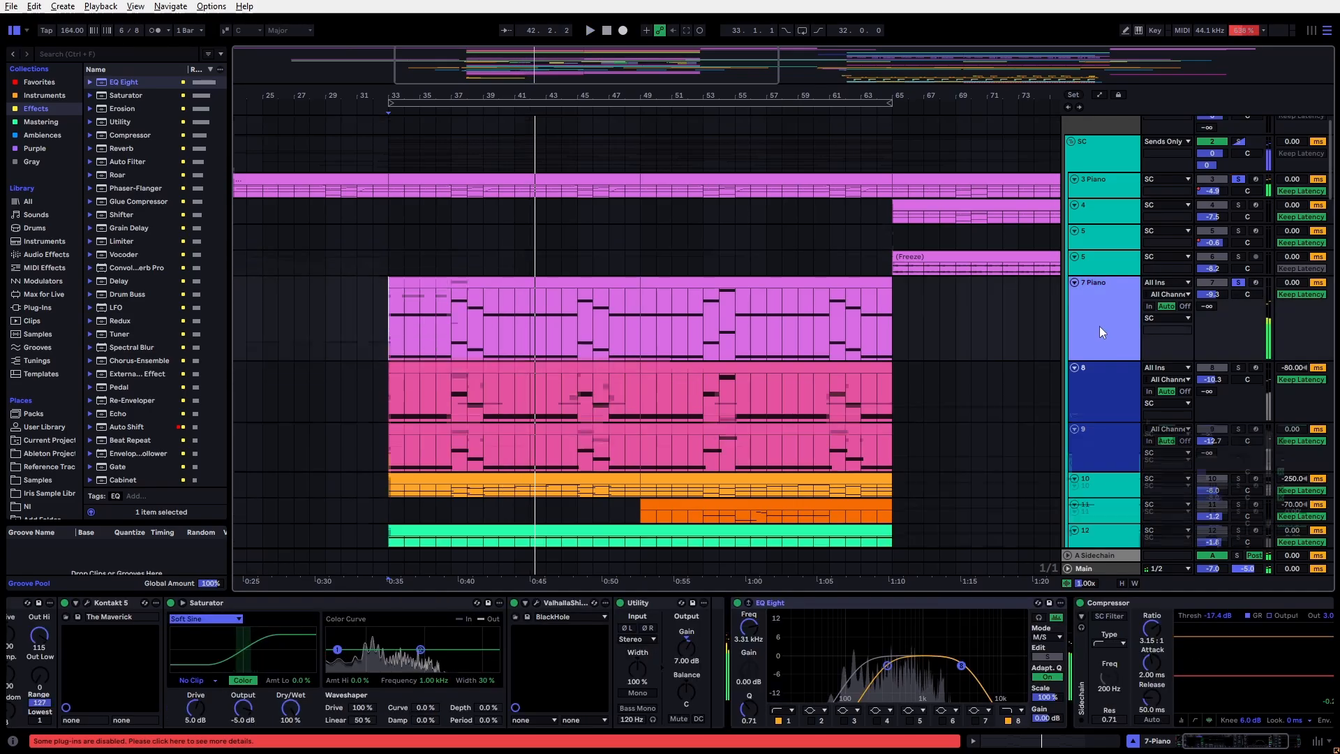
Step: Solo track 8 and audition its first clip from 33.1.1
{"action": "left_click", "coordinate": [595, 300]}
{"action": "scroll", "coordinate": [628, 308], "scroll_direction": "down", "scroll_amount": 2}
{"action": "key", "text": "space"}
{"action": "left_click", "coordinate": [691, 311]}
{"action": "scroll", "coordinate": [1107, 276], "scroll_direction": "up", "scroll_amount": 4}
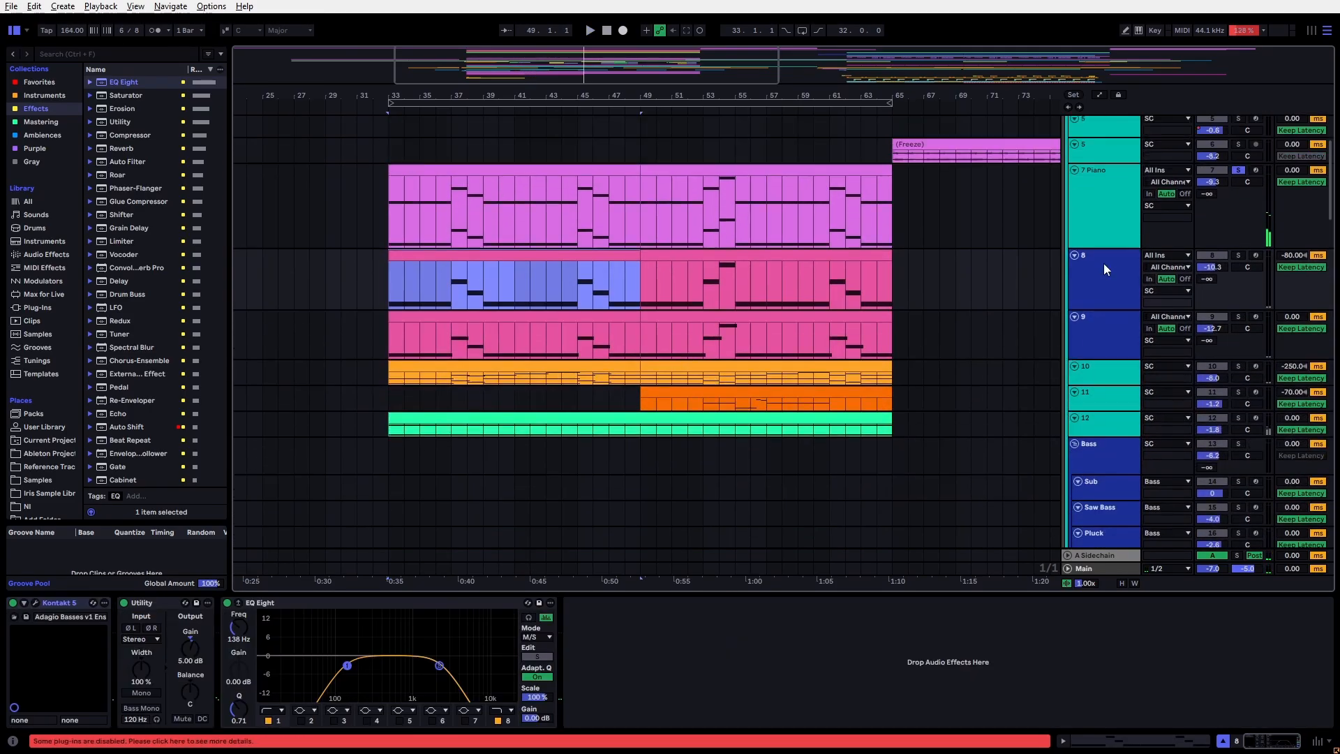
{"action": "left_click", "coordinate": [1109, 299]}
{"action": "left_click", "coordinate": [398, 275]}
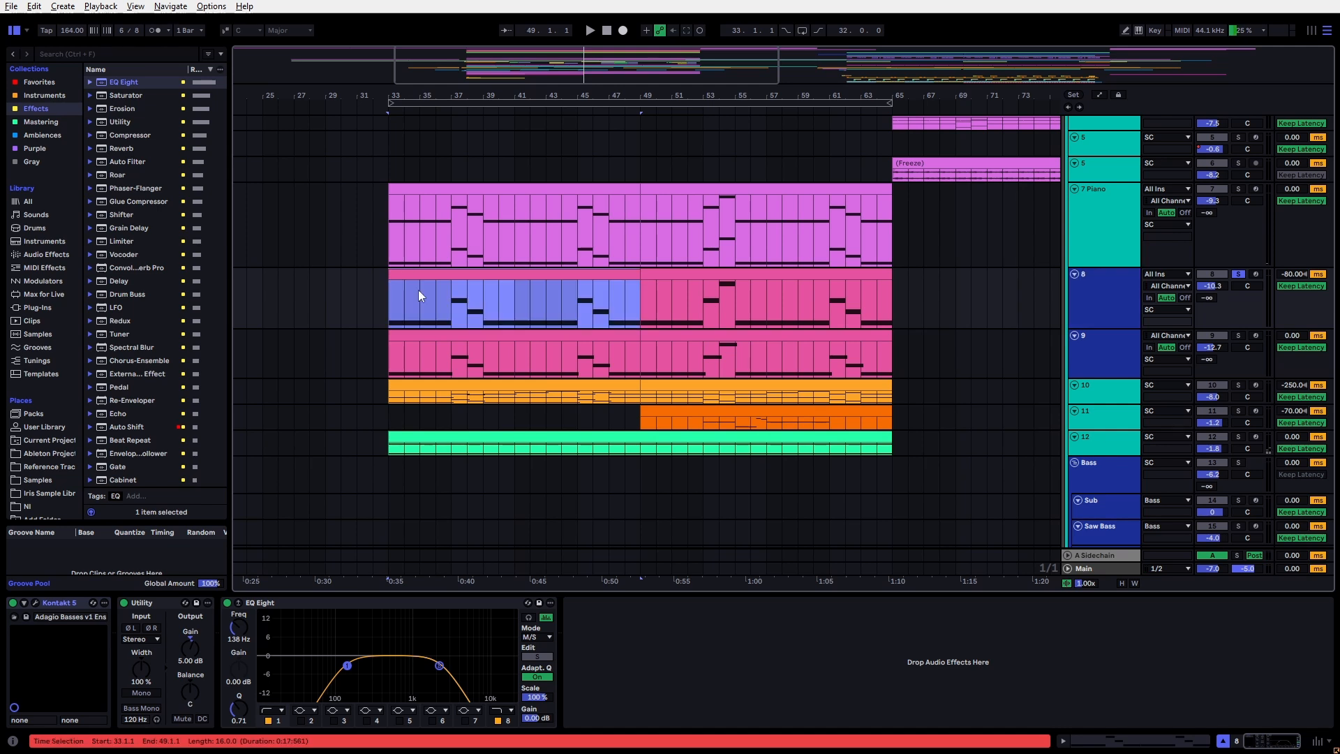
{"action": "key", "text": "space"}
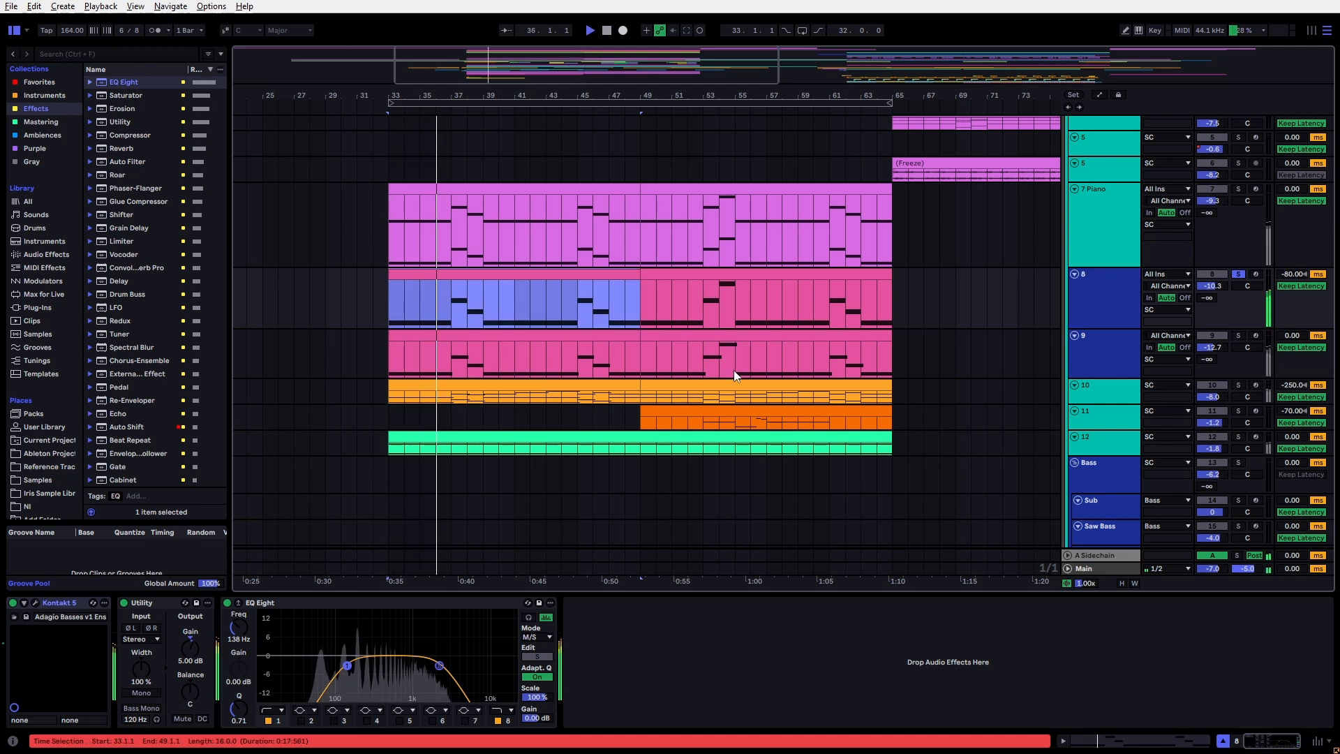
Step: Switch the solo to track 9, listen to its Saw Bass part, and stop playback
{"action": "left_click", "coordinate": [1109, 359]}
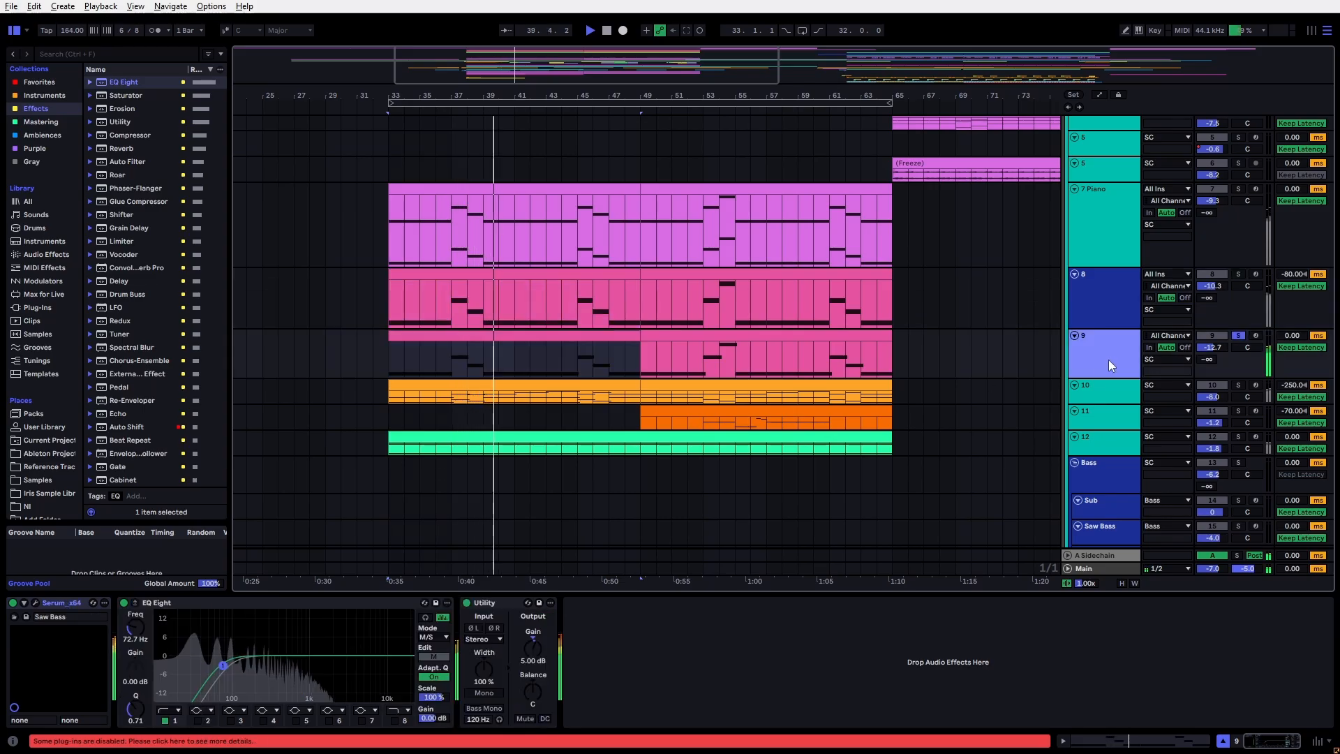
{"action": "scroll", "coordinate": [649, 370], "scroll_direction": "down", "scroll_amount": 3}
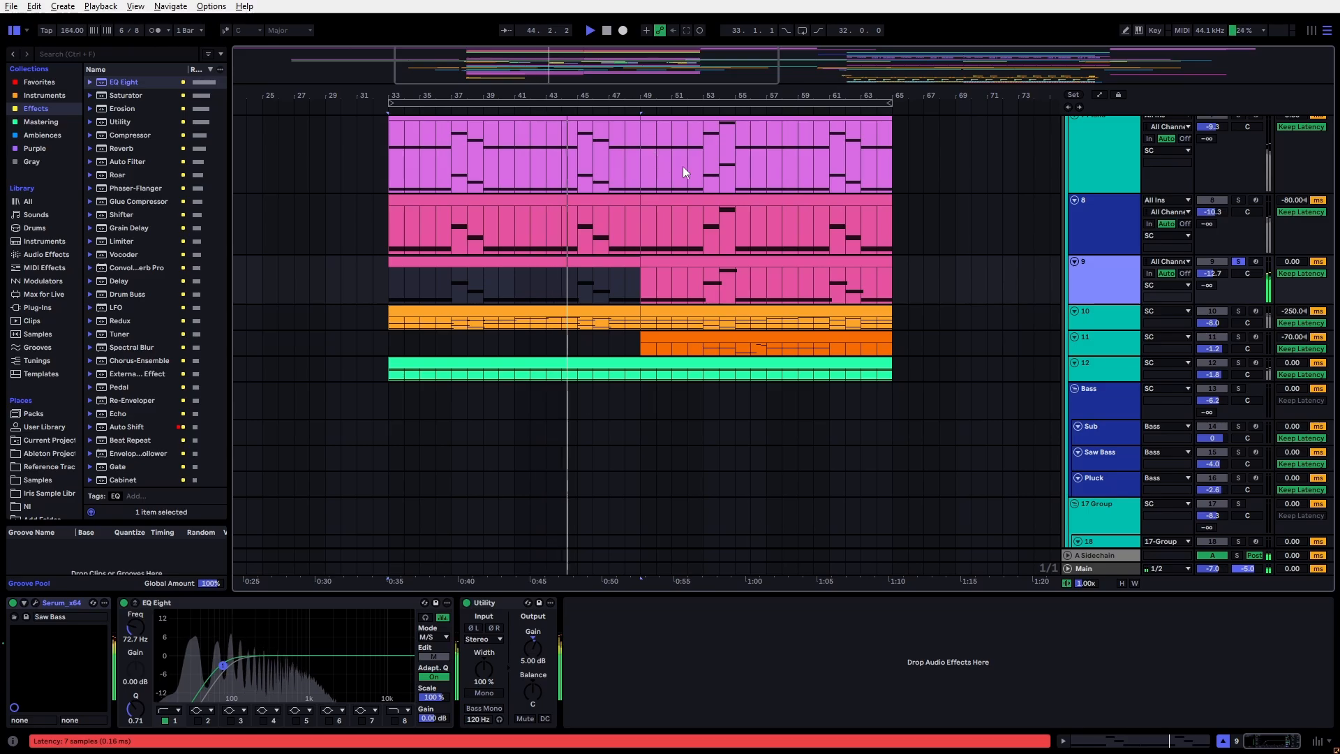
{"action": "key", "text": "space"}
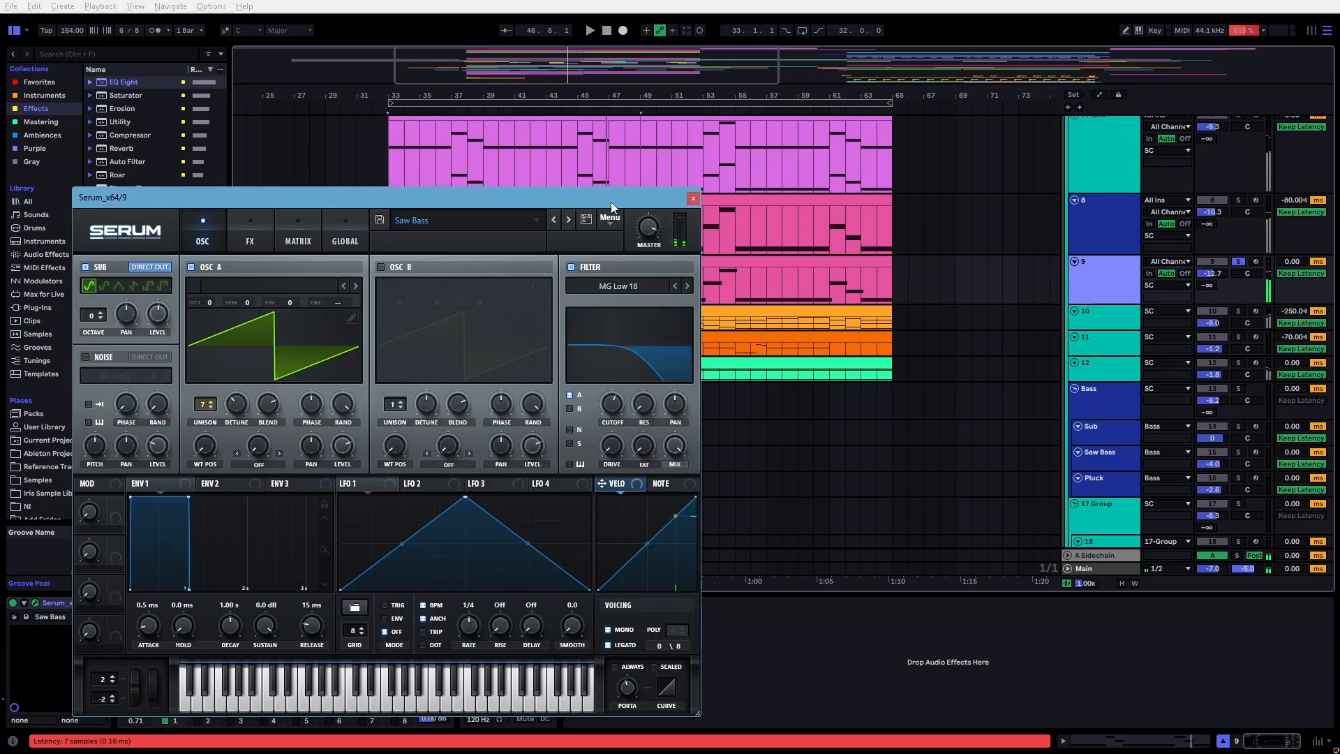
Step: Examine the Saw Bass patch's oscillator, effects and global pages in track 9's Serum, and close the plug-in window
{"action": "left_click_drag", "start_coordinate": [594, 201], "coordinate": [837, 106]}
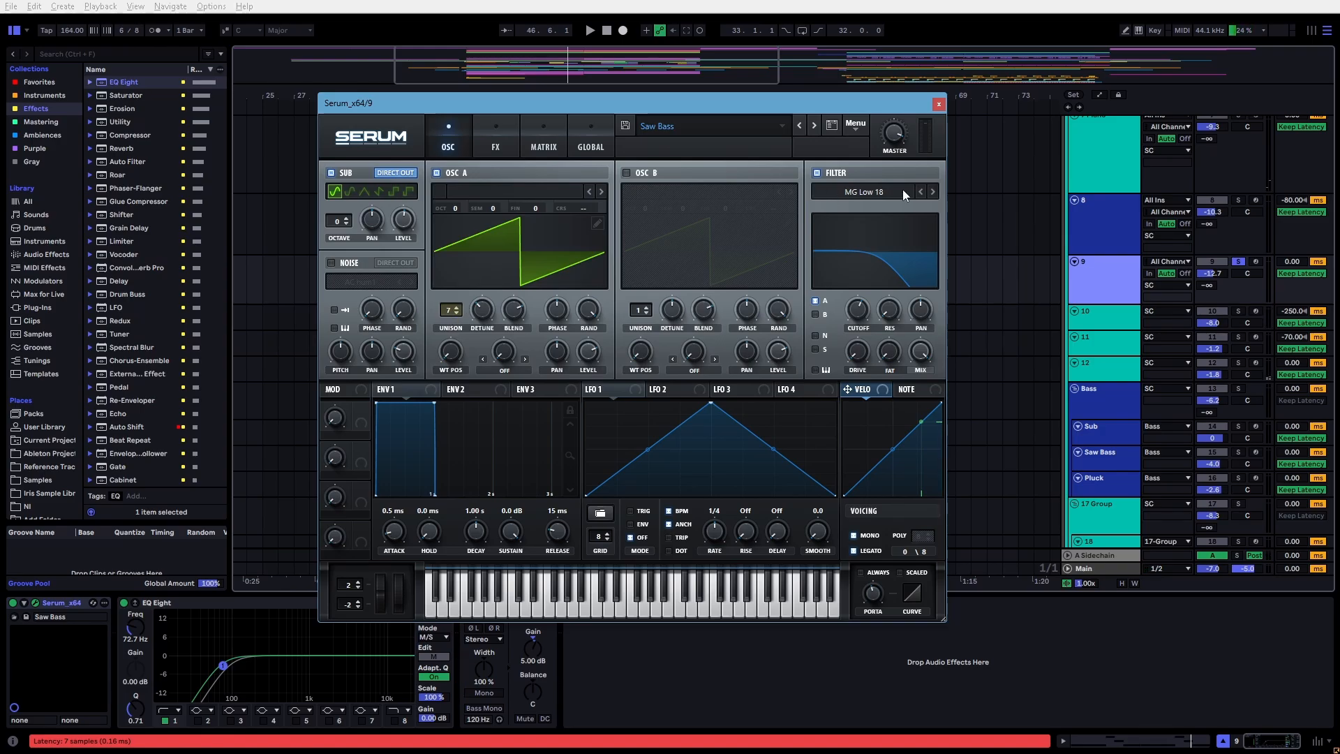
{"action": "left_click", "coordinate": [498, 146]}
{"action": "left_click", "coordinate": [465, 130]}
{"action": "left_click", "coordinate": [598, 143]}
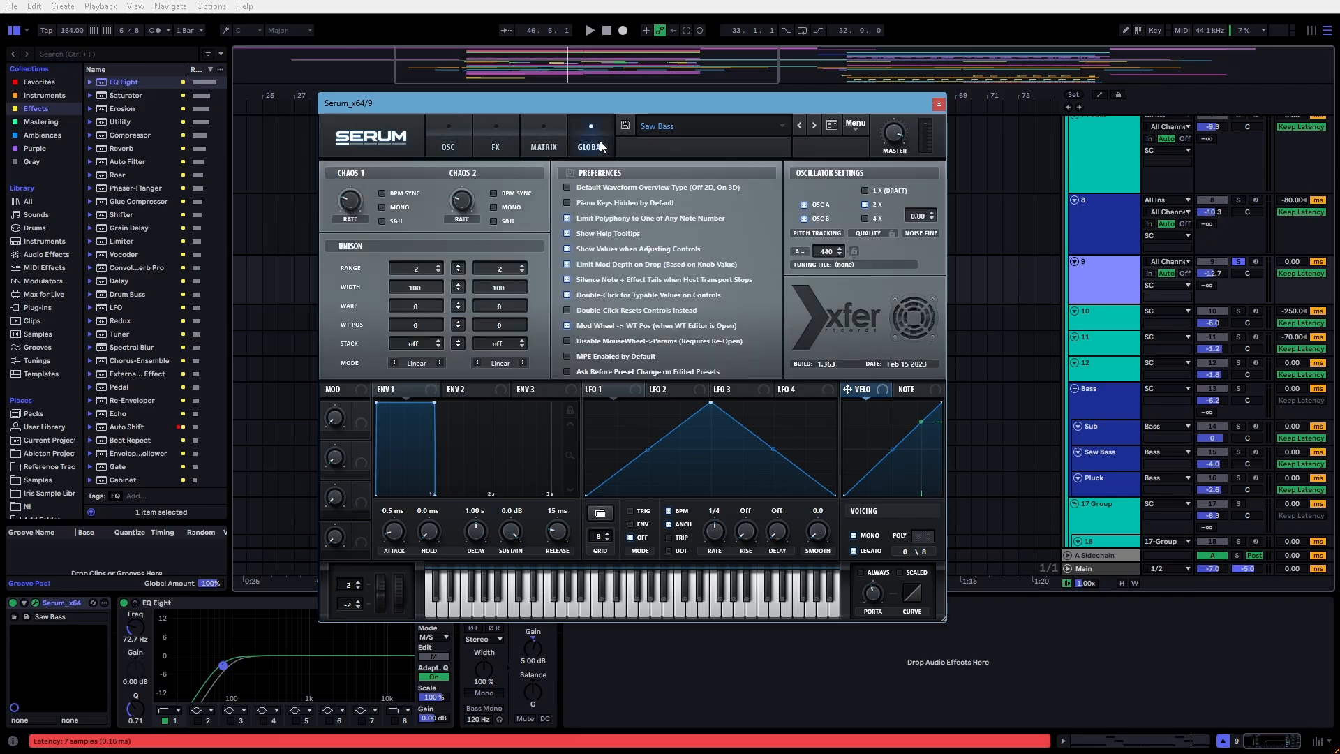
{"action": "left_click", "coordinate": [445, 133]}
{"action": "left_click", "coordinate": [939, 103]}
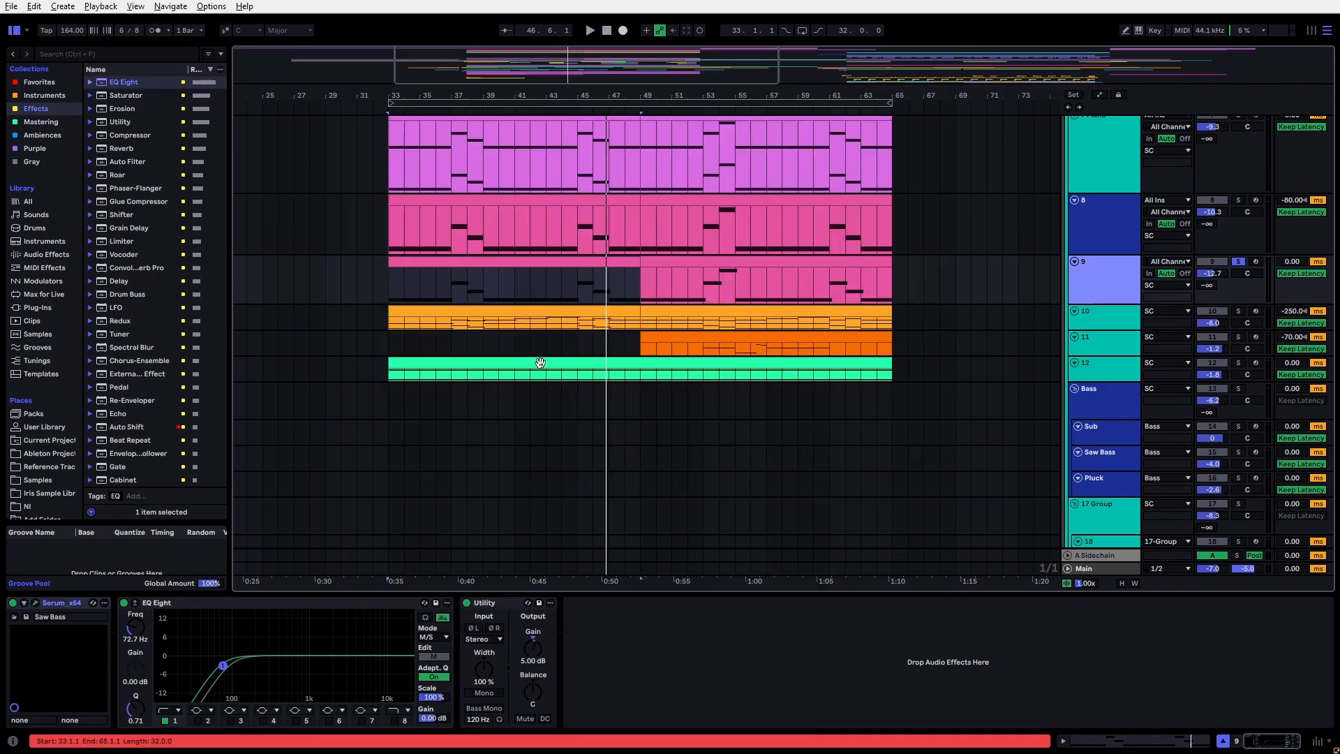
Step: Examine track 9's device chain, focusing on band 1 of its EQ Eight
{"action": "scroll", "coordinate": [505, 306], "scroll_direction": "up", "scroll_amount": 1}
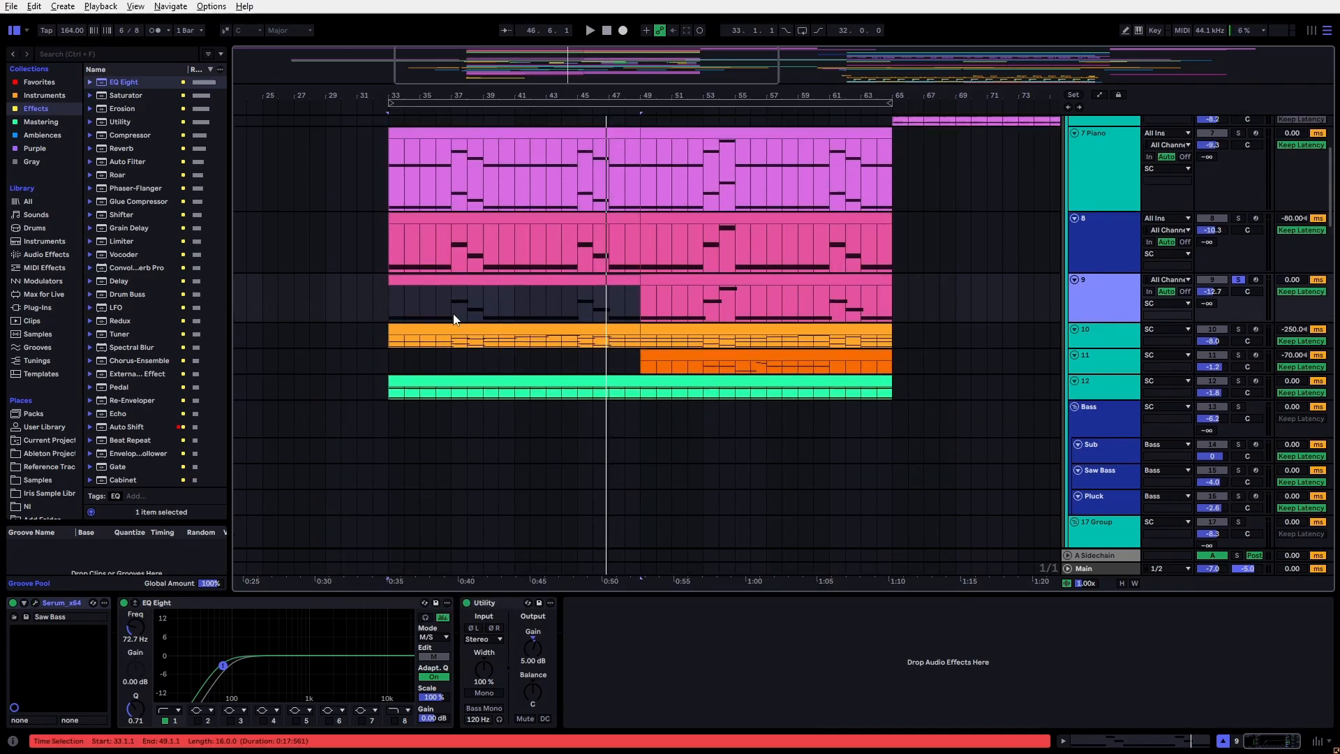
{"action": "left_click", "coordinate": [184, 602]}
{"action": "left_click", "coordinate": [45, 604]}
{"action": "left_click", "coordinate": [198, 602]}
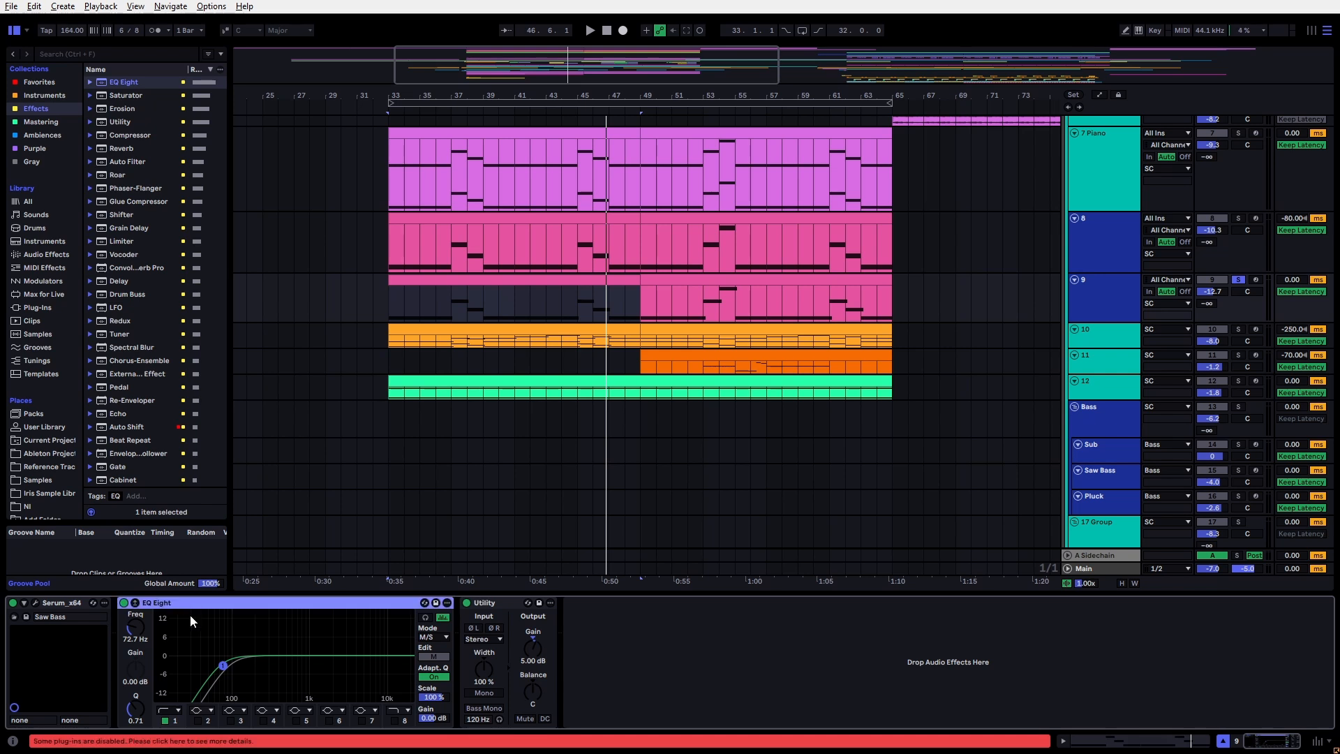
{"action": "left_click", "coordinate": [174, 722]}
Step: Compare track 9's clips from 33.1.1 to 65.1.1 with the Sub, Saw Bass and Pluck clips in the Bass group
{"action": "scroll", "coordinate": [628, 340], "scroll_direction": "down", "scroll_amount": 7}
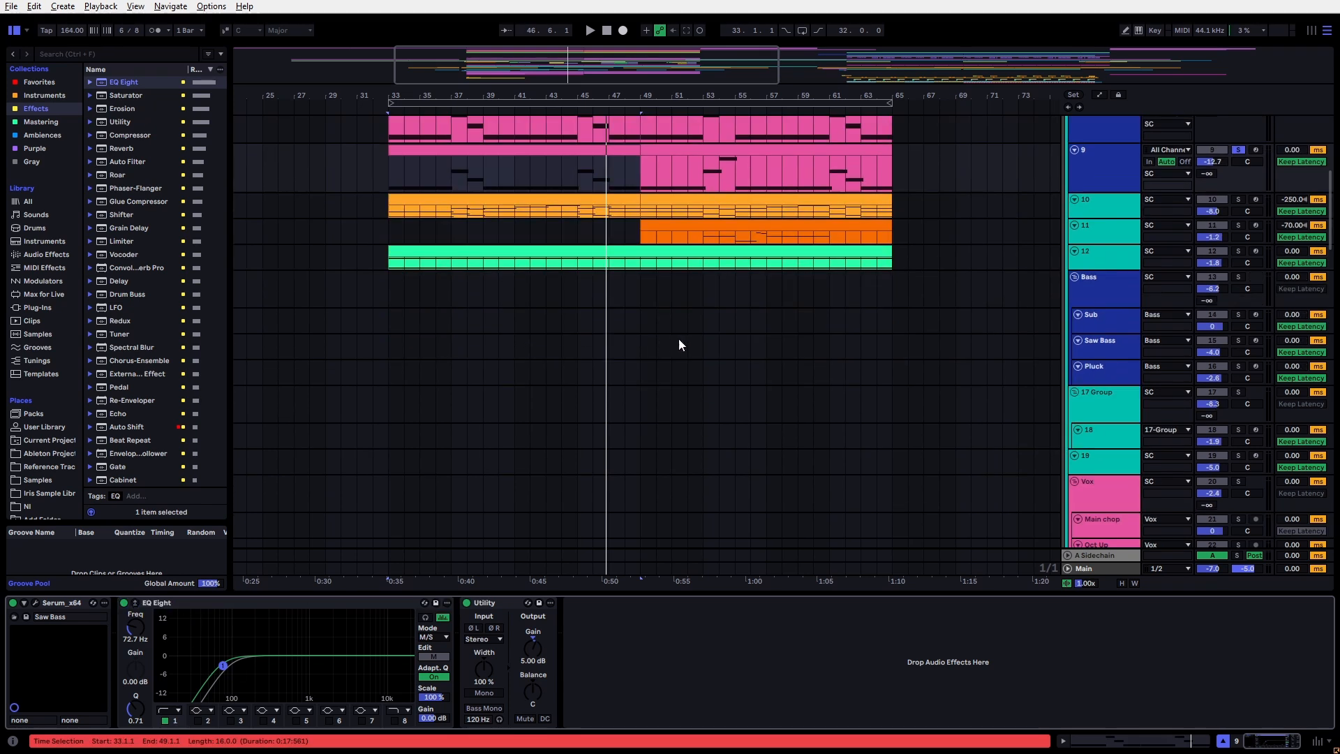
{"action": "scroll", "coordinate": [767, 271], "scroll_direction": "down", "scroll_amount": 5}
{"action": "scroll", "coordinate": [739, 274], "scroll_direction": "up", "scroll_amount": 5}
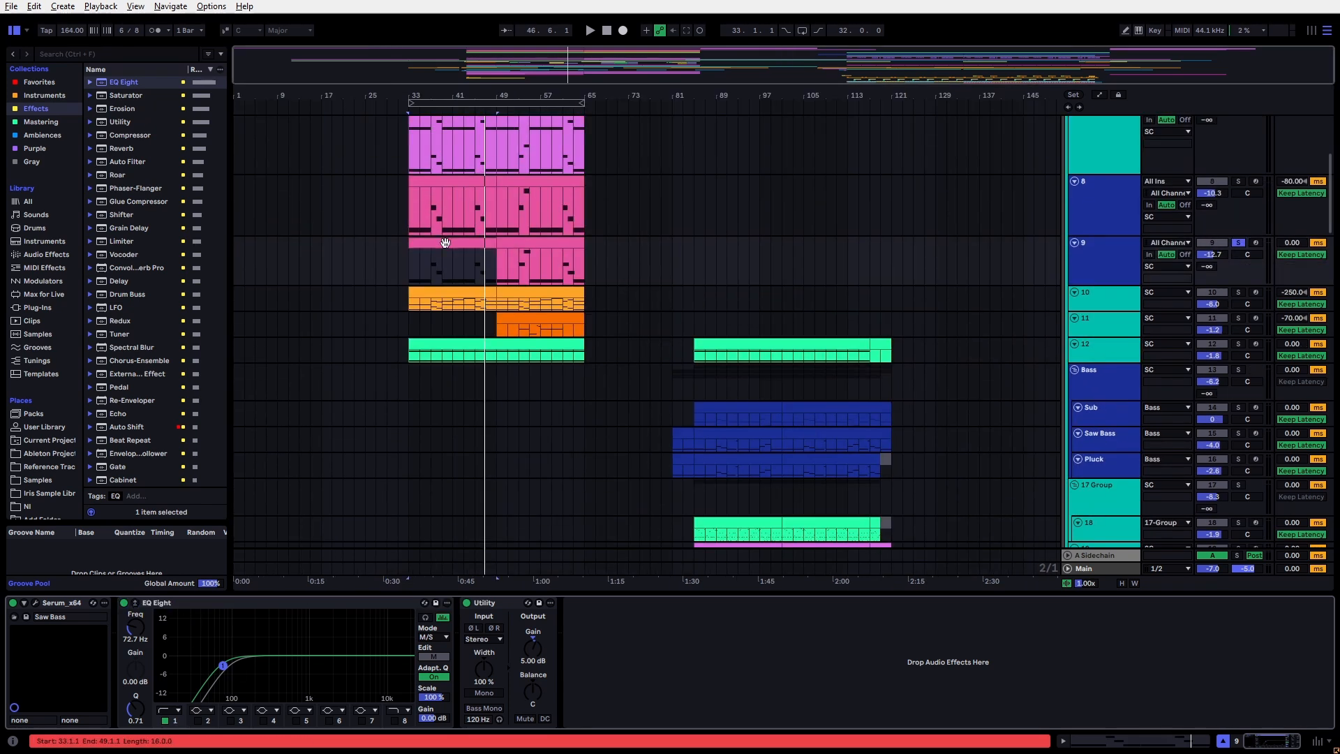
{"action": "left_click_drag", "start_coordinate": [409, 266], "coordinate": [591, 353]}
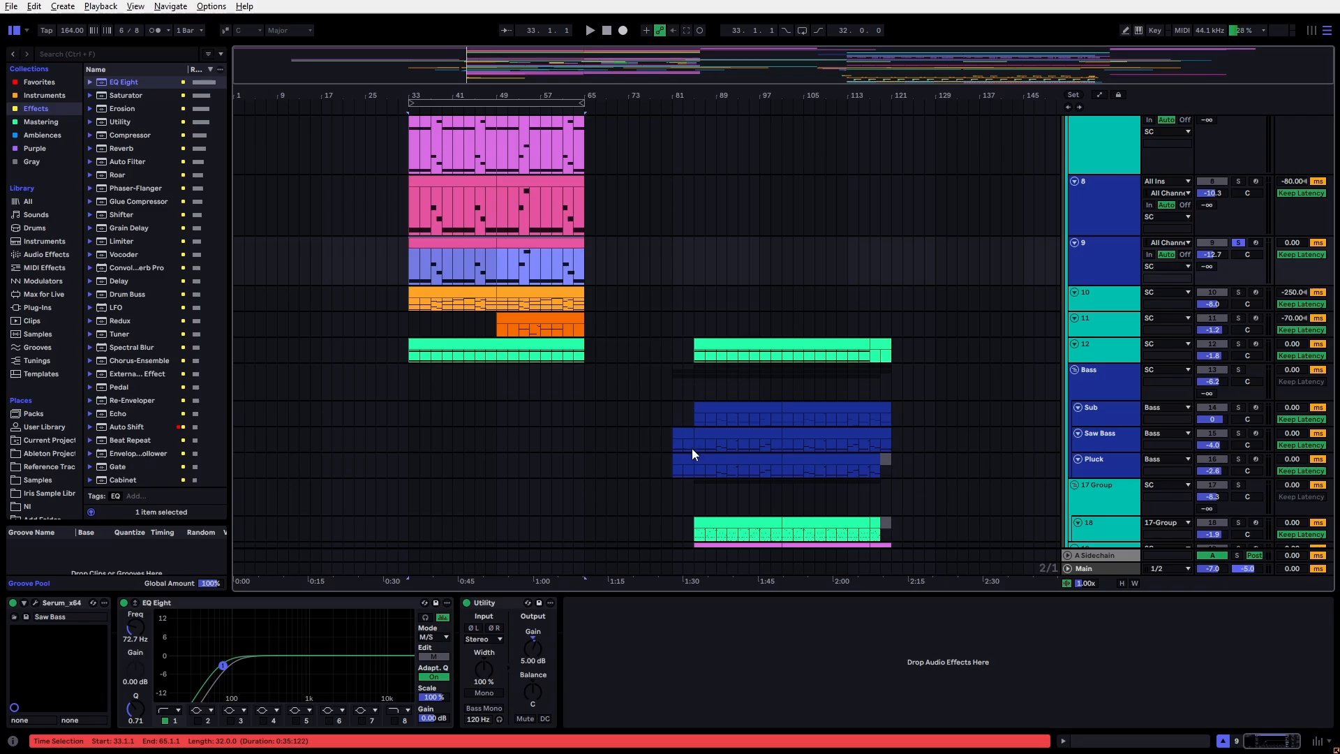
{"action": "left_click_drag", "start_coordinate": [698, 422], "coordinate": [901, 465]}
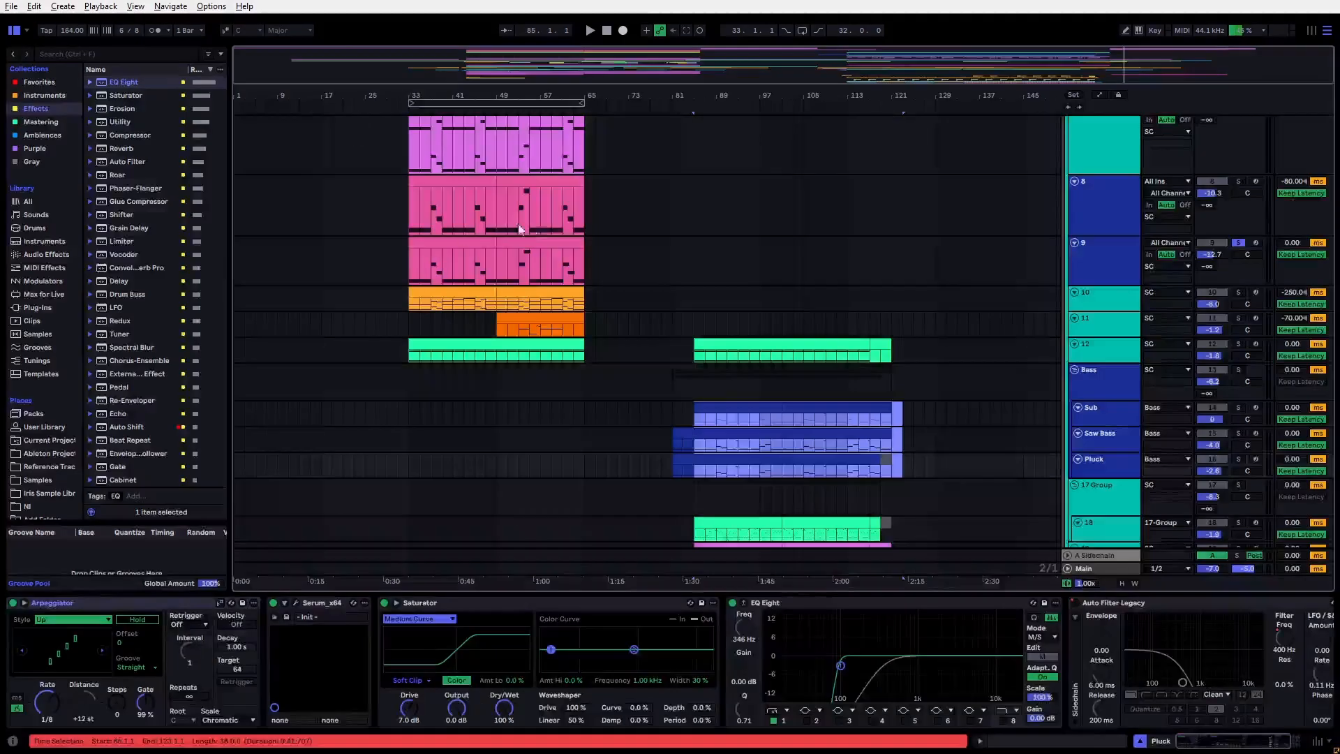
{"action": "left_click_drag", "start_coordinate": [408, 257], "coordinate": [579, 270]}
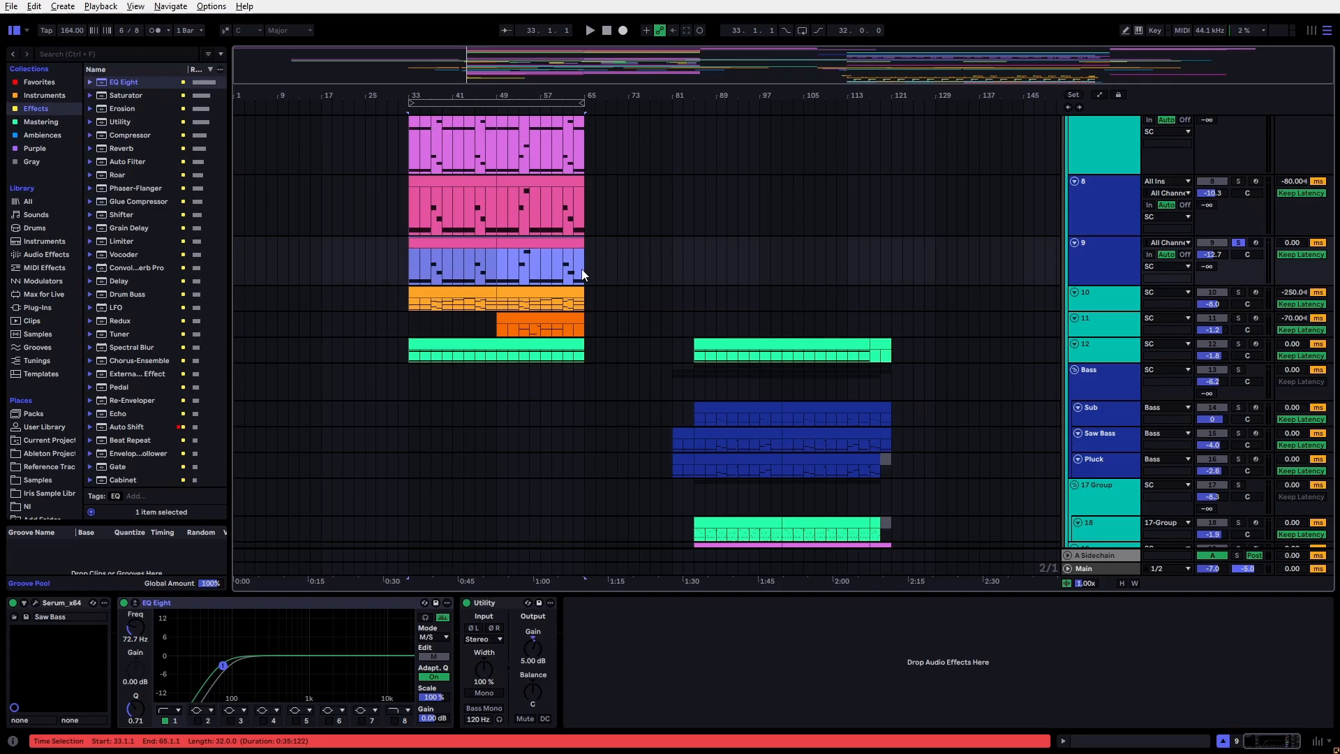
Step: Audition track 10's first clip in solo from 33.1.1, and add track 8 to the solo
{"action": "left_click", "coordinate": [419, 294]}
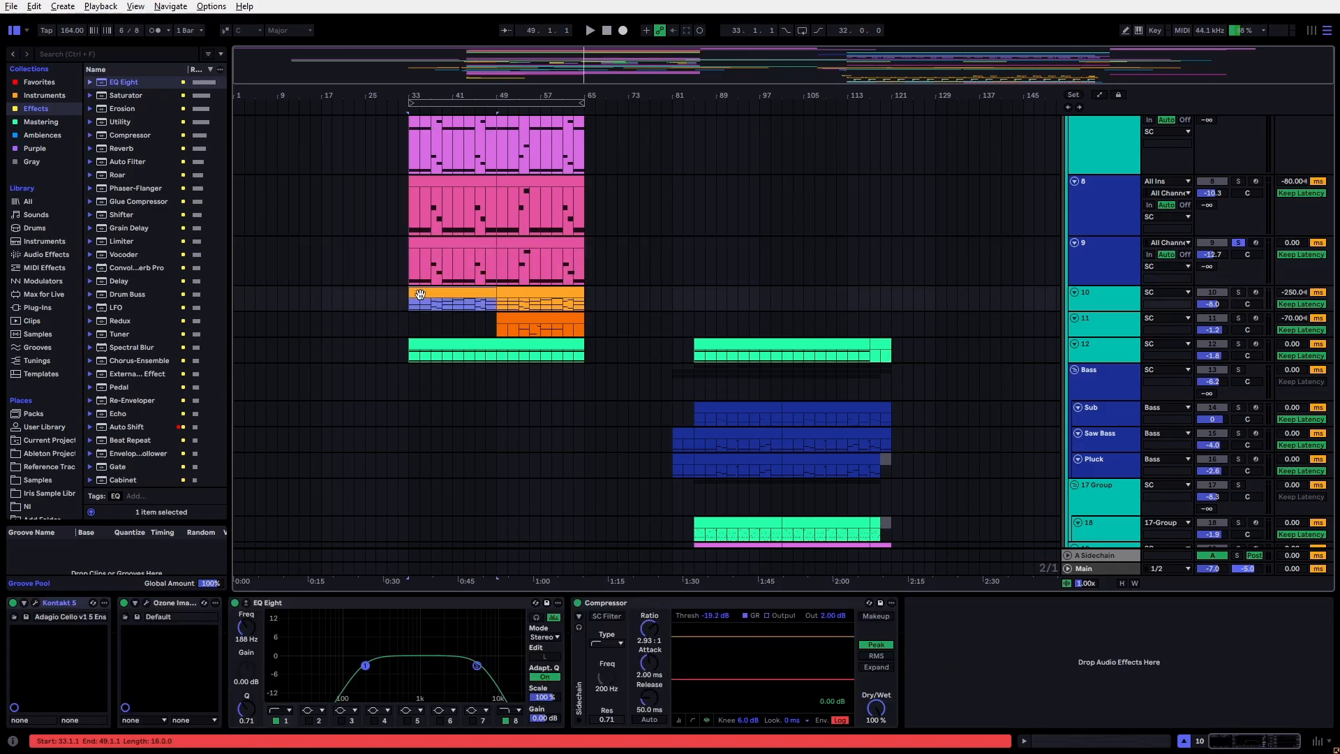
{"action": "left_click", "coordinate": [1091, 306]}
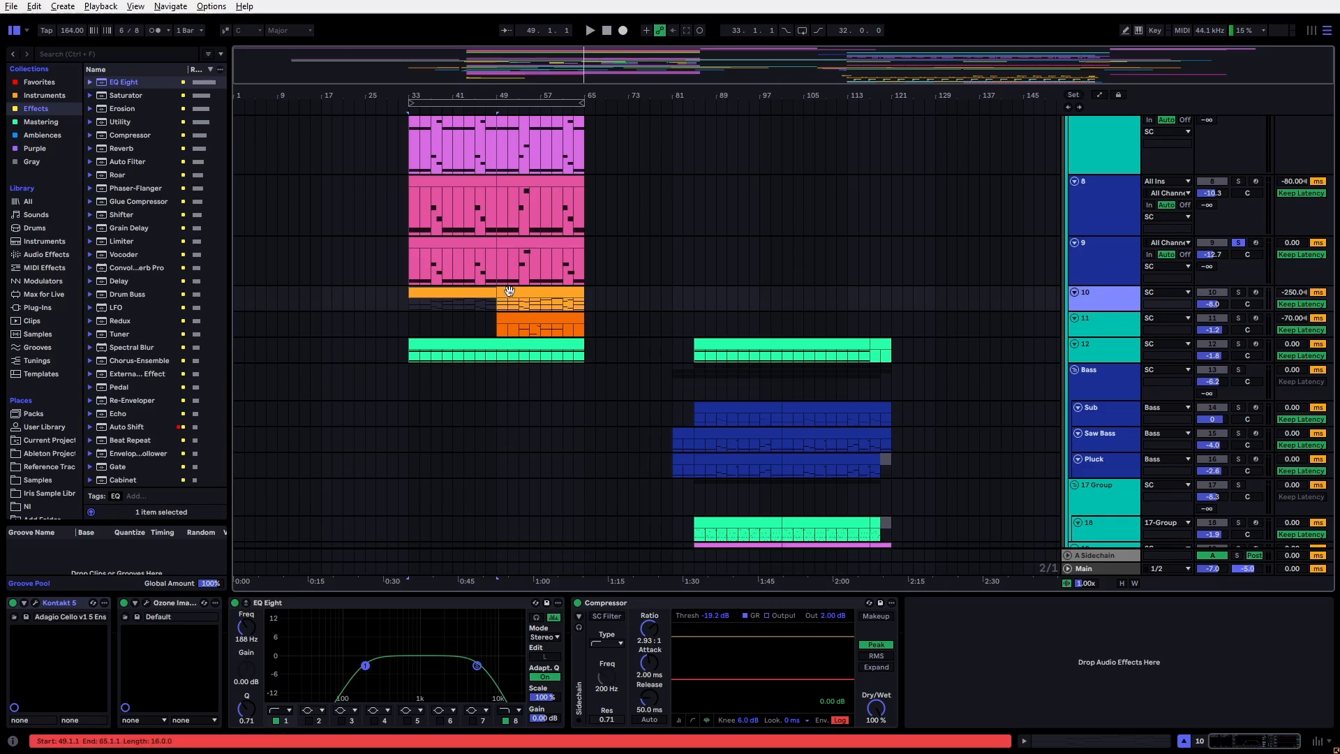
{"action": "left_click", "coordinate": [439, 296]}
{"action": "scroll", "coordinate": [437, 296], "scroll_direction": "up", "scroll_amount": 3}
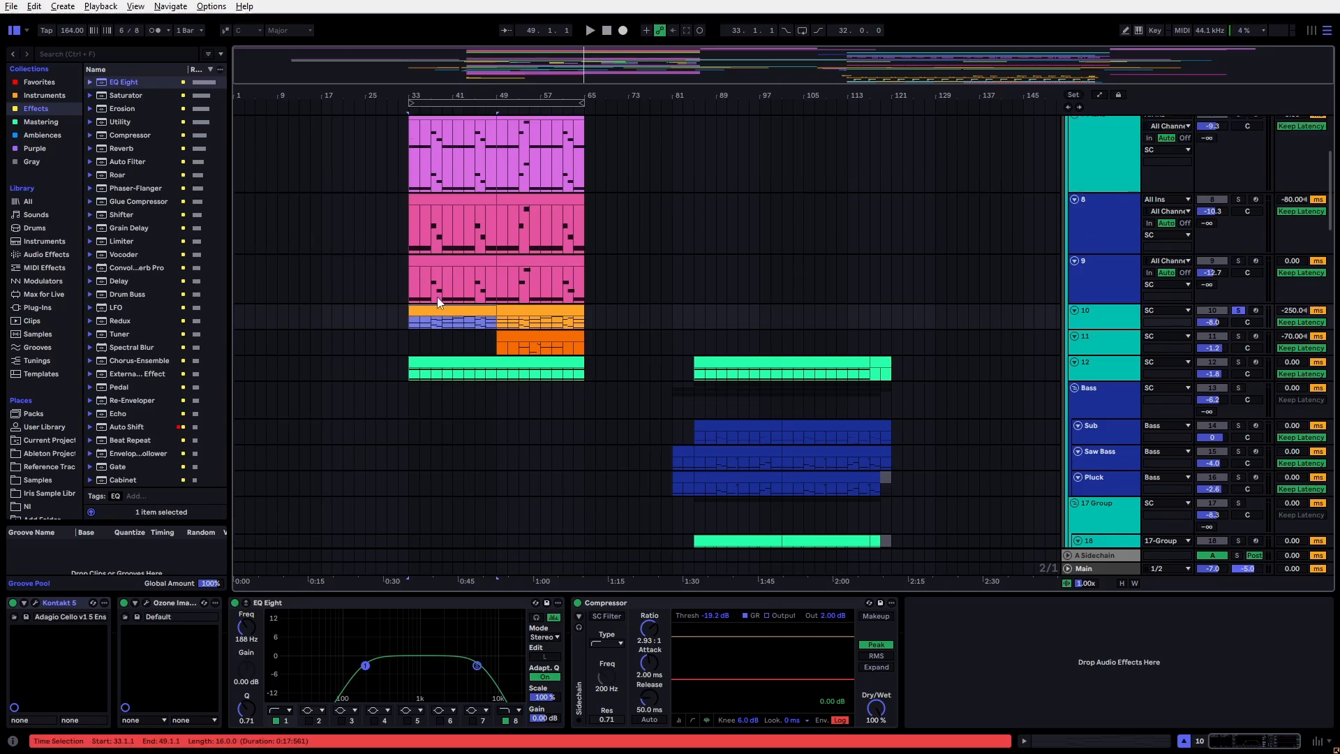
{"action": "key", "text": "space"}
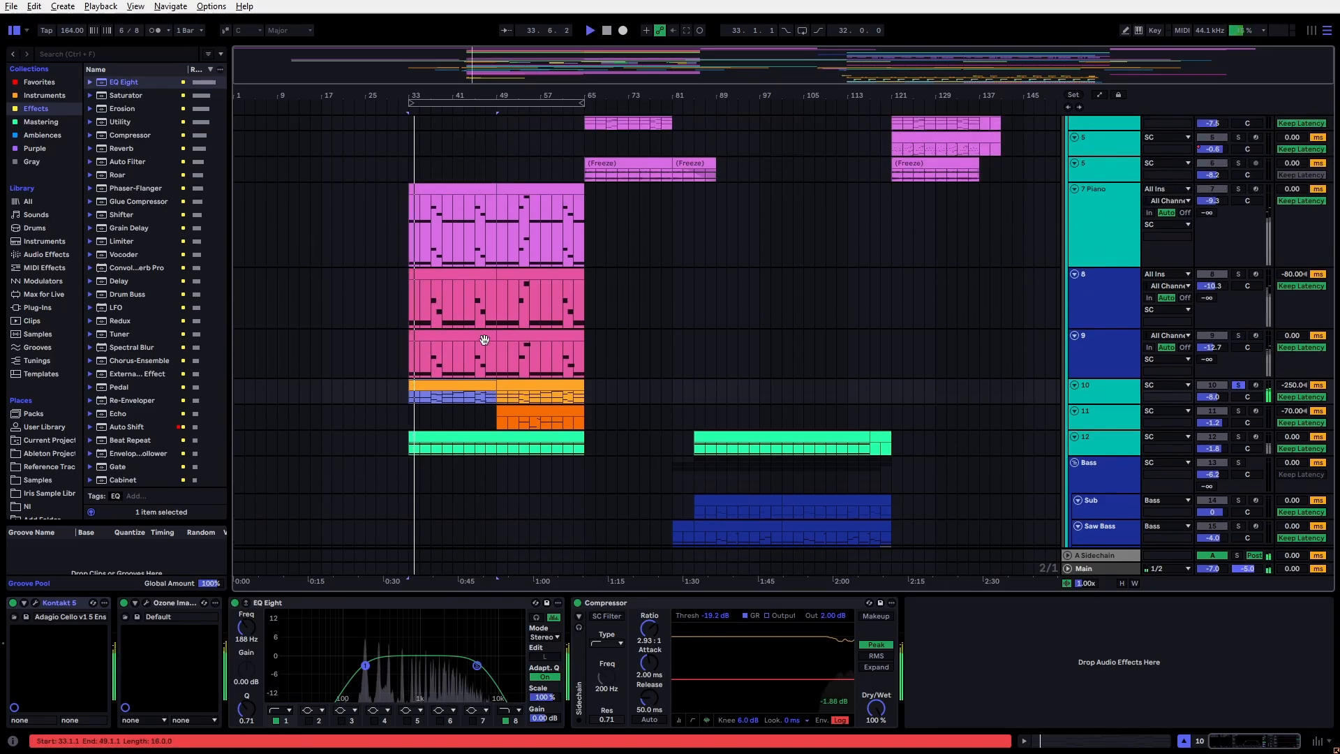
{"action": "left_click", "coordinate": [1239, 275], "text": "ctrl"}
{"action": "scroll", "coordinate": [945, 408], "scroll_direction": "down", "scroll_amount": 3}
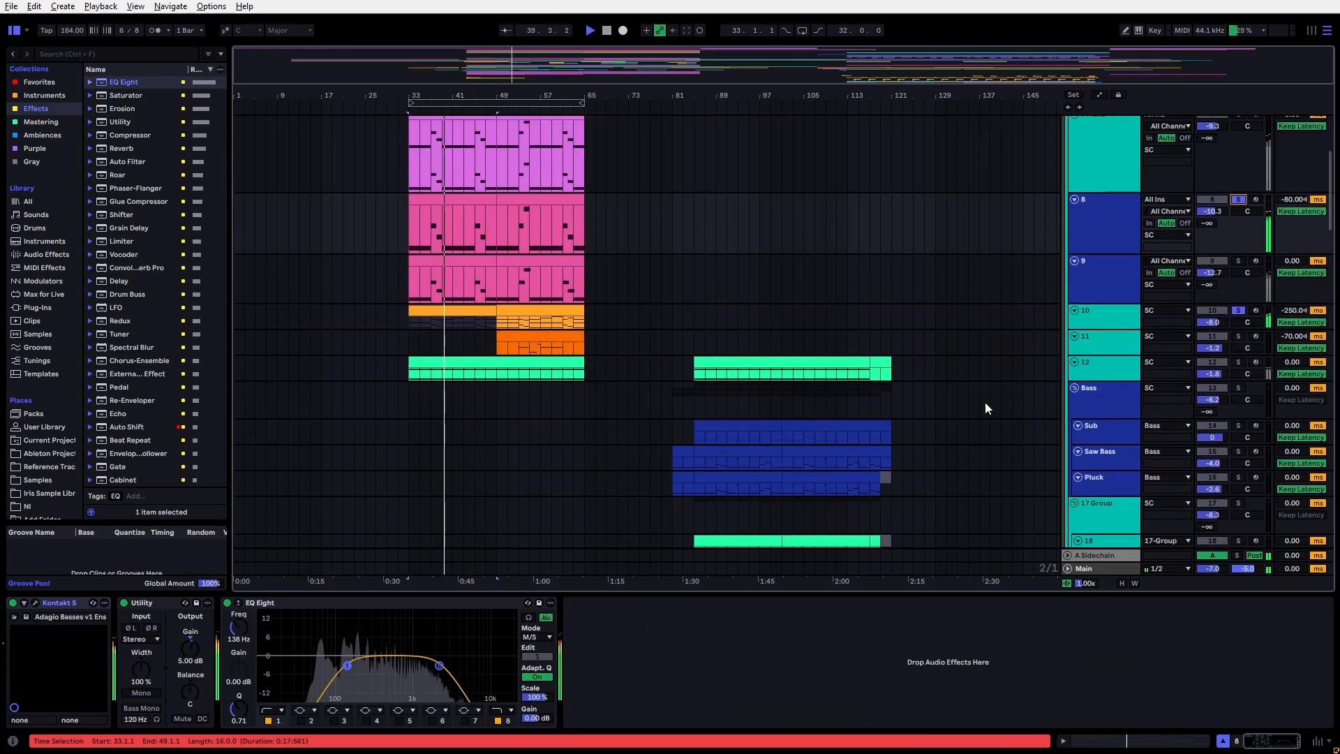
Step: Stop playback, place the insert marker at 53.1.1 on track 11, and enlarge the track to show its notes
{"action": "left_click", "coordinate": [1093, 345]}
{"action": "left_click", "coordinate": [529, 361]}
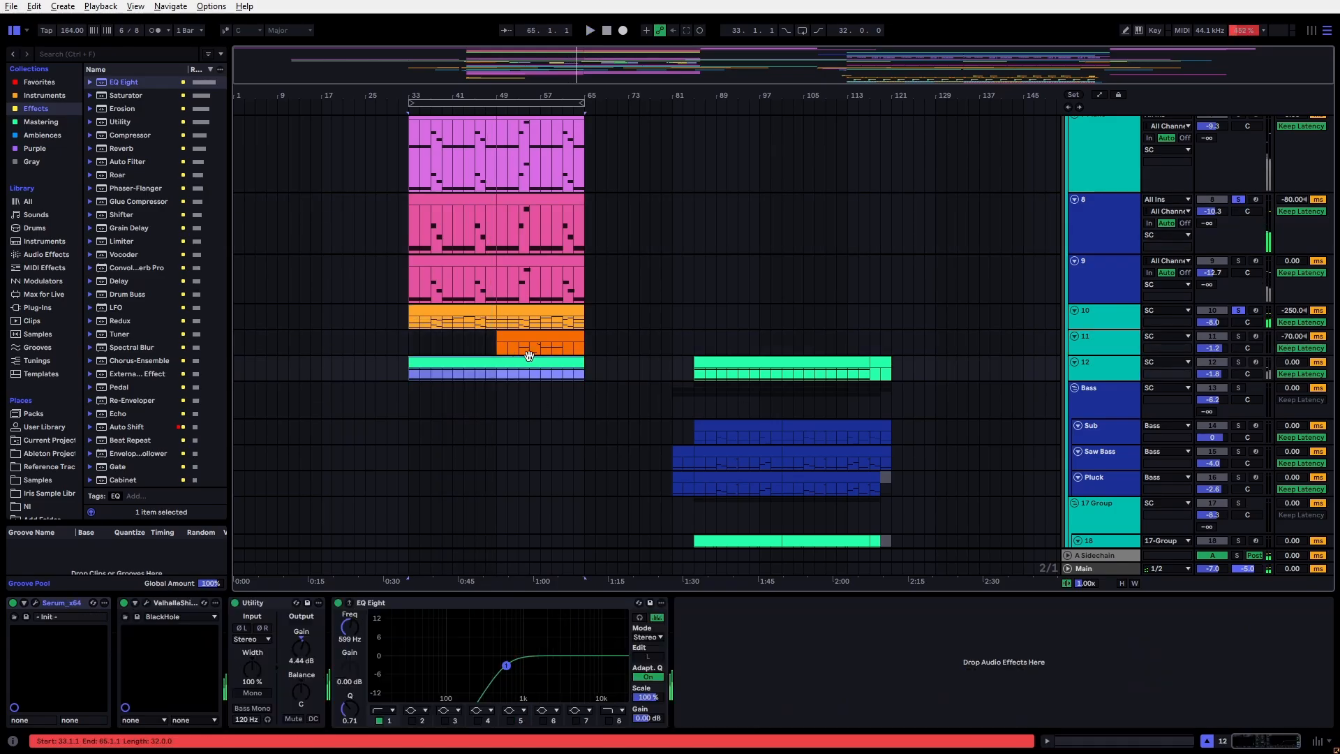
{"action": "left_click", "coordinate": [522, 347]}
{"action": "key", "text": "space"}
{"action": "scroll", "coordinate": [522, 351], "scroll_direction": "up", "scroll_amount": 4, "text": "alt"}
{"action": "scroll", "coordinate": [517, 366], "scroll_direction": "up", "scroll_amount": 5, "text": "ctrl"}
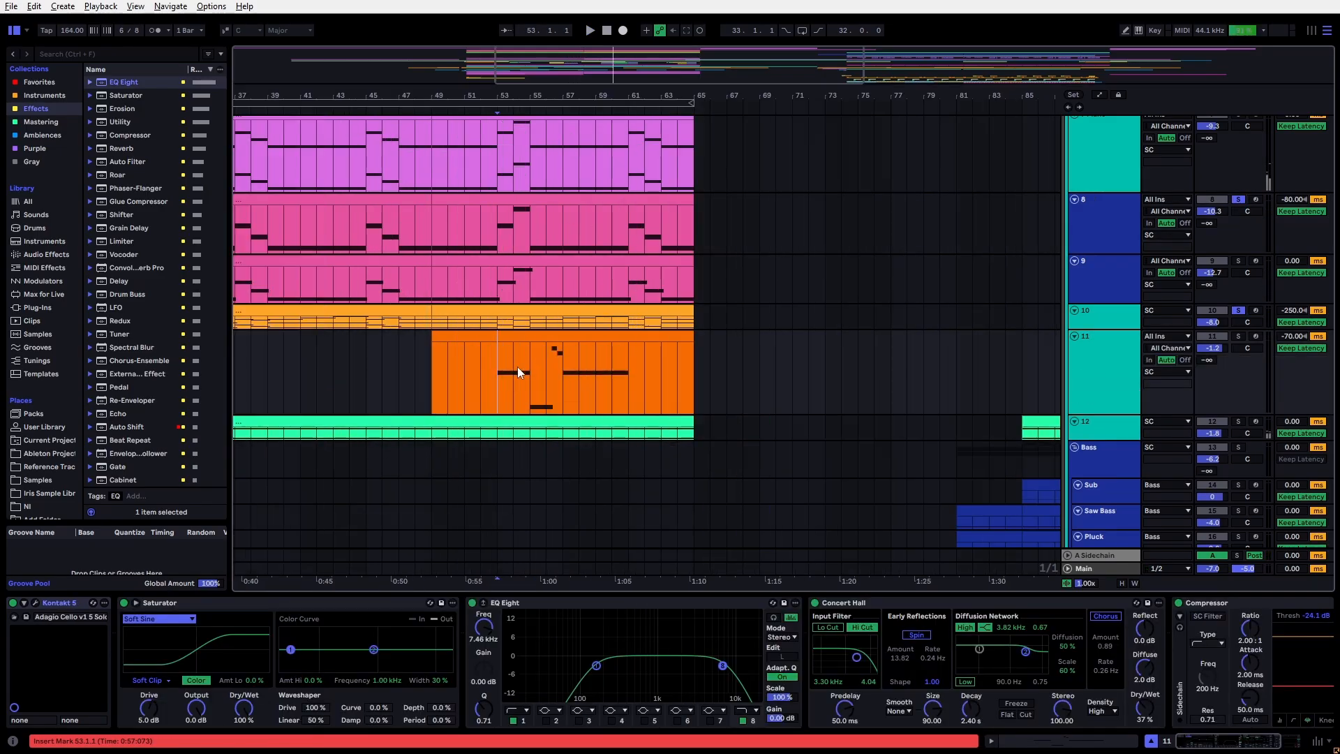
Step: Audition track 11 in solo from 53.1.1, and examine its Kontakt 5, Saturator, EQ Eight, Concert Hall and Compressor devices
{"action": "key", "text": "space"}
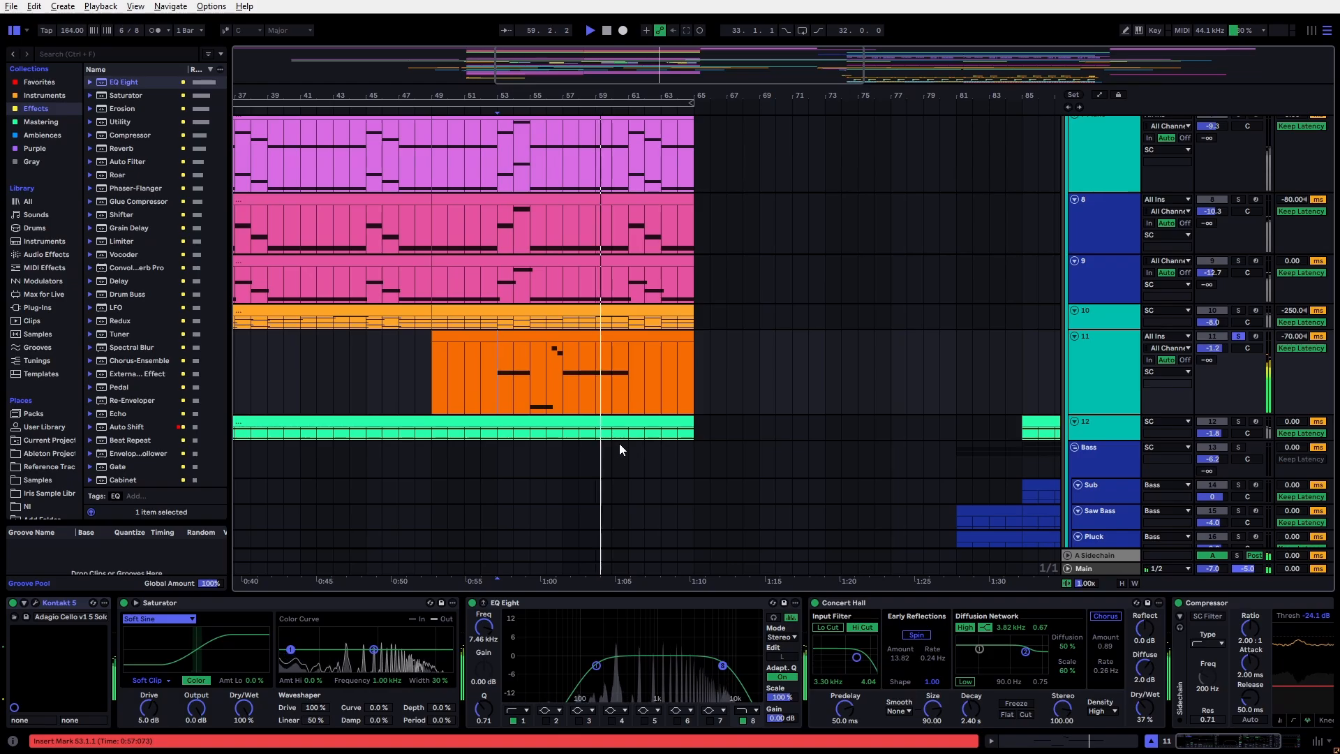
{"action": "key", "text": "space"}
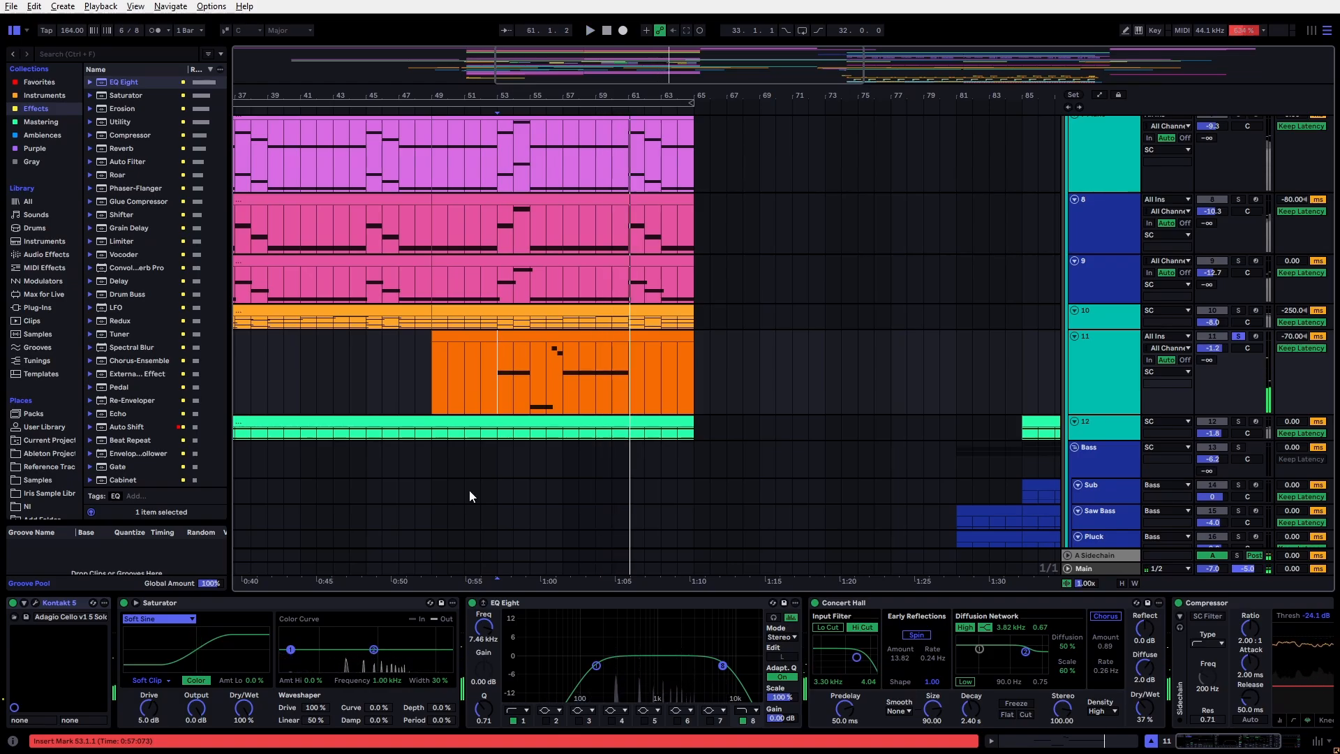
{"action": "left_click", "coordinate": [91, 605]}
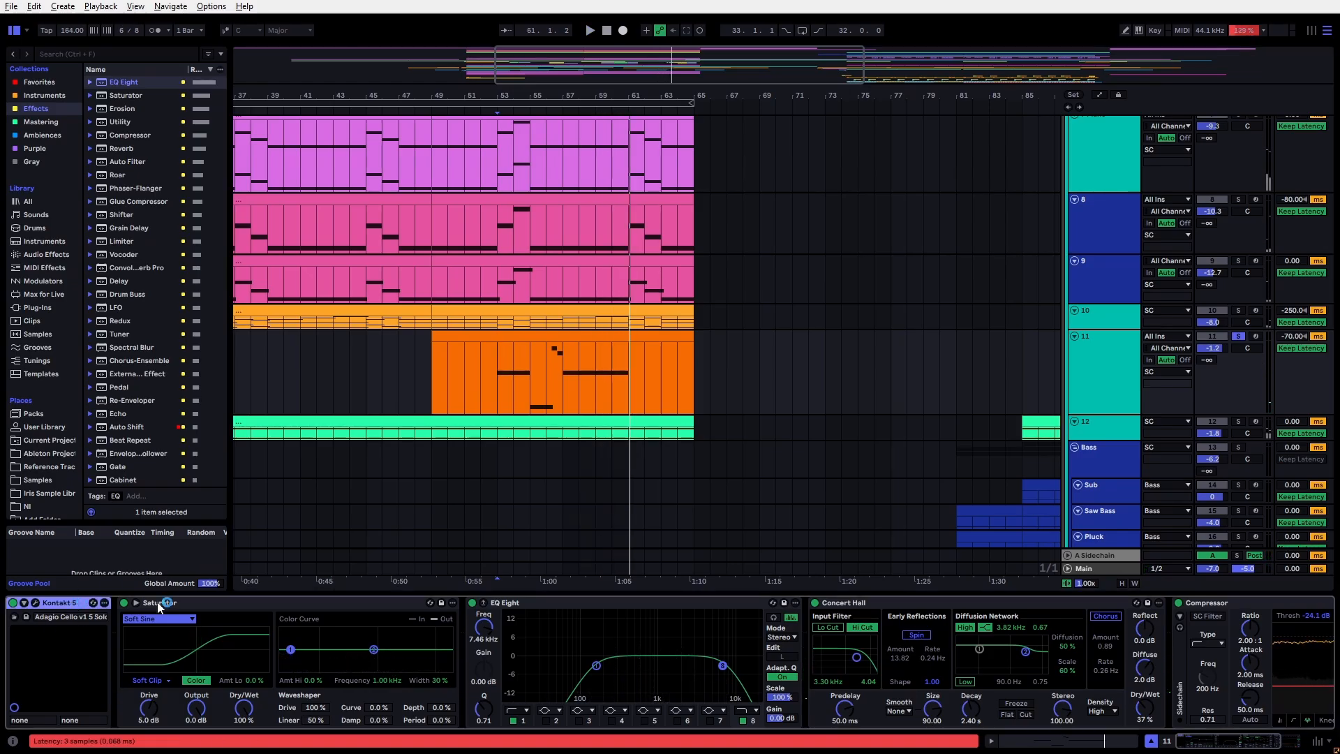
{"action": "left_click", "coordinate": [171, 606]}
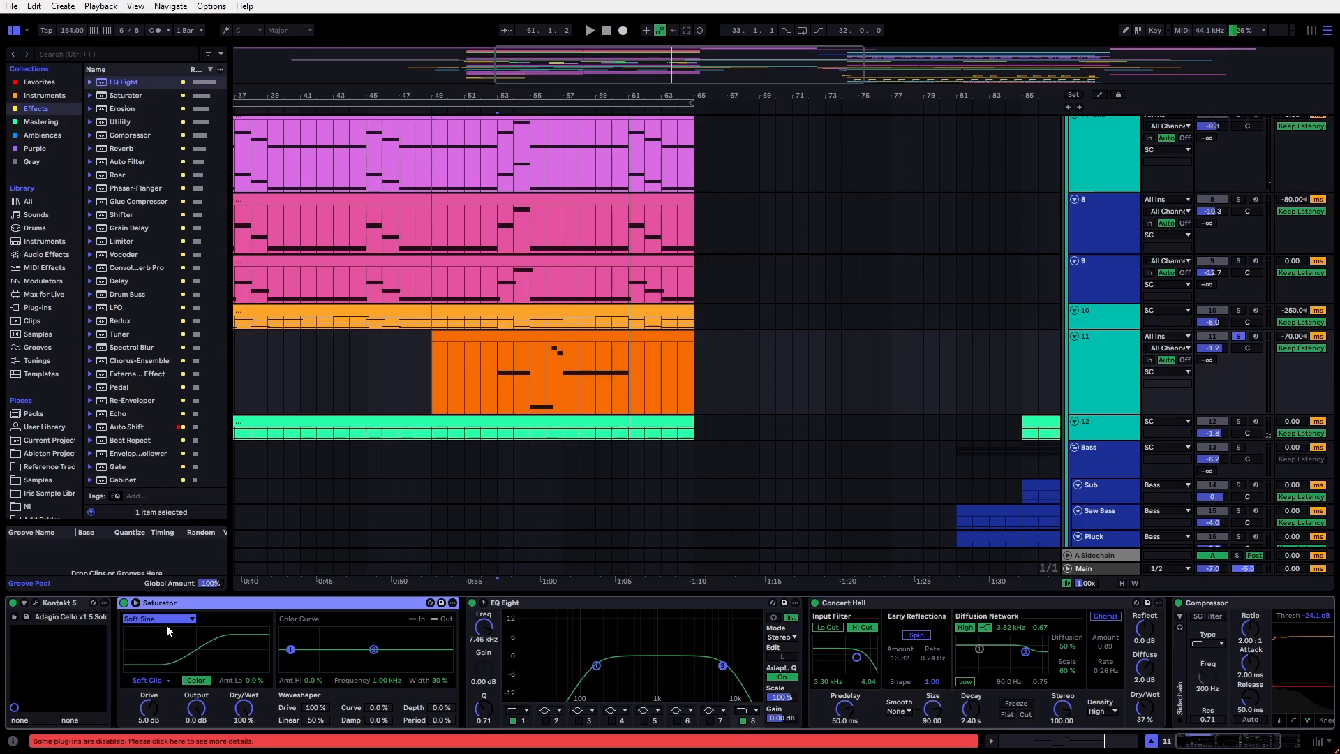
{"action": "left_click", "coordinate": [513, 605]}
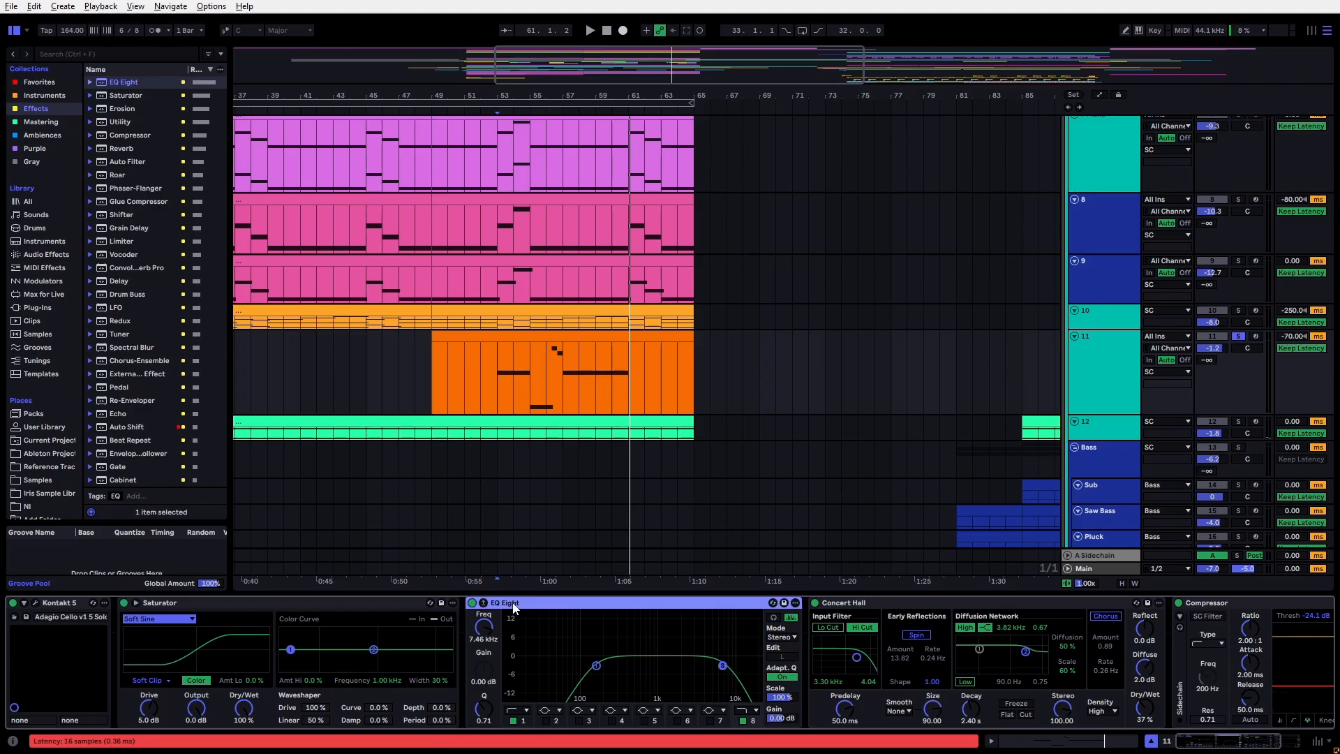
{"action": "left_click_drag", "start_coordinate": [1231, 739], "coordinate": [1259, 744]}
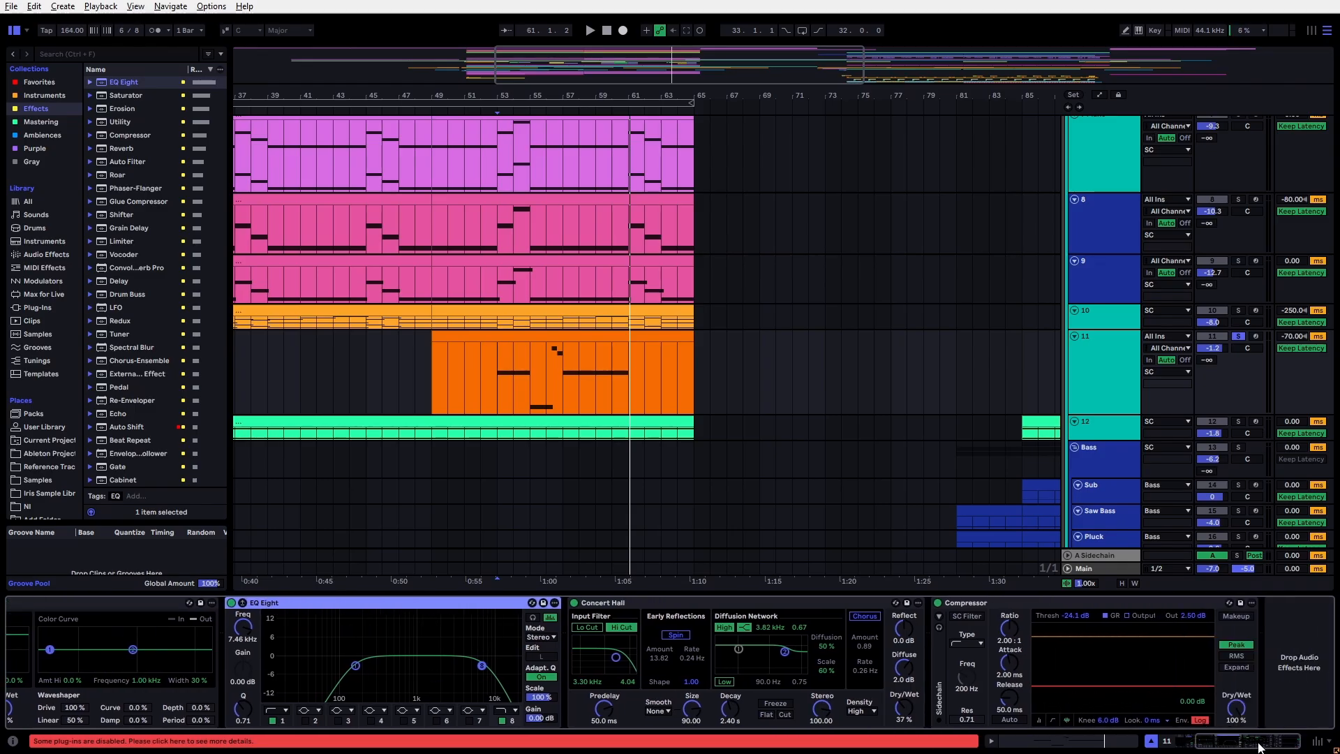
{"action": "left_click", "coordinate": [683, 604]}
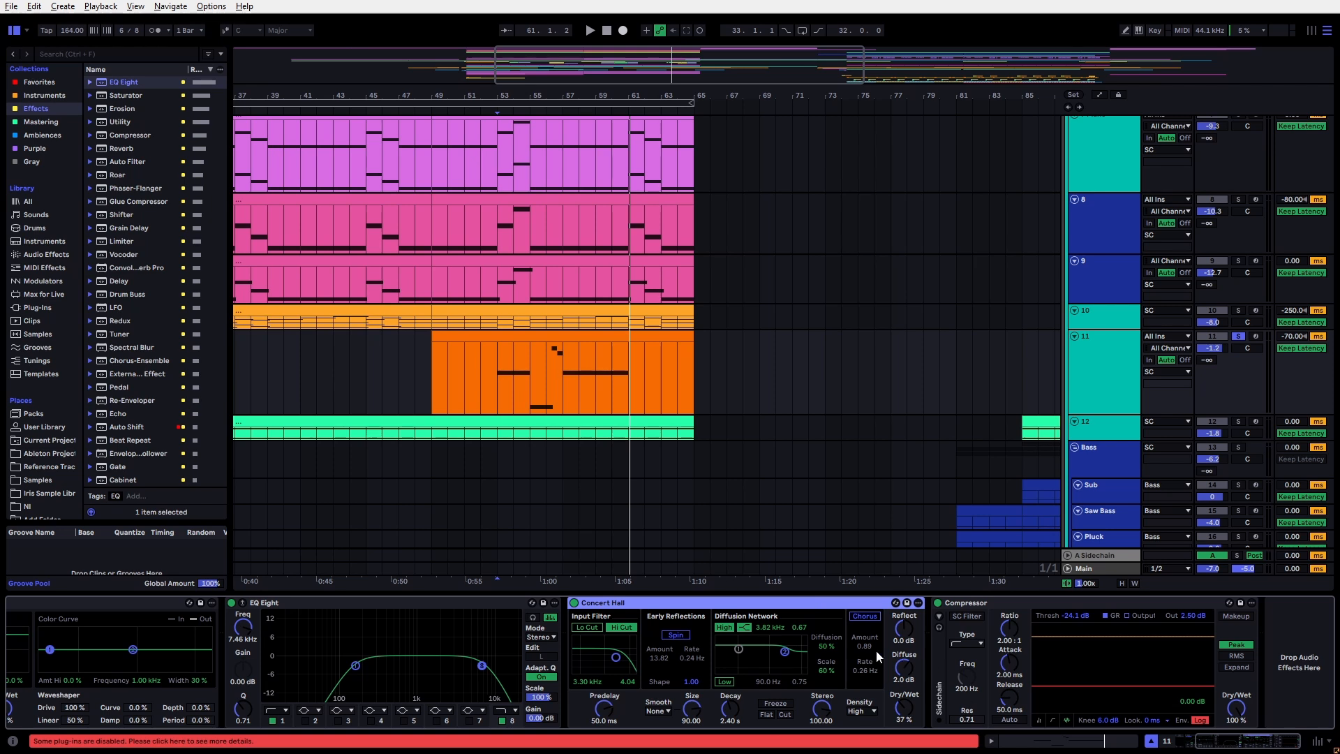
{"action": "left_click", "coordinate": [1026, 605]}
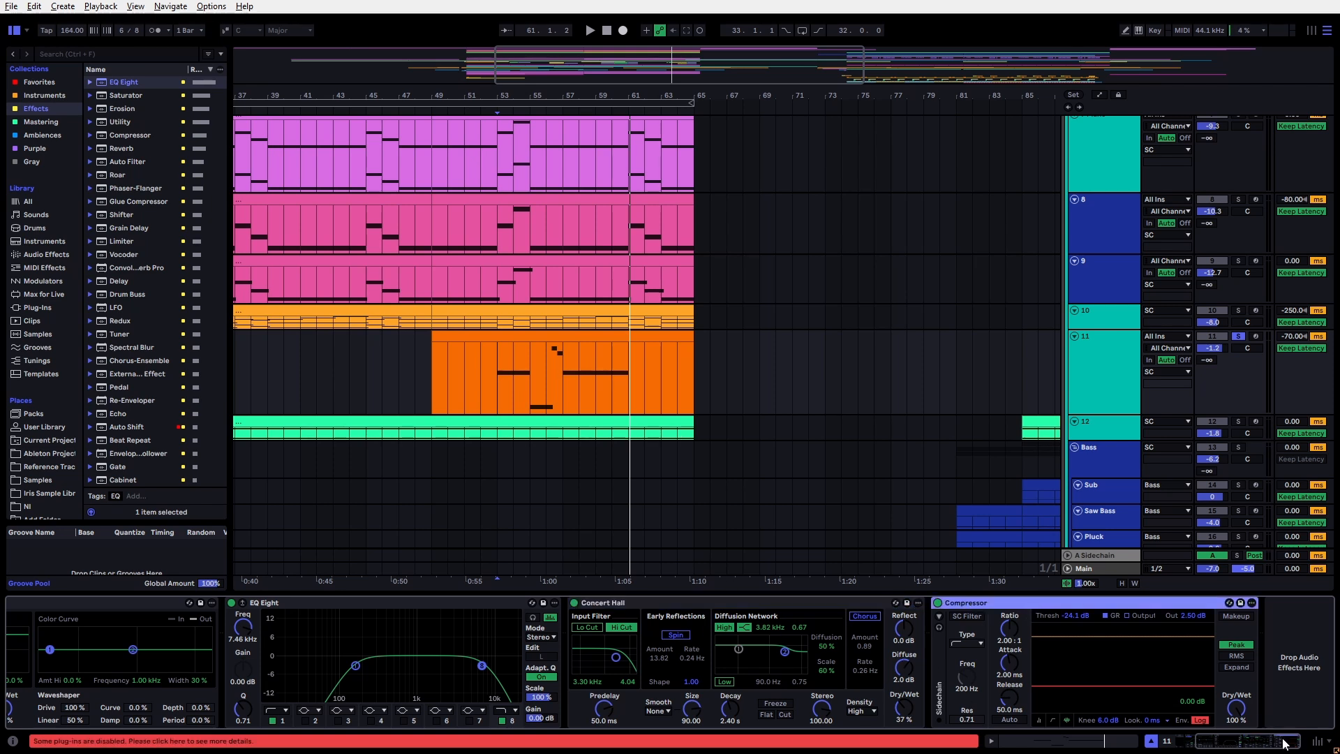
{"action": "left_click", "coordinate": [1179, 738]}
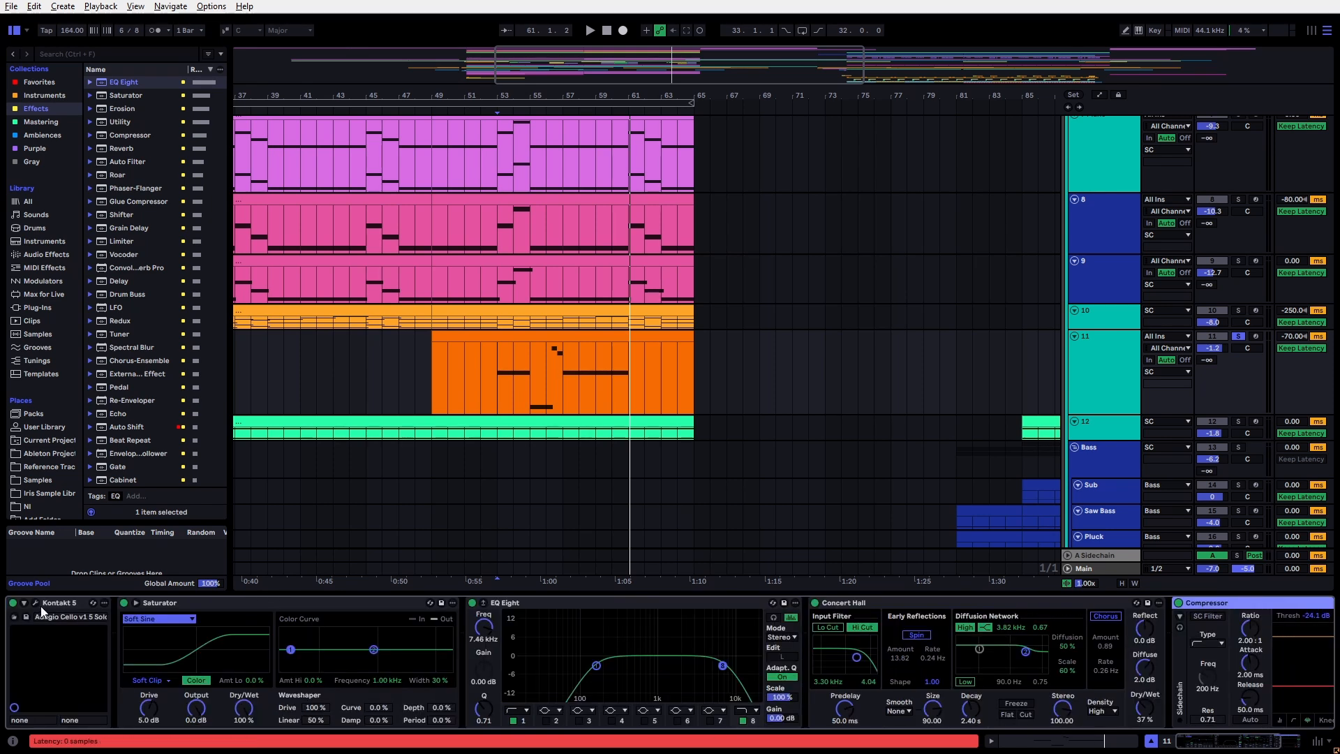
Step: Display the Modulation Wheel envelope of track 11's MIDI clip to examine its curve, and return to the device chain
{"action": "double_click", "coordinate": [563, 337]}
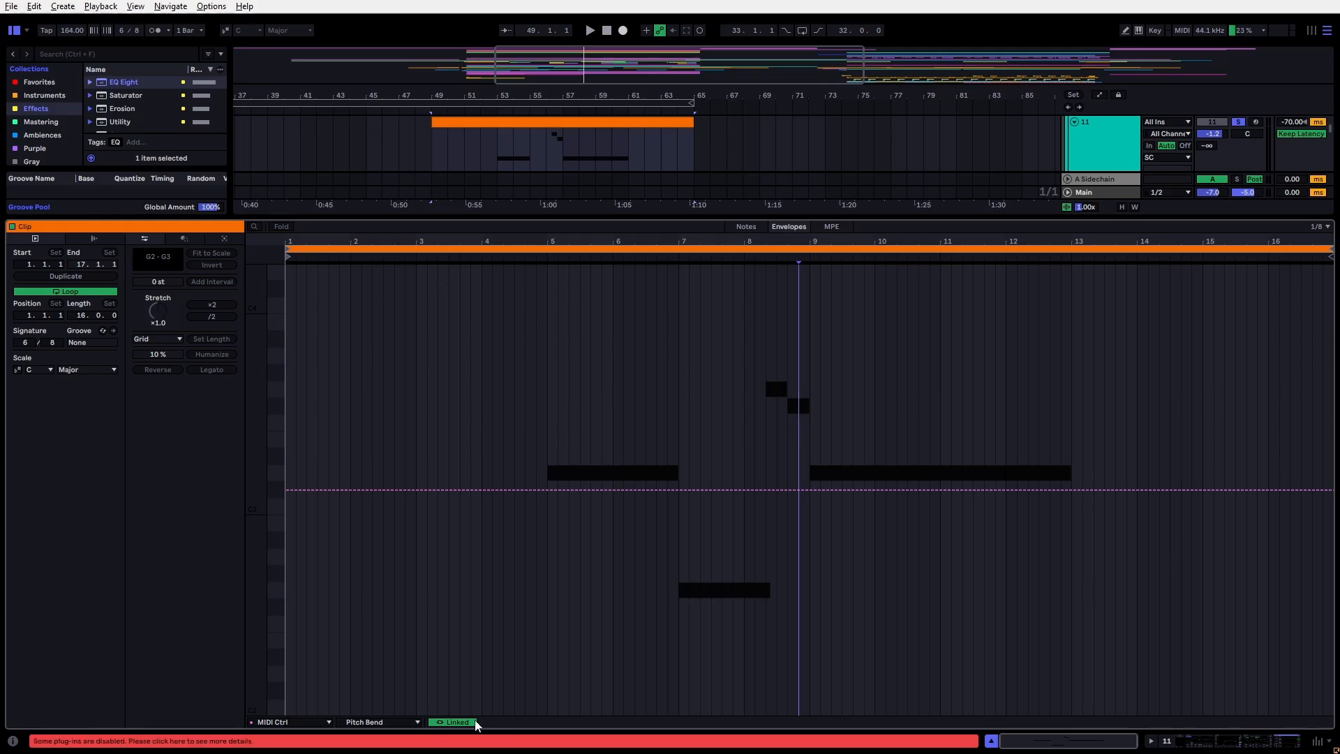
{"action": "left_click", "coordinate": [312, 723]}
{"action": "left_click", "coordinate": [352, 725]}
{"action": "left_click", "coordinate": [360, 723]}
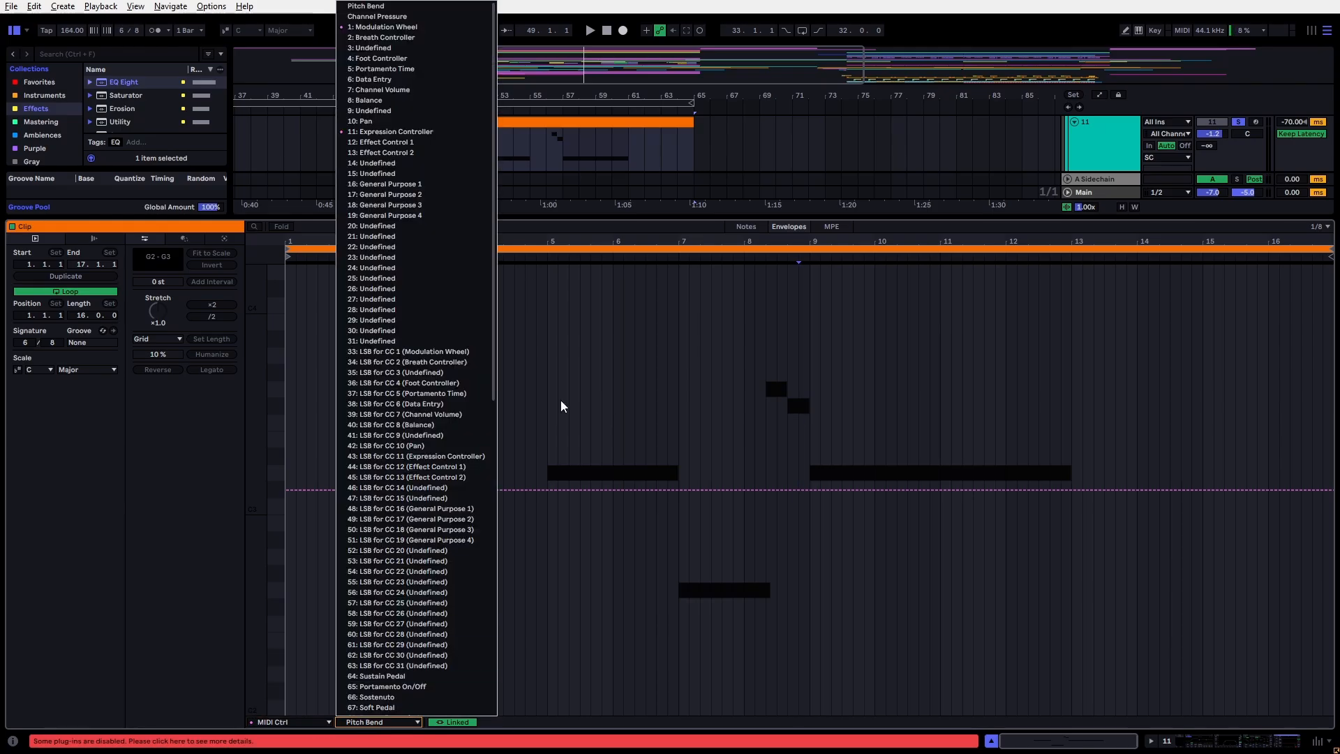
{"action": "left_click", "coordinate": [381, 28]}
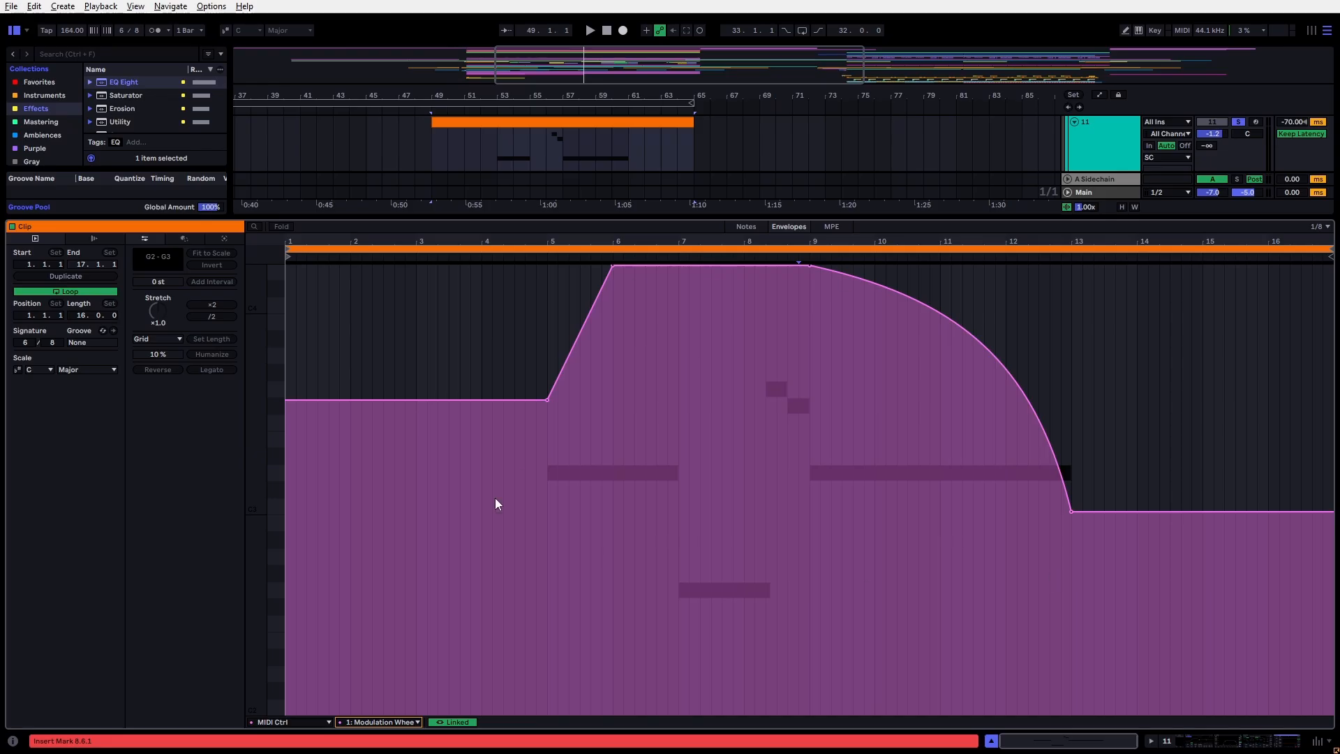
{"action": "left_click", "coordinate": [360, 723]}
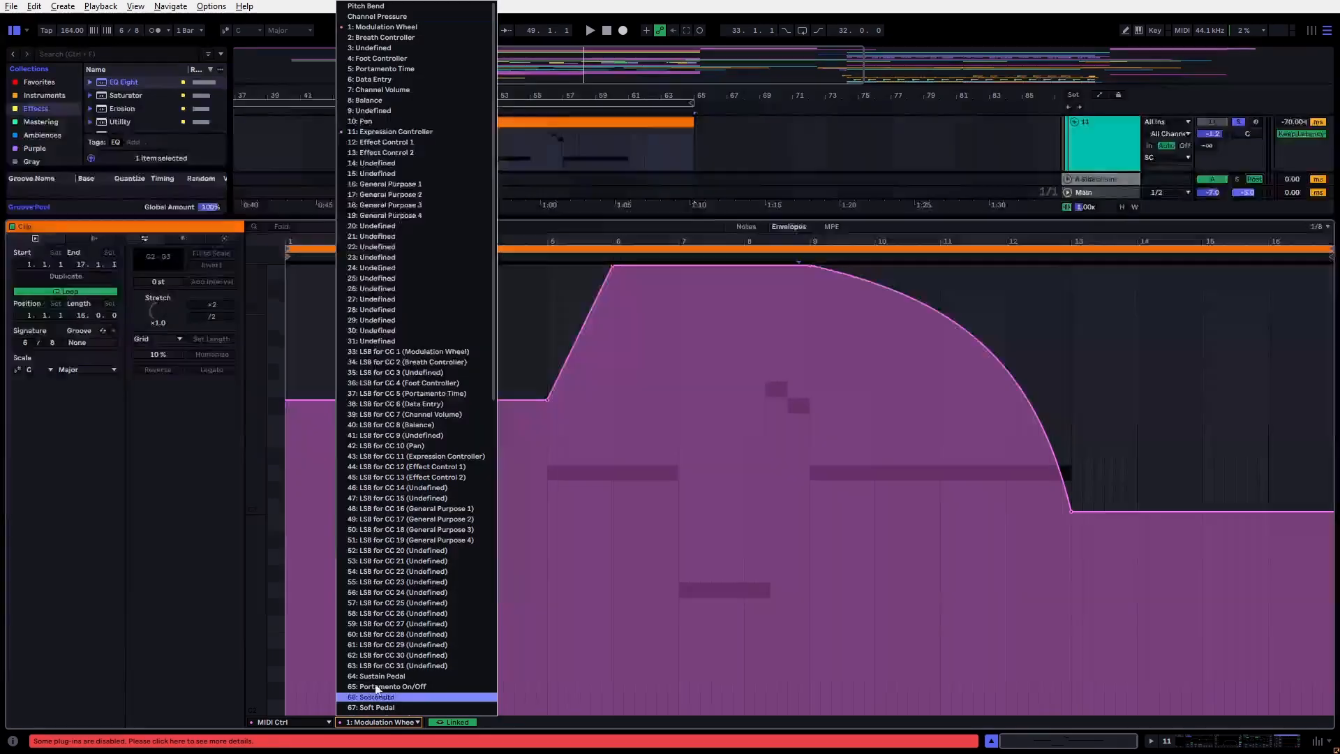
{"action": "left_click", "coordinate": [768, 443]}
{"action": "key", "text": "shift+Tab"}
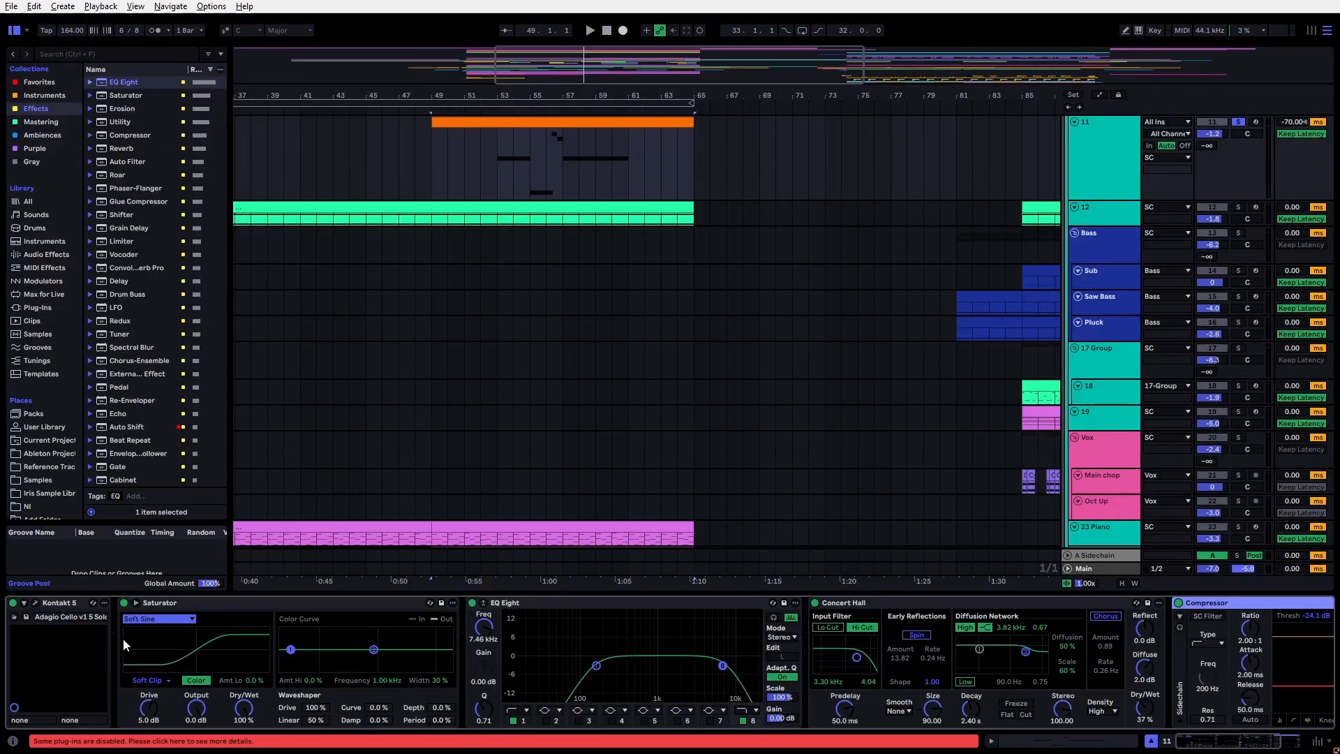
Step: Examine the dynamics and expression controls of the Adagio Cello instrument in track 11's Kontakt 5
{"action": "left_click", "coordinate": [41, 603]}
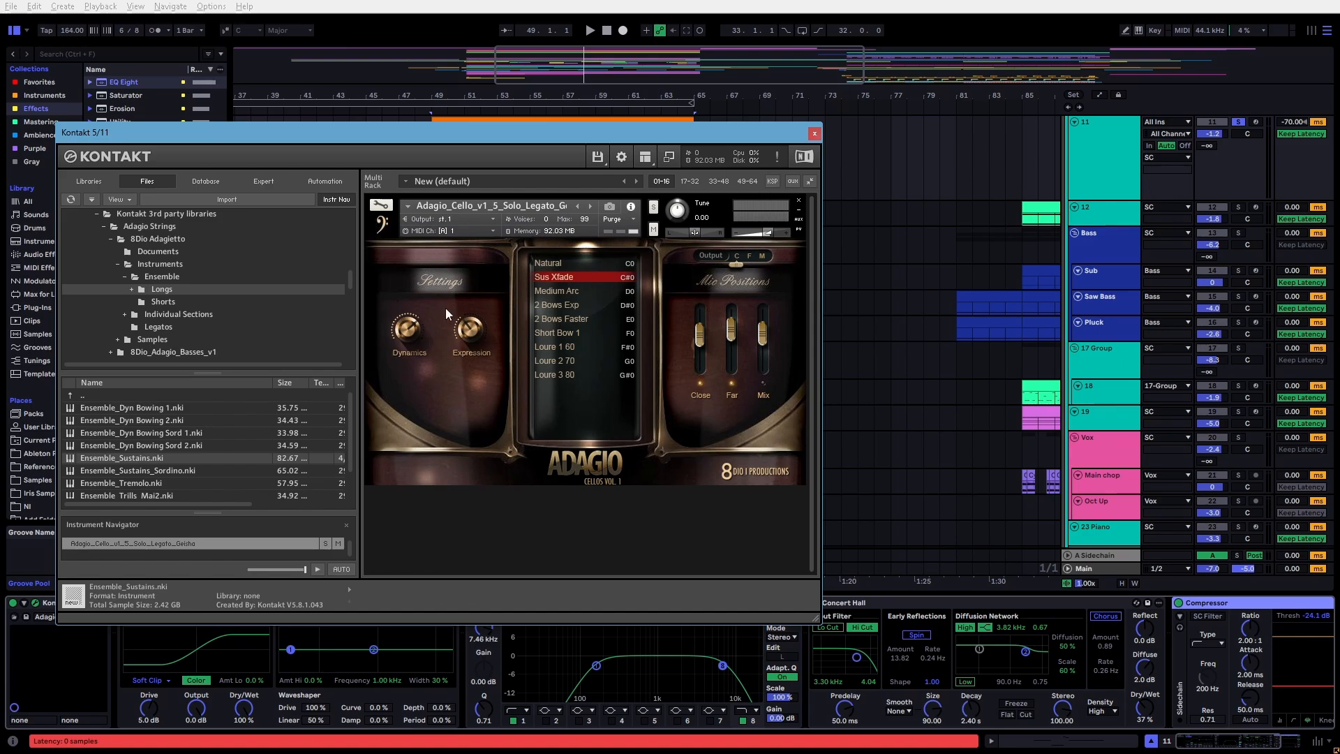
{"action": "left_click", "coordinate": [814, 132]}
{"action": "left_click", "coordinate": [593, 124]}
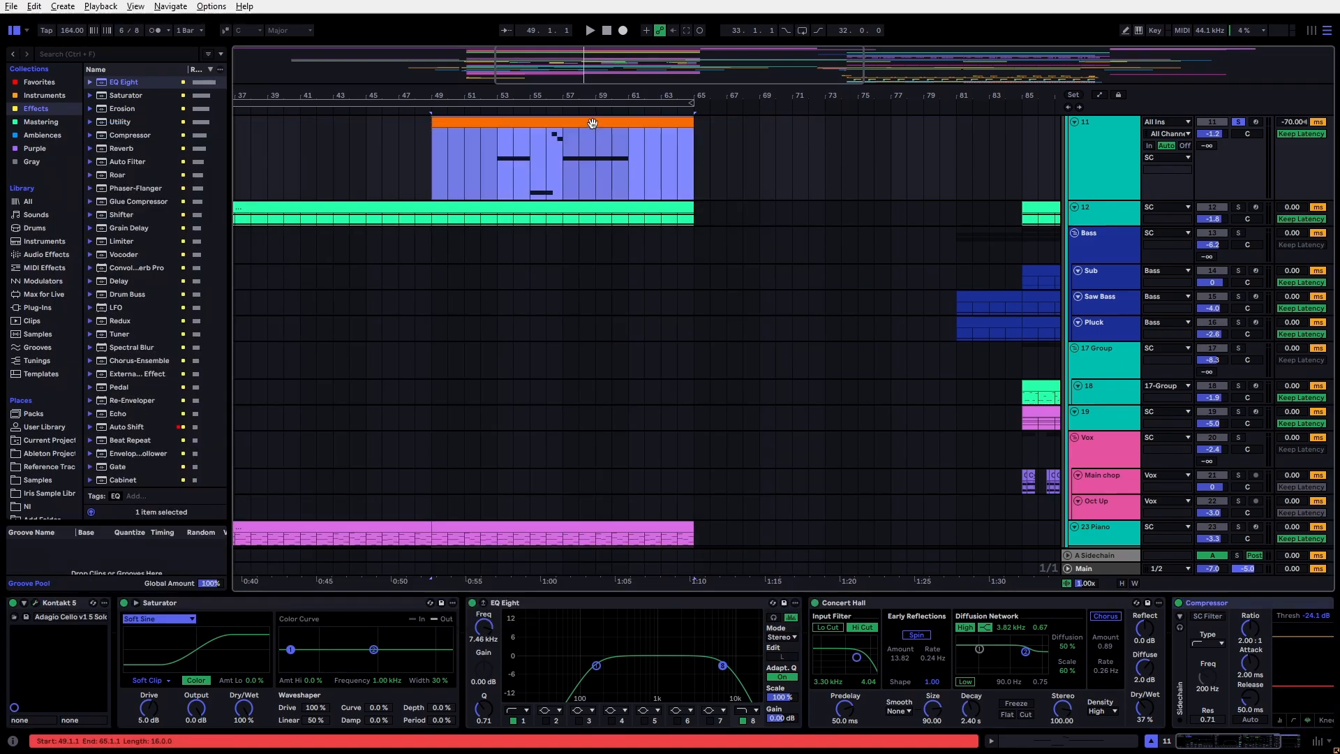
Step: Display the Expression Controller envelope of track 11's clip to examine its curve against the notes
{"action": "double_click", "coordinate": [536, 125]}
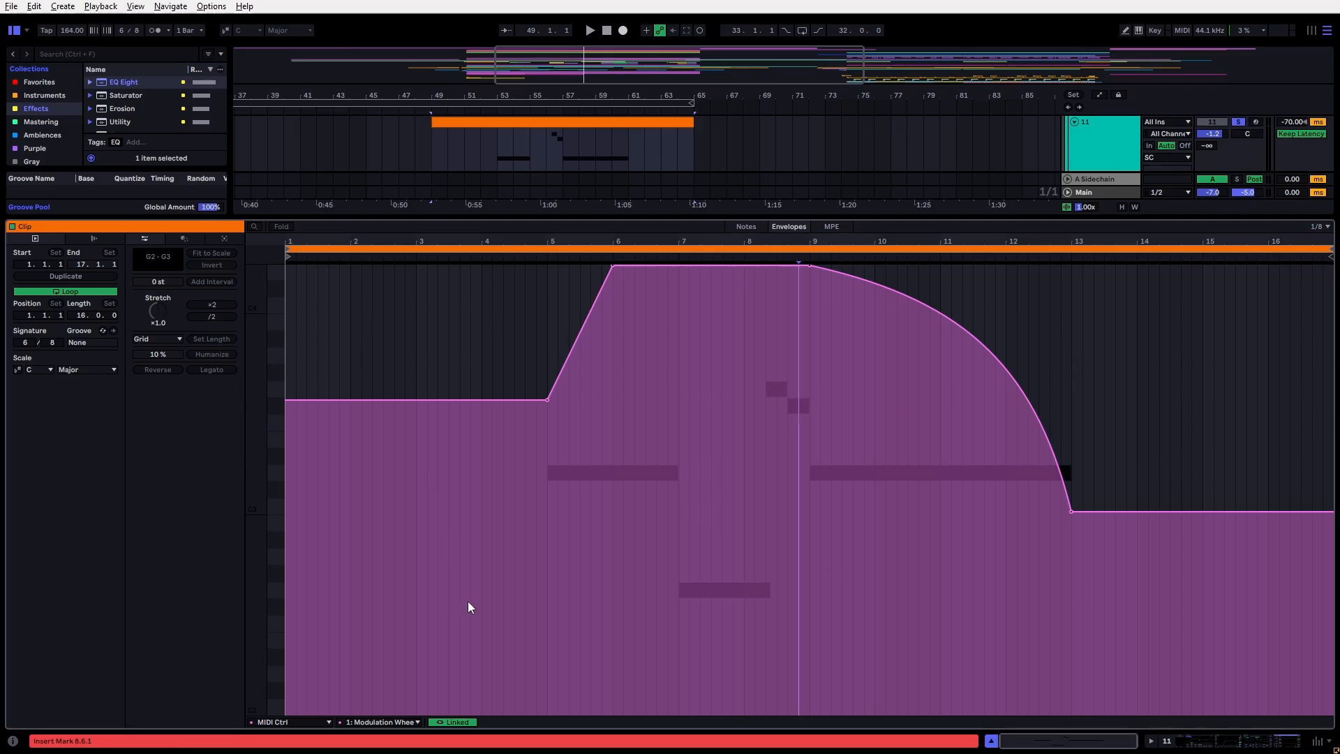
{"action": "left_click", "coordinate": [380, 722]}
{"action": "left_click", "coordinate": [424, 131]}
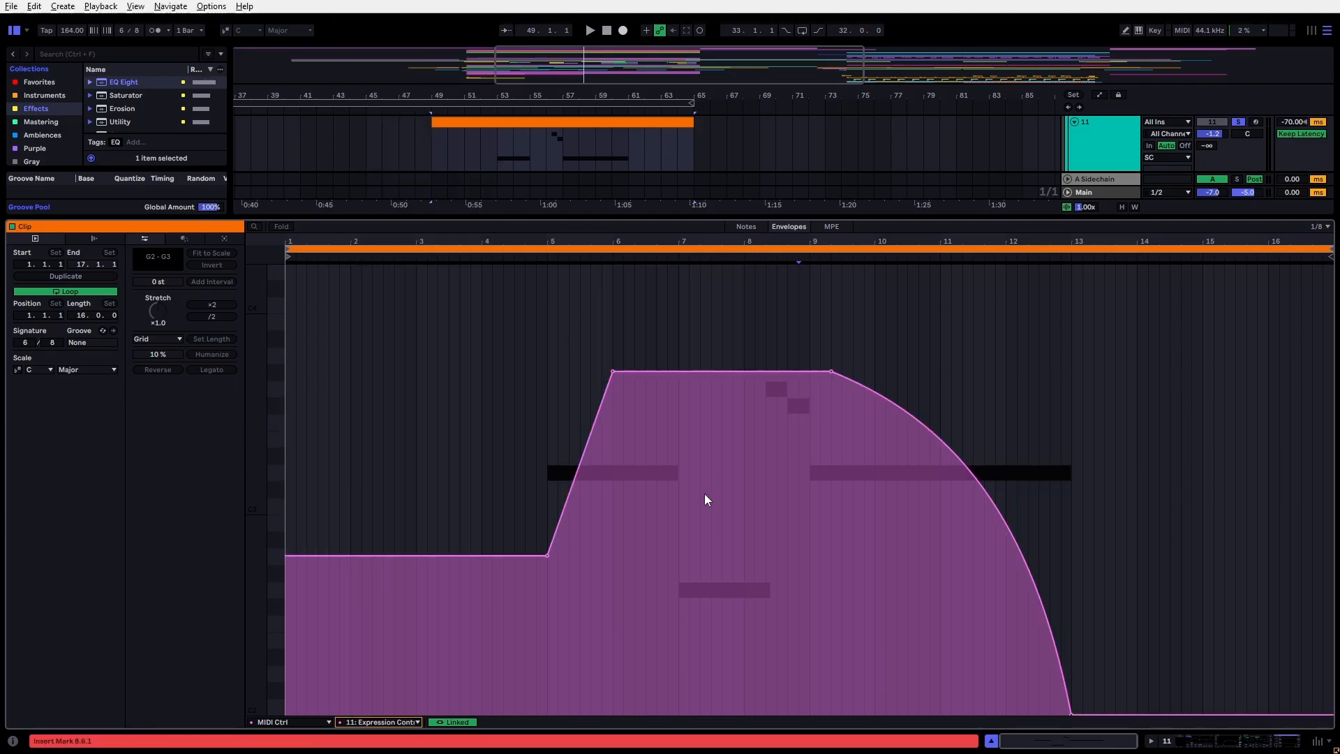
{"action": "left_click", "coordinate": [1105, 438]}
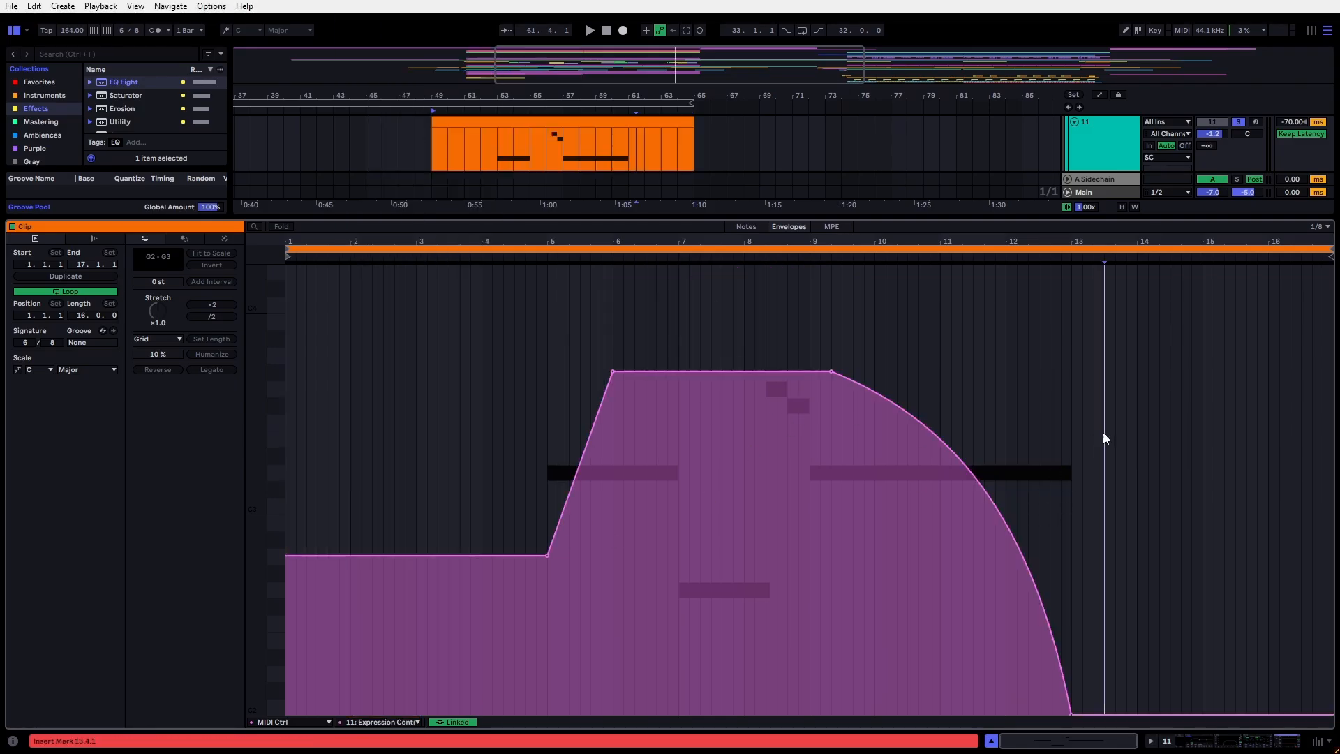
{"action": "key", "text": "shift+Tab"}
Step: Reduce the enlarged tracks 8 to 11 to compact height, and place the insert marker at 65.1.1
{"action": "scroll", "coordinate": [584, 333], "scroll_direction": "up", "scroll_amount": 3}
{"action": "scroll", "coordinate": [551, 324], "scroll_direction": "down", "scroll_amount": 5}
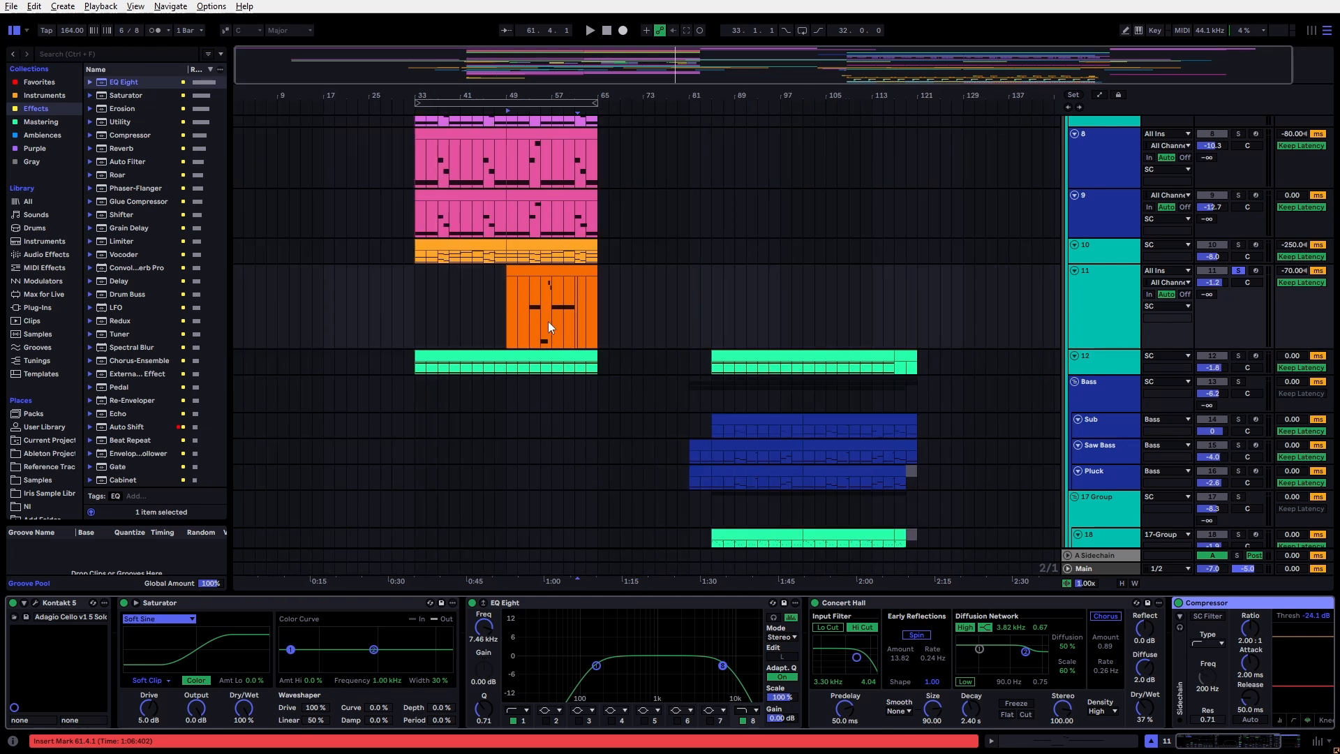
{"action": "left_click", "coordinate": [526, 319]}
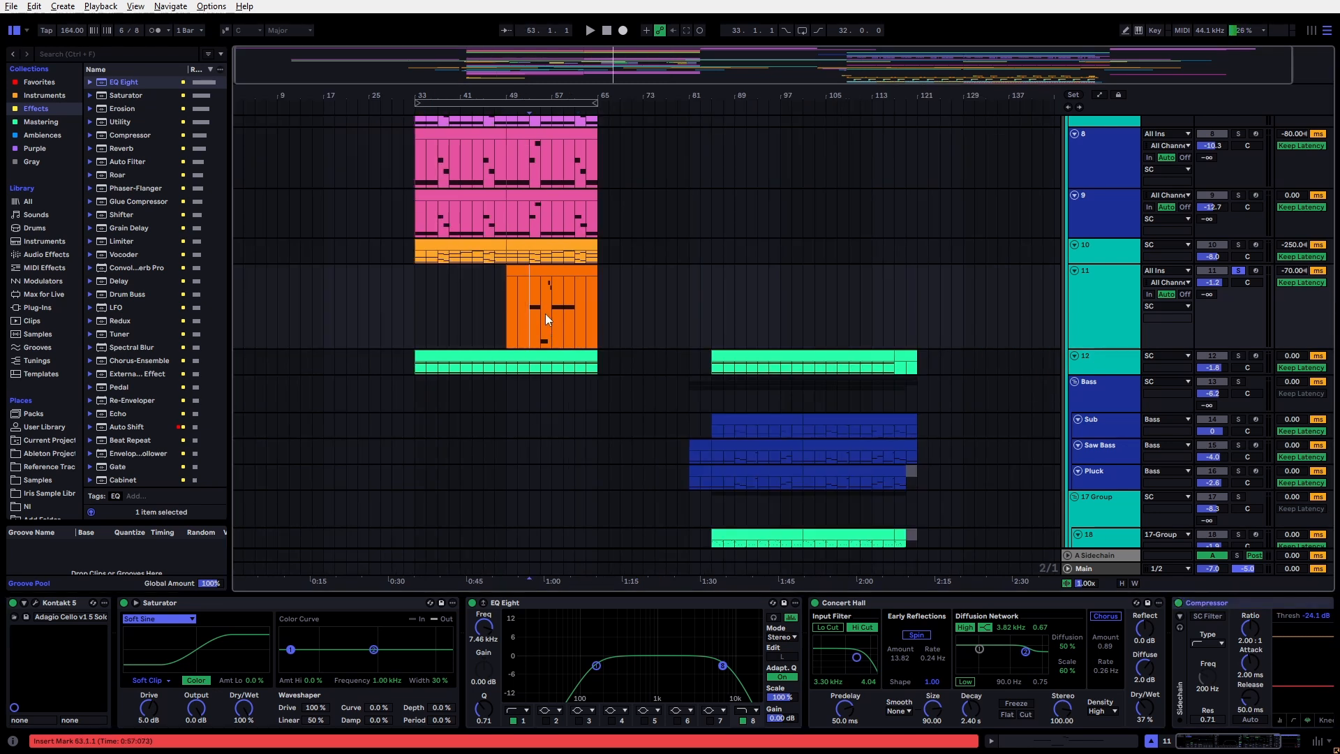
{"action": "scroll", "coordinate": [520, 317], "scroll_direction": "down", "scroll_amount": 1}
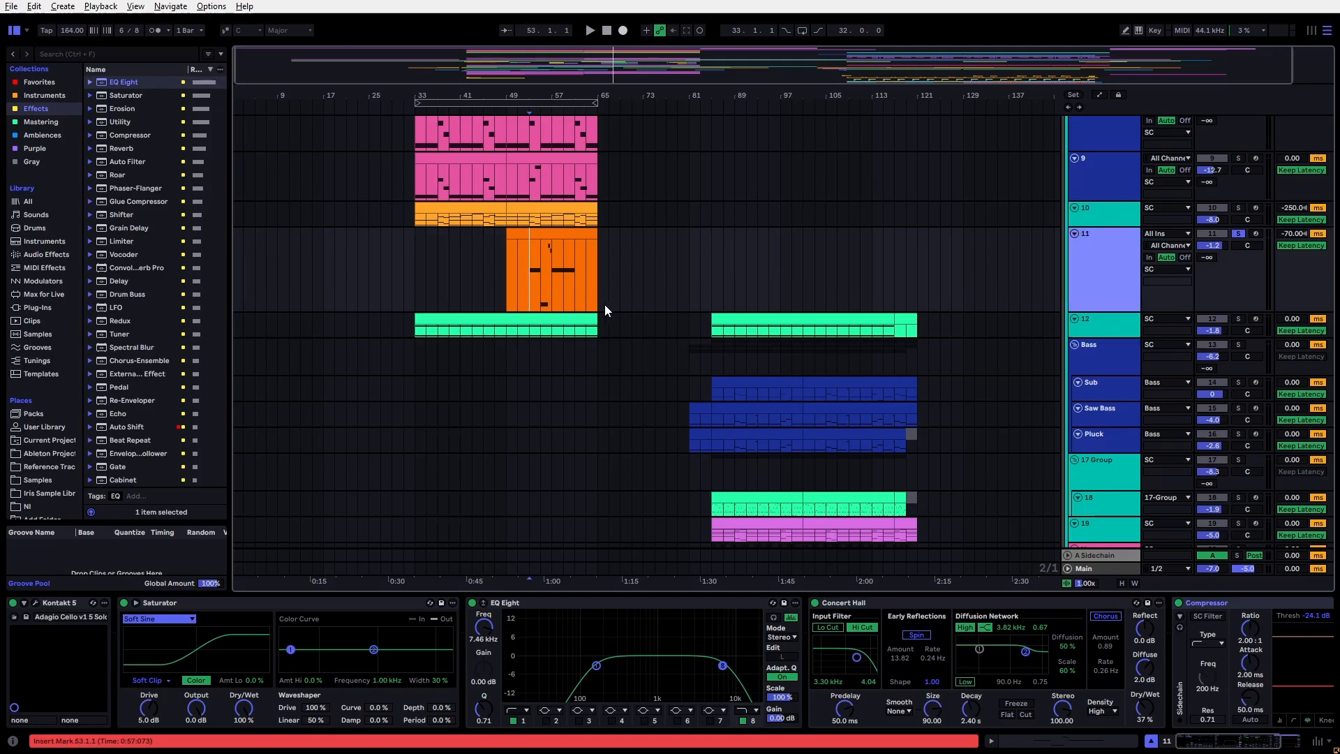
{"action": "key", "text": "alt"}
{"action": "key", "text": "h"}
{"action": "left_click", "coordinate": [593, 283]}
{"action": "key", "text": "h"}
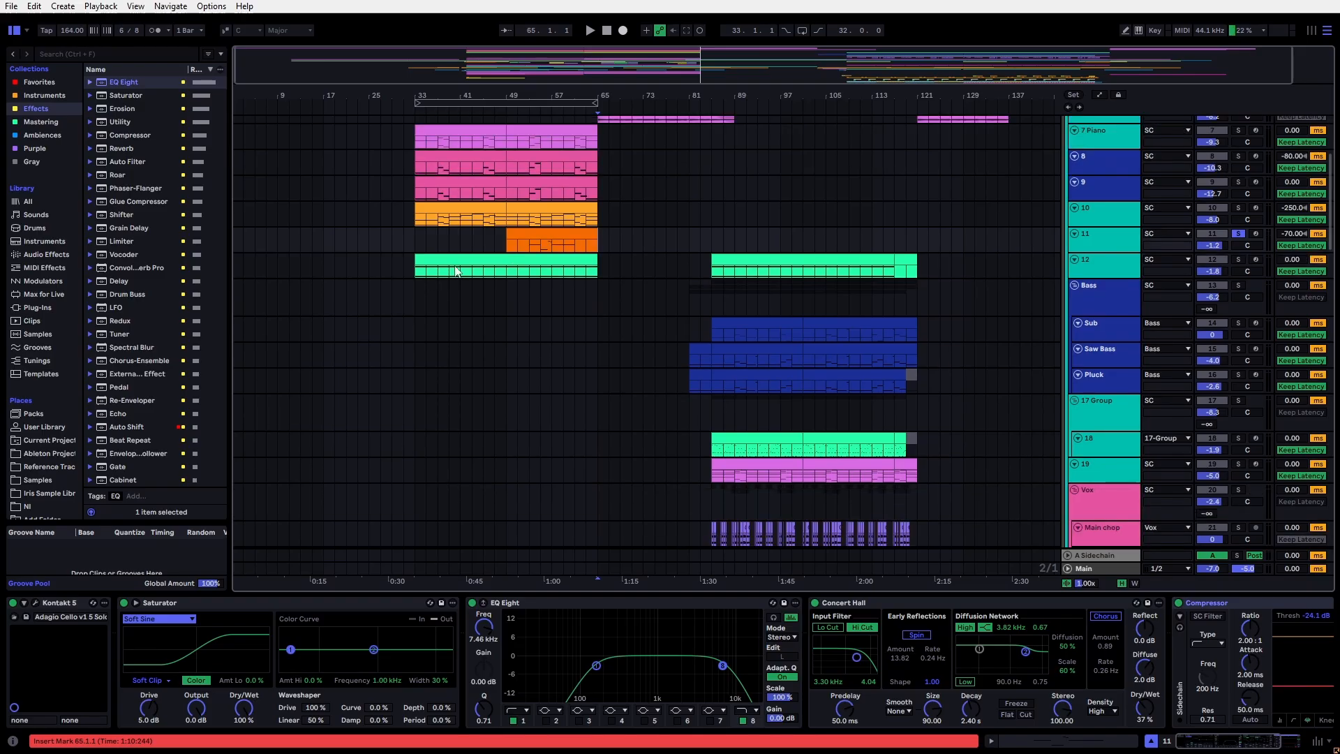
Step: Enlarge track 12 to show its notes, and audition its first clip in solo from 33.1.1
{"action": "scroll", "coordinate": [451, 268], "scroll_direction": "up", "scroll_amount": 5}
{"action": "left_click", "coordinate": [458, 259]}
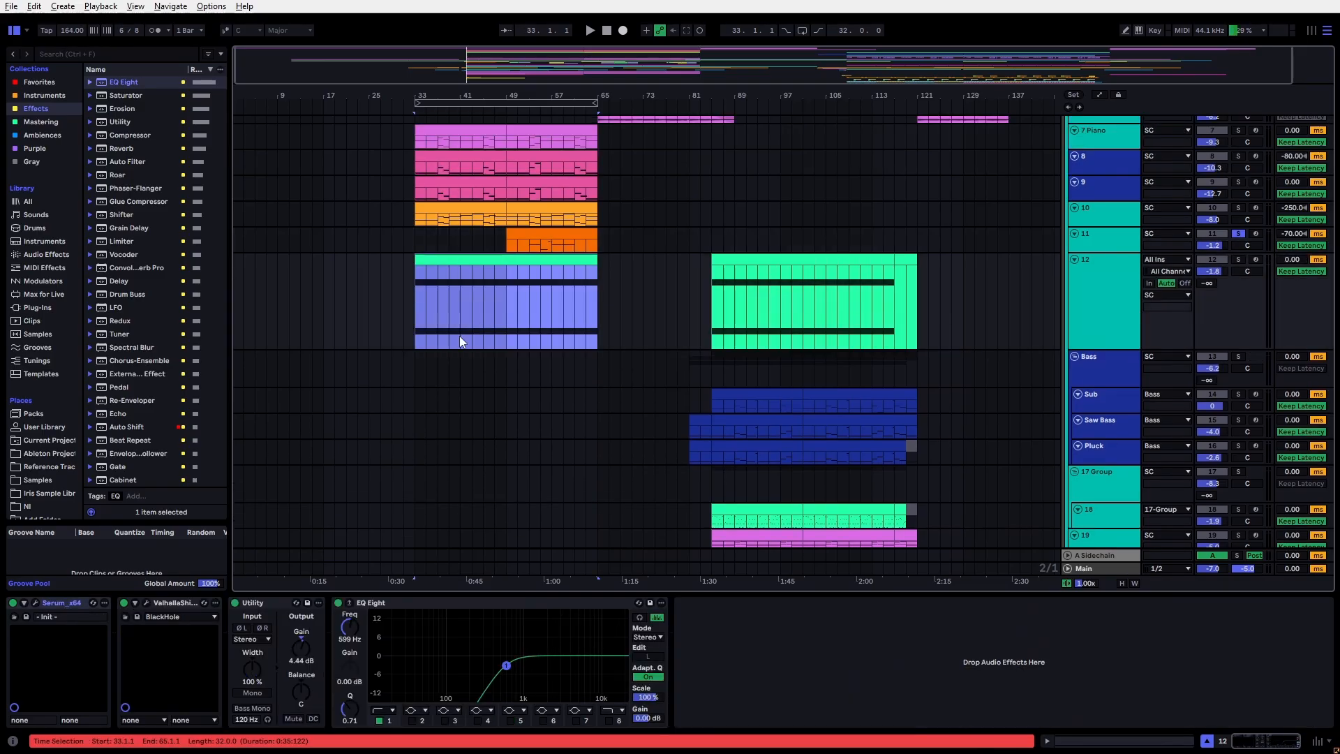
{"action": "key", "text": "space"}
{"action": "left_click", "coordinate": [1068, 295]}
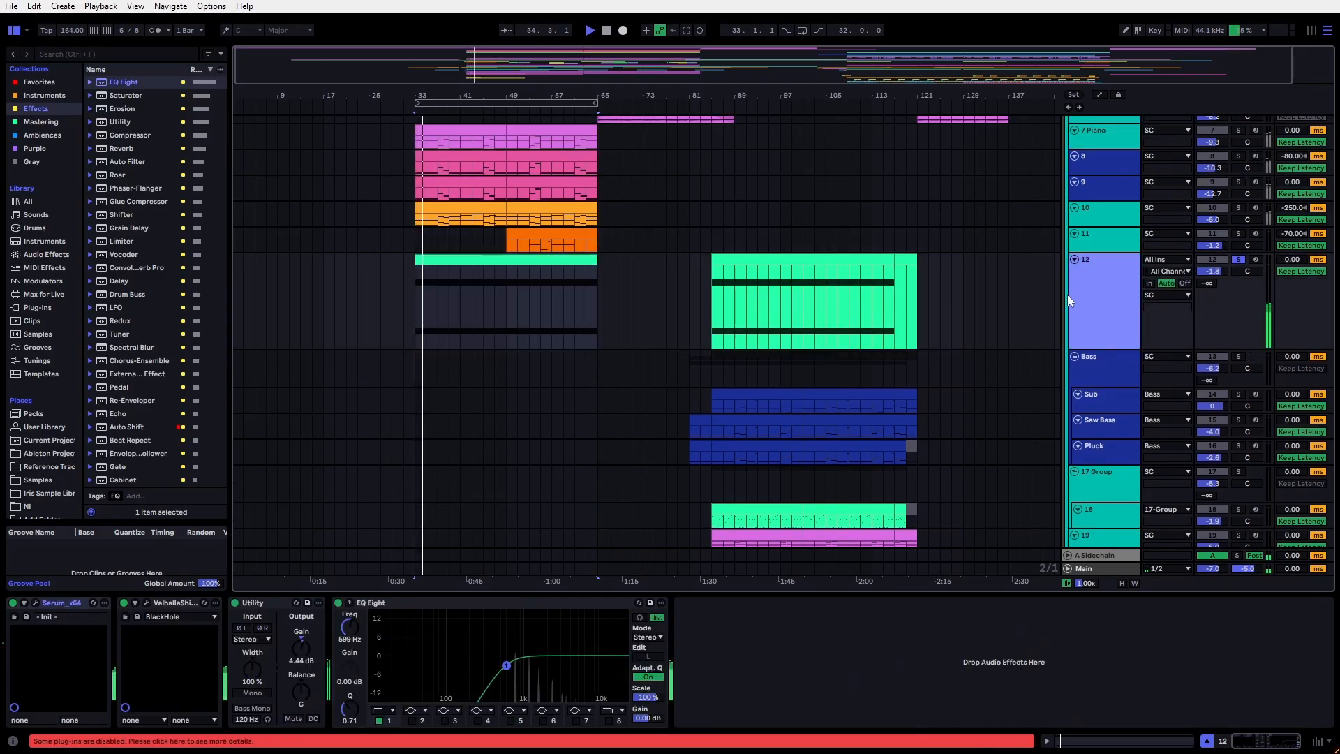
{"action": "scroll", "coordinate": [593, 367], "scroll_direction": "down", "scroll_amount": 6}
{"action": "scroll", "coordinate": [596, 383], "scroll_direction": "up", "scroll_amount": 4}
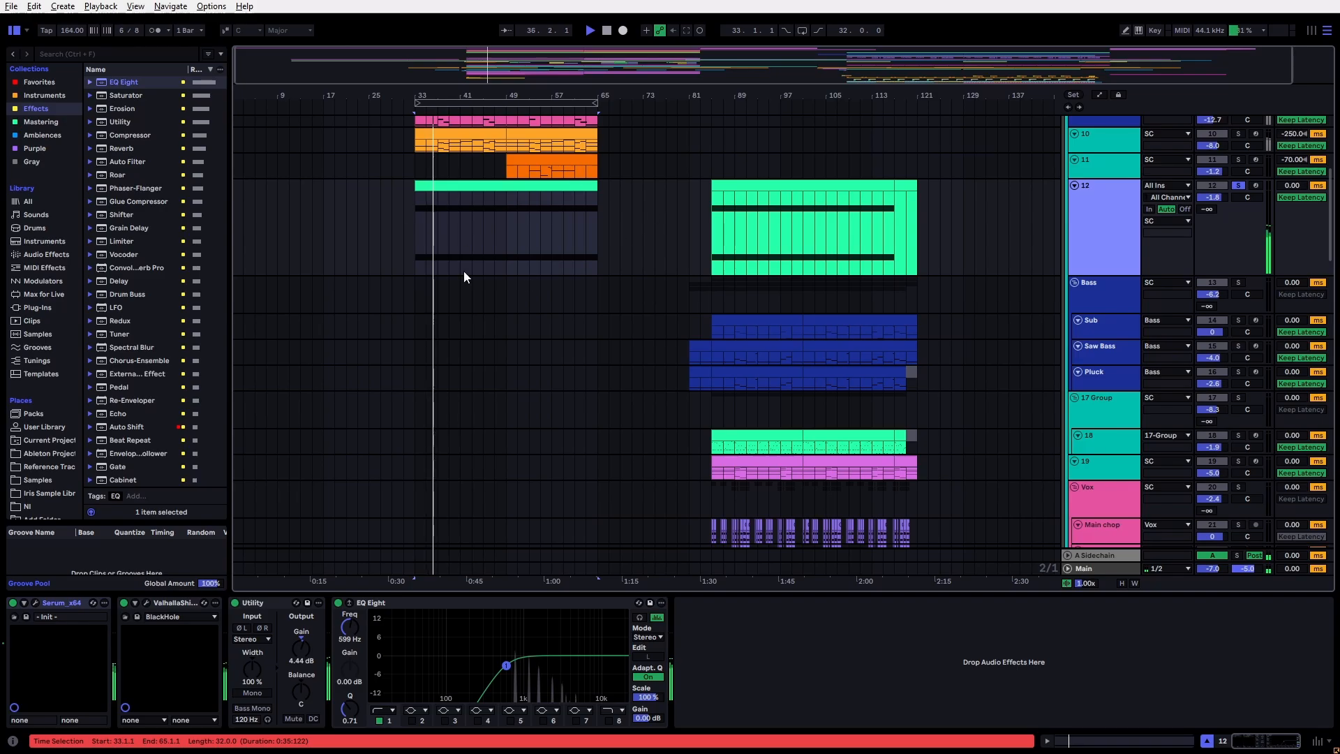
{"action": "scroll", "coordinate": [462, 321], "scroll_direction": "down", "scroll_amount": 7}
{"action": "scroll", "coordinate": [458, 269], "scroll_direction": "up", "scroll_amount": 4}
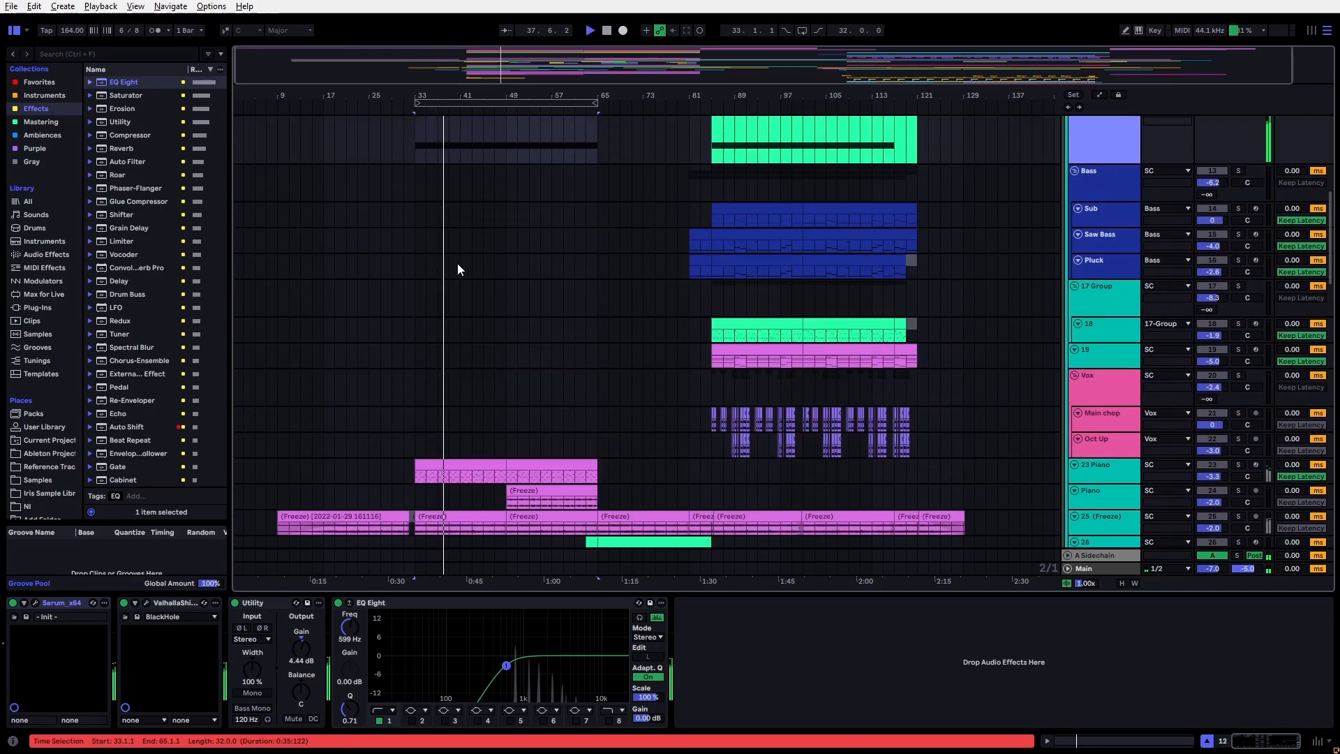
{"action": "scroll", "coordinate": [458, 264], "scroll_direction": "up", "scroll_amount": 3}
Step: Stop playback and examine the oscillator and effects pages of the Serum patch on track 12
{"action": "left_click", "coordinate": [35, 603]}
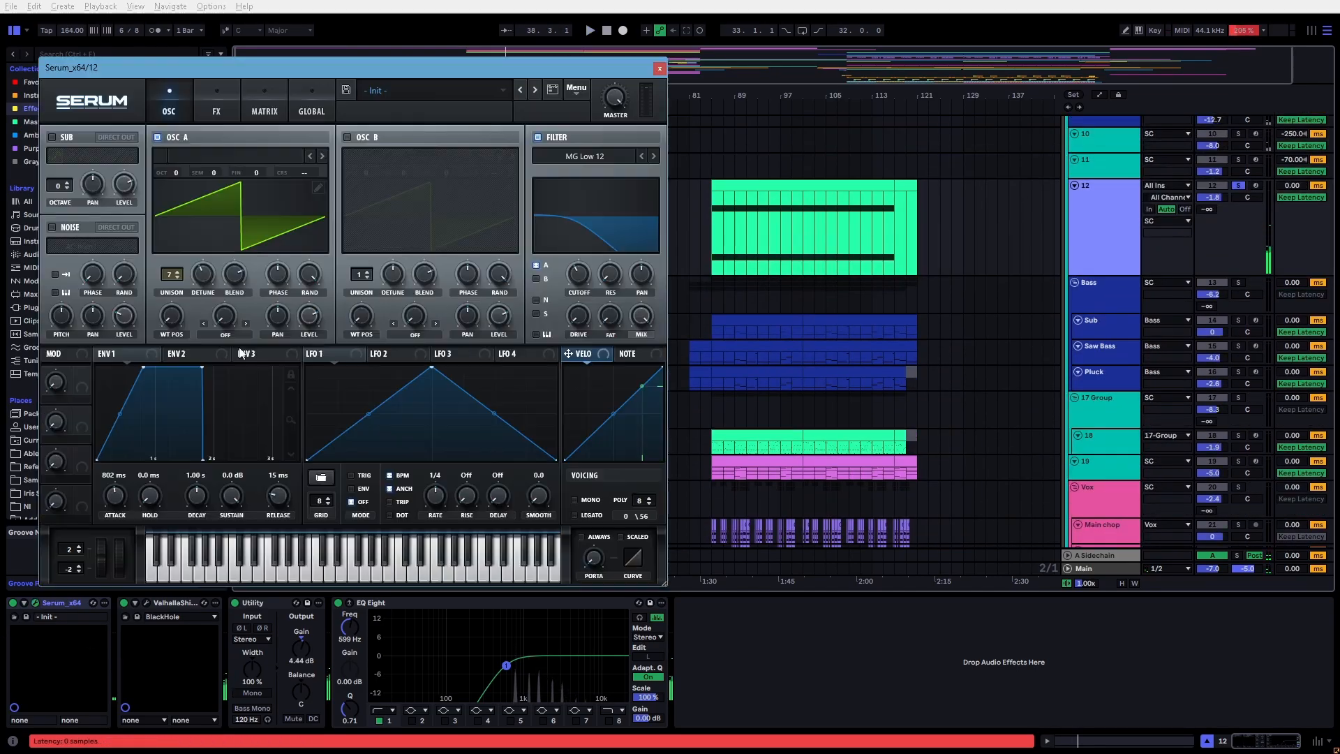
{"action": "left_click_drag", "start_coordinate": [288, 63], "coordinate": [471, 57]}
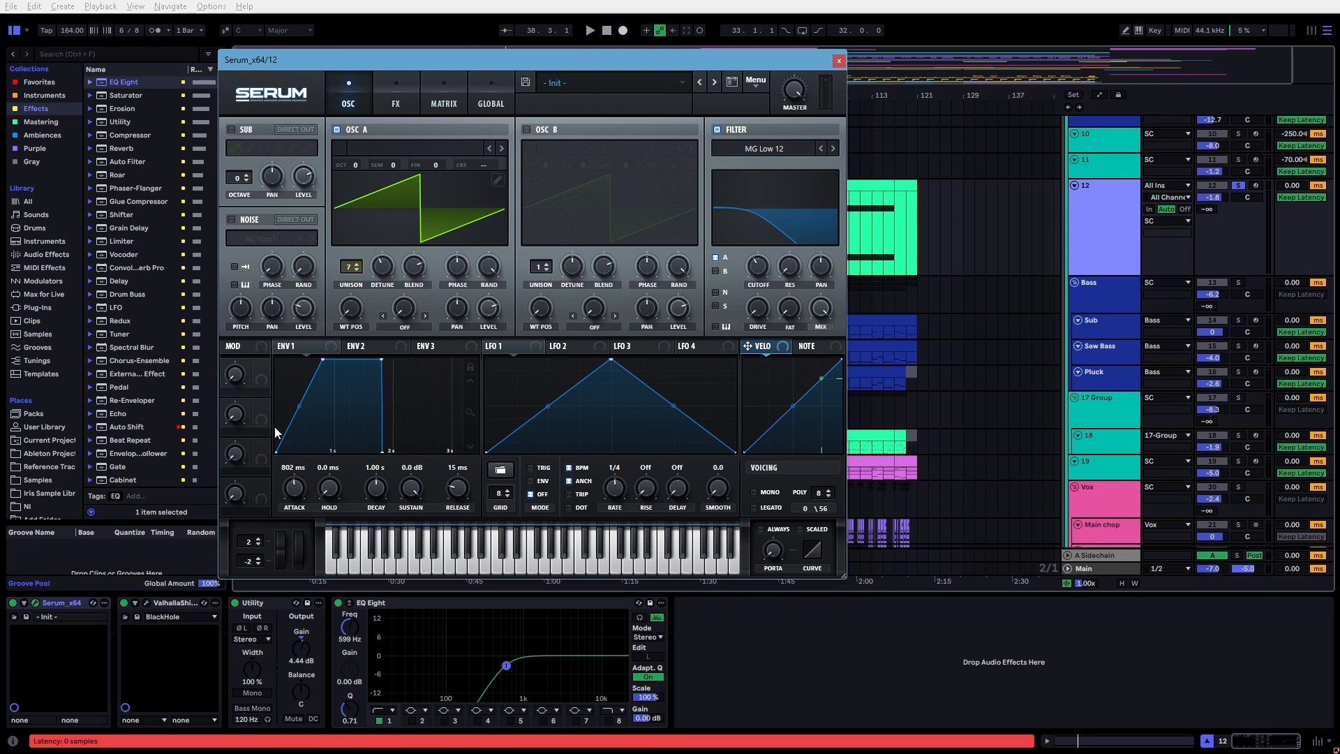
{"action": "left_click", "coordinate": [395, 98]}
{"action": "left_click", "coordinate": [349, 98]}
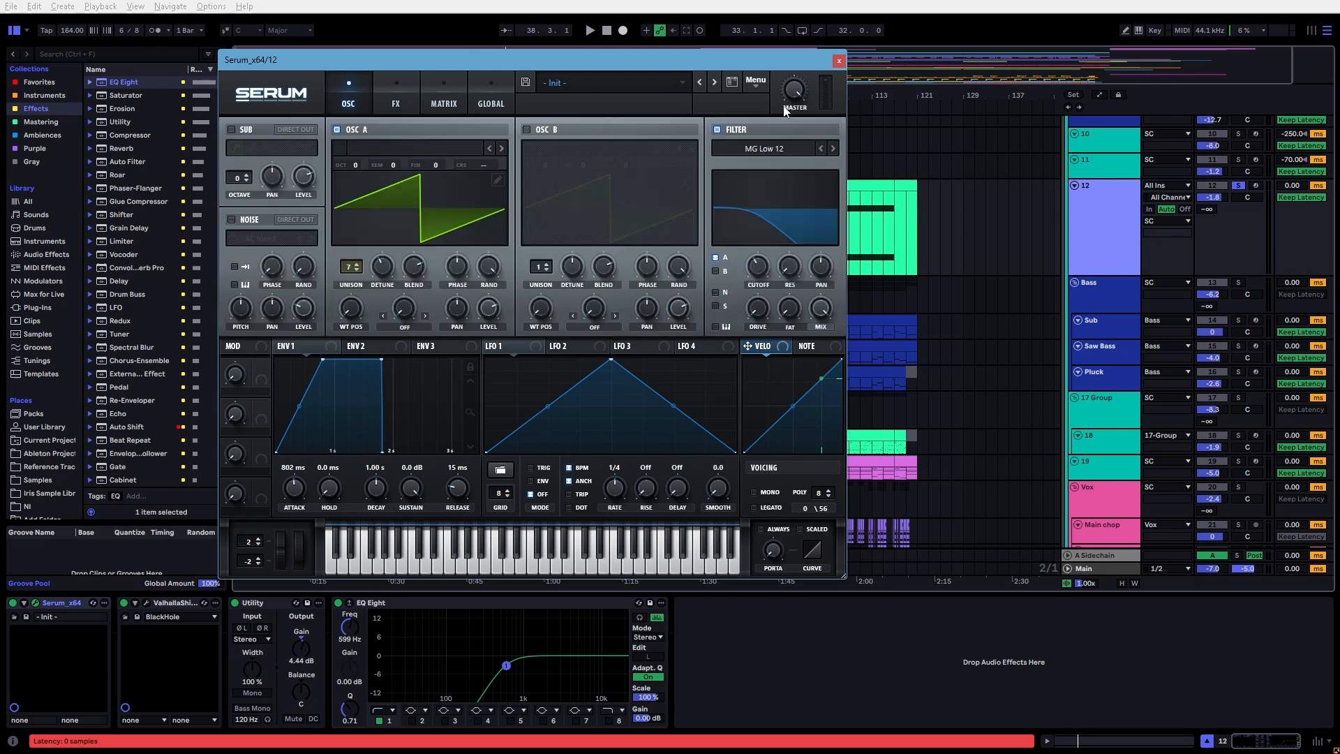
{"action": "left_click", "coordinate": [839, 61]}
Step: Examine the ValhallaShimmer reverb settings on track 12, and place the insert marker at 41.1.1
{"action": "left_click", "coordinate": [146, 604]}
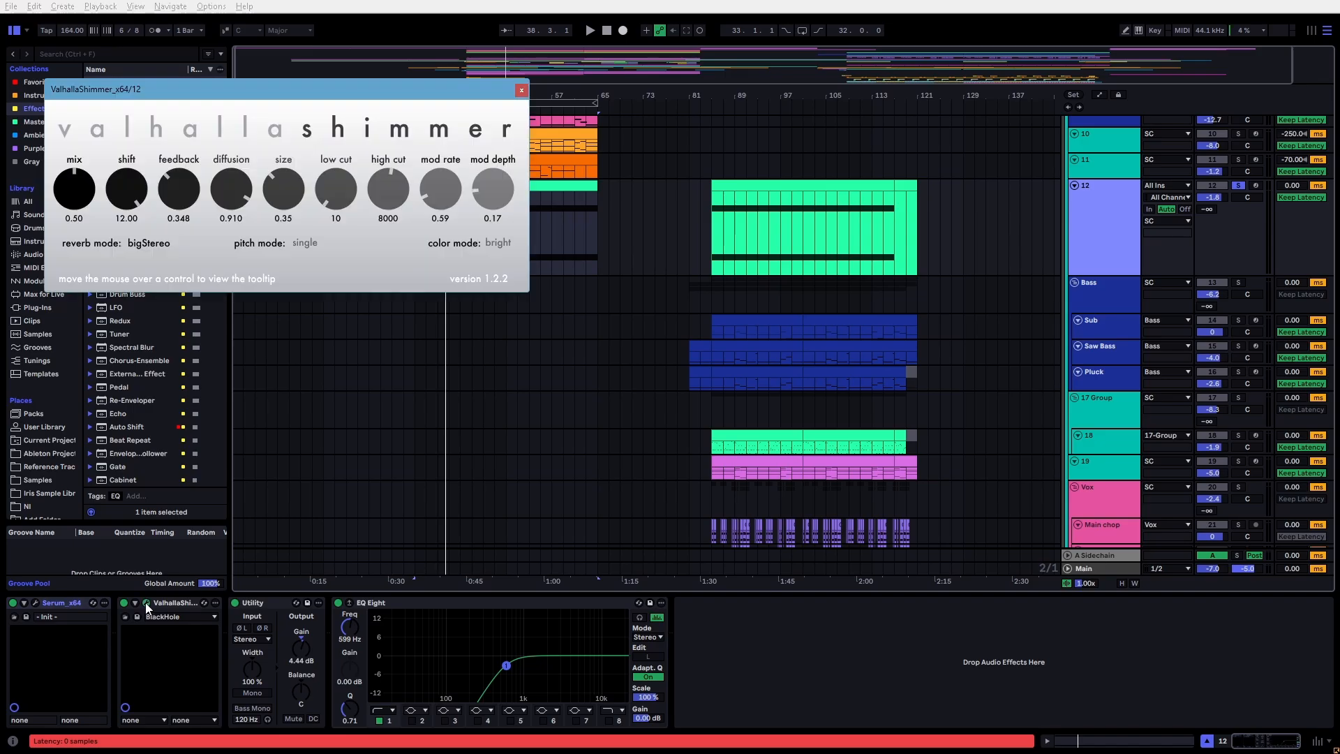
{"action": "left_click", "coordinate": [146, 603]}
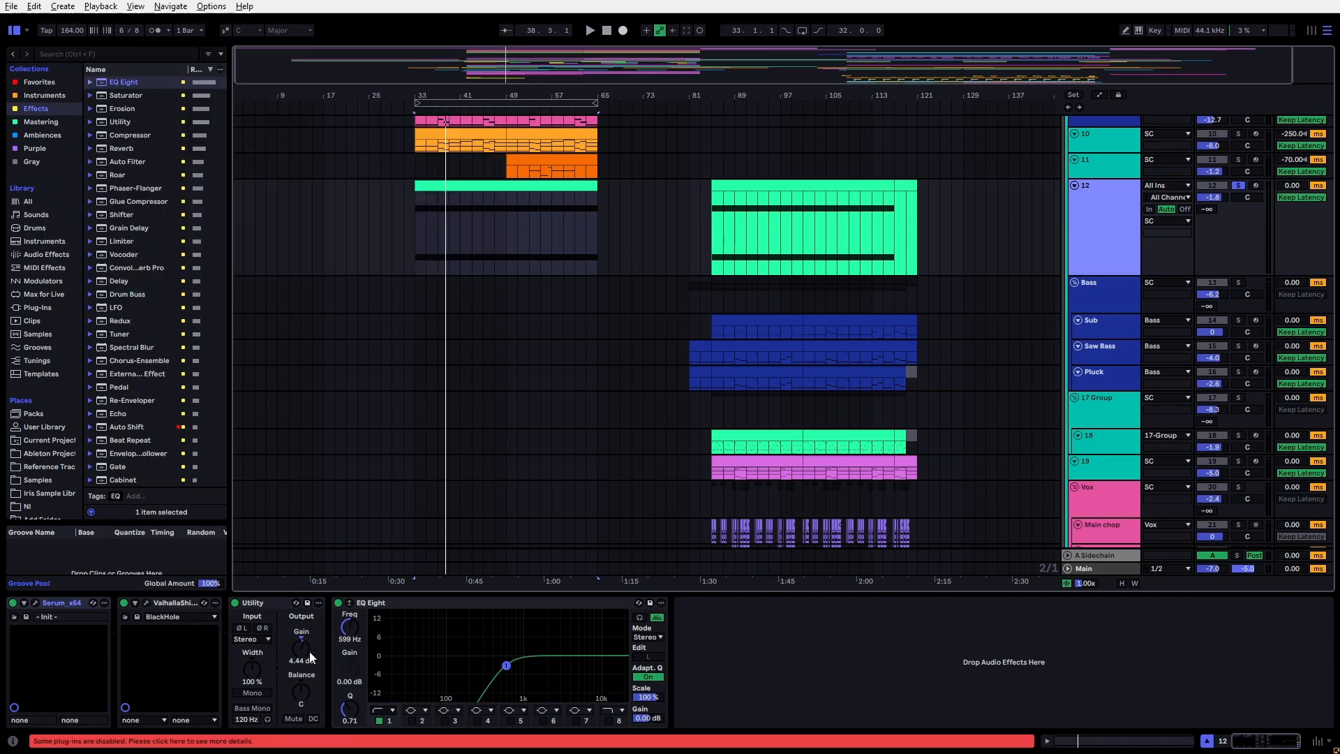
{"action": "left_click", "coordinate": [459, 184]}
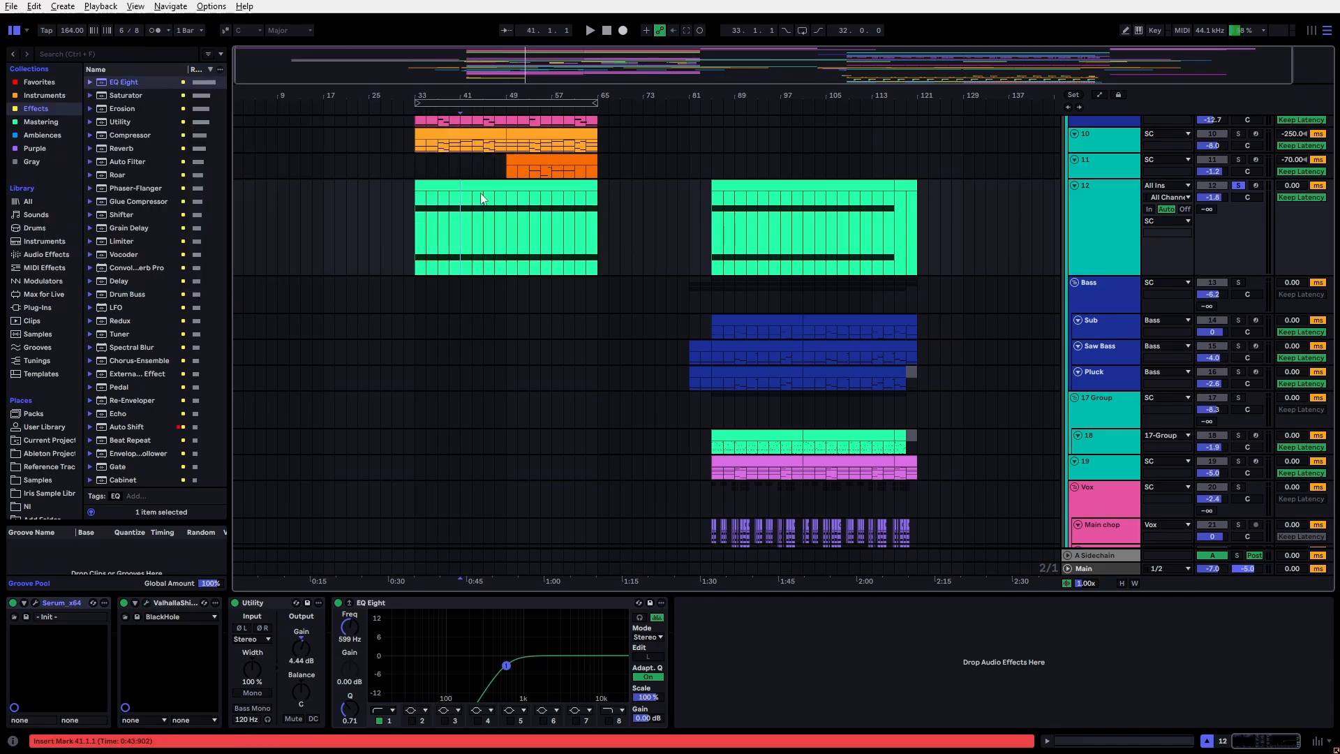
Step: Solo the 23 Piano track, and select its first clip from 33.1.1 to 49.1.1
{"action": "scroll", "coordinate": [566, 333], "scroll_direction": "down", "scroll_amount": 5}
{"action": "scroll", "coordinate": [563, 383], "scroll_direction": "down", "scroll_amount": 2}
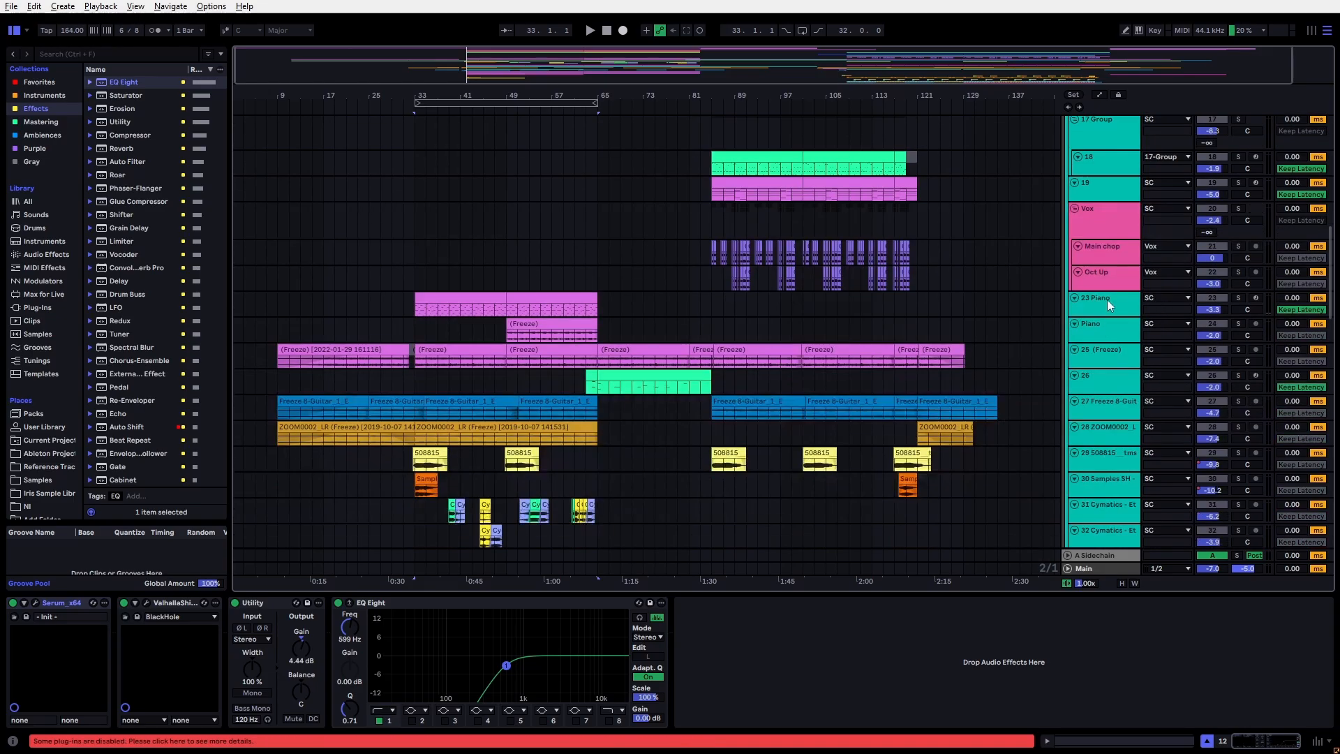
{"action": "left_click", "coordinate": [1107, 301]}
{"action": "left_click", "coordinate": [426, 295]}
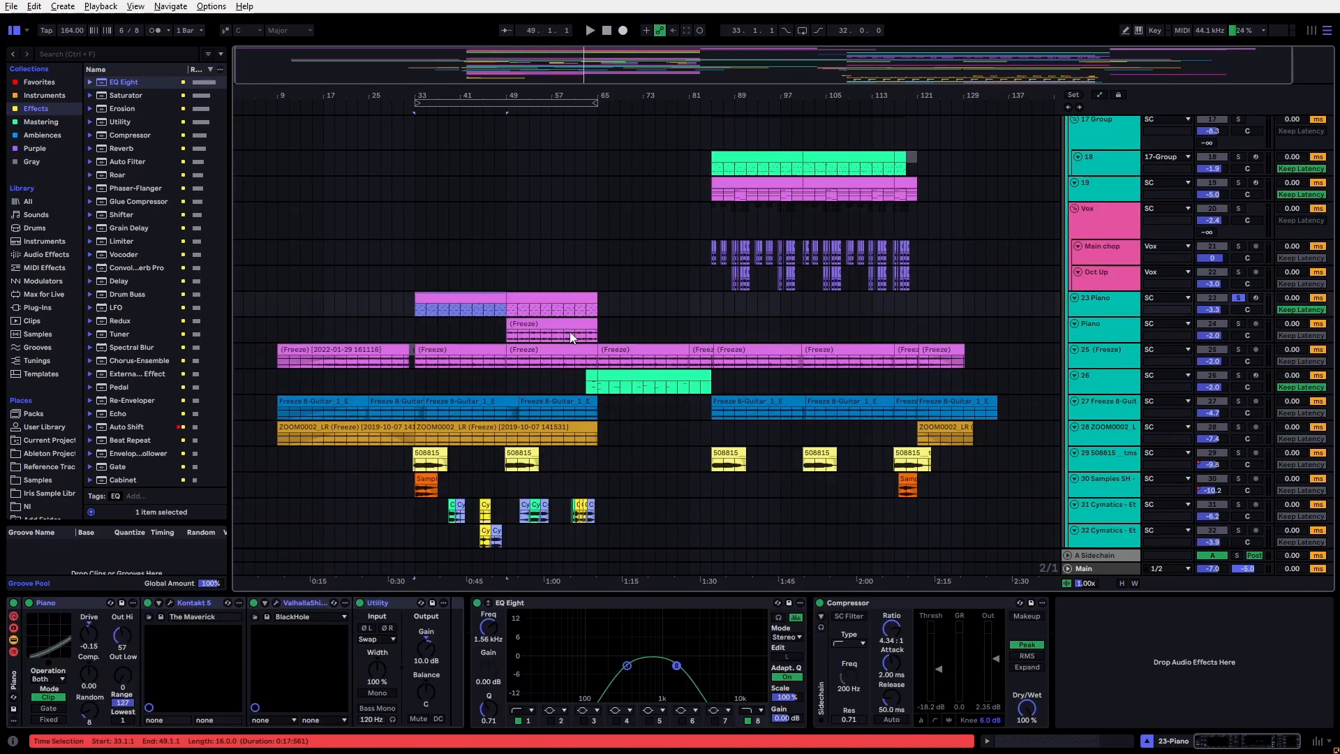
Step: Audition the 23 Piano track's first clip in solo from 33.1.1
{"action": "key", "text": "space"}
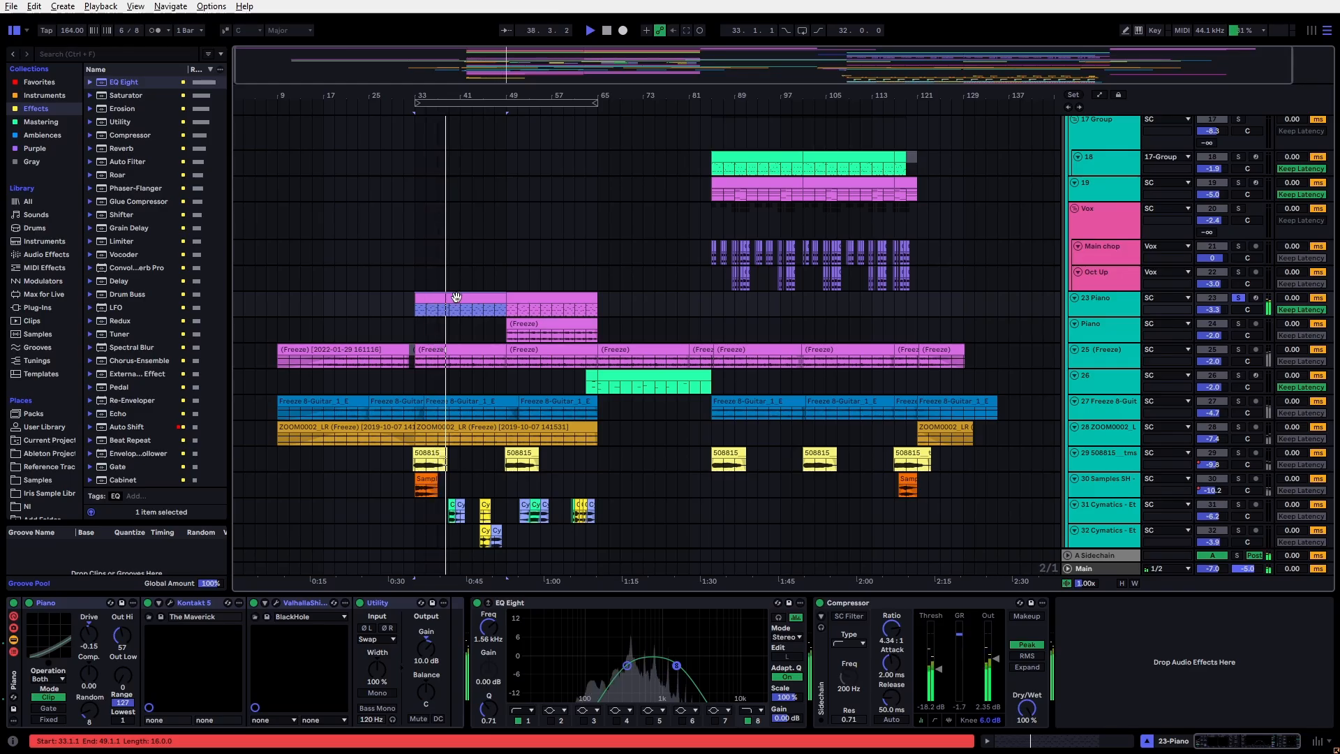
{"action": "left_click", "coordinate": [460, 349]}
{"action": "scroll", "coordinate": [447, 293], "scroll_direction": "down", "scroll_amount": 4}
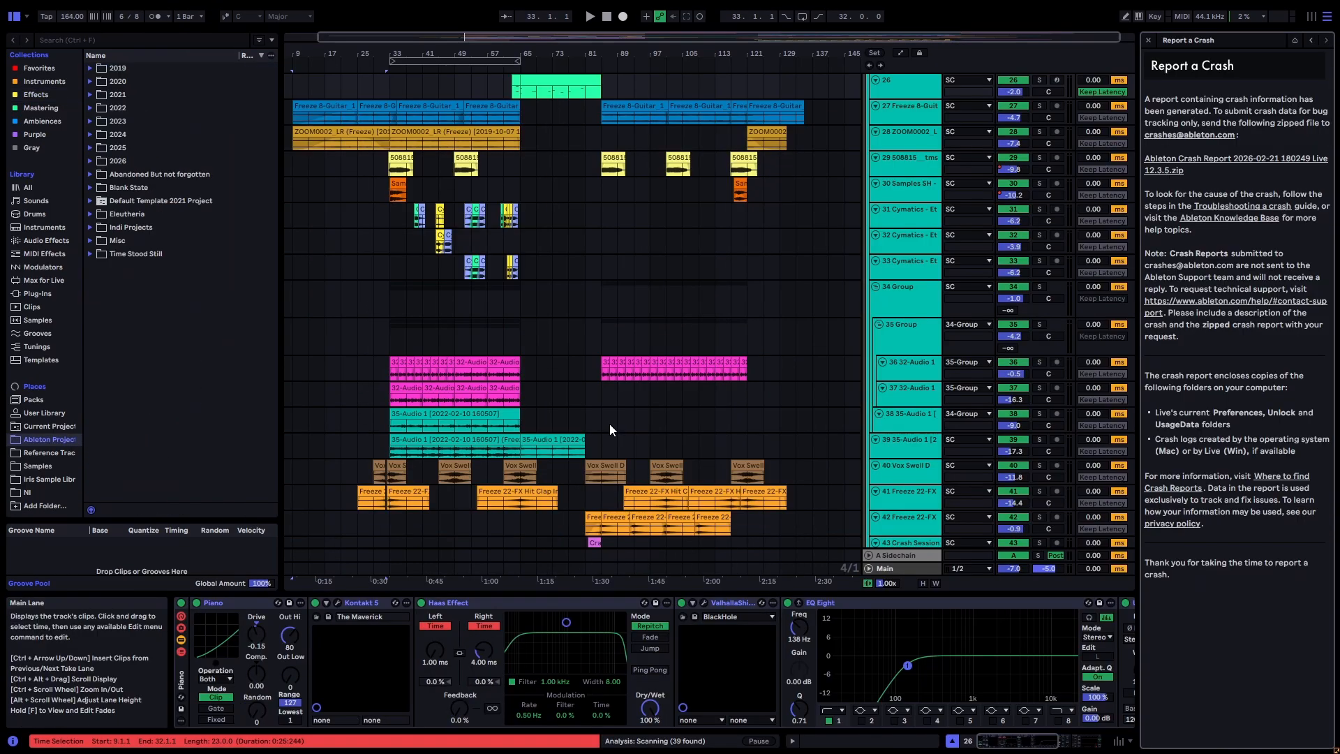
Step: Close the crash report and return to the Cymatics vocal tracks in the arrangement
{"action": "left_click", "coordinate": [1148, 40]}
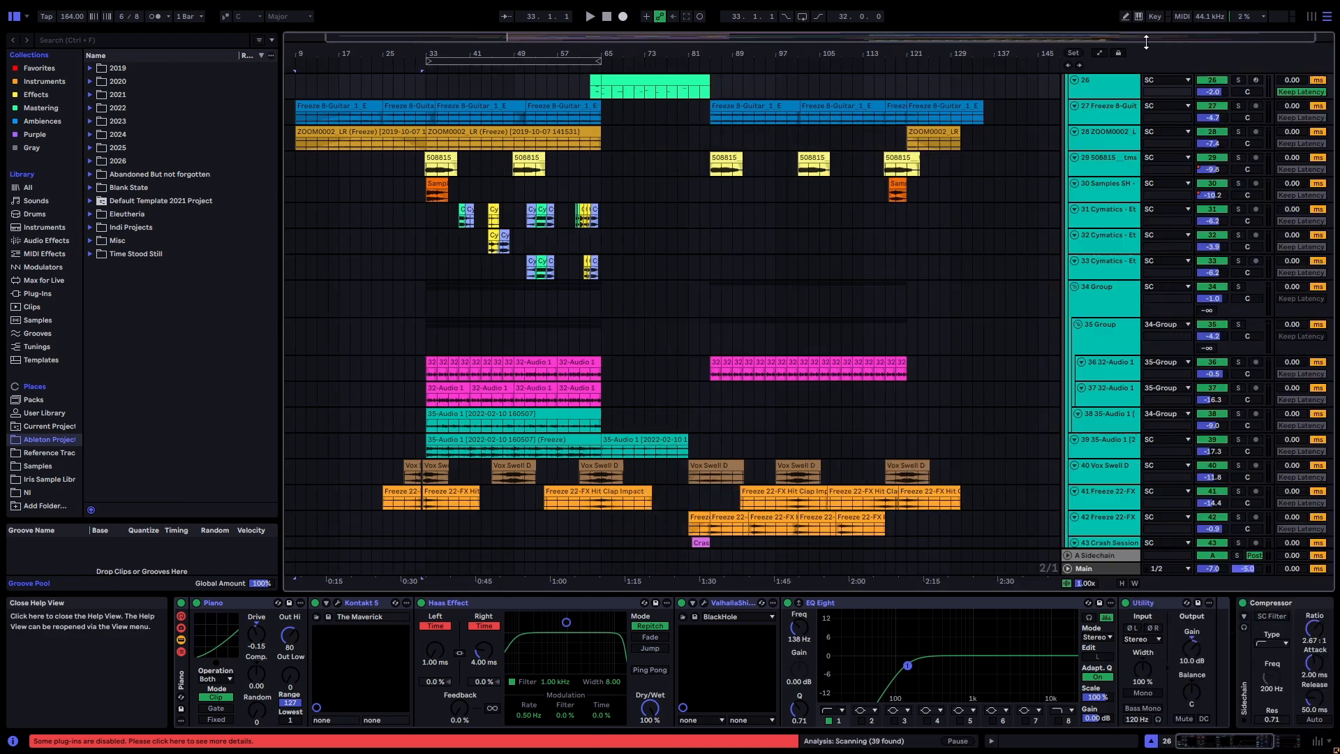
{"action": "scroll", "coordinate": [383, 275], "scroll_direction": "down", "scroll_amount": 5}
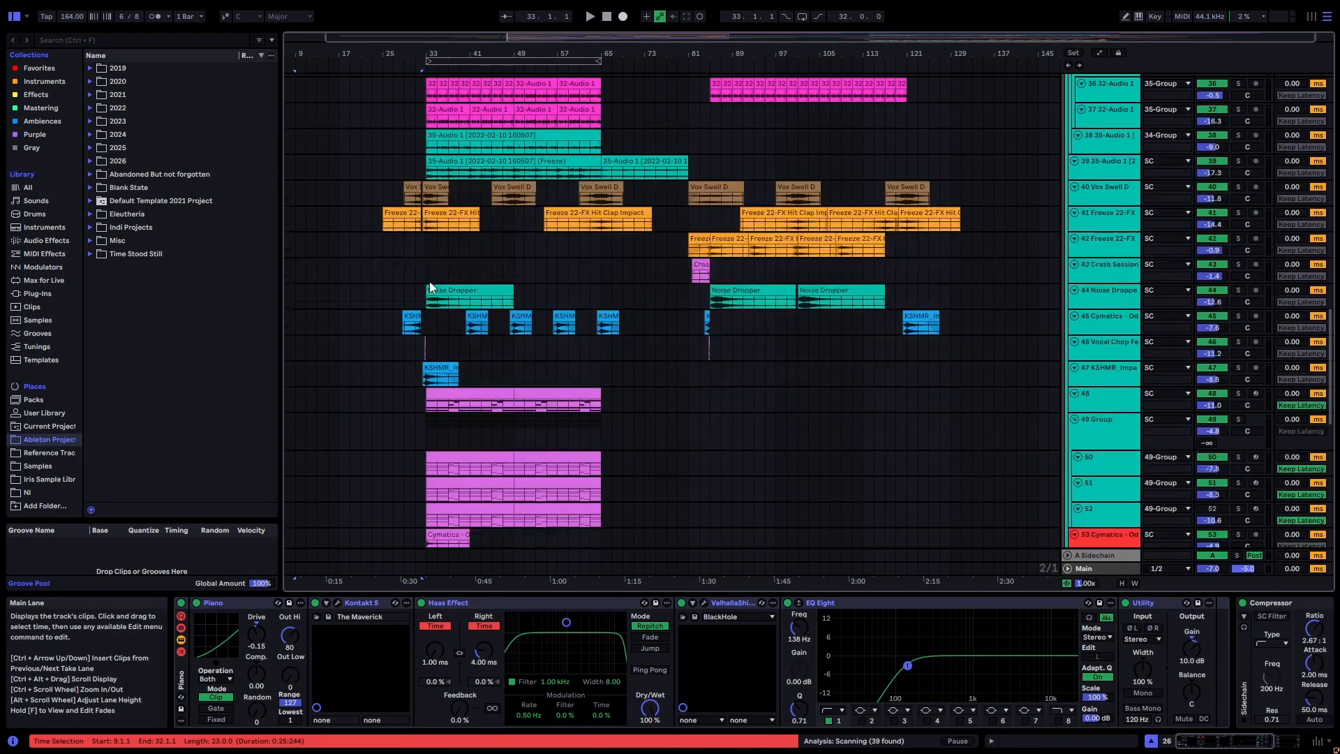
{"action": "scroll", "coordinate": [434, 278], "scroll_direction": "up", "scroll_amount": 4, "text": "ctrl"}
{"action": "scroll", "coordinate": [438, 329], "scroll_direction": "up", "scroll_amount": 8}
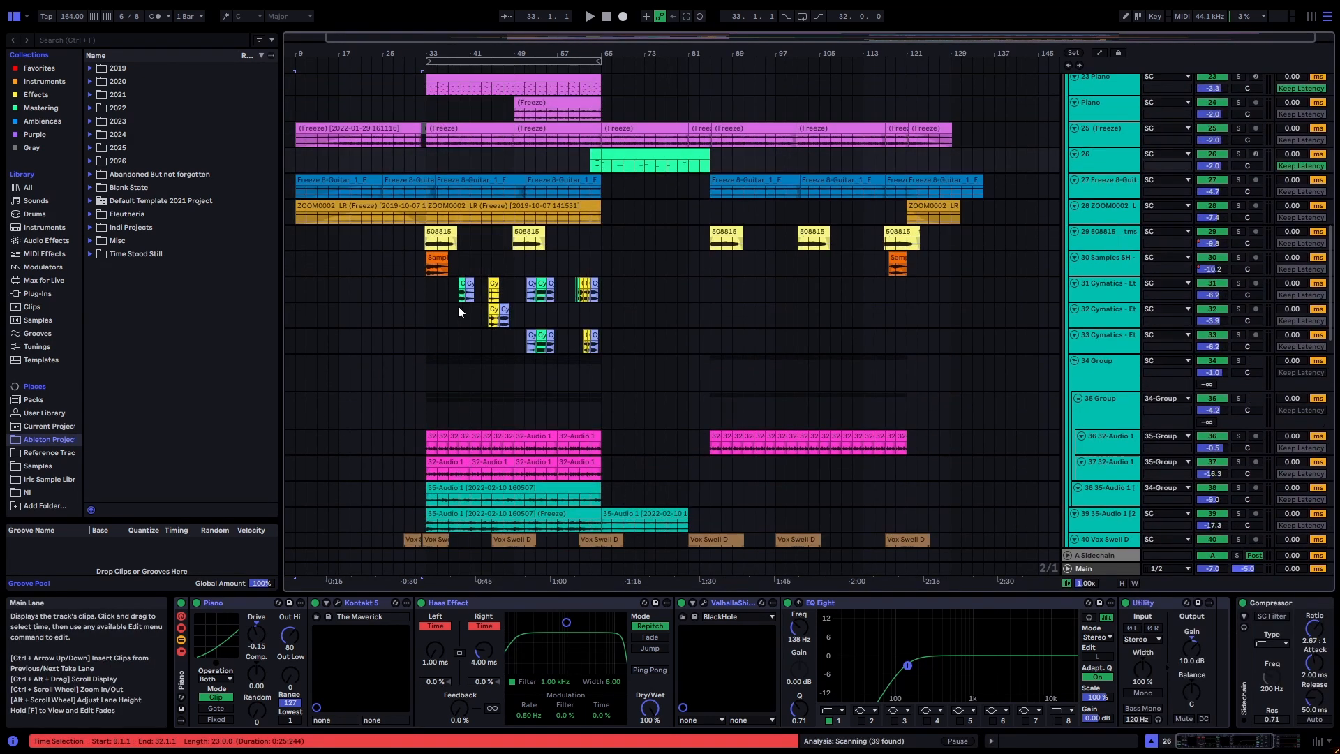
Step: Solo Cymatics tracks 31 and 32, audition their vocal clips from 39.1.1, and stop playback with the insert marker at 67.1.1
{"action": "left_click", "coordinate": [487, 289]}
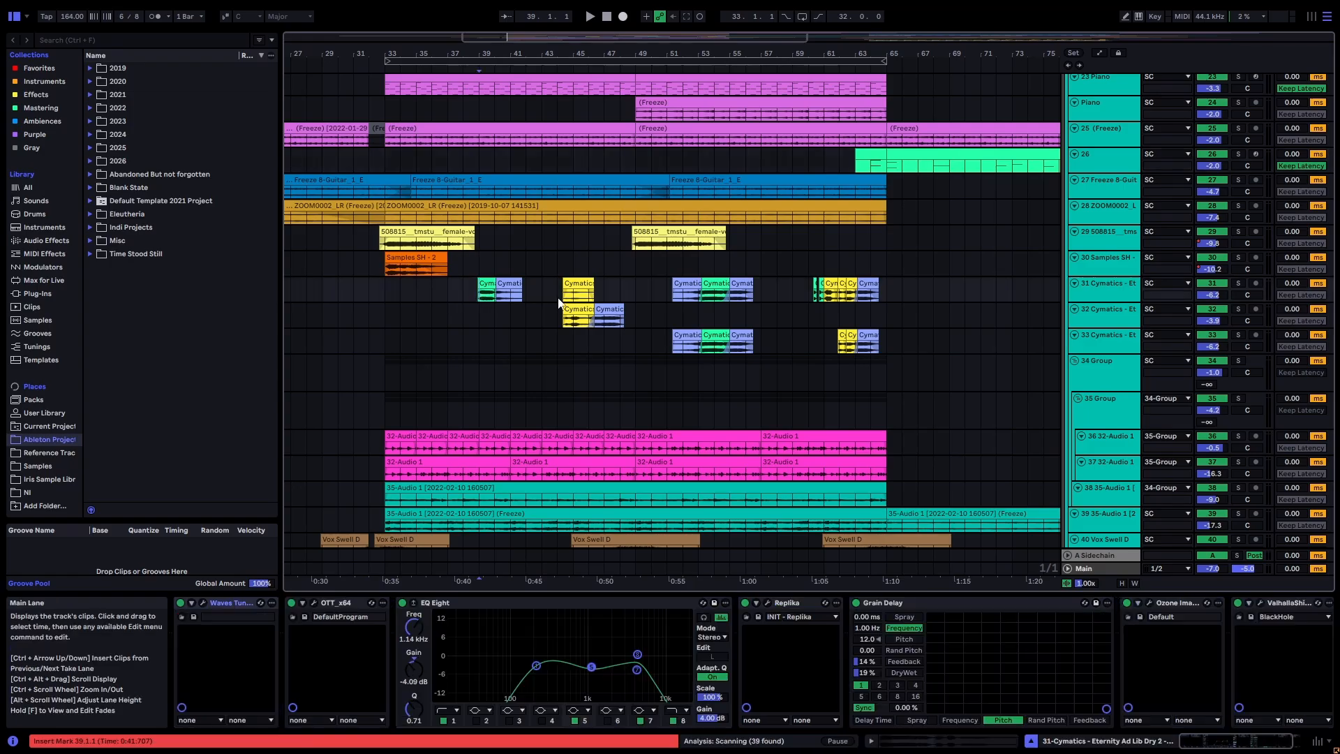
{"action": "left_click_drag", "start_coordinate": [1235, 288], "coordinate": [1238, 307]}
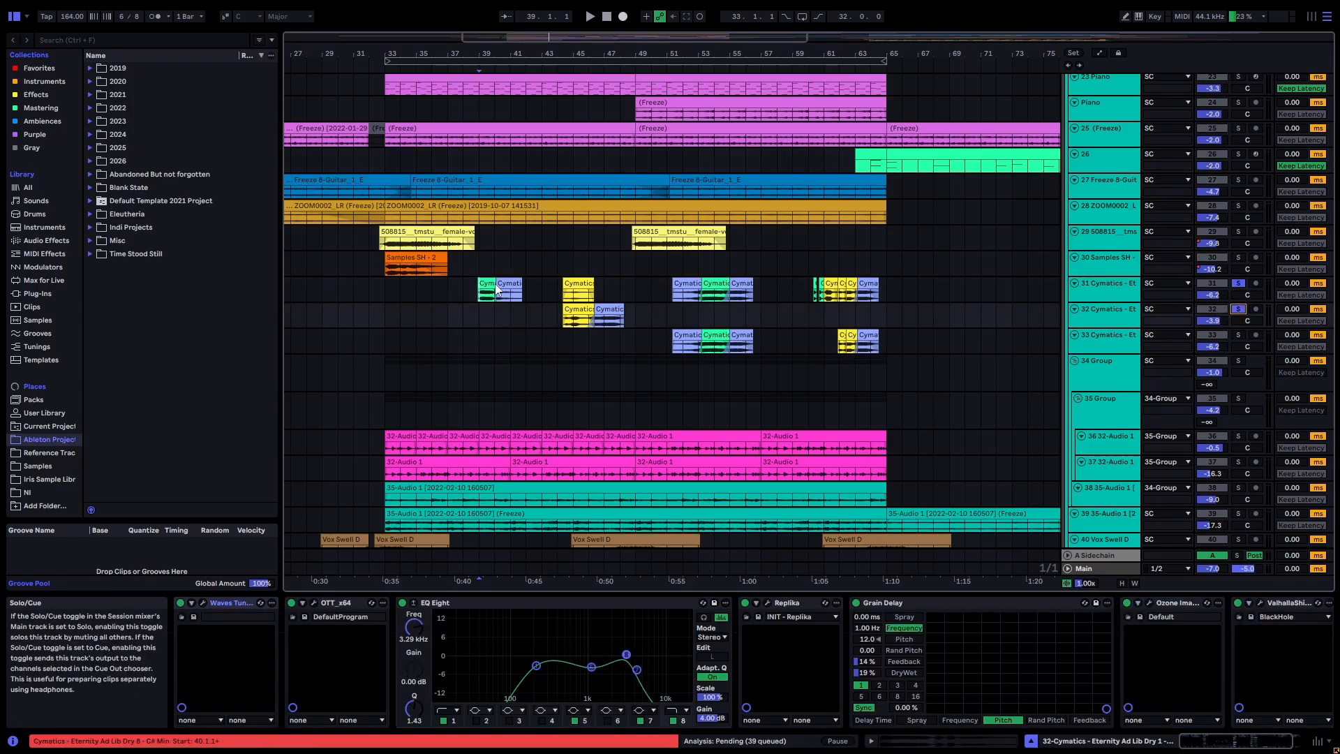
{"action": "key", "text": "space"}
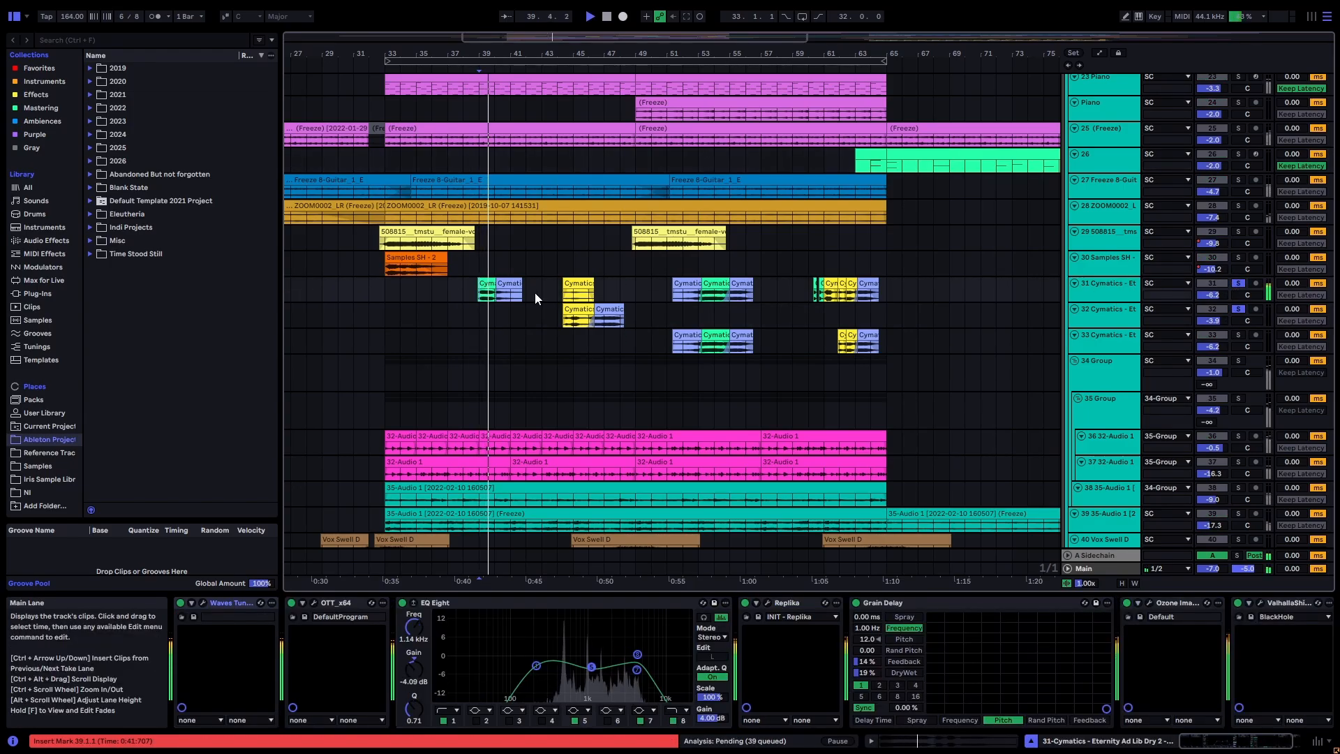
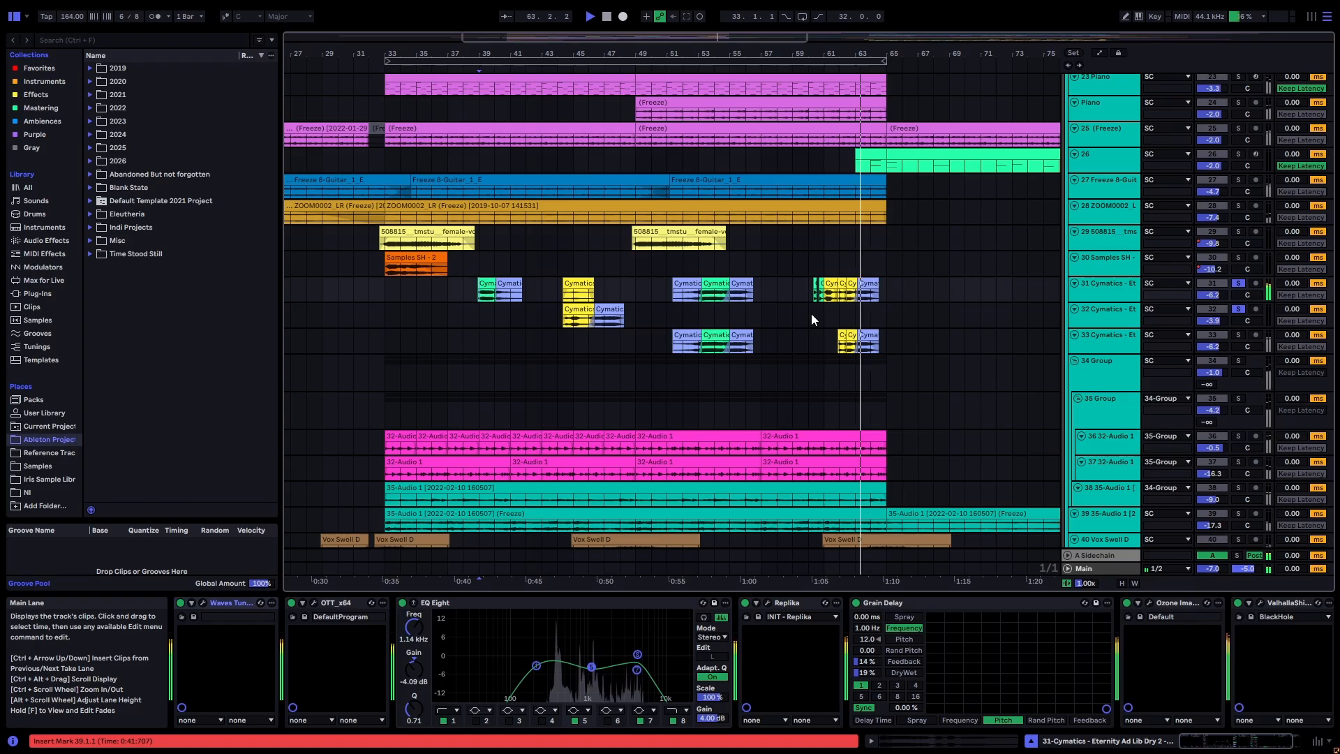
{"action": "left_click", "coordinate": [910, 317]}
{"action": "left_click", "coordinate": [909, 300]}
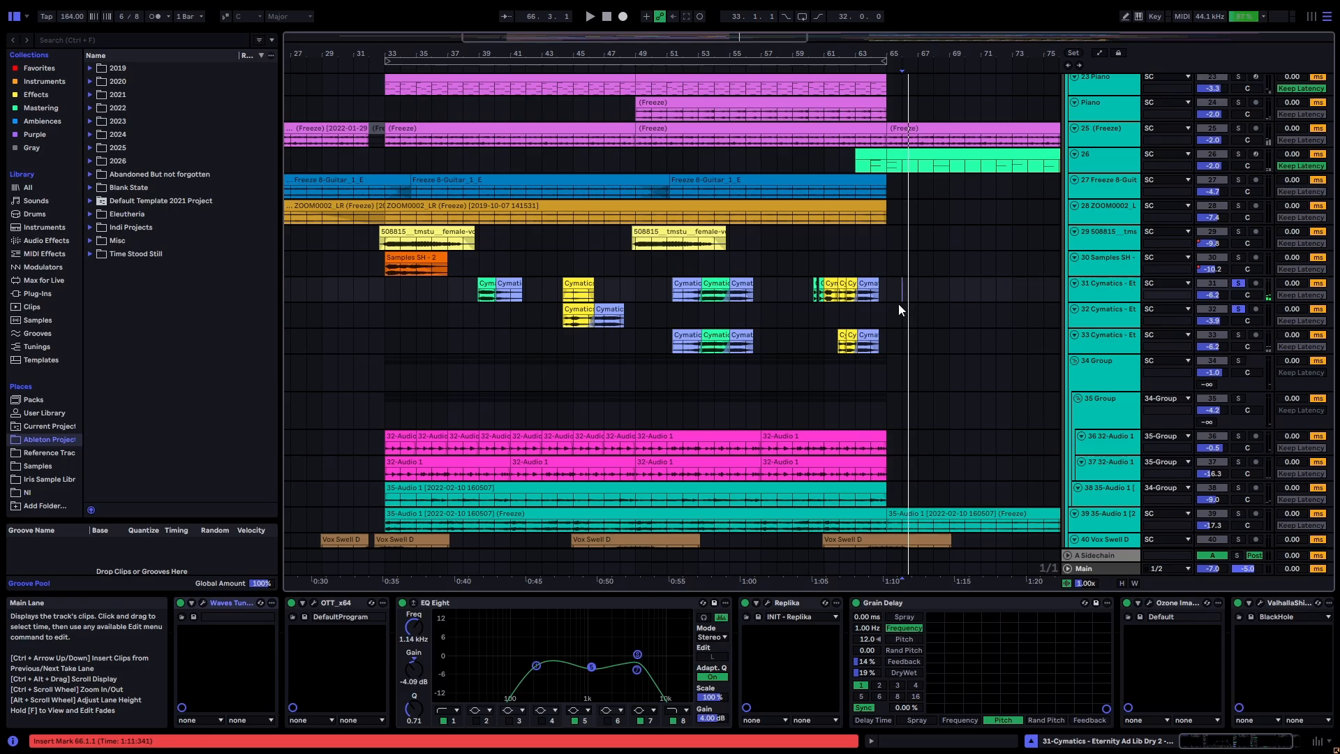
{"action": "left_click", "coordinate": [923, 297]}
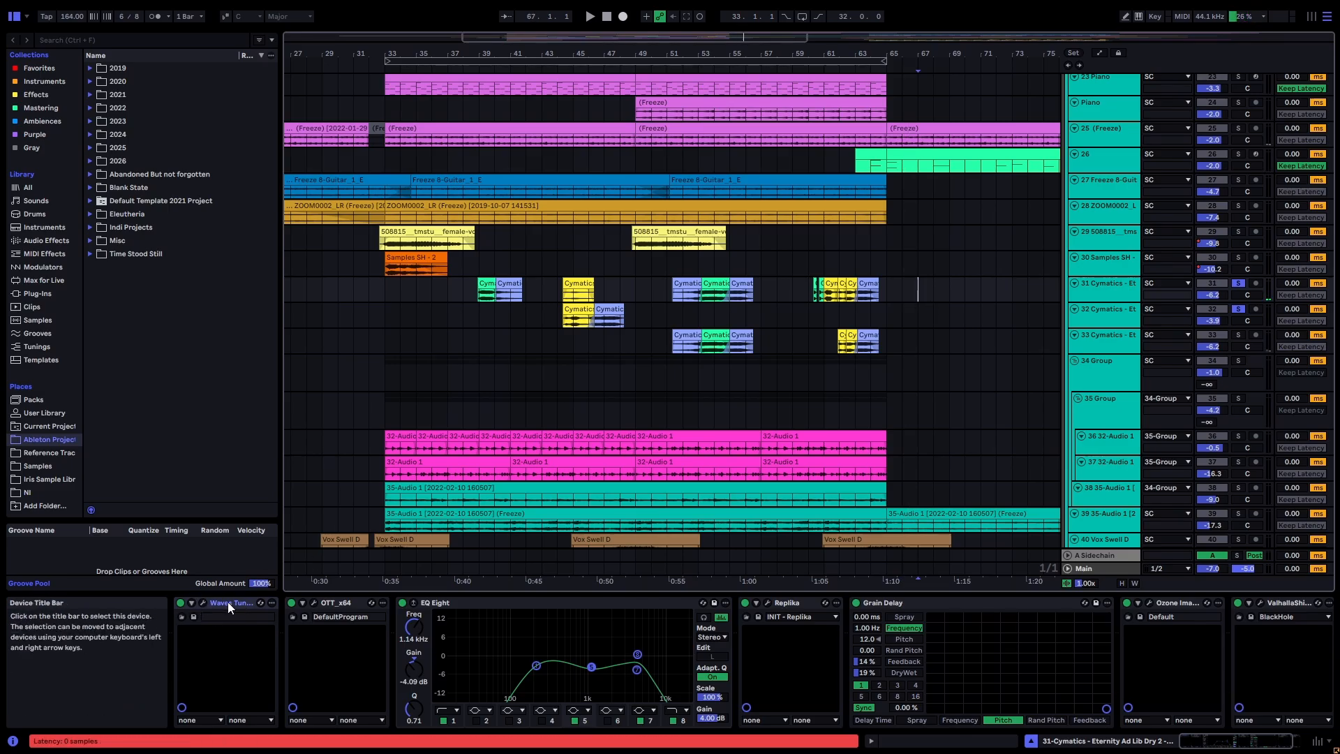
Step: Examine the Waves Tune, OTT, EQ Eight, Replika and Grain Delay devices on track 31
{"action": "left_click", "coordinate": [228, 603]}
{"action": "left_click", "coordinate": [314, 603]}
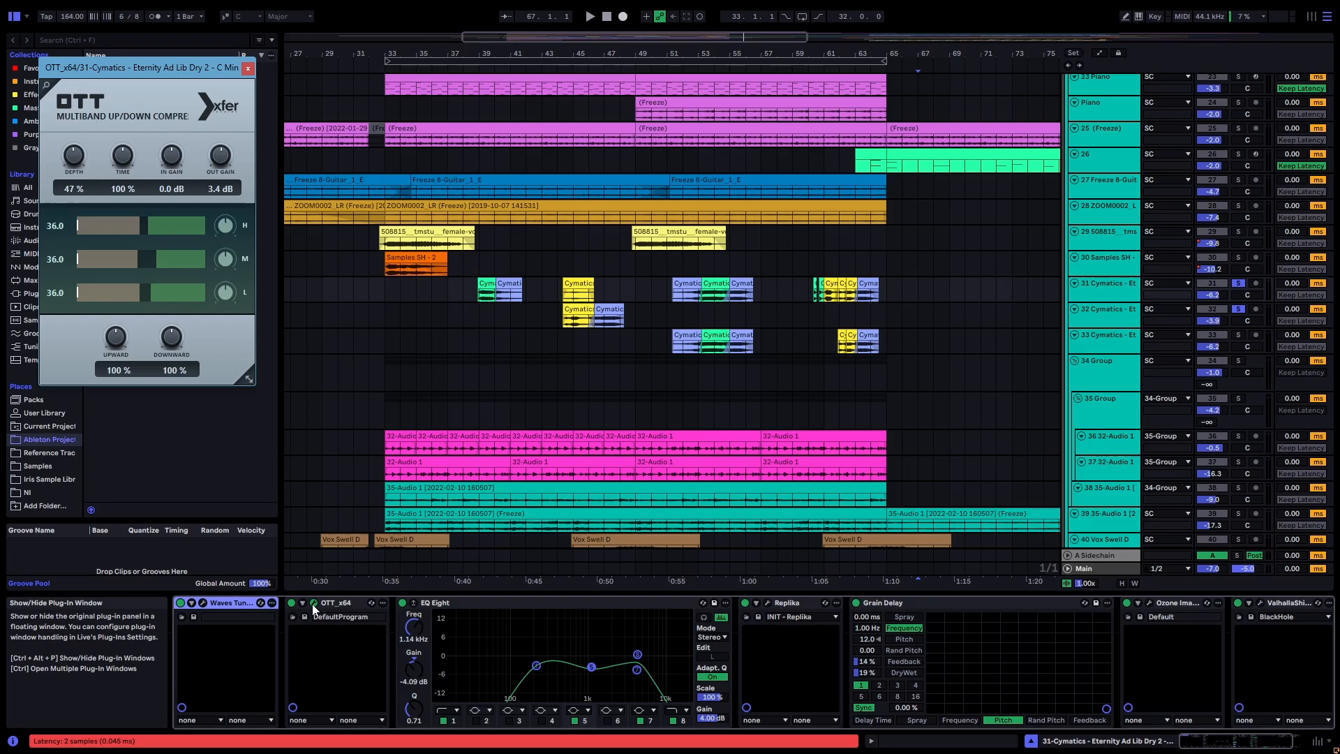
{"action": "left_click", "coordinate": [313, 605]}
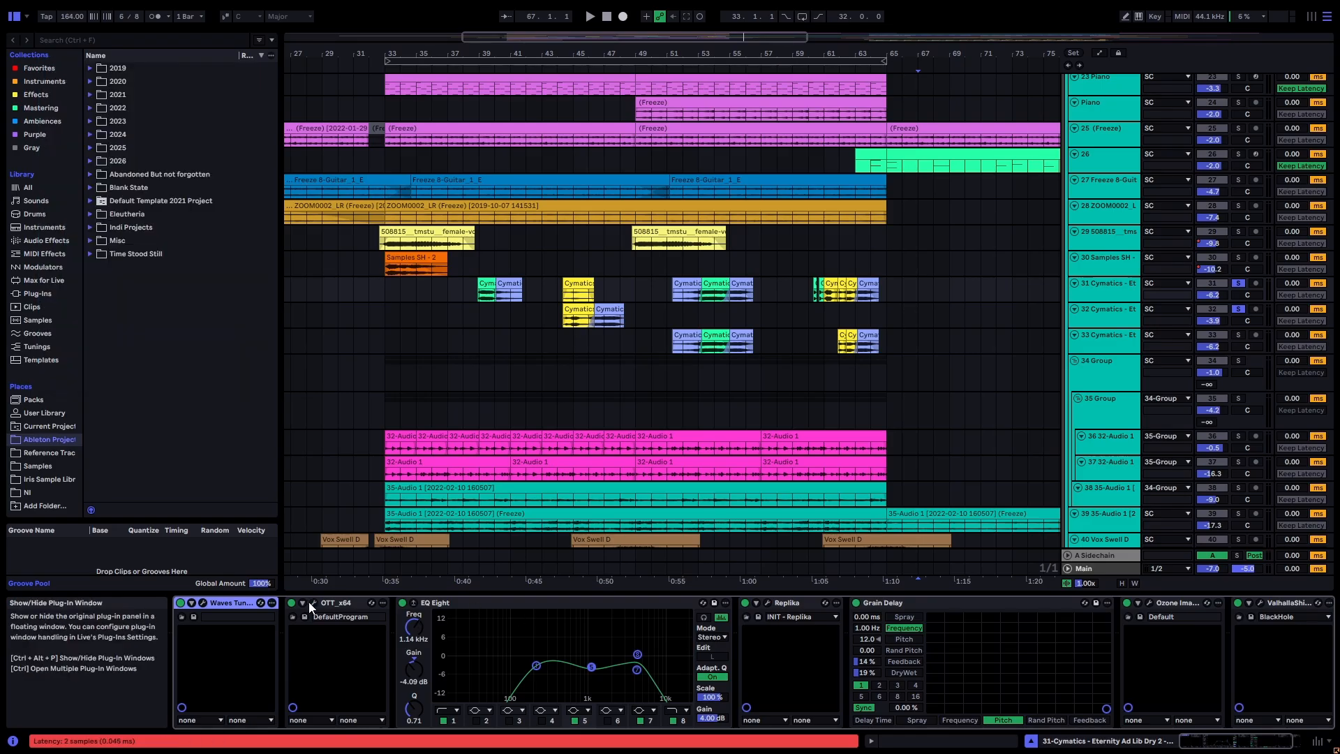
{"action": "left_click", "coordinate": [430, 601]}
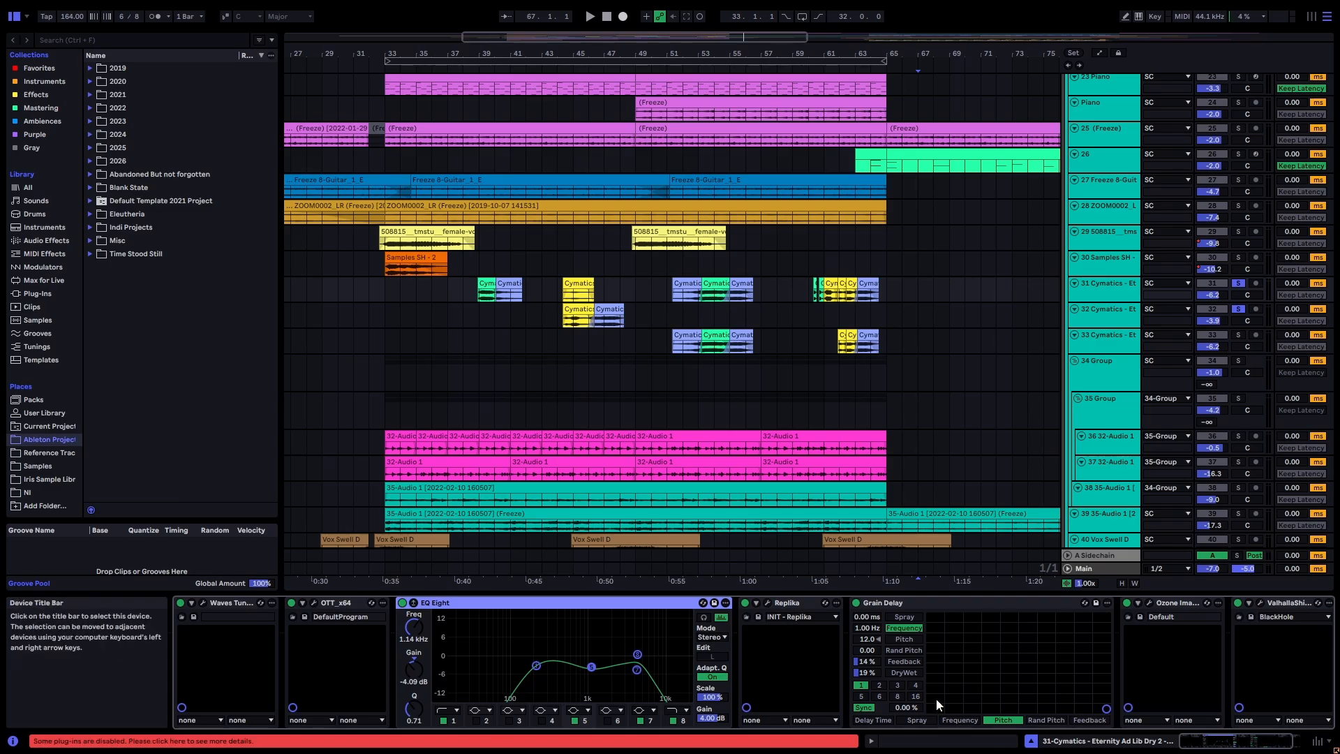
{"action": "left_click", "coordinate": [1233, 748]}
{"action": "left_click", "coordinate": [754, 603]}
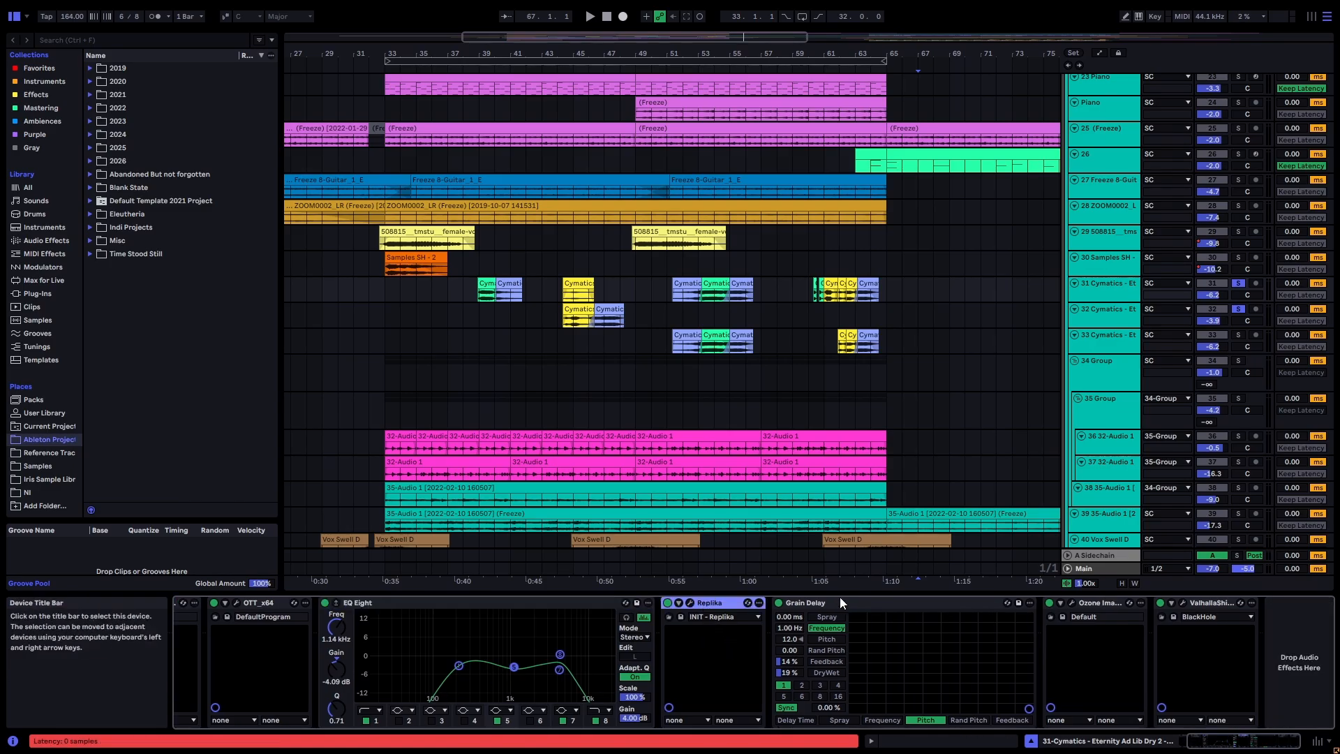
{"action": "left_click", "coordinate": [836, 603]}
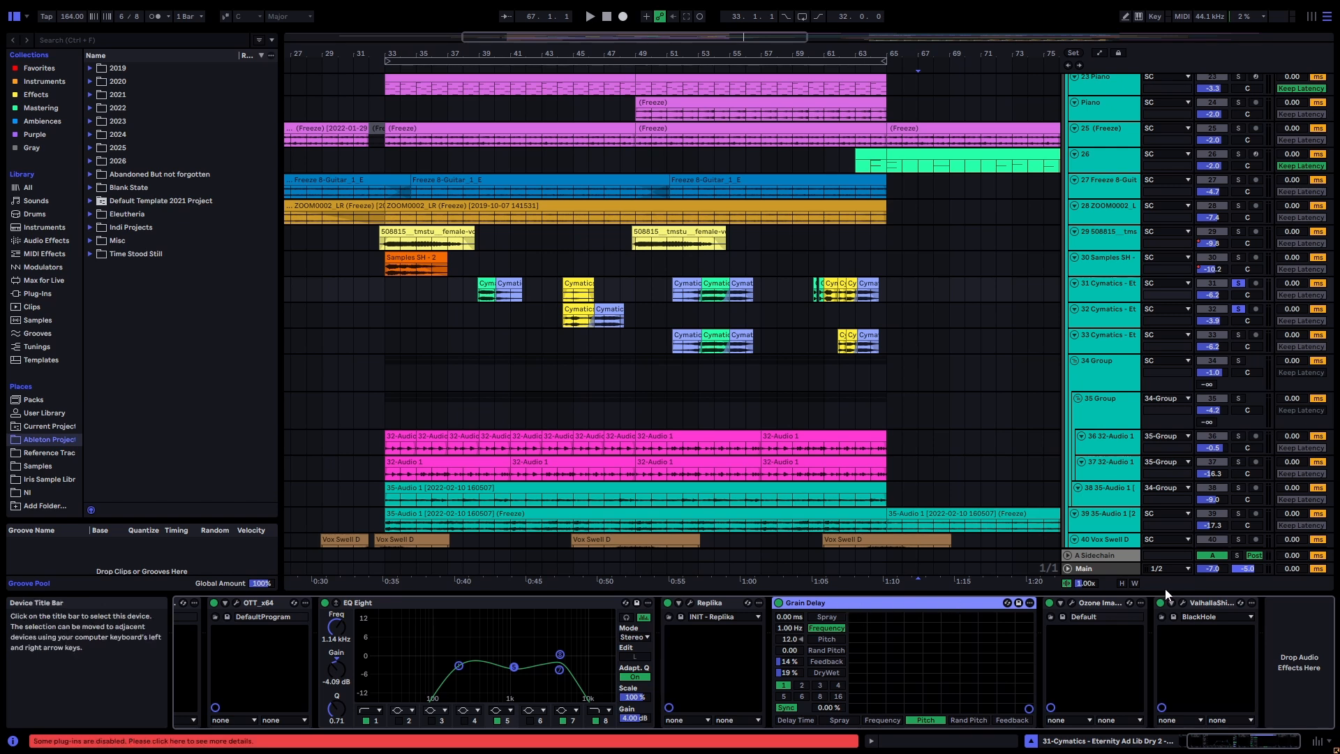
Step: Examine the Ozone Imager and ValhallaShimmer devices on track 31
{"action": "left_click", "coordinate": [1087, 602]}
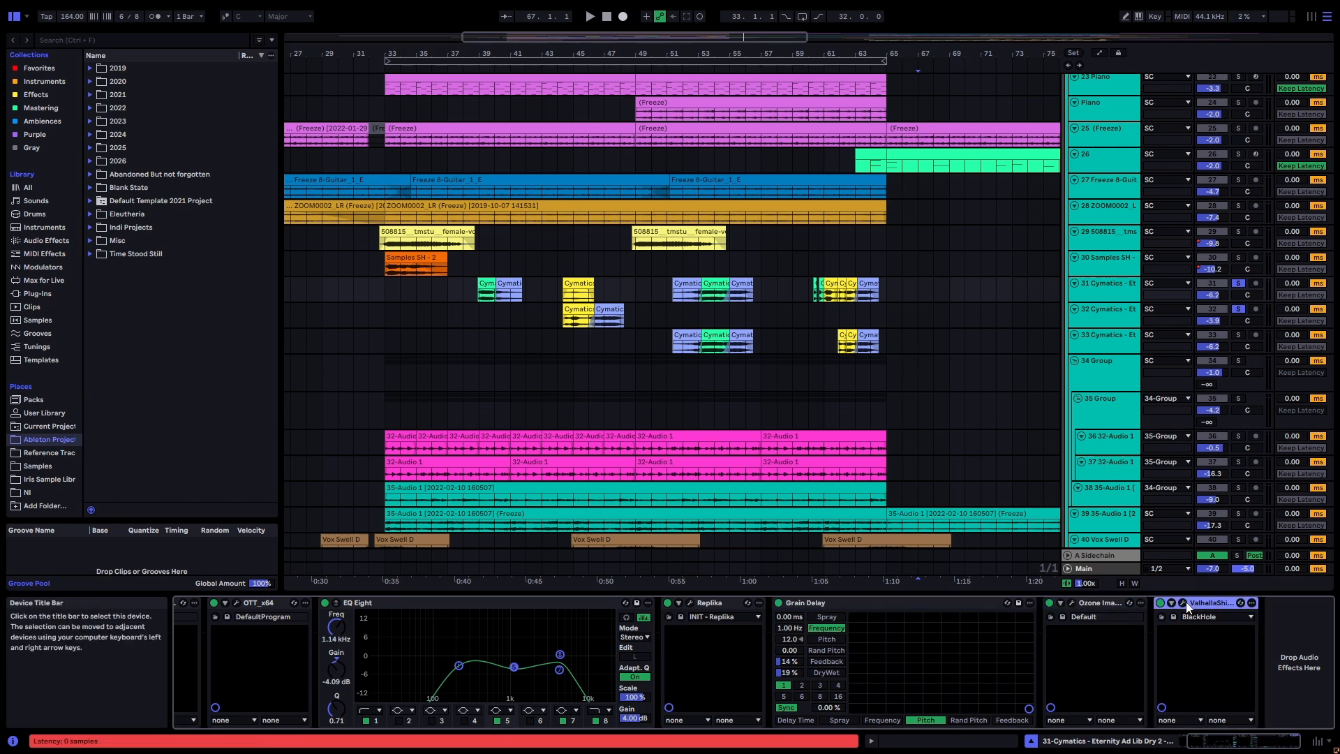
{"action": "left_click", "coordinate": [1074, 604]}
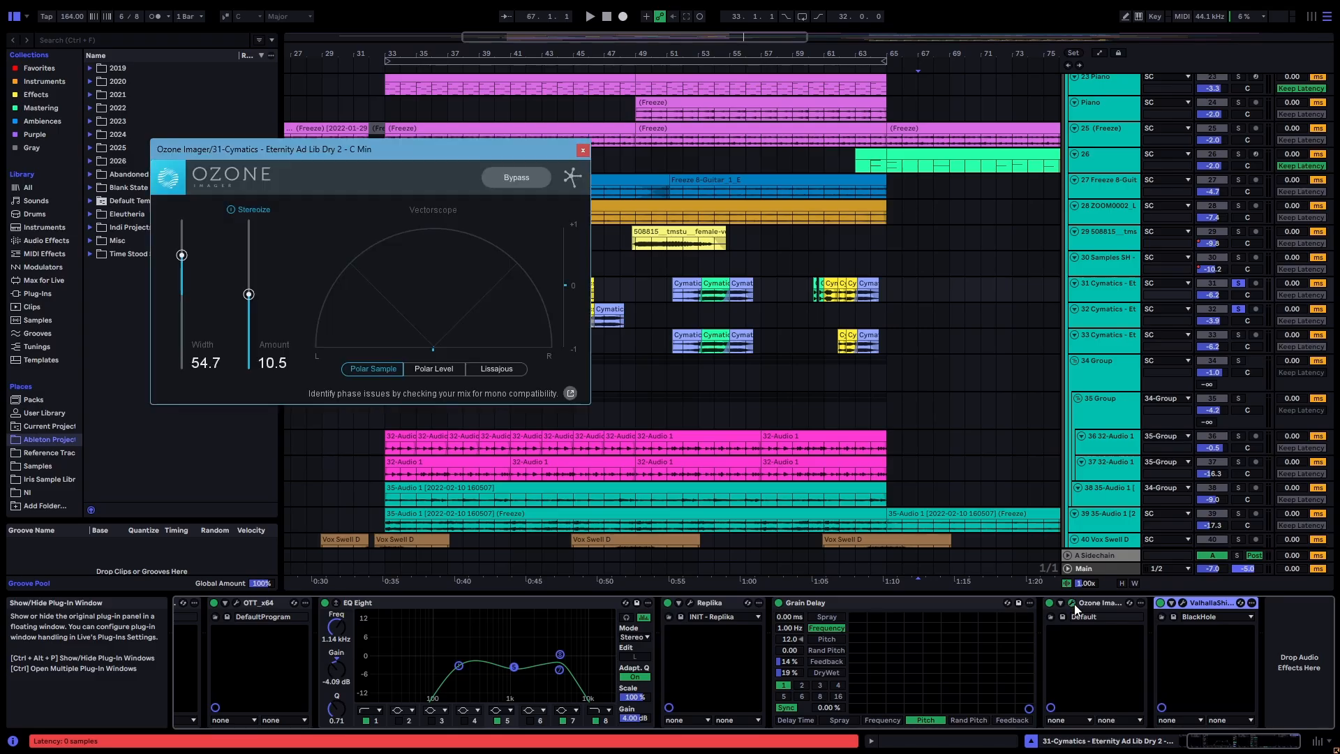
{"action": "left_click", "coordinate": [1074, 605]}
{"action": "left_click", "coordinate": [1183, 605]}
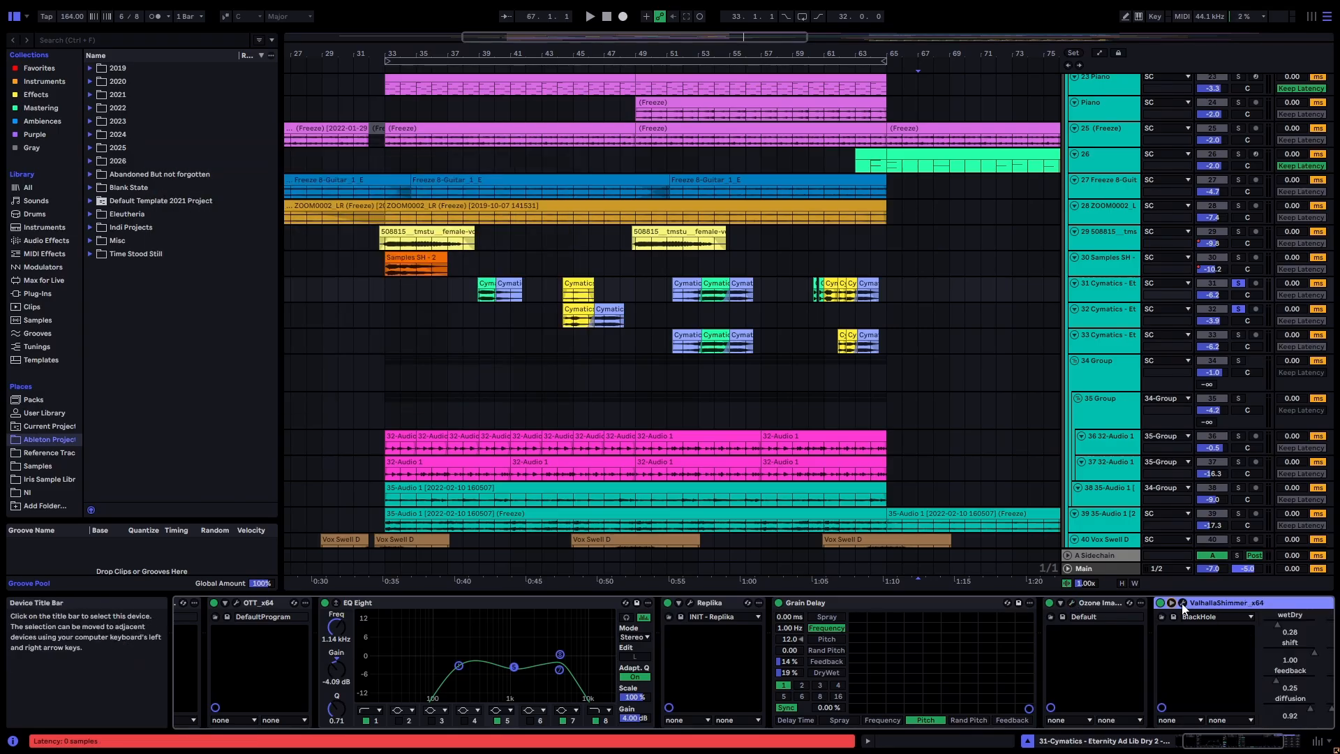
{"action": "left_click", "coordinate": [1183, 604]}
Step: Select the 32 Cymatics track and examine its device chain
{"action": "scroll", "coordinate": [1047, 321], "scroll_direction": "down", "scroll_amount": 2}
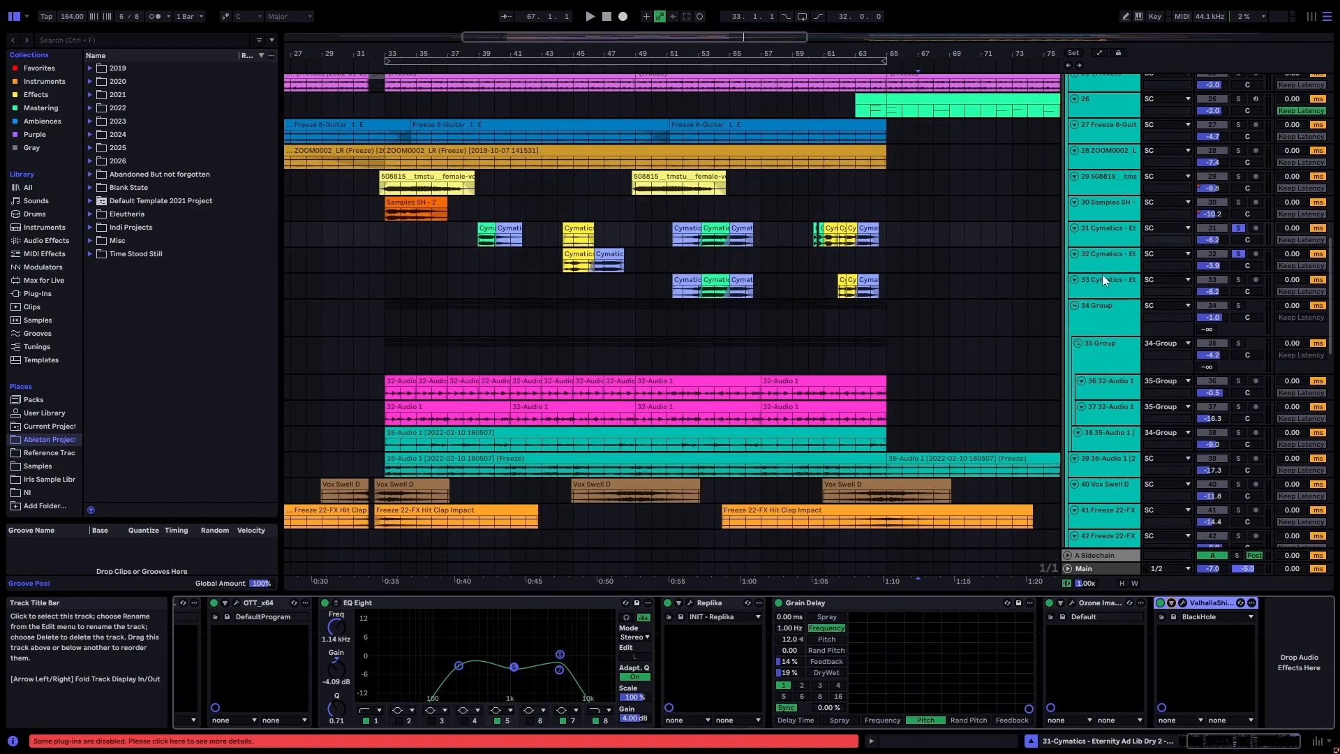
{"action": "left_click", "coordinate": [1102, 278]}
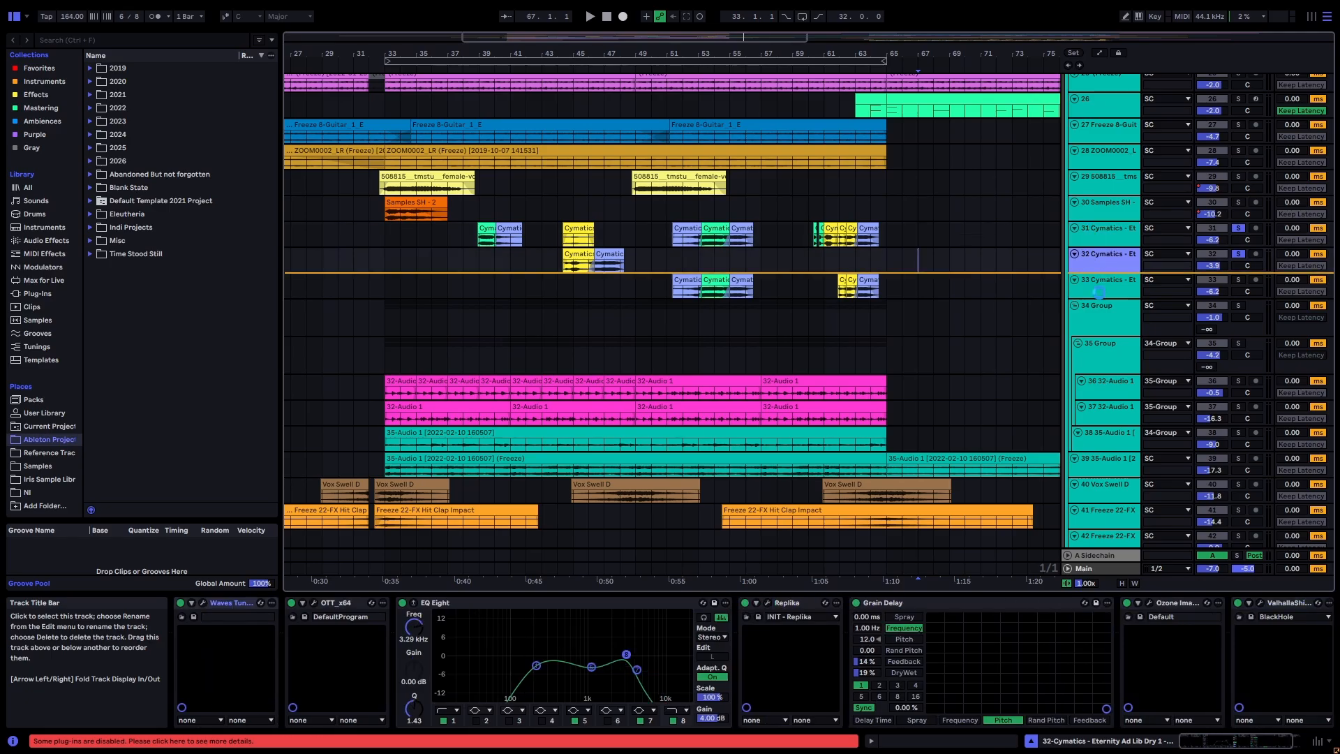
{"action": "left_click", "coordinate": [1086, 261]}
{"action": "scroll", "coordinate": [499, 278], "scroll_direction": "up", "scroll_amount": 3}
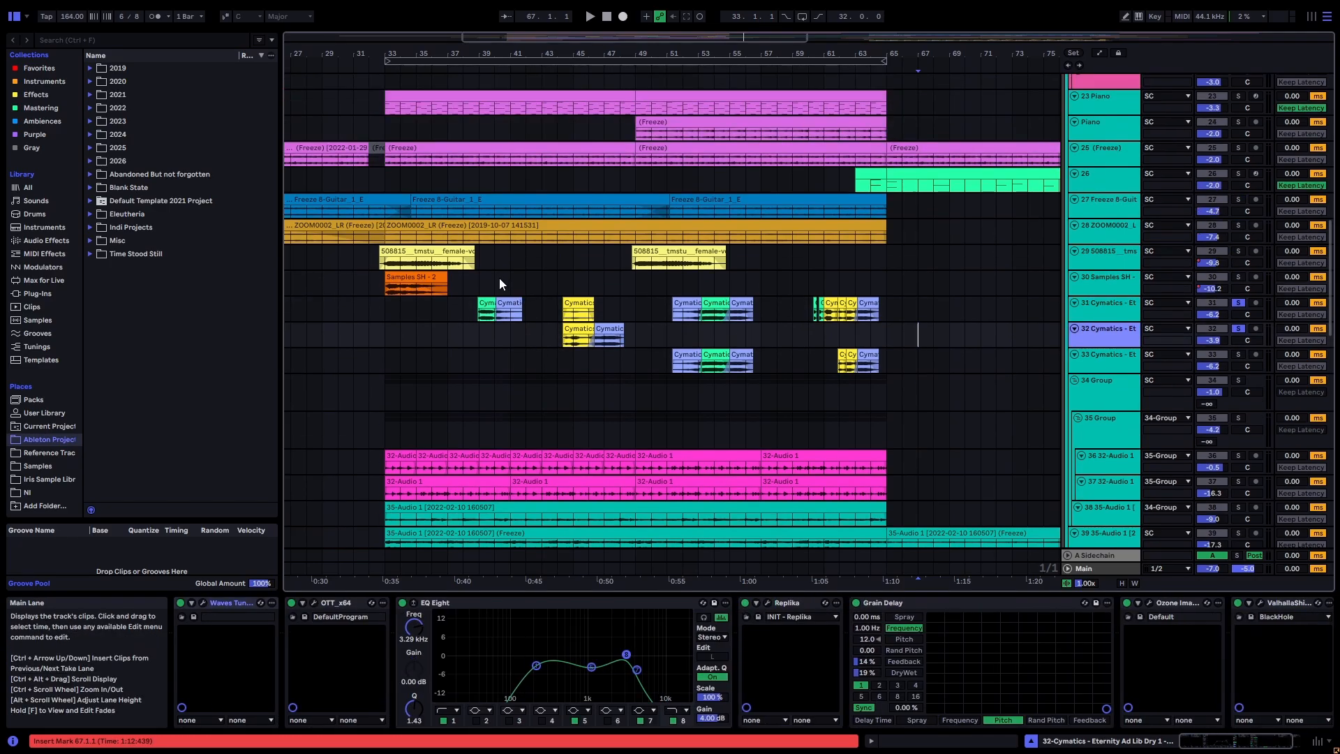
Step: Audition the 36 32-Audio 1 track inside 34 Group in solo from 33.1.1, with tracks 31 and 32 no longer soloed
{"action": "scroll", "coordinate": [619, 262], "scroll_direction": "down", "scroll_amount": 3}
{"action": "scroll", "coordinate": [493, 389], "scroll_direction": "down", "scroll_amount": 4}
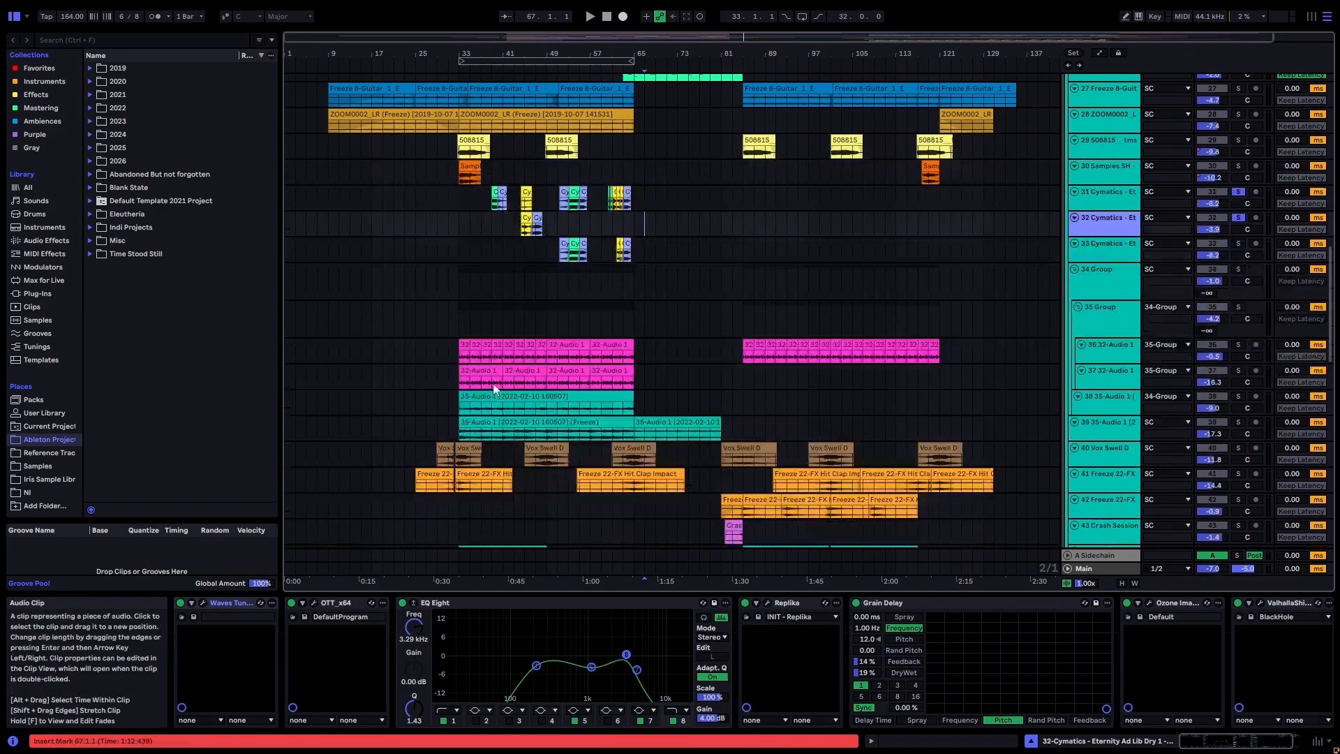
{"action": "left_click", "coordinate": [1079, 322]}
{"action": "left_click", "coordinate": [1083, 289]}
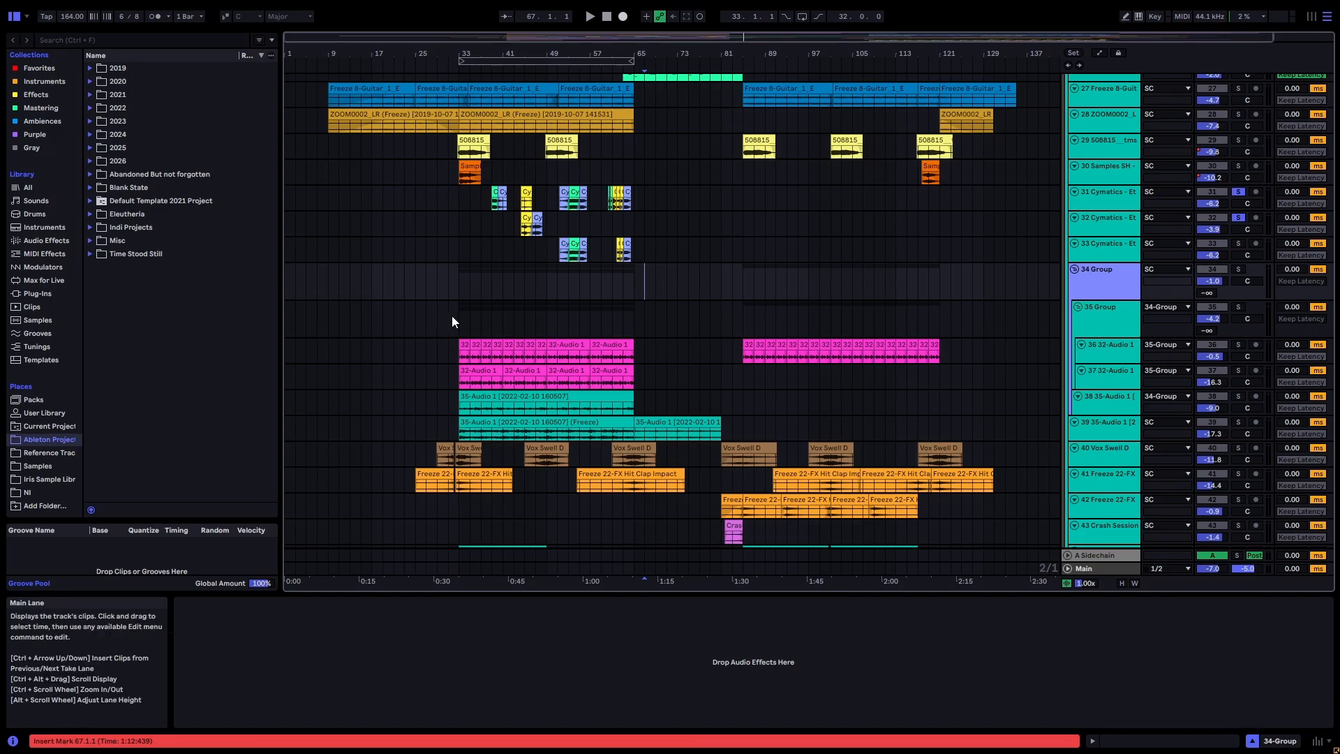
{"action": "left_click", "coordinate": [459, 353]}
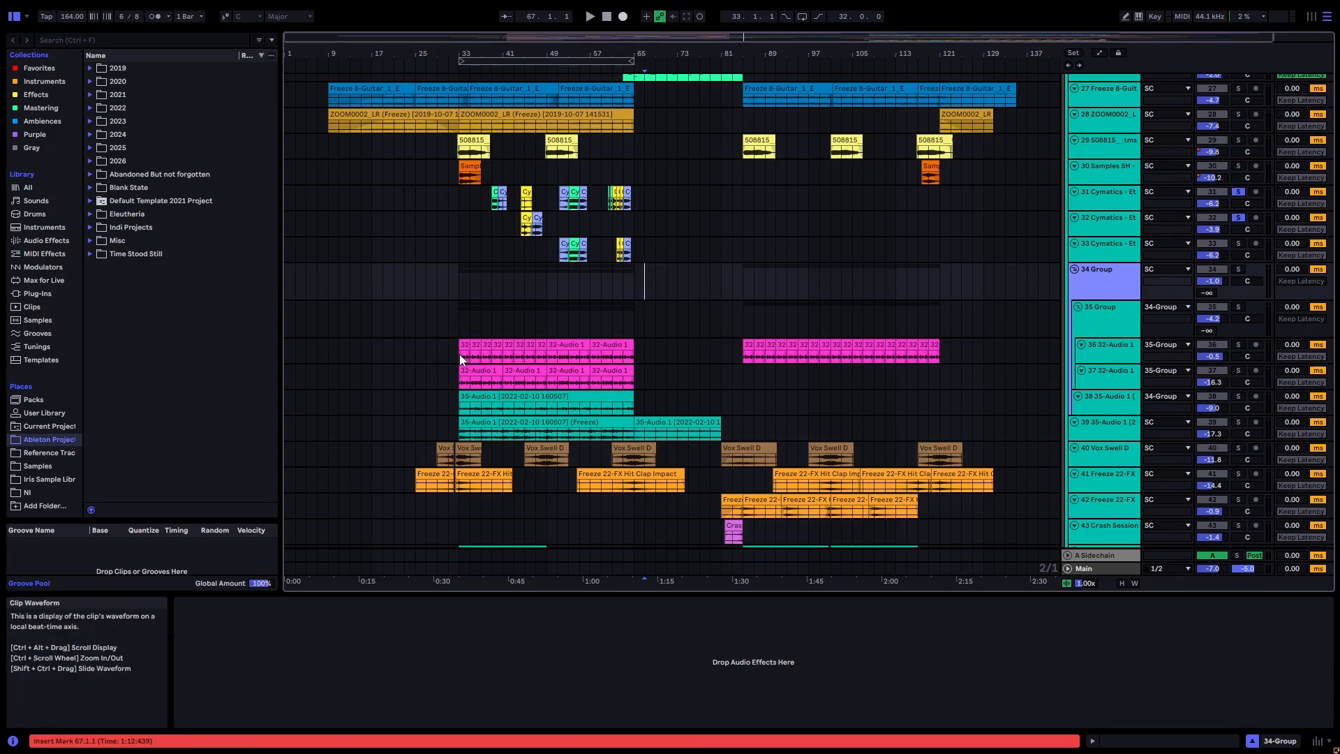
{"action": "key", "text": "space"}
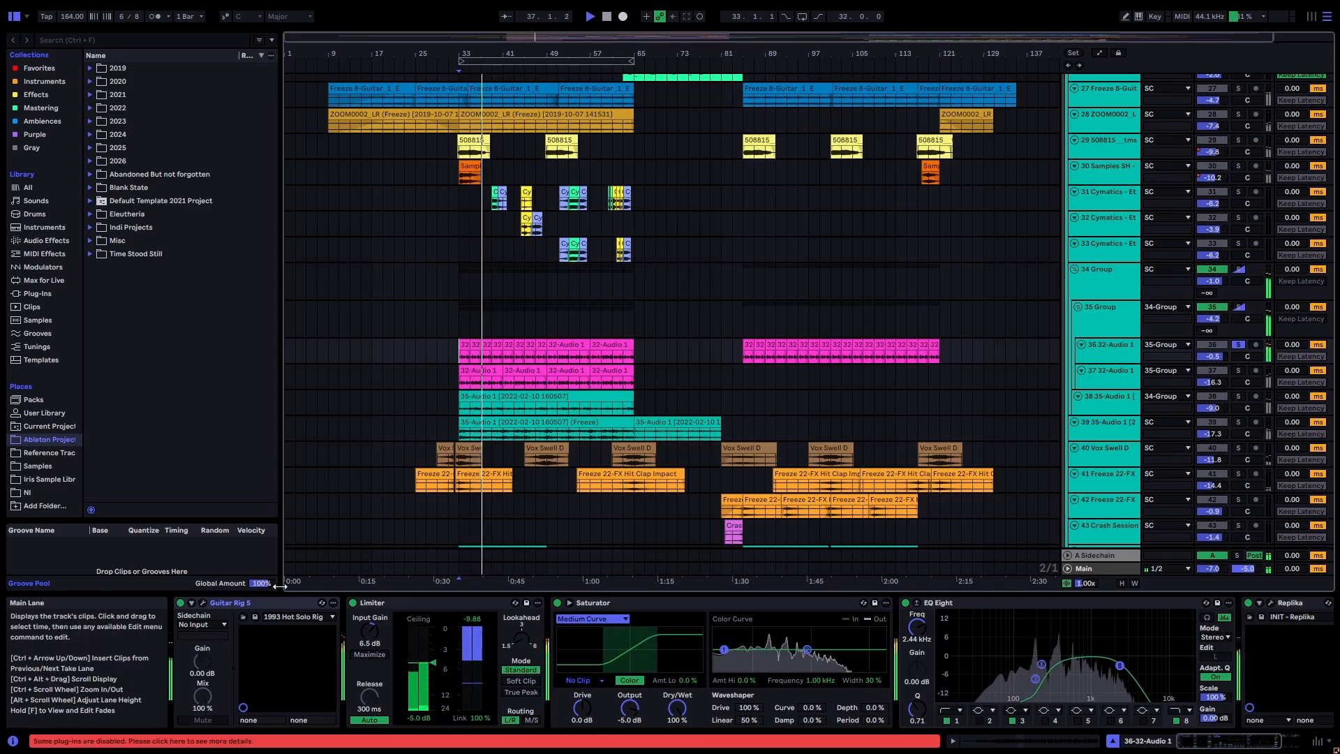
Step: Stop playback and examine the Guitar Rig, Limiter, Saturator, EQ Eight and Replika settings on track 36
{"action": "left_click", "coordinate": [202, 602]}
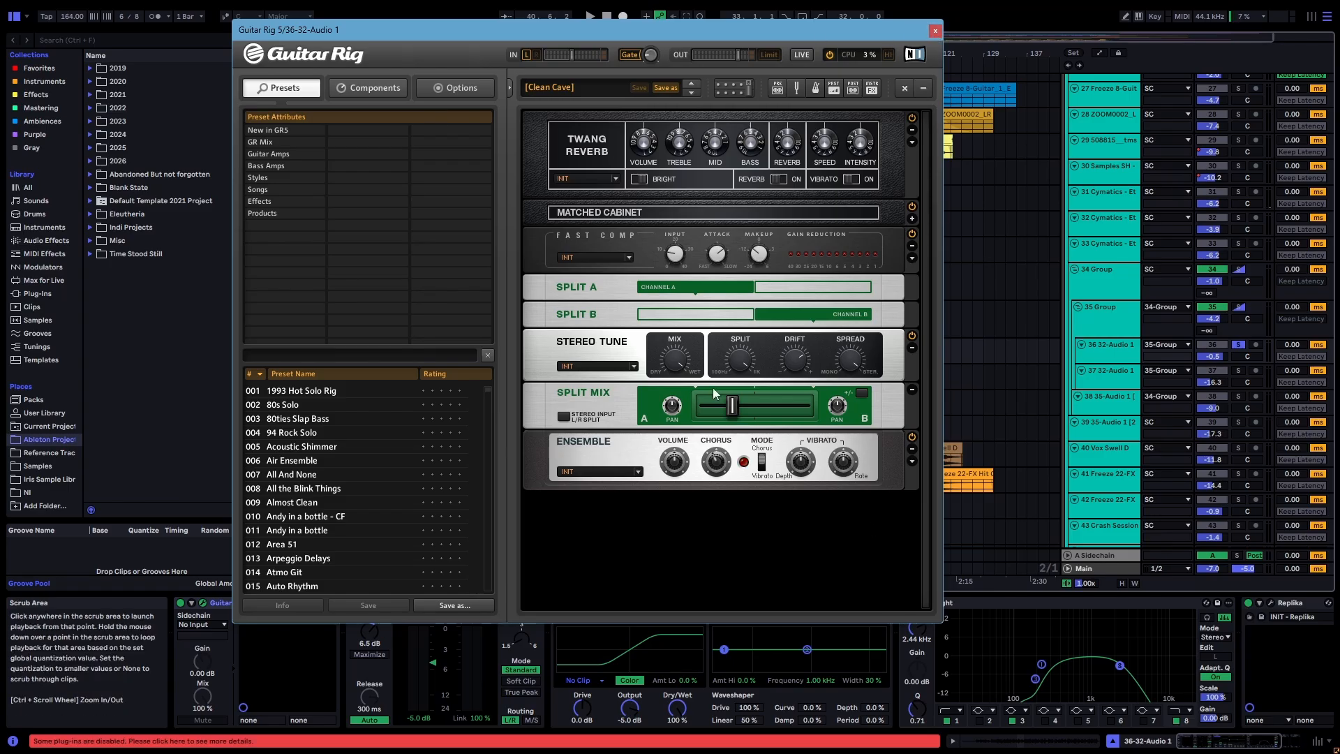
{"action": "left_click", "coordinate": [935, 31]}
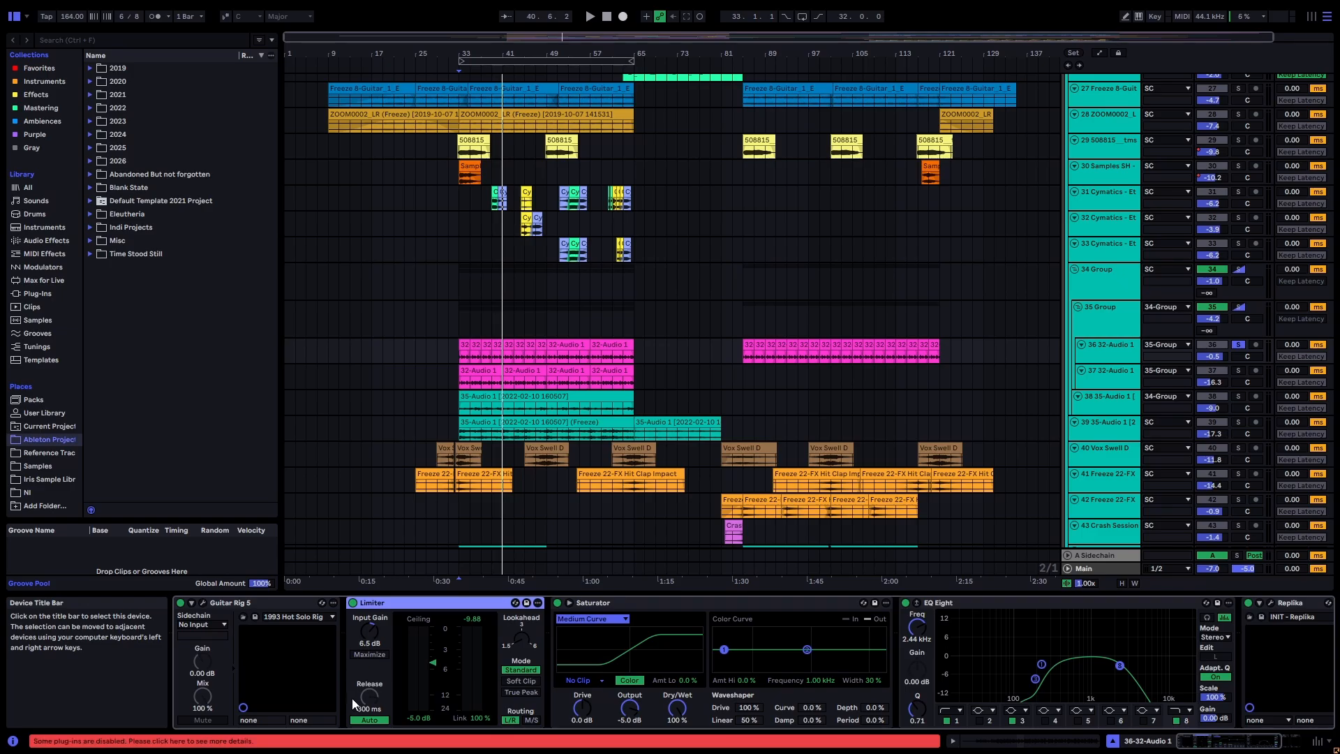
{"action": "left_click", "coordinate": [590, 604]}
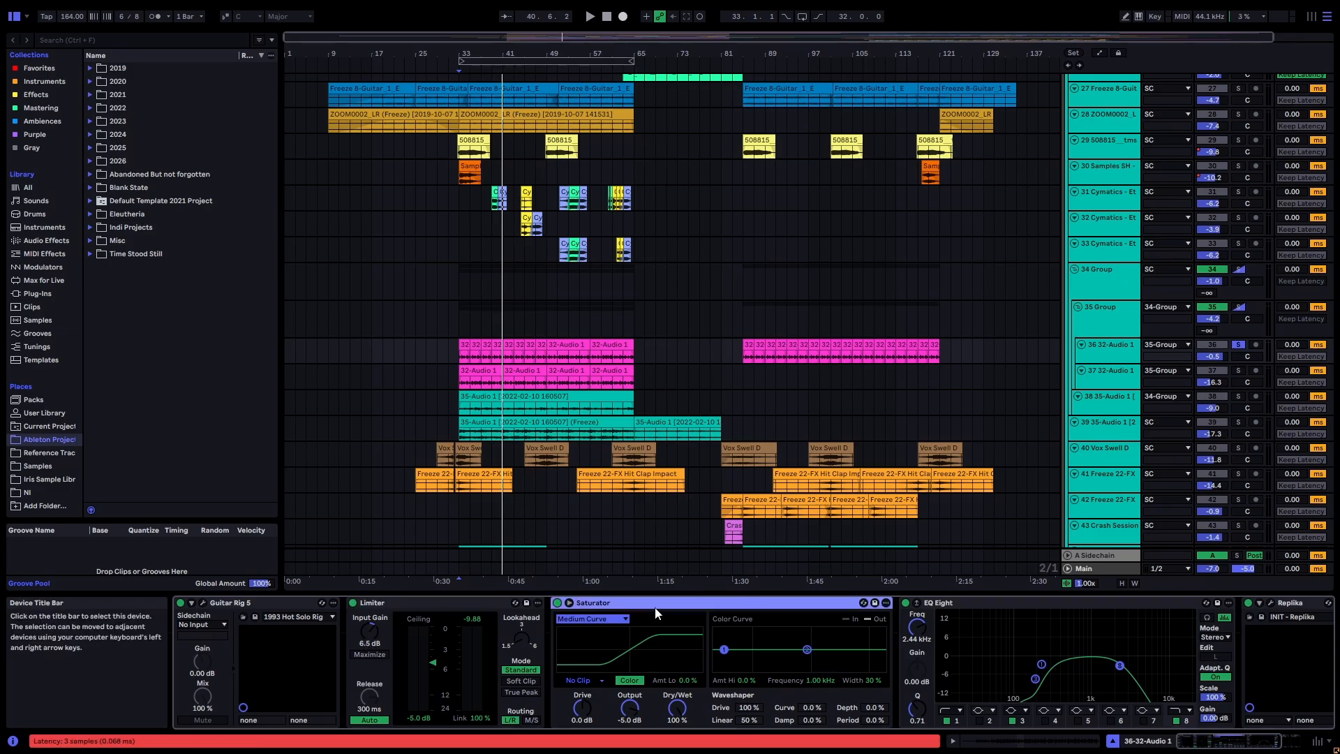
{"action": "key", "text": "Right"}
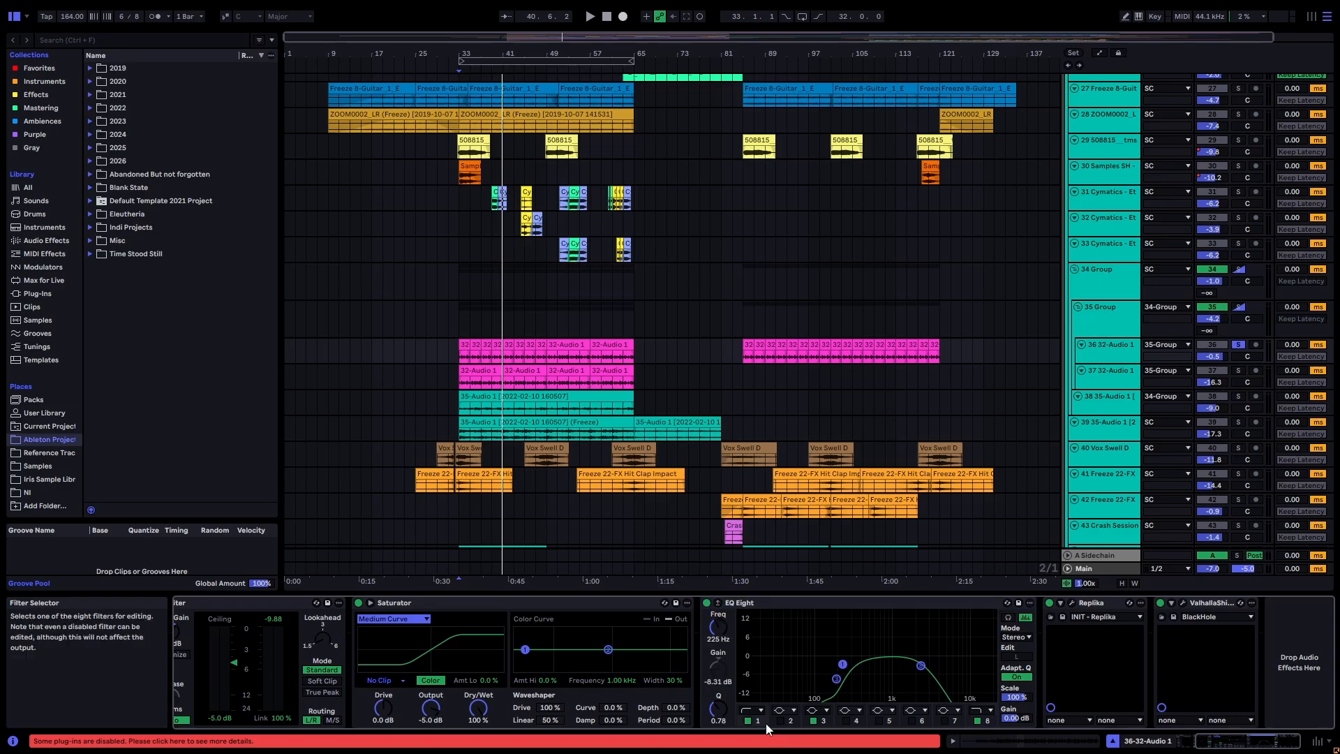
{"action": "left_click", "coordinate": [820, 722]}
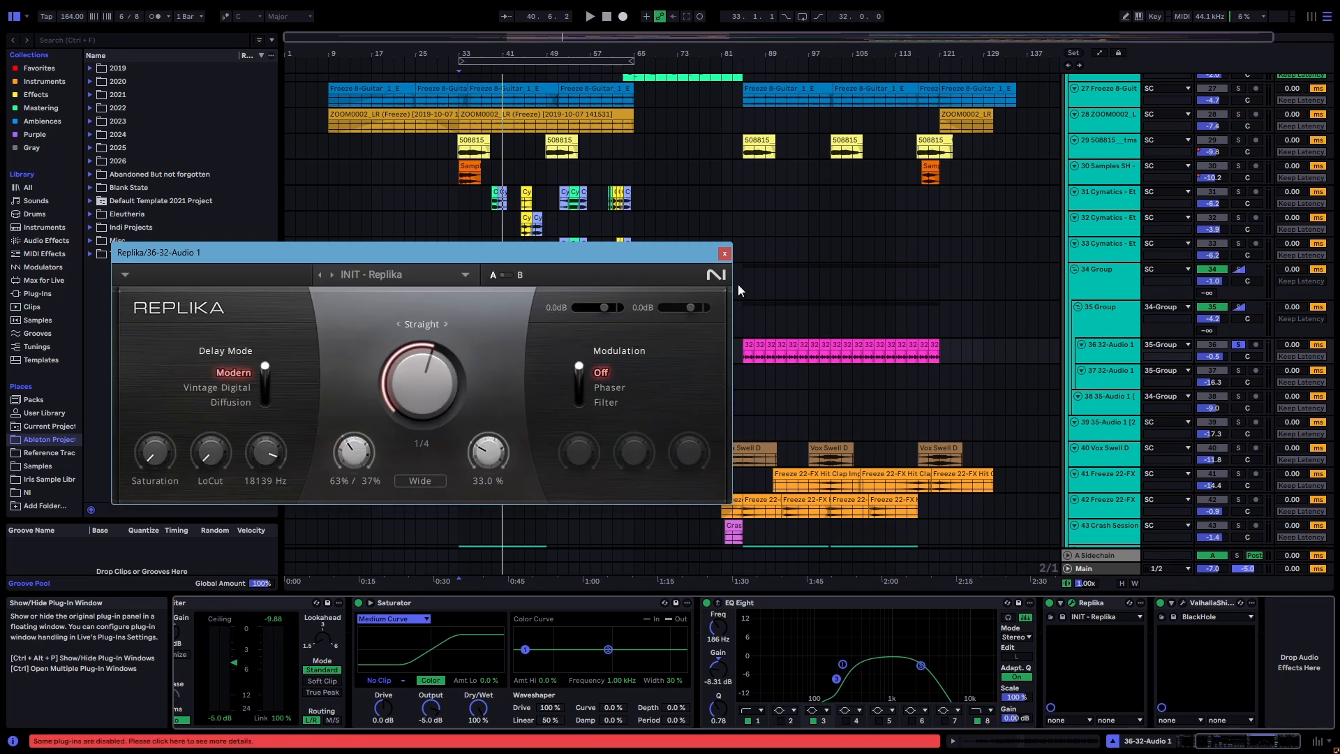
{"action": "left_click", "coordinate": [725, 255]}
Step: Audition the 37 32-Audio 1 track in solo from 33.1.1, and open its first clip in an enlarged sample view
{"action": "left_click", "coordinate": [1123, 375]}
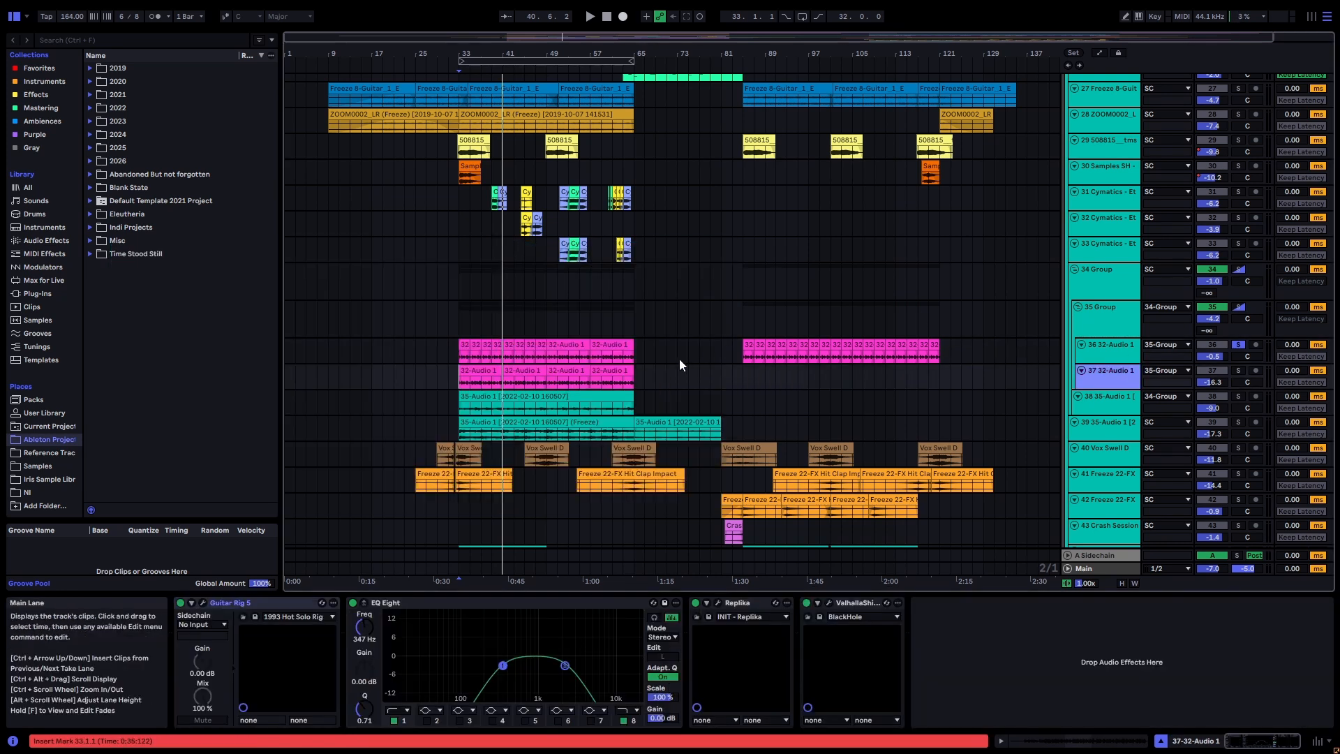
{"action": "key", "text": "space"}
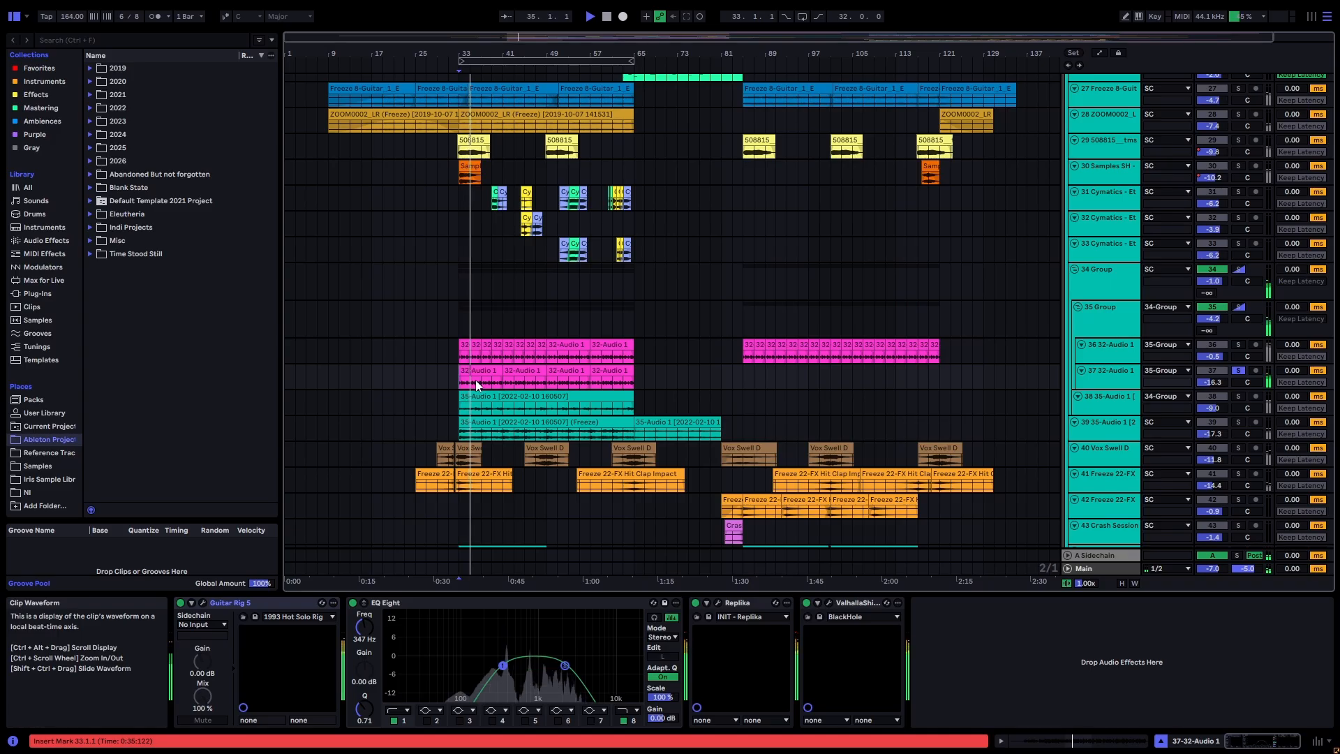
{"action": "double_click", "coordinate": [474, 383]}
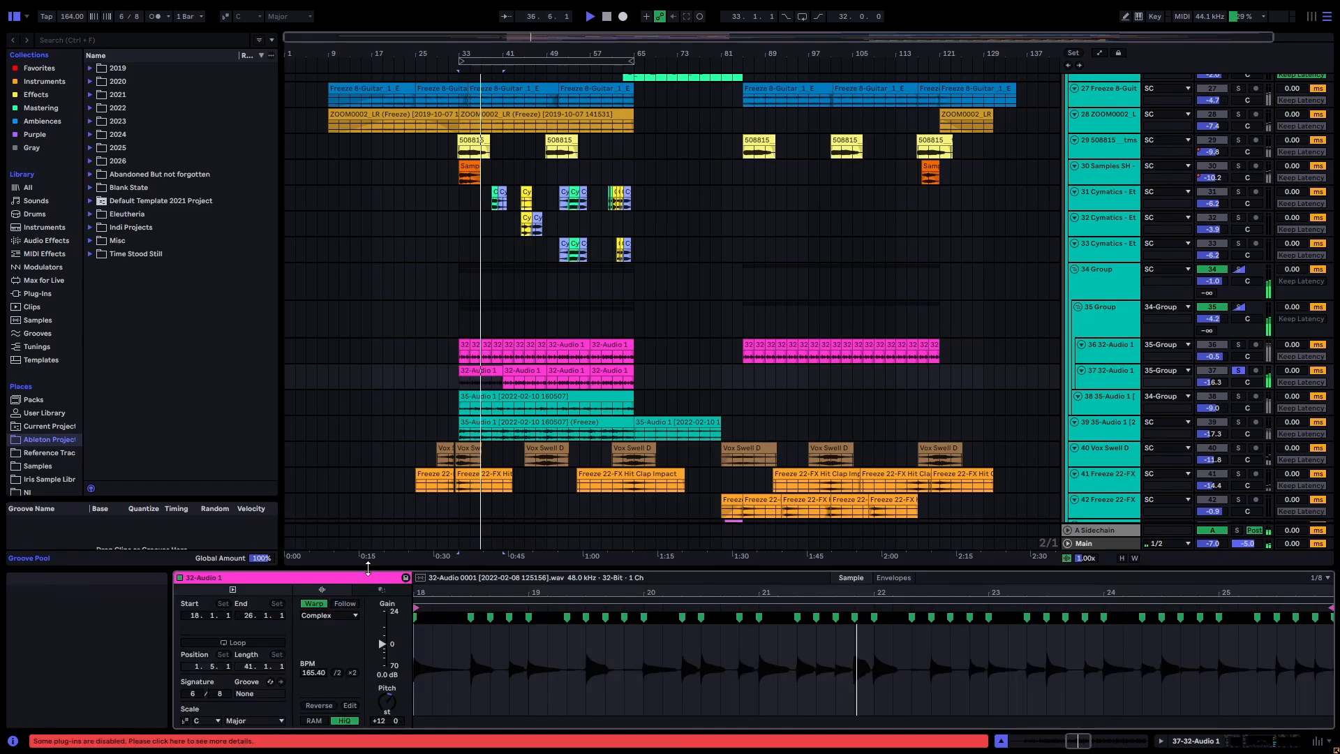
{"action": "left_click_drag", "start_coordinate": [404, 570], "coordinate": [404, 400]}
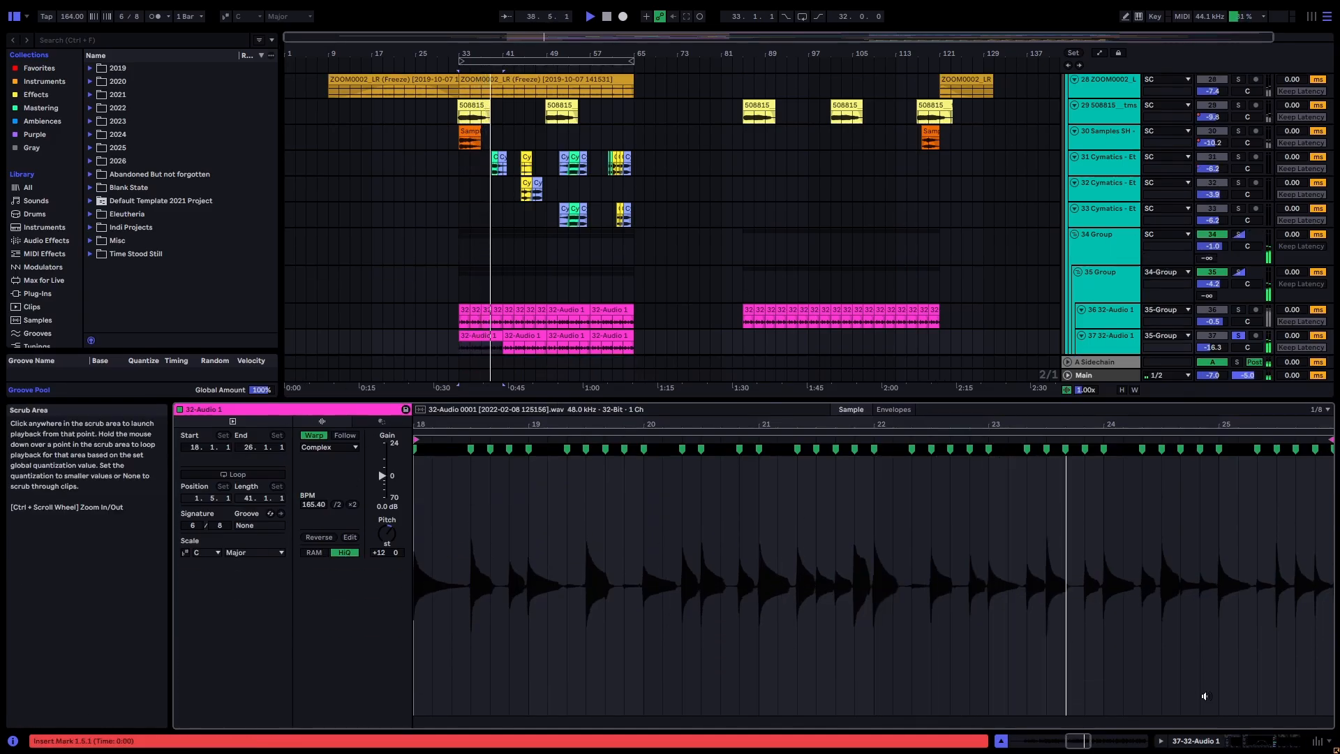
Step: Compare the device chains of tracks 37, 38 and 35 Group, stop playback and view the first clip on track 37 in sample view
{"action": "left_click", "coordinate": [1235, 744]}
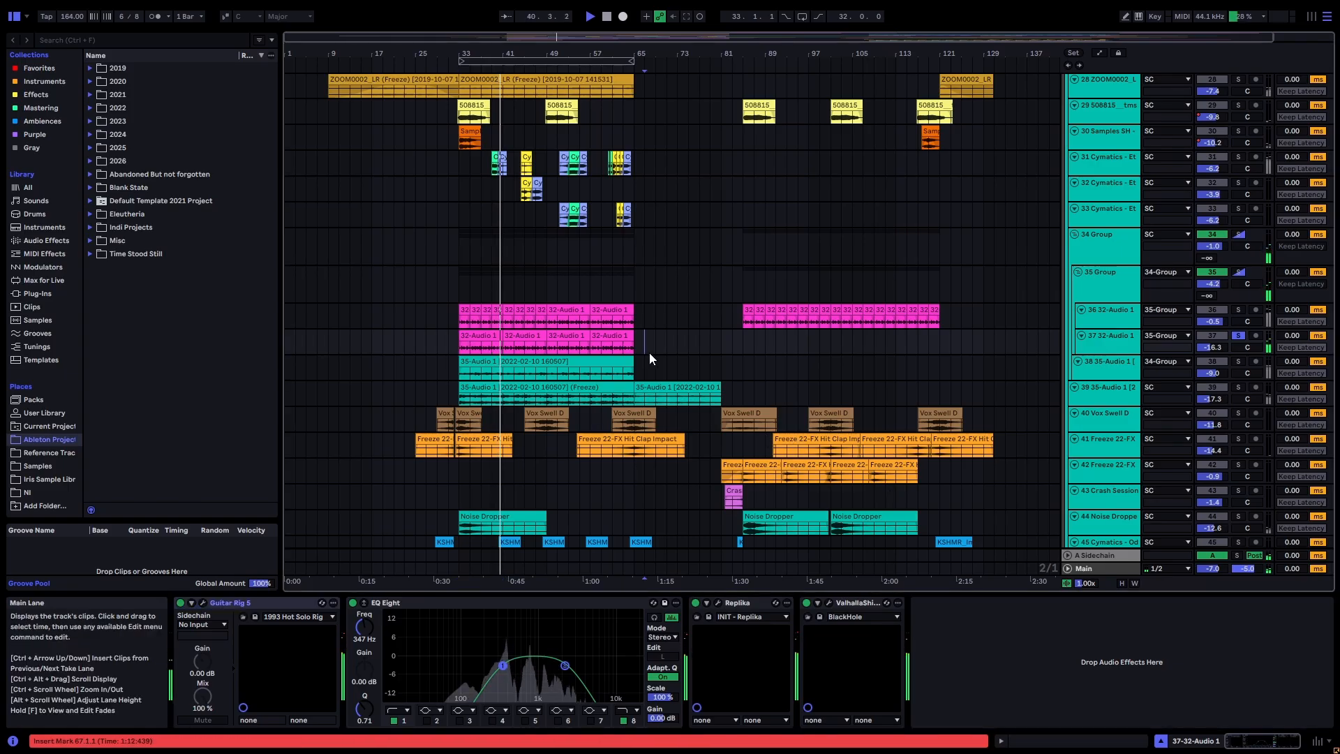
{"action": "left_click", "coordinate": [1114, 378]}
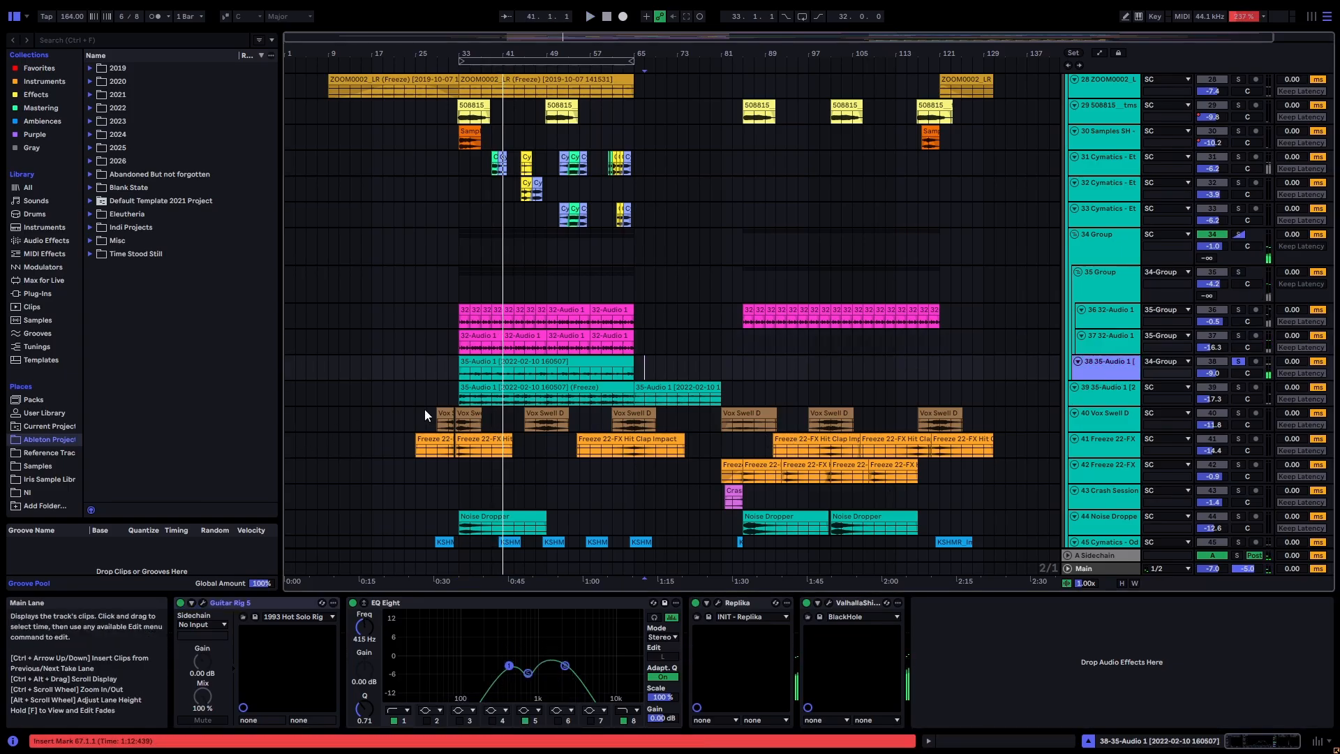
{"action": "left_click", "coordinate": [1110, 292]}
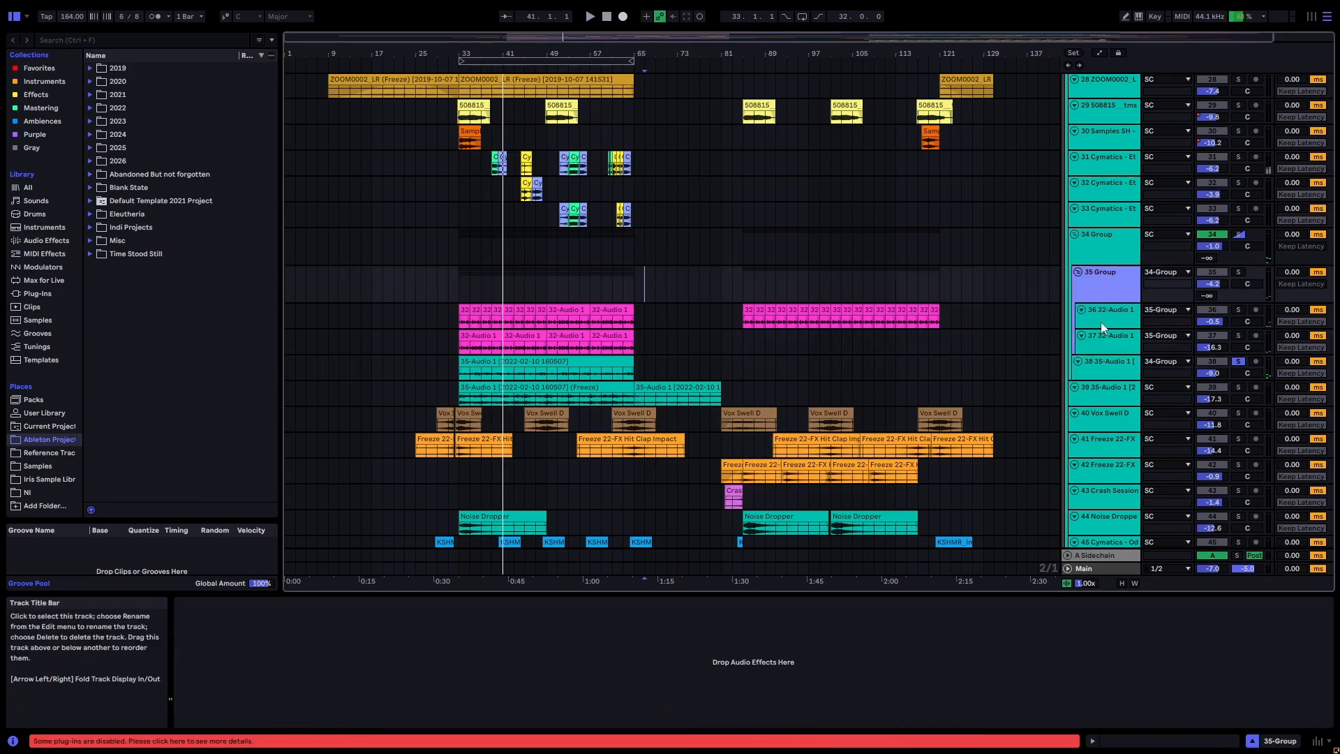
{"action": "left_click", "coordinate": [1112, 348]}
{"action": "double_click", "coordinate": [563, 333]}
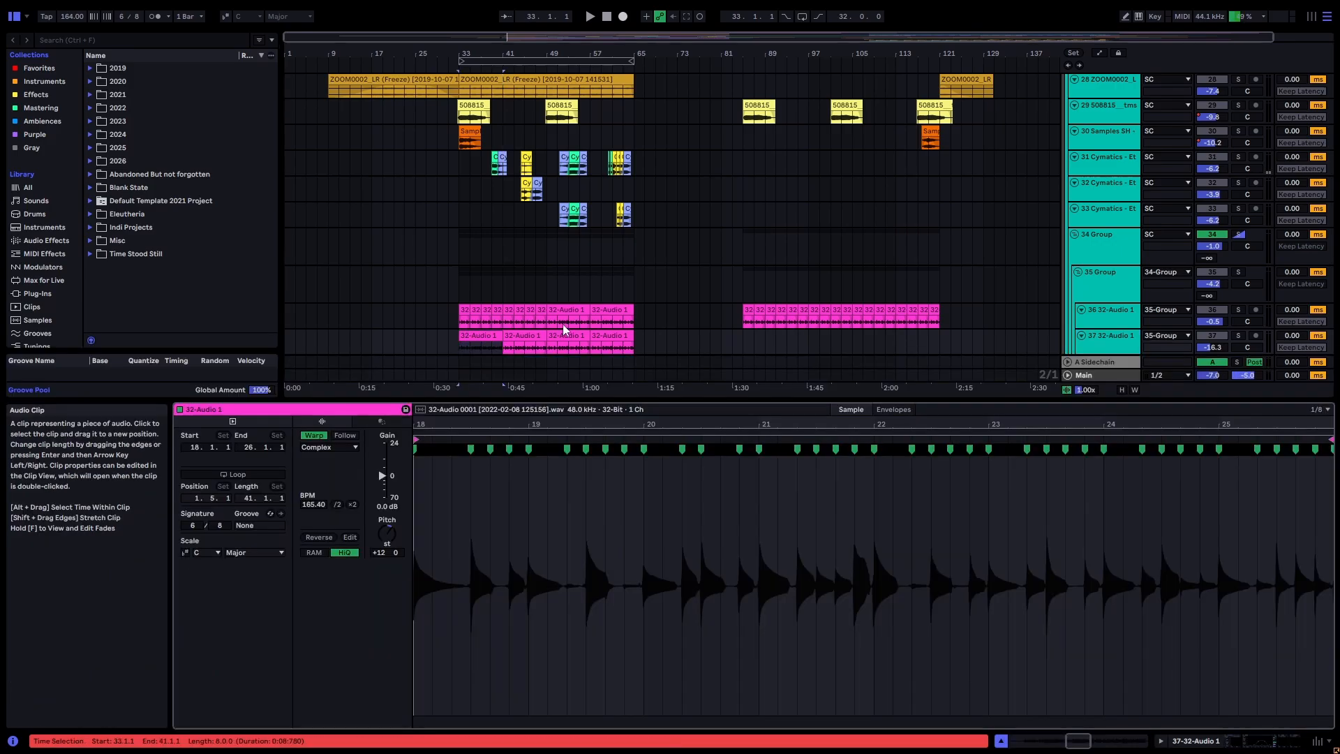
{"action": "left_click", "coordinate": [1122, 292]}
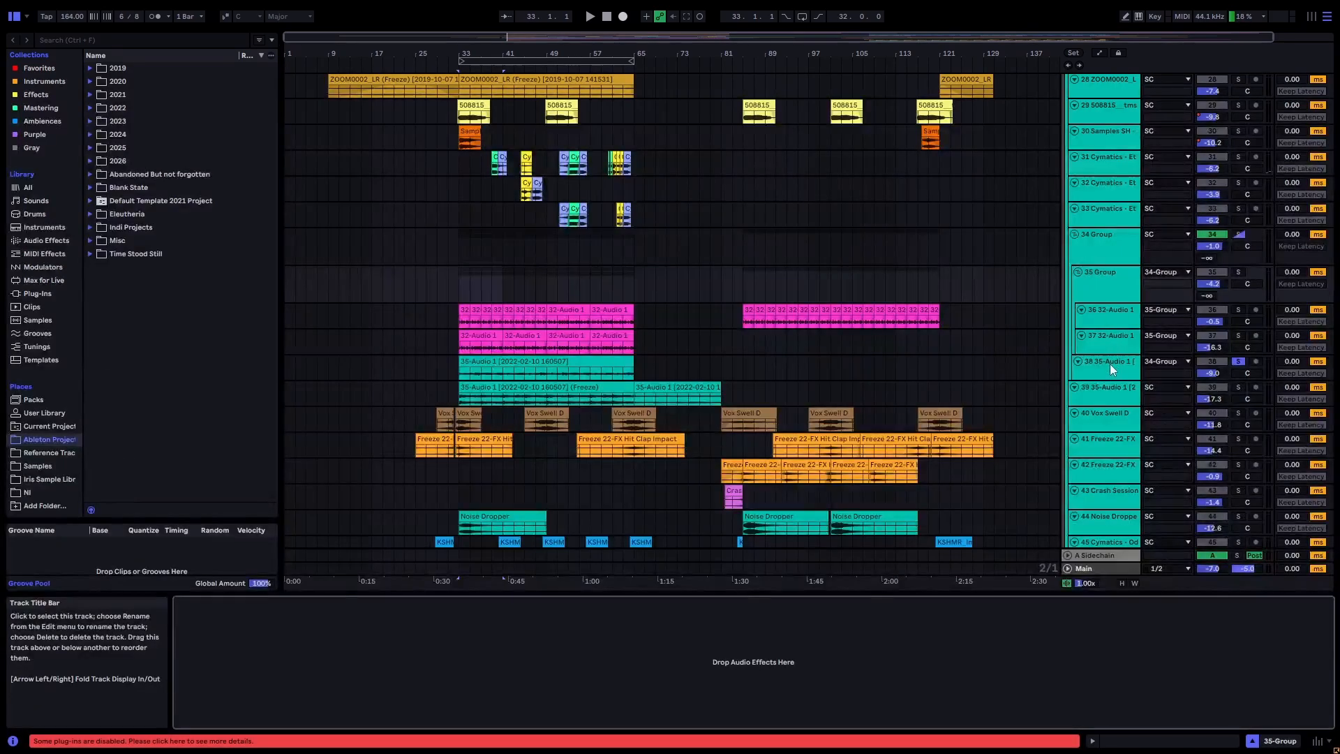
Step: Audition the 38 35-Audio 1 track in solo from 33.1.1
{"action": "left_click", "coordinate": [1109, 363]}
{"action": "left_click", "coordinate": [528, 364]}
{"action": "key", "text": "s"}
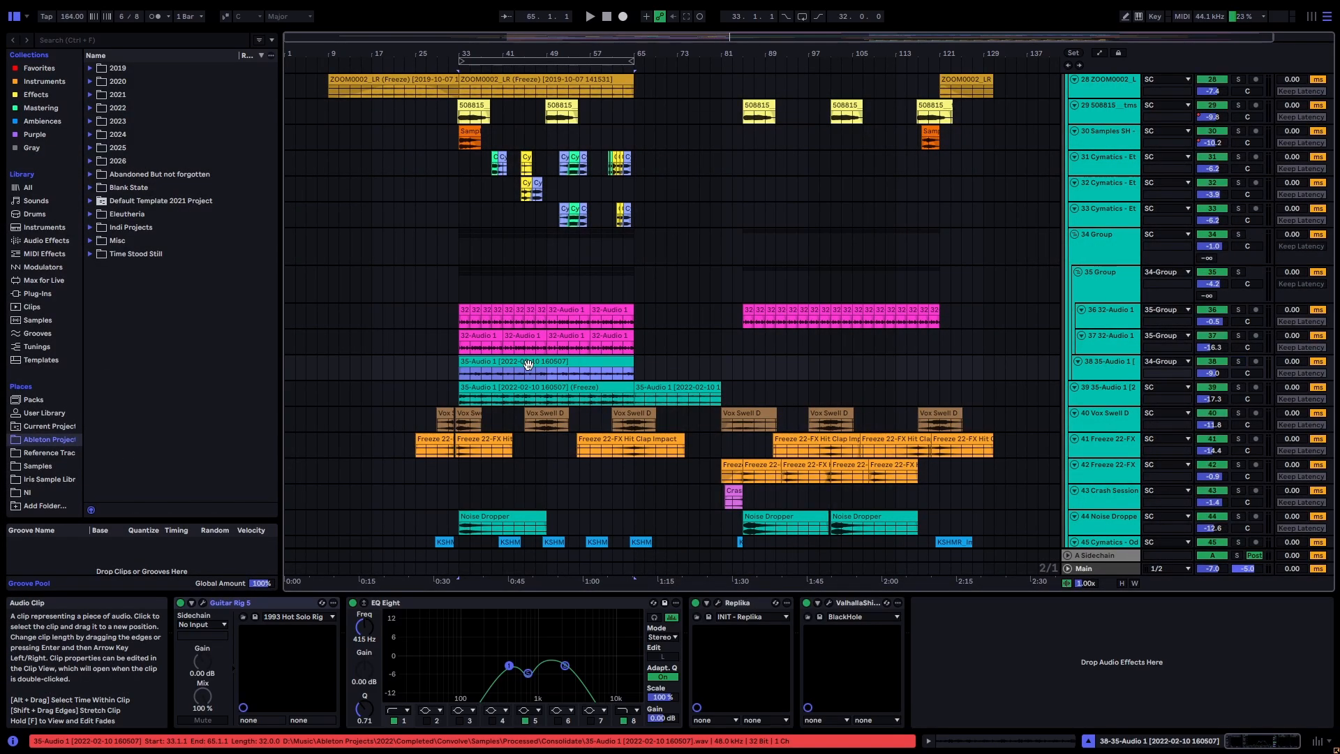
{"action": "key", "text": "s"}
{"action": "key", "text": "space"}
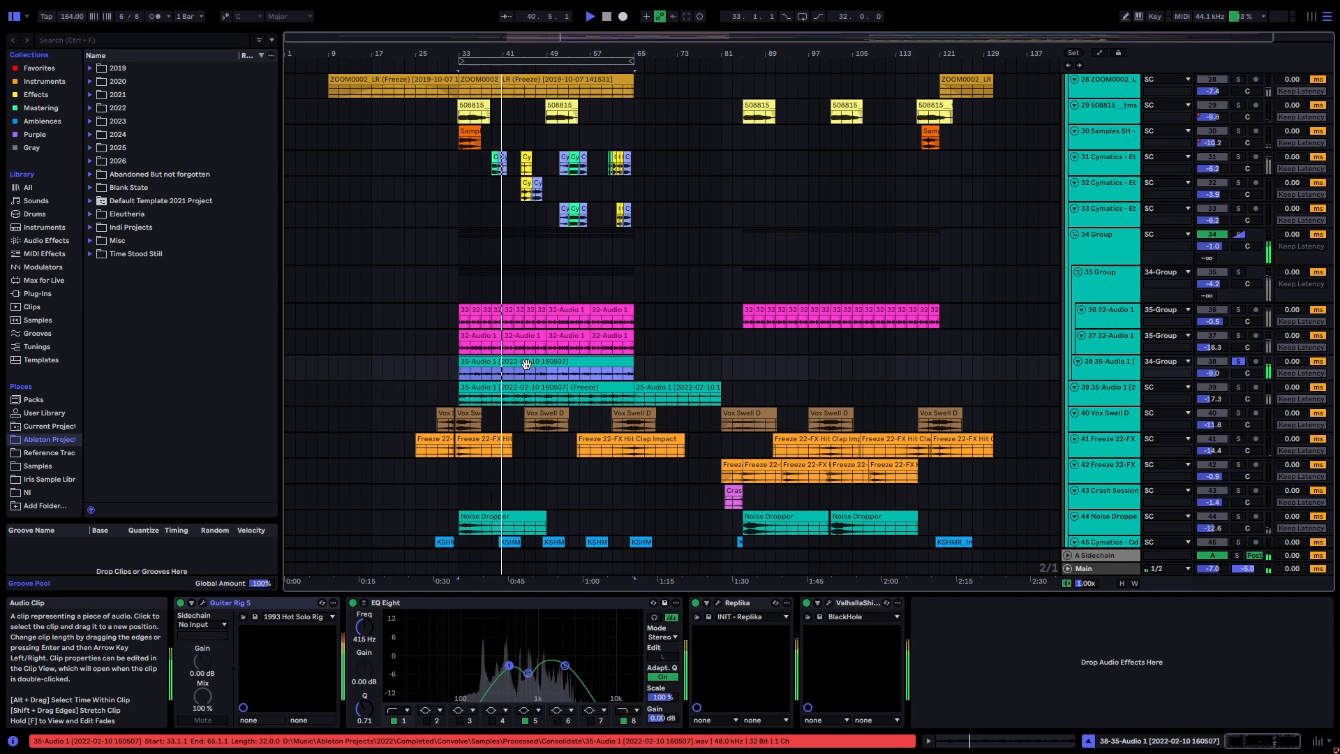
Step: Examine track 38's Guitar Rig preset and its Replika and Valhalla devices while playback runs
{"action": "left_click", "coordinate": [202, 602]}
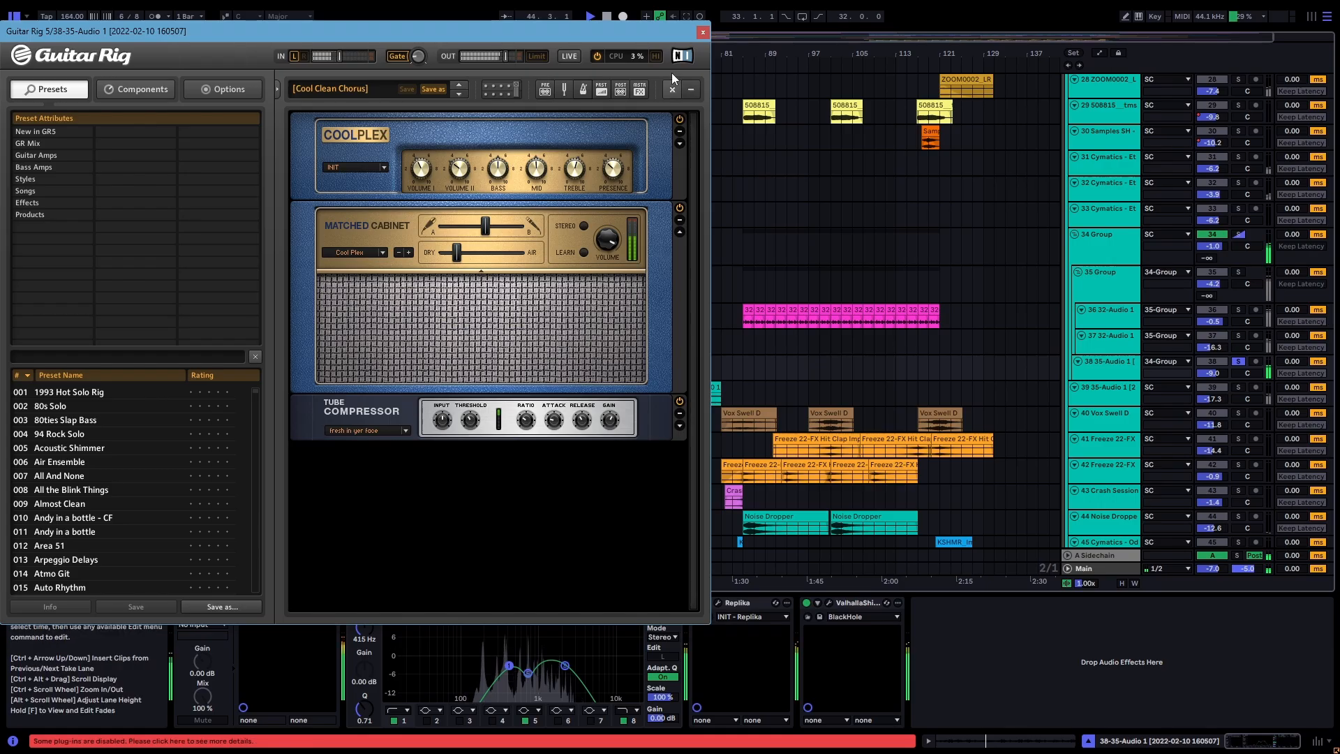
{"action": "left_click", "coordinate": [703, 33]}
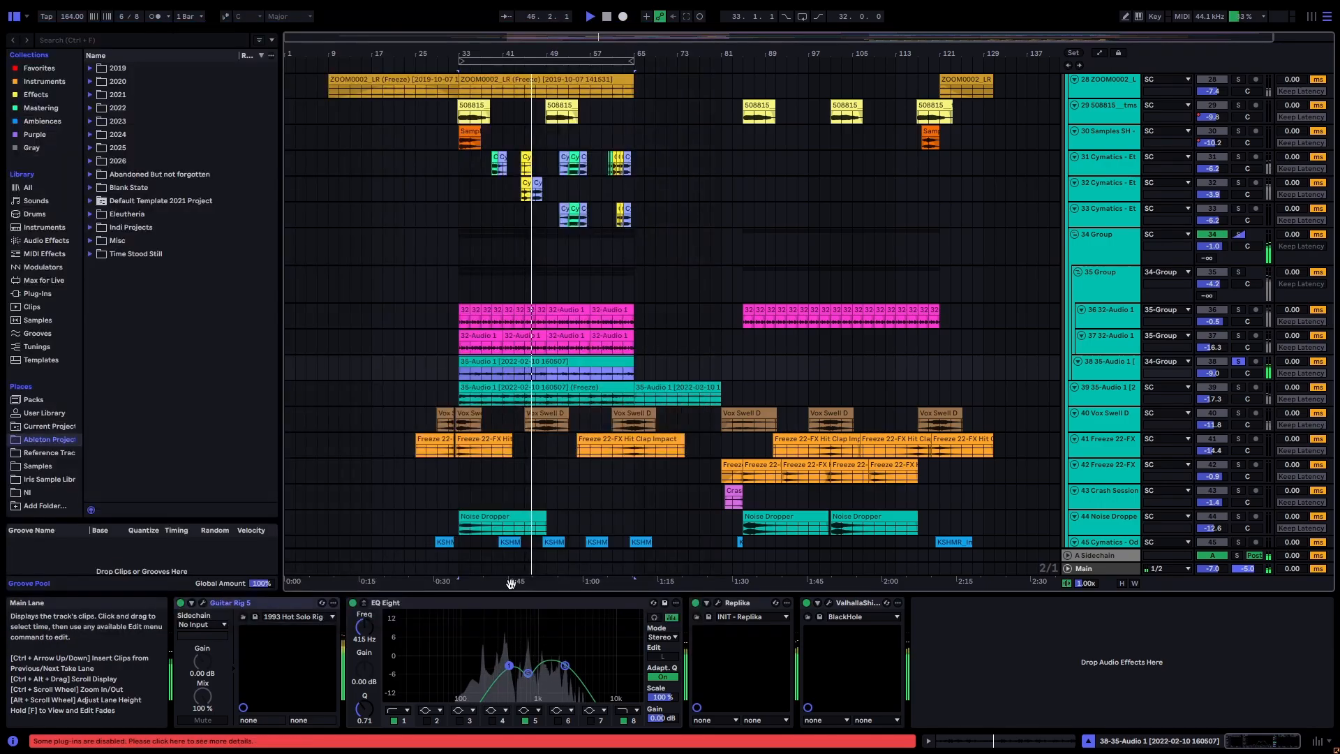
{"action": "left_click", "coordinate": [756, 603]}
{"action": "left_click", "coordinate": [845, 607]}
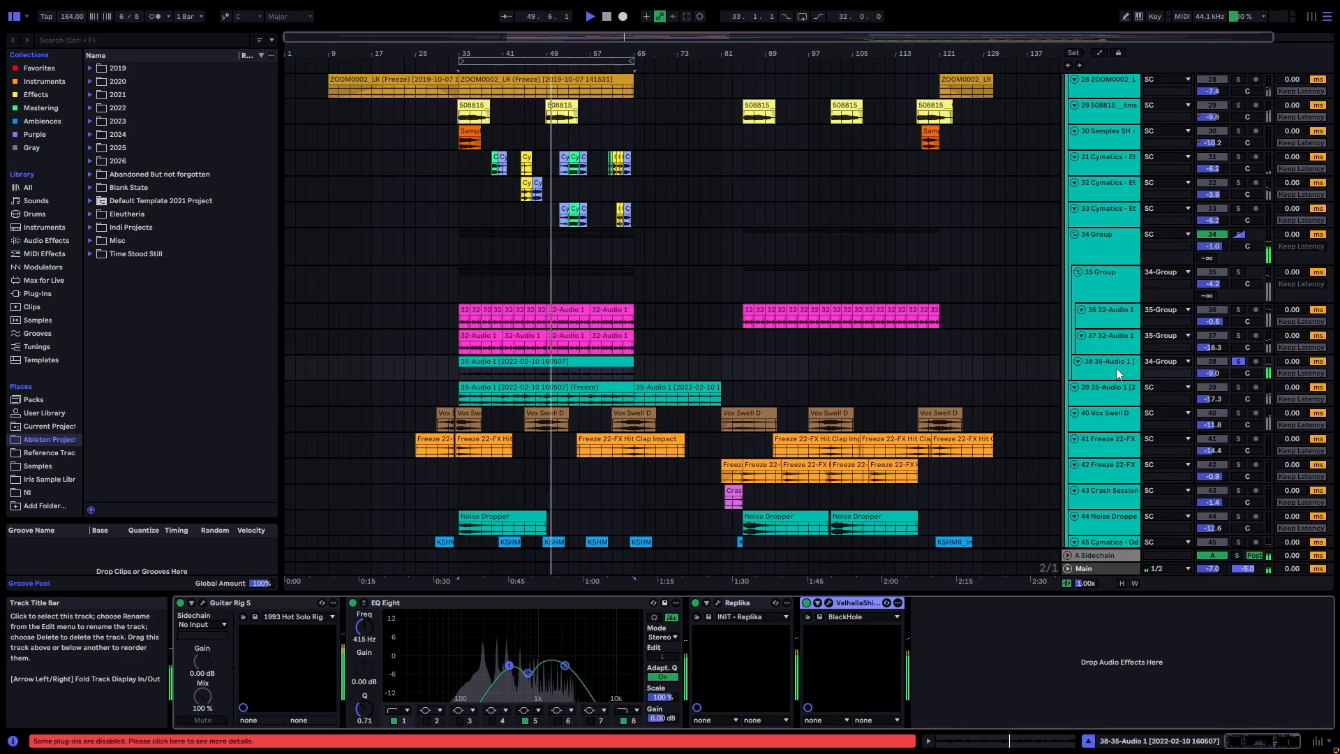
Step: Audition the 39 35-Audio 1 track in solo from 33.1.1, with track 38 no longer soloed
{"action": "left_click", "coordinate": [564, 390]}
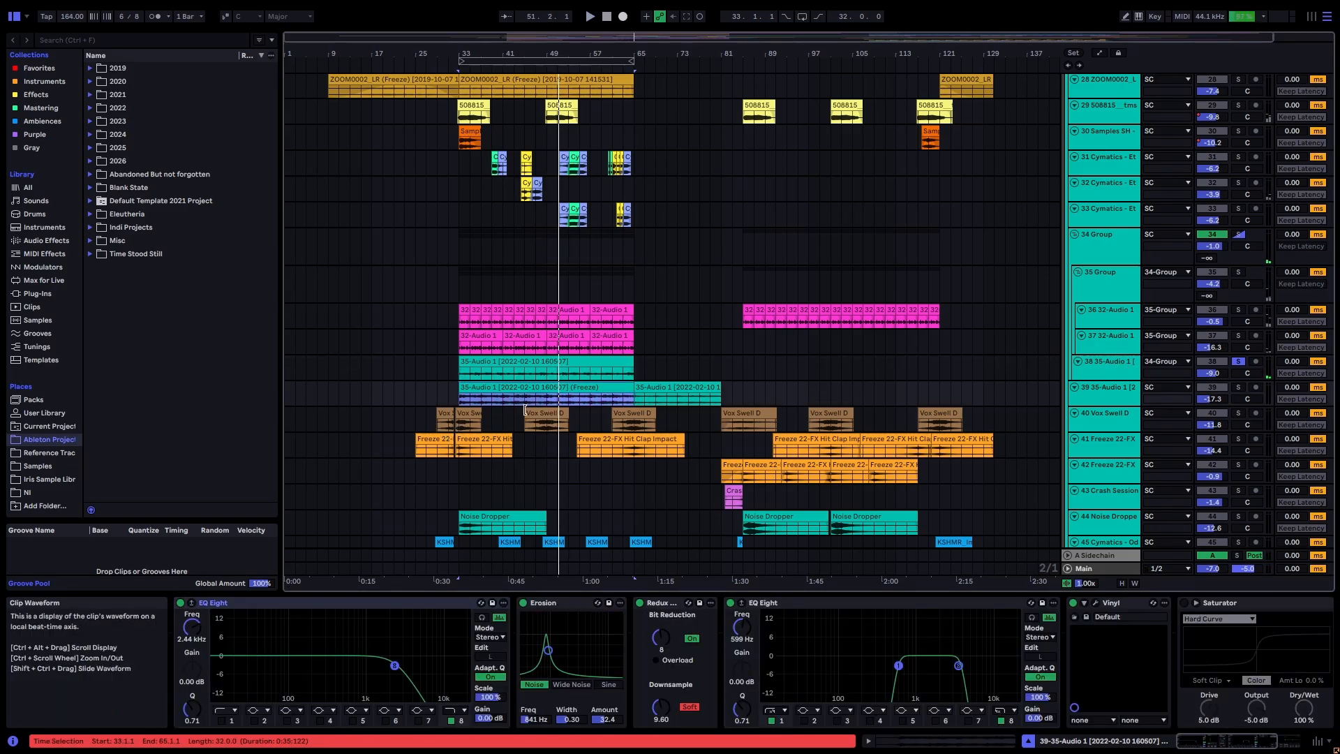
{"action": "left_click", "coordinate": [1101, 390]}
{"action": "key", "text": "s"}
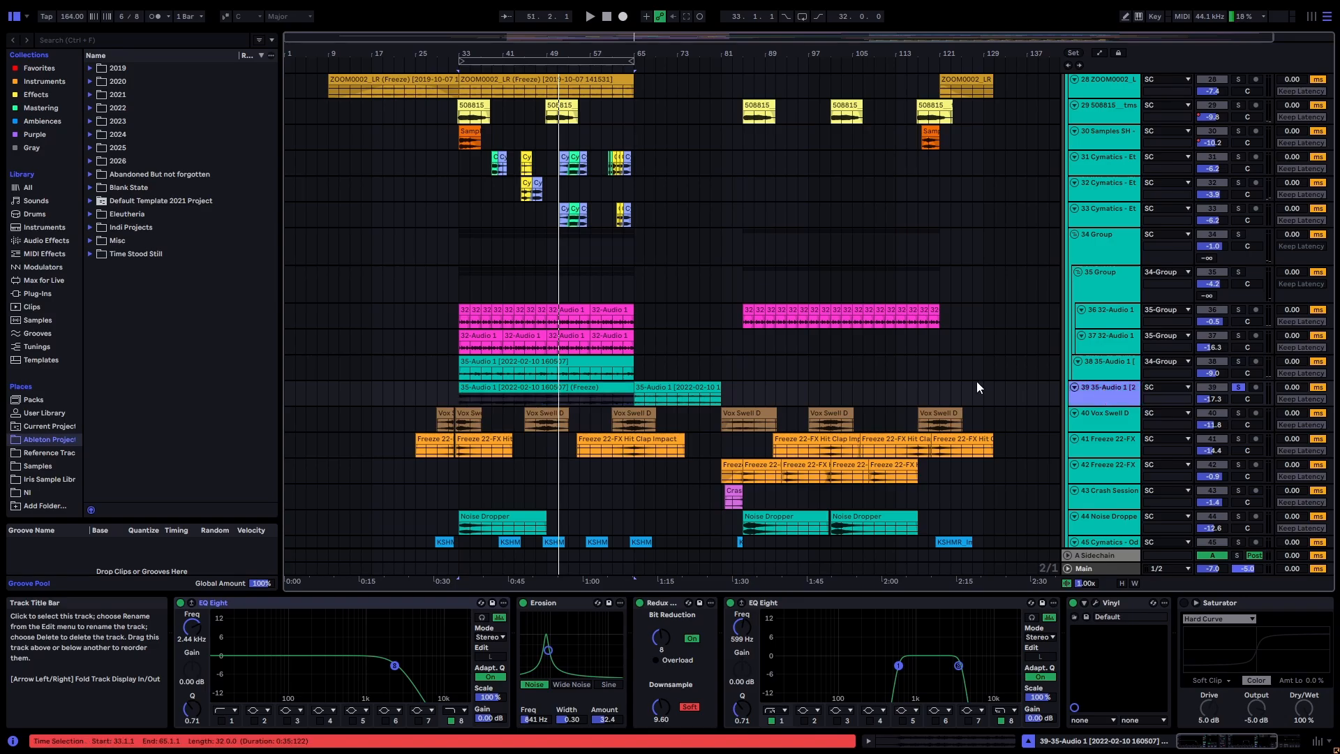
{"action": "left_click", "coordinate": [564, 387]}
{"action": "key", "text": "space"}
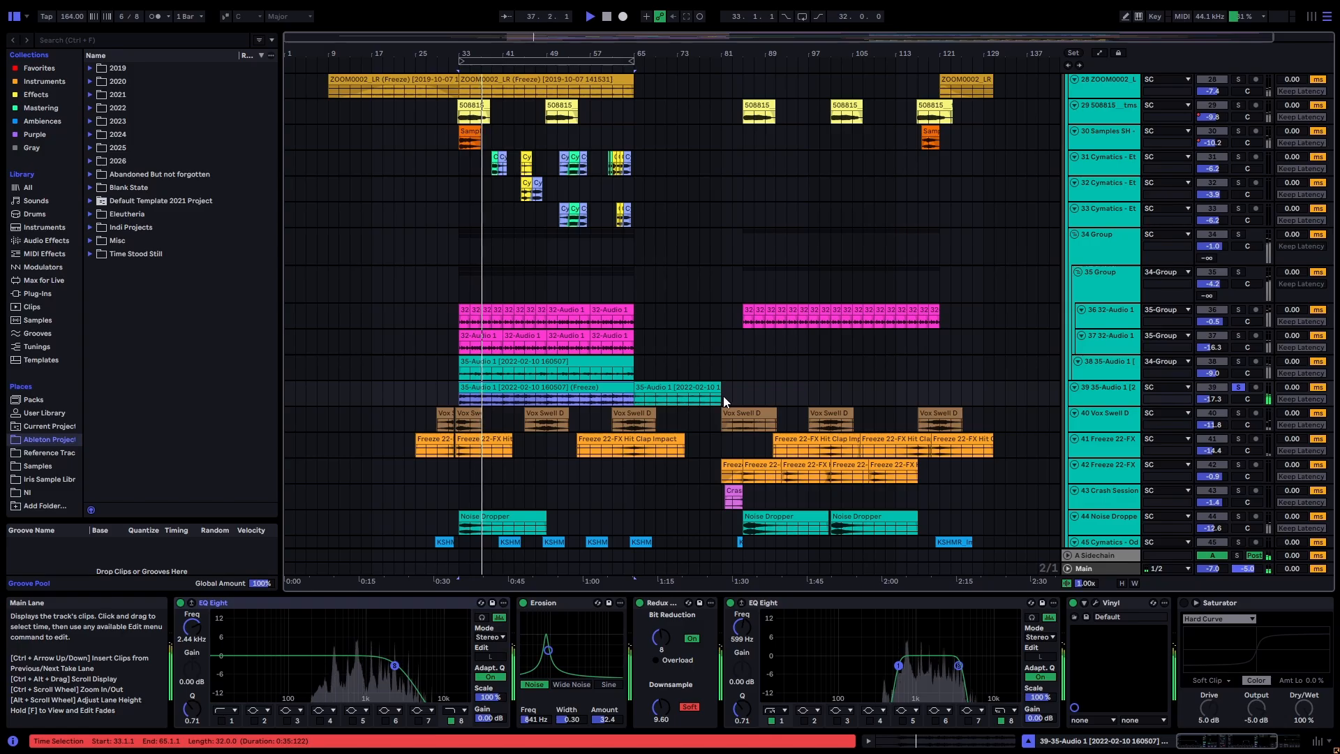
Step: Group track 39's devices from the first EQ Eight through Vinyl into an Audio Effect Rack, and bypass the rack
{"action": "left_click", "coordinate": [311, 603]}
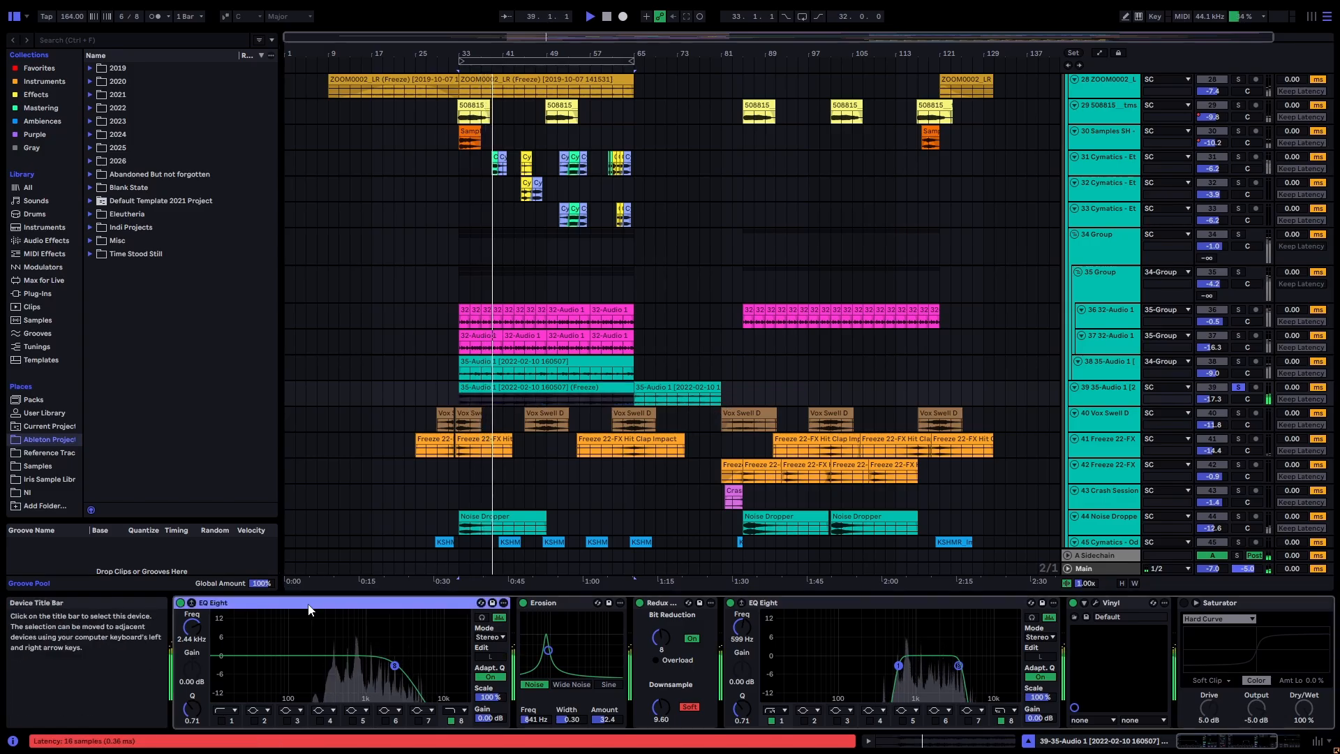
{"action": "left_click", "coordinate": [1283, 741]}
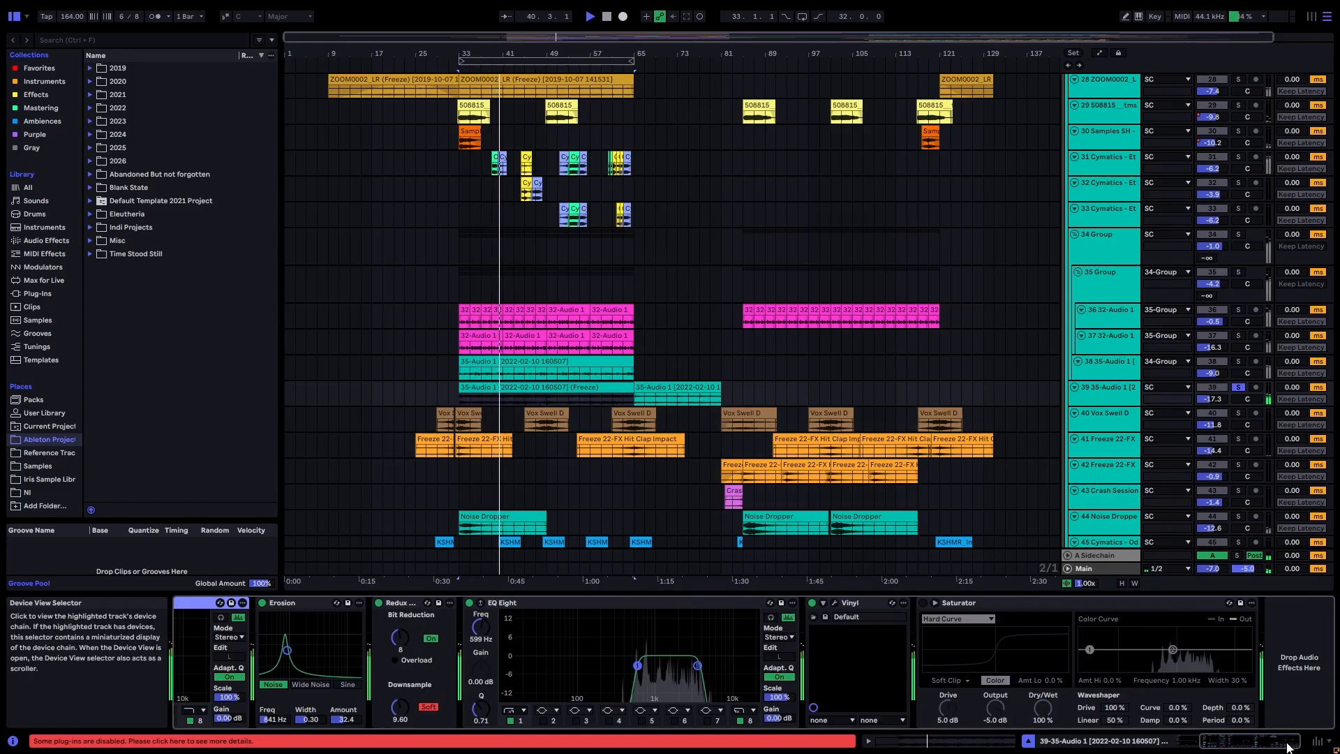
{"action": "left_click", "coordinate": [1142, 602], "text": "shift"}
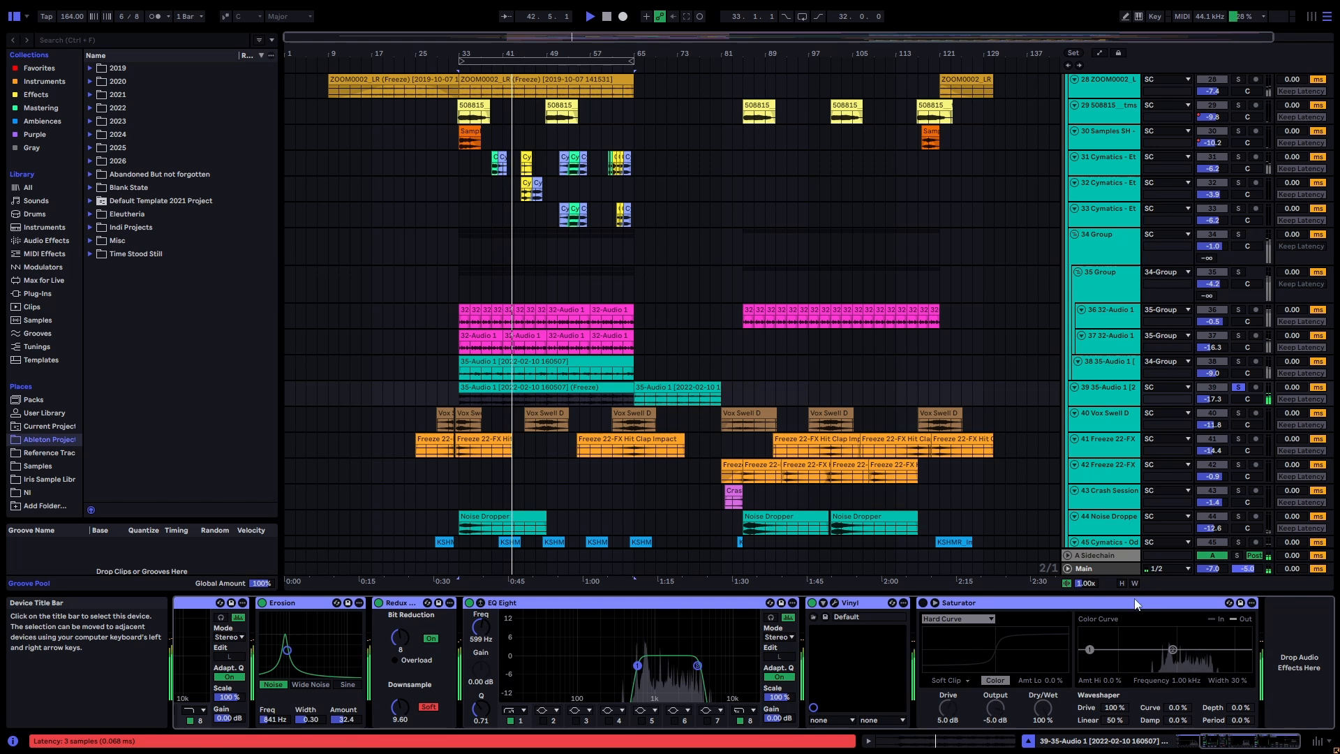
{"action": "left_click", "coordinate": [872, 605]}
{"action": "left_click", "coordinate": [1188, 741]}
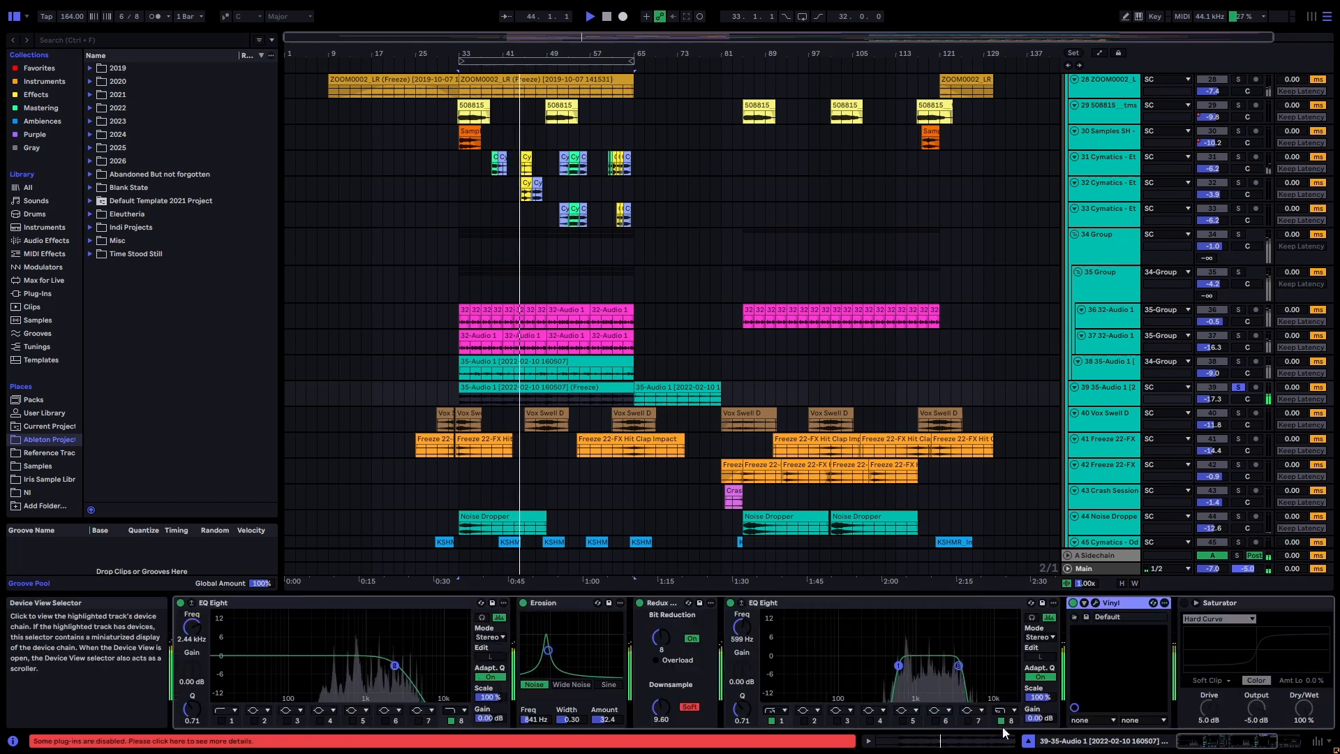
{"action": "left_click", "coordinate": [397, 604], "text": "shift"}
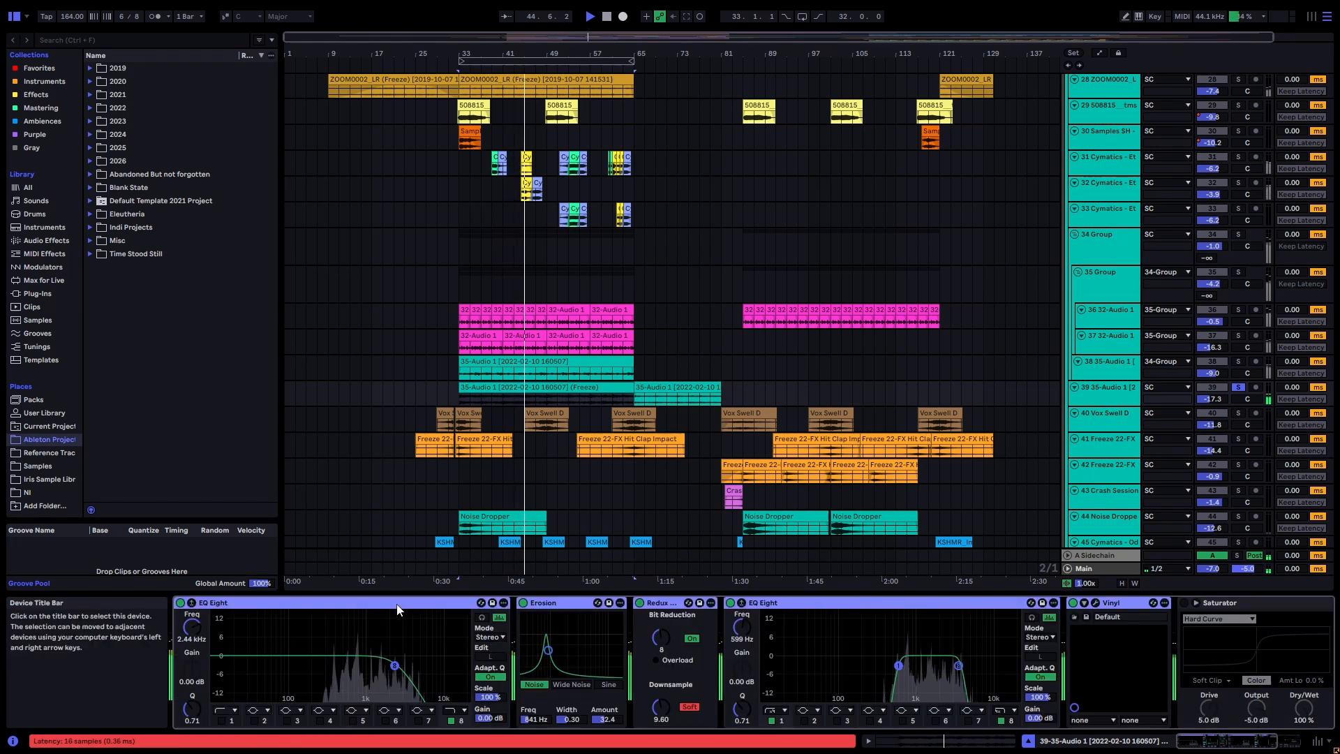
{"action": "left_click", "coordinate": [180, 602]}
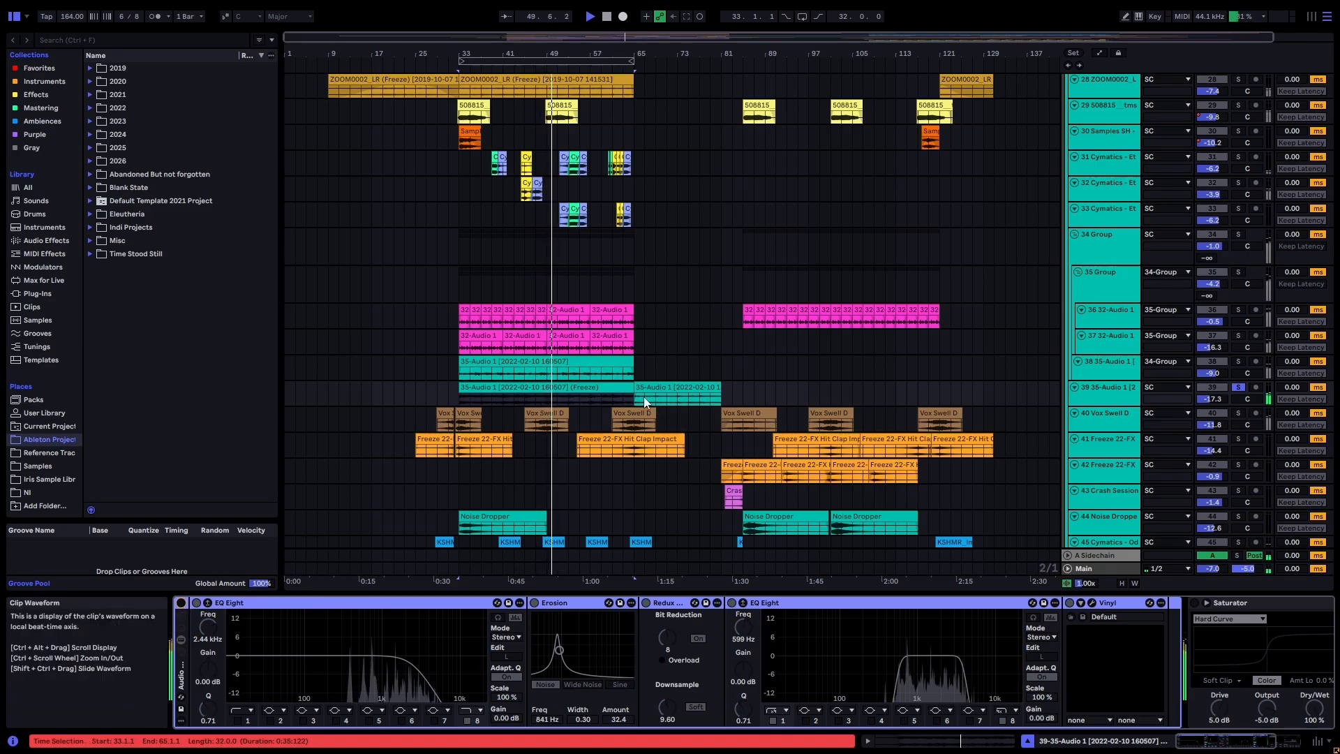
Step: Copy track 39's first frozen clip onto a new audio track below, starting at 1.1.1, and open it in sample view
{"action": "double_click", "coordinate": [590, 389]}
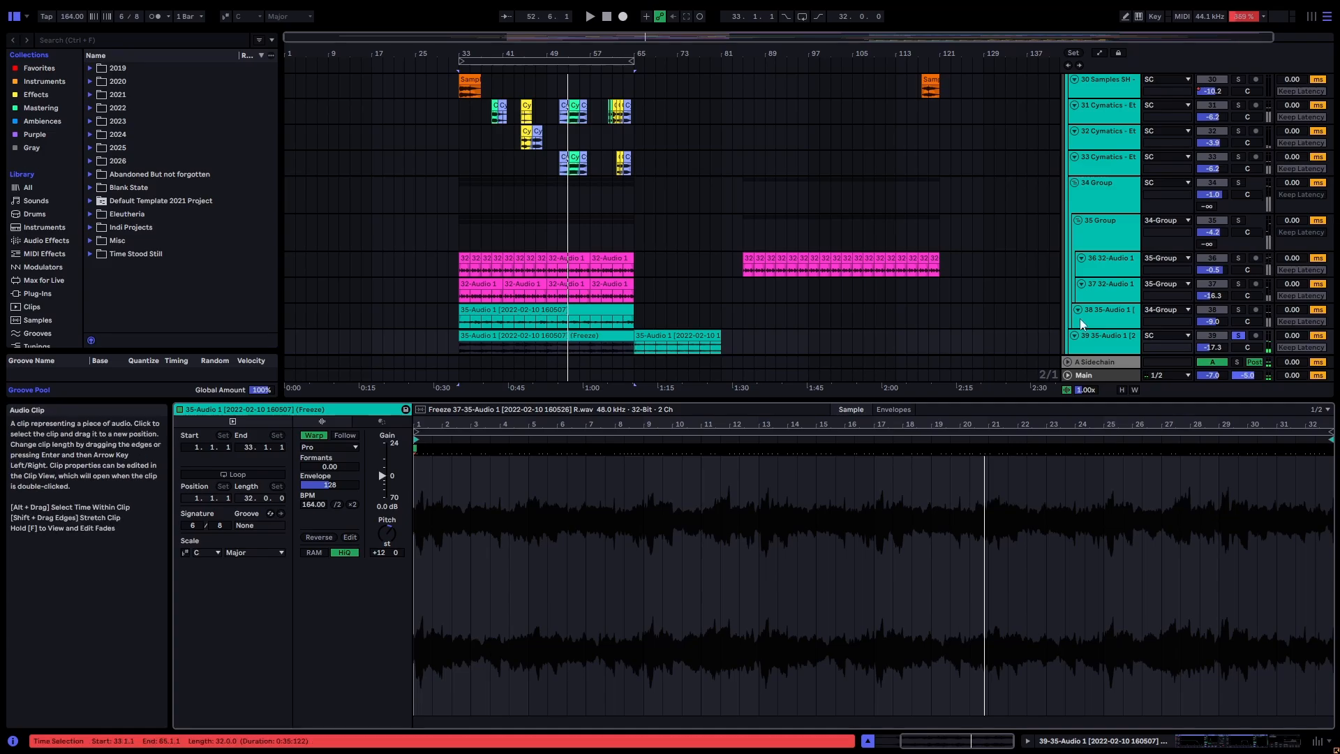
{"action": "left_click", "coordinate": [1114, 337]}
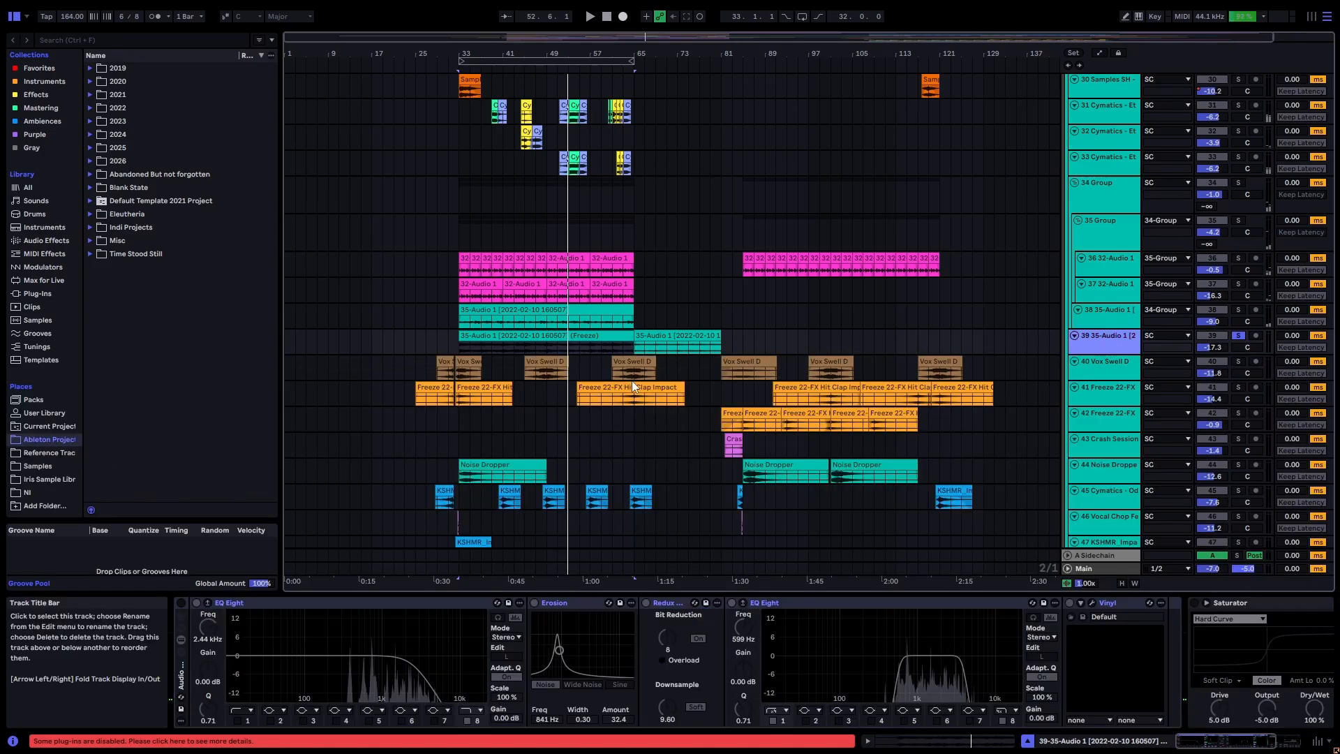
{"action": "key", "text": "ctrl+t"}
{"action": "left_click_drag", "start_coordinate": [519, 334], "coordinate": [302, 362]}
{"action": "double_click", "coordinate": [317, 366]}
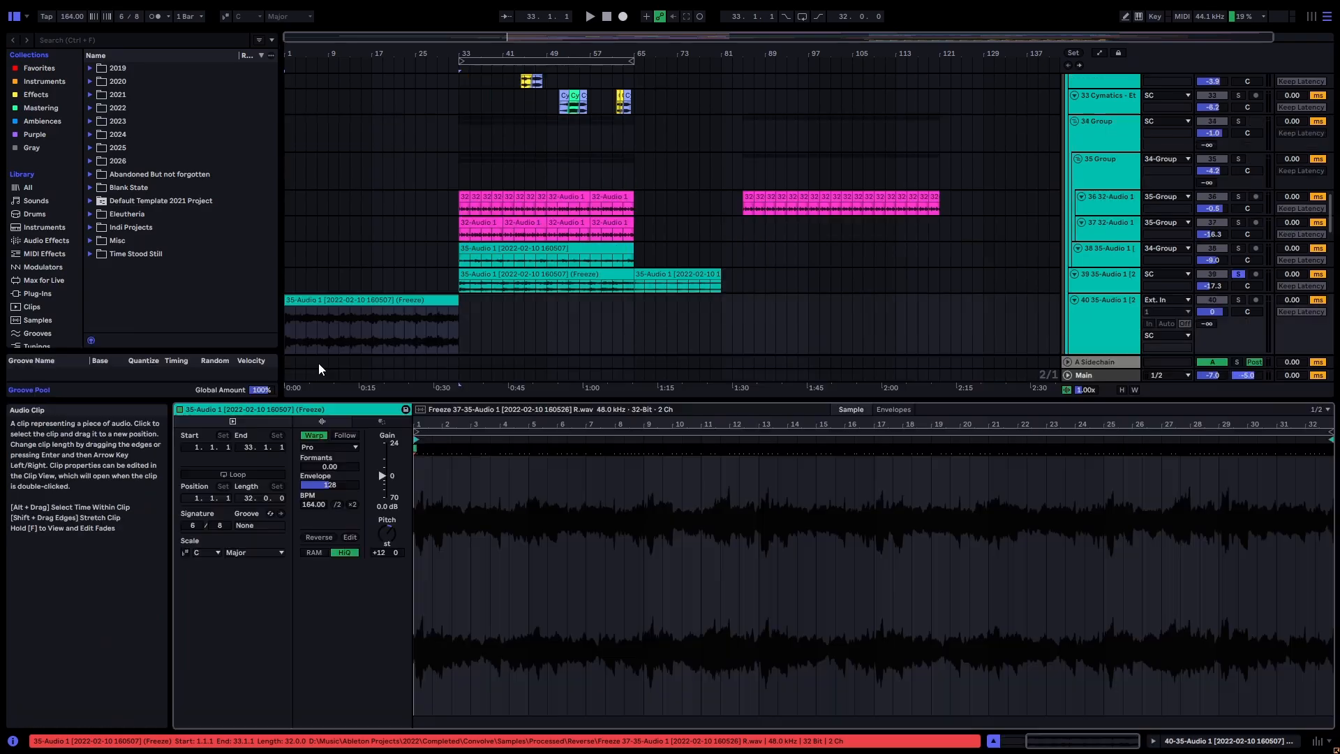
Step: Reverse the copied clip on track 40 and set its pitch to 0 semitones while auditioning it in solo
{"action": "key", "text": "shift+Tab"}
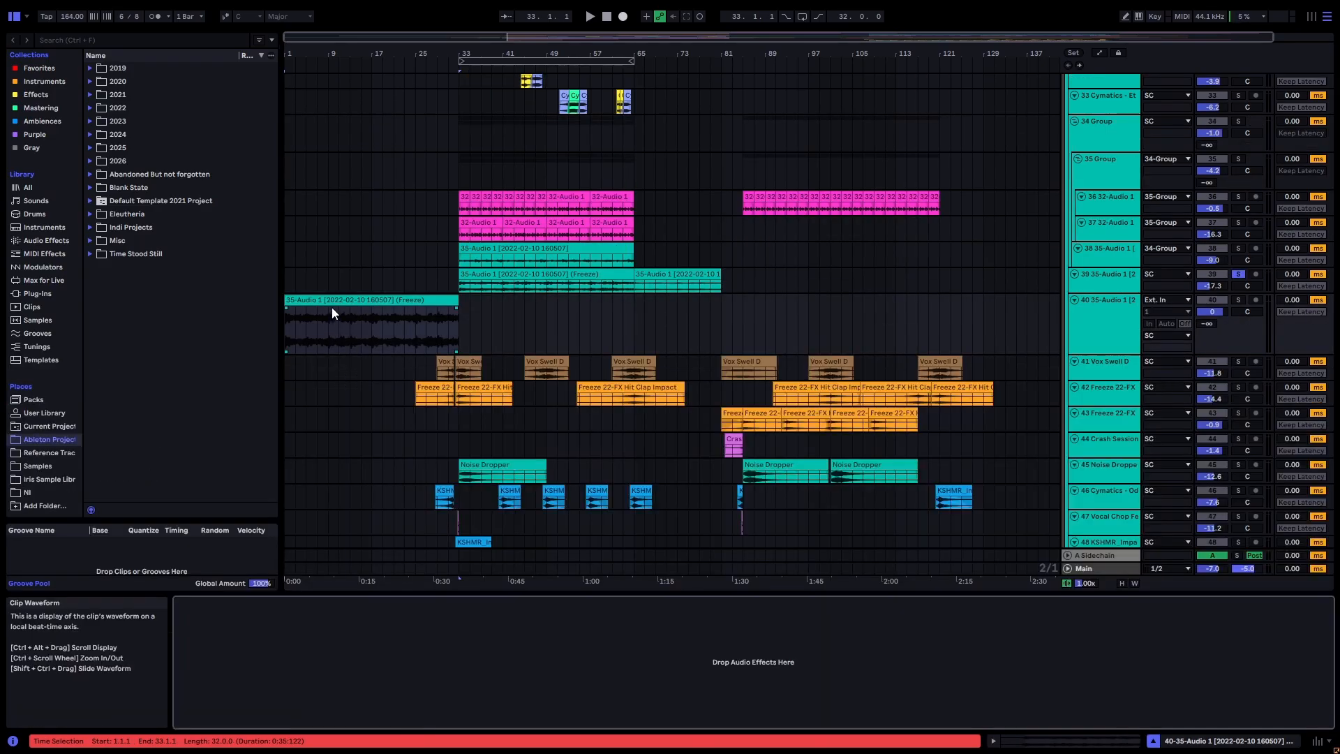
{"action": "left_click", "coordinate": [333, 301]}
{"action": "key", "text": "r"}
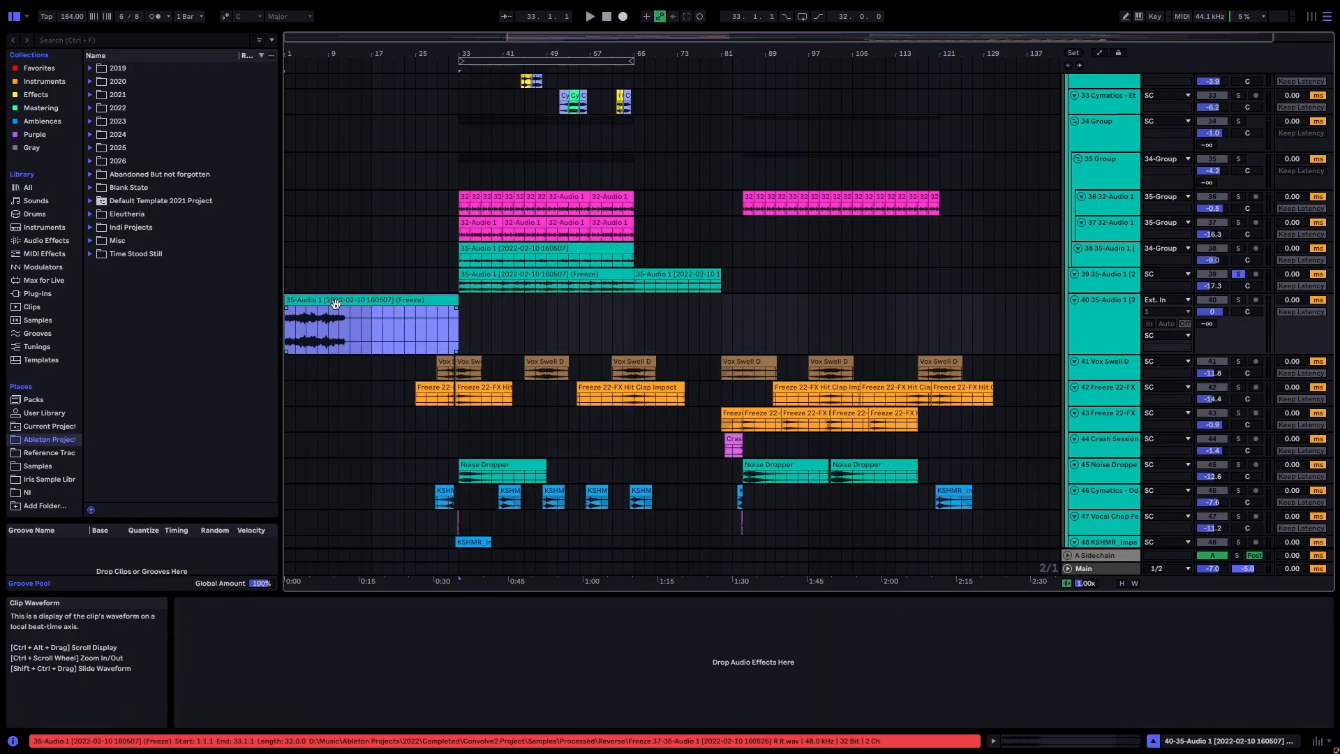
{"action": "key", "text": "space"}
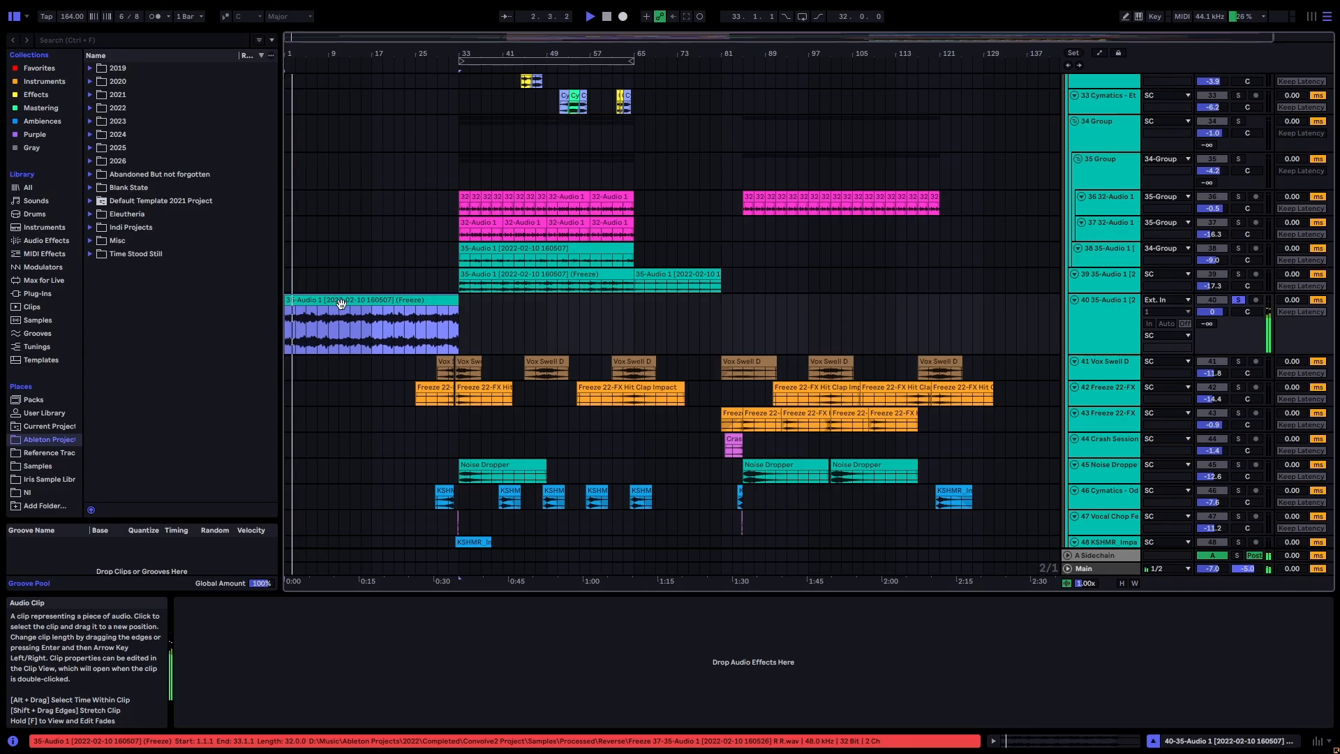
{"action": "double_click", "coordinate": [342, 301]}
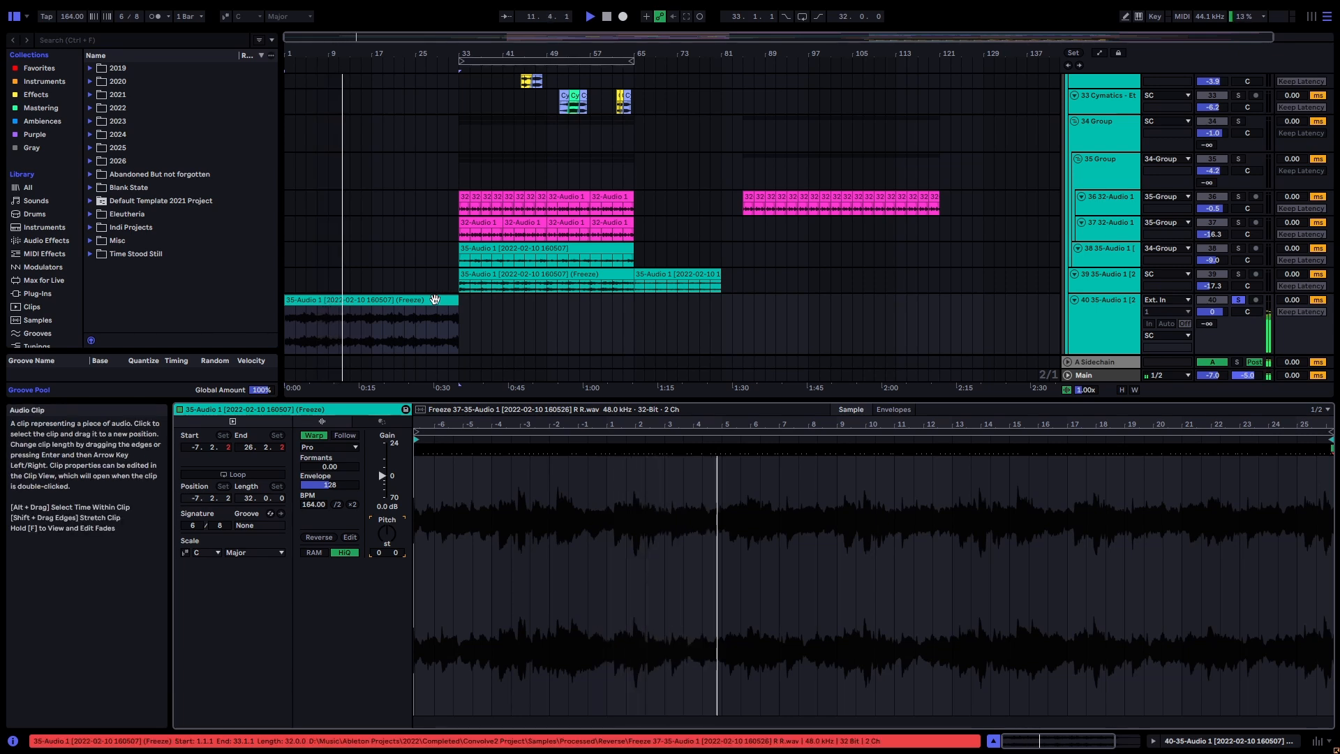
Step: Stop playback and delete the temporary track 40 with its reversed clip
{"action": "left_click", "coordinate": [1194, 743]}
{"action": "key", "text": "space"}
{"action": "left_click", "coordinate": [450, 301]}
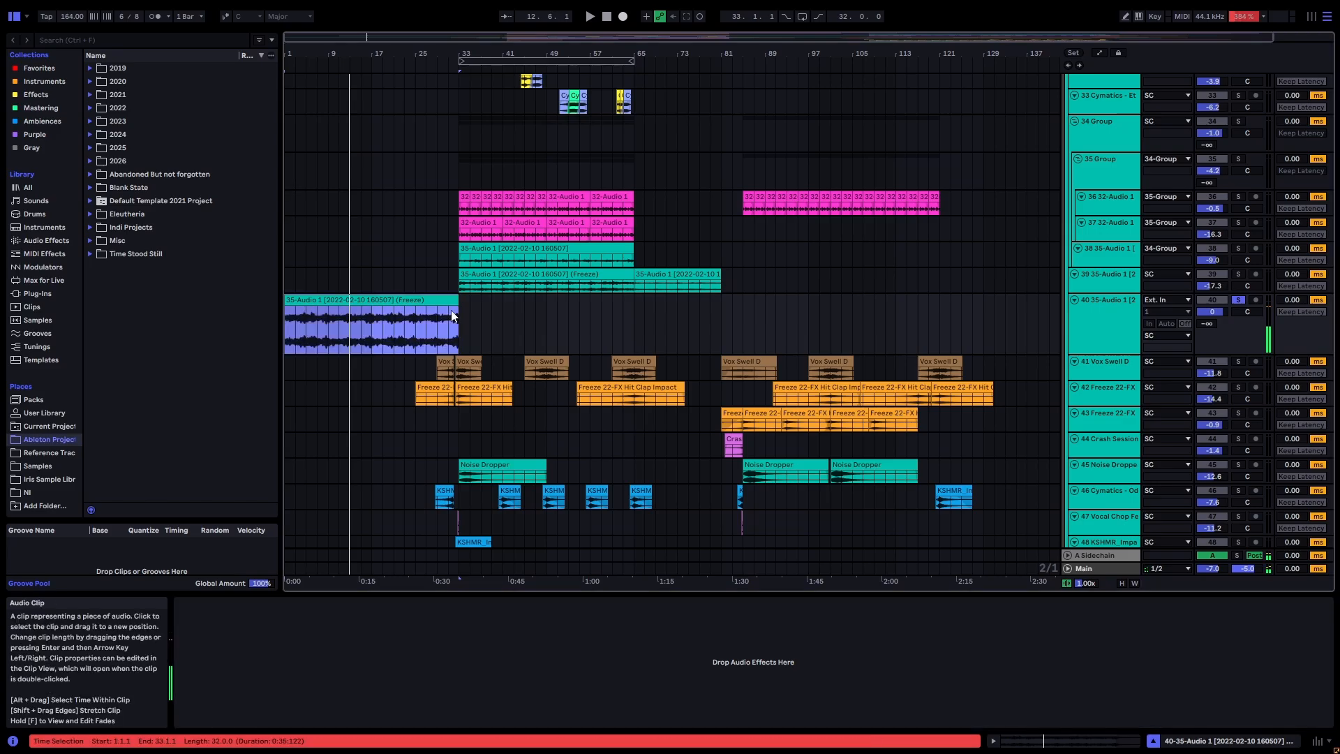
{"action": "left_click", "coordinate": [1131, 337]}
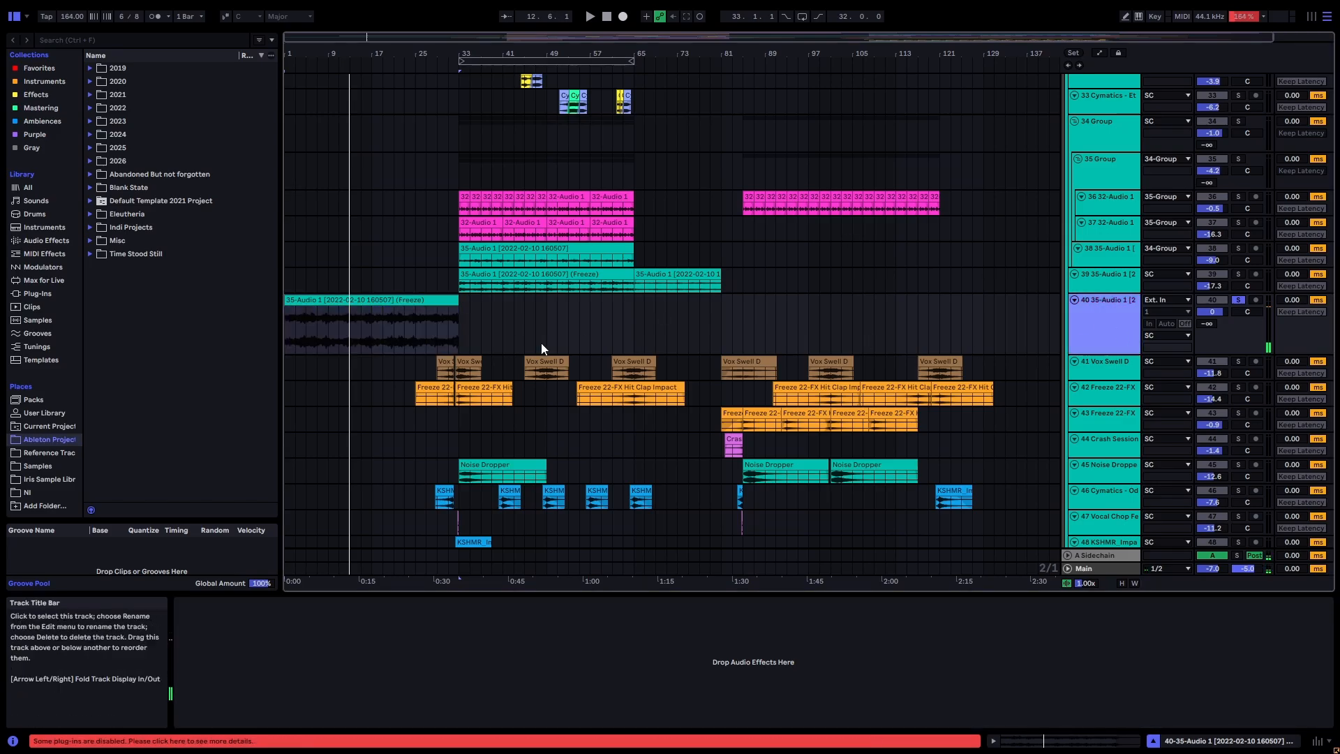
{"action": "key", "text": "Delete"}
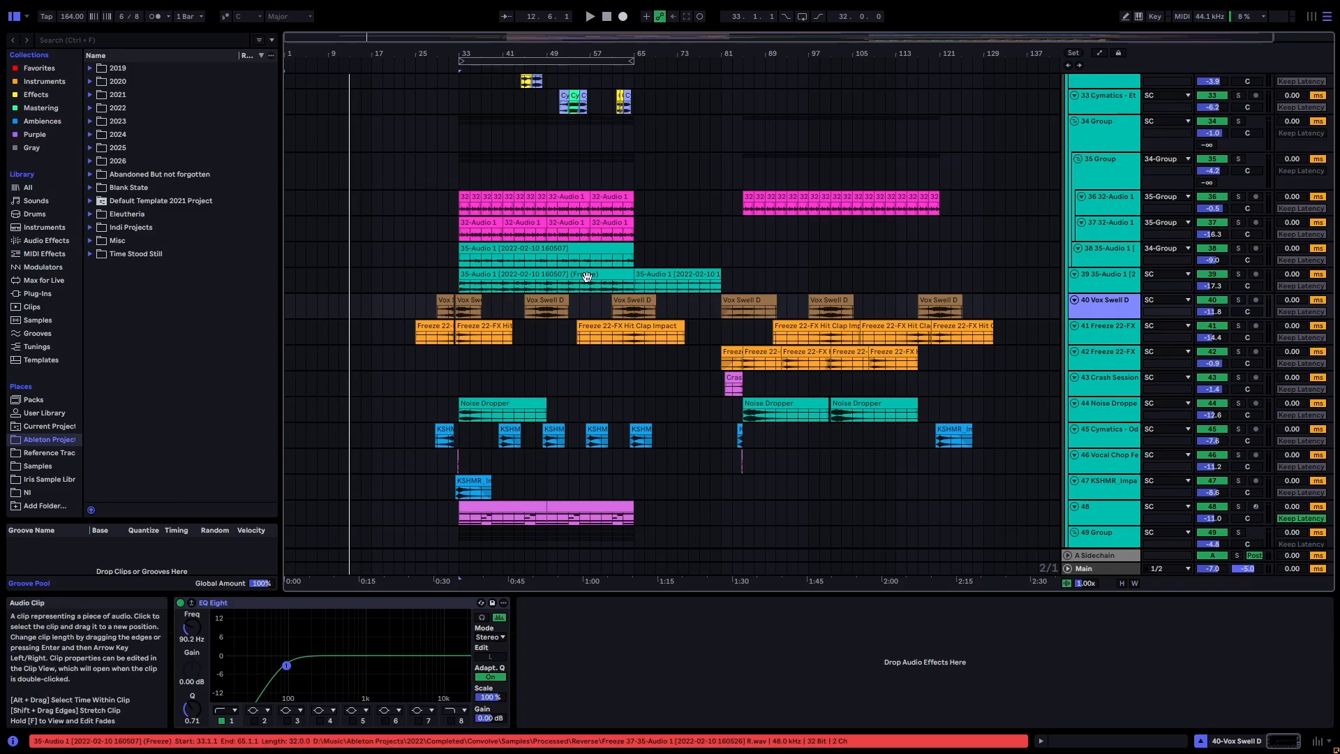
Step: Open track 39's first frozen clip in sample view and audition it in solo from 33.1.1 with the effect rack bypassed
{"action": "double_click", "coordinate": [589, 285]}
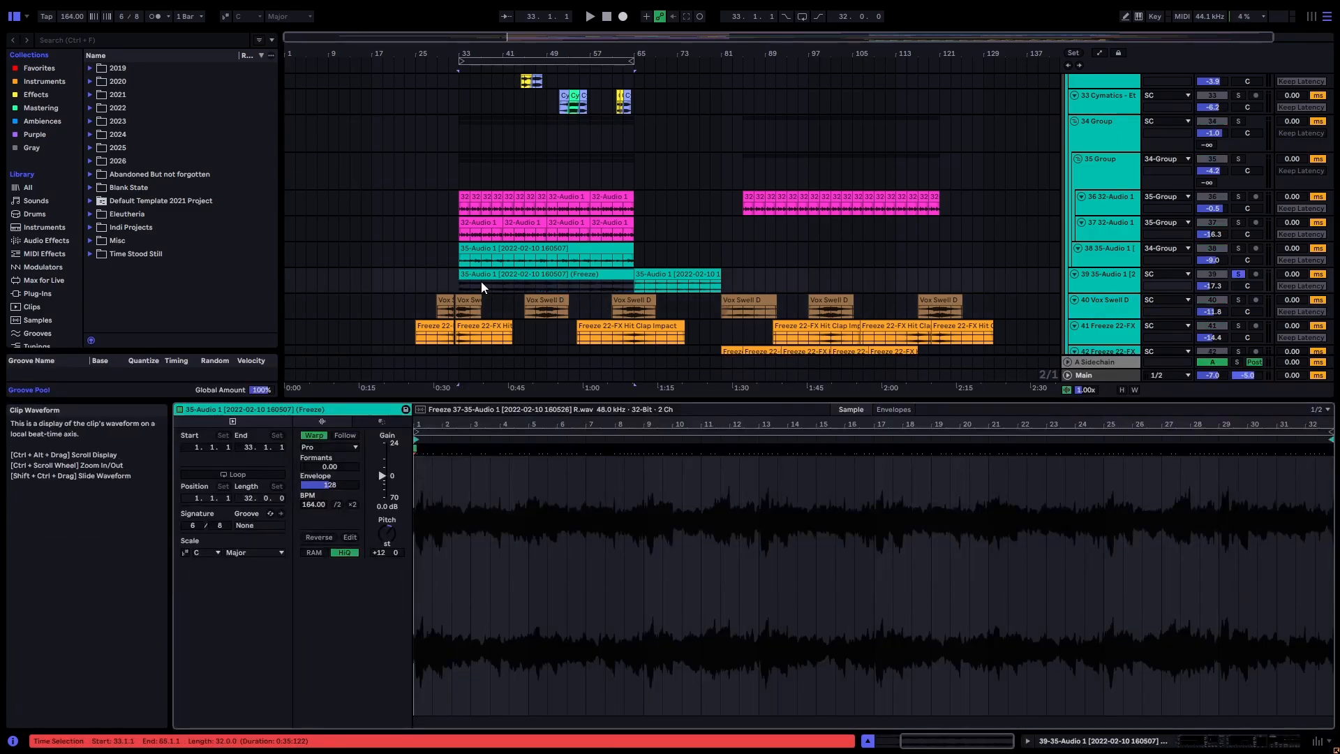
{"action": "key", "text": "space"}
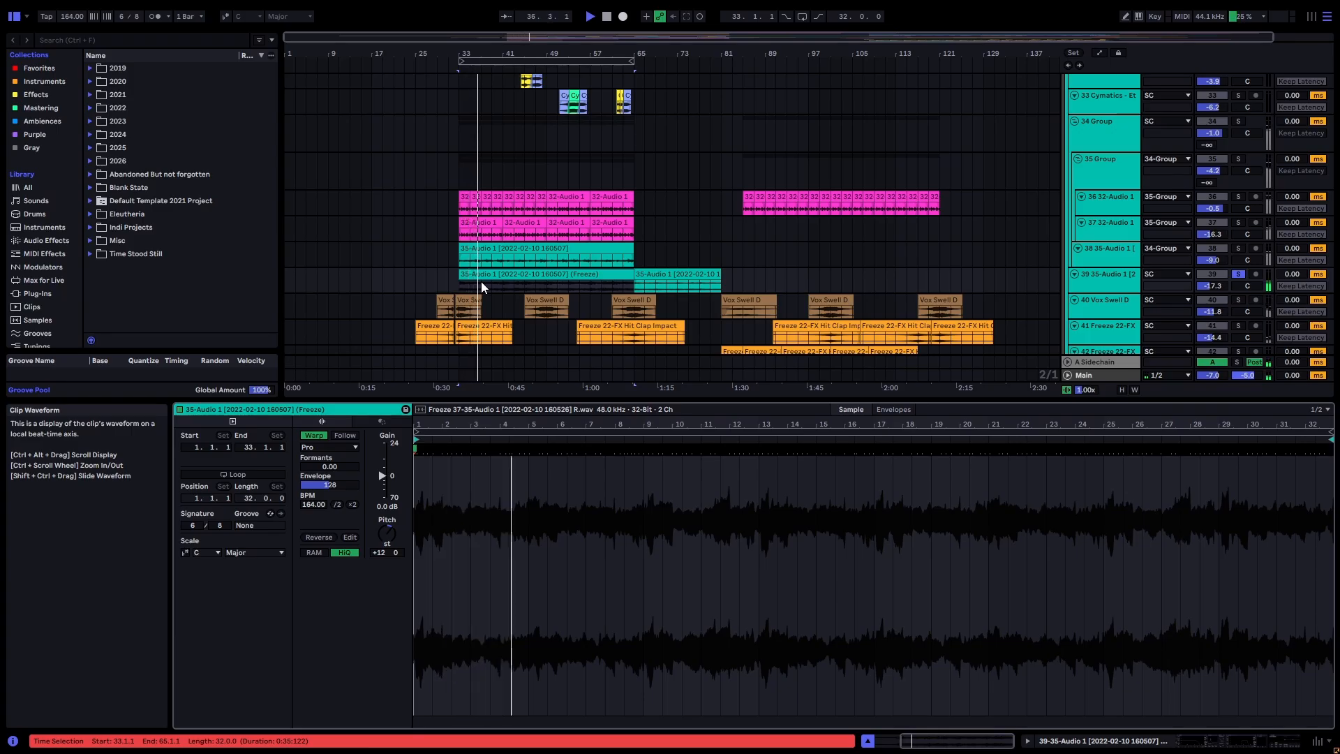
Step: Reactivate track 39's effect rack and examine its first EQ Eight, Erosion, Redux and second EQ Eight during playback
{"action": "key", "text": "shift+Tab"}
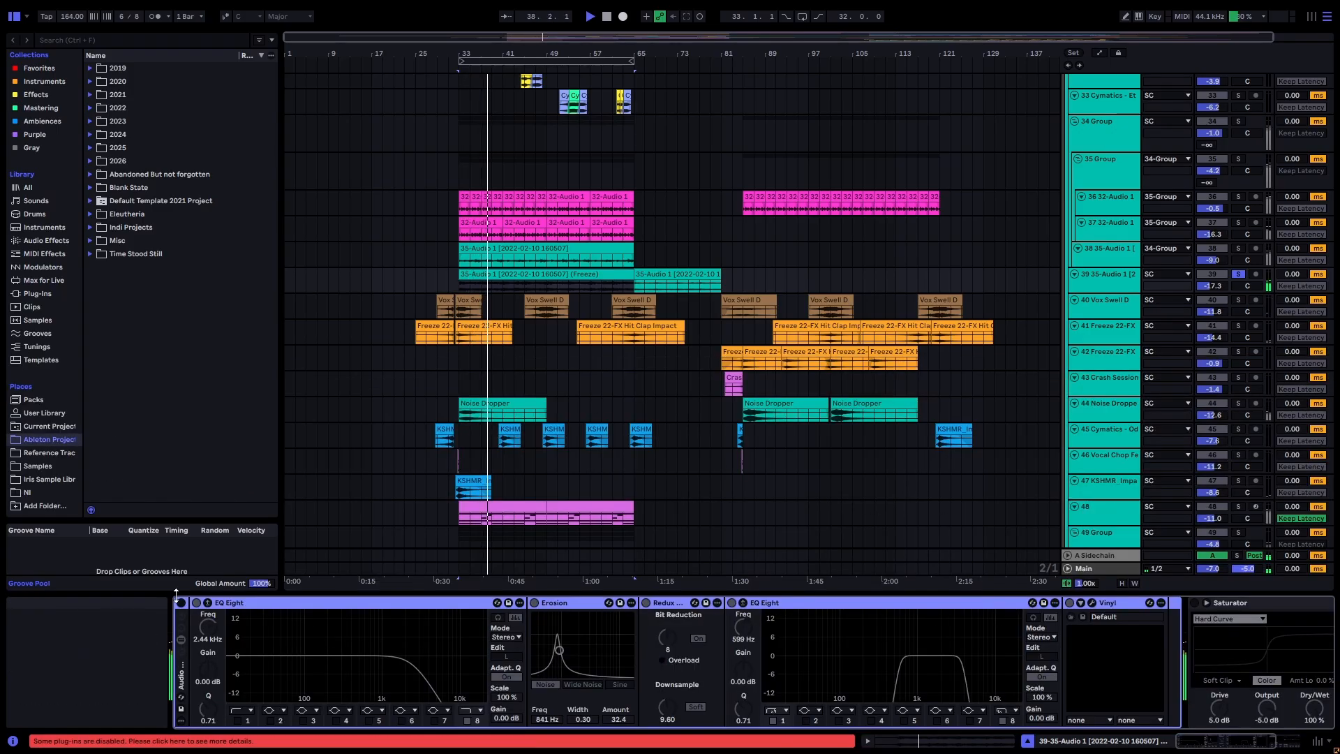
{"action": "left_click", "coordinate": [274, 607]}
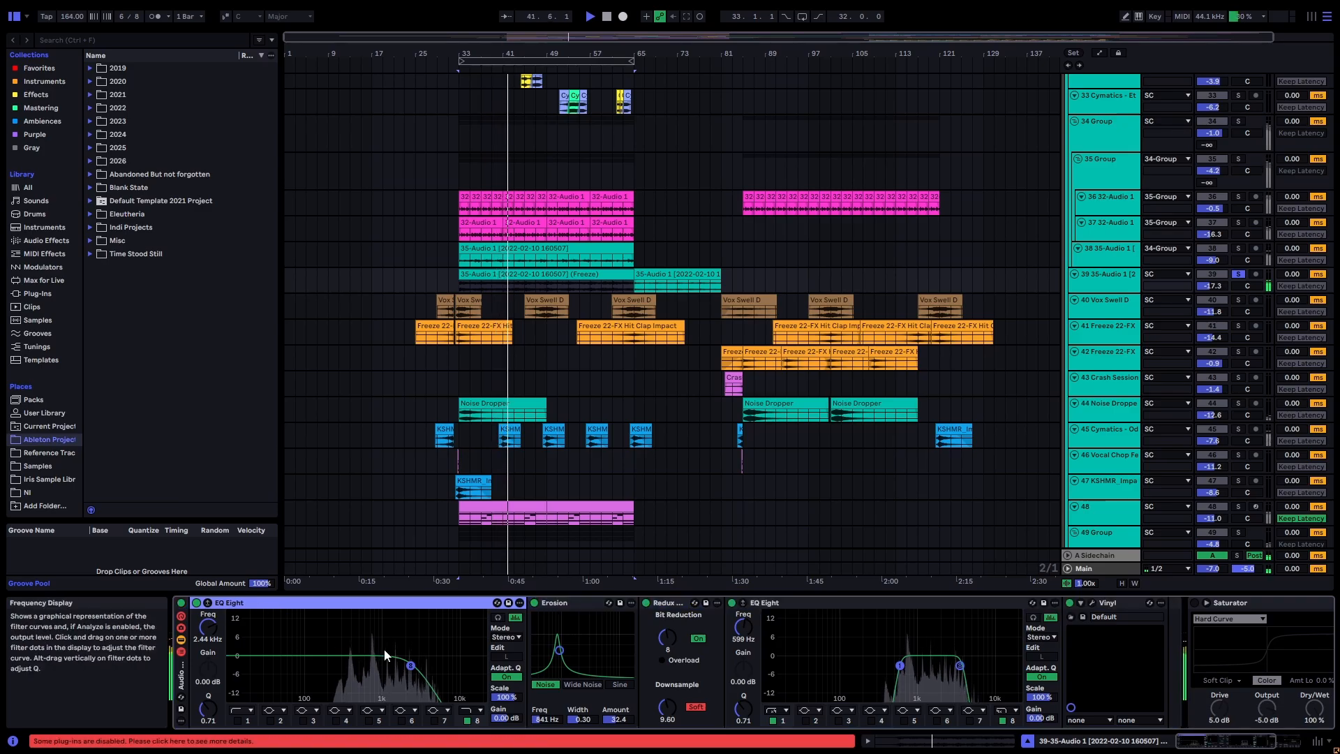
{"action": "left_click", "coordinate": [579, 603]}
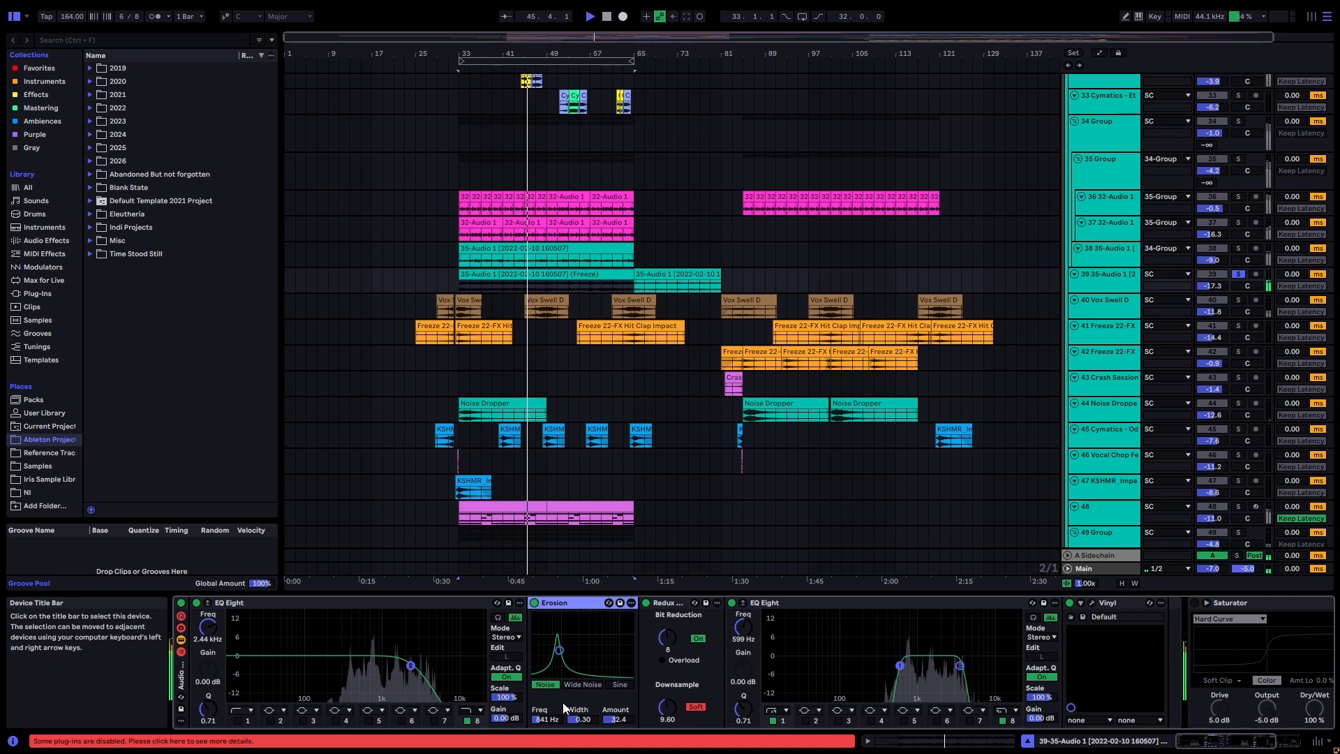
{"action": "left_click", "coordinate": [667, 603]}
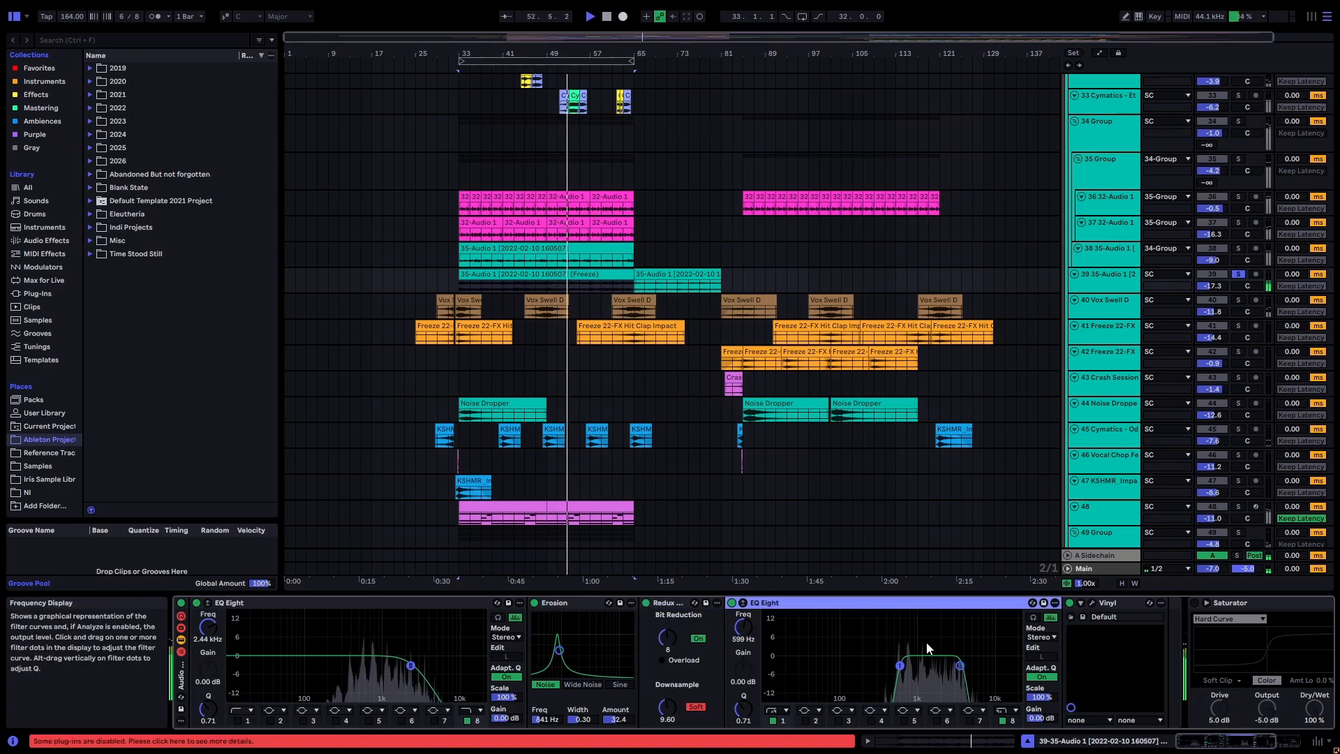
Step: Open track 39's Vinyl plug-in, examine its settings during playback, and close its window
{"action": "left_click", "coordinate": [1214, 748]}
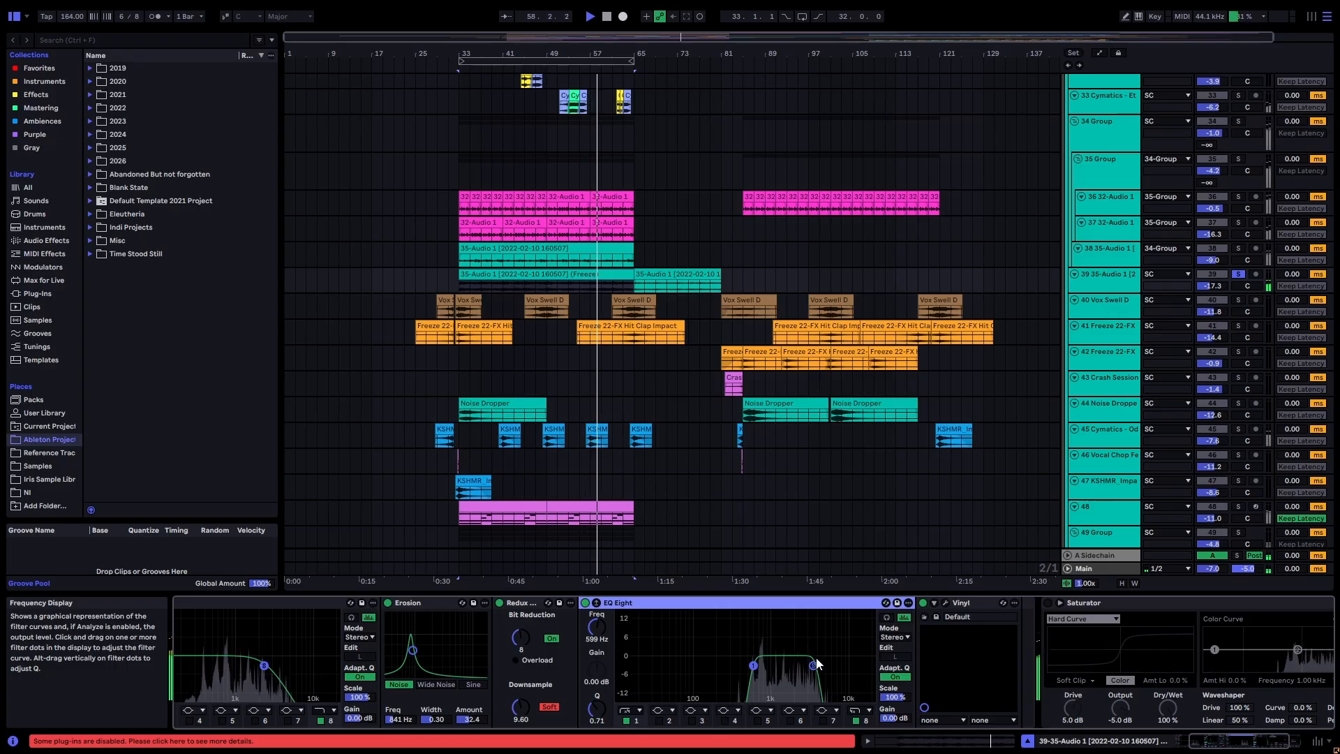
{"action": "left_click", "coordinate": [946, 603]}
{"action": "left_click_drag", "start_coordinate": [519, 369], "coordinate": [550, 223]}
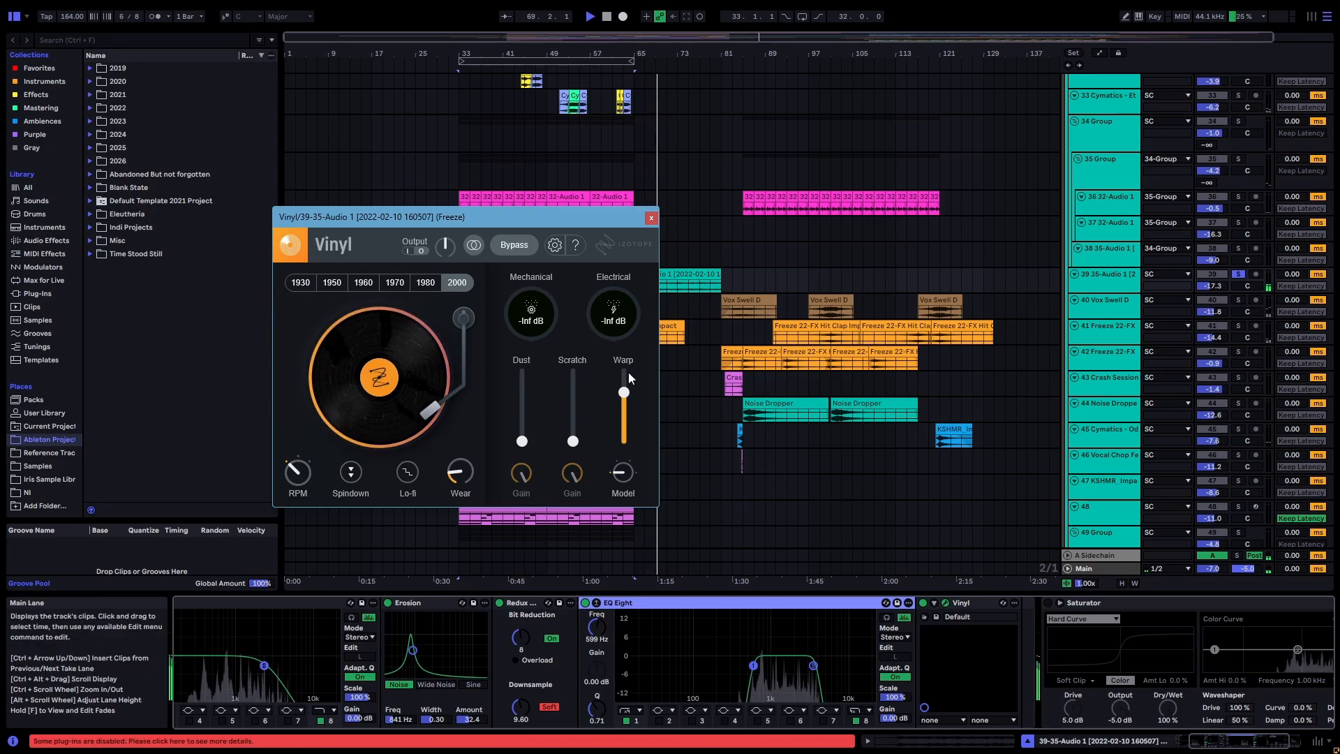
{"action": "left_click", "coordinate": [652, 217]}
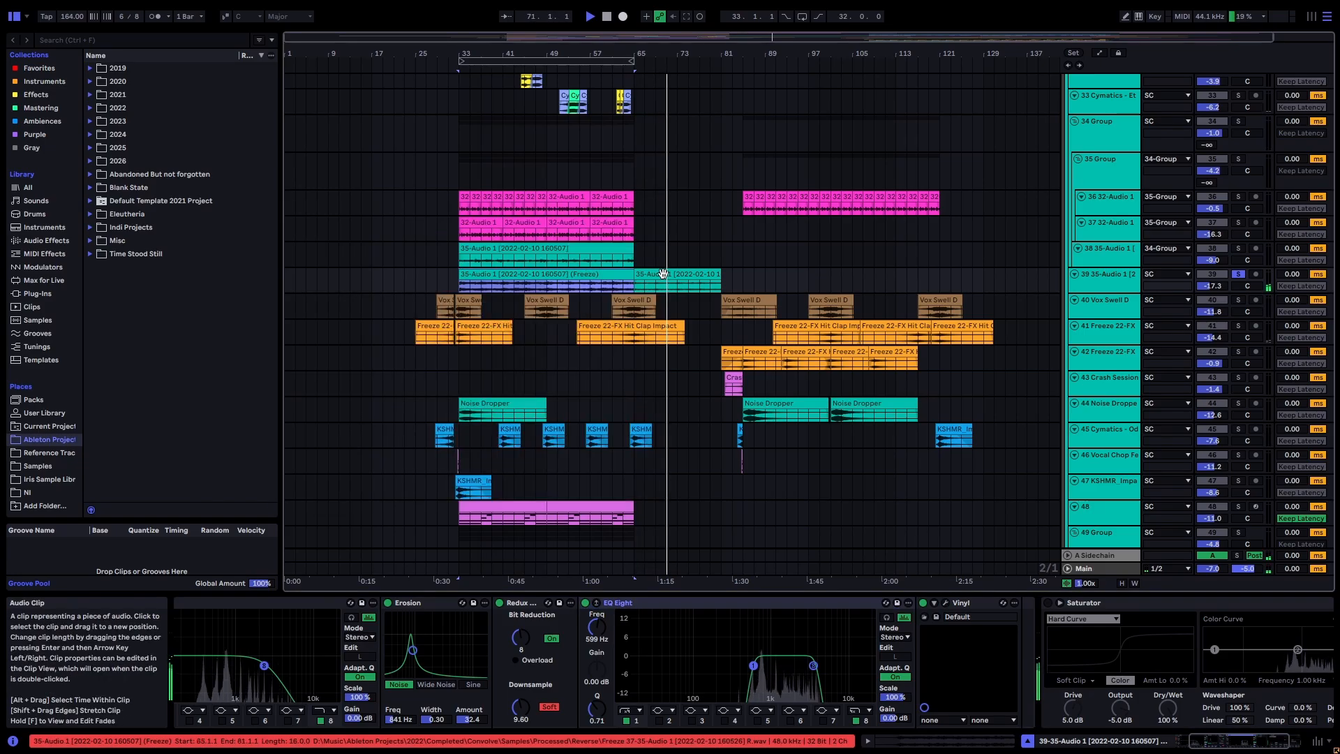
Step: Stop playback and look over the effect layers on tracks 40 to 47, including the Vox Swell, Noise Dropper and impact clips
{"action": "left_click", "coordinate": [1106, 274]}
{"action": "left_click", "coordinate": [1117, 309]}
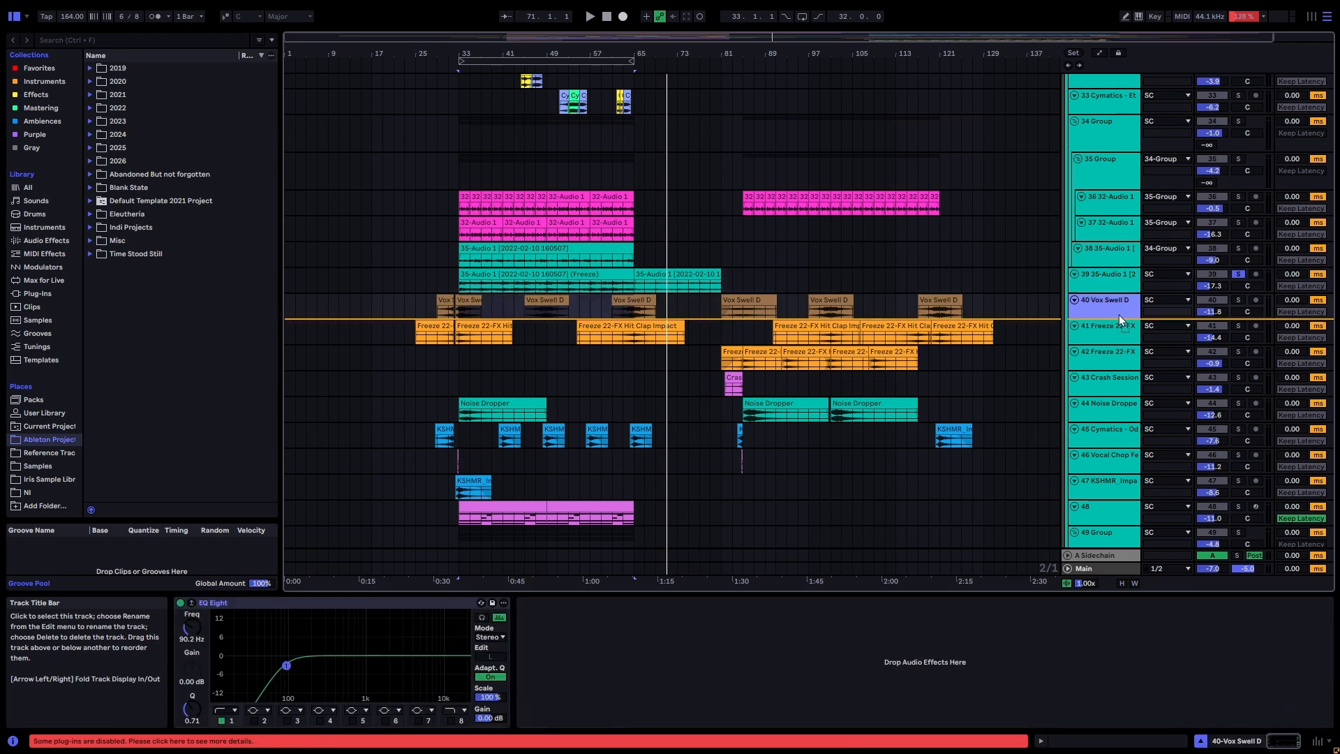
{"action": "scroll", "coordinate": [831, 331], "scroll_direction": "down", "scroll_amount": 2}
{"action": "left_click", "coordinate": [483, 310]}
{"action": "scroll", "coordinate": [472, 411], "scroll_direction": "down", "scroll_amount": 1}
{"action": "scroll", "coordinate": [471, 415], "scroll_direction": "down", "scroll_amount": 1}
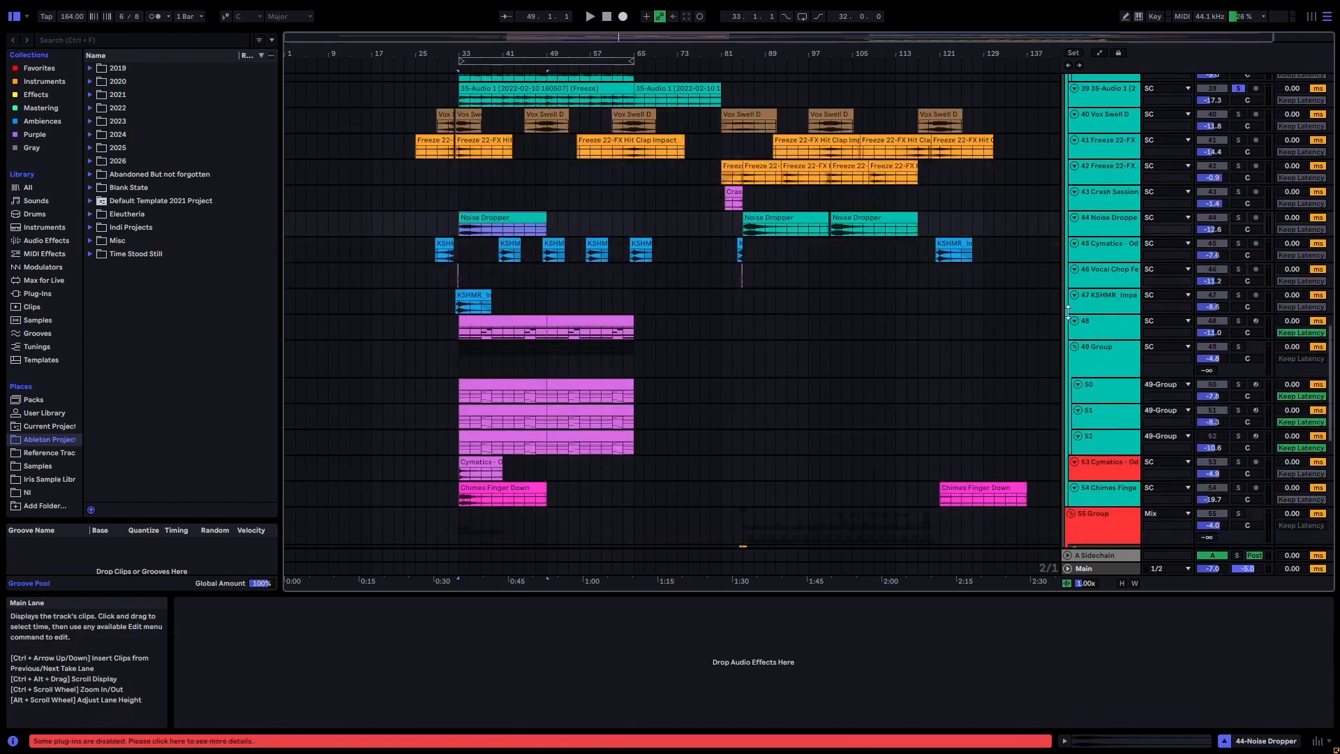
{"action": "left_click", "coordinate": [1106, 296]}
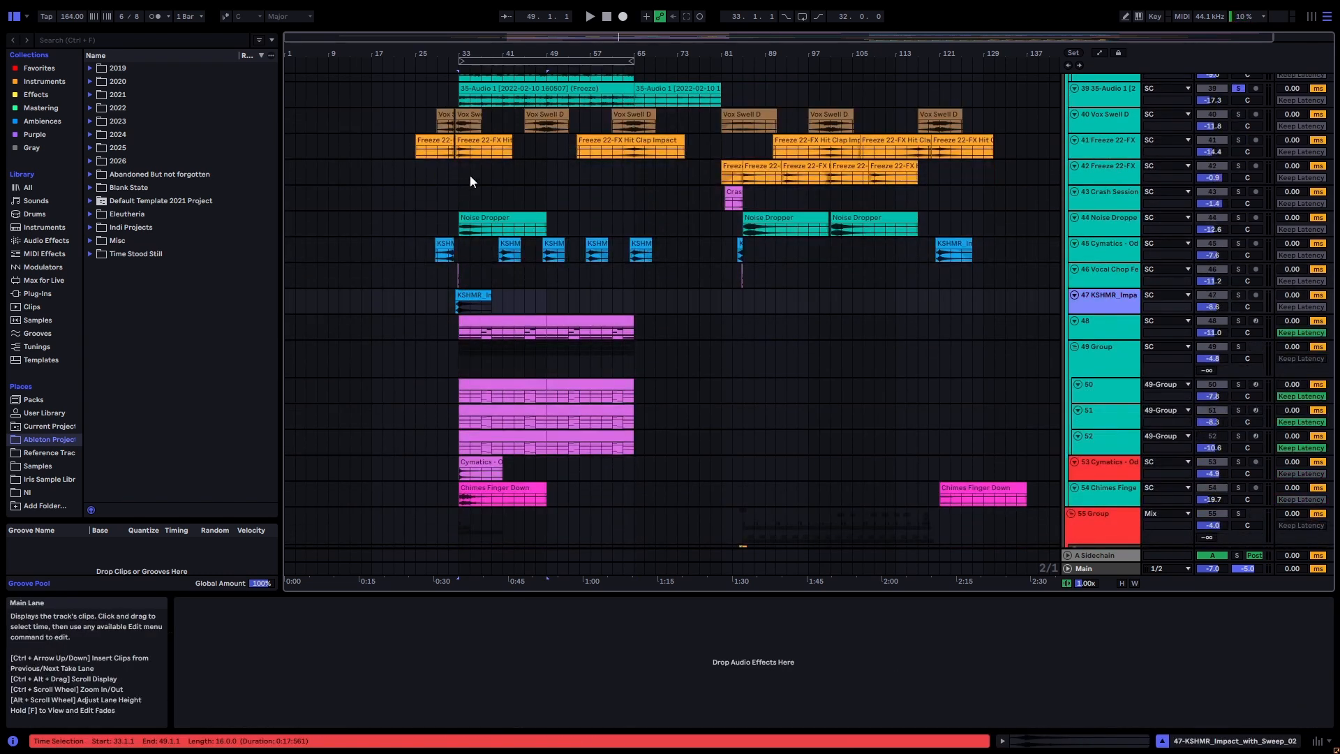
{"action": "left_click_drag", "start_coordinate": [470, 174], "coordinate": [723, 246]}
{"action": "left_click", "coordinate": [675, 277]}
{"action": "left_click", "coordinate": [510, 243]}
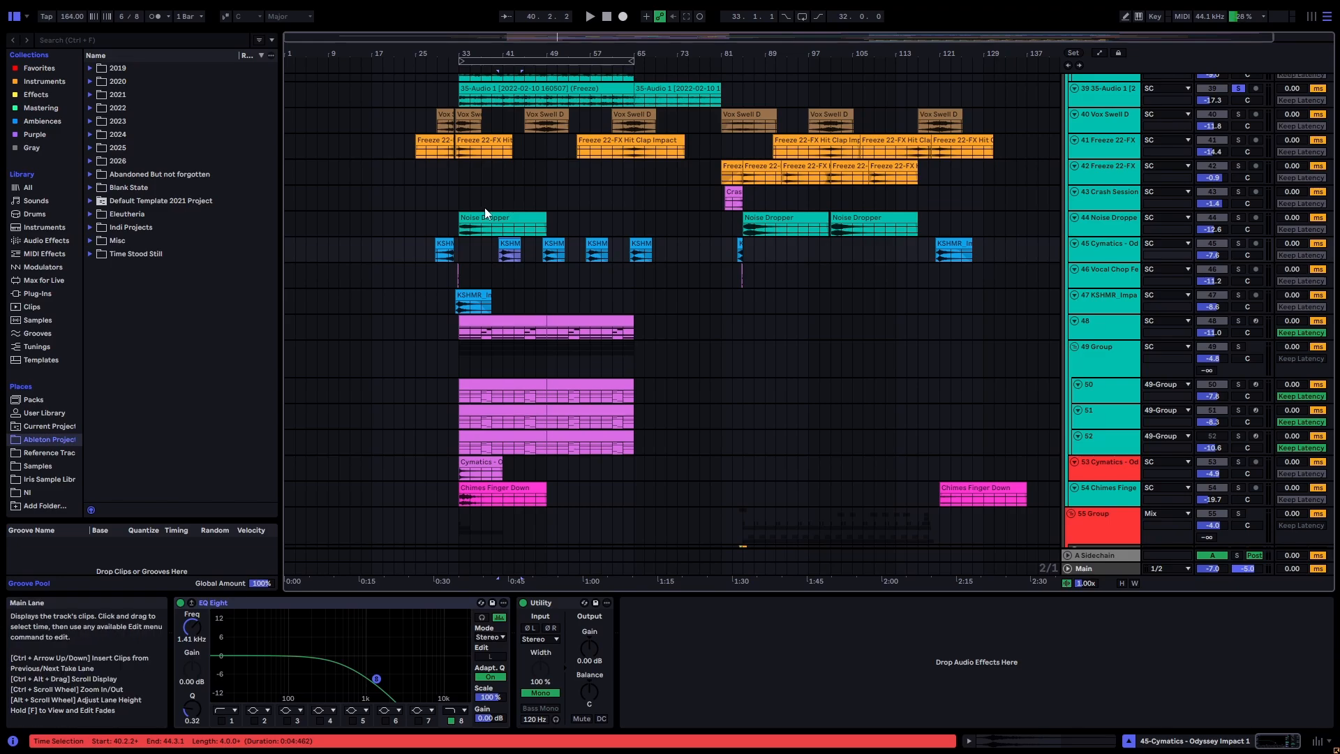
{"action": "left_click", "coordinate": [486, 212]}
{"action": "scroll", "coordinate": [538, 206], "scroll_direction": "up", "scroll_amount": 3}
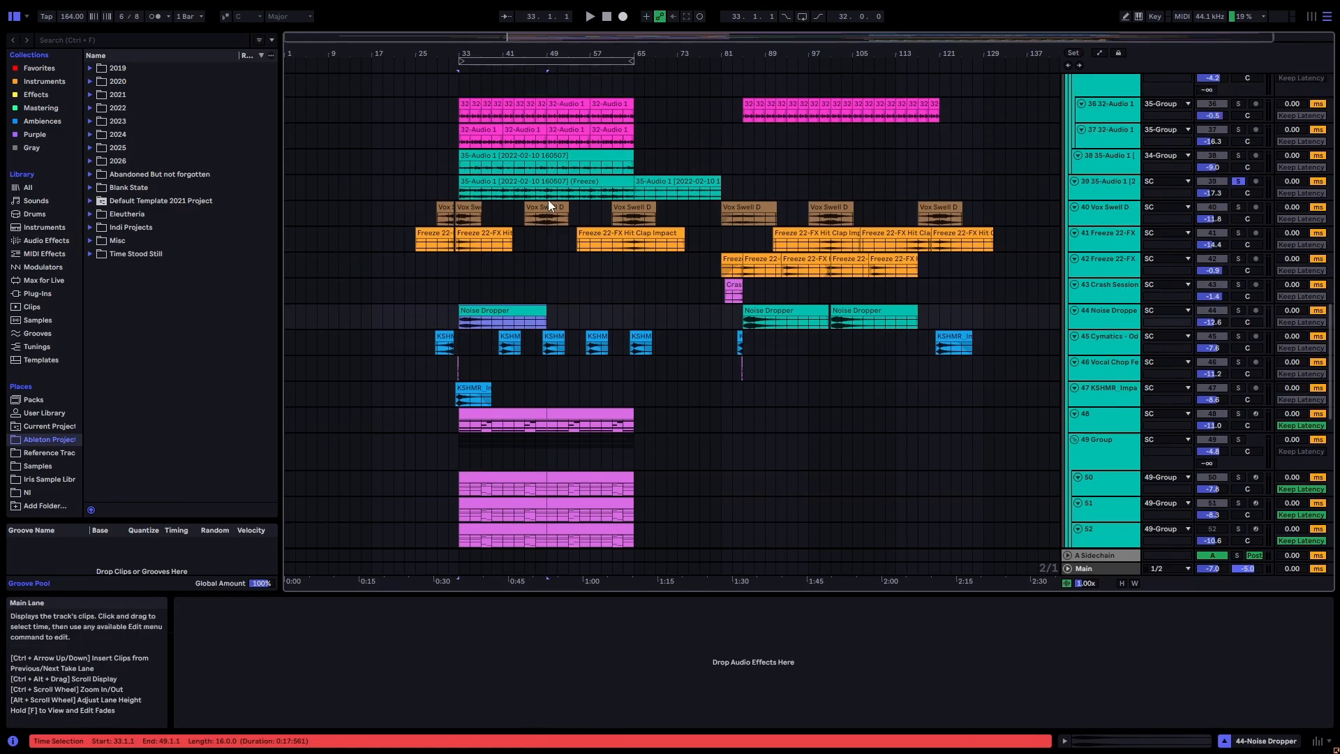
{"action": "left_click", "coordinate": [548, 204]}
{"action": "scroll", "coordinate": [692, 315], "scroll_direction": "down", "scroll_amount": 4}
Step: Audition track 48 in solo from 33.1.1, and continue with 49 Group soloed instead
{"action": "left_click", "coordinate": [496, 284]}
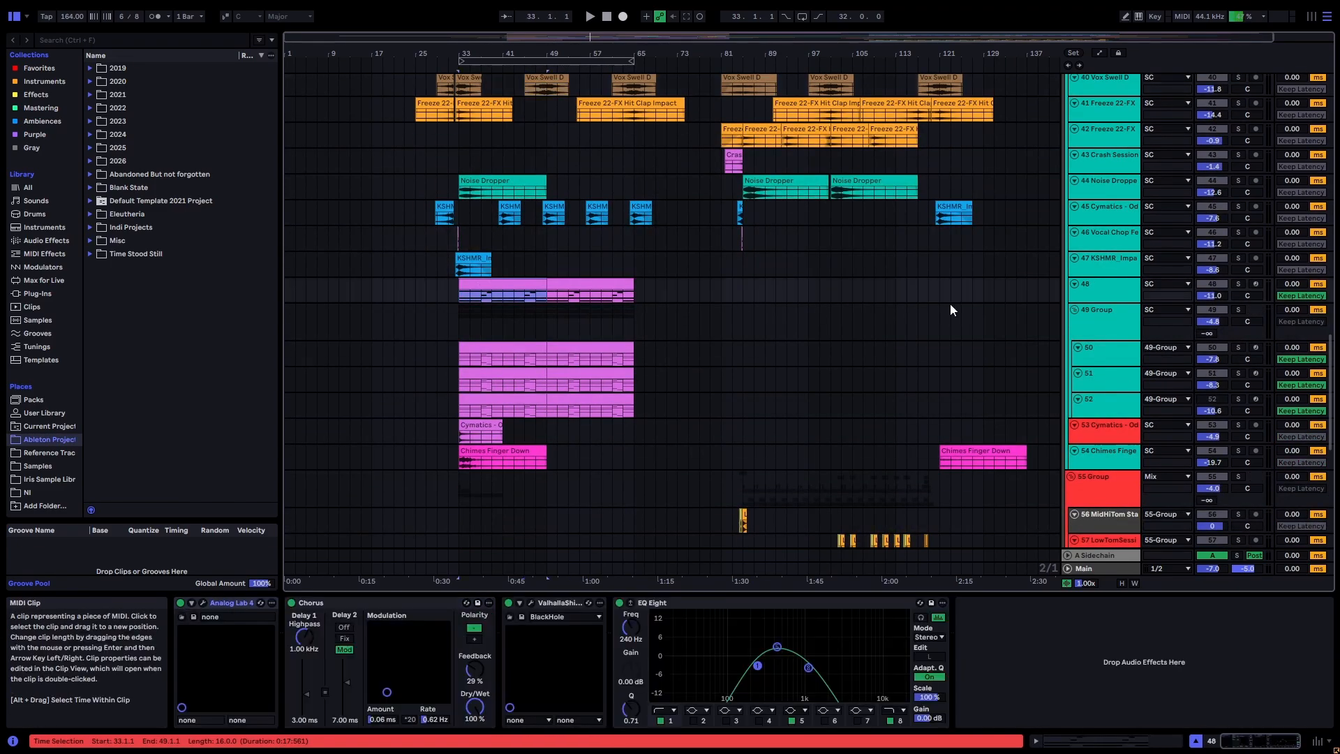
{"action": "left_click", "coordinate": [1095, 285]}
{"action": "left_click", "coordinate": [508, 285]}
{"action": "key", "text": "s"}
{"action": "key", "text": "space"}
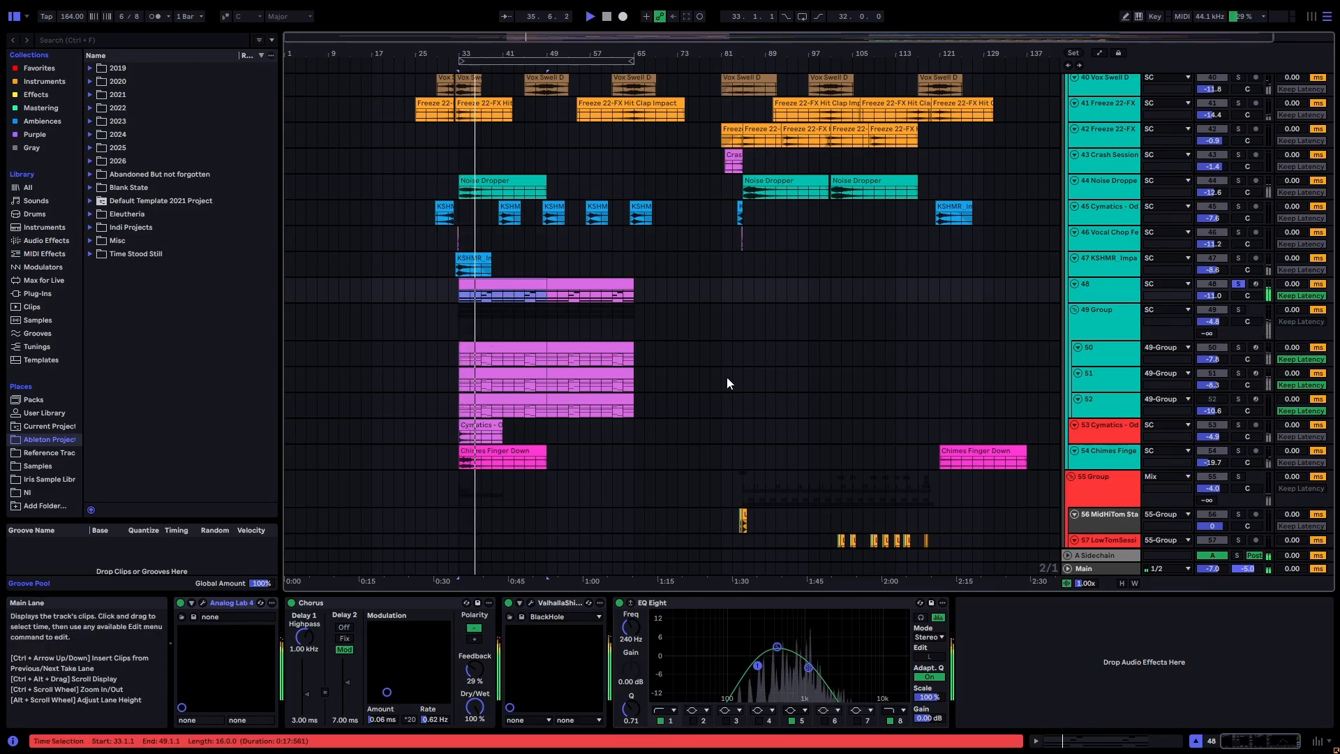
{"action": "left_click", "coordinate": [1106, 325]}
{"action": "scroll", "coordinate": [755, 361], "scroll_direction": "down", "scroll_amount": 5}
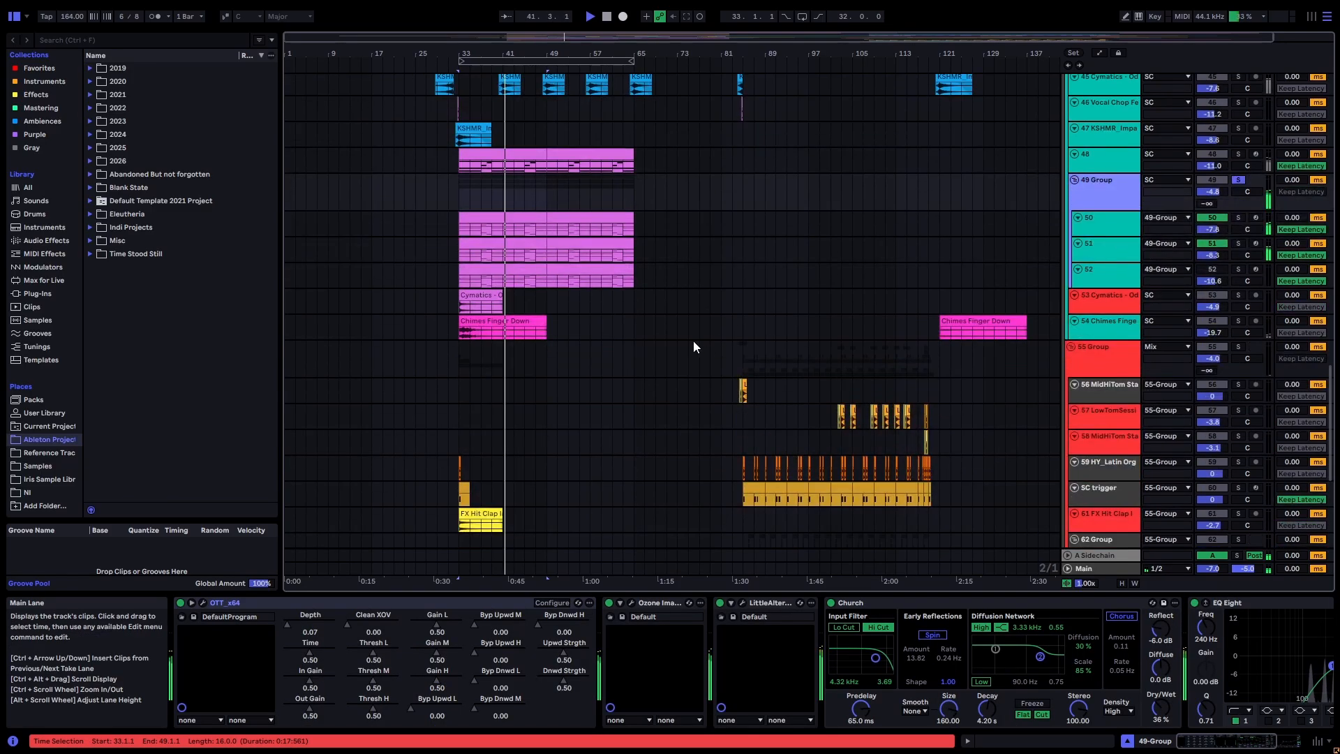
Step: Show the Cymatics impact clip on track 53 and audition the first Chimes Finger Down clip on track 54 in solo
{"action": "left_click", "coordinate": [1106, 308]}
{"action": "left_click", "coordinate": [501, 303]}
{"action": "key", "text": "space"}
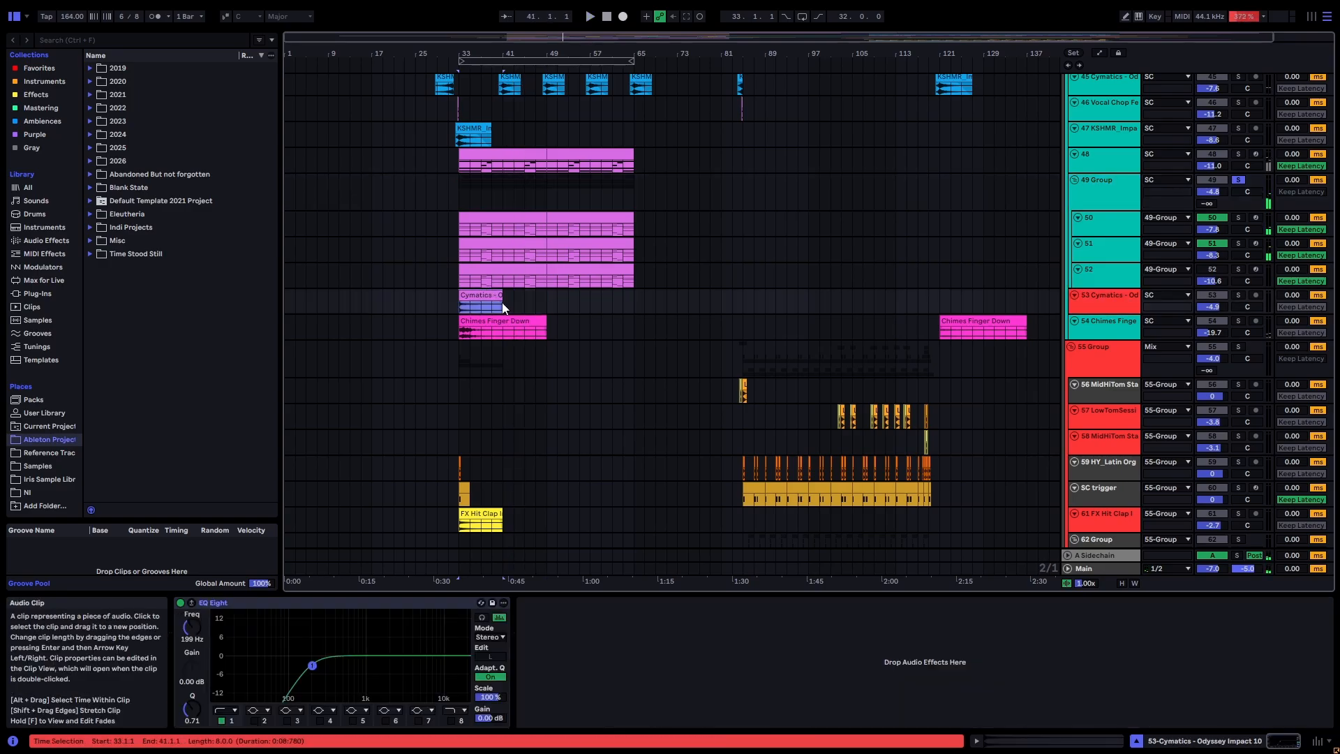
{"action": "left_click", "coordinate": [482, 327]}
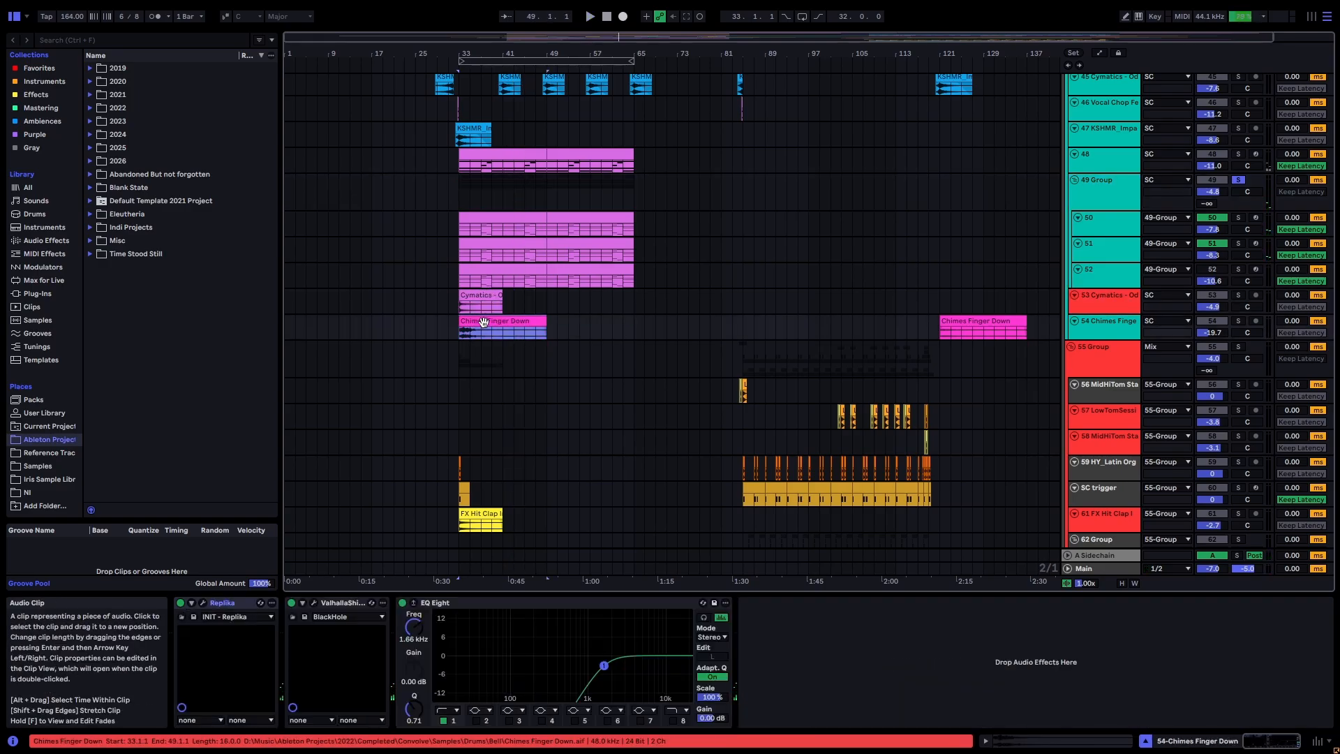
{"action": "key", "text": "space"}
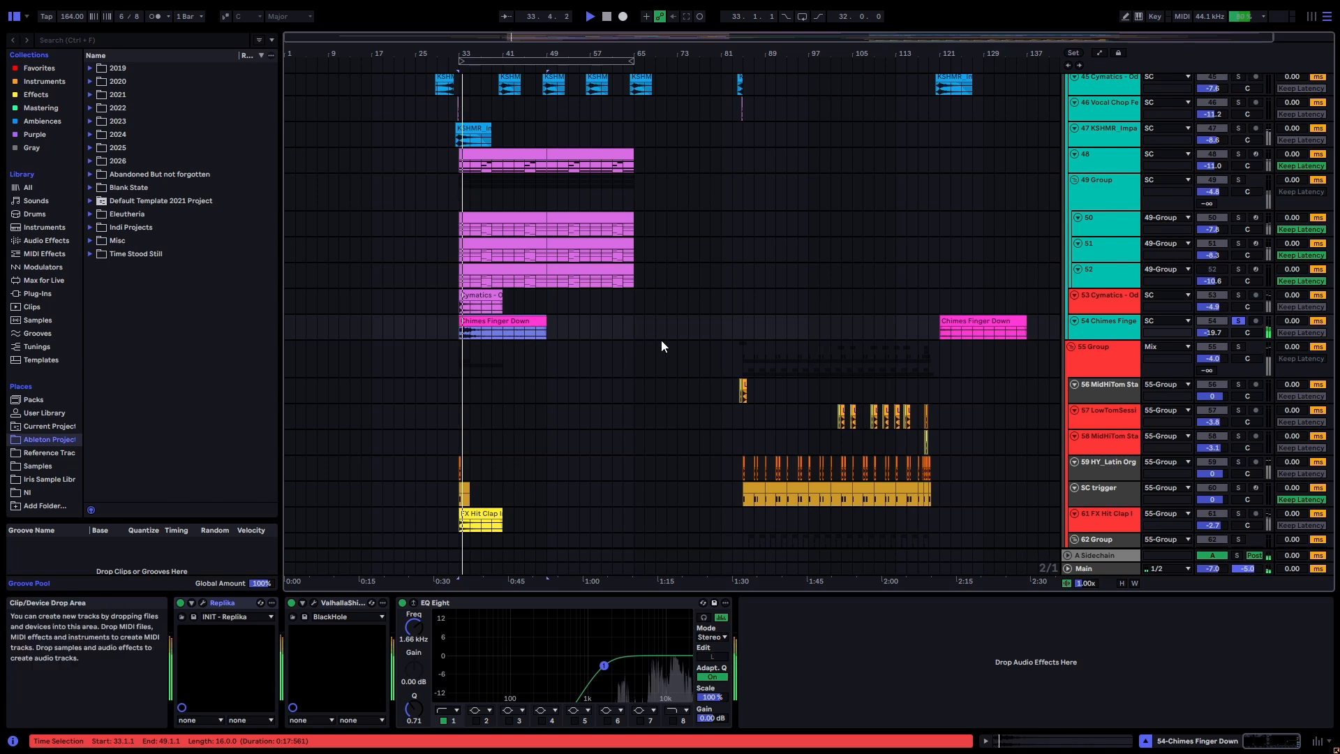
{"action": "scroll", "coordinate": [564, 404], "scroll_direction": "down", "scroll_amount": 3}
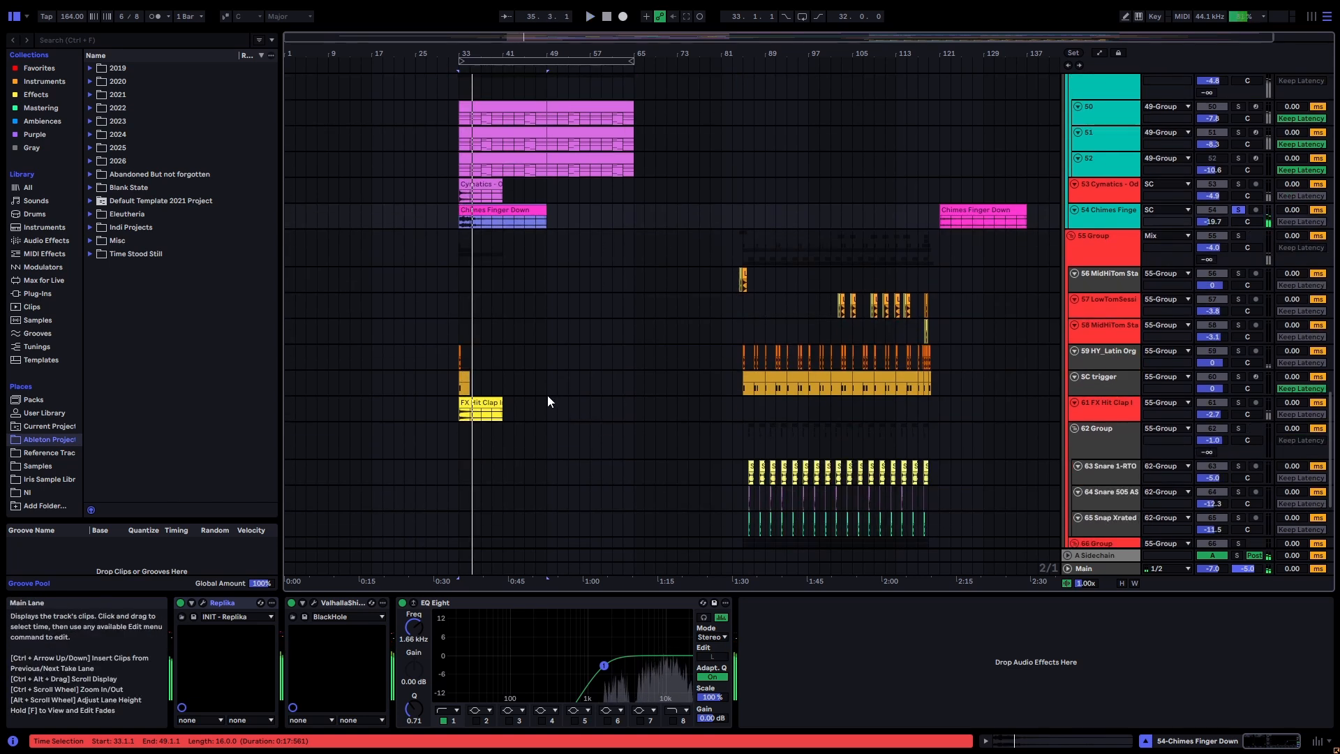
{"action": "scroll", "coordinate": [663, 391], "scroll_direction": "down", "scroll_amount": 2}
Step: Examine the 55 Group's clips at bar 33 up close and select the SC trigger clip
{"action": "left_click", "coordinate": [1093, 192]}
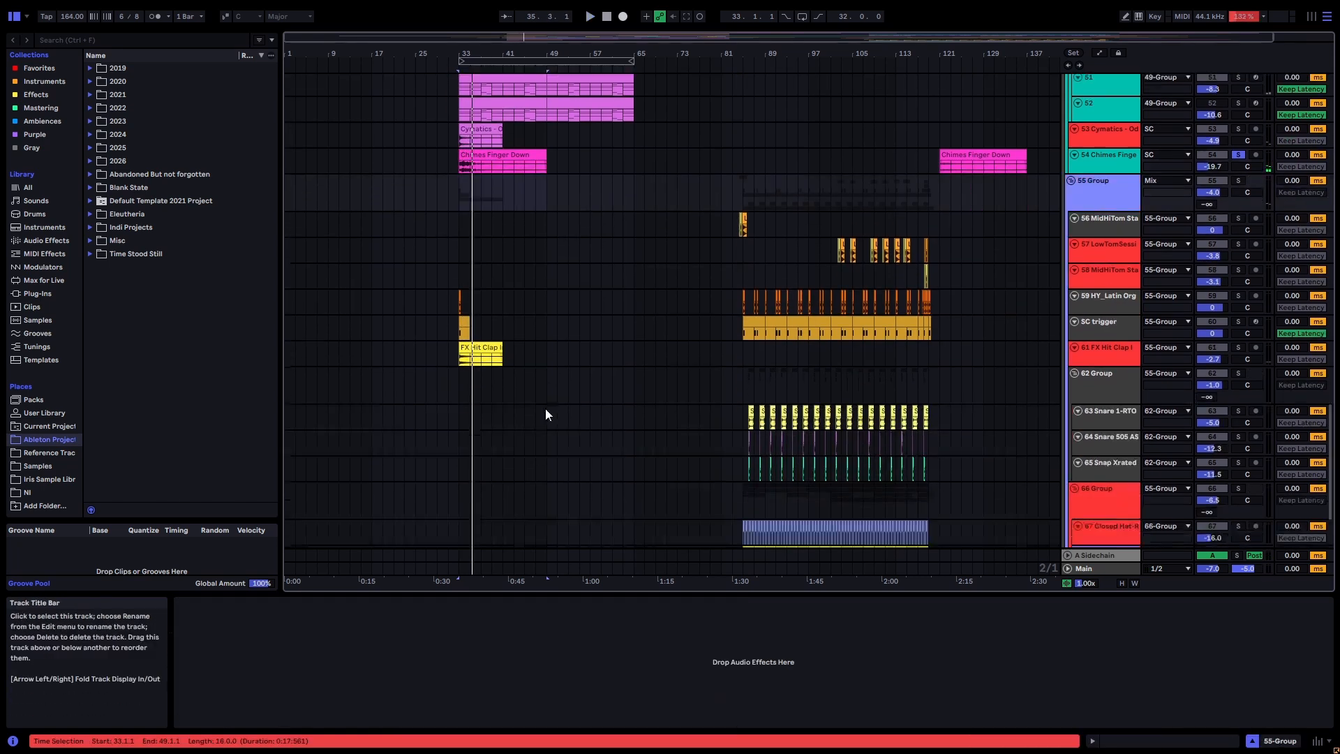
{"action": "scroll", "coordinate": [546, 409], "scroll_direction": "down", "scroll_amount": 3}
{"action": "scroll", "coordinate": [458, 199], "scroll_direction": "up", "scroll_amount": 10}
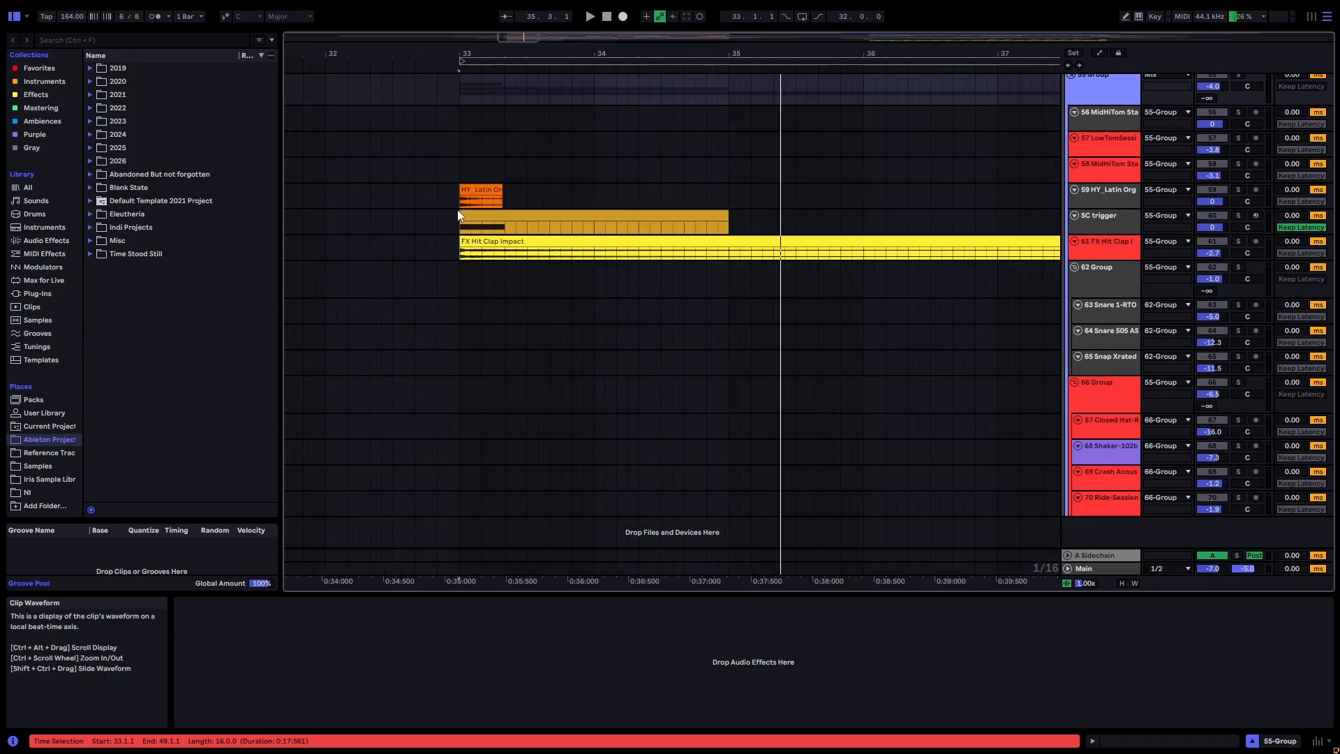
{"action": "scroll", "coordinate": [471, 242], "scroll_direction": "up", "scroll_amount": 4}
{"action": "scroll", "coordinate": [487, 231], "scroll_direction": "up", "scroll_amount": 4}
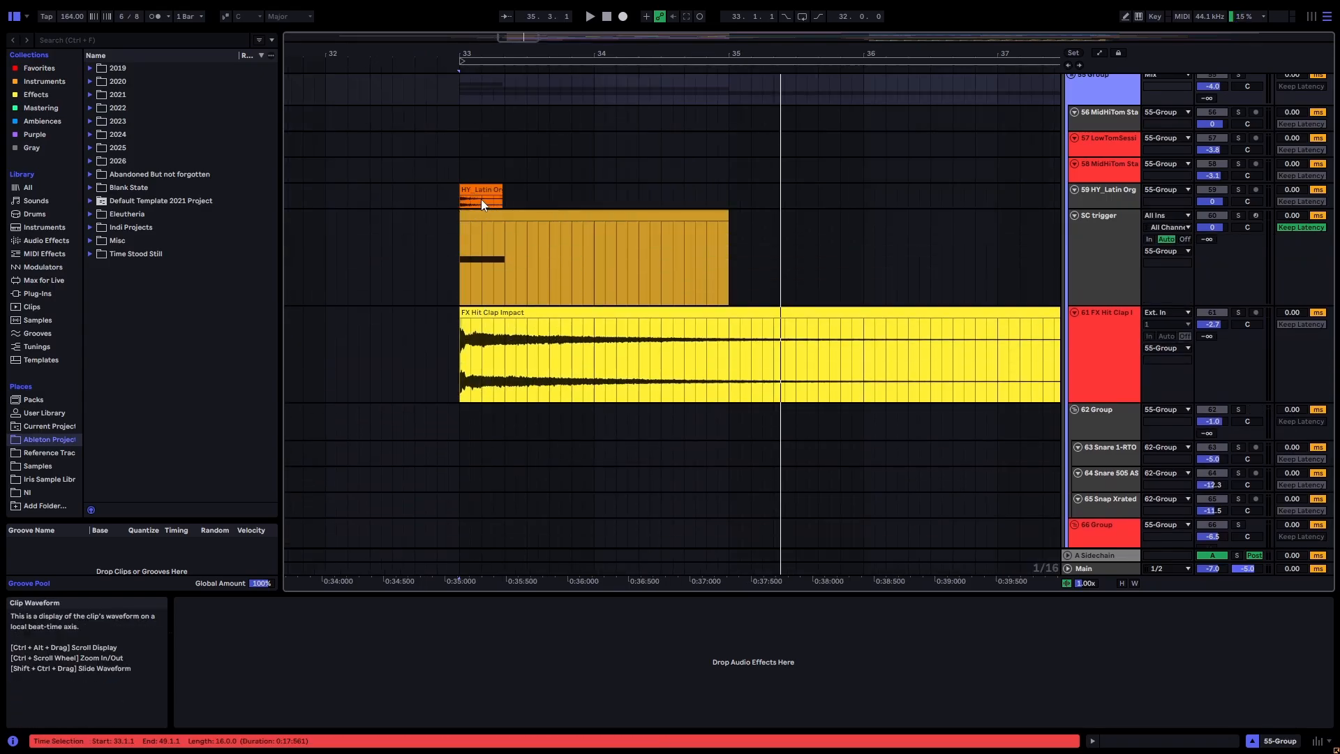
{"action": "left_click", "coordinate": [1086, 262]}
{"action": "left_click", "coordinate": [568, 217]}
Step: Return to the arrangement overview and inspect the SC trigger track's External Instrument routing to A-Sidechain and SerumFX
{"action": "scroll", "coordinate": [518, 226], "scroll_direction": "down", "scroll_amount": 8}
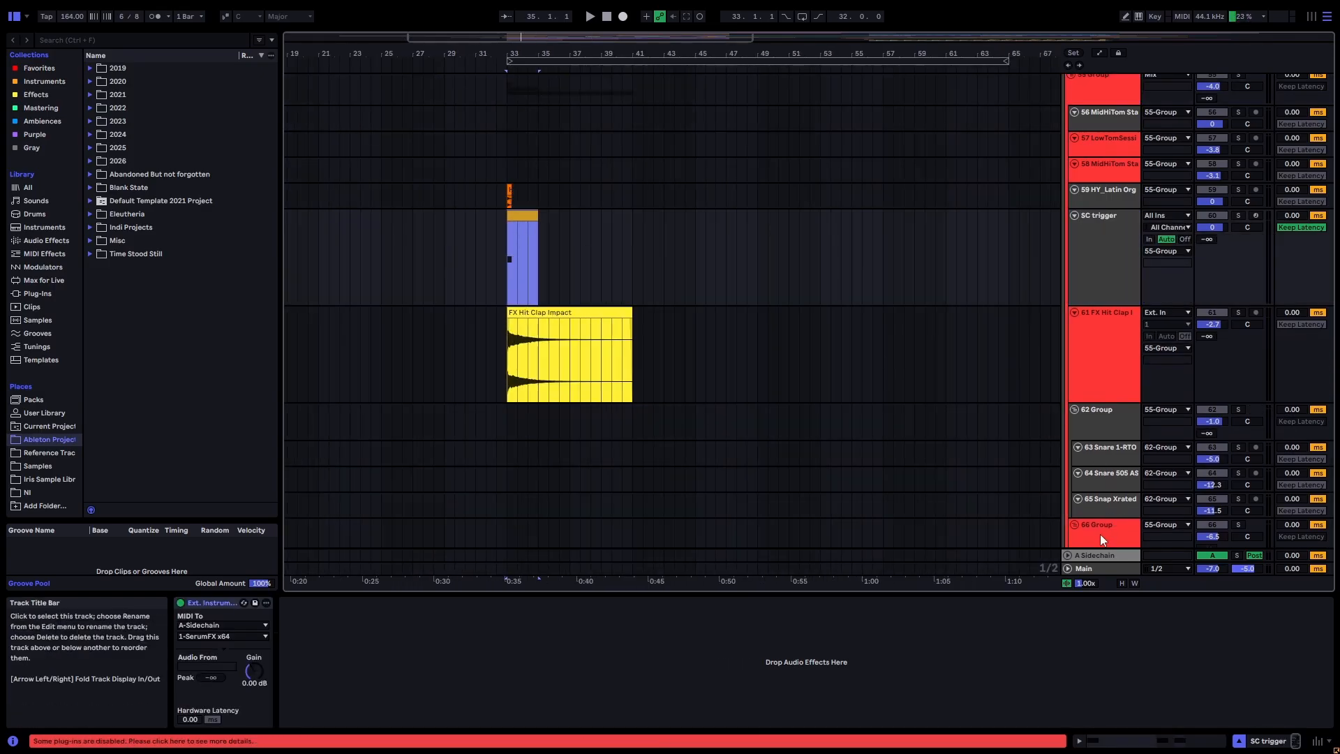
{"action": "scroll", "coordinate": [958, 290], "scroll_direction": "up", "scroll_amount": 4}
{"action": "key", "text": "h"}
{"action": "left_click", "coordinate": [823, 341]}
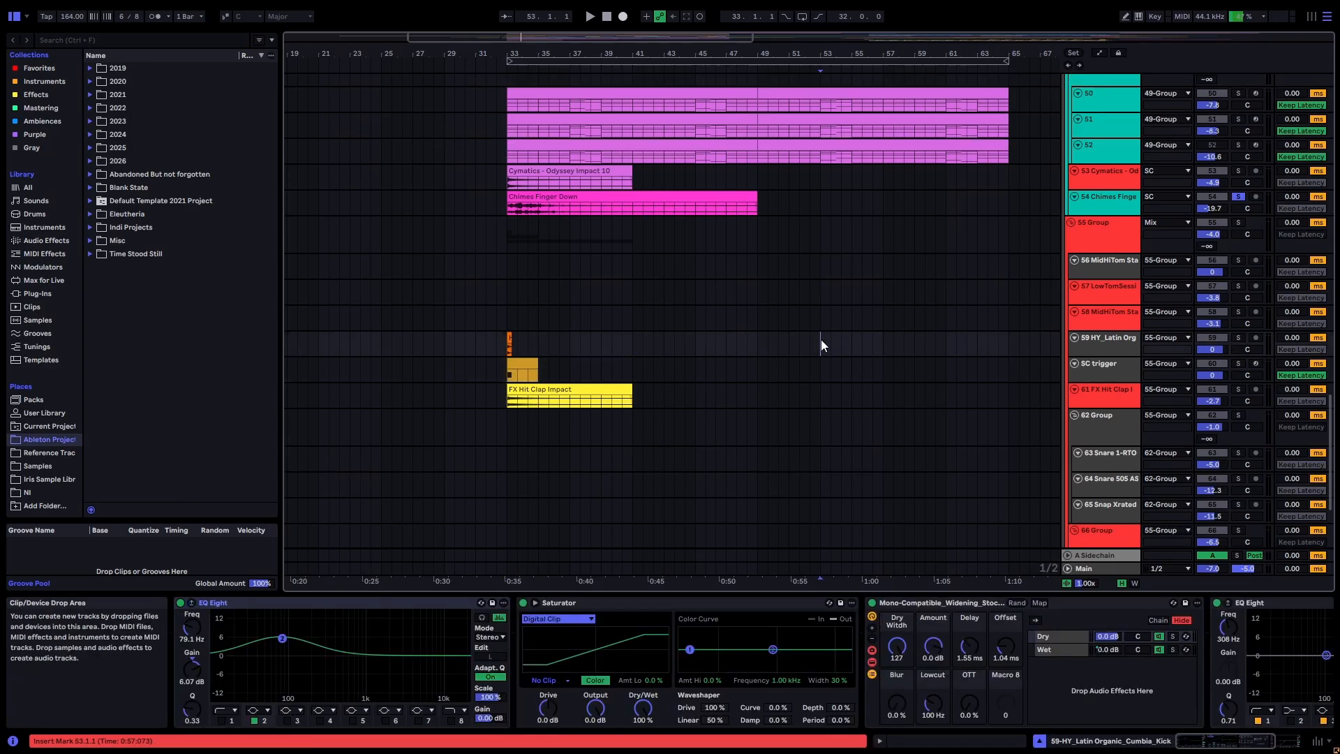
{"action": "scroll", "coordinate": [802, 351], "scroll_direction": "right", "scroll_amount": 2}
{"action": "scroll", "coordinate": [808, 363], "scroll_direction": "down", "scroll_amount": 4}
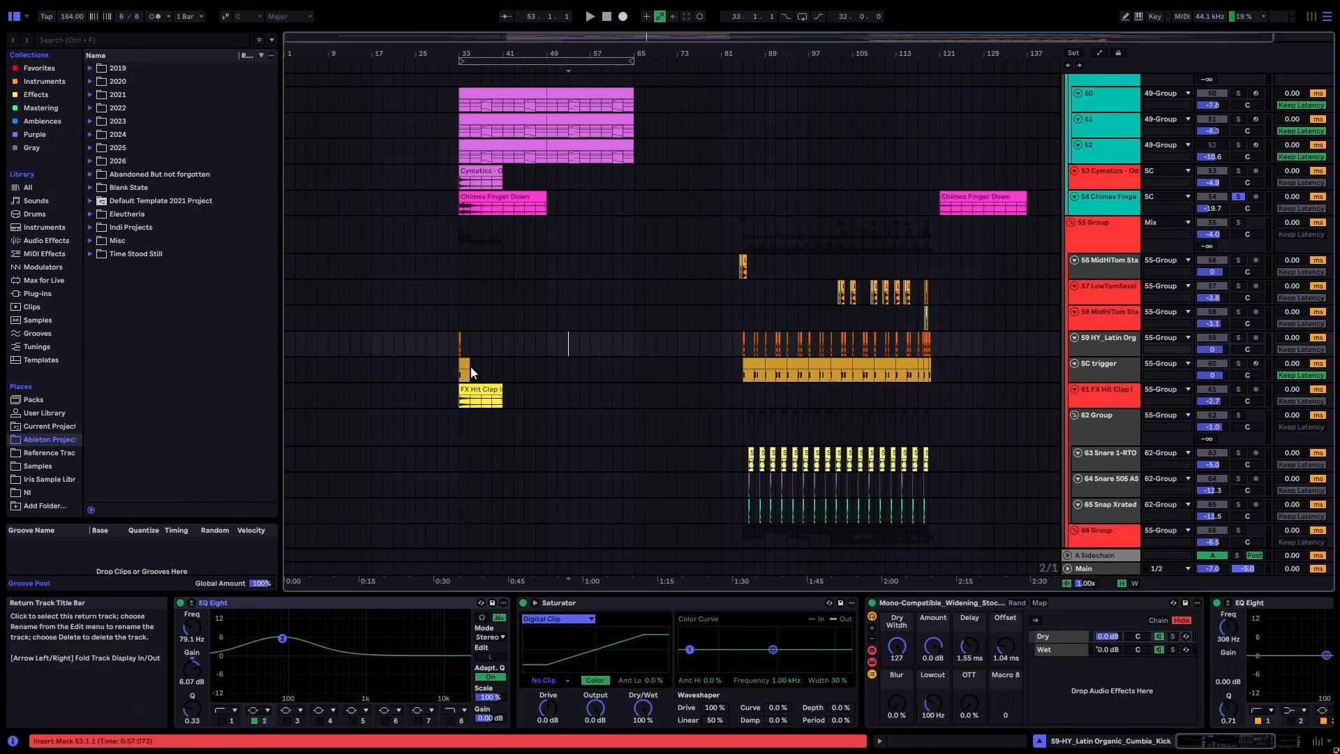
{"action": "left_click", "coordinate": [464, 366]}
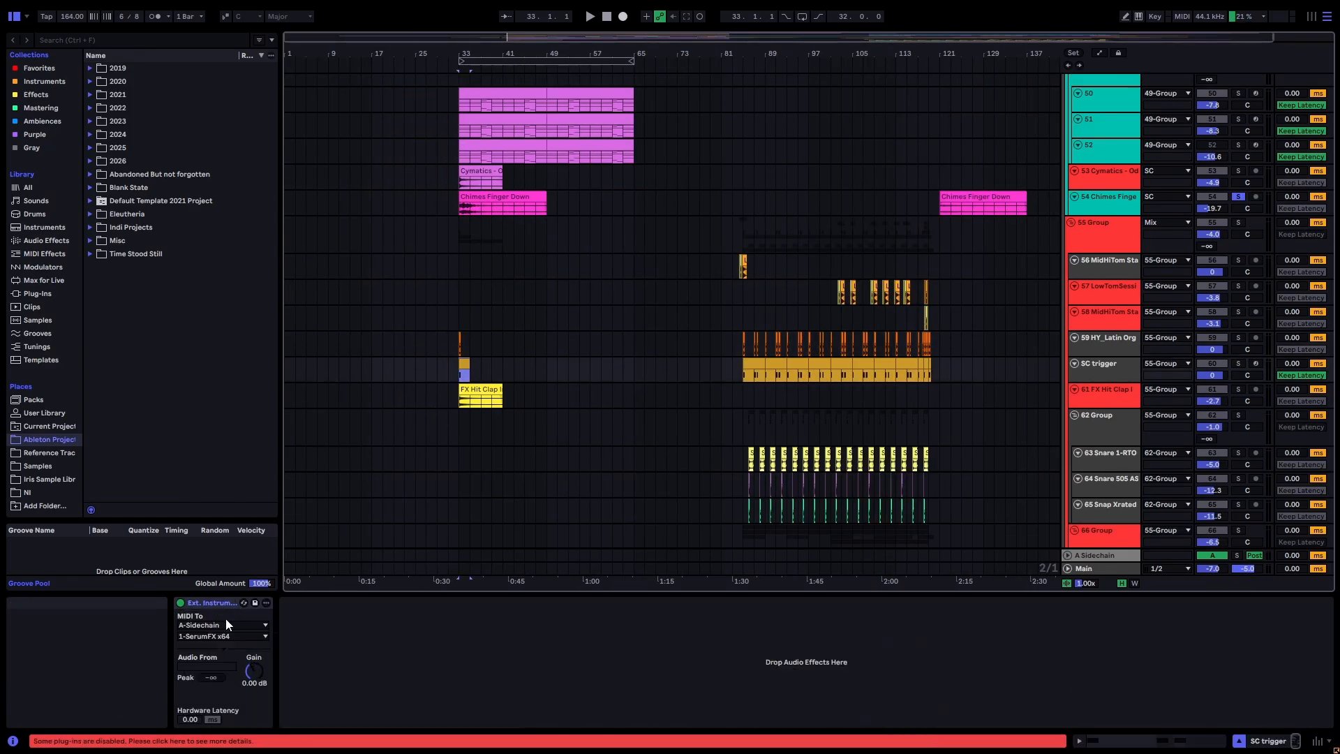
{"action": "left_click", "coordinate": [204, 604]}
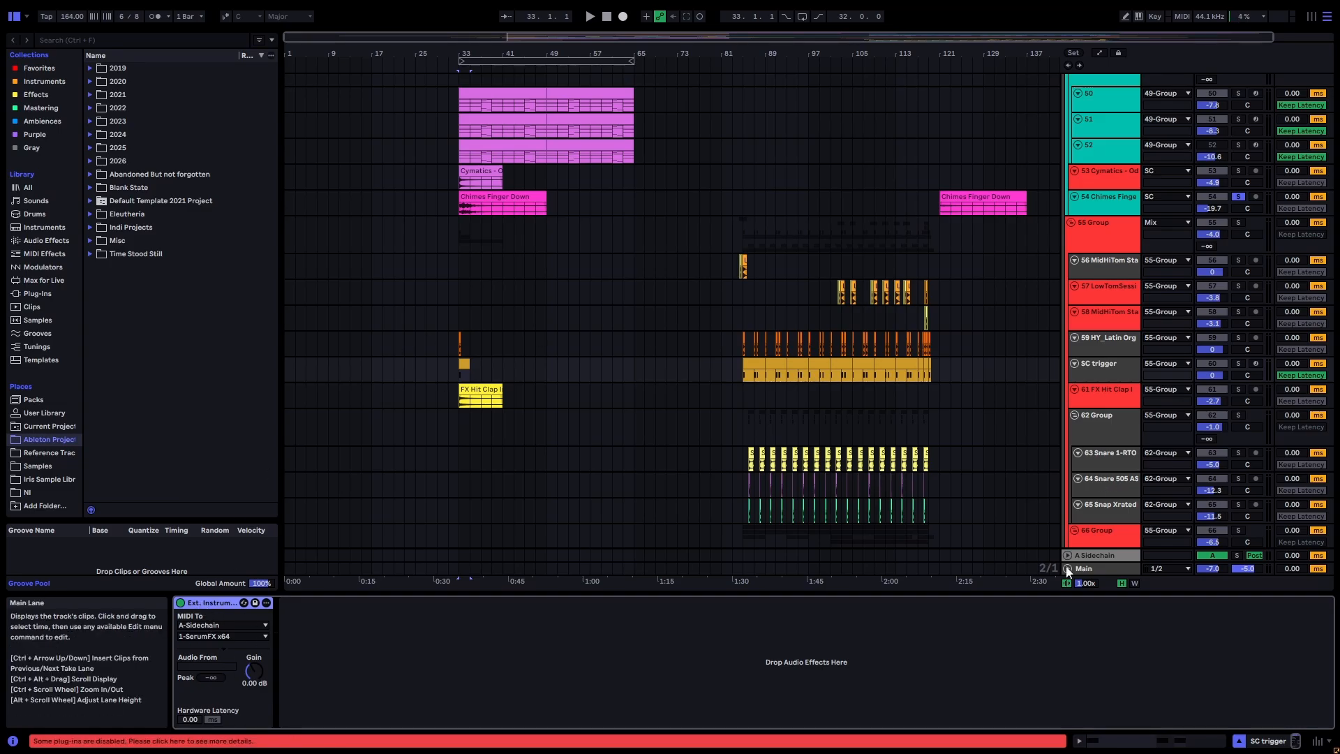
Step: Open SerumFX on the A-Sidechain return, examine its Distortion mix and LFO 1 curve, and close the plug-in window
{"action": "left_click", "coordinate": [1100, 557]}
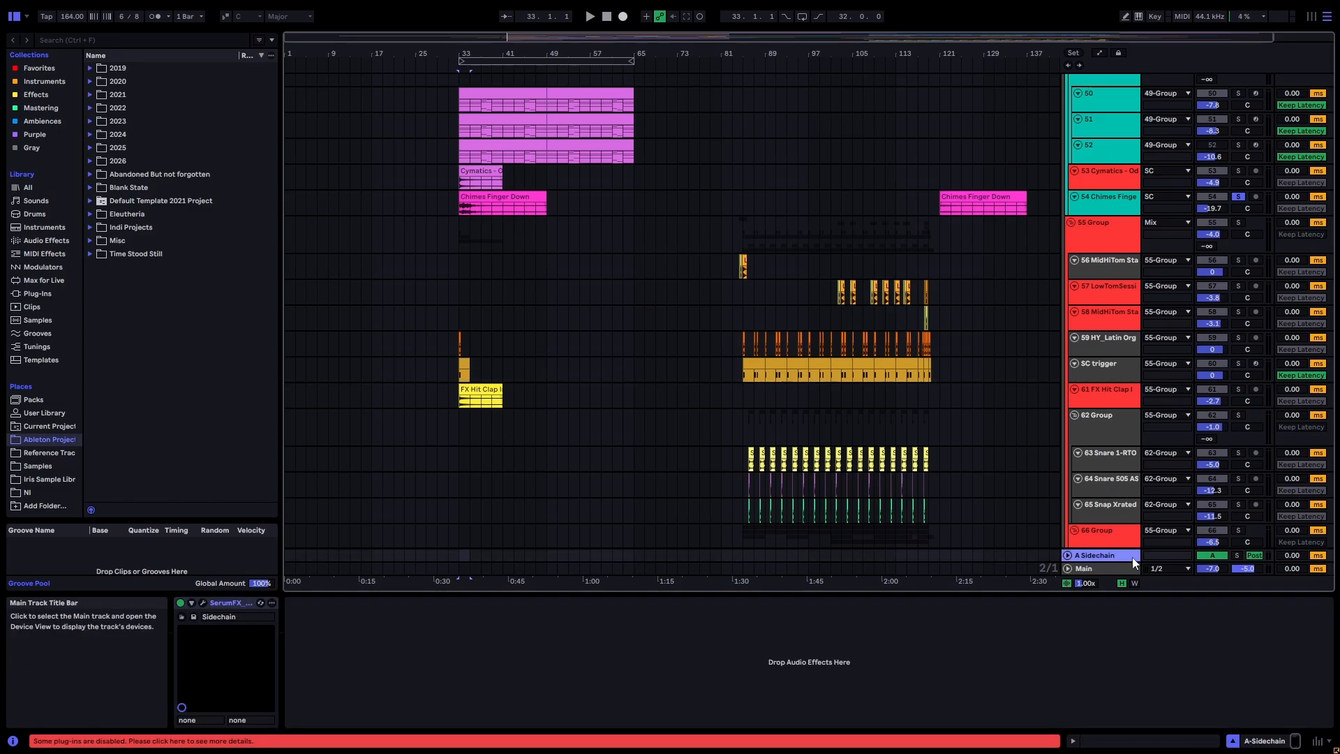
{"action": "left_click", "coordinate": [202, 605]}
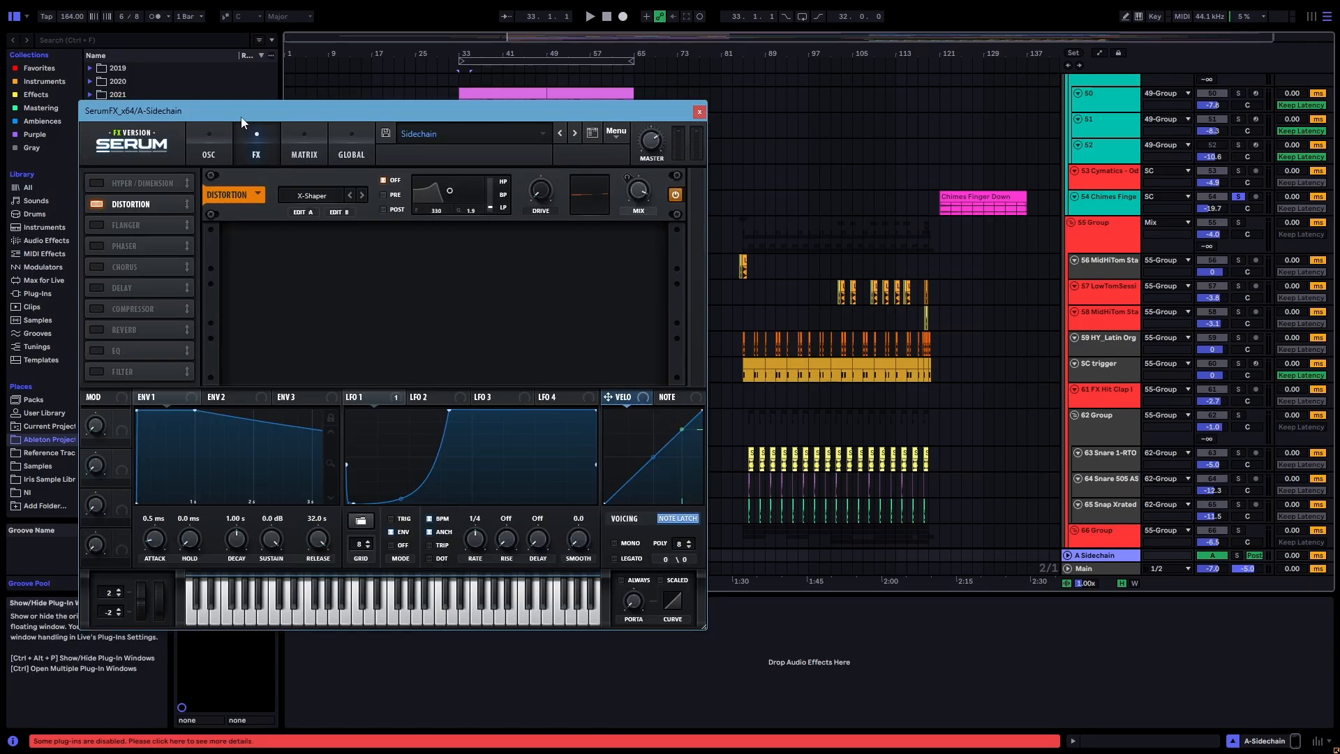
{"action": "left_click_drag", "start_coordinate": [240, 116], "coordinate": [417, 88]}
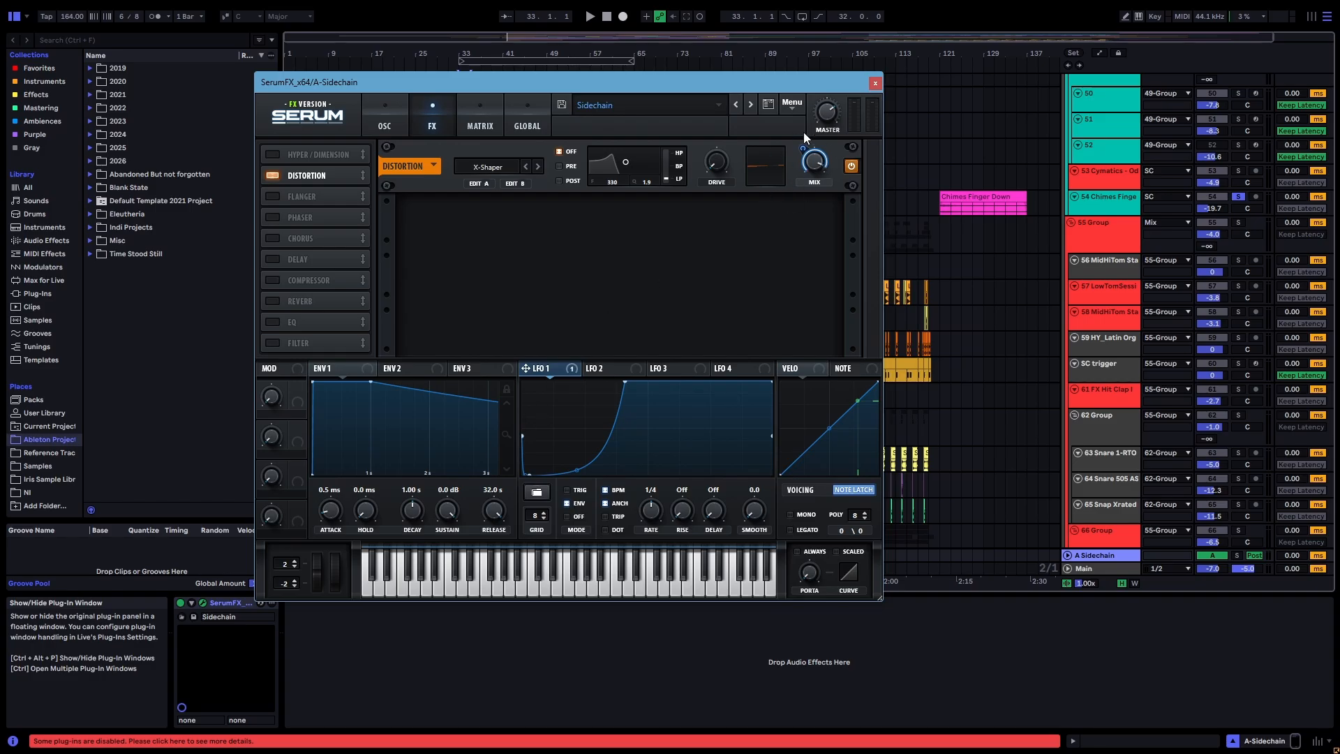
{"action": "left_click_drag", "start_coordinate": [814, 164], "coordinate": [834, 333]}
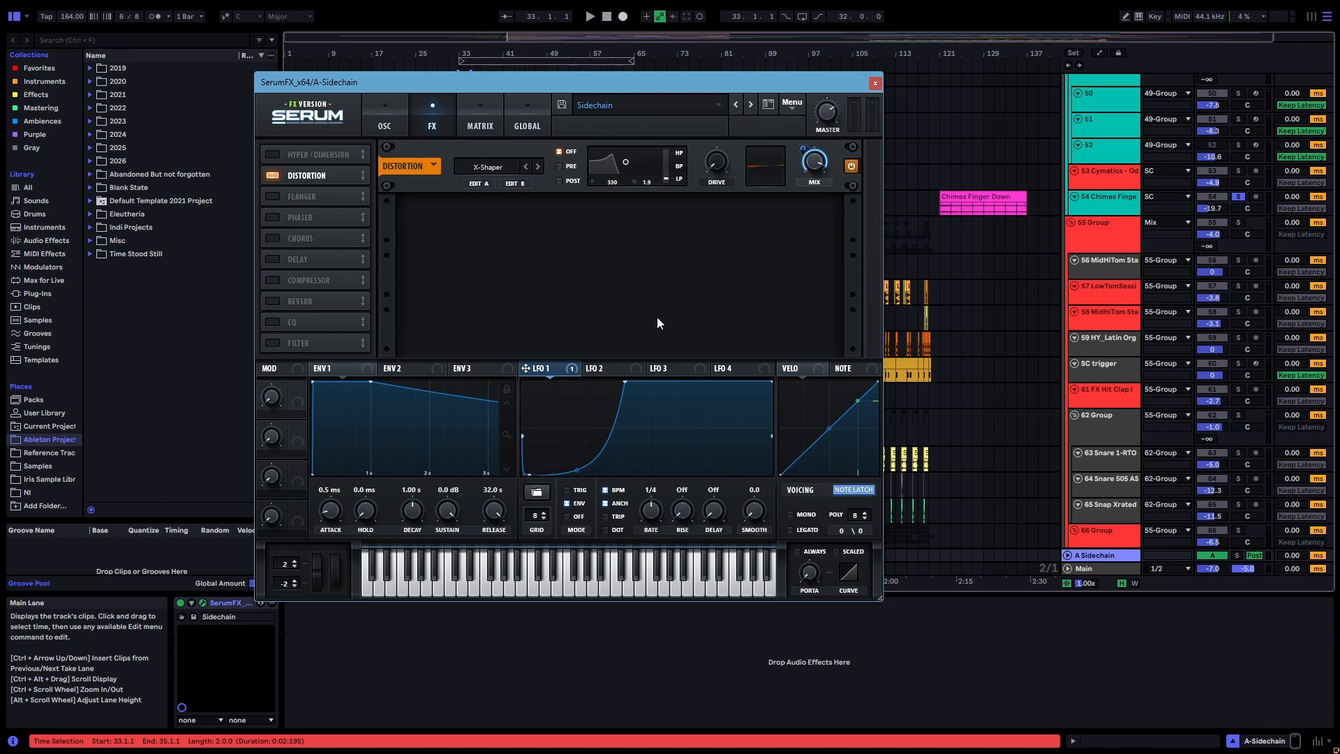
{"action": "left_click", "coordinate": [875, 83]}
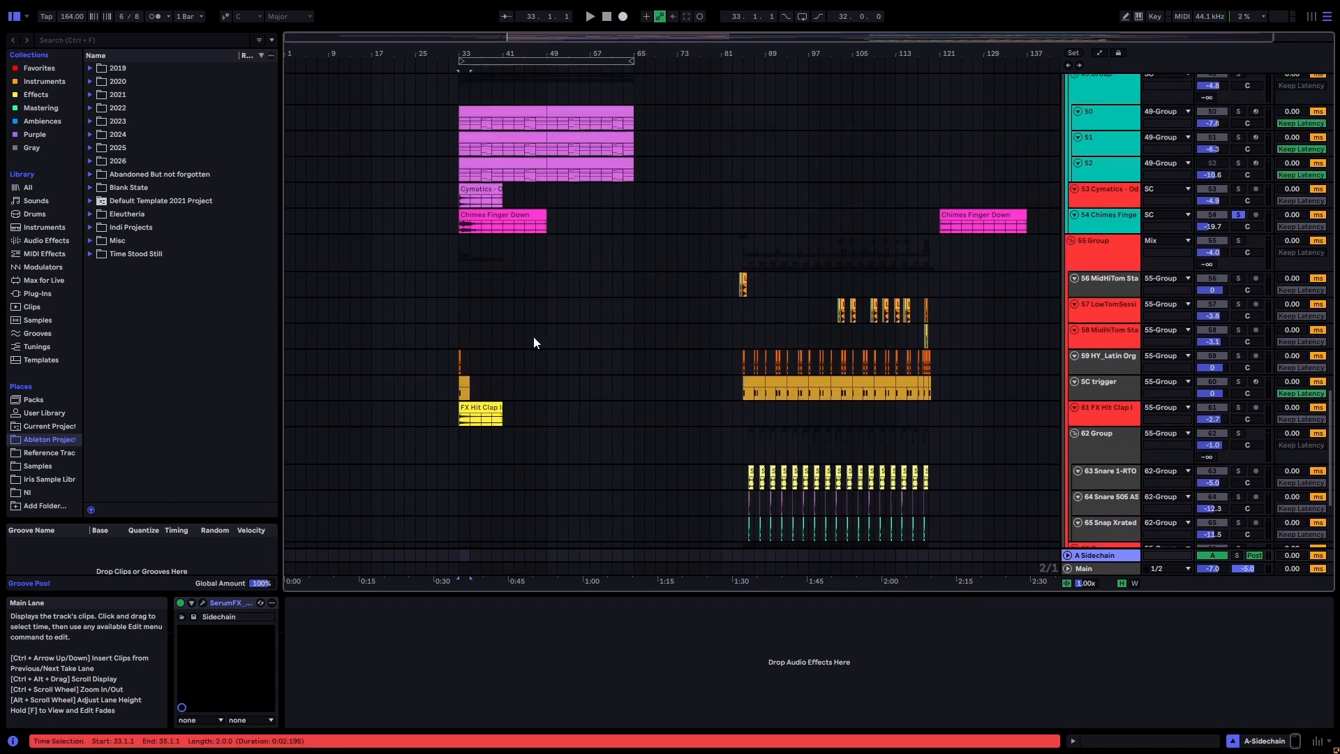
Step: Look over the drum tracks down to track 70 and return to the arrangement's first tracks, with the insert mark at 33.1.1
{"action": "scroll", "coordinate": [518, 350], "scroll_direction": "down", "scroll_amount": 5}
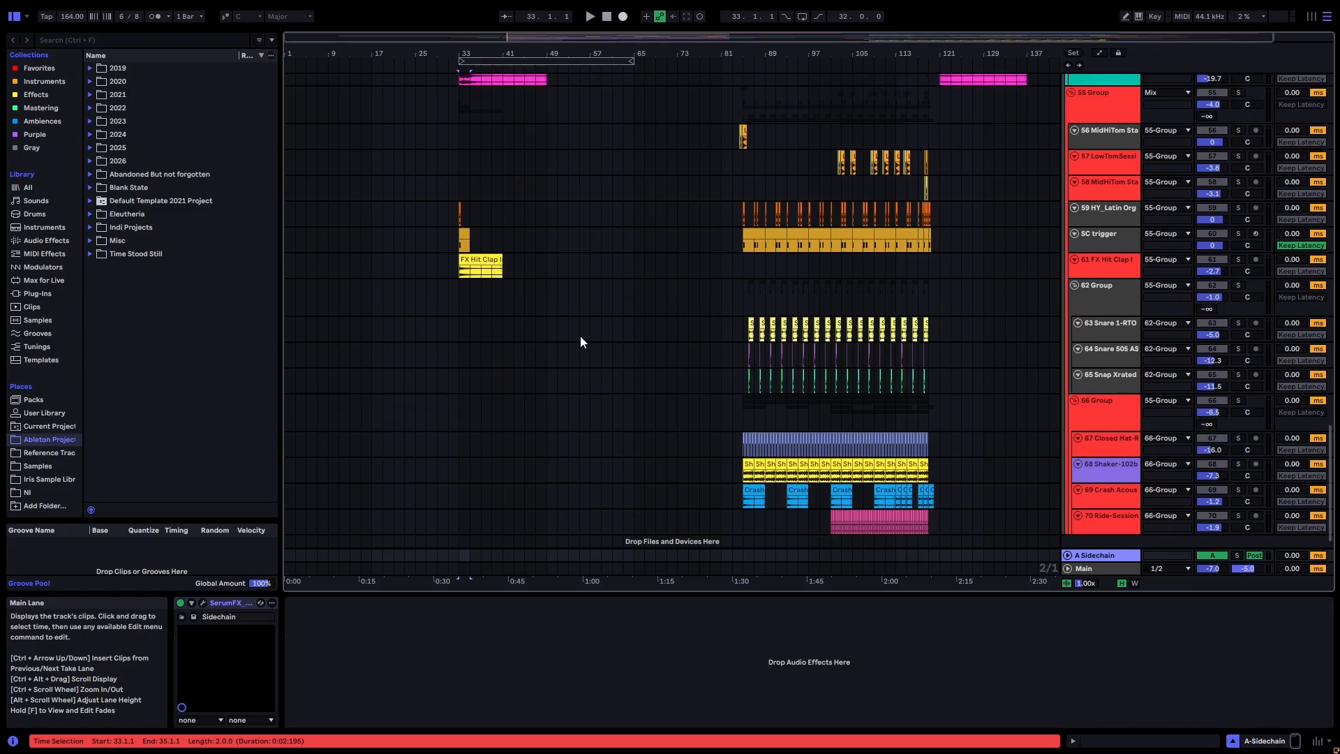
{"action": "scroll", "coordinate": [580, 337], "scroll_direction": "up", "scroll_amount": 4}
{"action": "scroll", "coordinate": [525, 349], "scroll_direction": "up", "scroll_amount": 10}
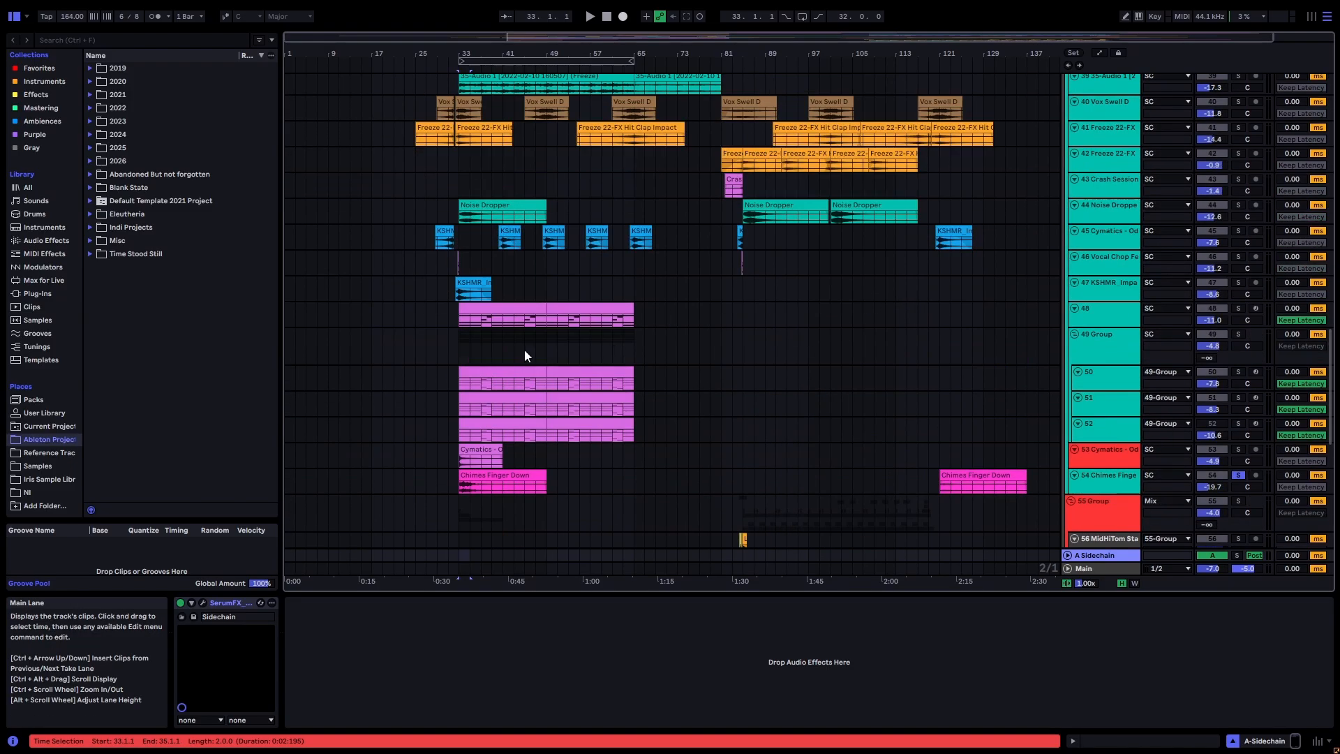
{"action": "scroll", "coordinate": [525, 350], "scroll_direction": "up", "scroll_amount": 20}
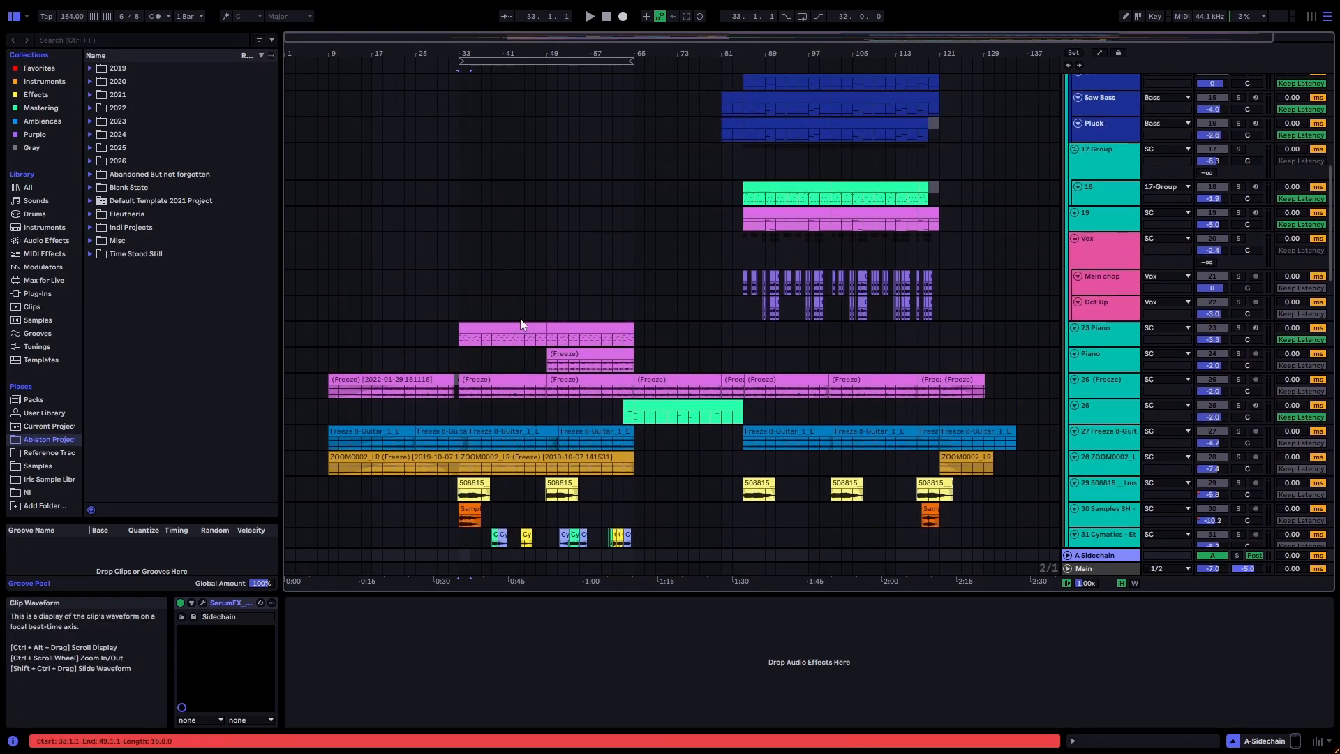
{"action": "scroll", "coordinate": [520, 318], "scroll_direction": "up", "scroll_amount": 2}
{"action": "left_click", "coordinate": [458, 263]}
{"action": "scroll", "coordinate": [531, 313], "scroll_direction": "up", "scroll_amount": 12}
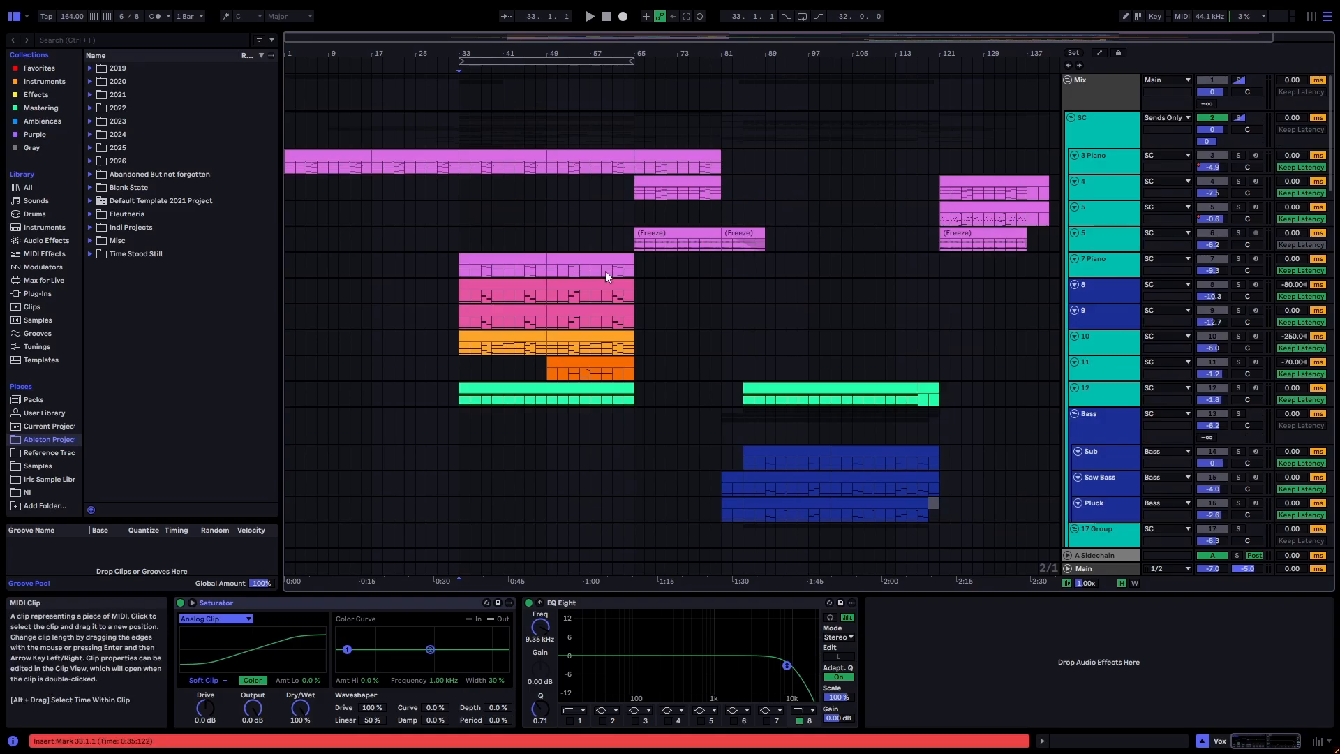
Step: Clear the remaining solo, audition the full mix from 49.1.1, and stop playback to review the middle tracks
{"action": "left_click", "coordinate": [547, 188]}
{"action": "key", "text": "s"}
{"action": "key", "text": "s"}
{"action": "key", "text": "space"}
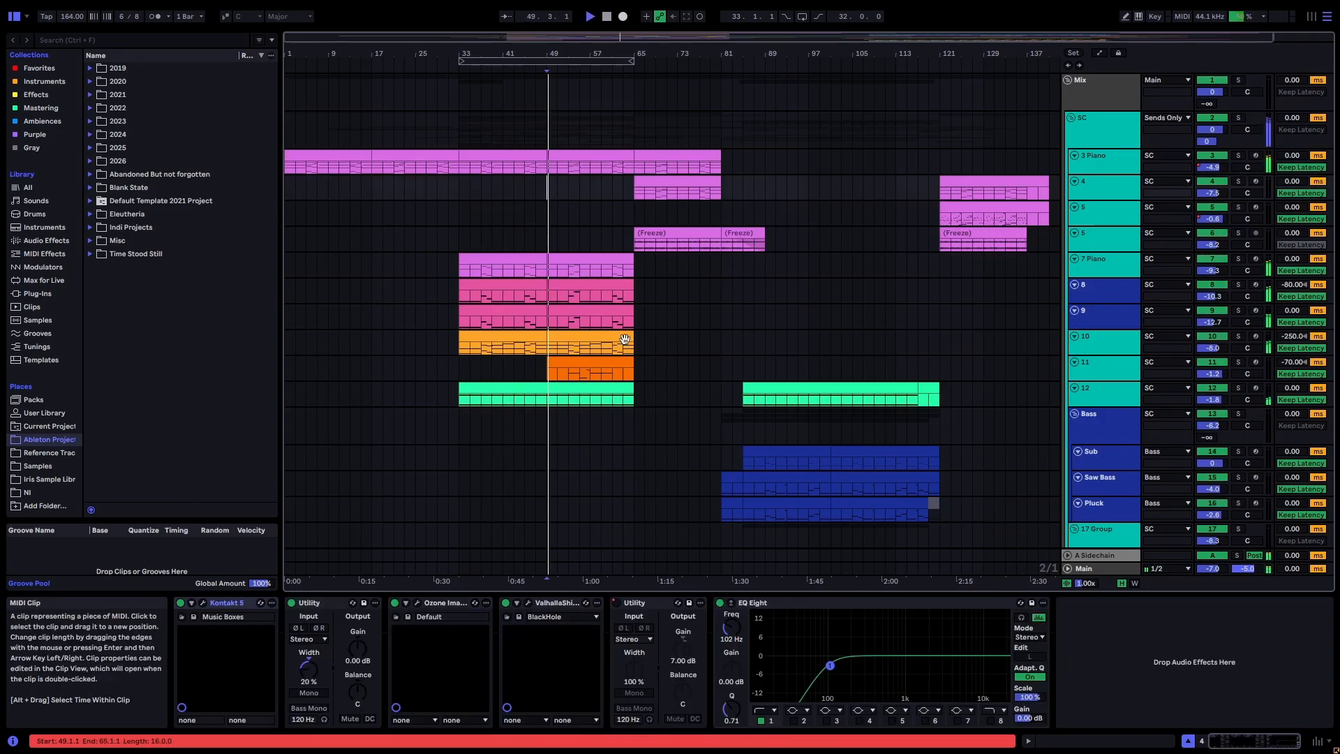
{"action": "scroll", "coordinate": [654, 367], "scroll_direction": "down", "scroll_amount": 5}
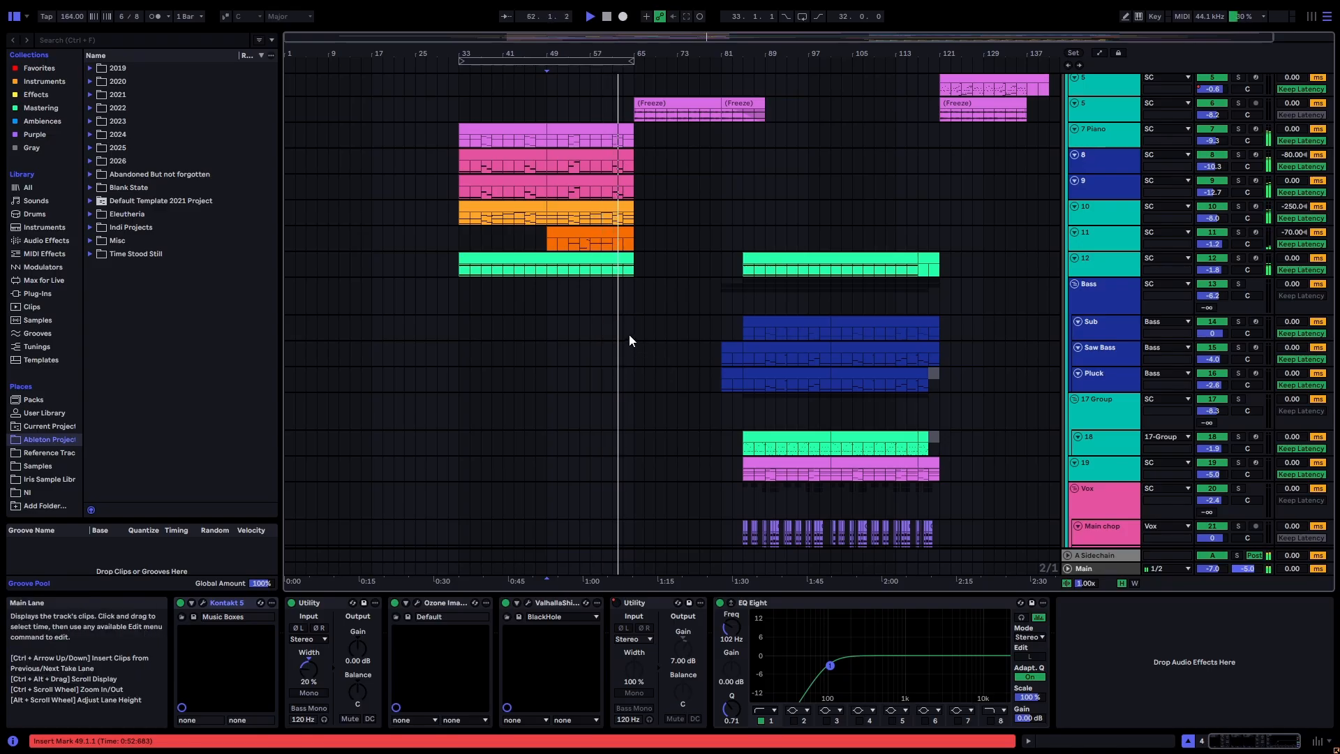
{"action": "key", "text": "space"}
{"action": "scroll", "coordinate": [629, 333], "scroll_direction": "down", "scroll_amount": 3}
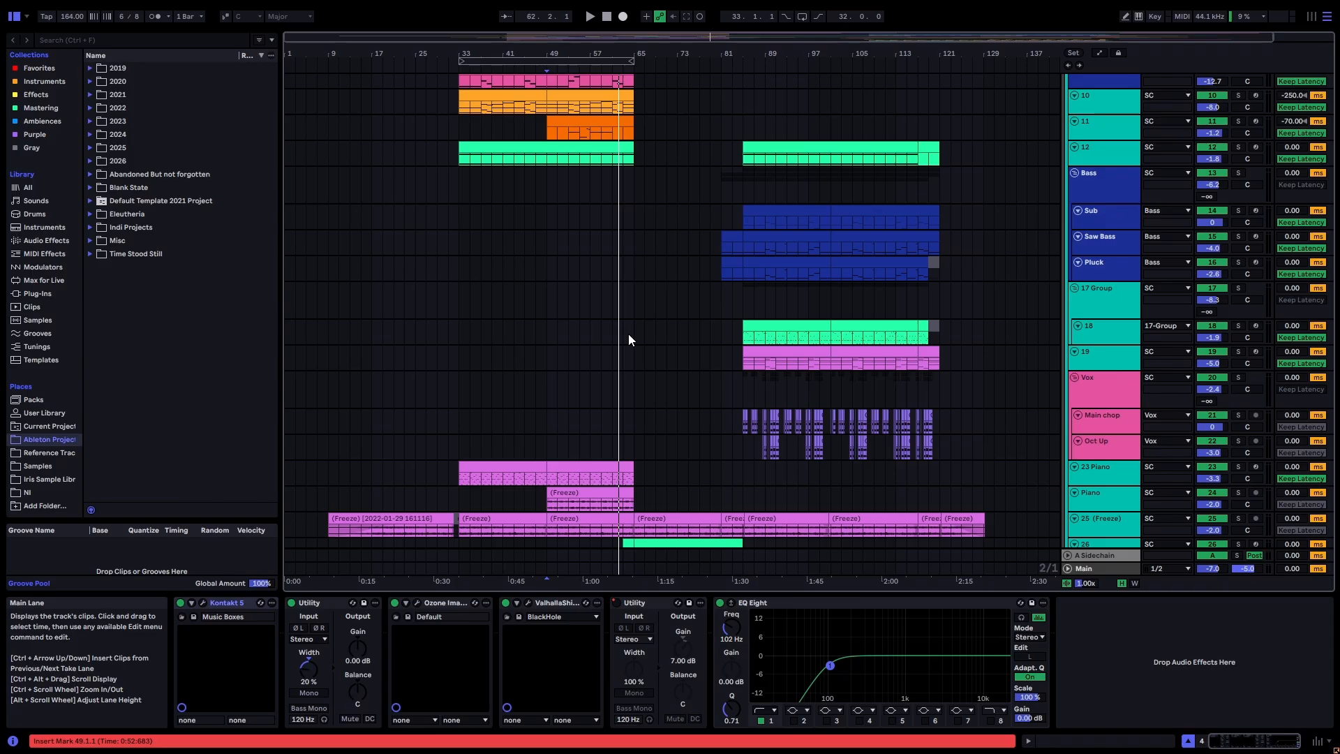
{"action": "scroll", "coordinate": [631, 328], "scroll_direction": "down", "scroll_amount": 7}
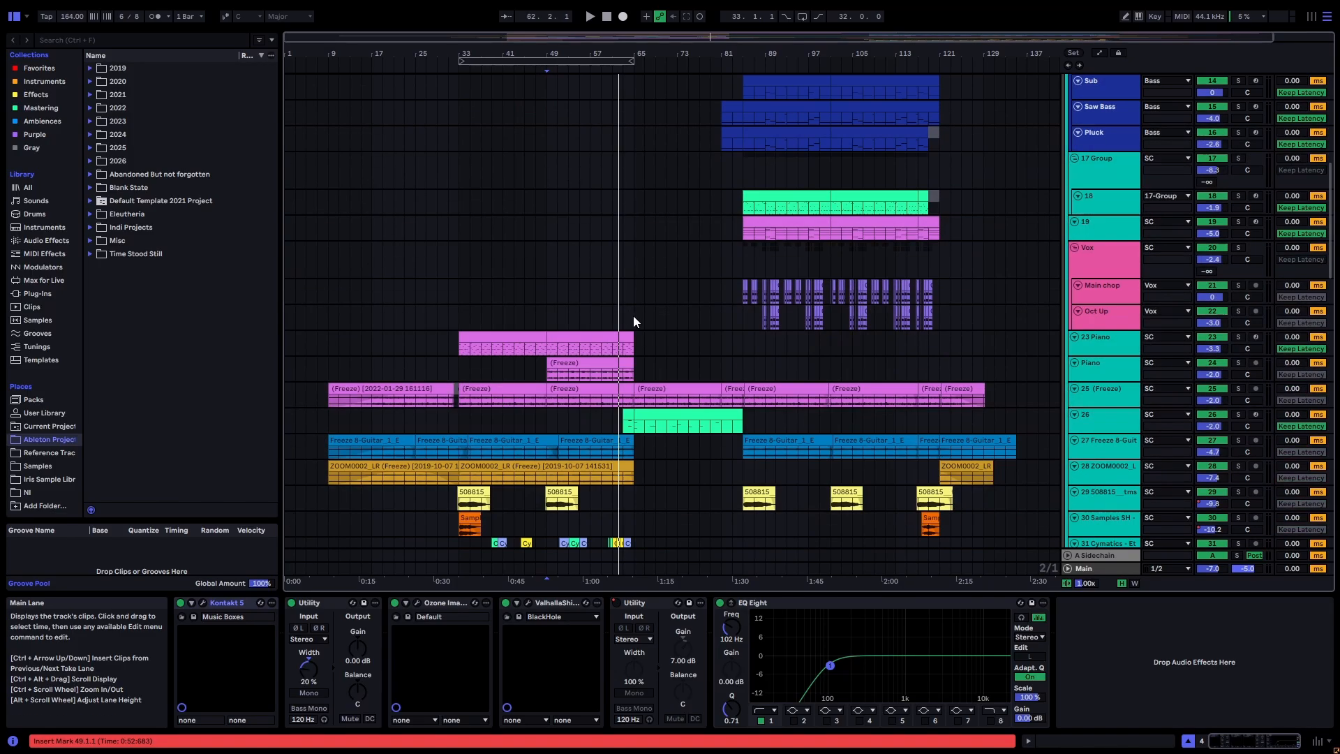
Step: Examine the clips between bars 33 and 65 on the upper tracks and select a passage from bar 53 on track 11
{"action": "scroll", "coordinate": [578, 352], "scroll_direction": "up", "scroll_amount": 12}
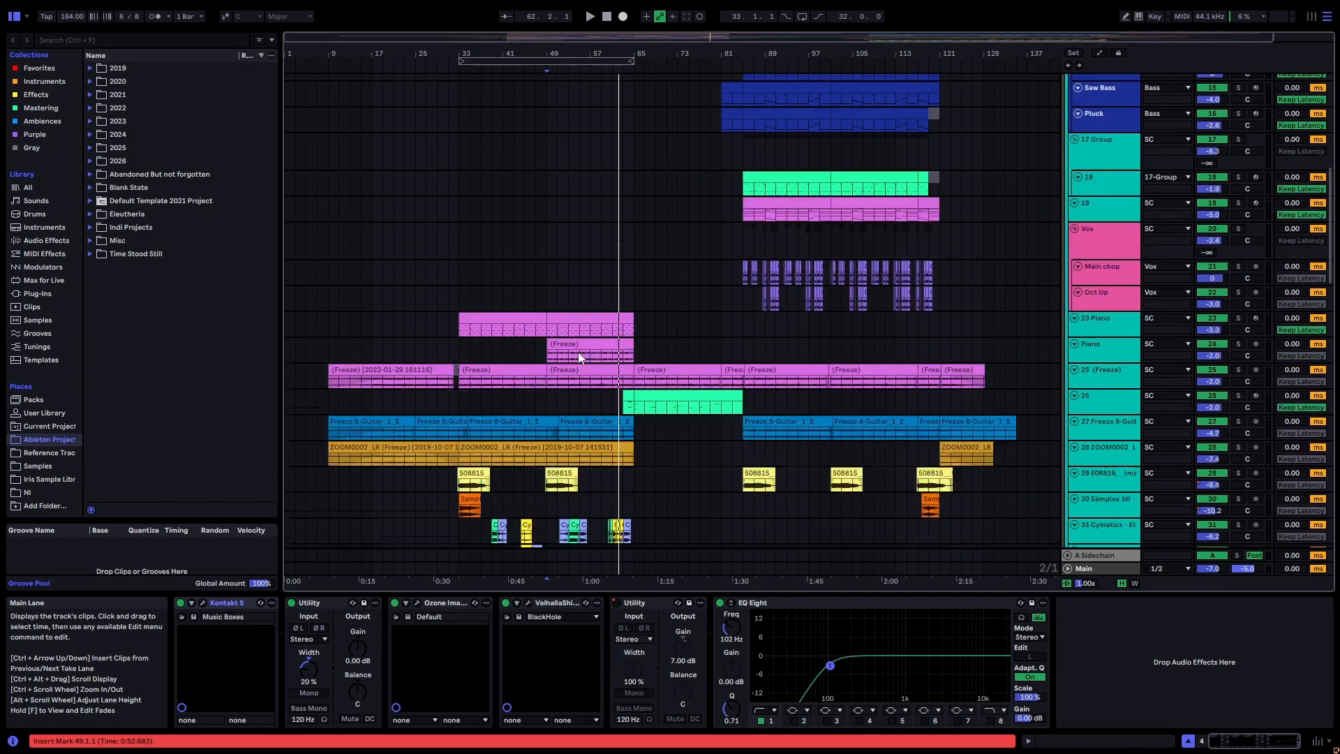
{"action": "scroll", "coordinate": [545, 244], "scroll_direction": "up", "scroll_amount": 2}
{"action": "scroll", "coordinate": [530, 280], "scroll_direction": "down", "scroll_amount": 12}
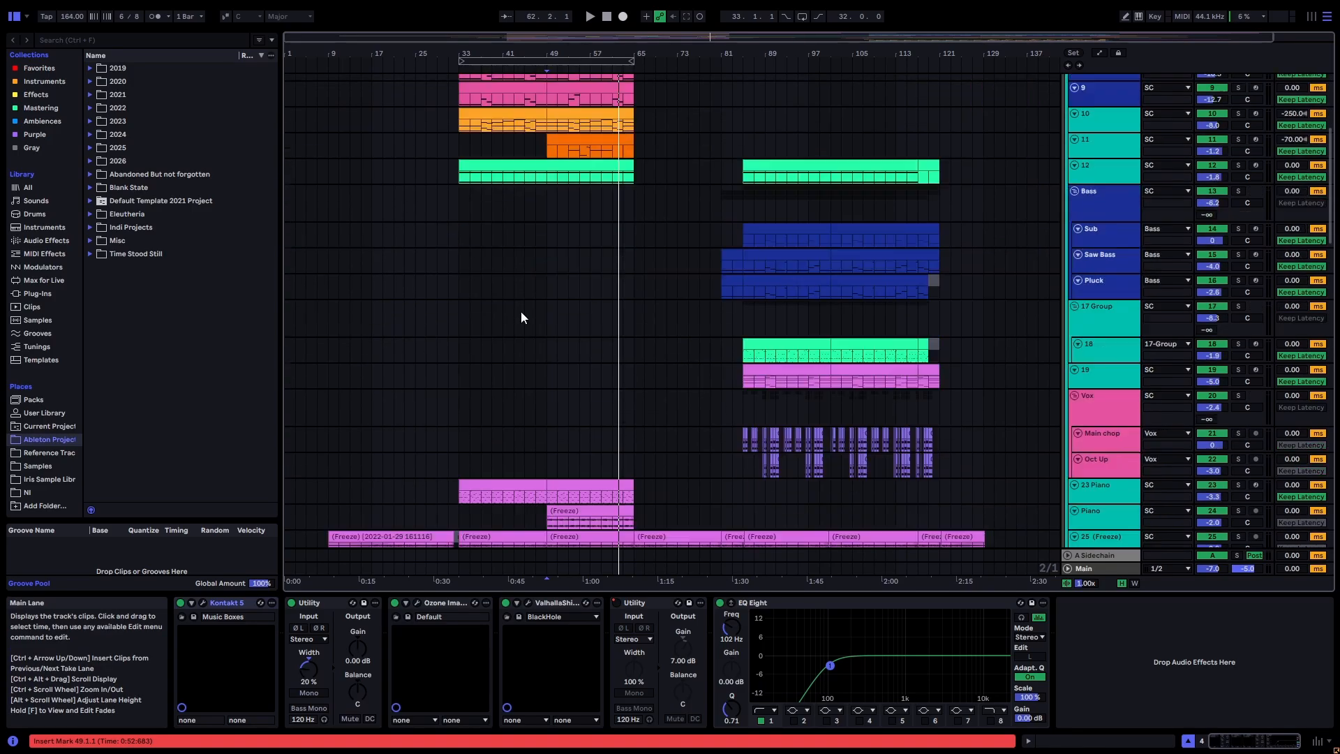
{"action": "left_click_drag", "start_coordinate": [540, 438], "coordinate": [589, 499]}
{"action": "scroll", "coordinate": [618, 426], "scroll_direction": "up", "scroll_amount": 9}
{"action": "left_click_drag", "start_coordinate": [576, 244], "coordinate": [587, 247]}
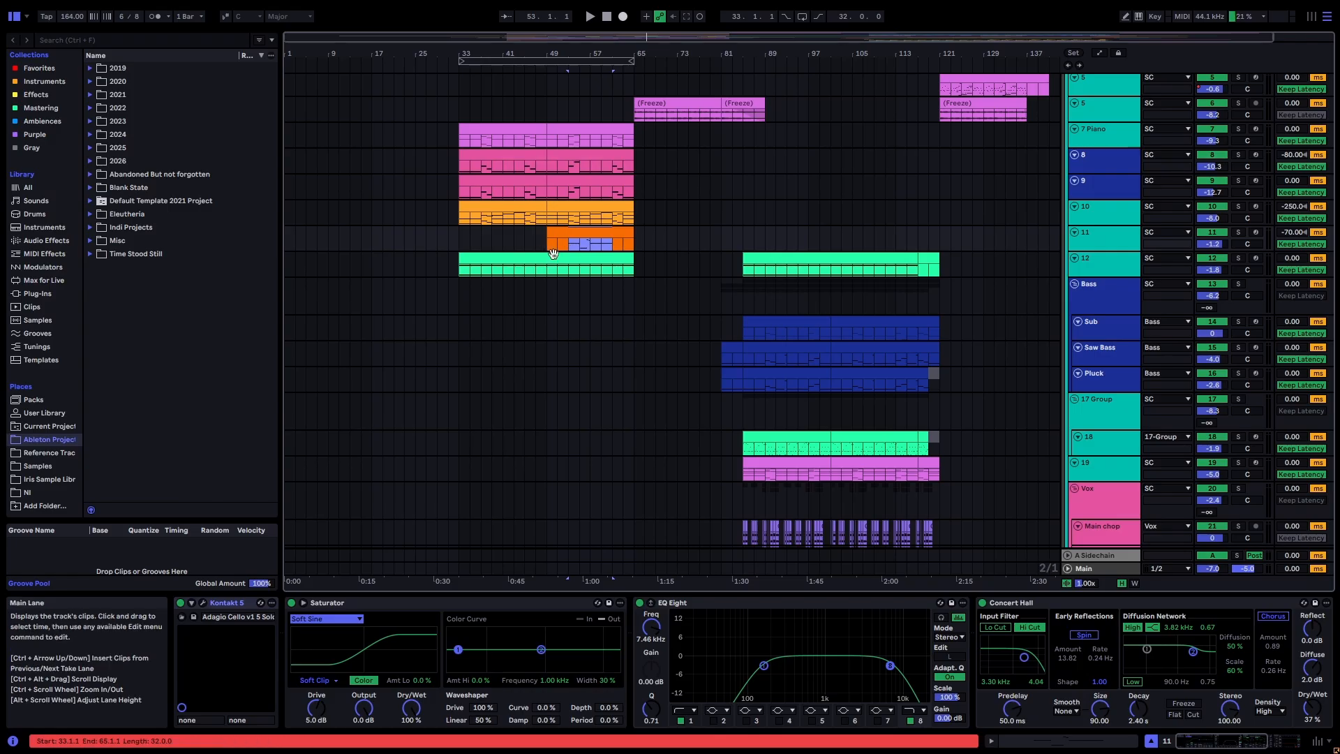
Step: Examine the guitar, vocal and sample clips leading up to bar 65, placing the insert marker at bar 65 on the female vocal track
{"action": "scroll", "coordinate": [588, 351], "scroll_direction": "down", "scroll_amount": 5}
{"action": "scroll", "coordinate": [588, 357], "scroll_direction": "down", "scroll_amount": 5}
{"action": "left_click_drag", "start_coordinate": [618, 427], "coordinate": [626, 508]}
{"action": "left_click", "coordinate": [631, 414]}
{"action": "scroll", "coordinate": [635, 414], "scroll_direction": "up", "scroll_amount": 8}
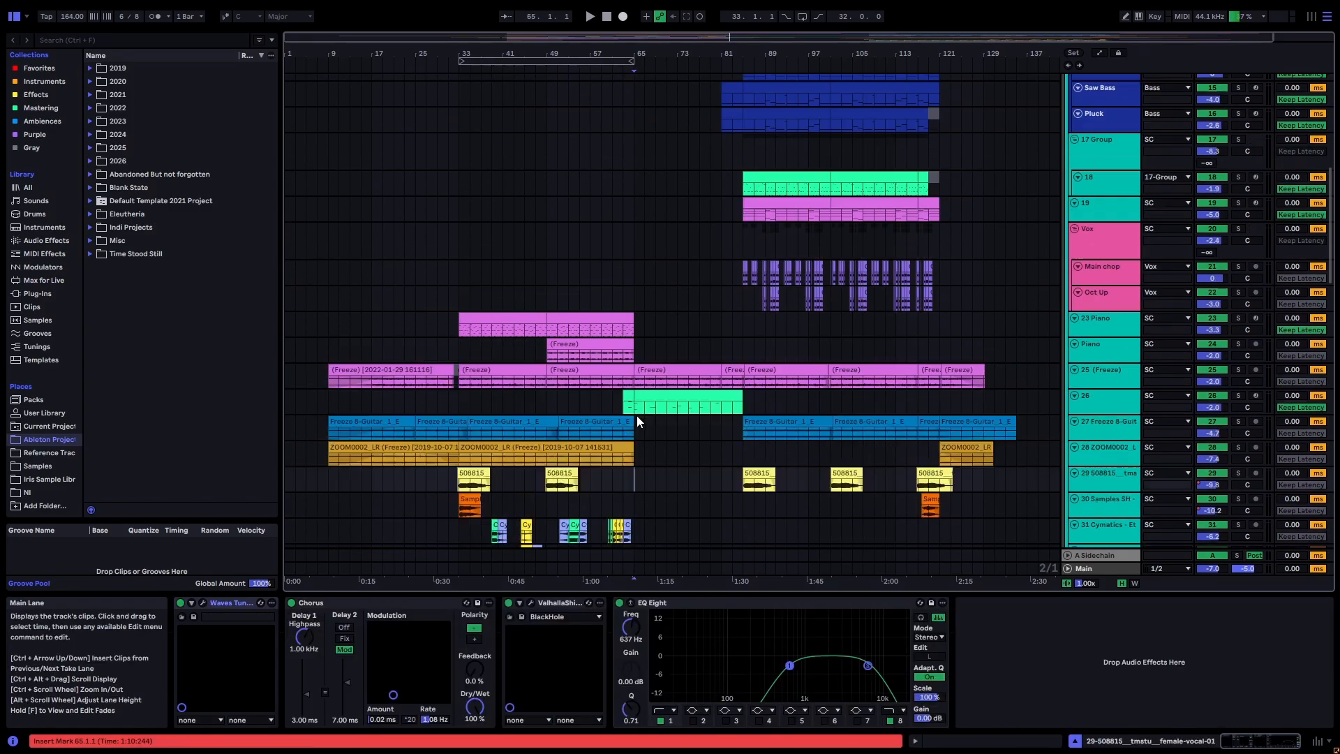
{"action": "scroll", "coordinate": [613, 429], "scroll_direction": "down", "scroll_amount": 7}
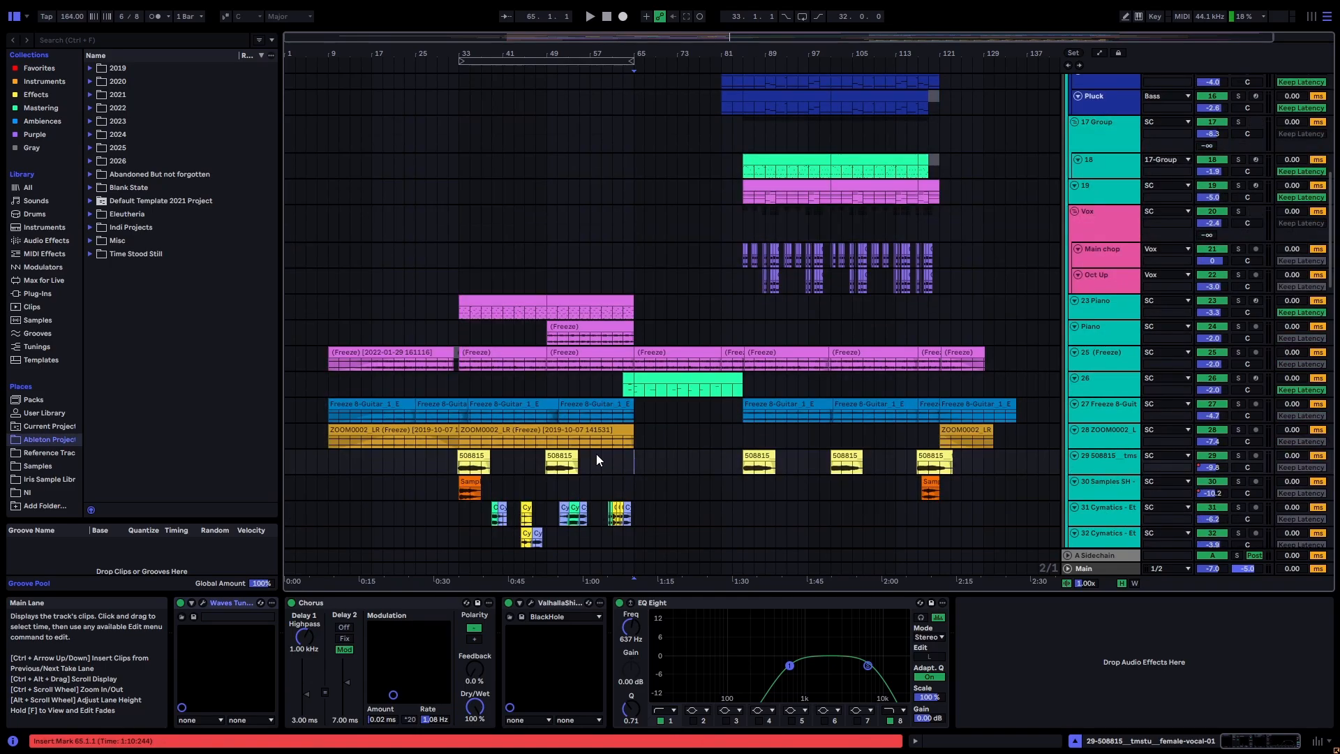
{"action": "scroll", "coordinate": [596, 457], "scroll_direction": "up", "scroll_amount": 5}
{"action": "scroll", "coordinate": [594, 451], "scroll_direction": "up", "scroll_amount": 9}
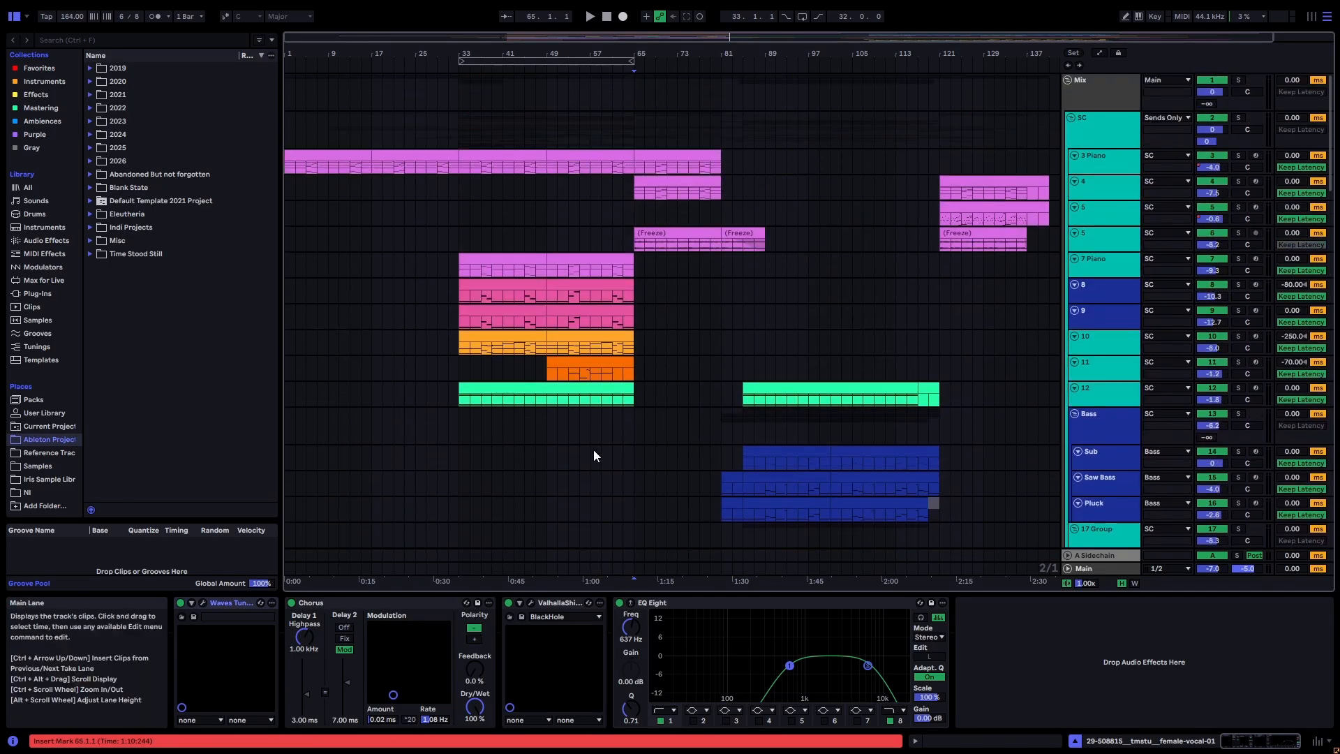
Step: Play the arrangement from bar 49 and review the tracks from the pianos down to the drum groups
{"action": "left_click", "coordinate": [612, 237]}
{"action": "left_click", "coordinate": [524, 237]}
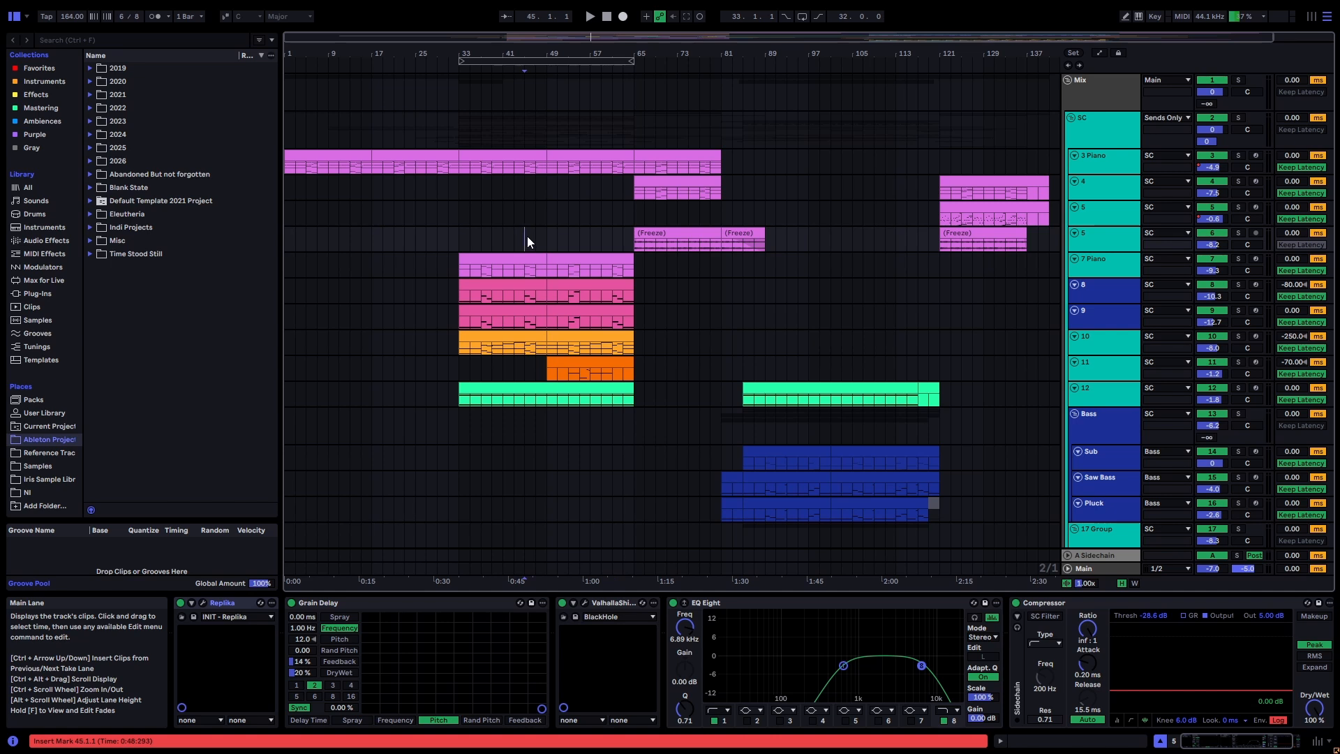
{"action": "left_click", "coordinate": [550, 241]}
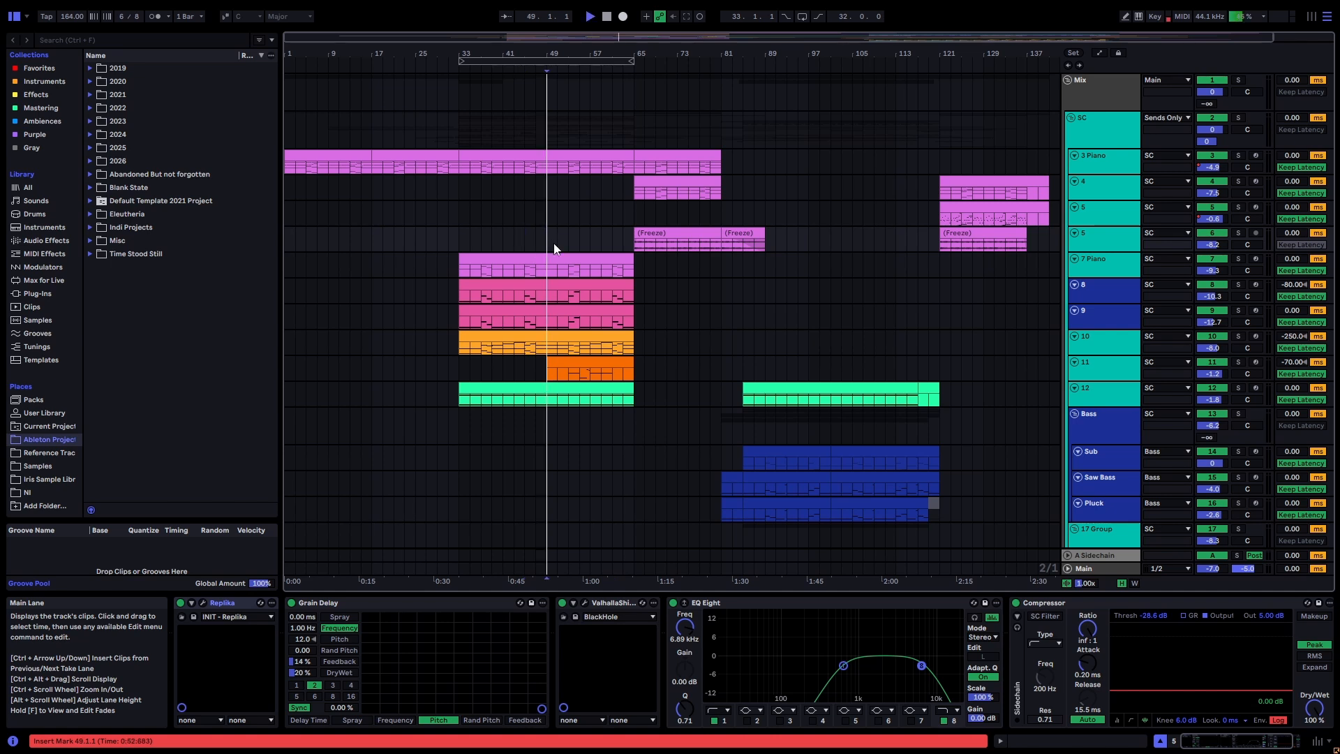
{"action": "key", "text": "space"}
{"action": "scroll", "coordinate": [614, 293], "scroll_direction": "down", "scroll_amount": 7}
{"action": "scroll", "coordinate": [626, 314], "scroll_direction": "down", "scroll_amount": 12}
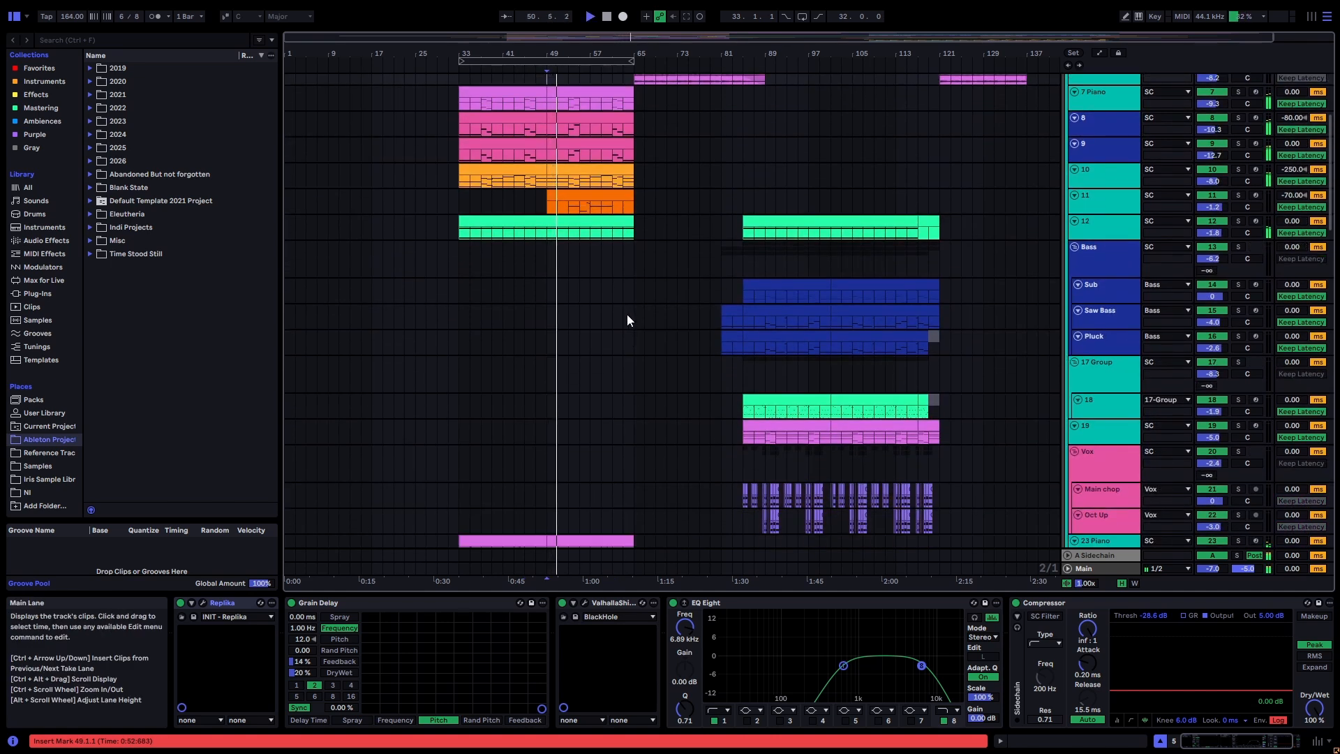
{"action": "scroll", "coordinate": [685, 363], "scroll_direction": "down", "scroll_amount": 8}
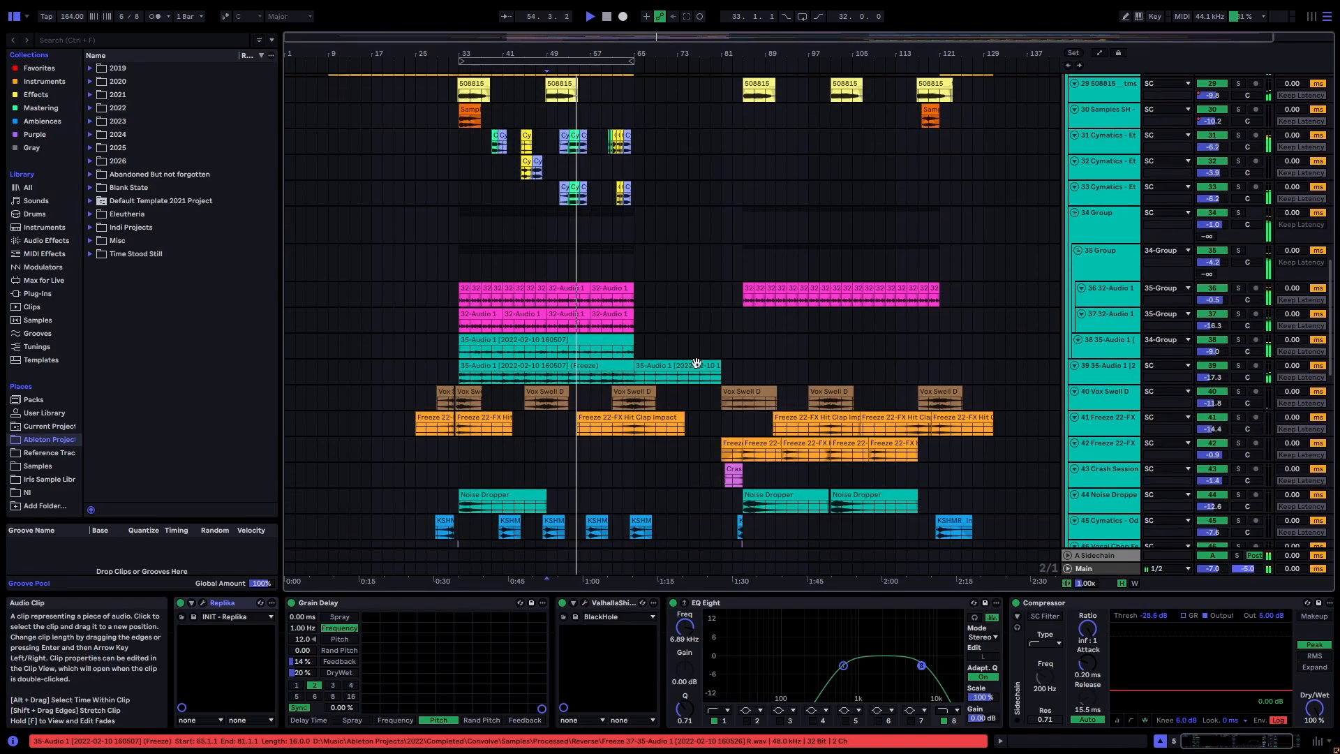
{"action": "scroll", "coordinate": [718, 374], "scroll_direction": "down", "scroll_amount": 4}
{"action": "scroll", "coordinate": [719, 374], "scroll_direction": "down", "scroll_amount": 16}
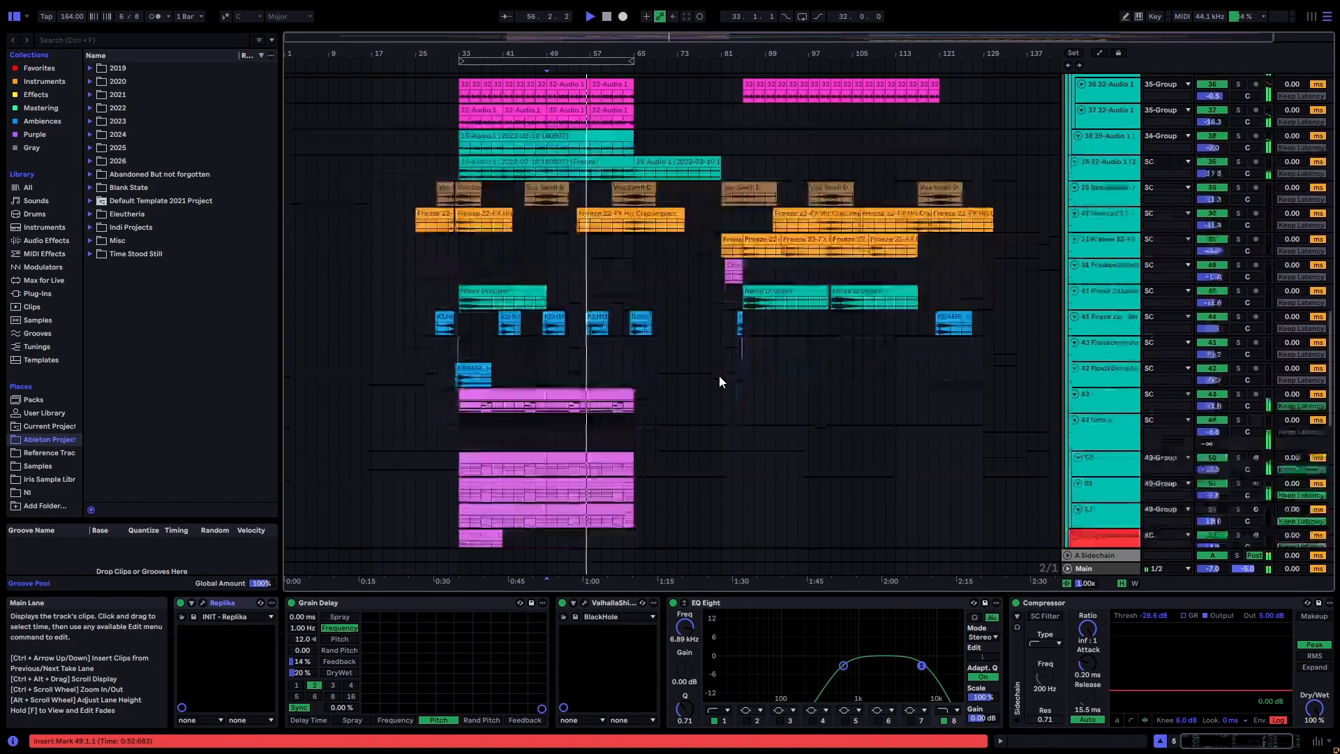
{"action": "scroll", "coordinate": [702, 419], "scroll_direction": "down", "scroll_amount": 5}
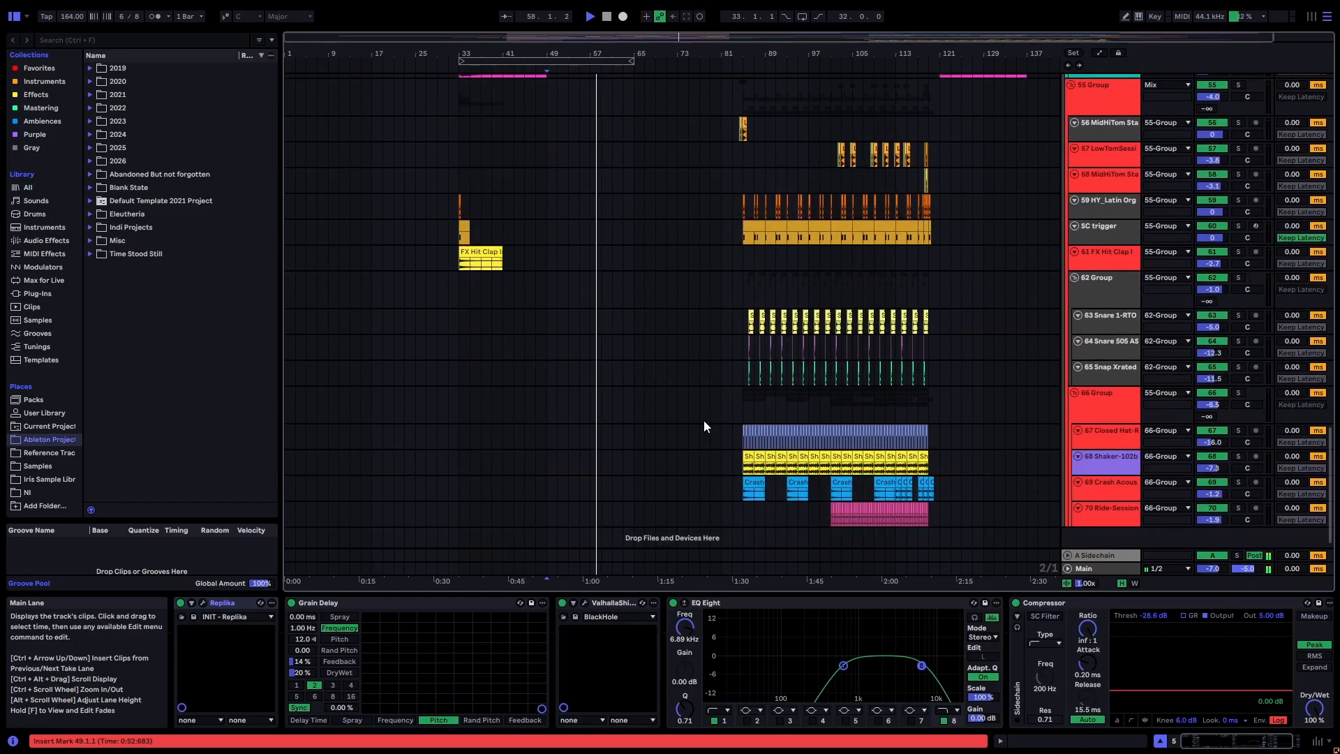
Step: Review the tracks from the drum groups back up to the Mix group during playback, and stop around bar 72
{"action": "scroll", "coordinate": [716, 412], "scroll_direction": "up", "scroll_amount": 16}
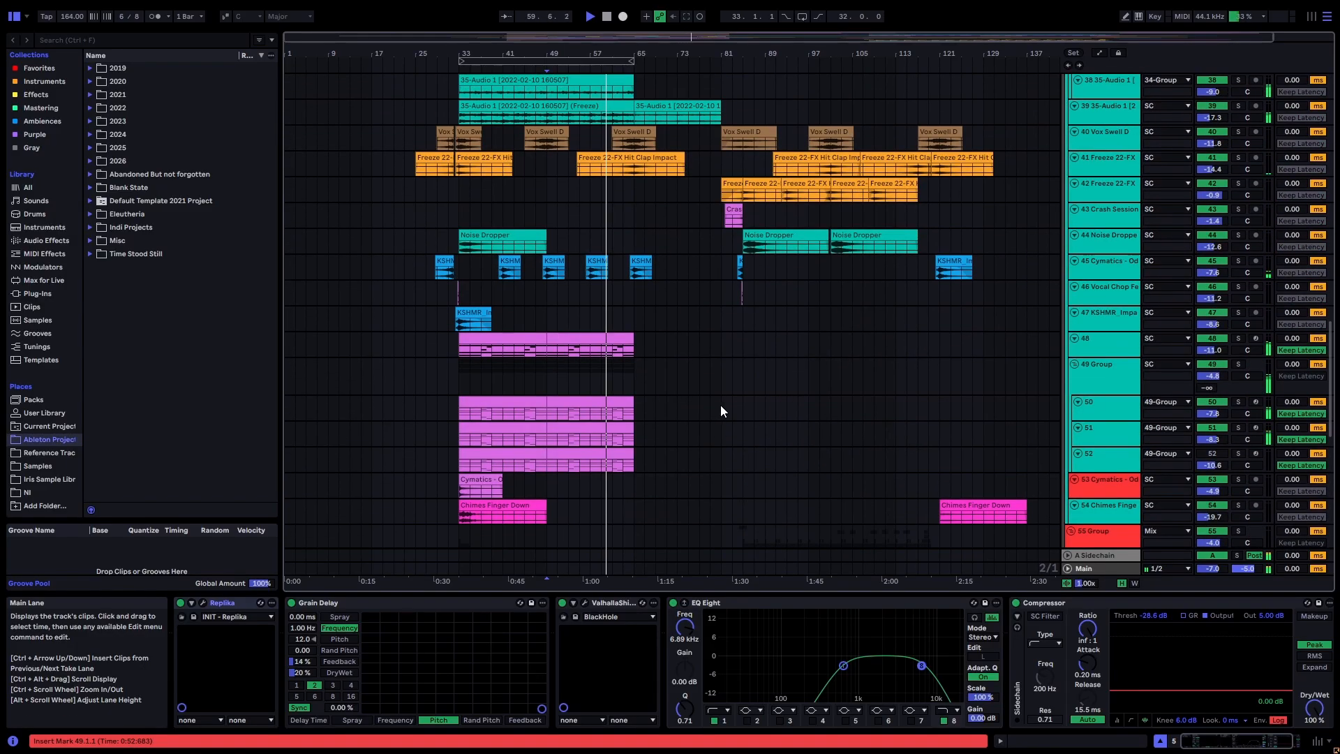
{"action": "scroll", "coordinate": [722, 405], "scroll_direction": "up", "scroll_amount": 5}
{"action": "scroll", "coordinate": [726, 401], "scroll_direction": "up", "scroll_amount": 10}
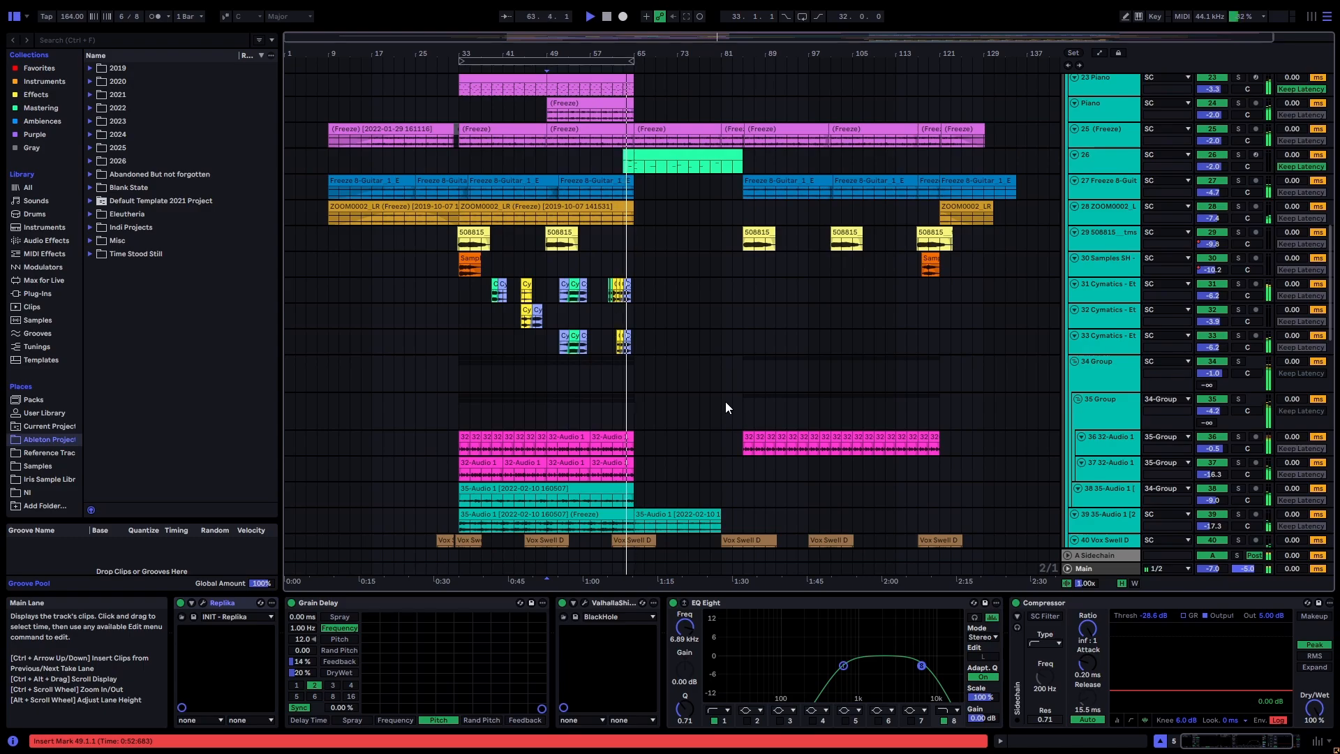
{"action": "scroll", "coordinate": [726, 400], "scroll_direction": "up", "scroll_amount": 6}
{"action": "scroll", "coordinate": [726, 401], "scroll_direction": "up", "scroll_amount": 11}
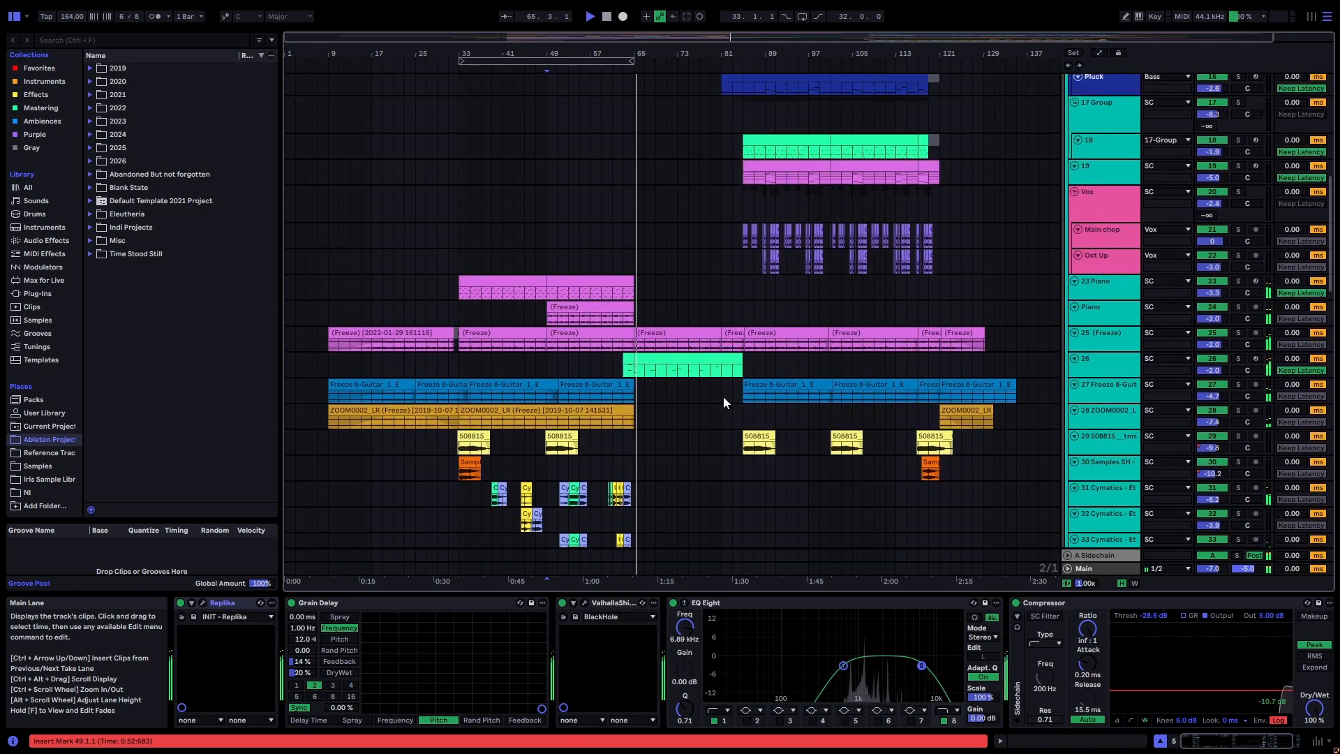
{"action": "scroll", "coordinate": [713, 377], "scroll_direction": "up", "scroll_amount": 6}
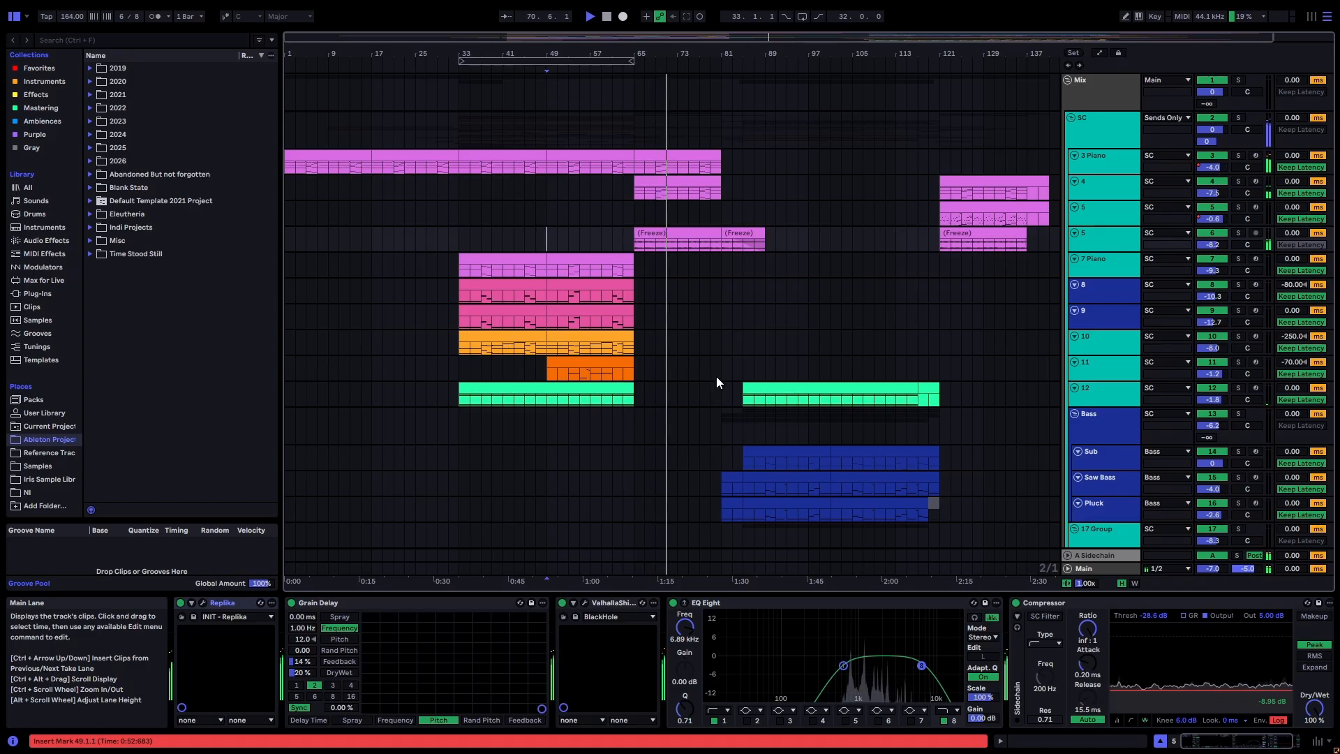
{"action": "scroll", "coordinate": [697, 200], "scroll_direction": "down", "scroll_amount": 5}
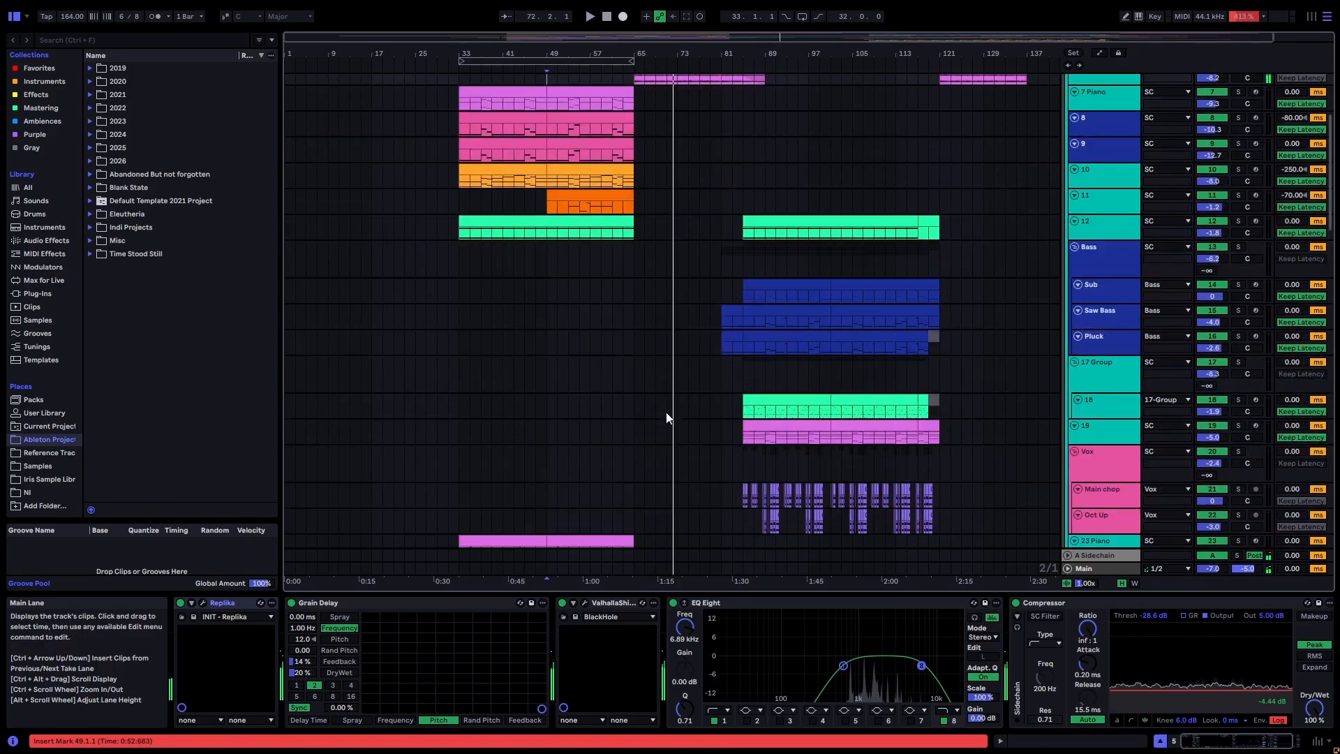
Step: Examine which tracks have clips in the section after bar 65, marking bar 73 on track 18 and bar 69 on track 26
{"action": "left_click", "coordinate": [675, 398]}
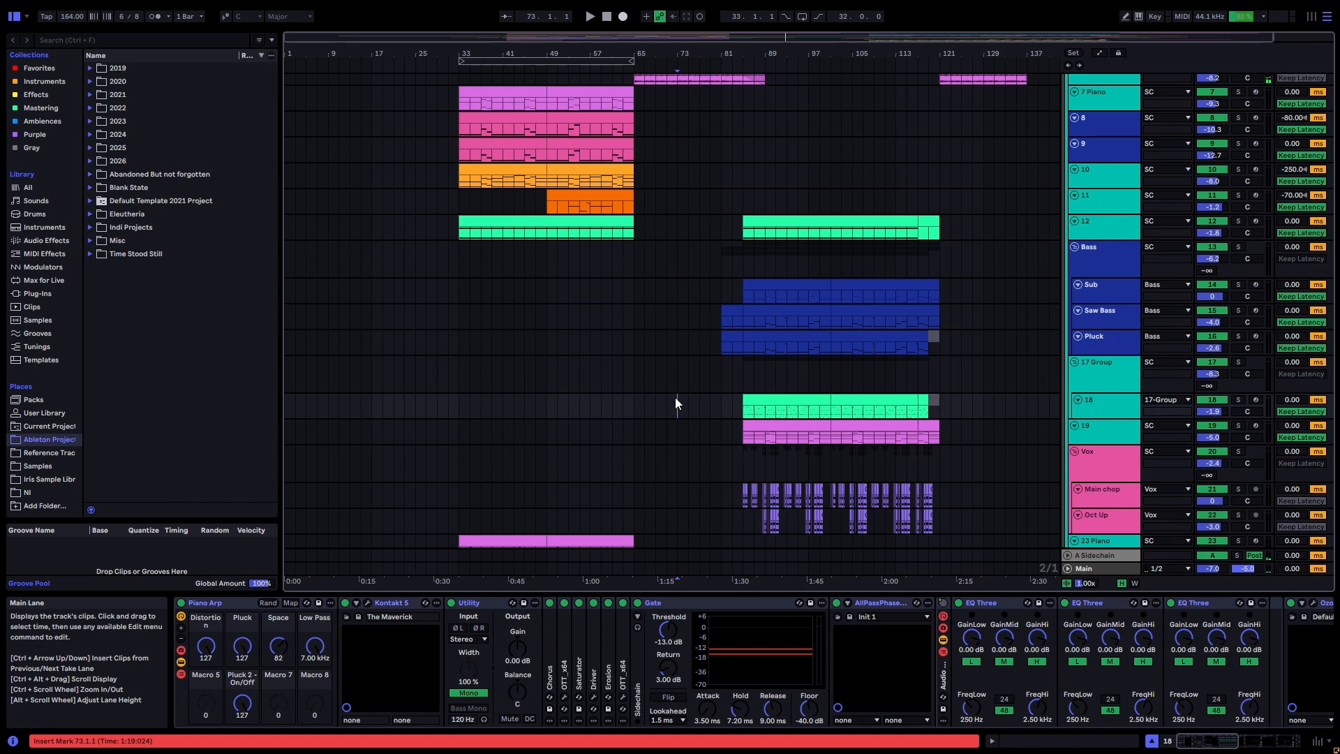
{"action": "scroll", "coordinate": [676, 398], "scroll_direction": "down", "scroll_amount": 7}
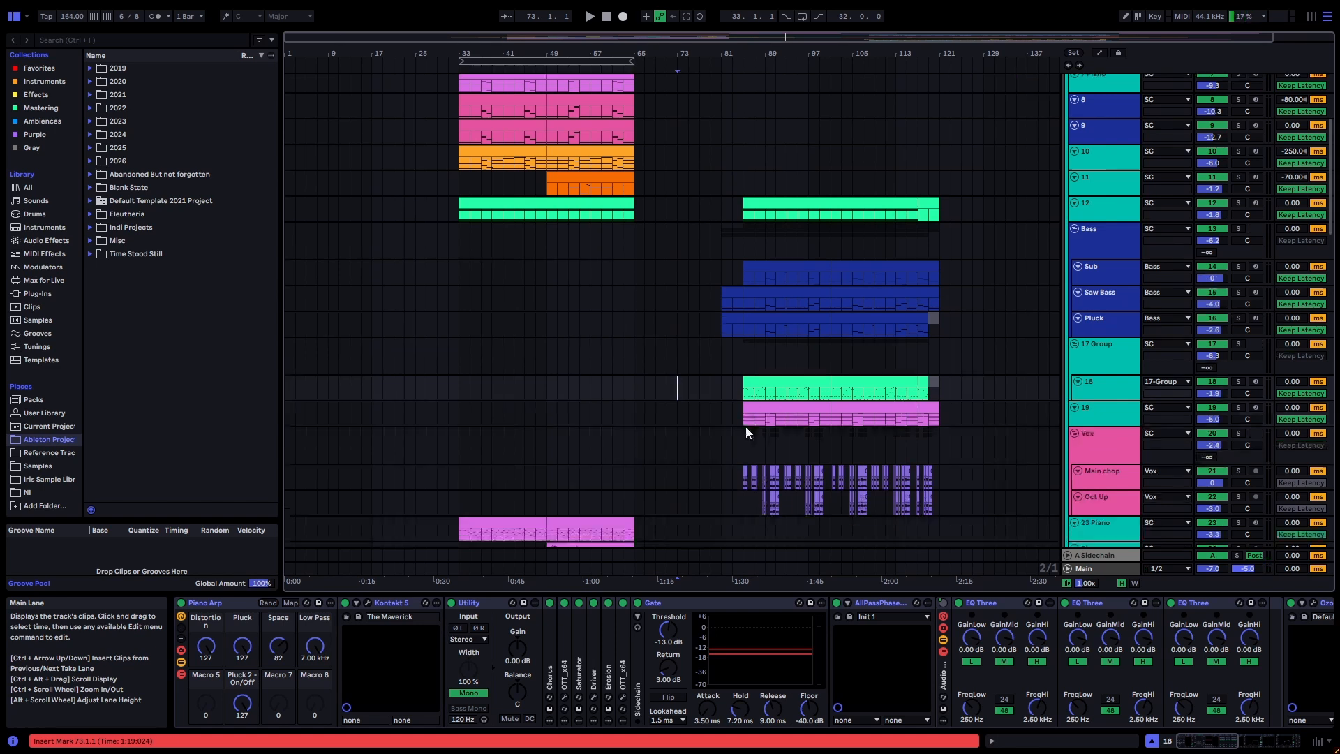
{"action": "scroll", "coordinate": [671, 412], "scroll_direction": "down", "scroll_amount": 14}
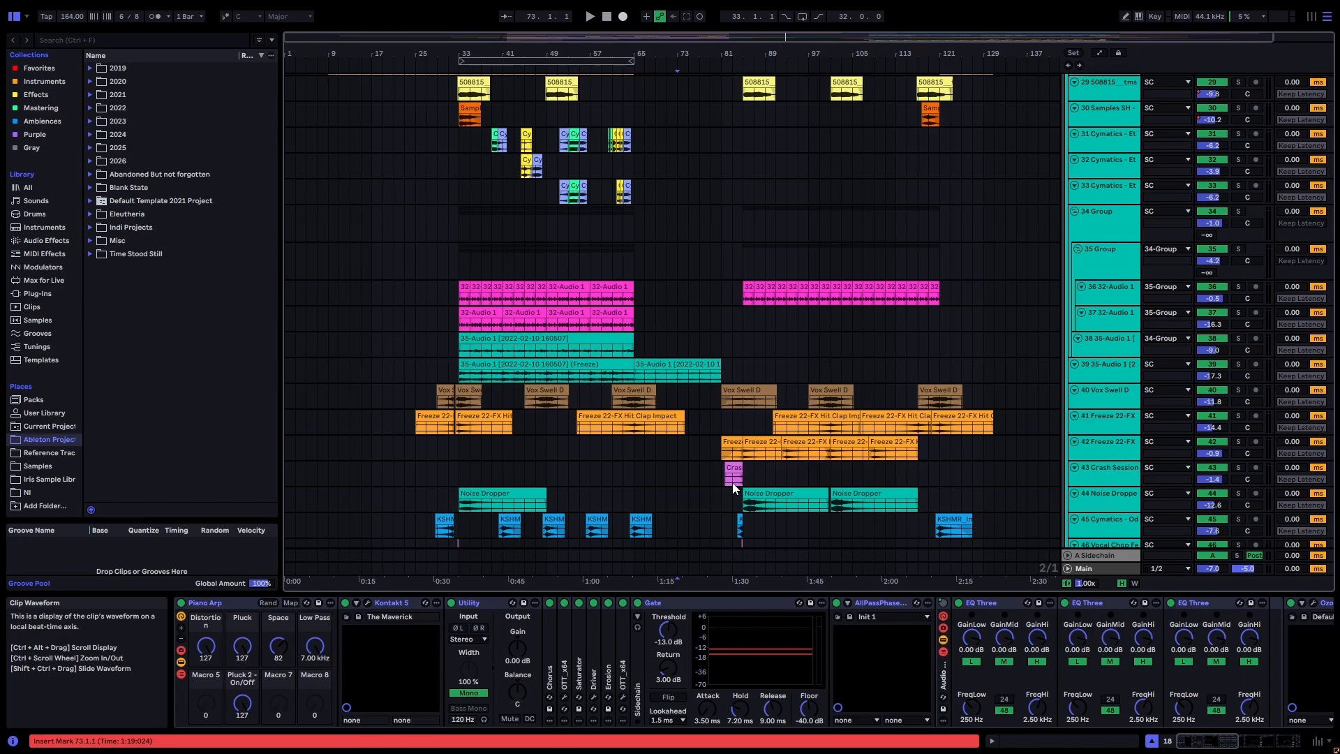
{"action": "scroll", "coordinate": [694, 465], "scroll_direction": "down", "scroll_amount": 16}
{"action": "scroll", "coordinate": [696, 458], "scroll_direction": "down", "scroll_amount": 7}
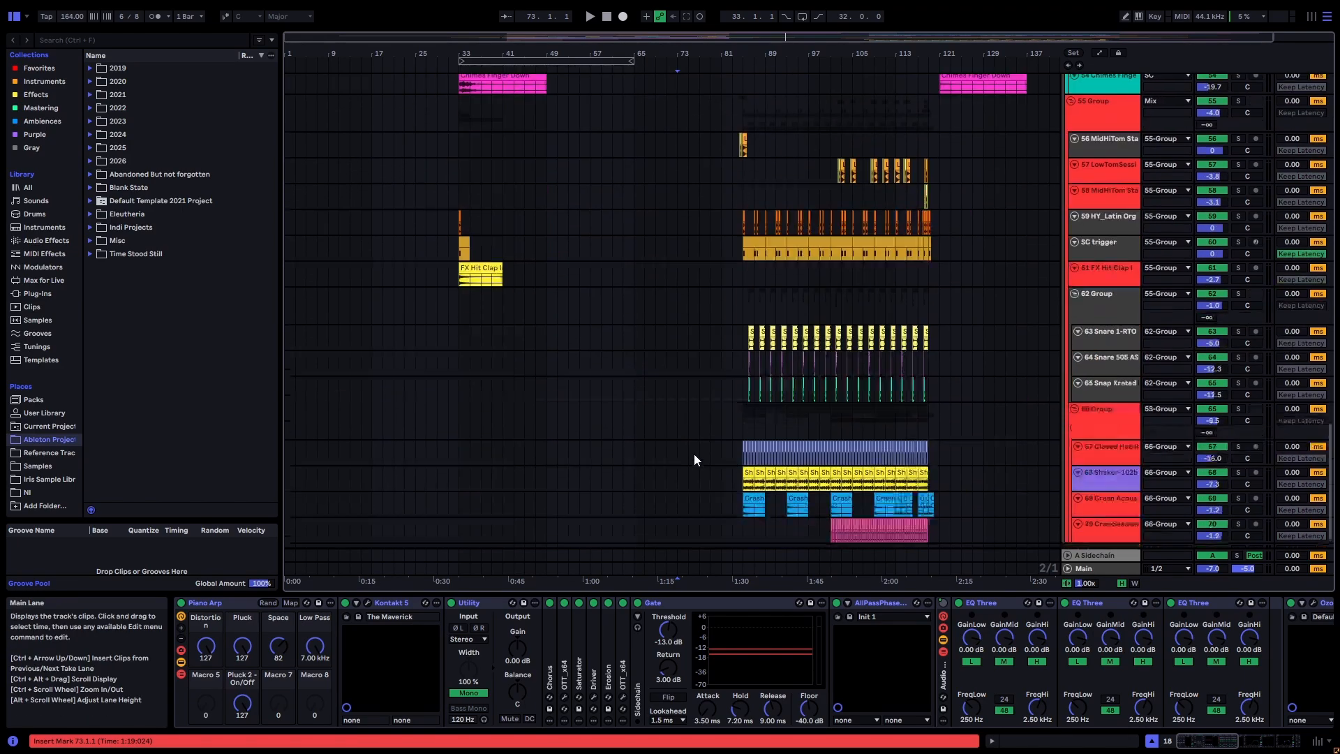
{"action": "scroll", "coordinate": [694, 454], "scroll_direction": "up", "scroll_amount": 6}
{"action": "left_click_drag", "start_coordinate": [1330, 449], "coordinate": [1312, 257]}
{"action": "left_click", "coordinate": [657, 300]}
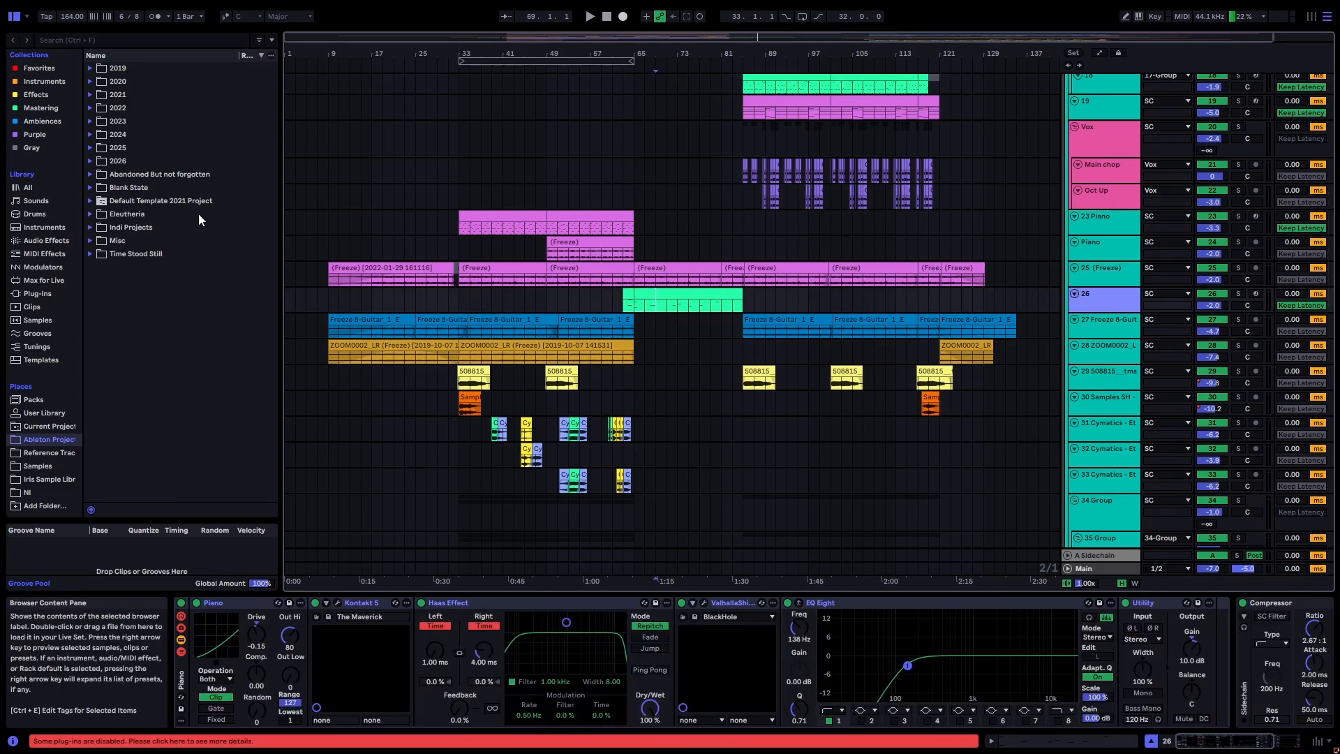
{"action": "scroll", "coordinate": [704, 437], "scroll_direction": "up", "scroll_amount": 10}
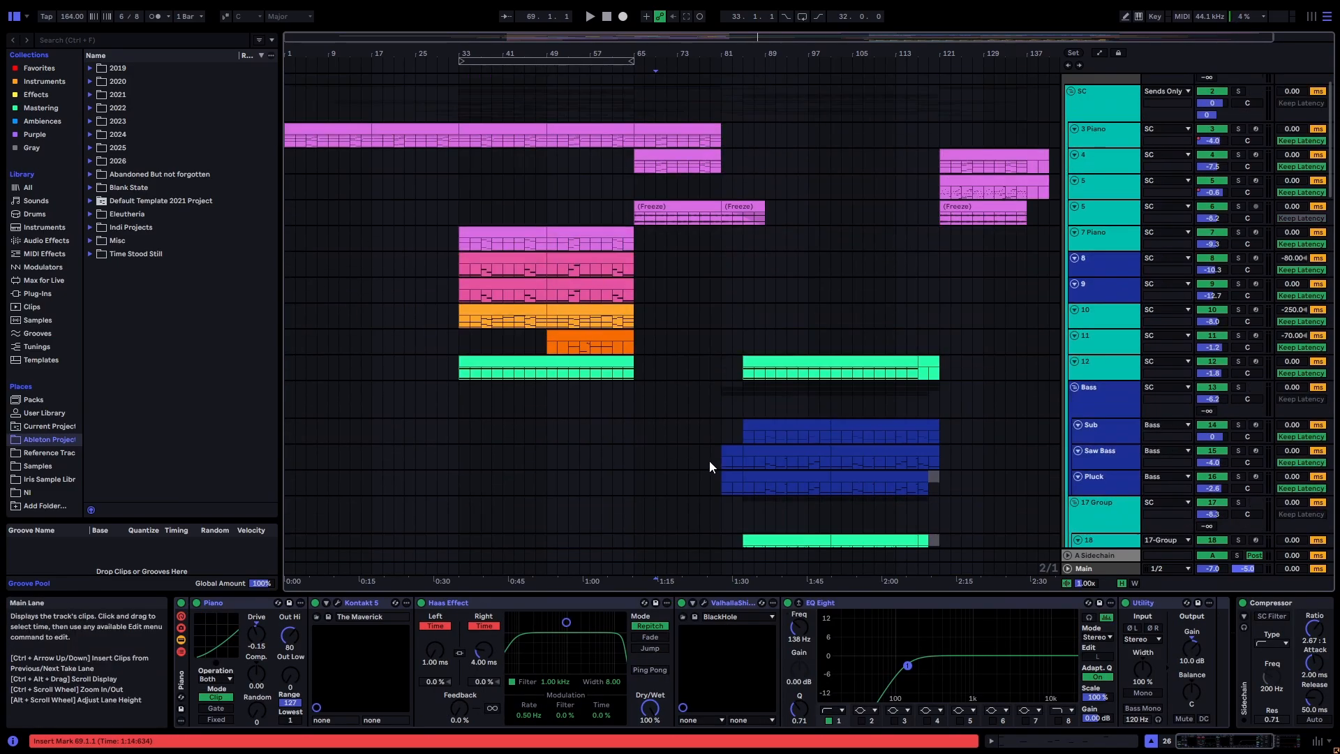
Step: Highlight the frozen clip at bar 65 on track 6 and the passages from bar 65 to 83 on the 3 Piano track and track 4
{"action": "left_click", "coordinate": [664, 238]}
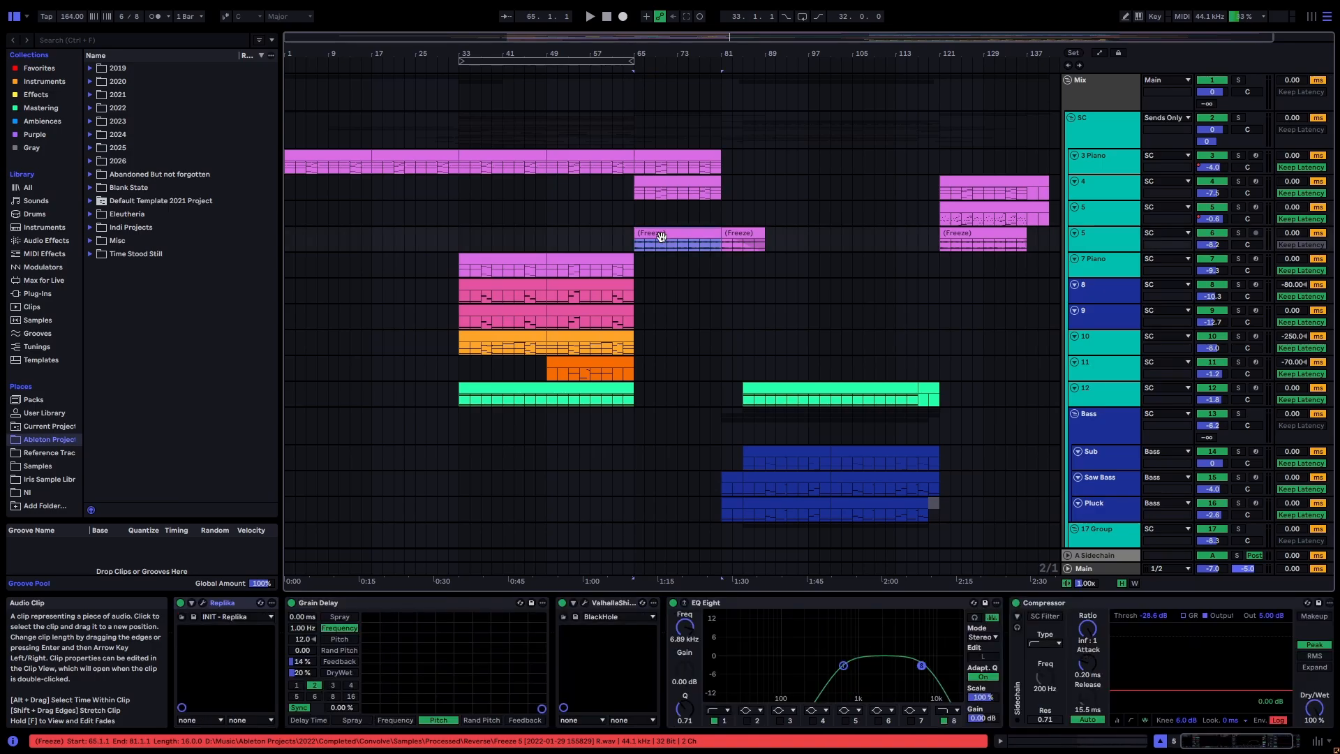
{"action": "left_click_drag", "start_coordinate": [627, 125], "coordinate": [634, 165]}
{"action": "left_click", "coordinate": [731, 129]}
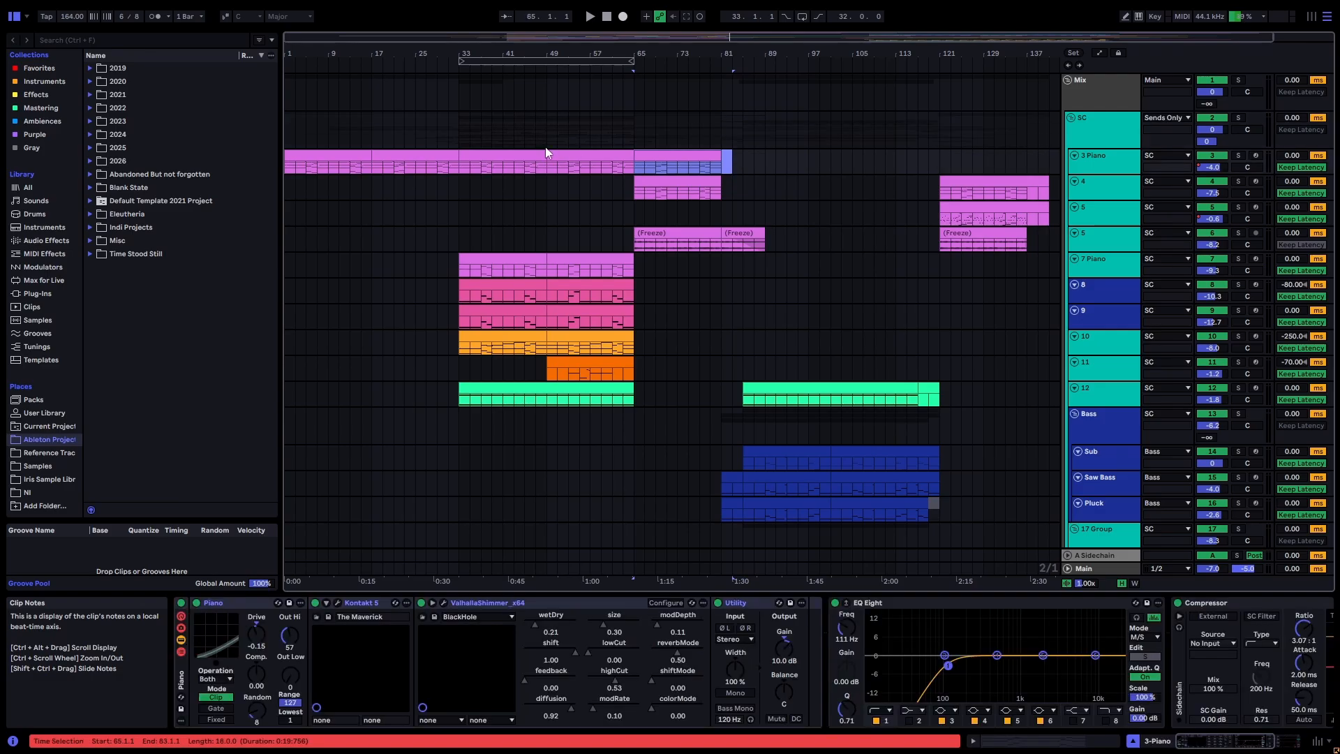
{"action": "left_click_drag", "start_coordinate": [372, 165], "coordinate": [470, 167]}
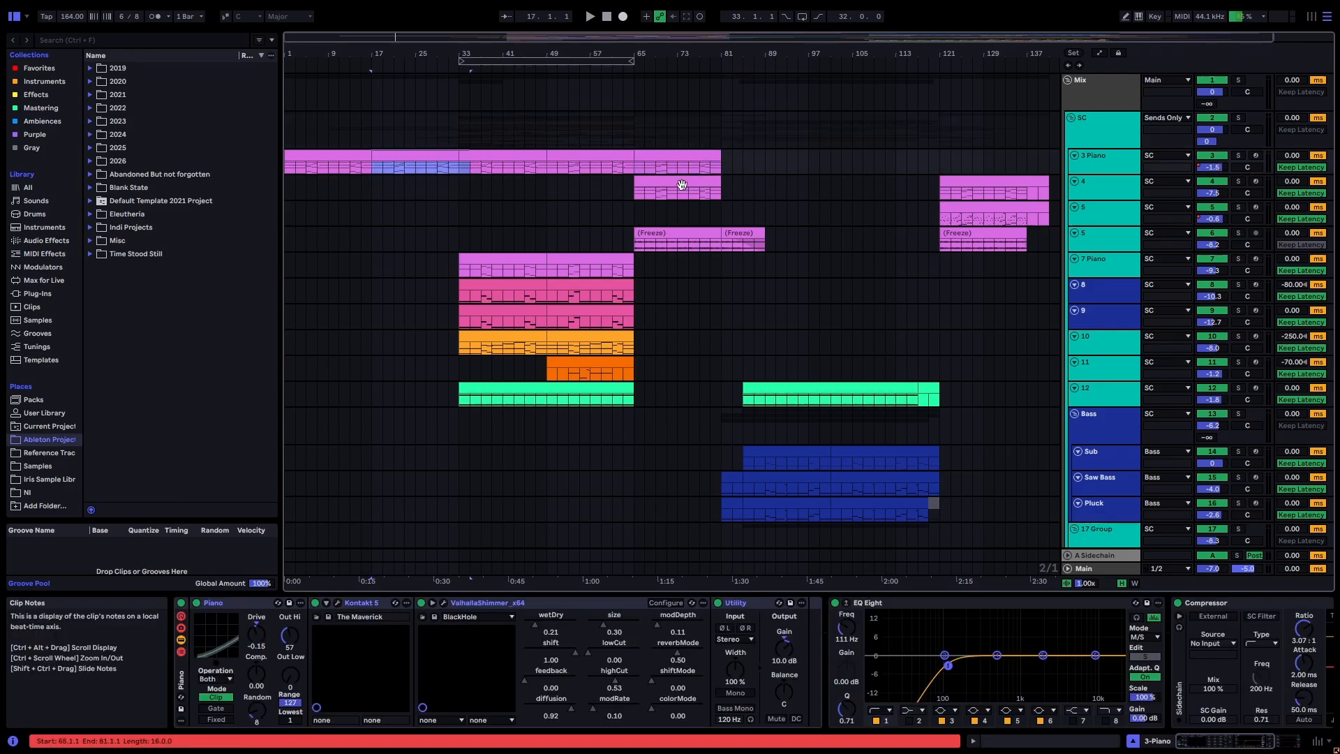
{"action": "left_click", "coordinate": [754, 182]}
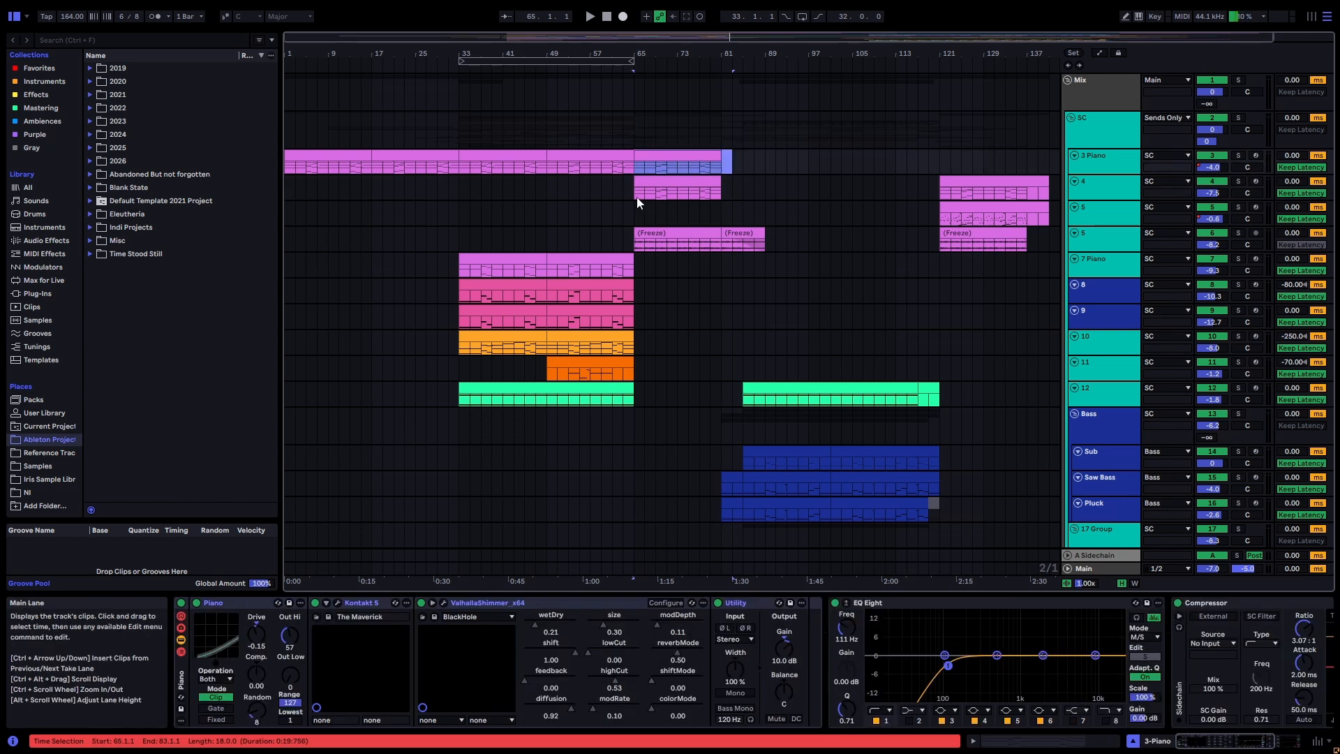
{"action": "left_click_drag", "start_coordinate": [635, 194], "coordinate": [733, 197]}
Step: Highlight bars 63 to 85 on track 26 and place the insert marker at bar 65
{"action": "scroll", "coordinate": [733, 294], "scroll_direction": "down", "scroll_amount": 4}
{"action": "scroll", "coordinate": [706, 445], "scroll_direction": "down", "scroll_amount": 3}
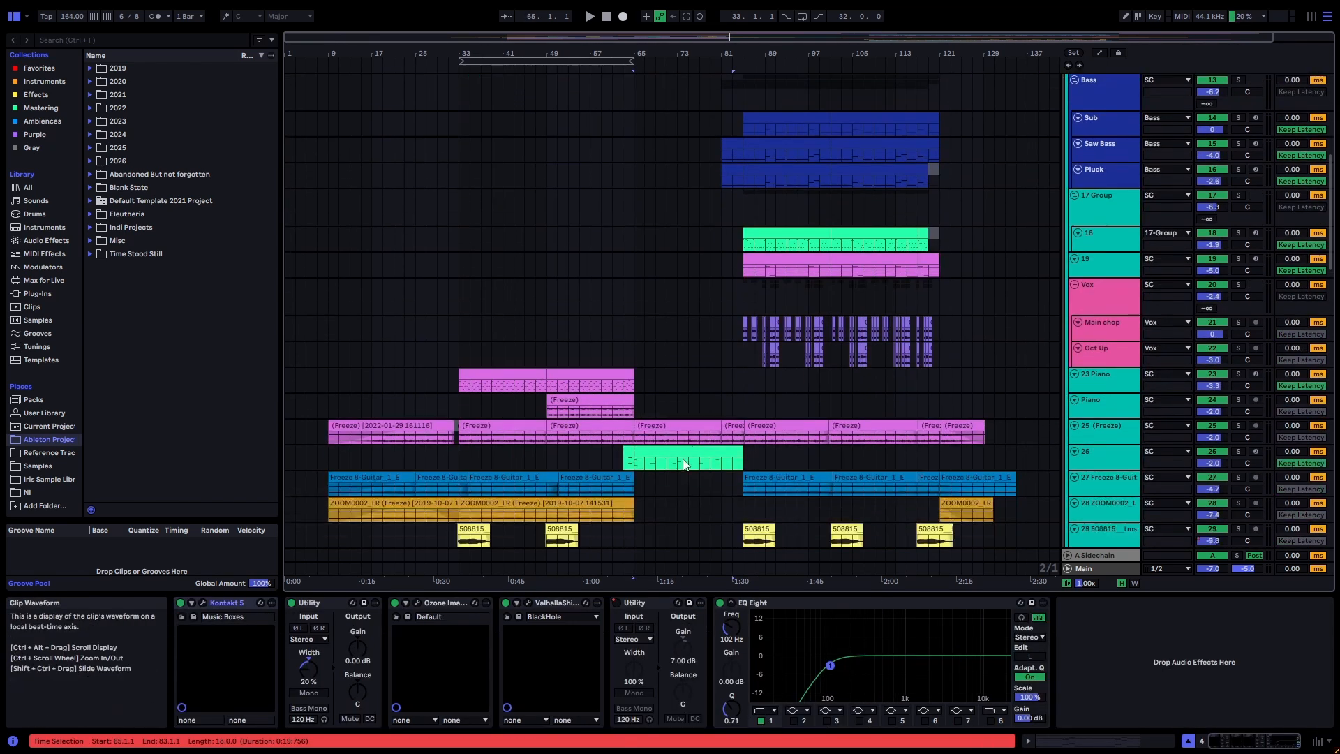
{"action": "left_click_drag", "start_coordinate": [621, 423], "coordinate": [744, 424]}
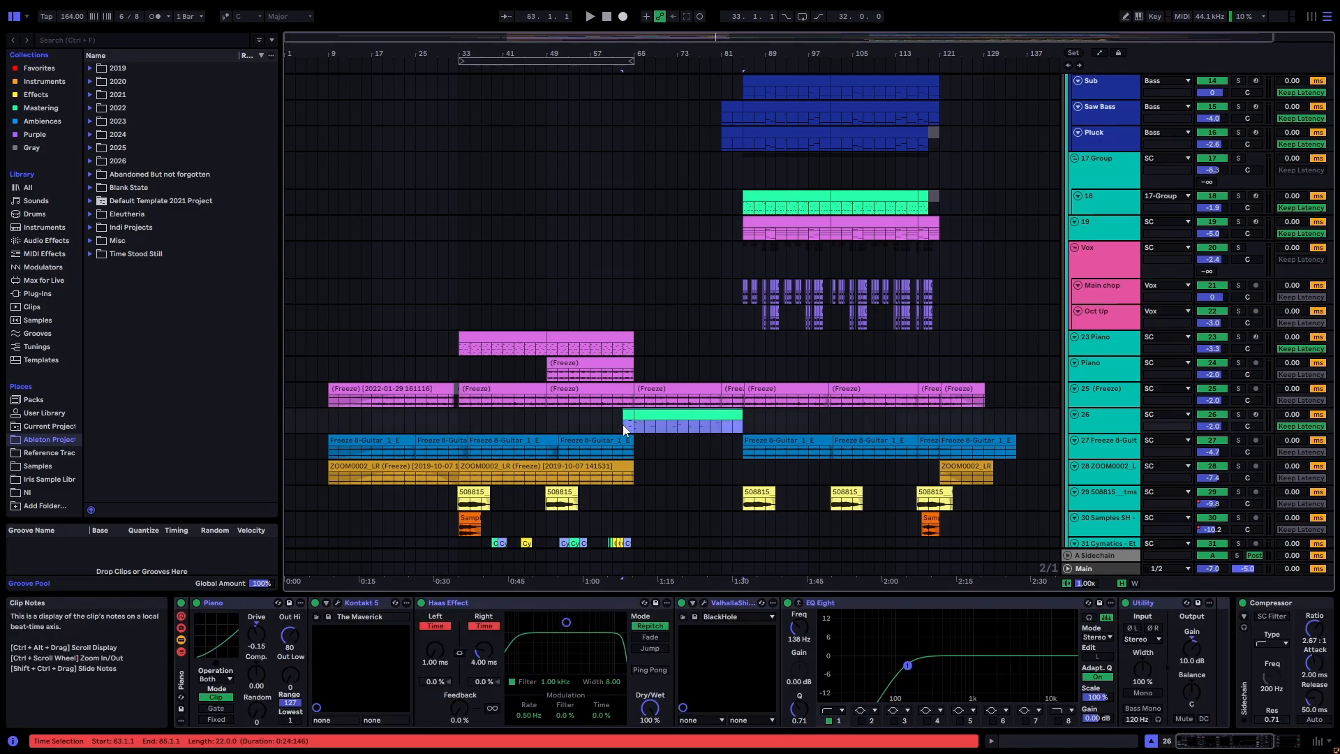
{"action": "left_click", "coordinate": [666, 416]}
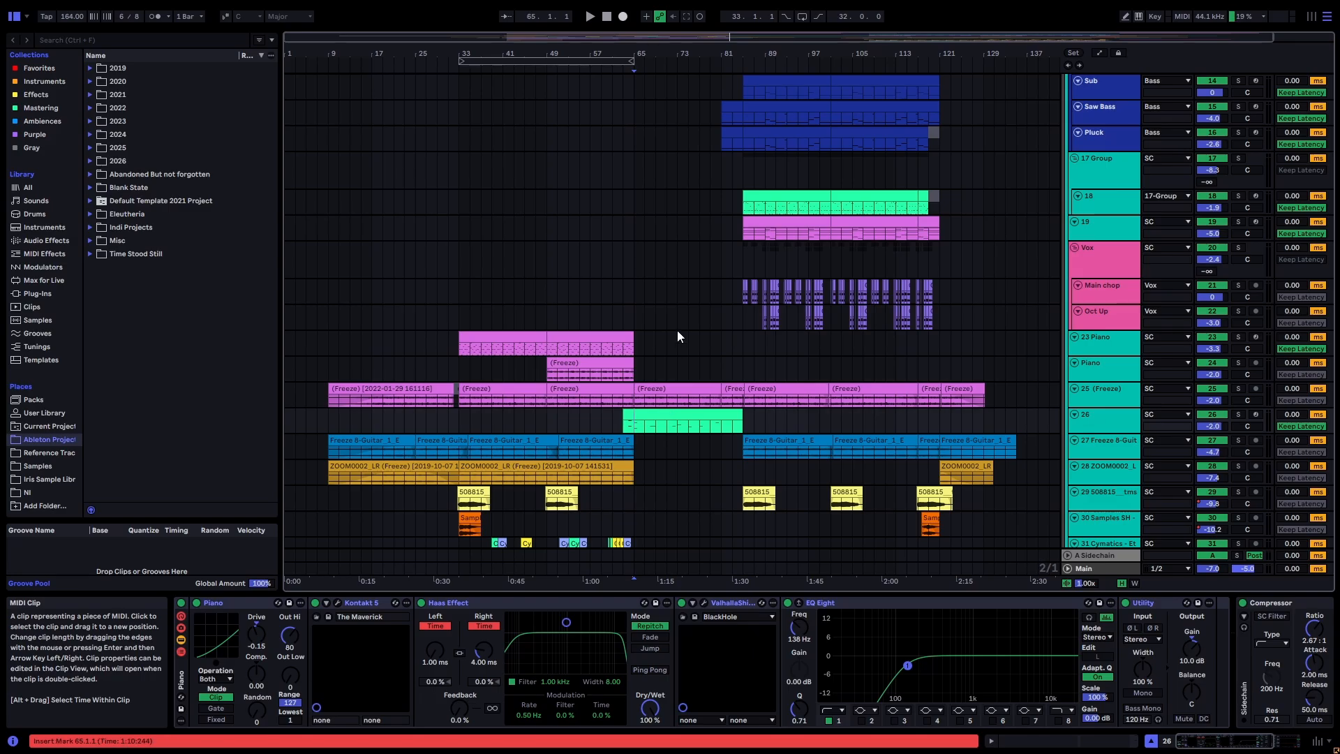
Step: Audition the bar 65 clips on the 3 Piano track and on track 4, with track 4 soloed
{"action": "scroll", "coordinate": [673, 325], "scroll_direction": "up", "scroll_amount": 7}
{"action": "left_click", "coordinate": [656, 161]}
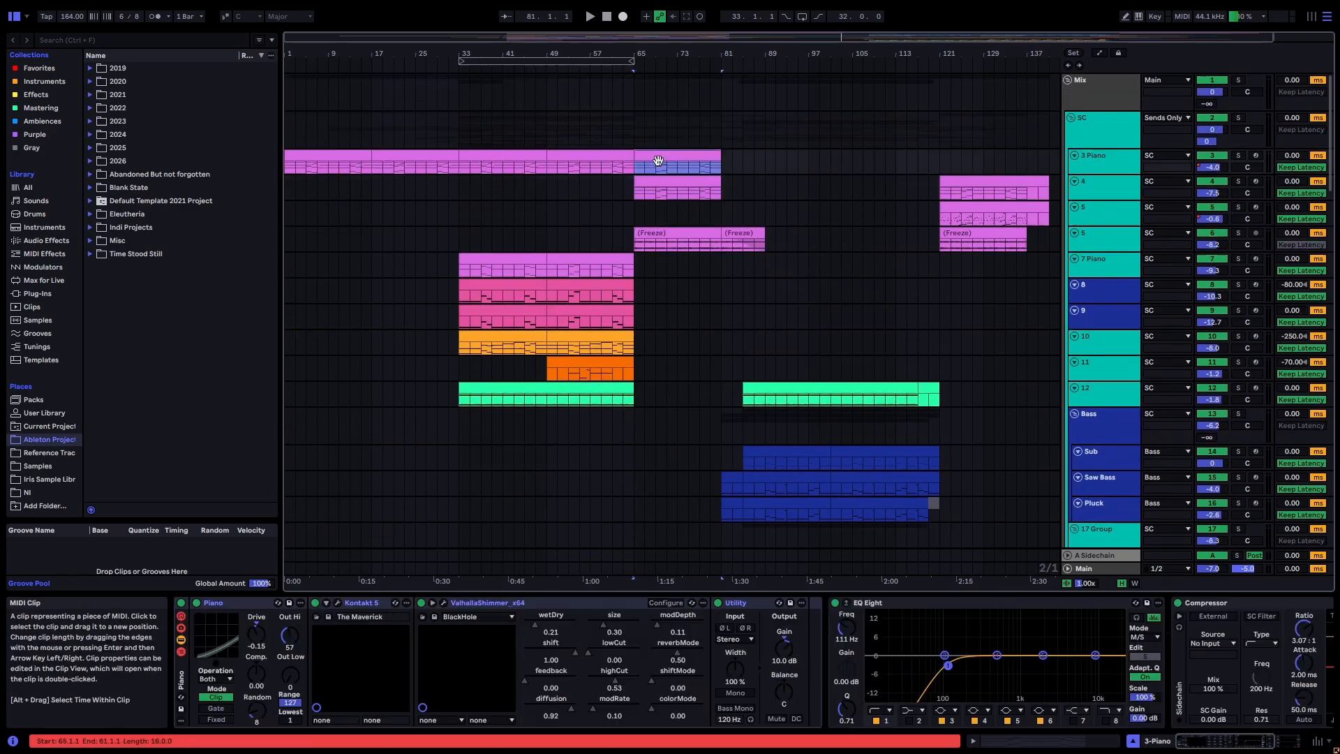
{"action": "key", "text": "space"}
{"action": "left_click", "coordinate": [653, 197]}
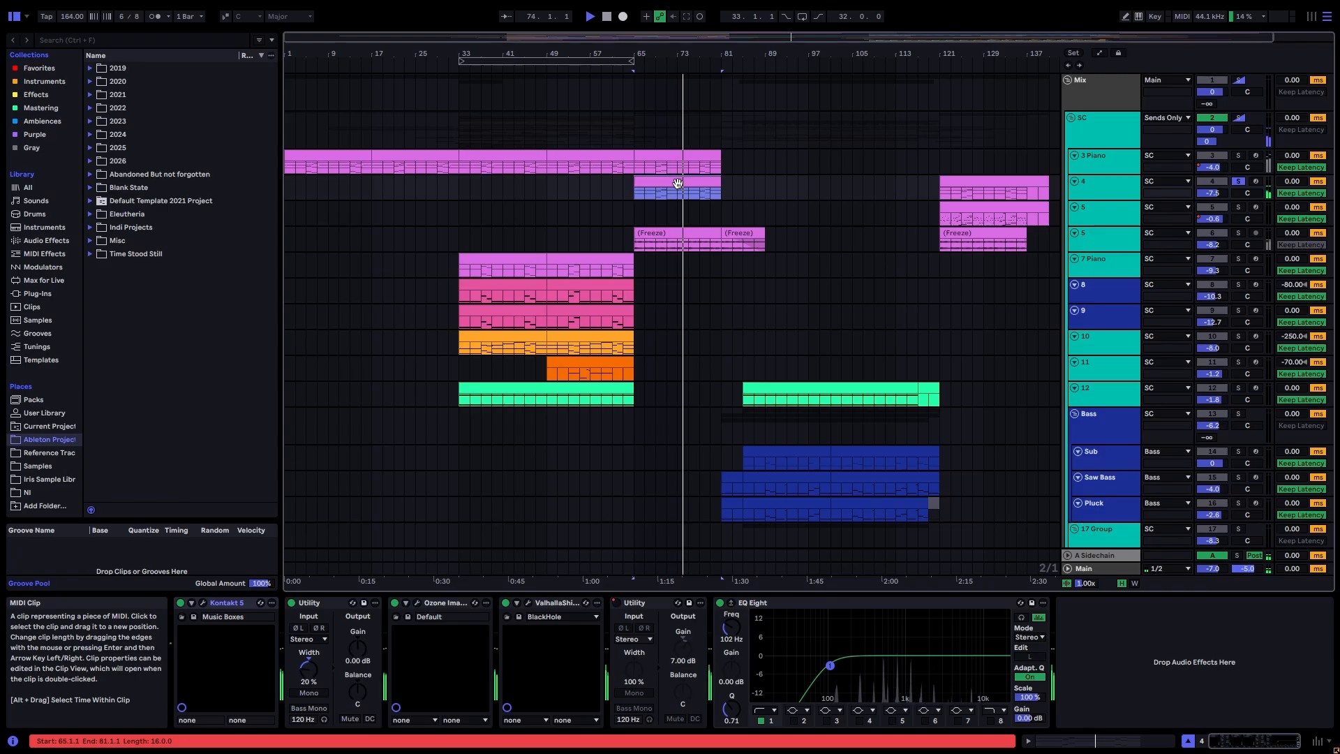
{"action": "key", "text": "space"}
{"action": "scroll", "coordinate": [960, 233], "scroll_direction": "down", "scroll_amount": 3}
{"action": "scroll", "coordinate": [960, 233], "scroll_direction": "up", "scroll_amount": 3}
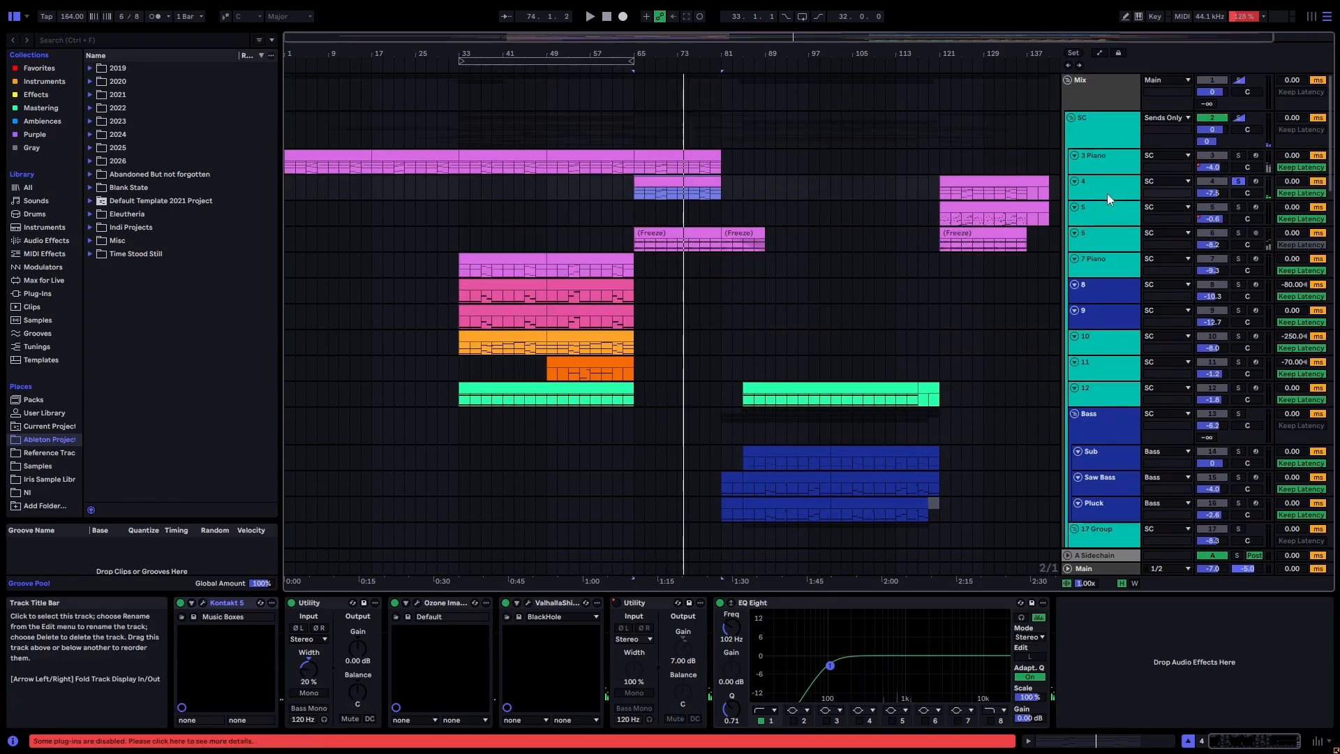
Step: Solo track 6 and play its frozen clip from bar 65
{"action": "left_click", "coordinate": [706, 232]}
{"action": "key", "text": "space"}
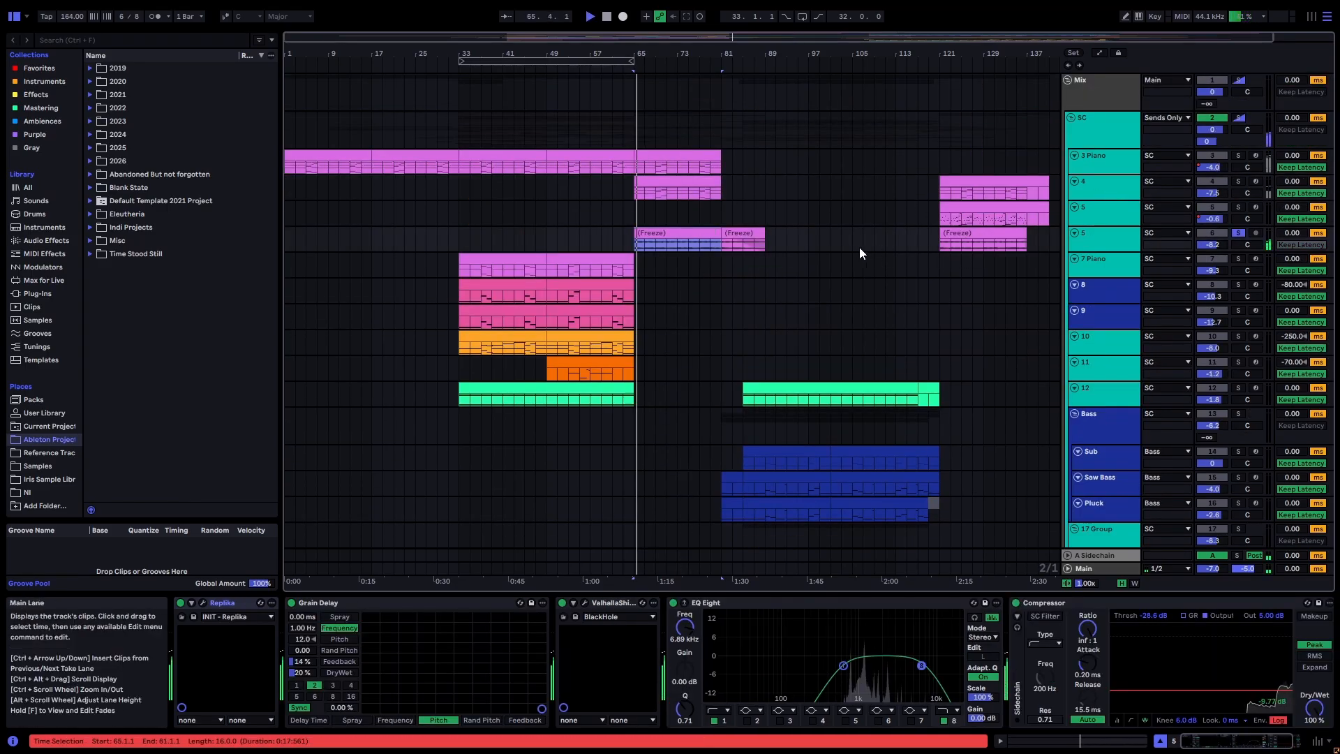
{"action": "scroll", "coordinate": [848, 247], "scroll_direction": "down", "scroll_amount": 1}
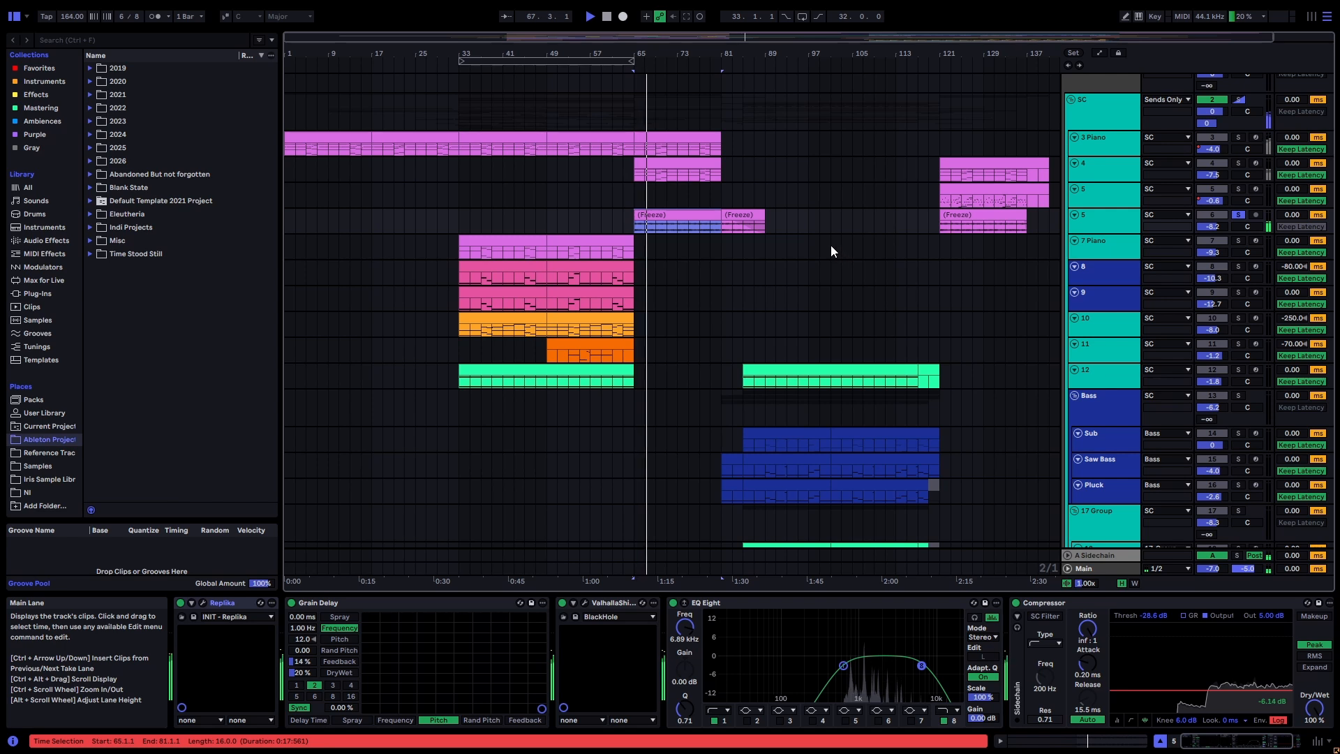
Step: Audition the clip on track 26 alongside the frozen layer above it, stopping with the insert marker at bar 75
{"action": "scroll", "coordinate": [831, 245], "scroll_direction": "down", "scroll_amount": 3}
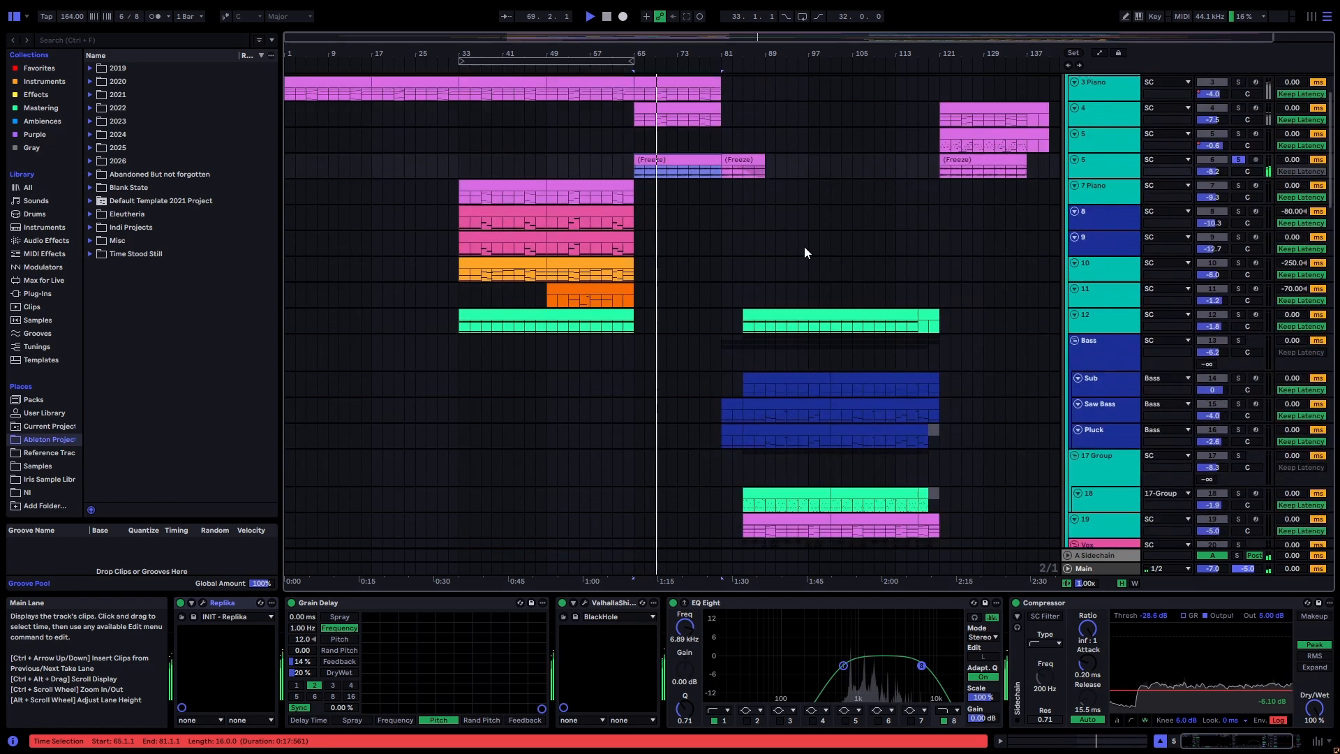
{"action": "scroll", "coordinate": [802, 251], "scroll_direction": "down", "scroll_amount": 15}
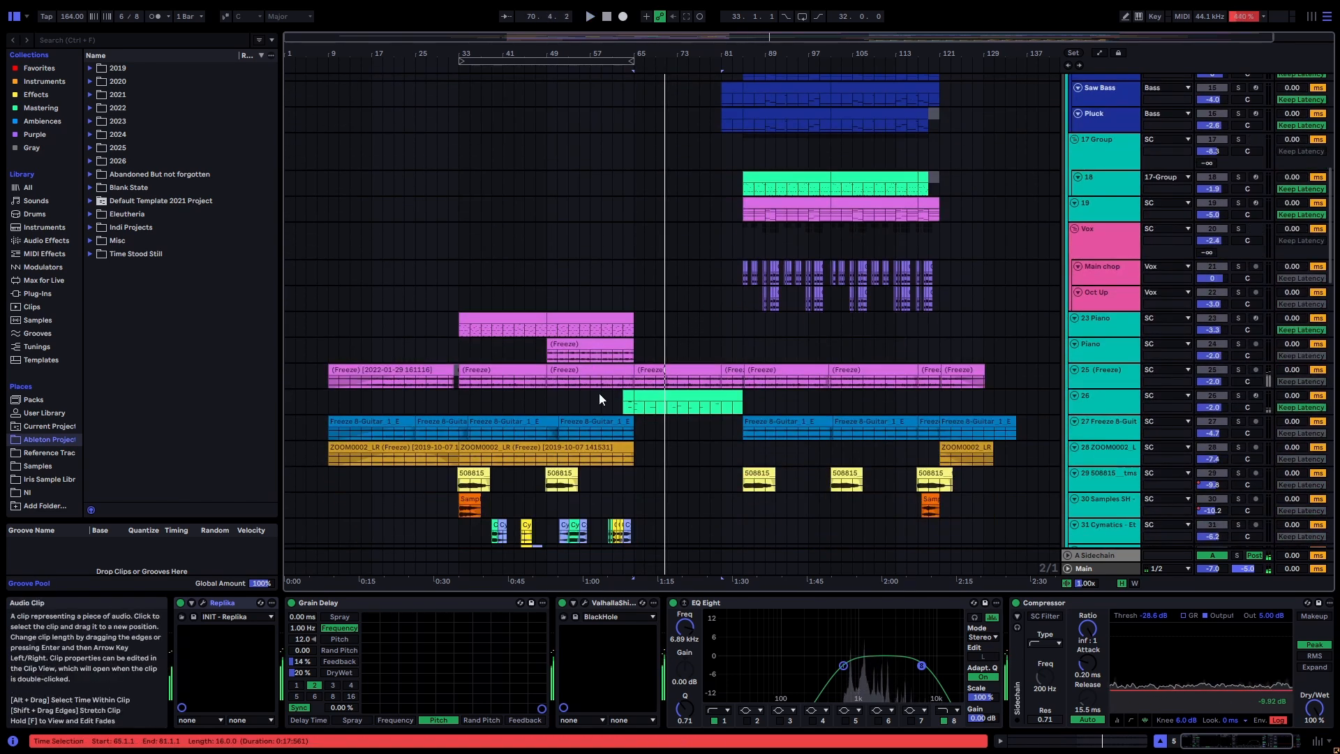
{"action": "scroll", "coordinate": [670, 335], "scroll_direction": "down", "scroll_amount": 4}
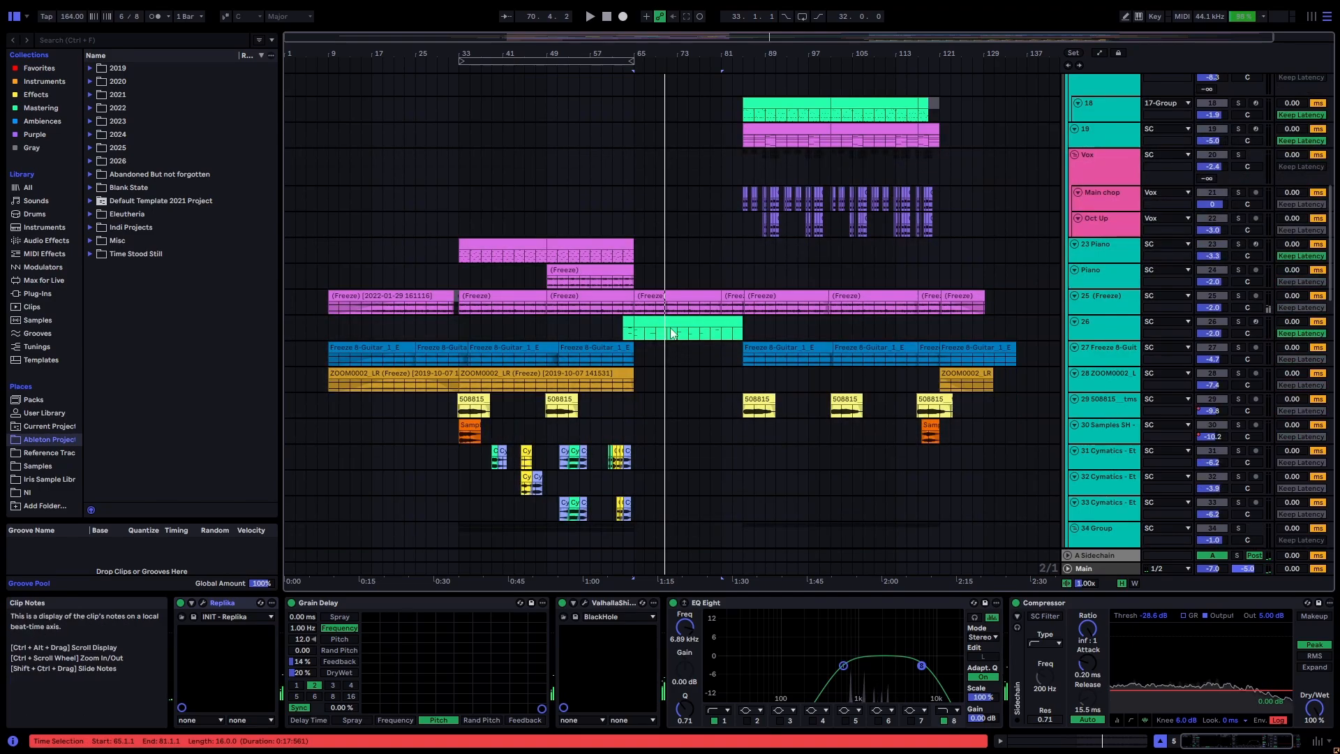
{"action": "left_click", "coordinate": [672, 332]}
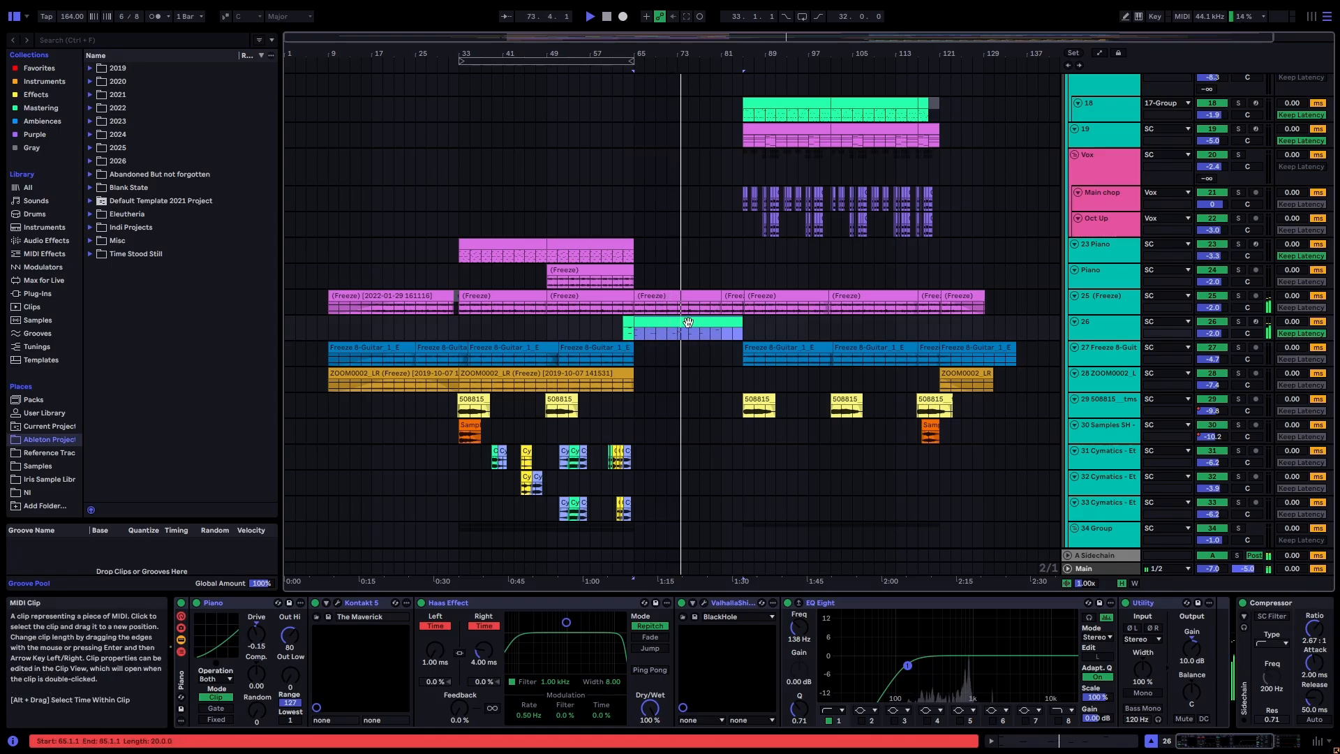
{"action": "scroll", "coordinate": [705, 357], "scroll_direction": "down", "scroll_amount": 3}
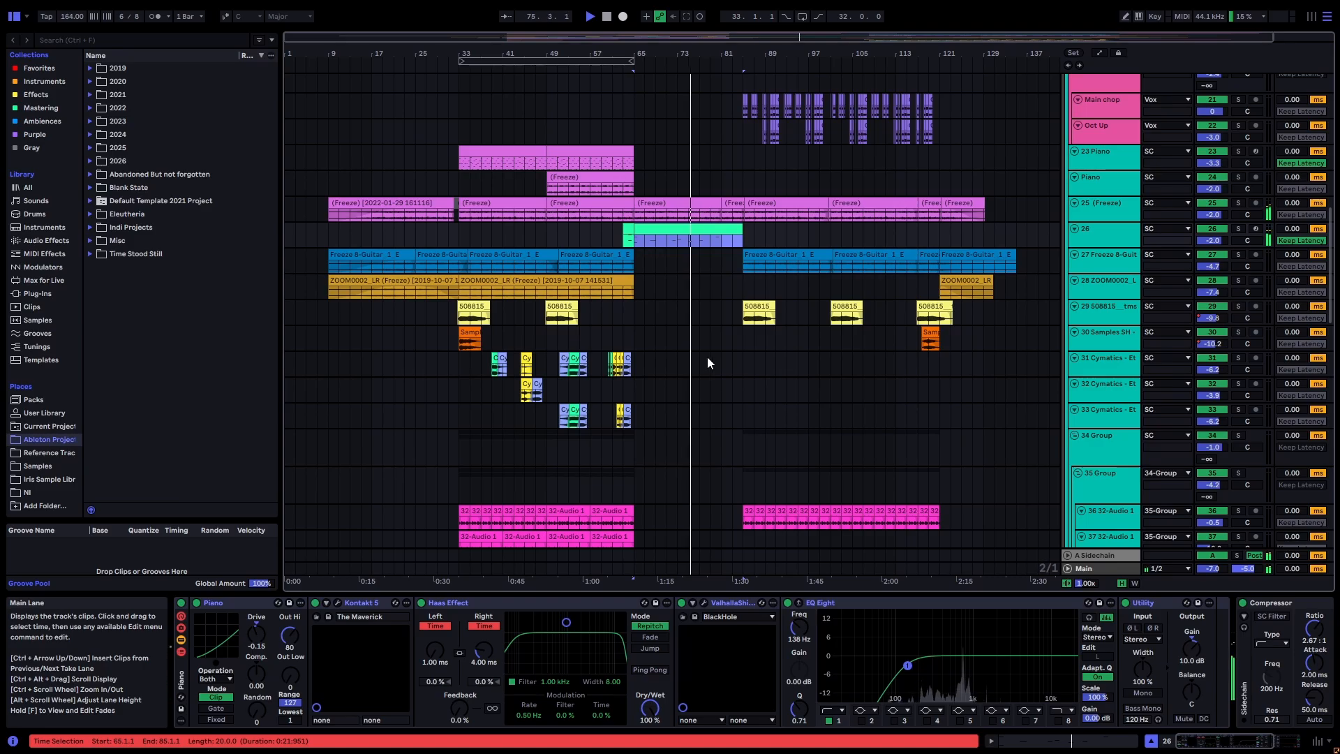
{"action": "left_click", "coordinate": [690, 283]}
{"action": "key", "text": "space"}
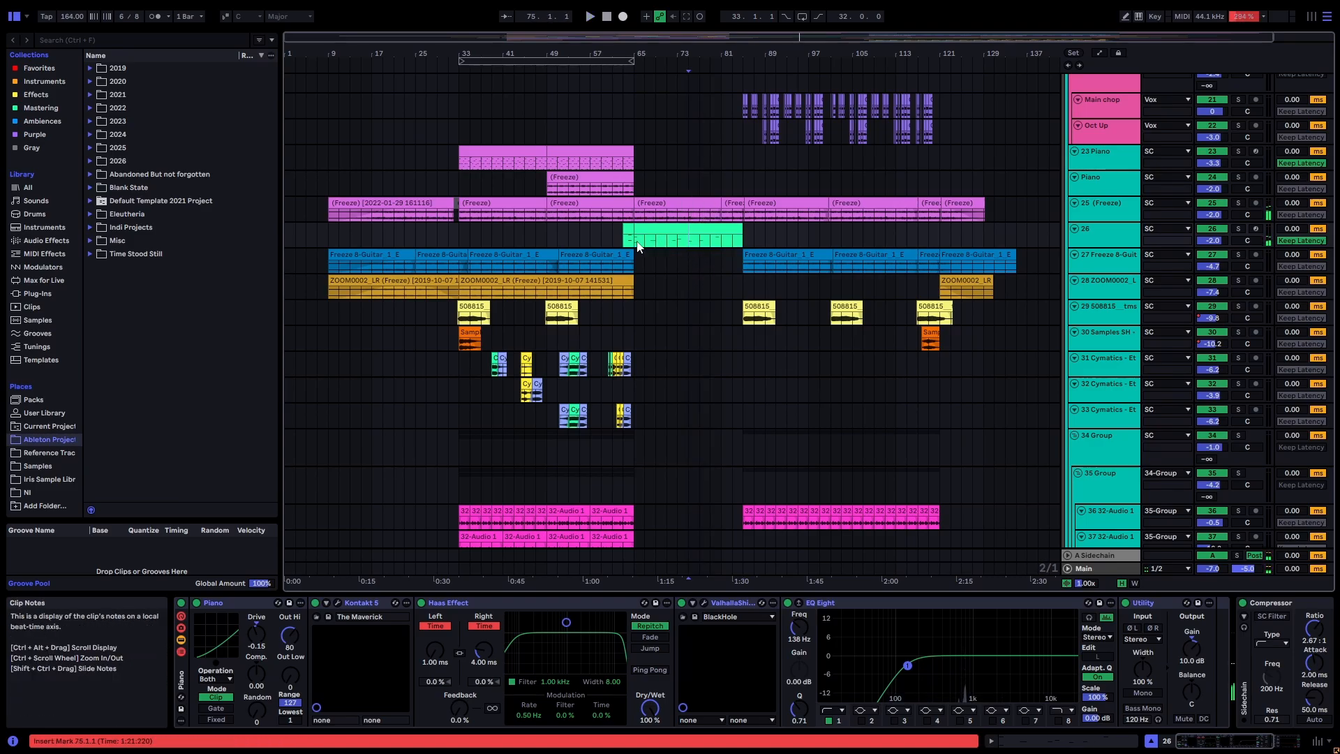
Step: Highlight bars 65 to 81 on track 26 and open its clip in an enlarged note editor
{"action": "left_click_drag", "start_coordinate": [638, 246], "coordinate": [740, 243]}
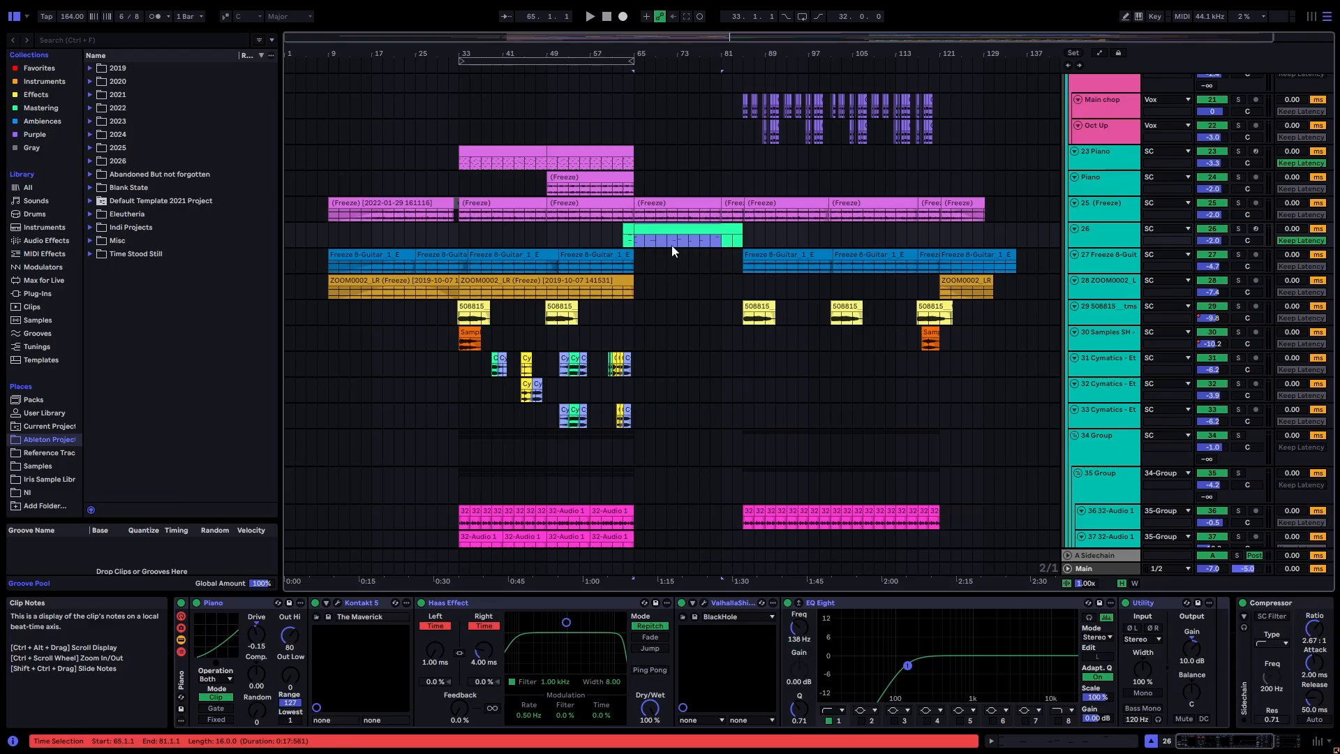
{"action": "double_click", "coordinate": [651, 237]}
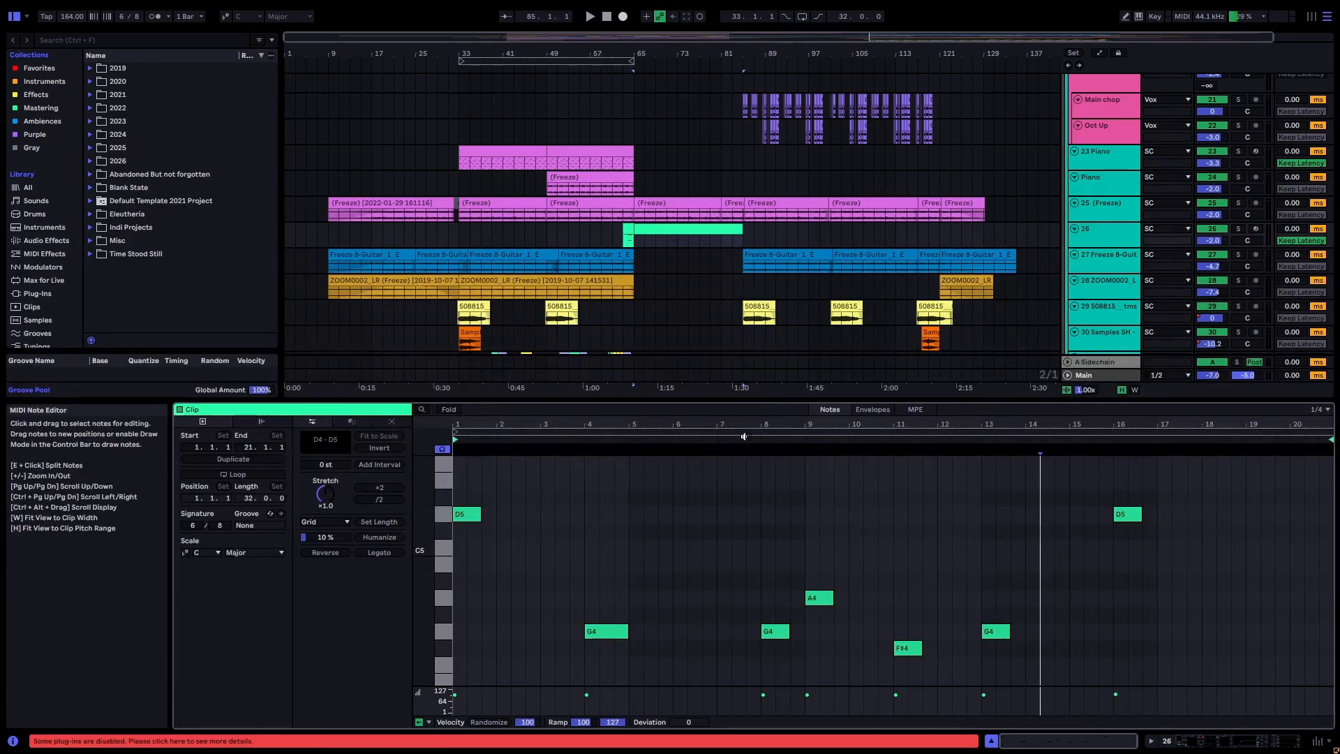
{"action": "left_click_drag", "start_coordinate": [739, 389], "coordinate": [739, 221]}
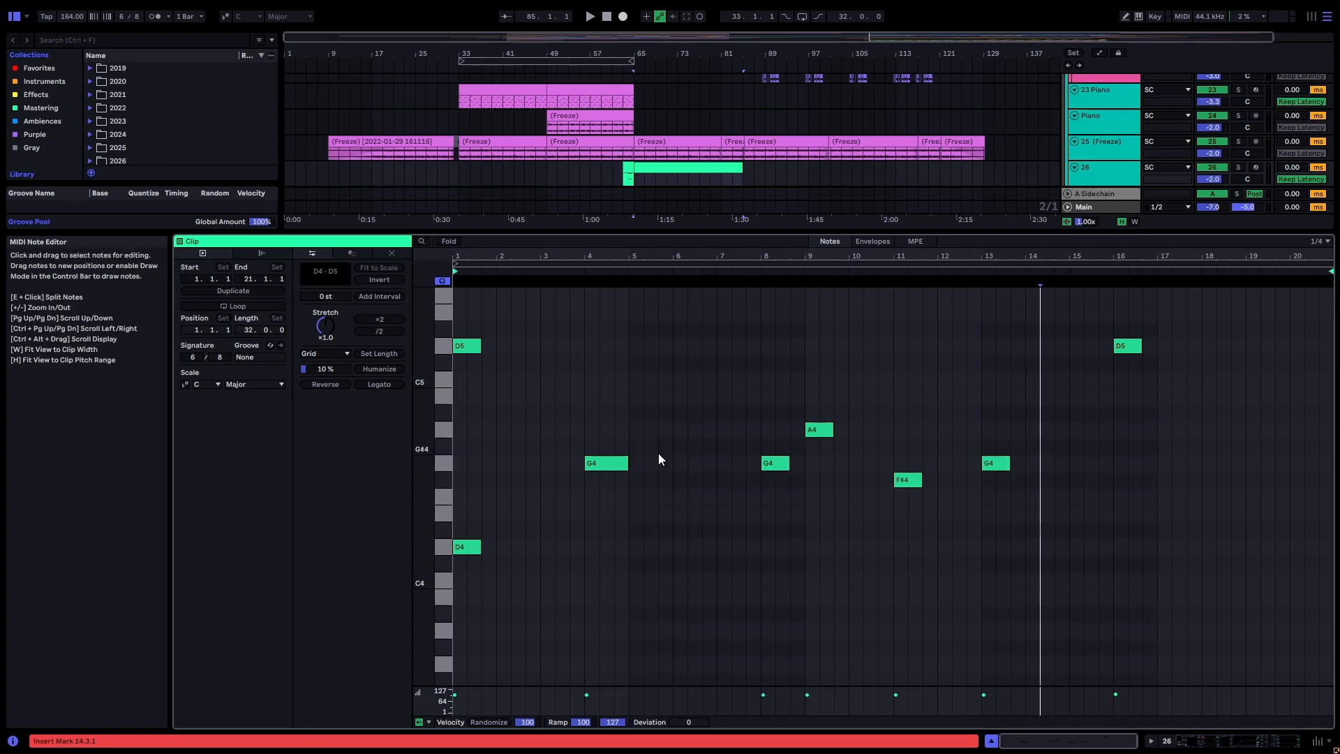
Step: Highlight the G4, A4 and F#4 melody notes between bars 4 and 14 in groups, then close the note editor
{"action": "left_click_drag", "start_coordinate": [580, 424], "coordinate": [1035, 496]}
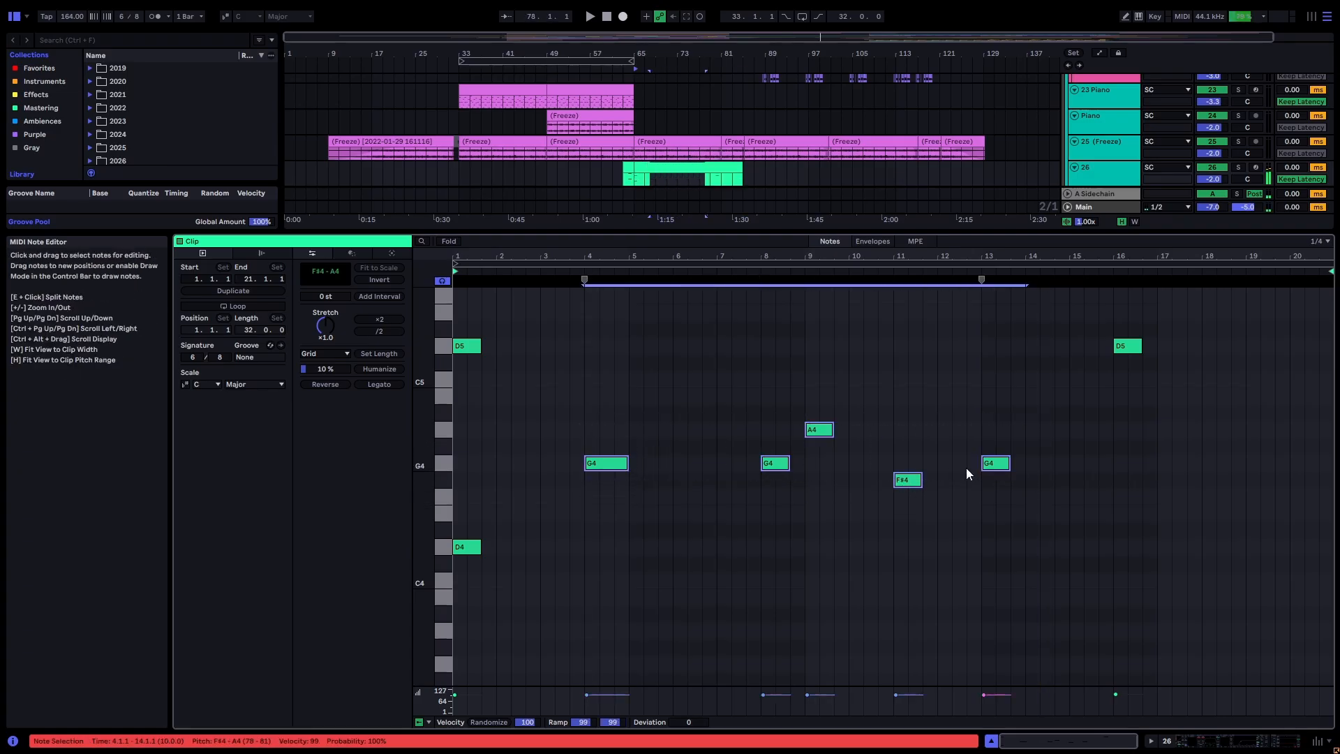
{"action": "left_click_drag", "start_coordinate": [559, 447], "coordinate": [805, 474]}
{"action": "left_click_drag", "start_coordinate": [764, 396], "coordinate": [919, 488]}
{"action": "left_click_drag", "start_coordinate": [949, 438], "coordinate": [1021, 463]}
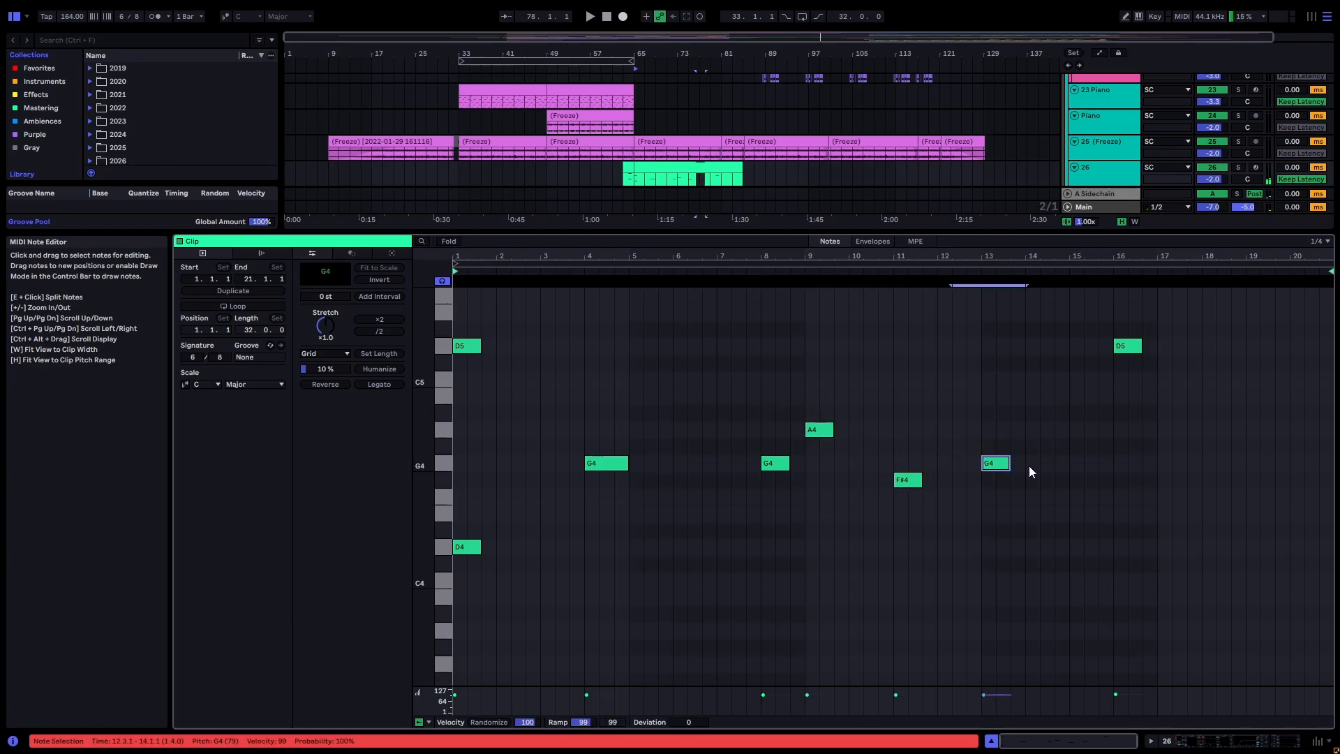
{"action": "key", "text": "shift+Tab"}
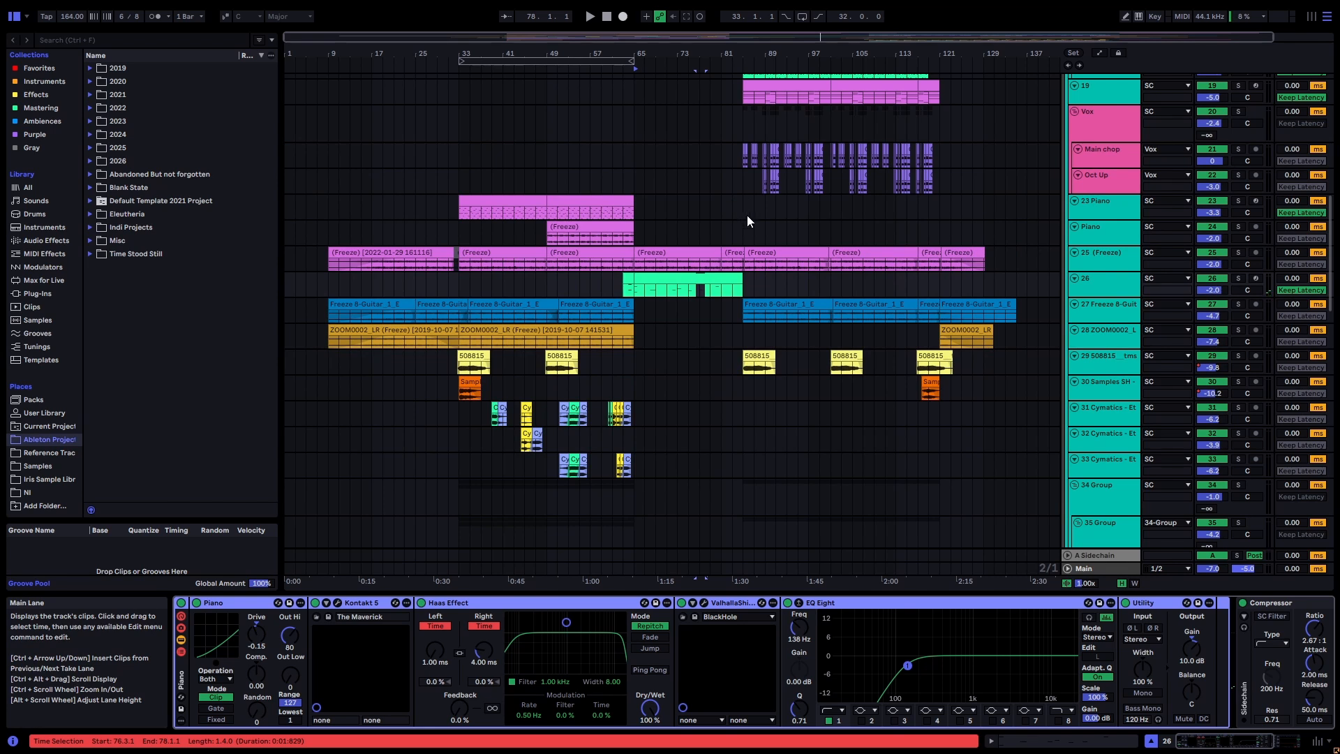
Step: Highlight bars 85 to 139 across the Vox group tracks and survey the layers down to the drum groups
{"action": "scroll", "coordinate": [751, 224], "scroll_direction": "up", "scroll_amount": 4}
{"action": "left_click_drag", "start_coordinate": [744, 208], "coordinate": [1027, 209]}
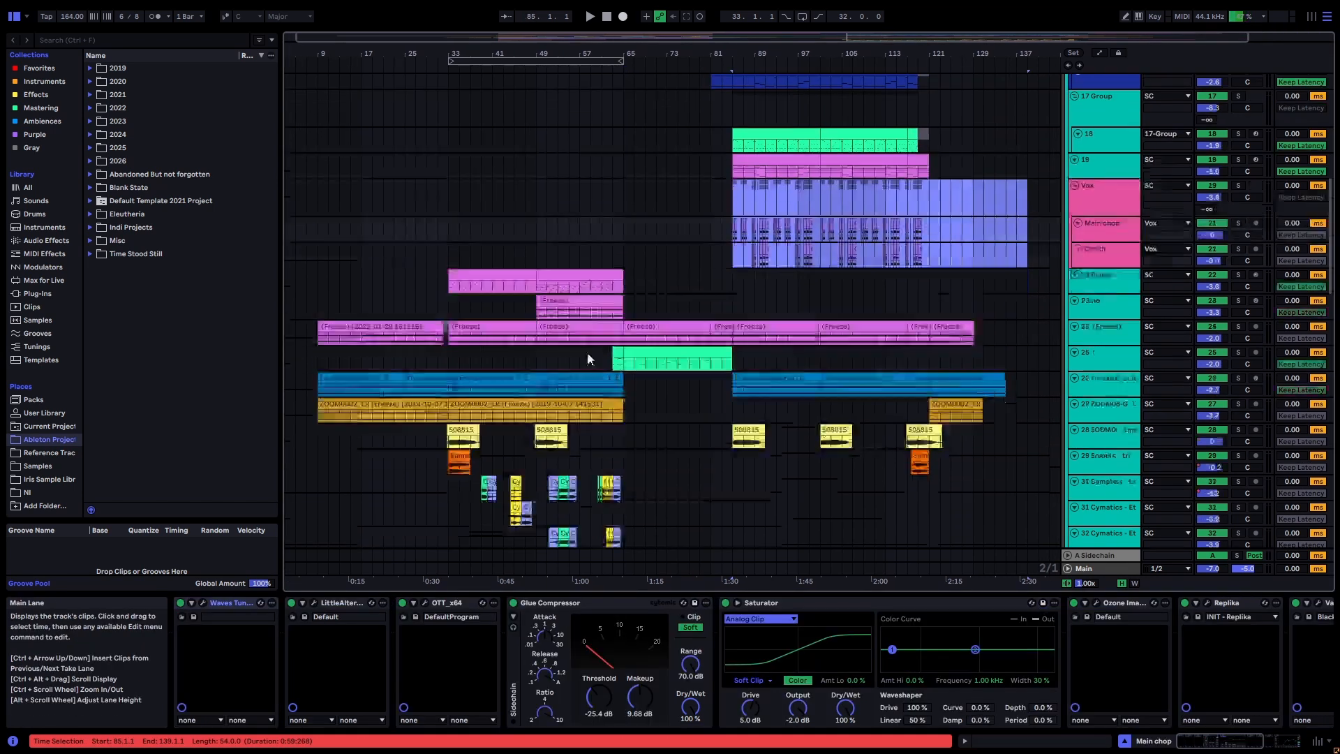
{"action": "scroll", "coordinate": [588, 354], "scroll_direction": "down", "scroll_amount": 15}
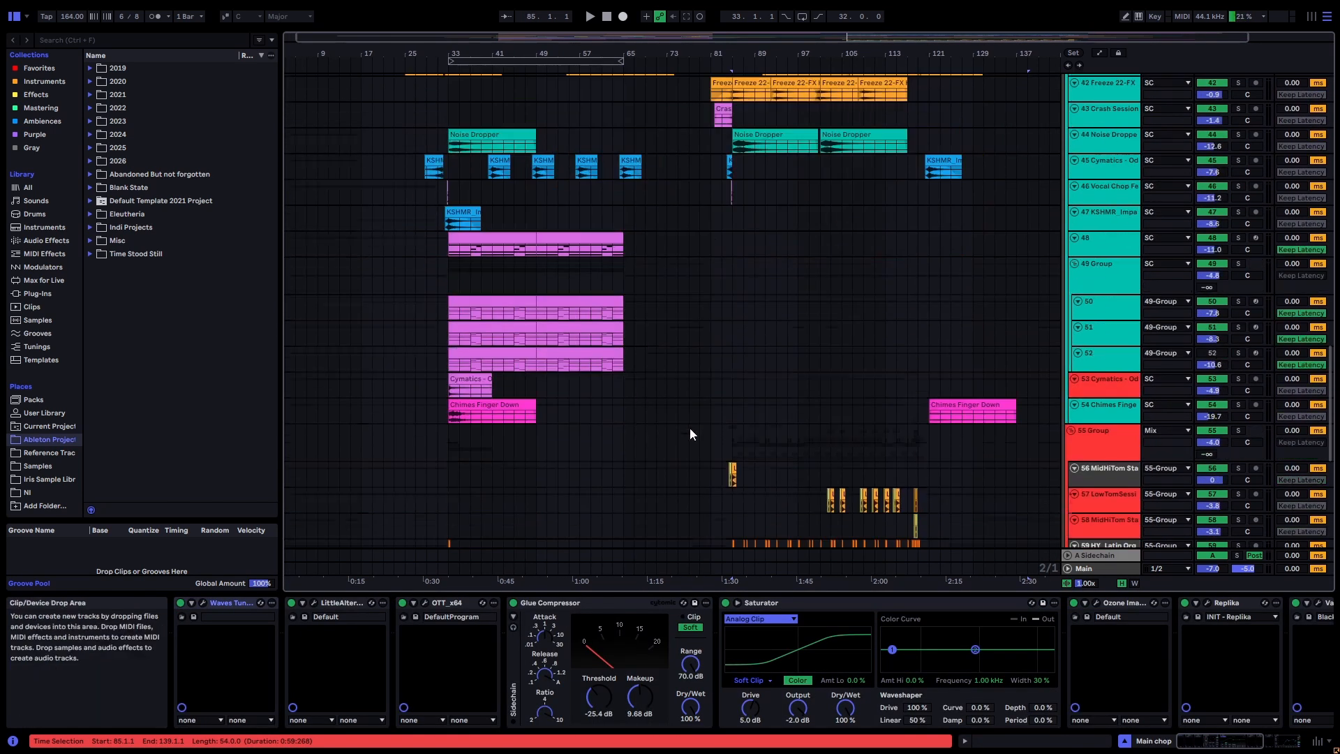
{"action": "scroll", "coordinate": [690, 434], "scroll_direction": "down", "scroll_amount": 8}
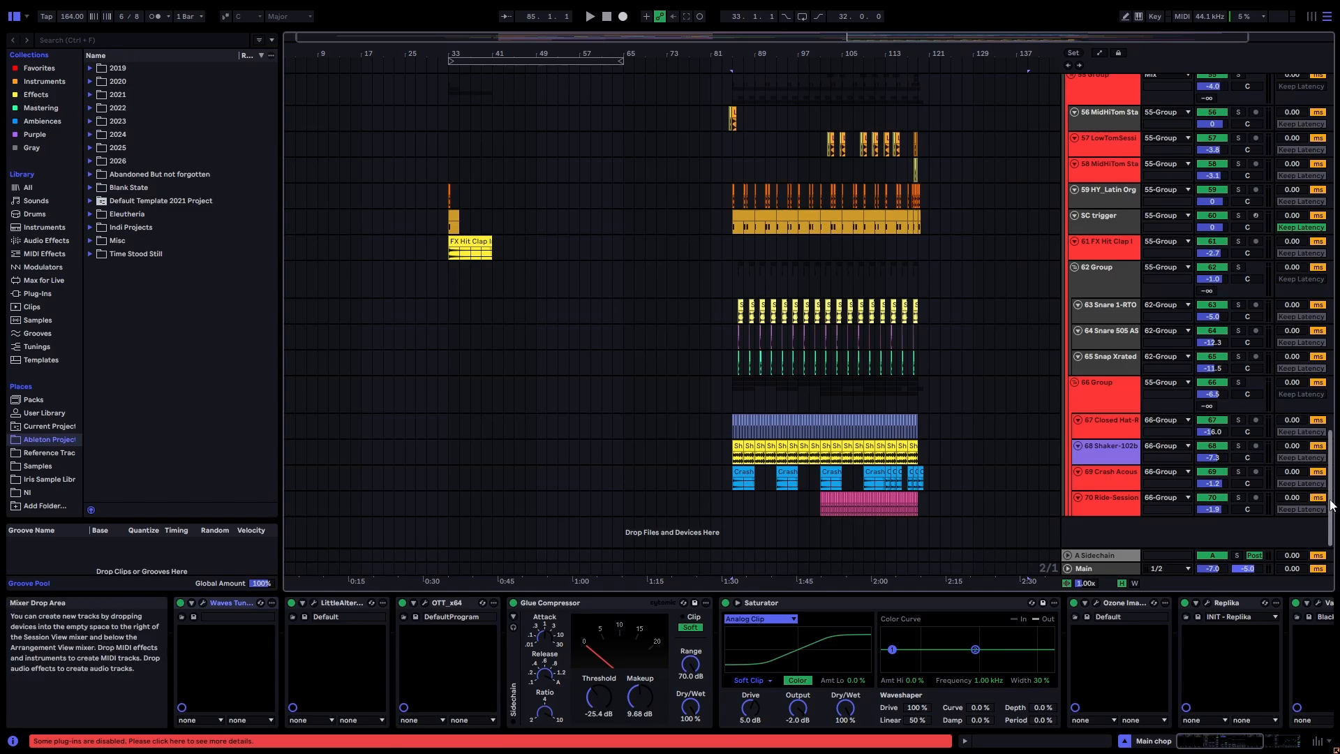
{"action": "left_click_drag", "start_coordinate": [1332, 504], "coordinate": [1271, 121]}
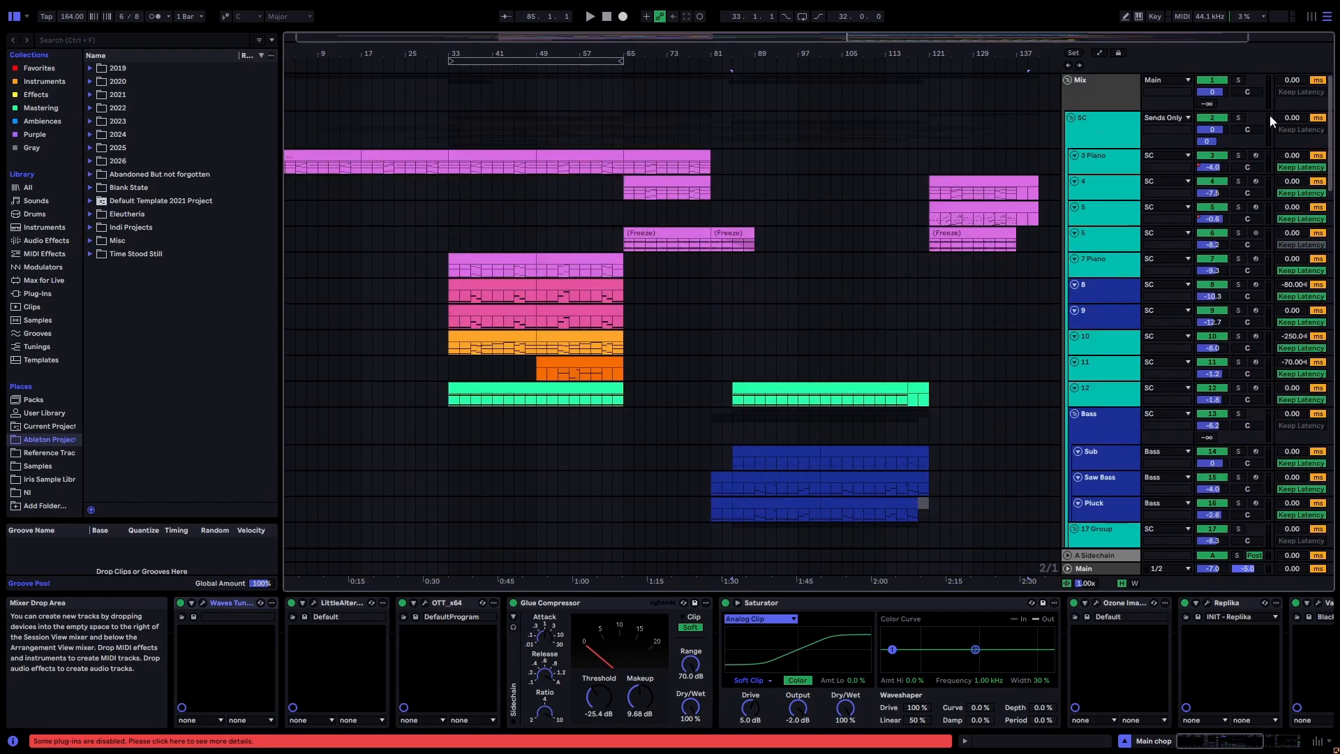
Step: Place the insert marker at bar 81 on track 11, where the bass layers start
{"action": "left_click", "coordinate": [699, 125]}
{"action": "scroll", "coordinate": [723, 208], "scroll_direction": "down", "scroll_amount": 5}
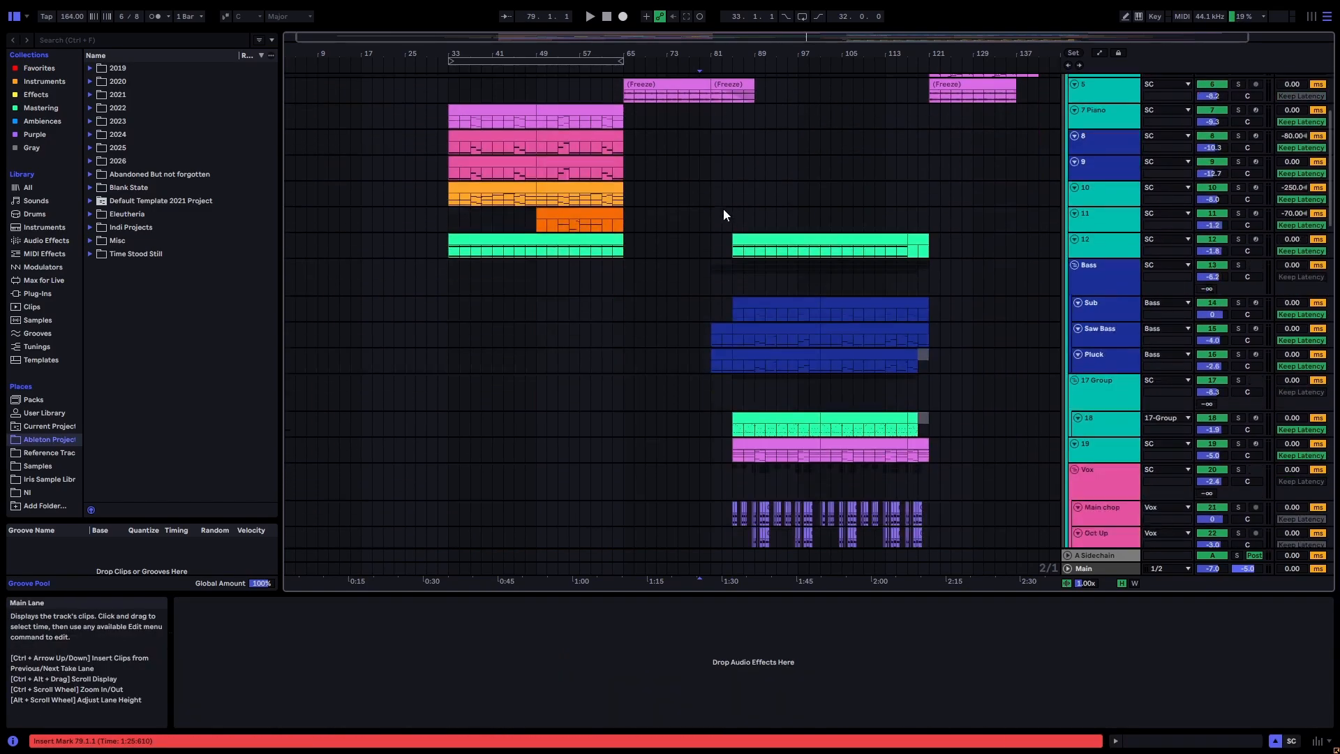
{"action": "scroll", "coordinate": [729, 229], "scroll_direction": "up", "scroll_amount": 1}
{"action": "left_click", "coordinate": [710, 240]}
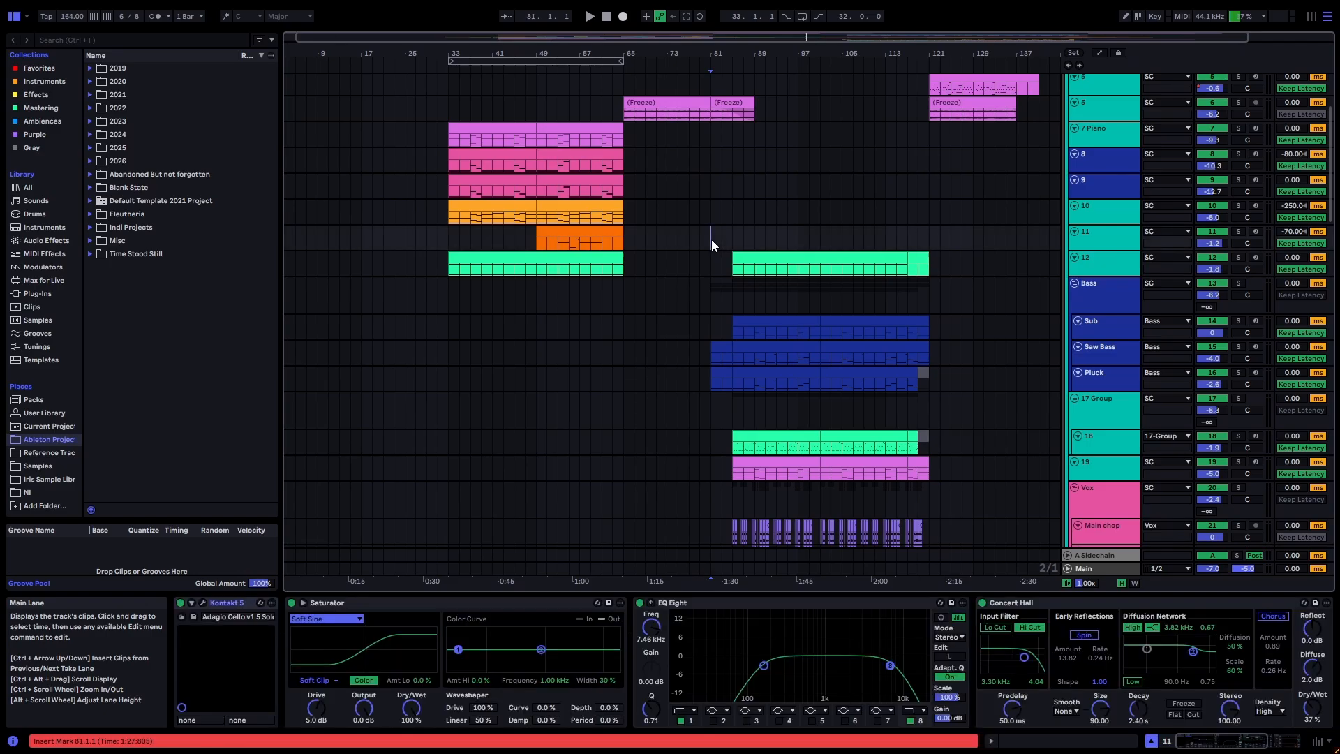
{"action": "scroll", "coordinate": [710, 241], "scroll_direction": "down", "scroll_amount": 2}
{"action": "scroll", "coordinate": [710, 250], "scroll_direction": "up", "scroll_amount": 8}
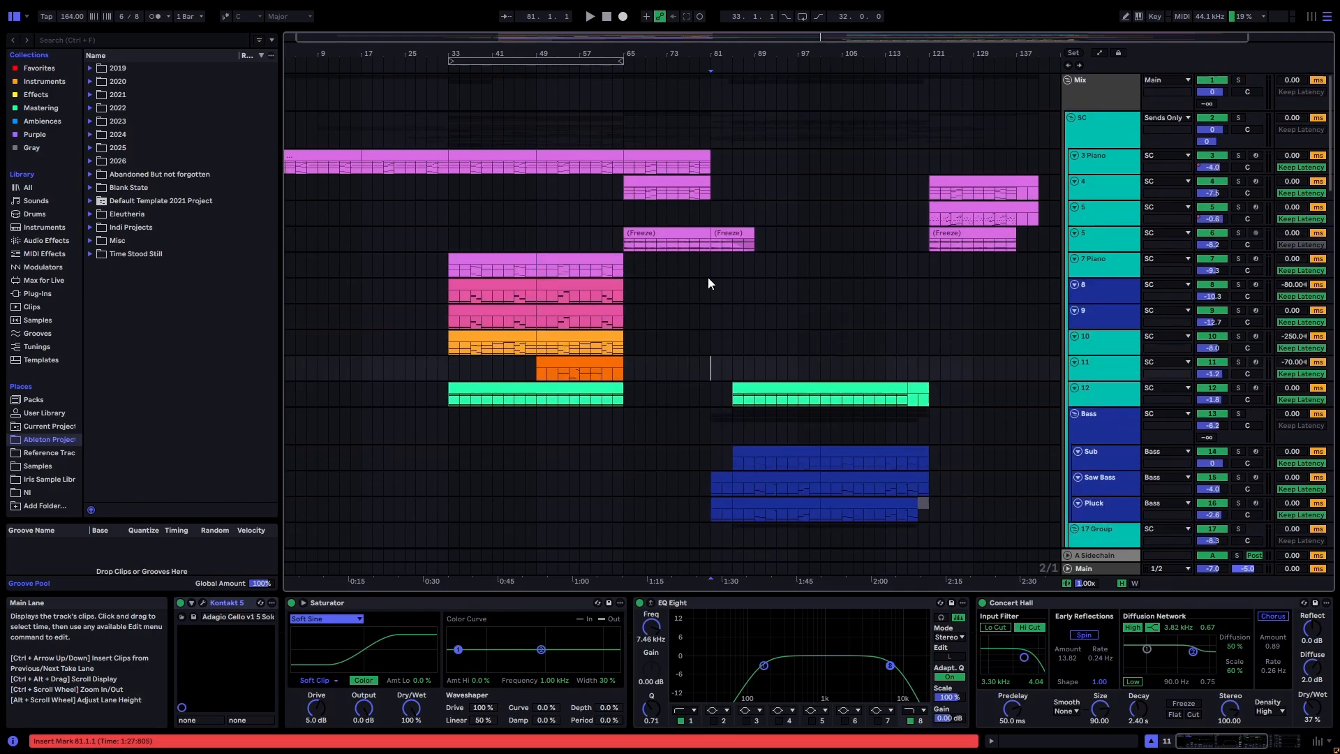
Step: Solo track 41 and play its FX Hit Clap Impact clip from bar 65, selecting the track's Auto Pan device
{"action": "scroll", "coordinate": [698, 342], "scroll_direction": "down", "scroll_amount": 8}
{"action": "scroll", "coordinate": [698, 342], "scroll_direction": "down", "scroll_amount": 15}
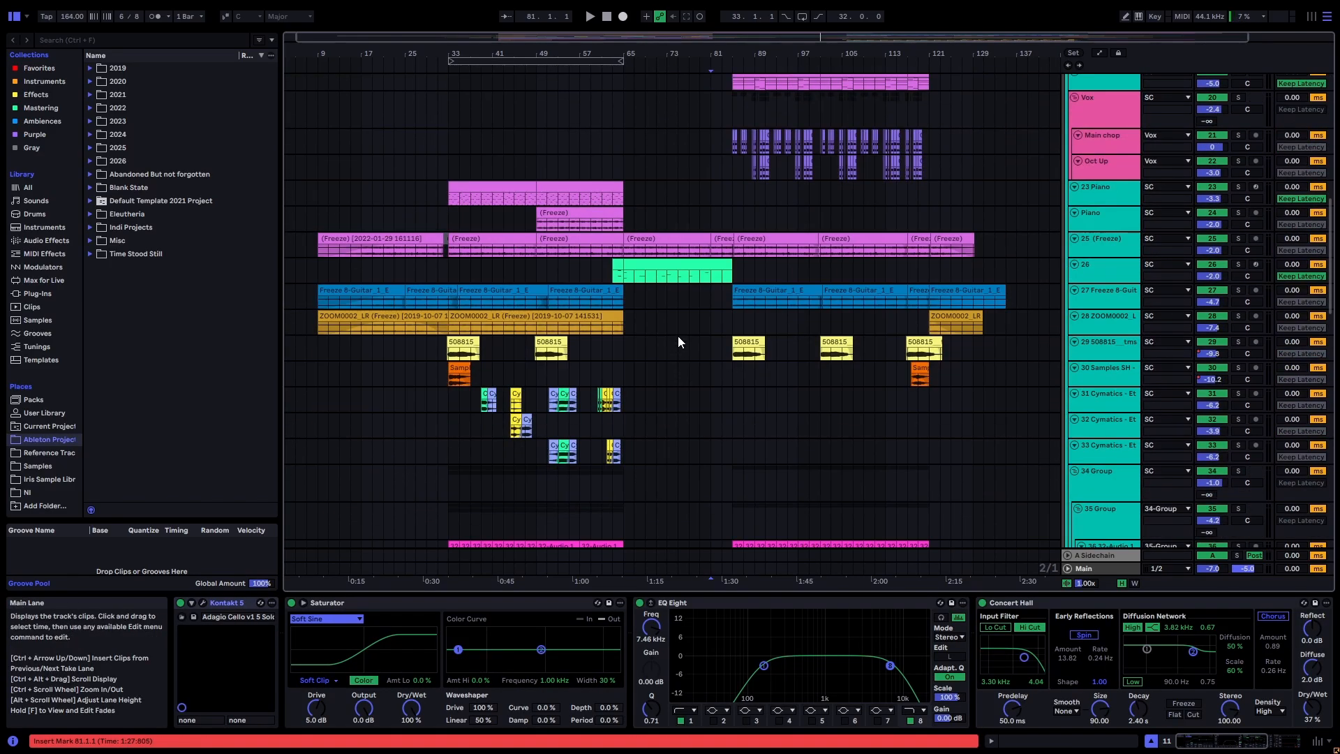
{"action": "scroll", "coordinate": [677, 336], "scroll_direction": "down", "scroll_amount": 9}
{"action": "scroll", "coordinate": [660, 356], "scroll_direction": "down", "scroll_amount": 10}
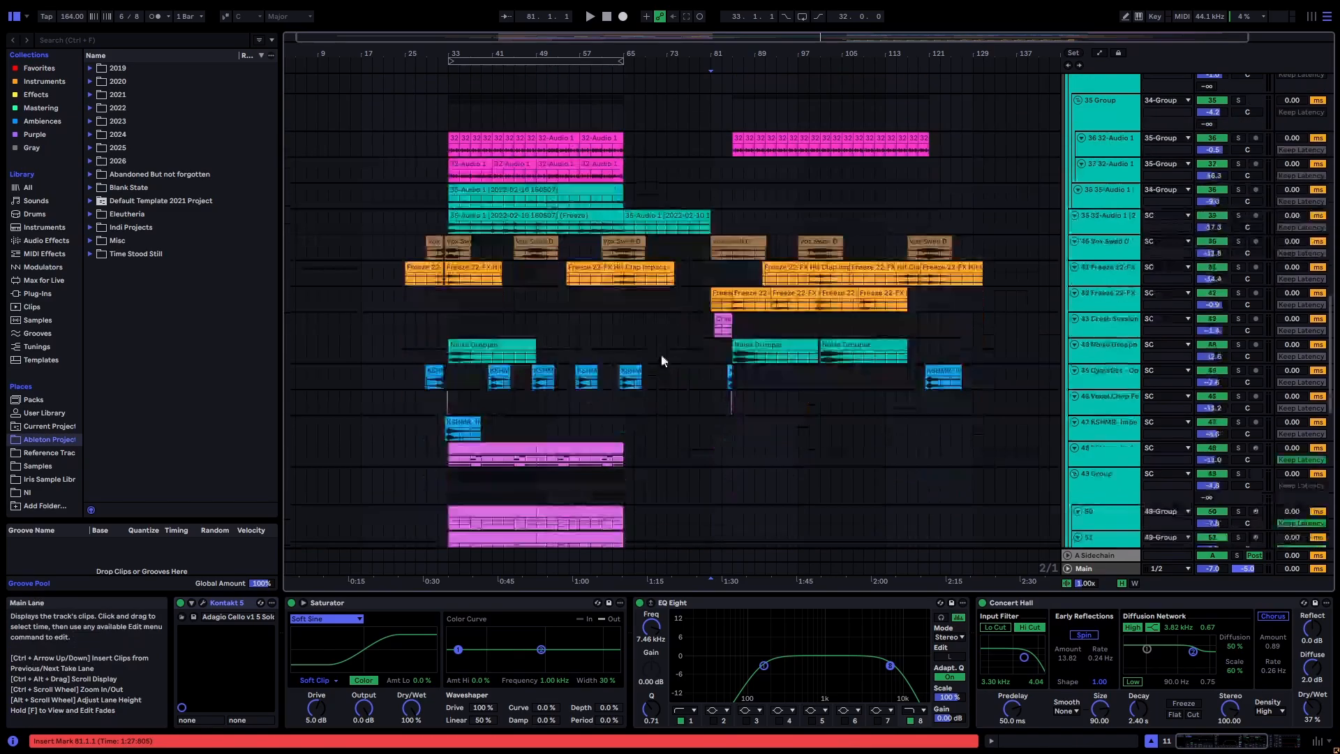
{"action": "left_click", "coordinate": [642, 187]}
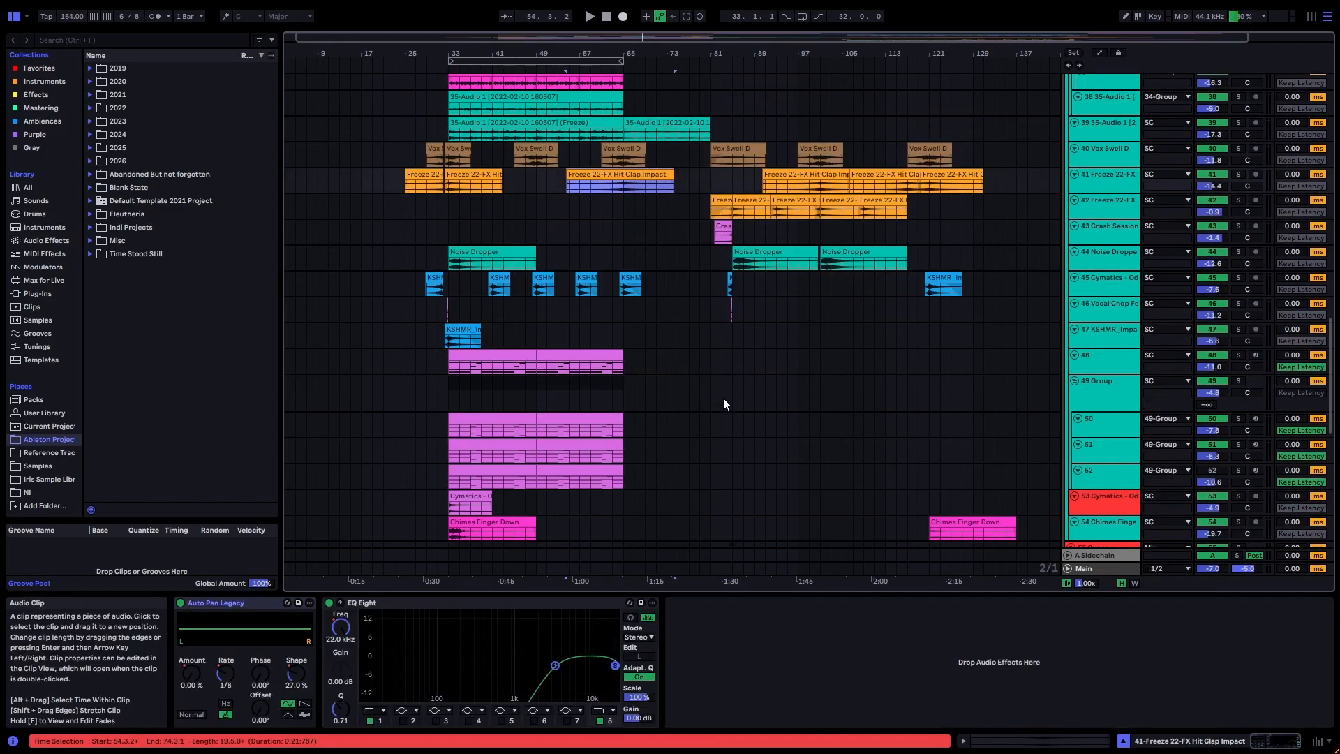
{"action": "left_click", "coordinate": [622, 187]}
{"action": "key", "text": "s"}
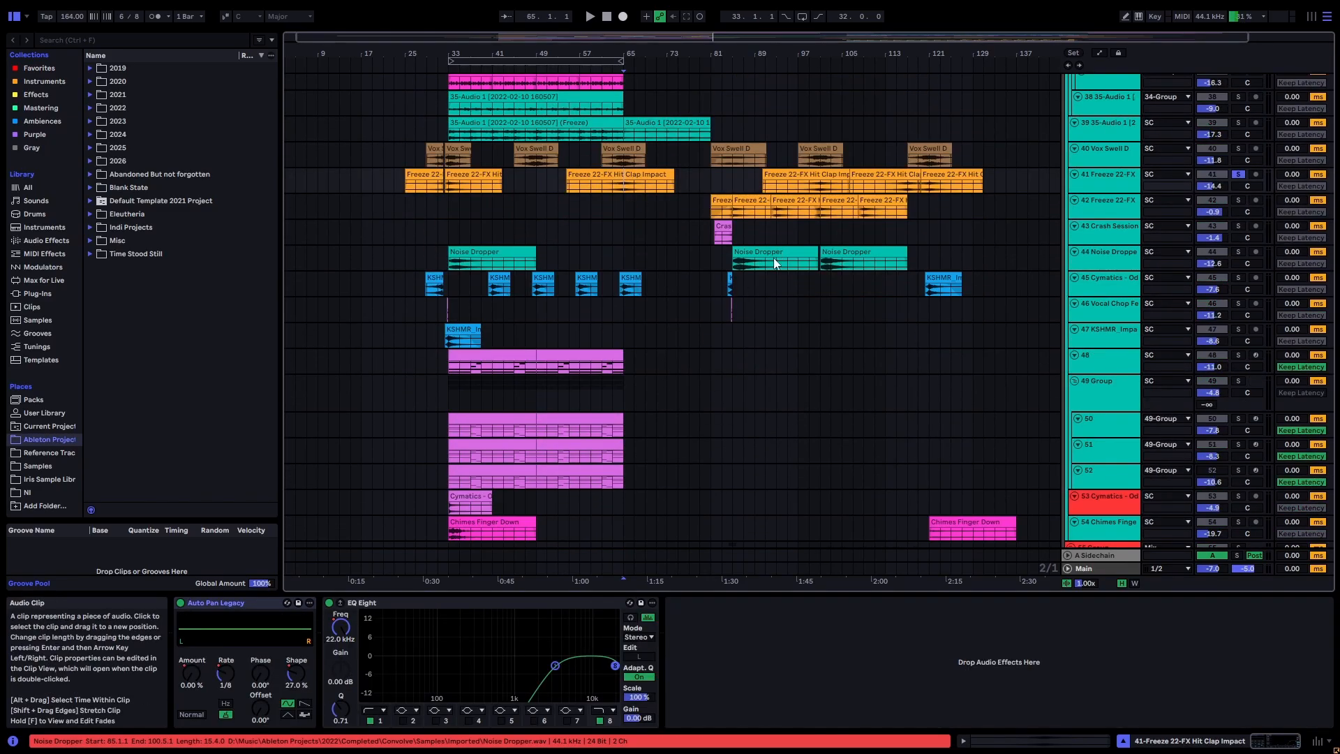
{"action": "key", "text": "space"}
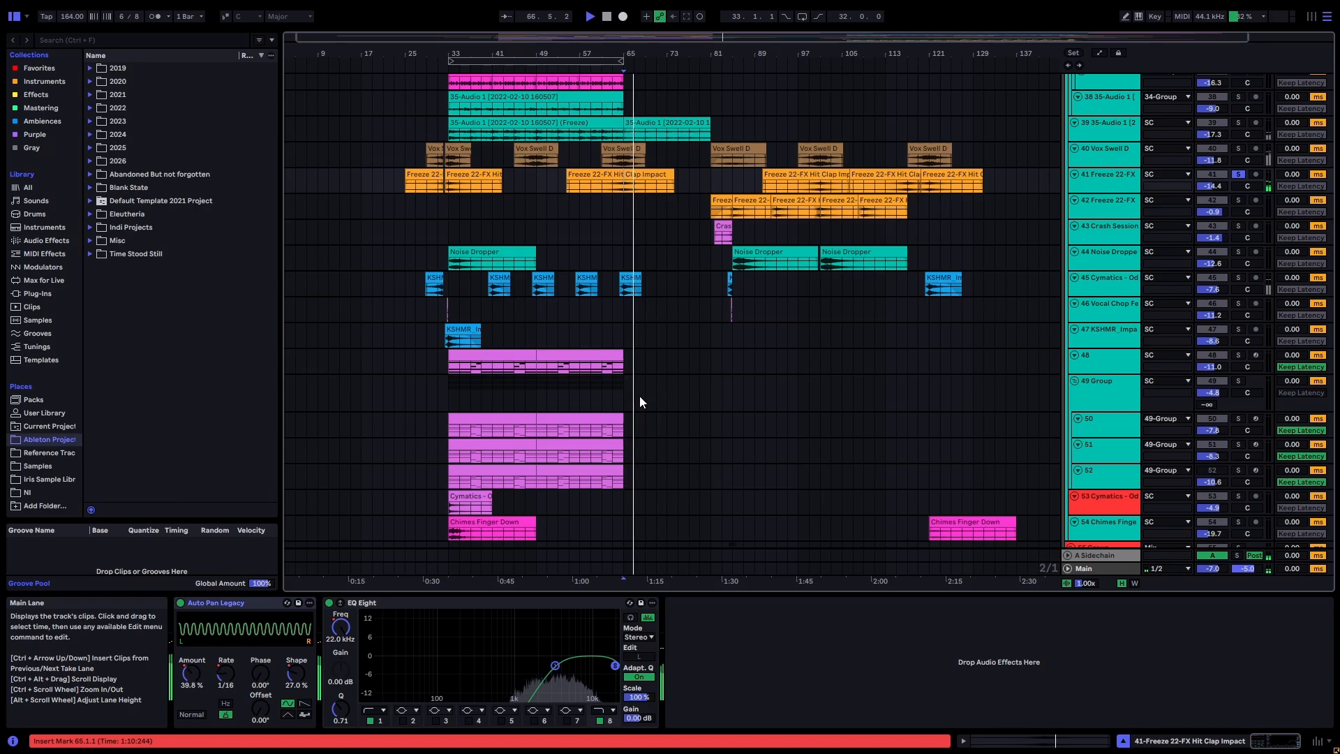
{"action": "left_click", "coordinate": [211, 605]}
{"action": "key", "text": "space"}
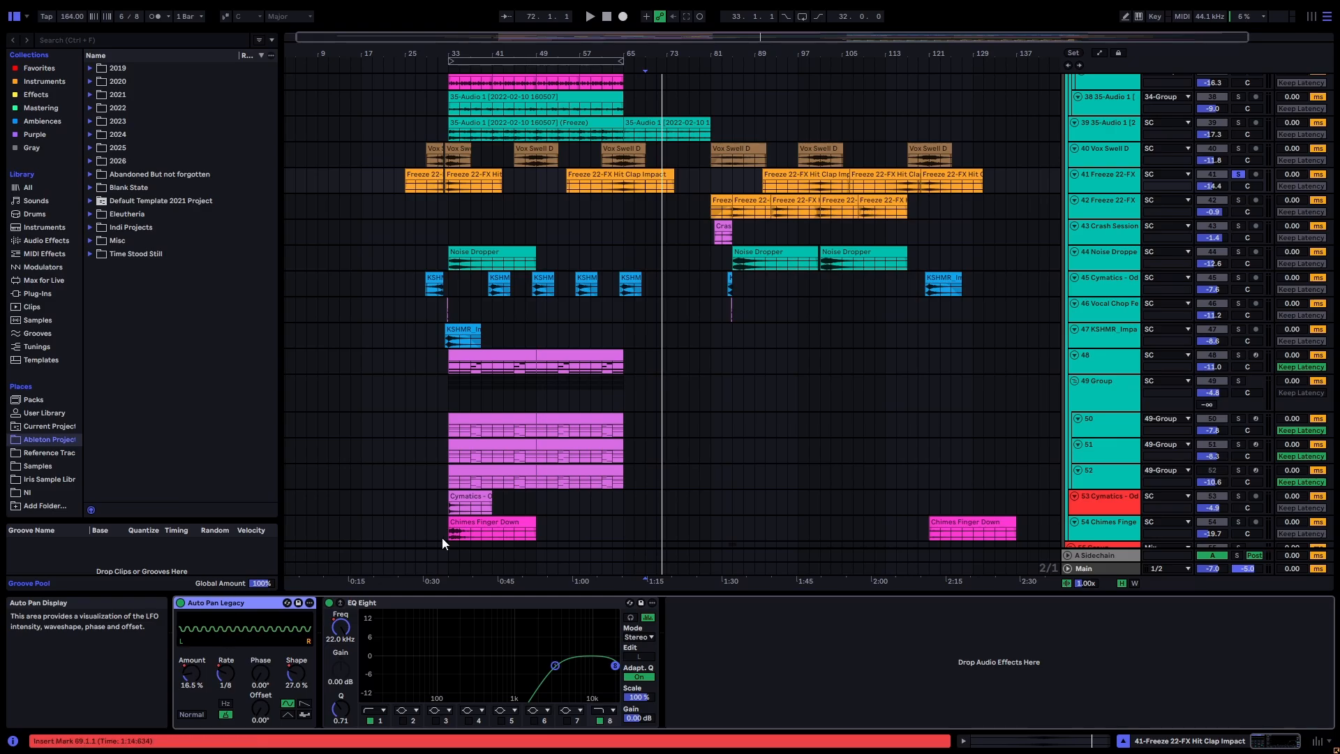
Step: Place the insert marker at bar 75 on track 41 and look over the drum group tracks below it
{"action": "left_click", "coordinate": [677, 190]}
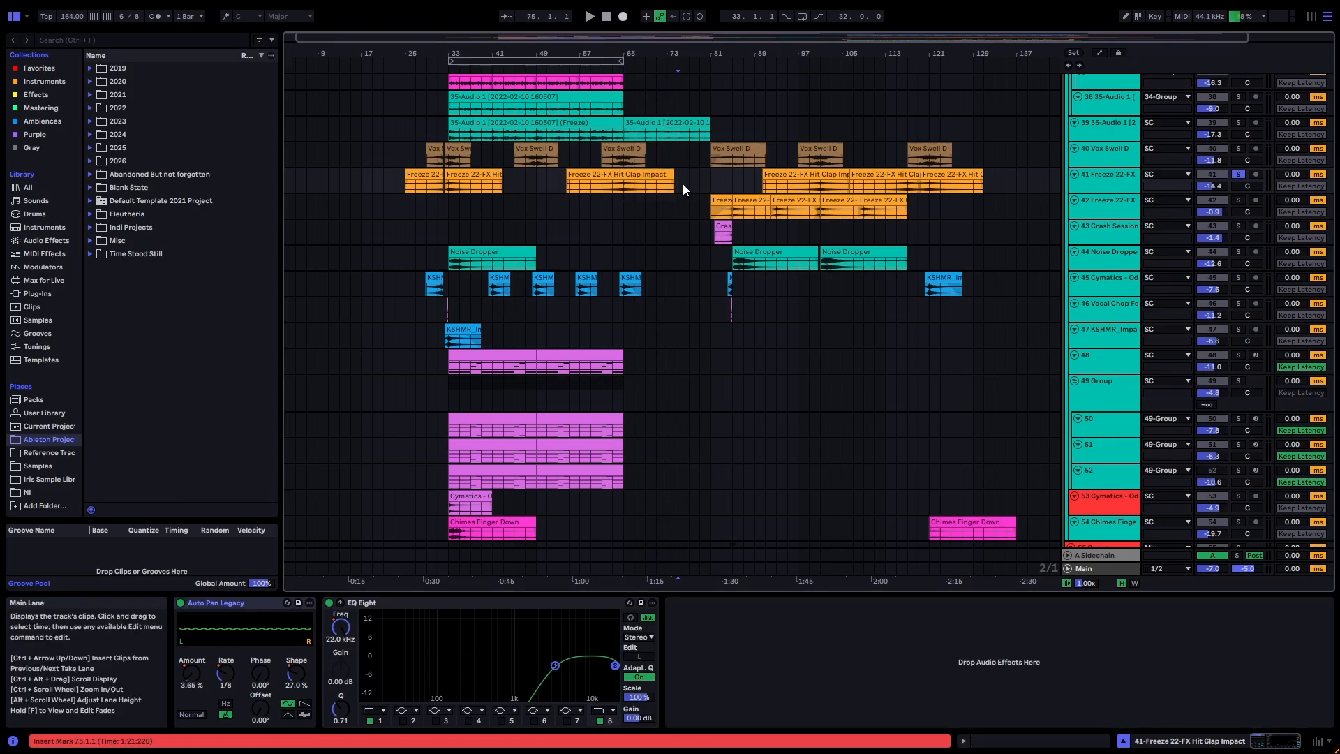
{"action": "scroll", "coordinate": [536, 392], "scroll_direction": "down", "scroll_amount": 10}
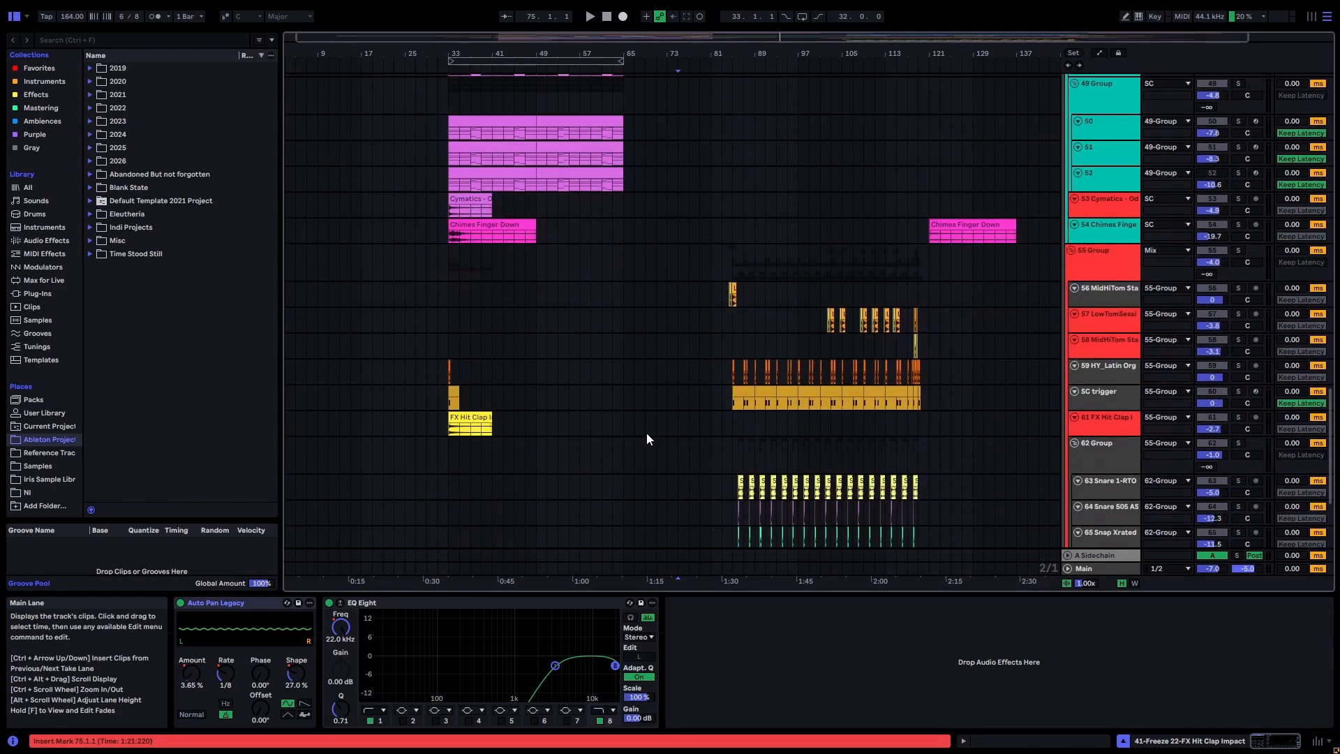
{"action": "scroll", "coordinate": [646, 446], "scroll_direction": "up", "scroll_amount": 10}
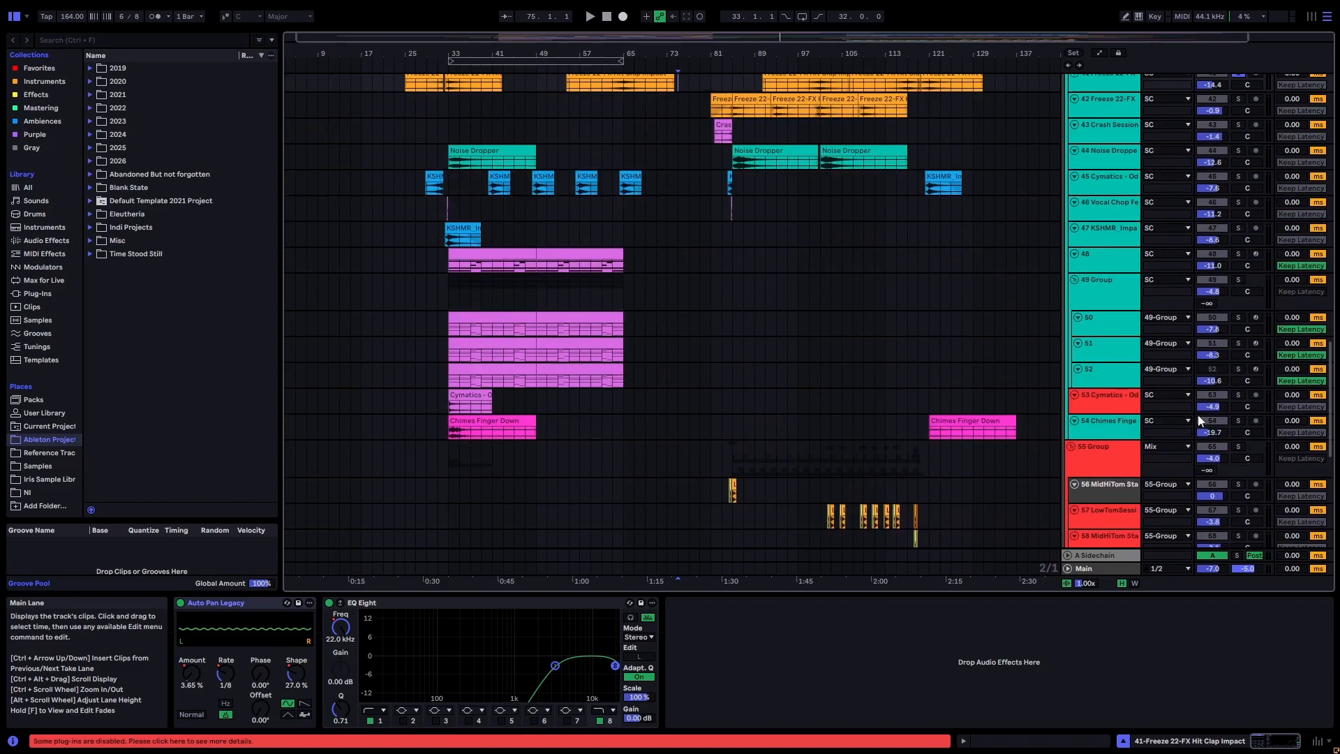
{"action": "left_click_drag", "start_coordinate": [1329, 410], "coordinate": [1329, 140]}
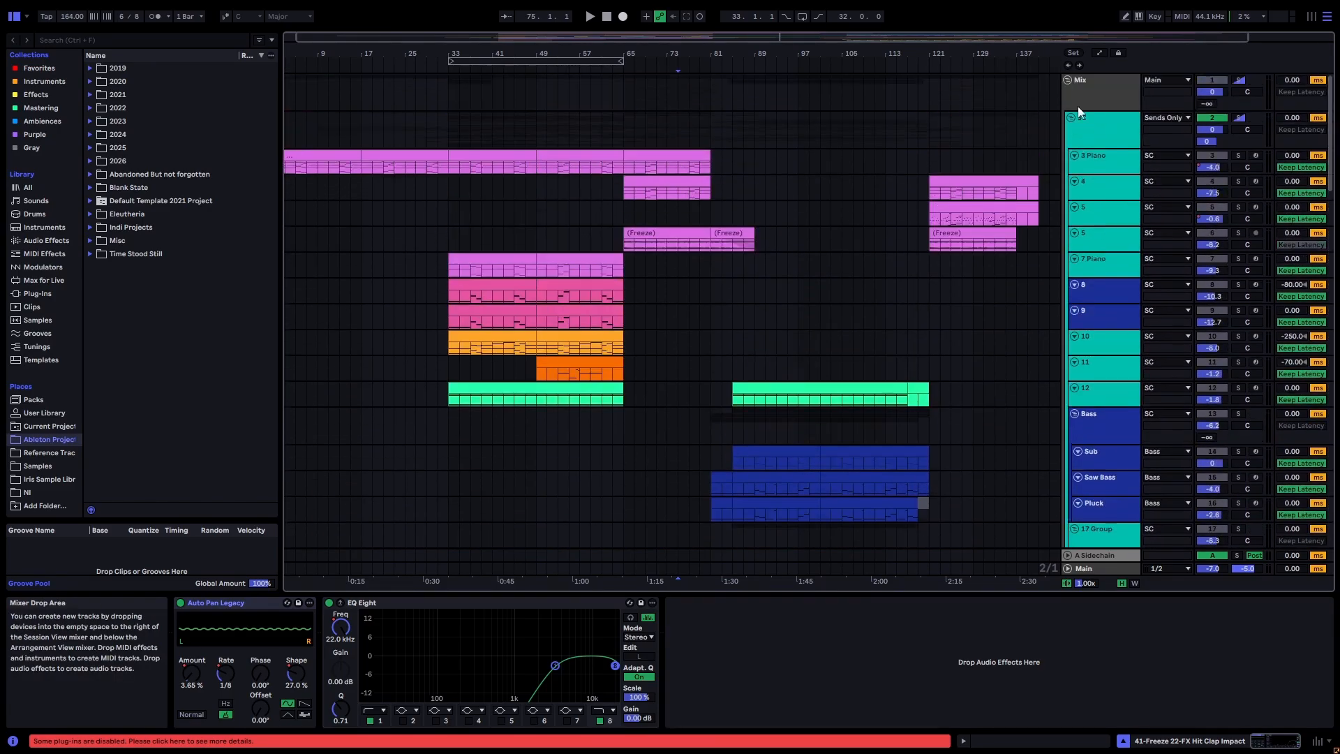
Step: Play all layers together from bar 81 with the marker on the Bass group, stopping at about bar 92
{"action": "left_click", "coordinate": [694, 103]}
{"action": "scroll", "coordinate": [731, 156], "scroll_direction": "down", "scroll_amount": 6}
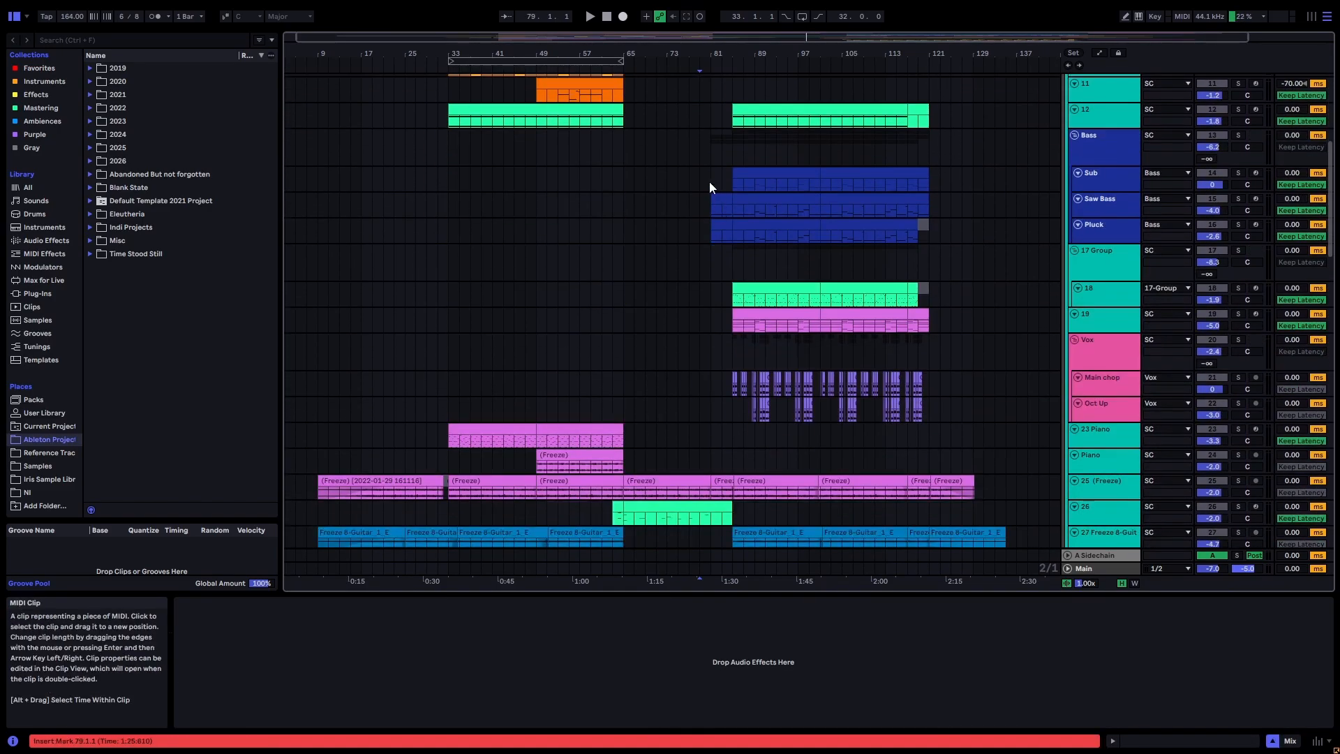
{"action": "left_click", "coordinate": [710, 161]}
{"action": "key", "text": "space"}
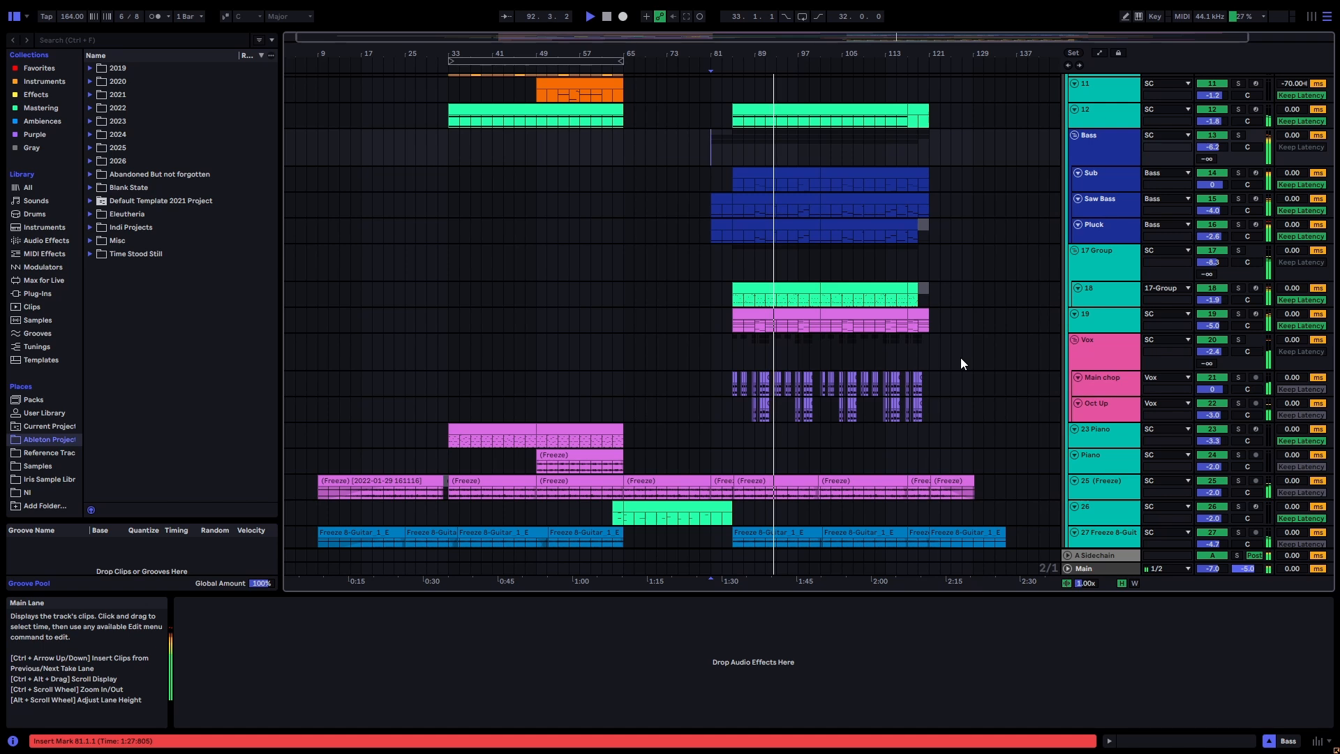
{"action": "key", "text": "space"}
Step: Highlight bars 33 to 65 on track 6 and look over the bass, synth and Vox layers from bar 81
{"action": "scroll", "coordinate": [951, 350], "scroll_direction": "up", "scroll_amount": 5}
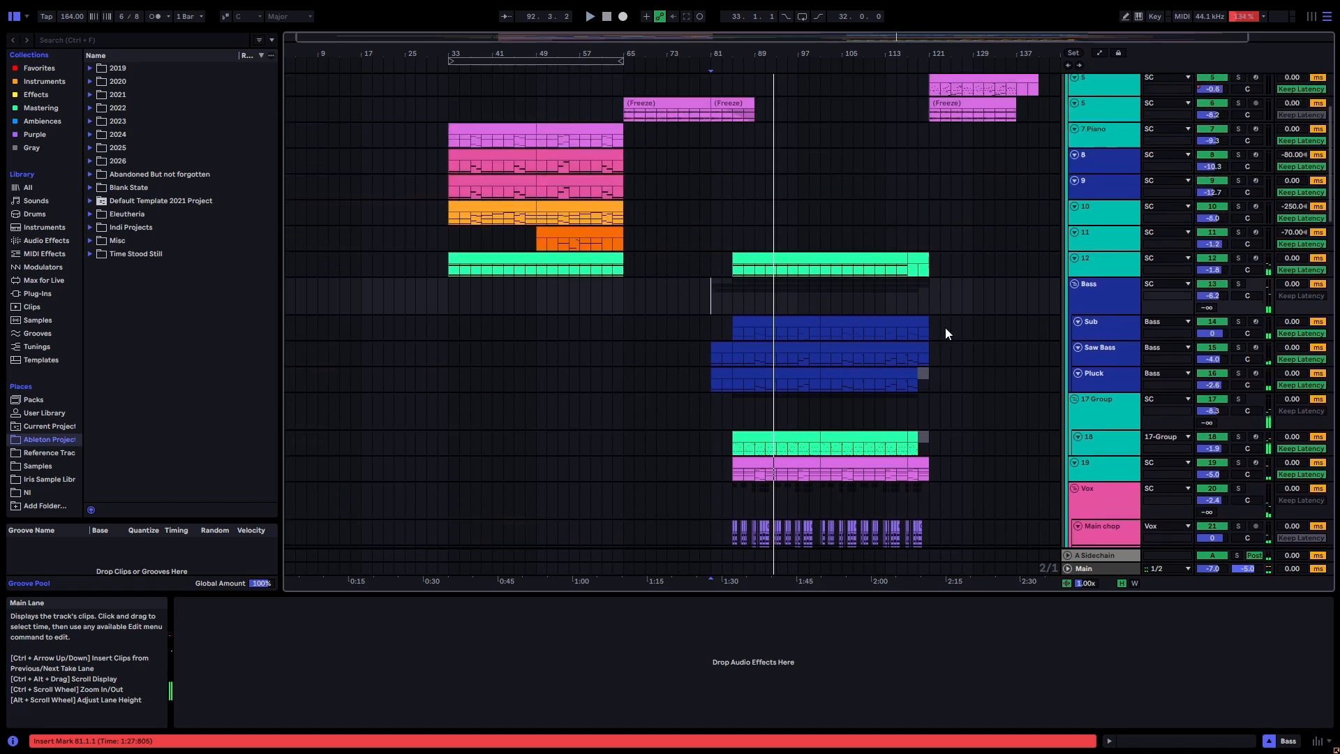
{"action": "scroll", "coordinate": [946, 328], "scroll_direction": "up", "scroll_amount": 4}
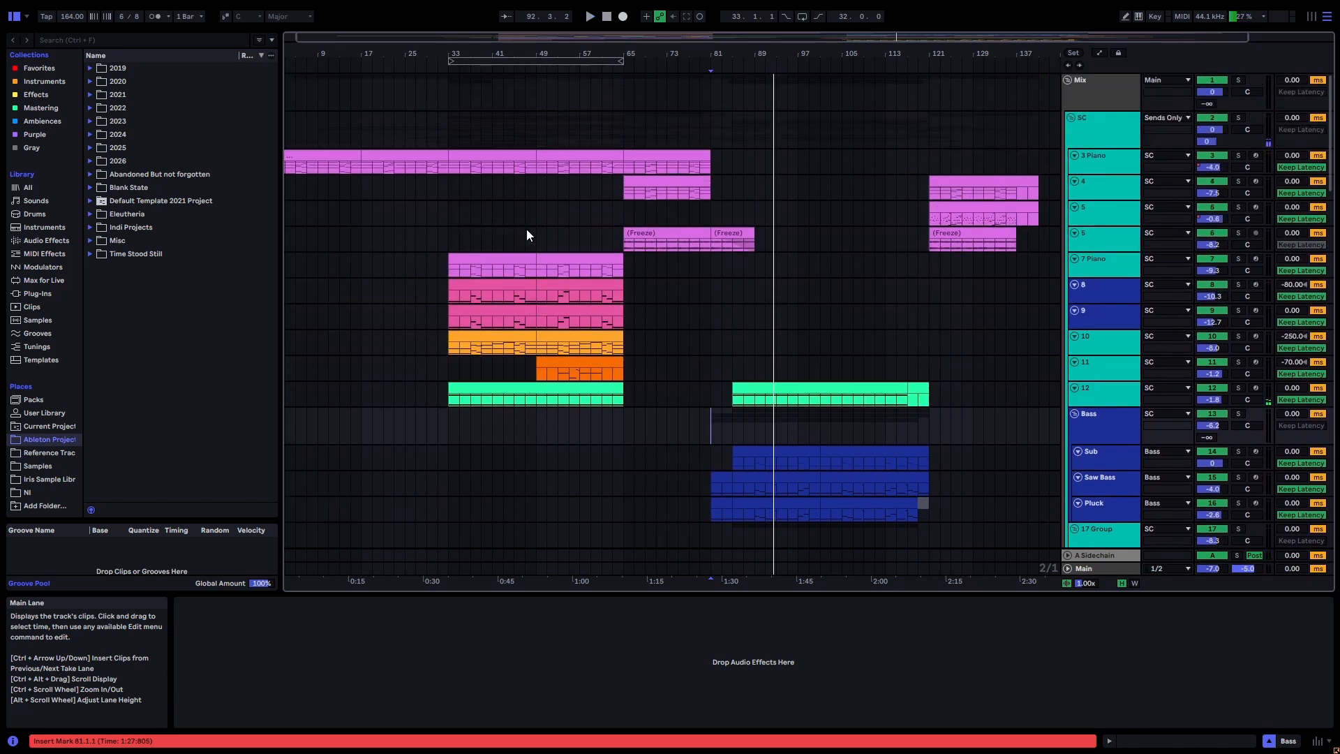
{"action": "left_click_drag", "start_coordinate": [448, 249], "coordinate": [623, 249]}
{"action": "scroll", "coordinate": [768, 294], "scroll_direction": "down", "scroll_amount": 5}
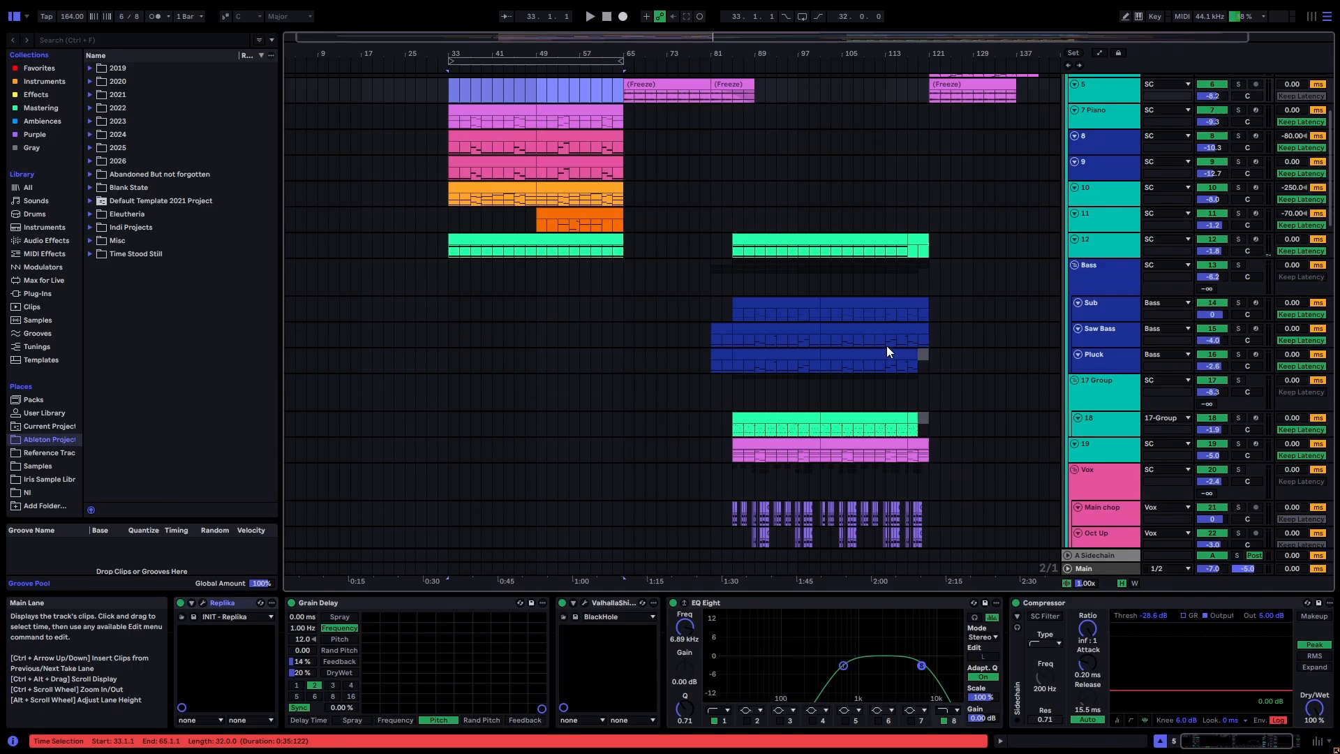
{"action": "scroll", "coordinate": [719, 293], "scroll_direction": "down", "scroll_amount": 4}
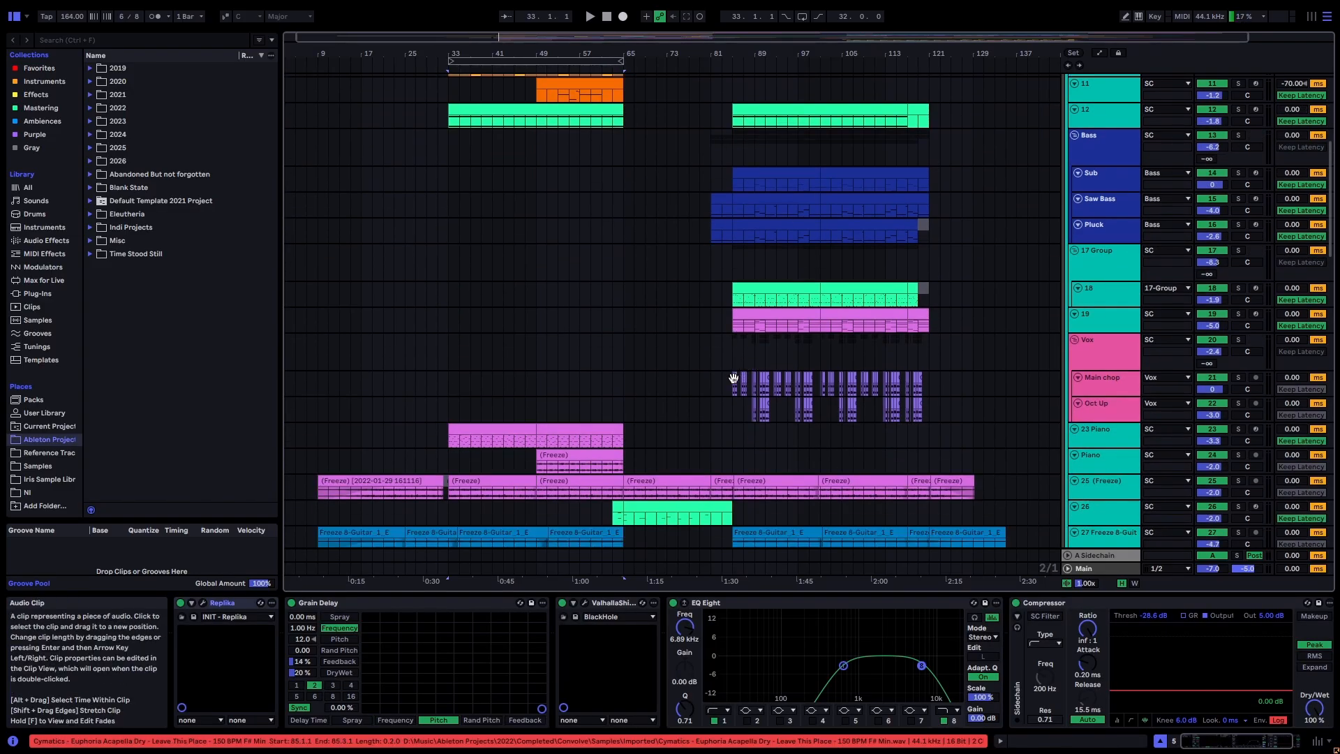
Step: Highlight the Main chop and Oct Up vocal clips from bar 85 to bar 119
{"action": "left_click_drag", "start_coordinate": [733, 355], "coordinate": [903, 360]}
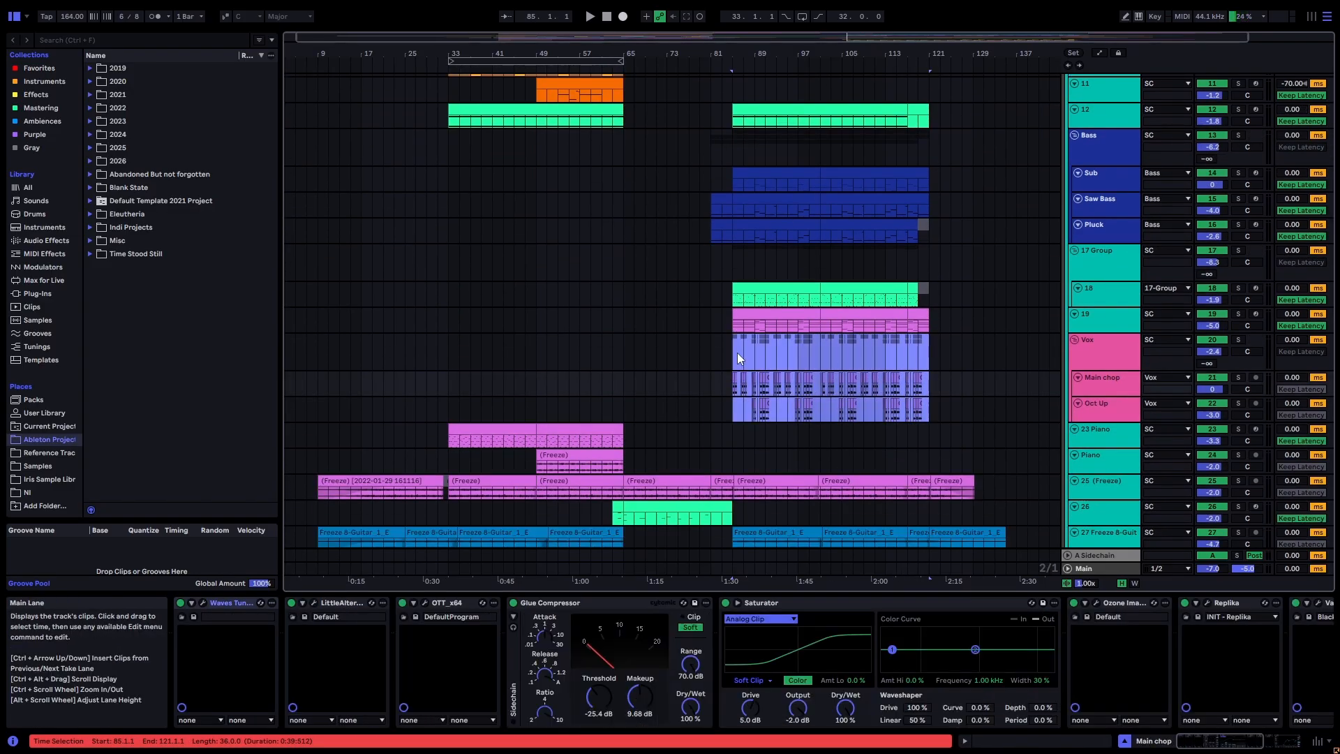
{"action": "left_click_drag", "start_coordinate": [732, 384], "coordinate": [912, 399]}
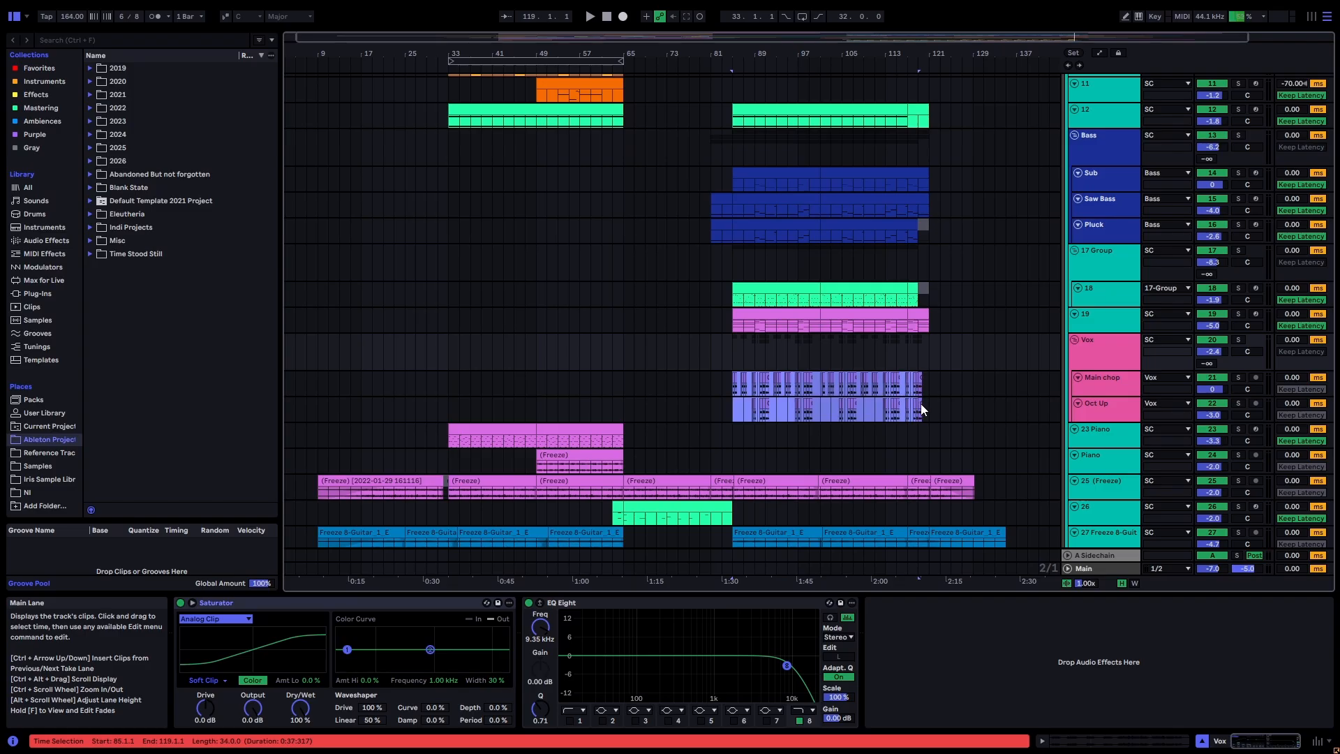
{"action": "left_click", "coordinate": [923, 404]}
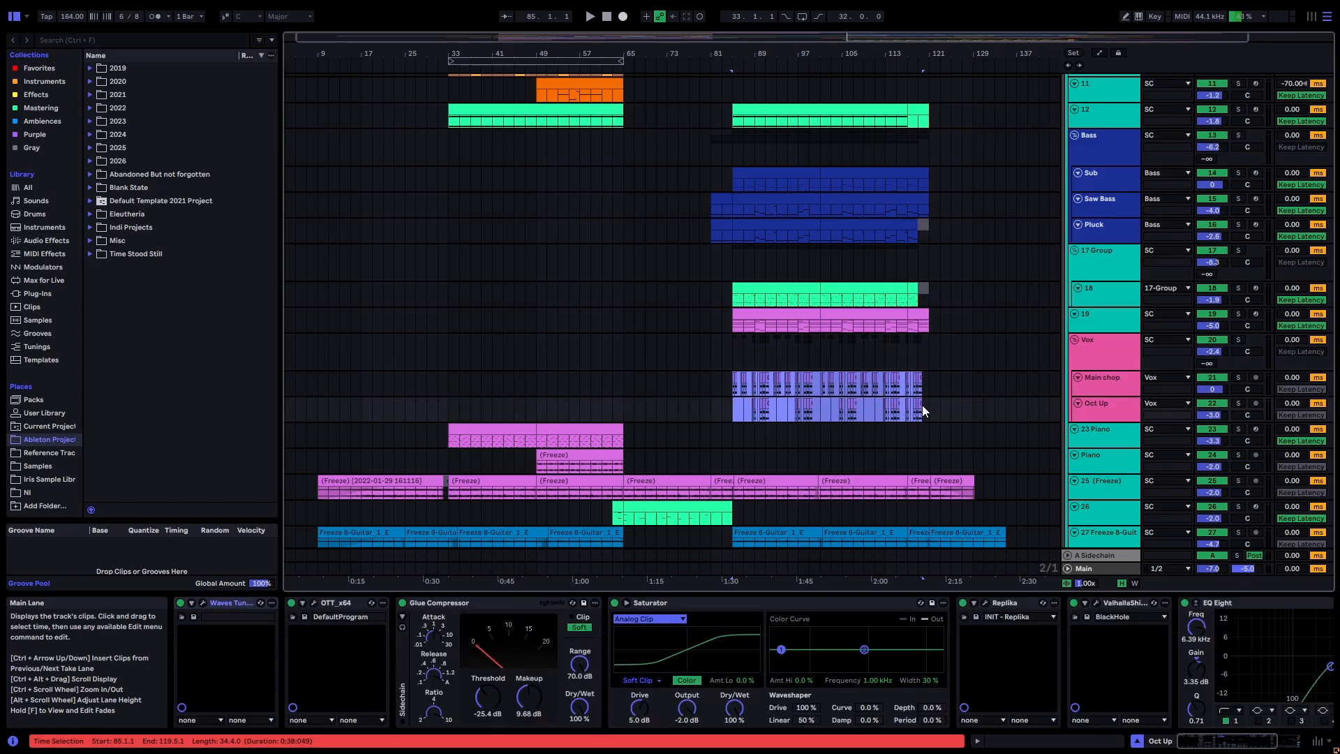
Step: Enlarge the Main chop track and select its first vocal chop at bar 85
{"action": "left_click", "coordinate": [1087, 389]}
{"action": "scroll", "coordinate": [1097, 384], "scroll_direction": "up", "scroll_amount": 2}
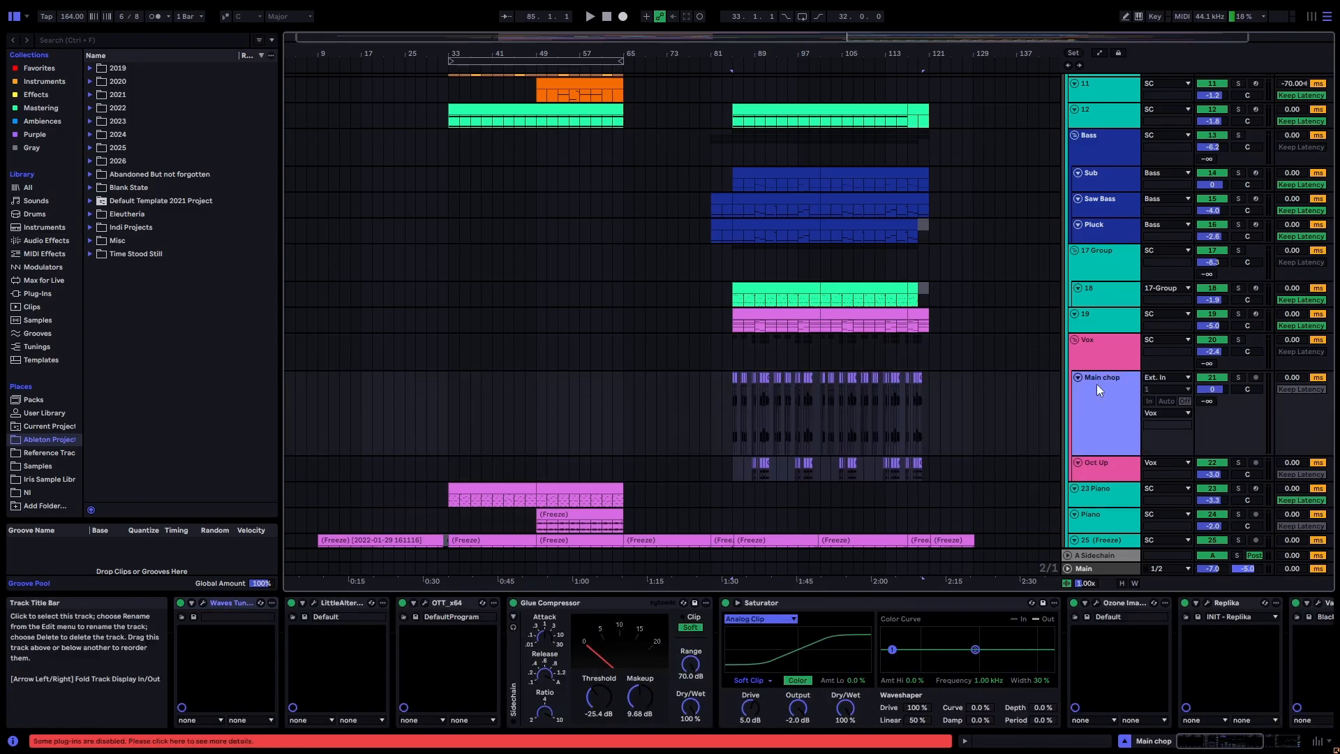
{"action": "left_click", "coordinate": [735, 413]}
{"action": "scroll", "coordinate": [735, 413], "scroll_direction": "up", "scroll_amount": 5}
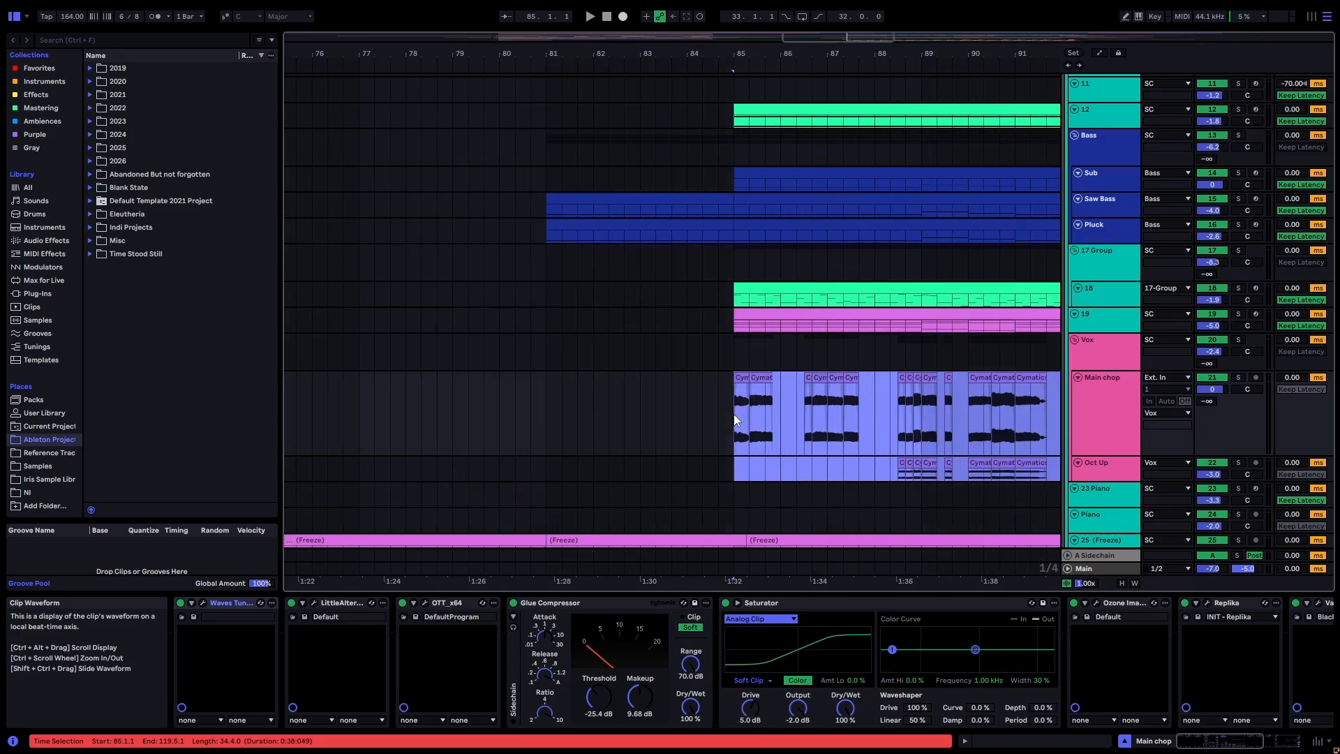
{"action": "left_click", "coordinate": [736, 411]}
{"action": "scroll", "coordinate": [785, 387], "scroll_direction": "right", "scroll_amount": 3}
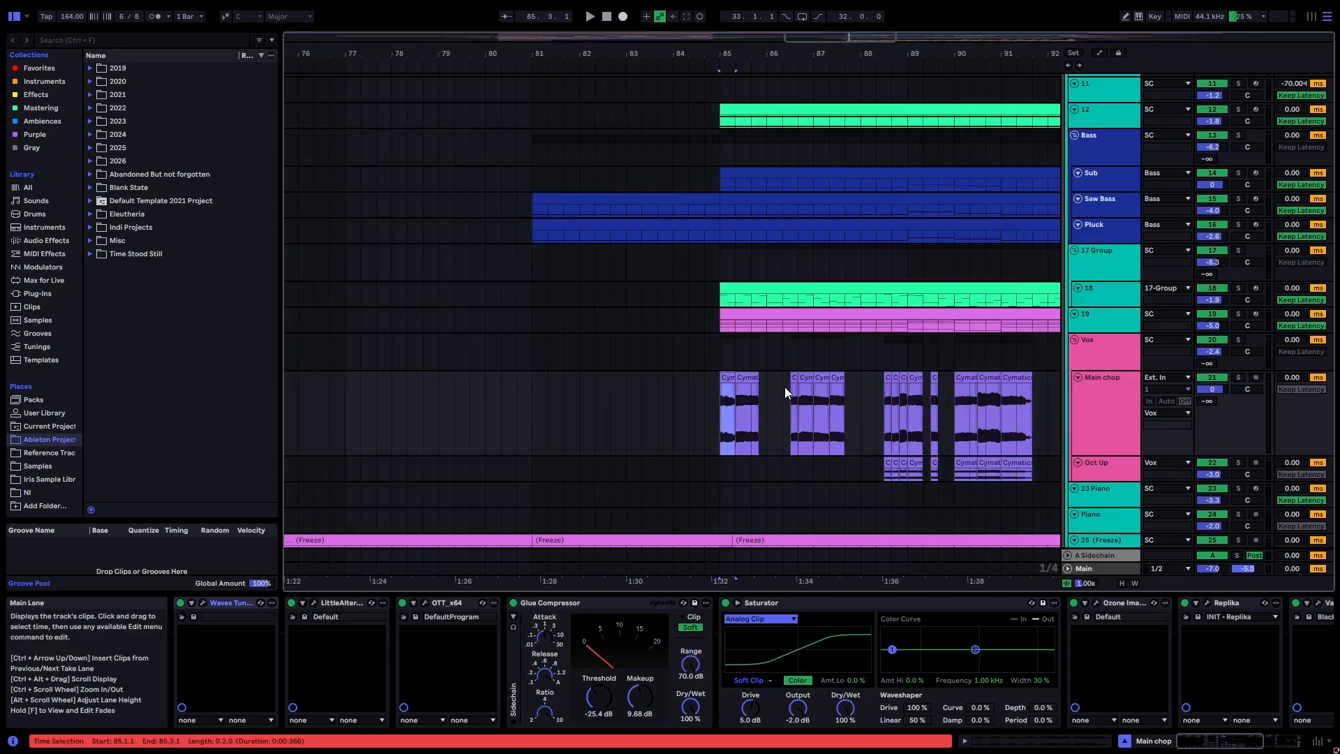
Step: Extend the Main chop selection from the bar 85 chop through the last chop at bar 119
{"action": "scroll", "coordinate": [784, 414], "scroll_direction": "right", "scroll_amount": 3}
{"action": "scroll", "coordinate": [784, 420], "scroll_direction": "down", "scroll_amount": 5}
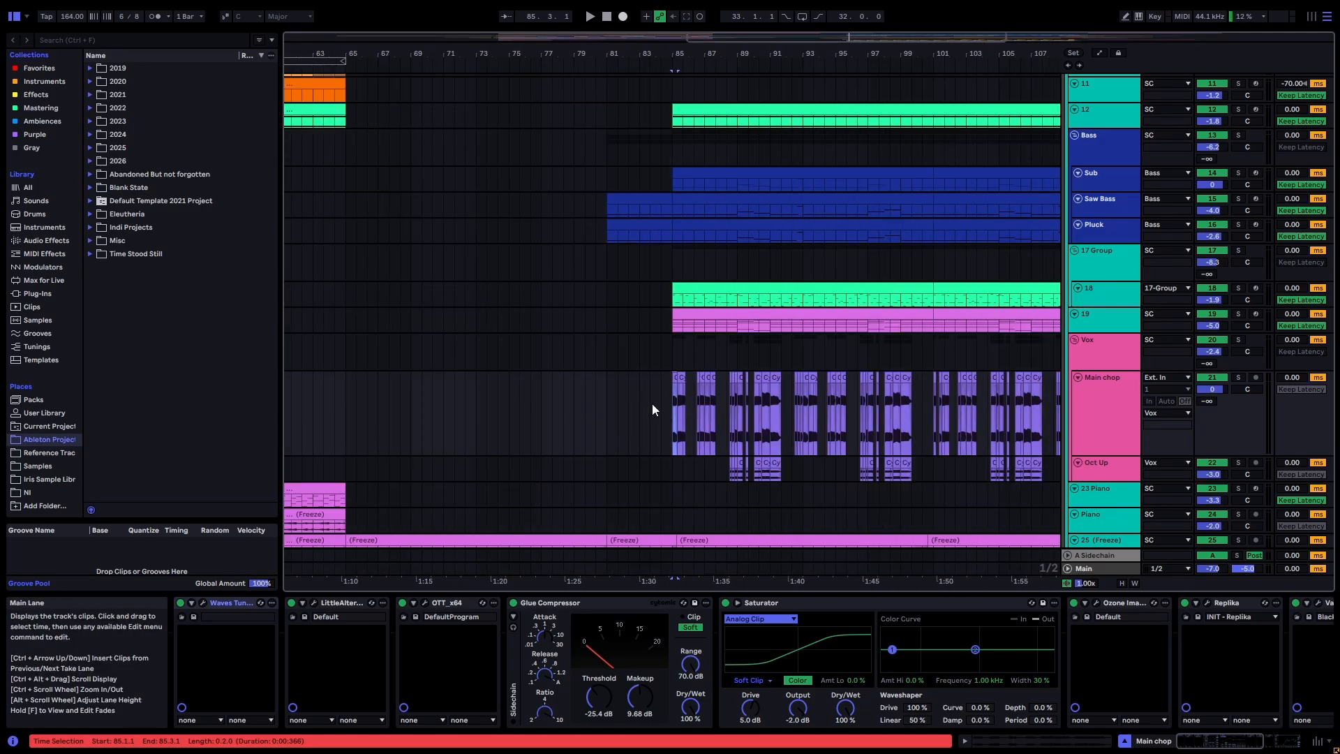
{"action": "scroll", "coordinate": [710, 416], "scroll_direction": "right", "scroll_amount": 2}
{"action": "scroll", "coordinate": [711, 417], "scroll_direction": "right", "scroll_amount": 8}
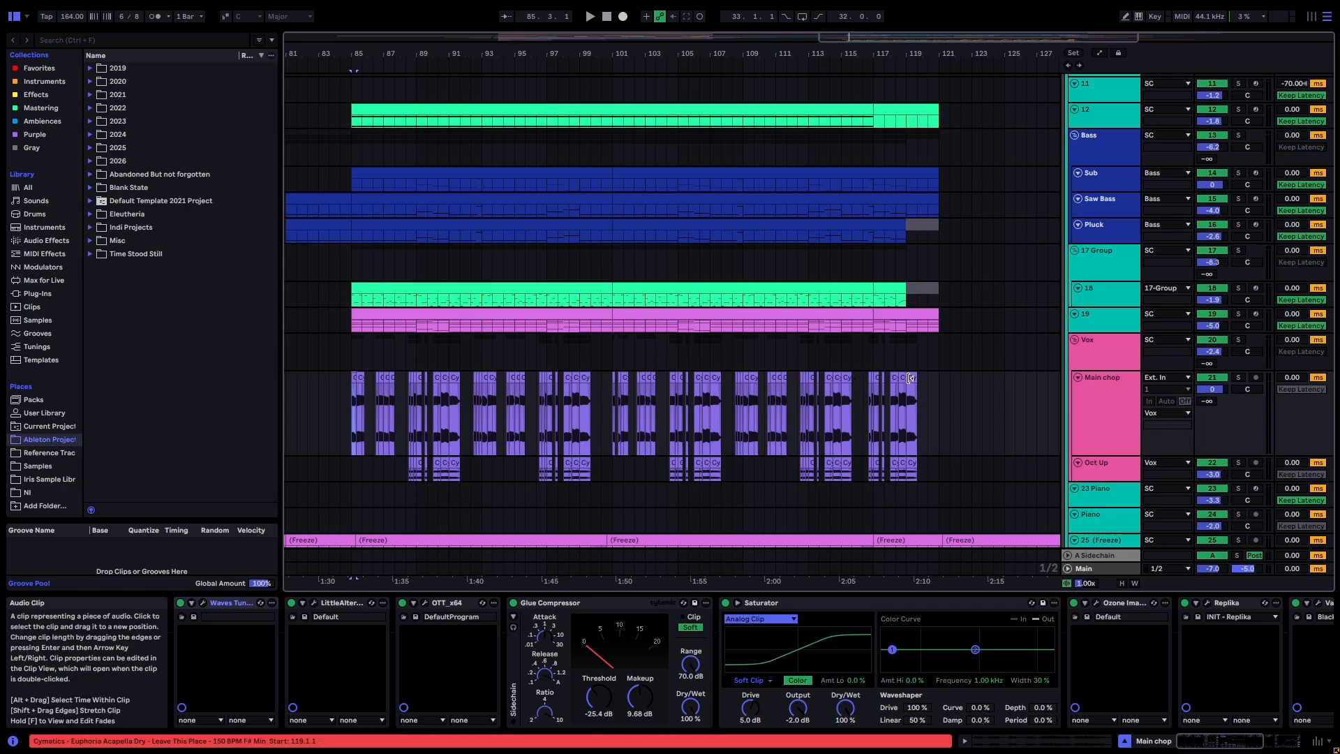
{"action": "left_click", "coordinate": [909, 379], "text": "shift"}
{"action": "key", "text": "shift+Tab"}
{"action": "key", "text": "shift+Tab"}
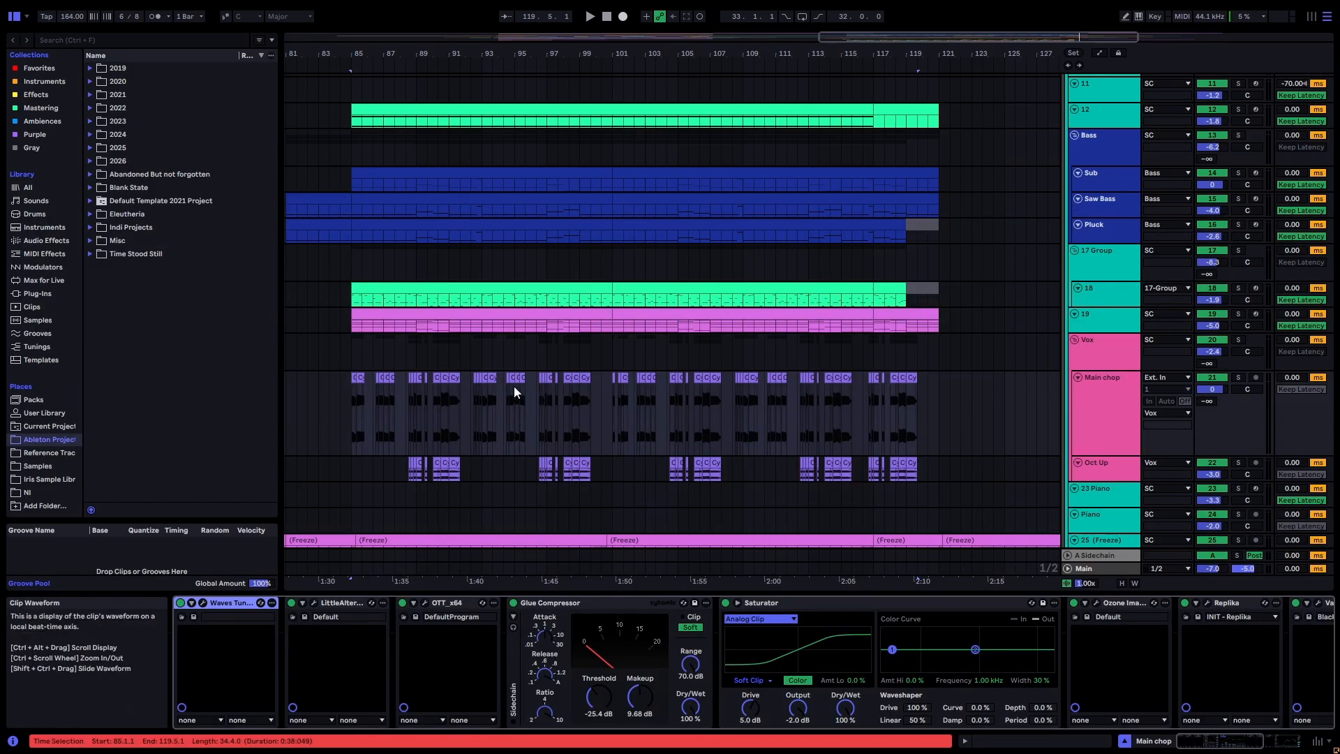
Step: Highlight the run of Main chop clips across the drop, finishing with a selection from bar 83 to bar 119
{"action": "left_click_drag", "start_coordinate": [350, 407], "coordinate": [895, 400]}
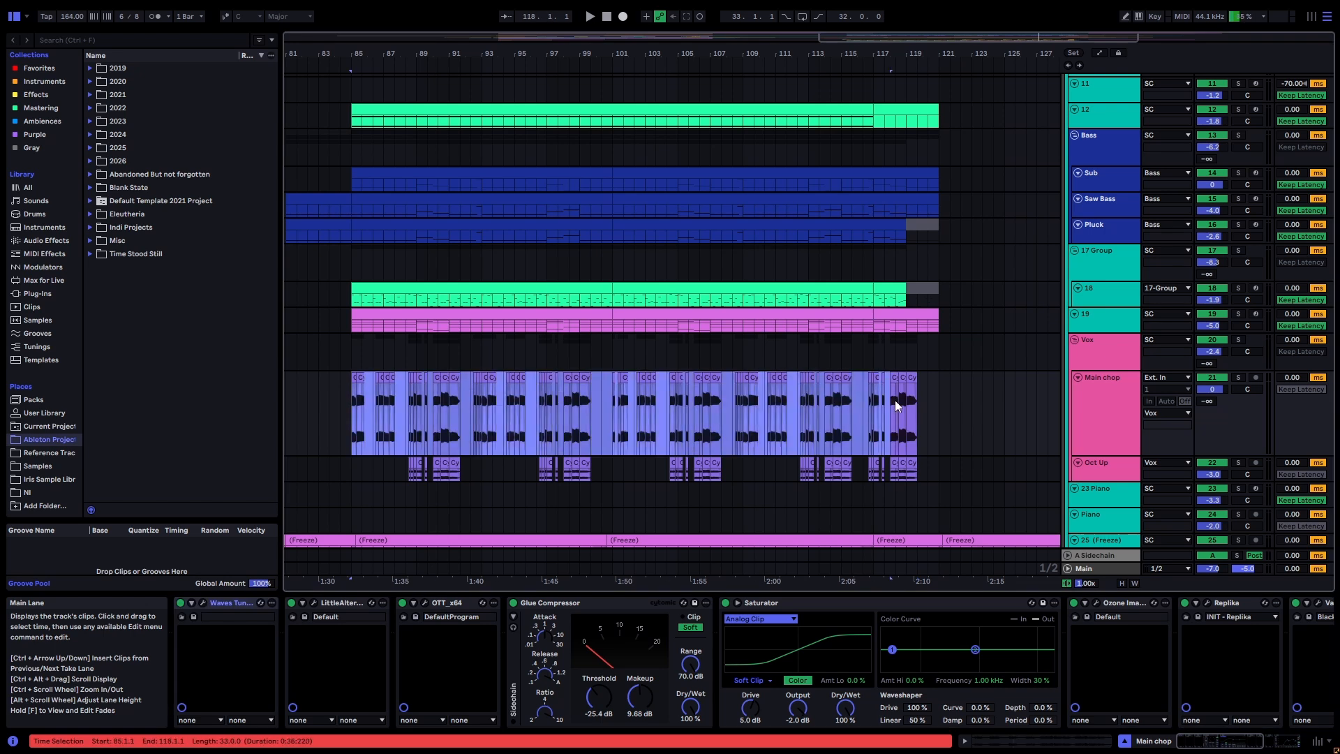
{"action": "left_click_drag", "start_coordinate": [935, 410], "coordinate": [338, 418]}
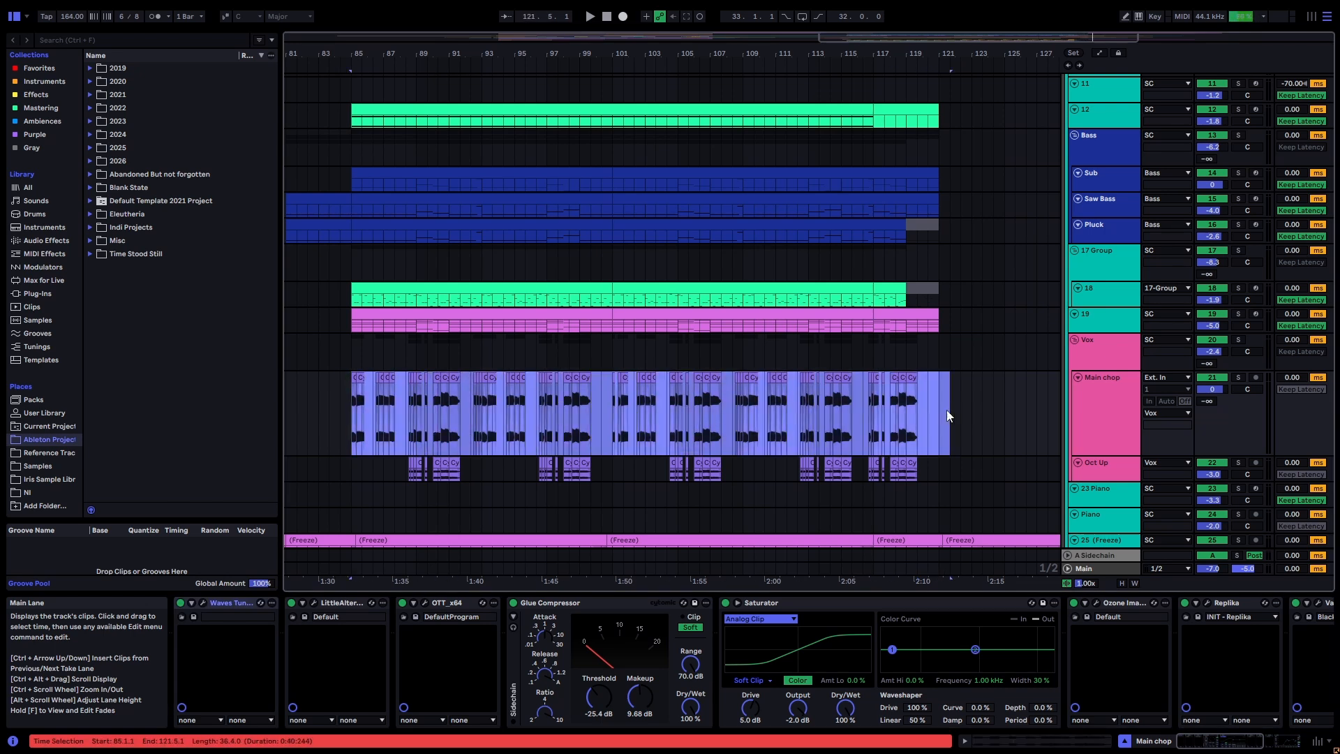
{"action": "mouse_move", "coordinate": [946, 409]}
{"action": "left_mouse_down"}
{"action": "mouse_move", "coordinate": [346, 416]}
{"action": "mouse_move", "coordinate": [907, 420]}
{"action": "mouse_move", "coordinate": [891, 419]}
{"action": "mouse_move", "coordinate": [352, 413]}
{"action": "mouse_move", "coordinate": [949, 434]}
{"action": "mouse_move", "coordinate": [938, 433]}
{"action": "left_mouse_up"}
{"action": "left_click", "coordinate": [938, 433]}
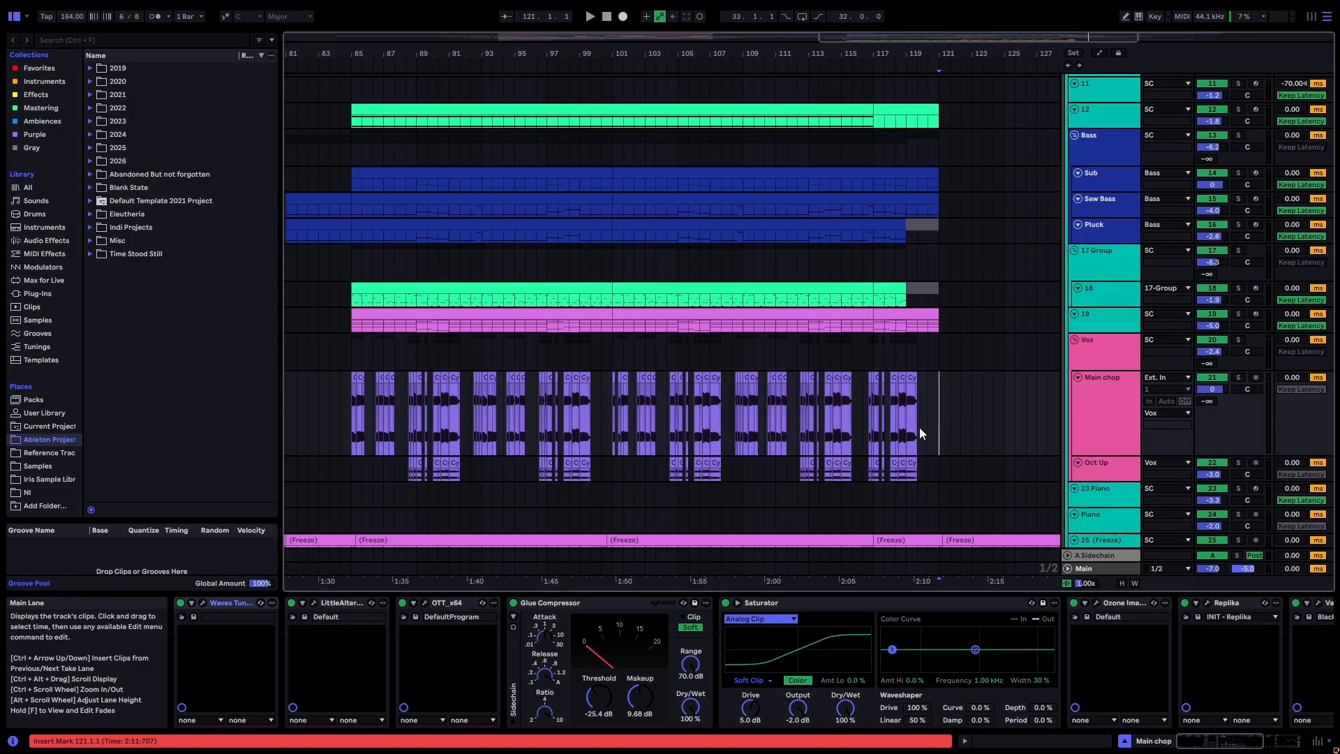
{"action": "mouse_move", "coordinate": [935, 413]}
{"action": "left_mouse_down"}
{"action": "mouse_move", "coordinate": [354, 418]}
{"action": "mouse_move", "coordinate": [931, 439]}
{"action": "left_mouse_up"}
{"action": "left_click", "coordinate": [931, 439]}
{"action": "left_click_drag", "start_coordinate": [332, 413], "coordinate": [905, 421]}
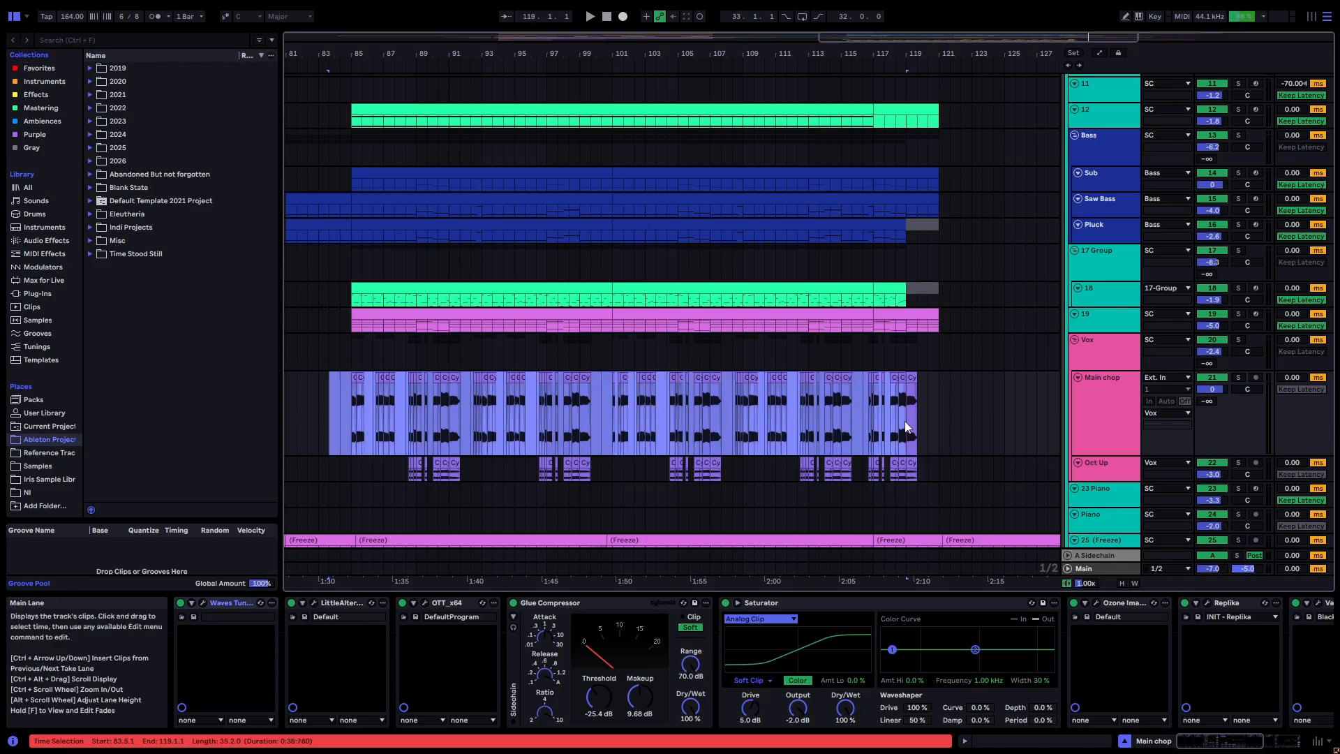
Step: Select track 12's clip from bar 85 to bar 117 and look over the surrounding bass, synth and Vox layers
{"action": "scroll", "coordinate": [959, 437], "scroll_direction": "up", "scroll_amount": 10}
{"action": "left_click", "coordinate": [852, 320]}
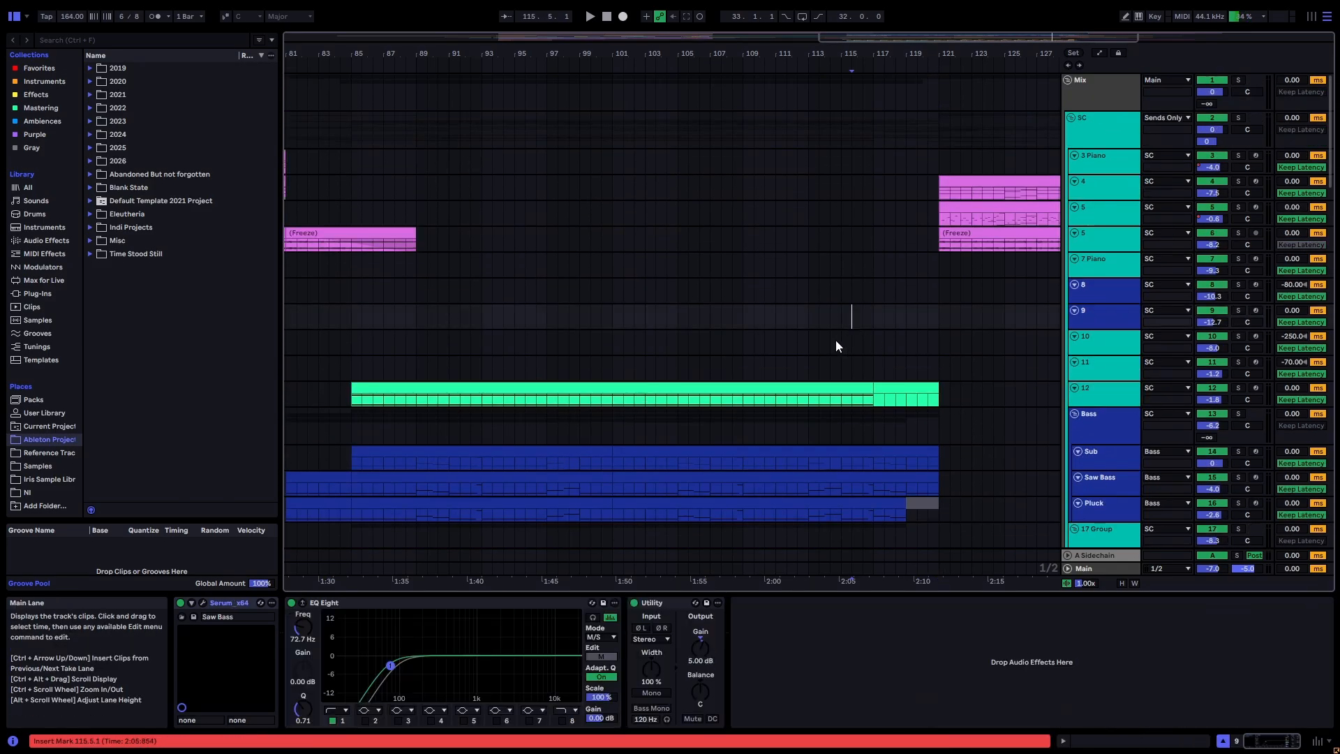
{"action": "scroll", "coordinate": [667, 309], "scroll_direction": "down", "scroll_amount": 10}
{"action": "scroll", "coordinate": [429, 178], "scroll_direction": "up", "scroll_amount": 3}
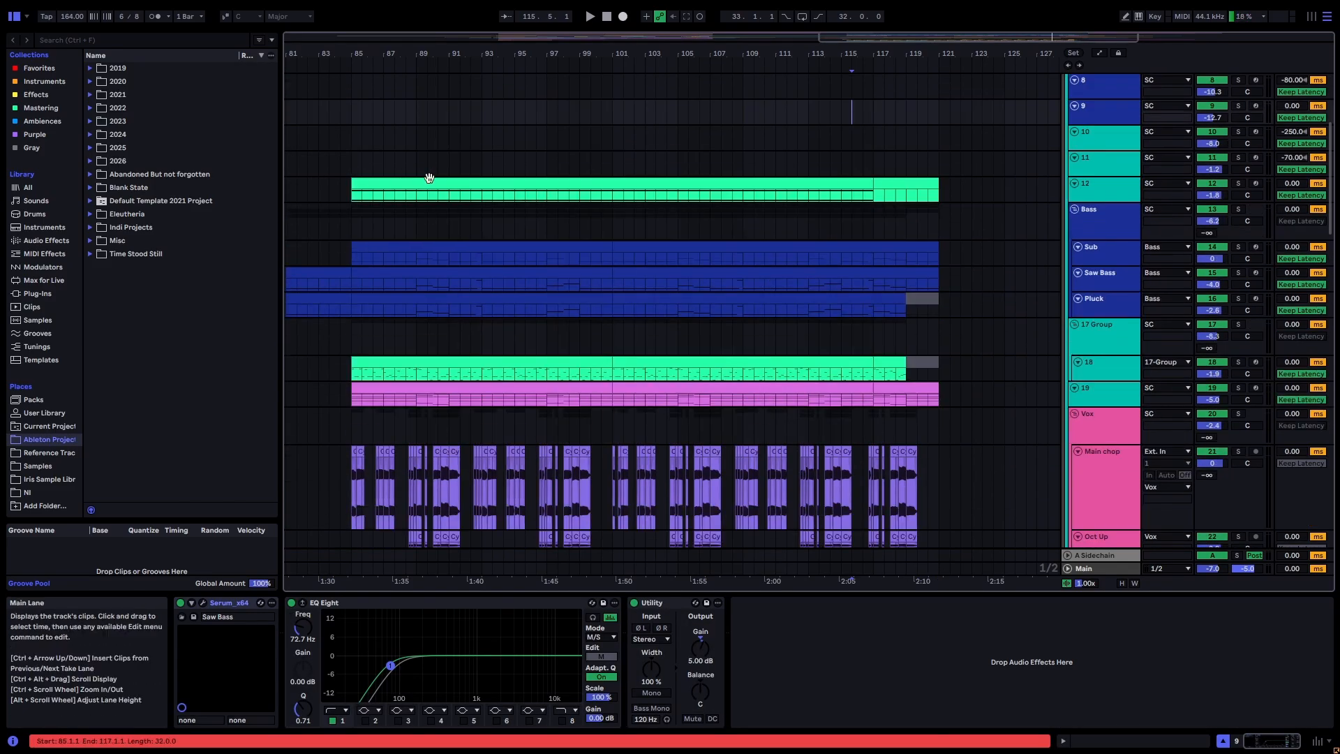
{"action": "left_click", "coordinate": [415, 180]}
{"action": "scroll", "coordinate": [518, 194], "scroll_direction": "up", "scroll_amount": 5}
{"action": "scroll", "coordinate": [620, 263], "scroll_direction": "down", "scroll_amount": 5}
{"action": "scroll", "coordinate": [805, 362], "scroll_direction": "down", "scroll_amount": 3}
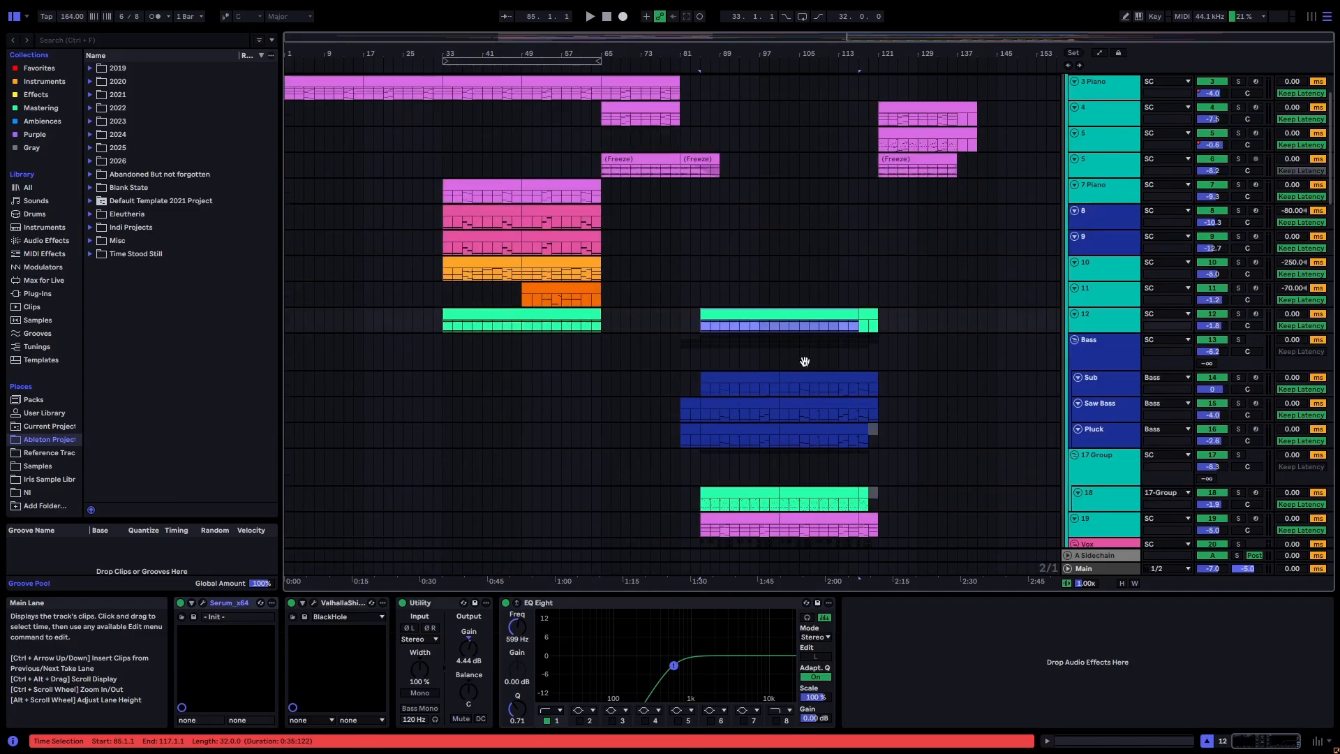
{"action": "scroll", "coordinate": [690, 351], "scroll_direction": "down", "scroll_amount": 3}
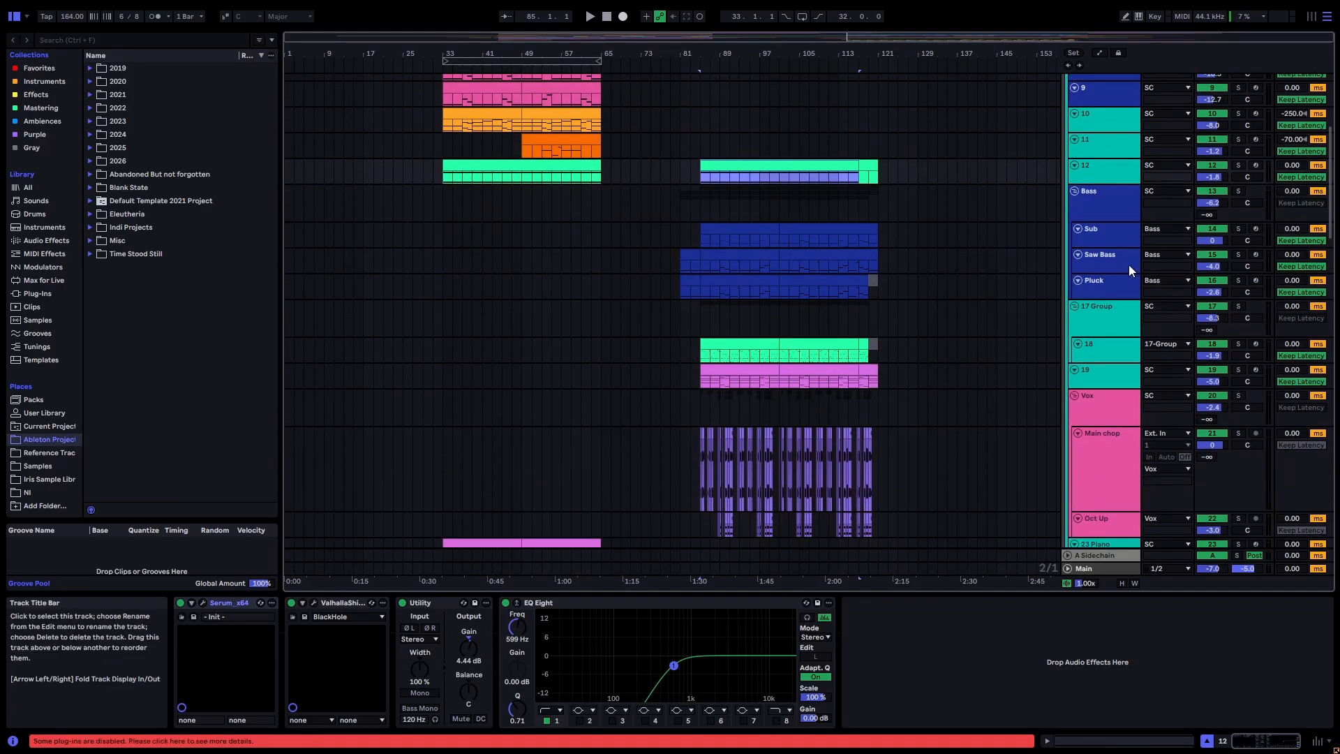
Step: Select the Pluck track and look over its drop clips, and highlight bars 83 to 139 on the Main chop and Oct Up tracks
{"action": "left_click", "coordinate": [1108, 284]}
{"action": "left_click", "coordinate": [707, 279]}
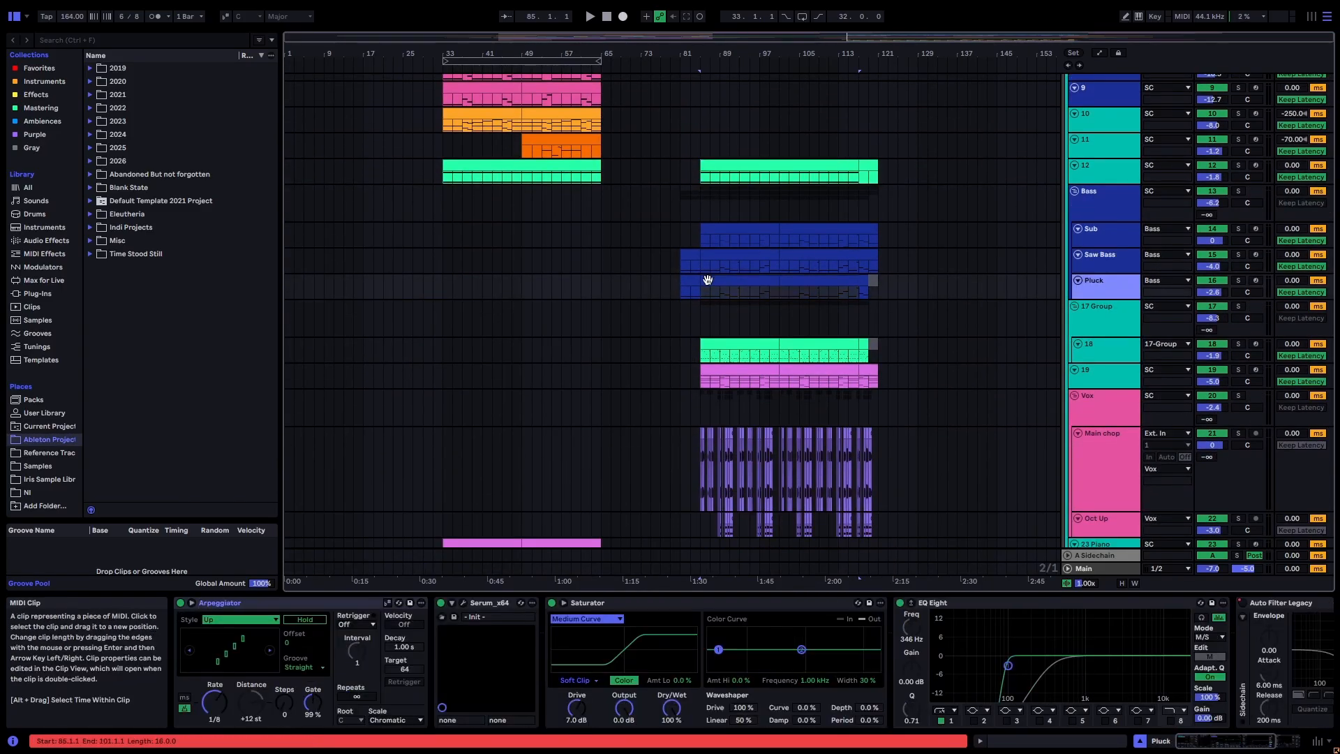
{"action": "left_click_drag", "start_coordinate": [695, 281], "coordinate": [990, 287]}
{"action": "scroll", "coordinate": [990, 287], "scroll_direction": "down", "scroll_amount": 5}
{"action": "left_click_drag", "start_coordinate": [693, 307], "coordinate": [962, 402]}
{"action": "scroll", "coordinate": [964, 379], "scroll_direction": "up", "scroll_amount": 8}
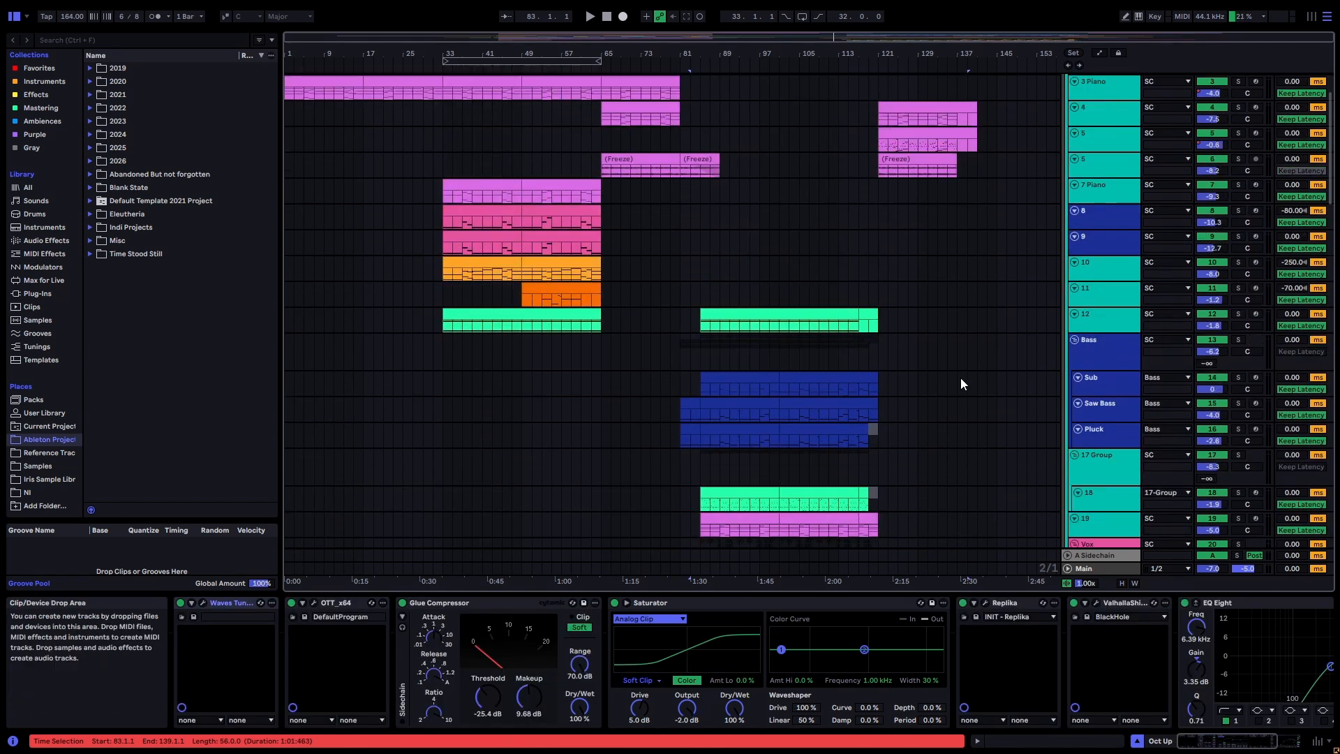
Step: Look through the tracks down to the drum group, and play track 12's clip soloed from bar 85
{"action": "scroll", "coordinate": [961, 378], "scroll_direction": "down", "scroll_amount": 3}
{"action": "scroll", "coordinate": [1051, 367], "scroll_direction": "down", "scroll_amount": 3}
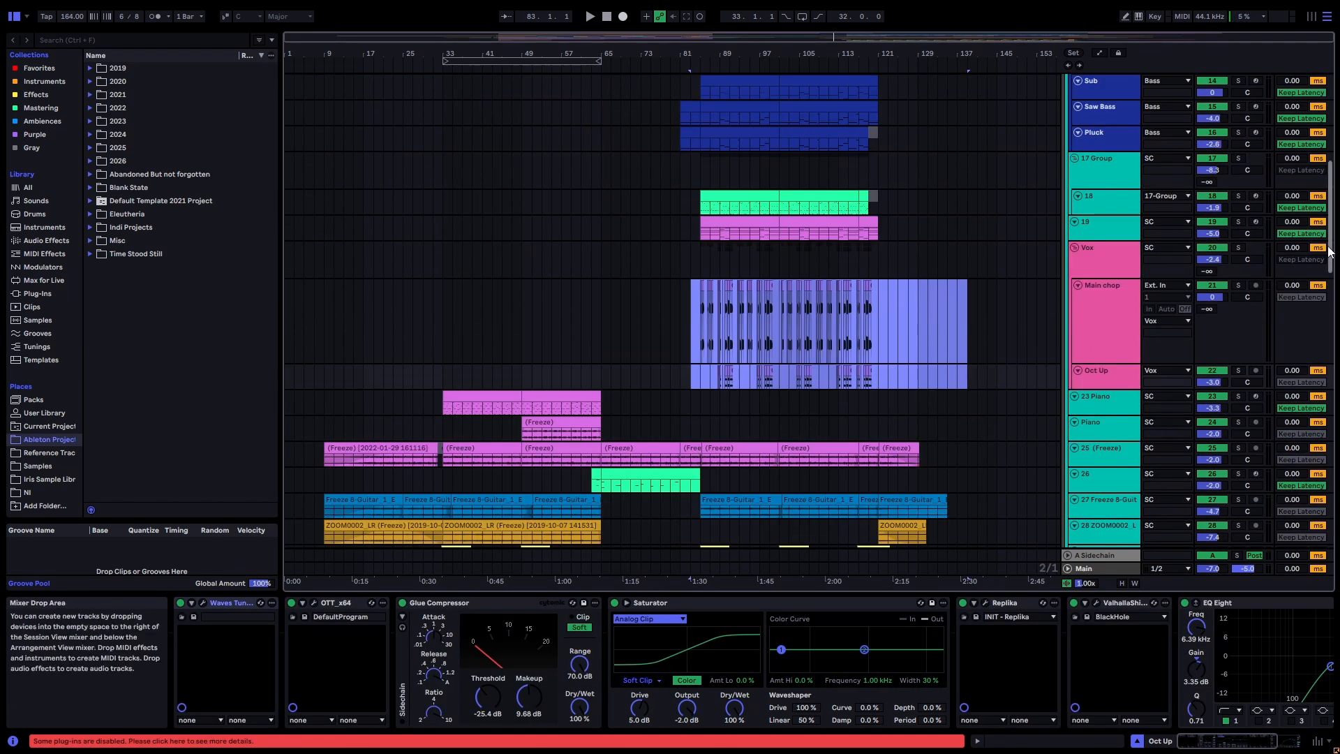
{"action": "scroll", "coordinate": [1249, 417], "scroll_direction": "down", "scroll_amount": 10}
{"action": "scroll", "coordinate": [909, 312], "scroll_direction": "up", "scroll_amount": 4}
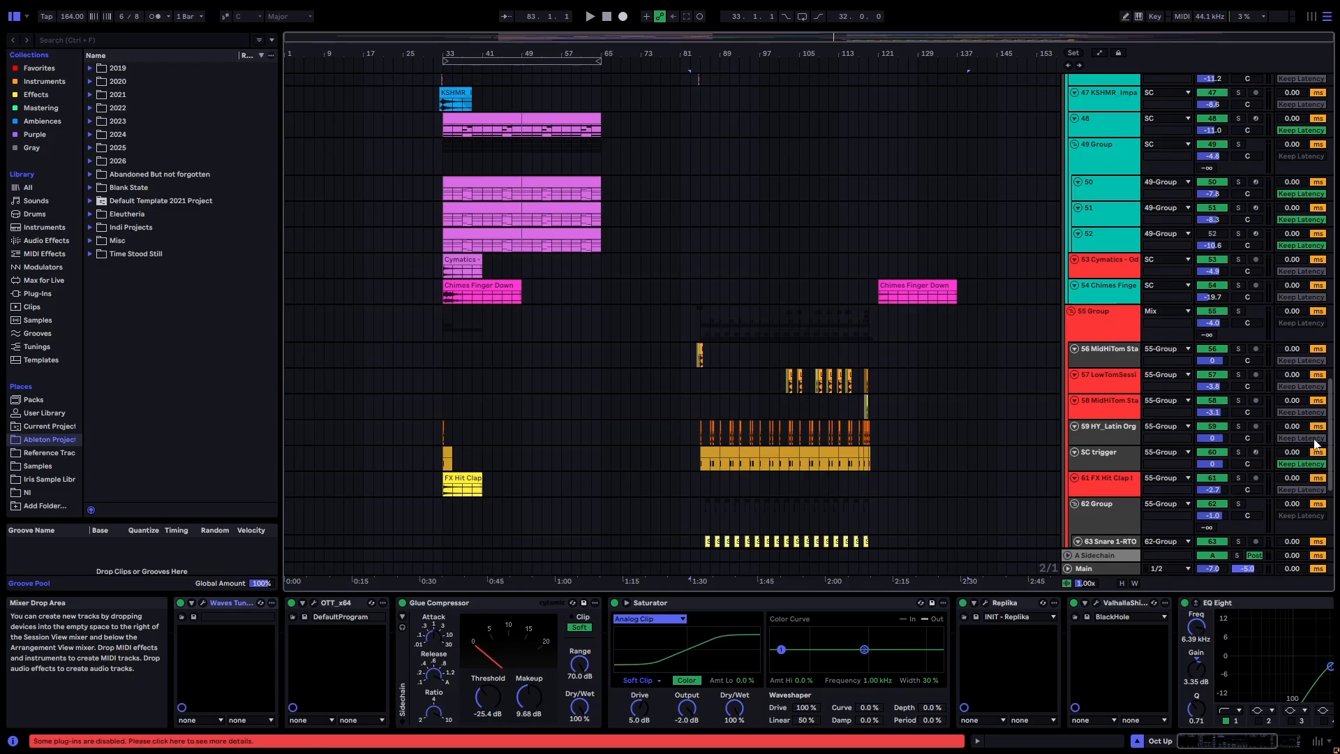
{"action": "scroll", "coordinate": [885, 260], "scroll_direction": "up", "scroll_amount": 20}
{"action": "left_click", "coordinate": [764, 254]}
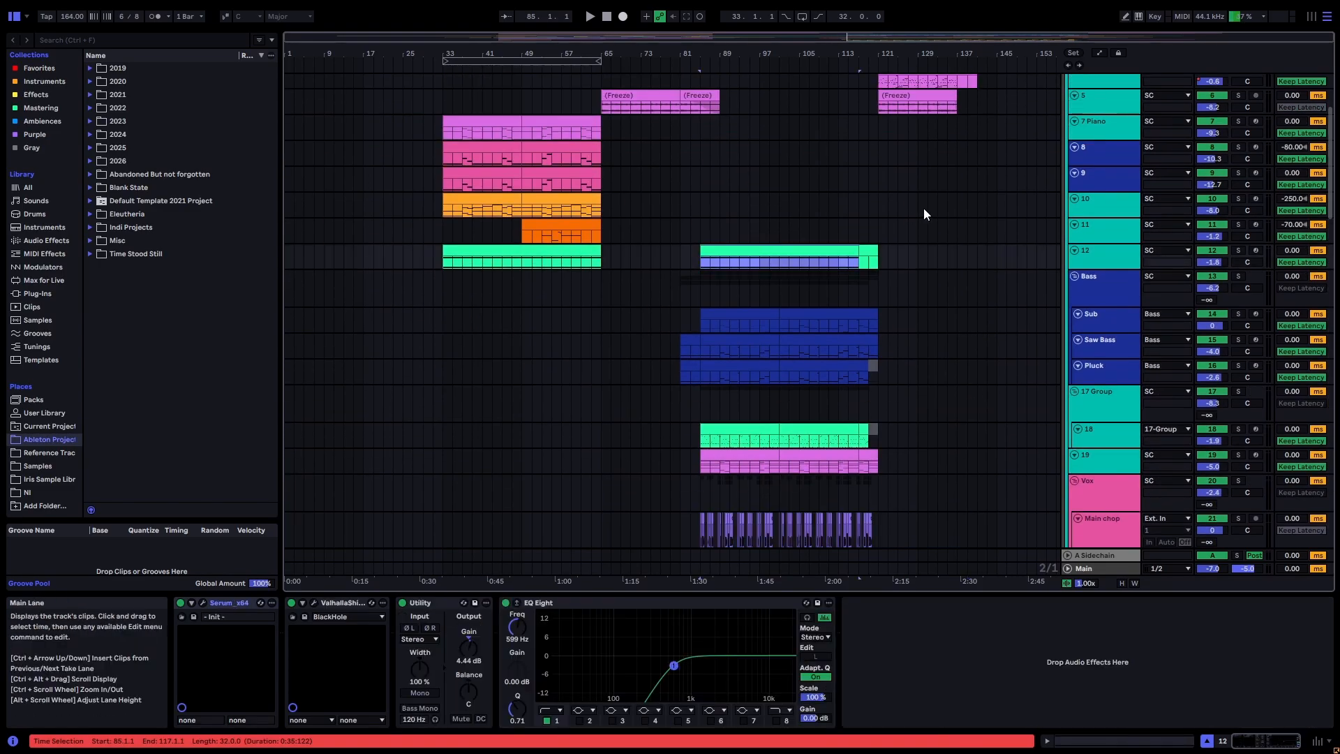
{"action": "key", "text": "space"}
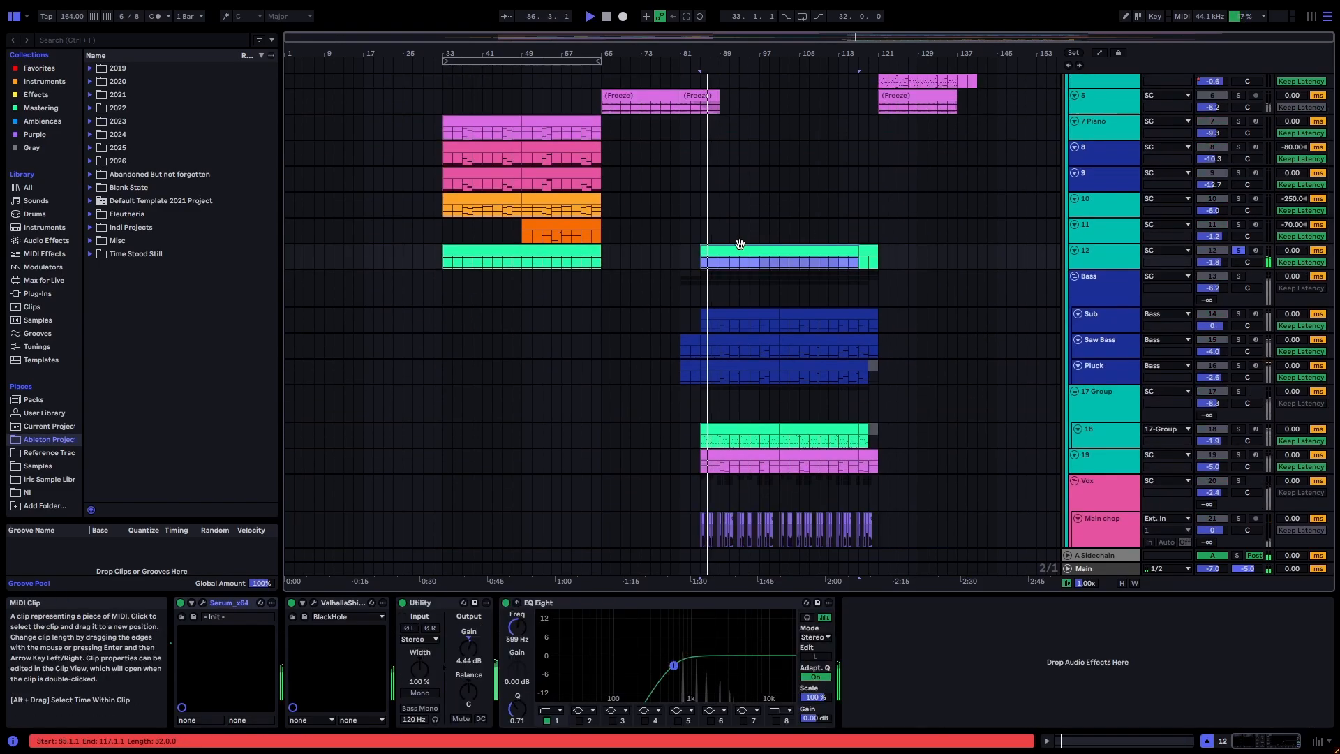
Step: Select the Sub track during playback of track 12 and highlight bars 95 to 97 on track 6
{"action": "left_click", "coordinate": [1113, 292]}
{"action": "left_click", "coordinate": [1127, 323]}
{"action": "scroll", "coordinate": [902, 266], "scroll_direction": "up", "scroll_amount": 2}
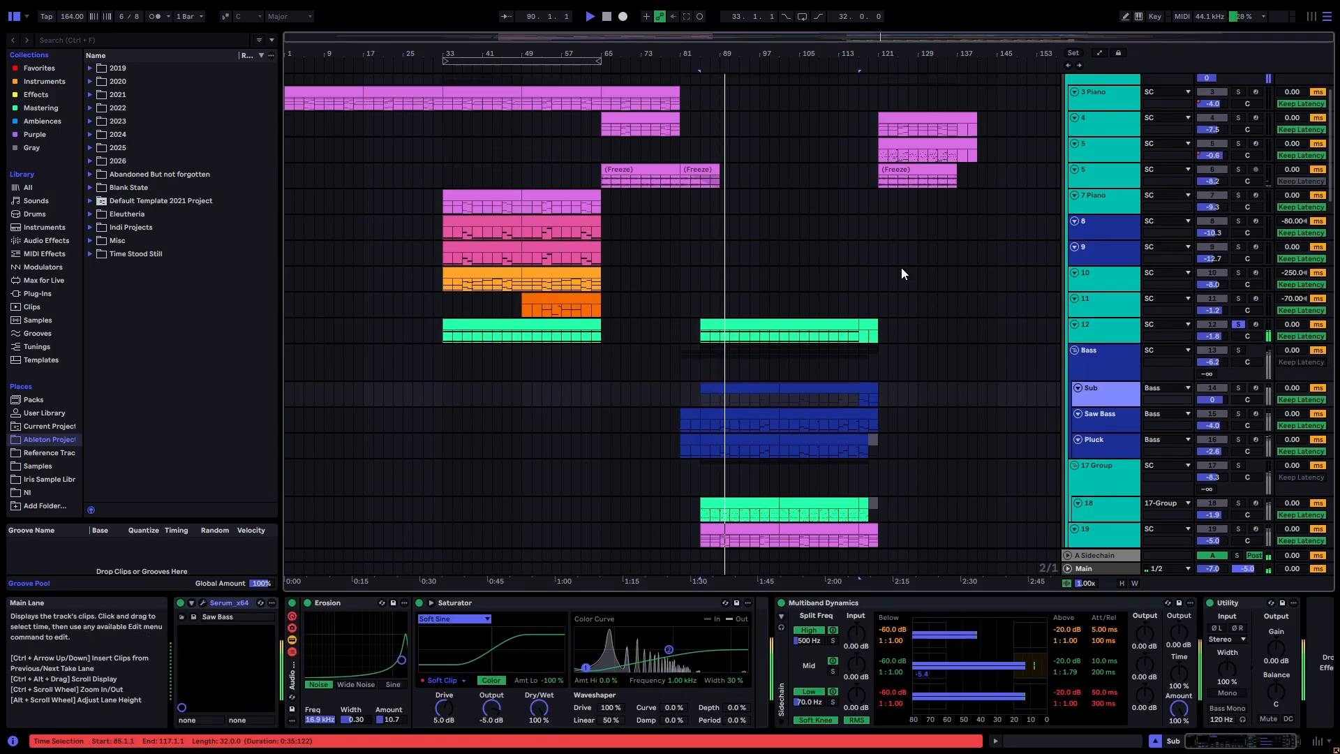
{"action": "scroll", "coordinate": [902, 274], "scroll_direction": "up", "scroll_amount": 1}
{"action": "left_click_drag", "start_coordinate": [320, 137], "coordinate": [891, 135]}
{"action": "left_click_drag", "start_coordinate": [758, 188], "coordinate": [754, 211]}
{"action": "scroll", "coordinate": [771, 416], "scroll_direction": "down", "scroll_amount": 3}
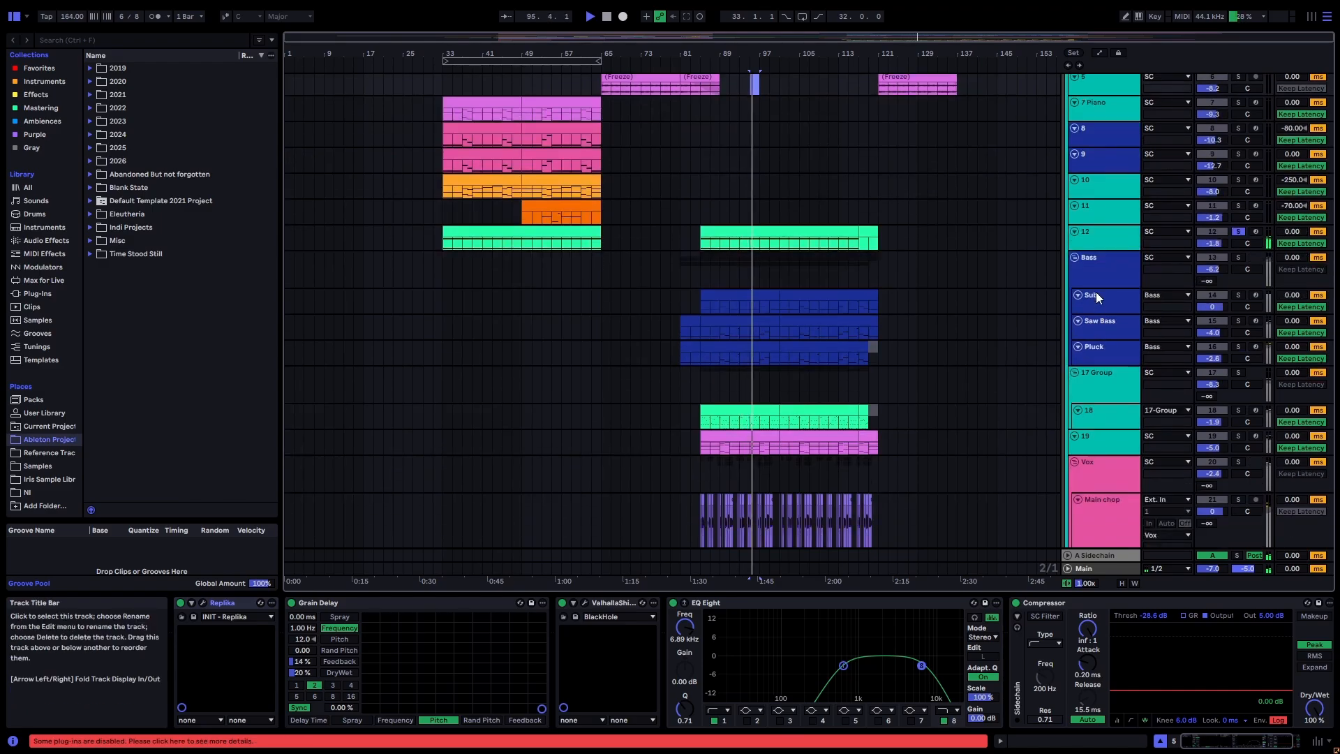
Step: Audition the soloed Bass group until about bar 107, and solo Sub with its clip from bar 85 to bar 101 selected
{"action": "left_click", "coordinate": [1094, 300]}
{"action": "left_click", "coordinate": [1108, 274]}
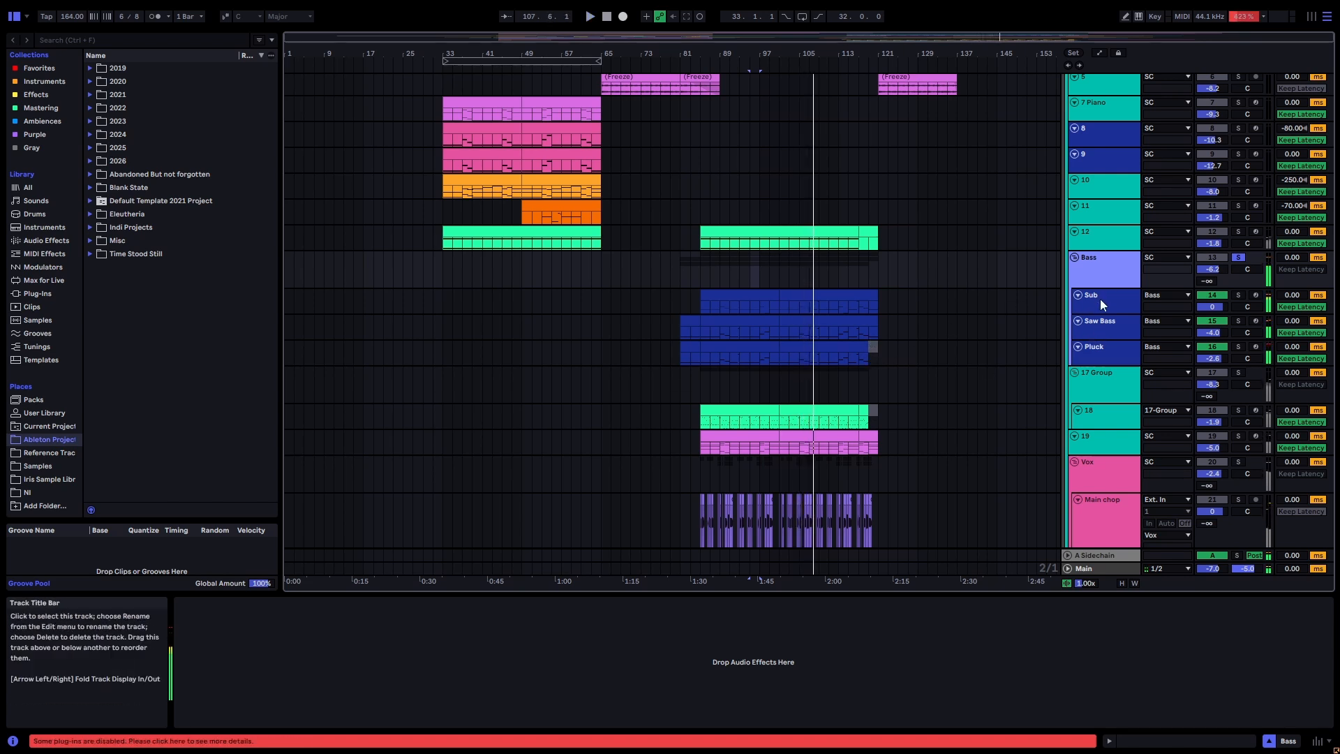
{"action": "left_click", "coordinate": [1100, 298]}
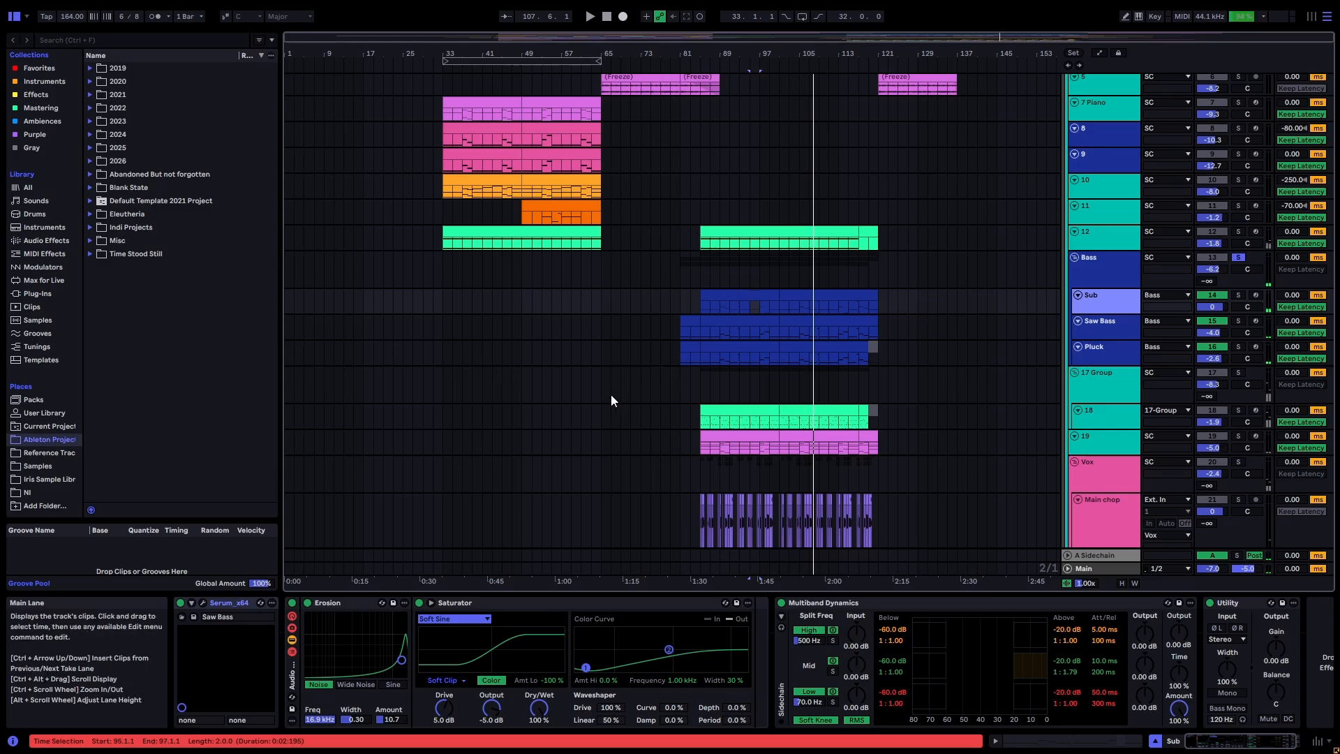
{"action": "left_click", "coordinate": [748, 310]}
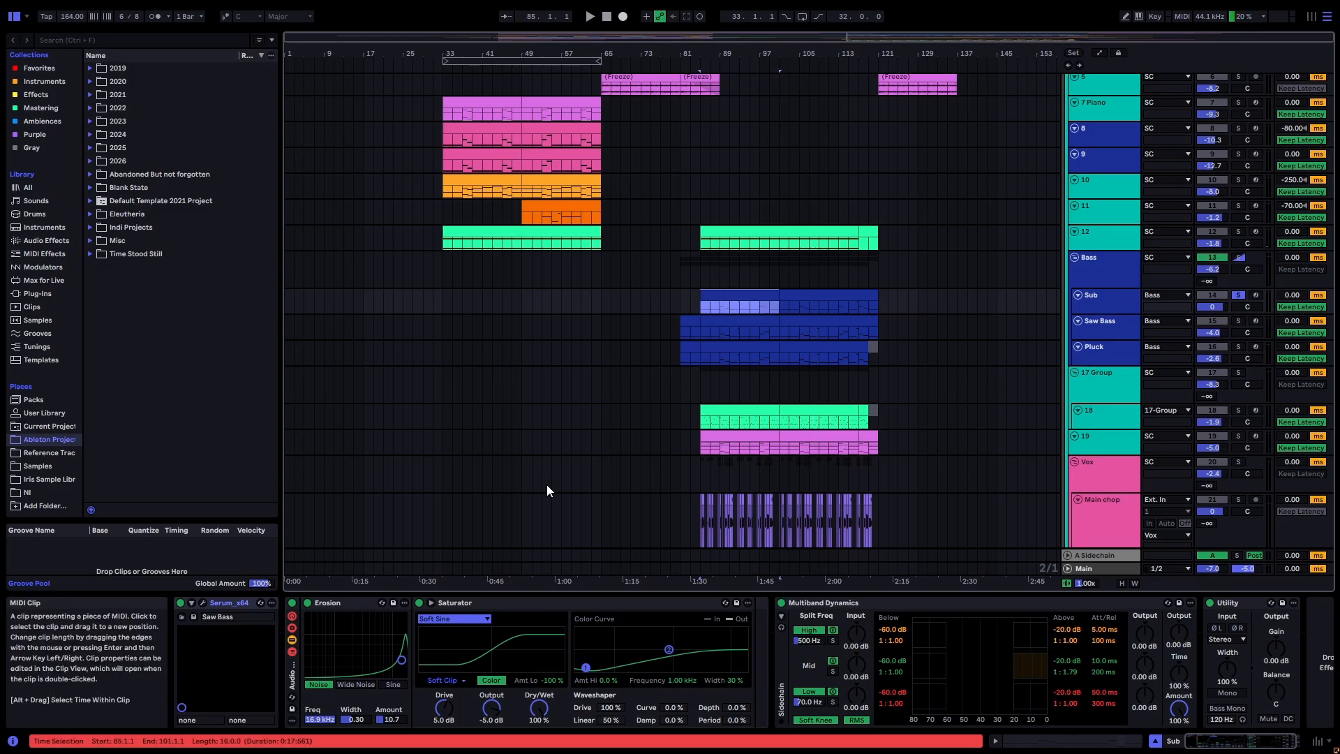
Step: Inspect the Sub track's Serum patch, viewing Oscillator B's wavetable editor and the Distortion effect, and close the plug-in window
{"action": "left_click", "coordinate": [182, 616]}
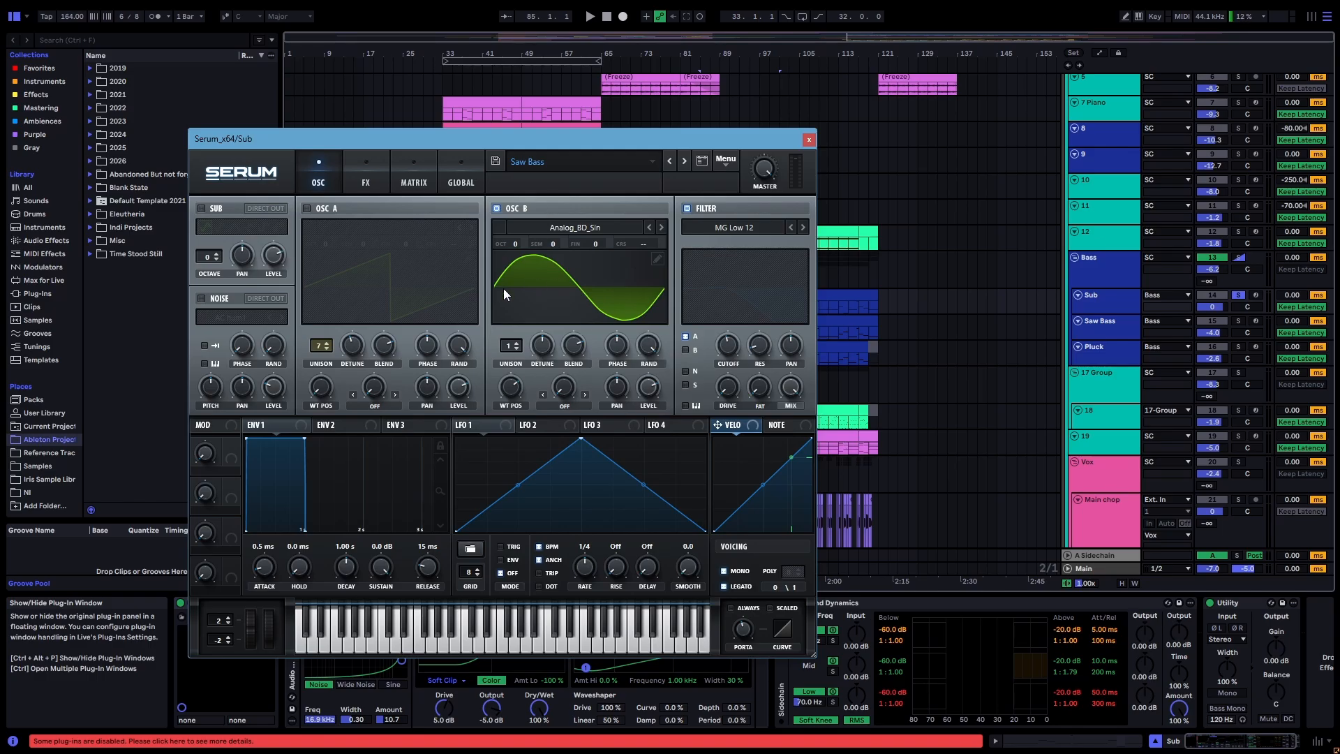
{"action": "left_click", "coordinate": [587, 286]}
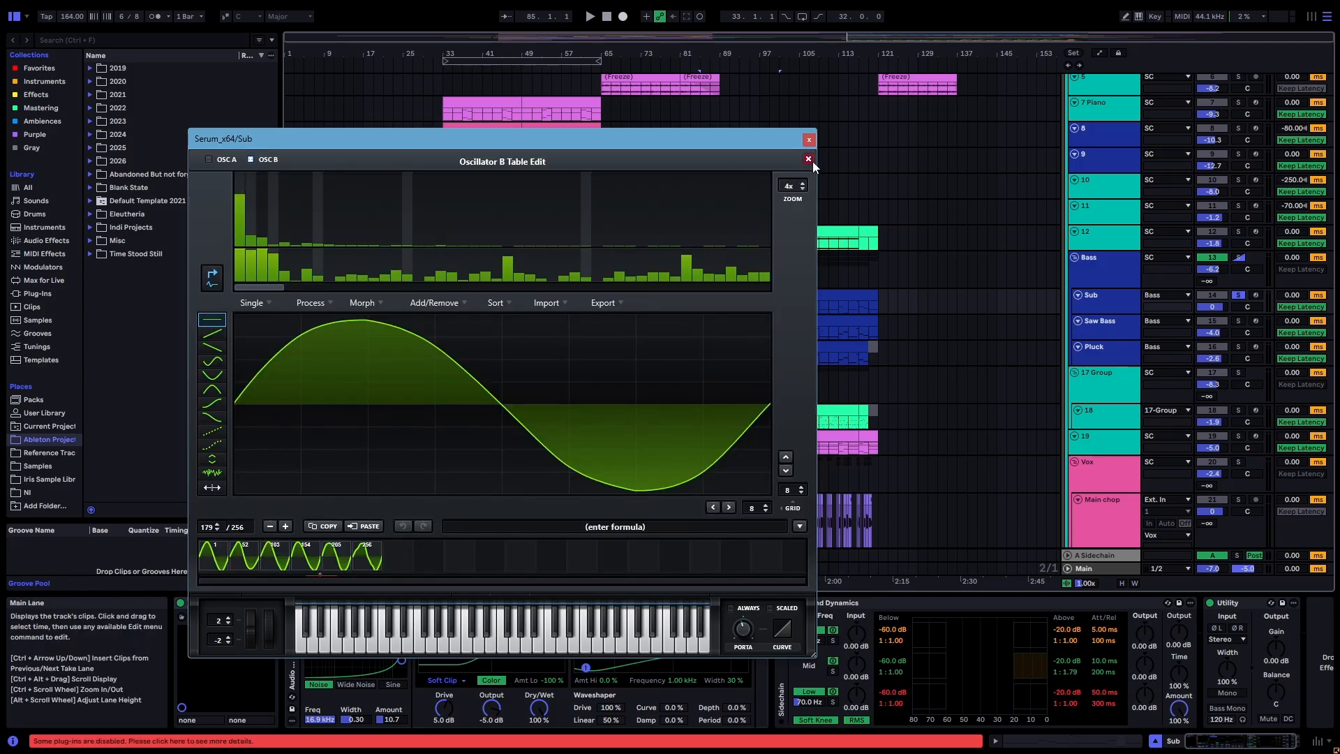
{"action": "left_click", "coordinate": [808, 159]}
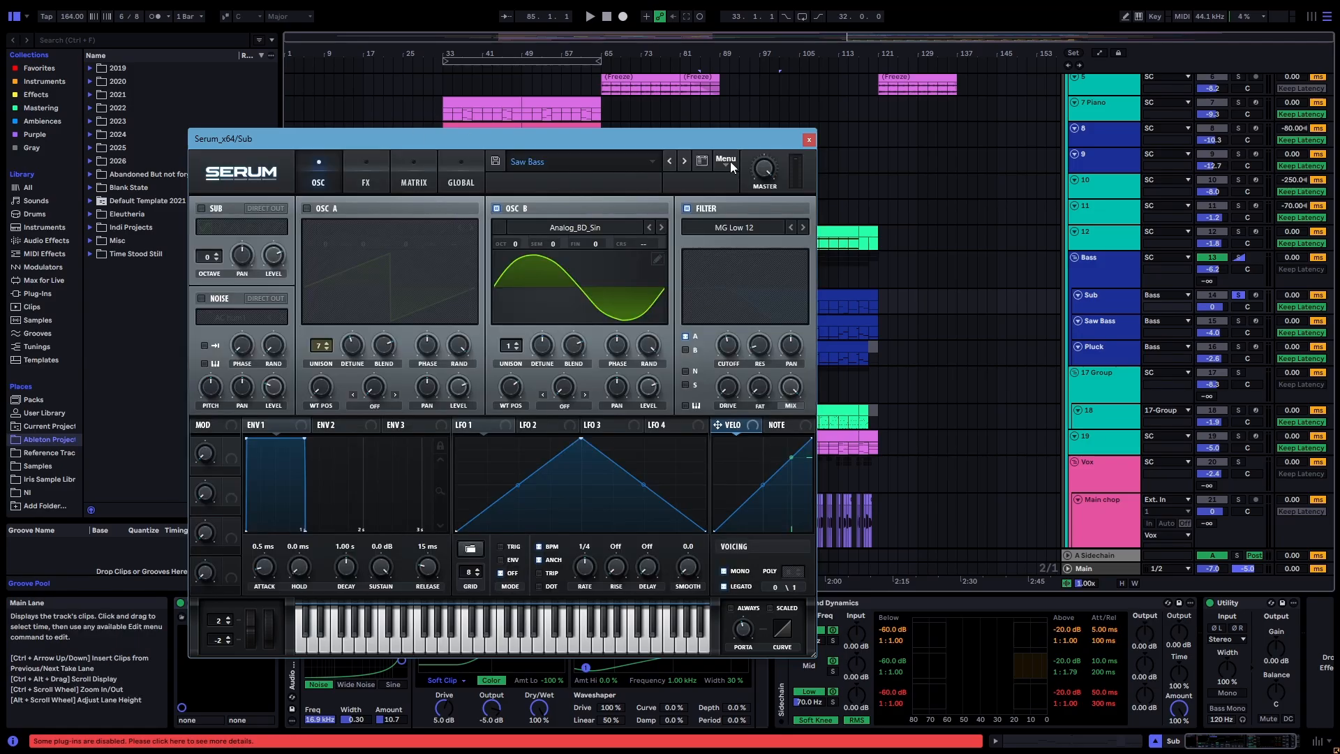
{"action": "left_click", "coordinate": [366, 171]}
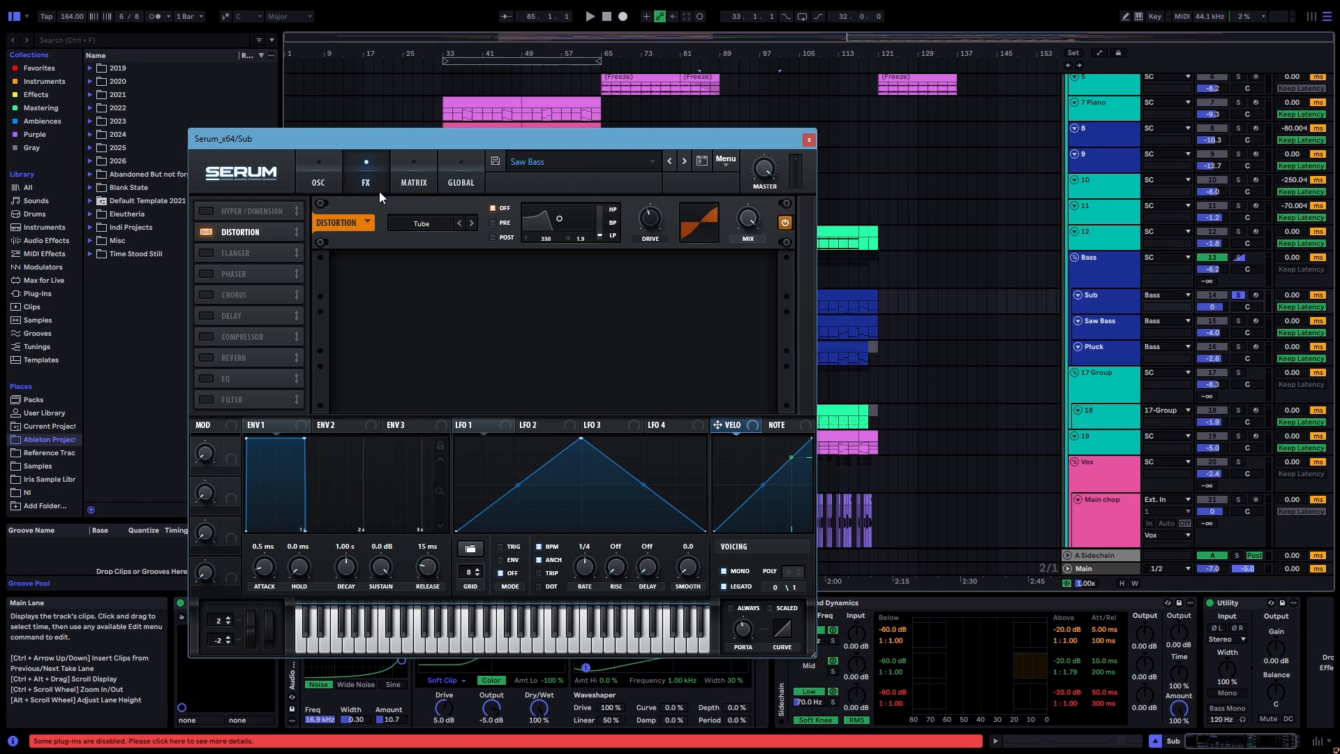
{"action": "left_click", "coordinate": [809, 140]}
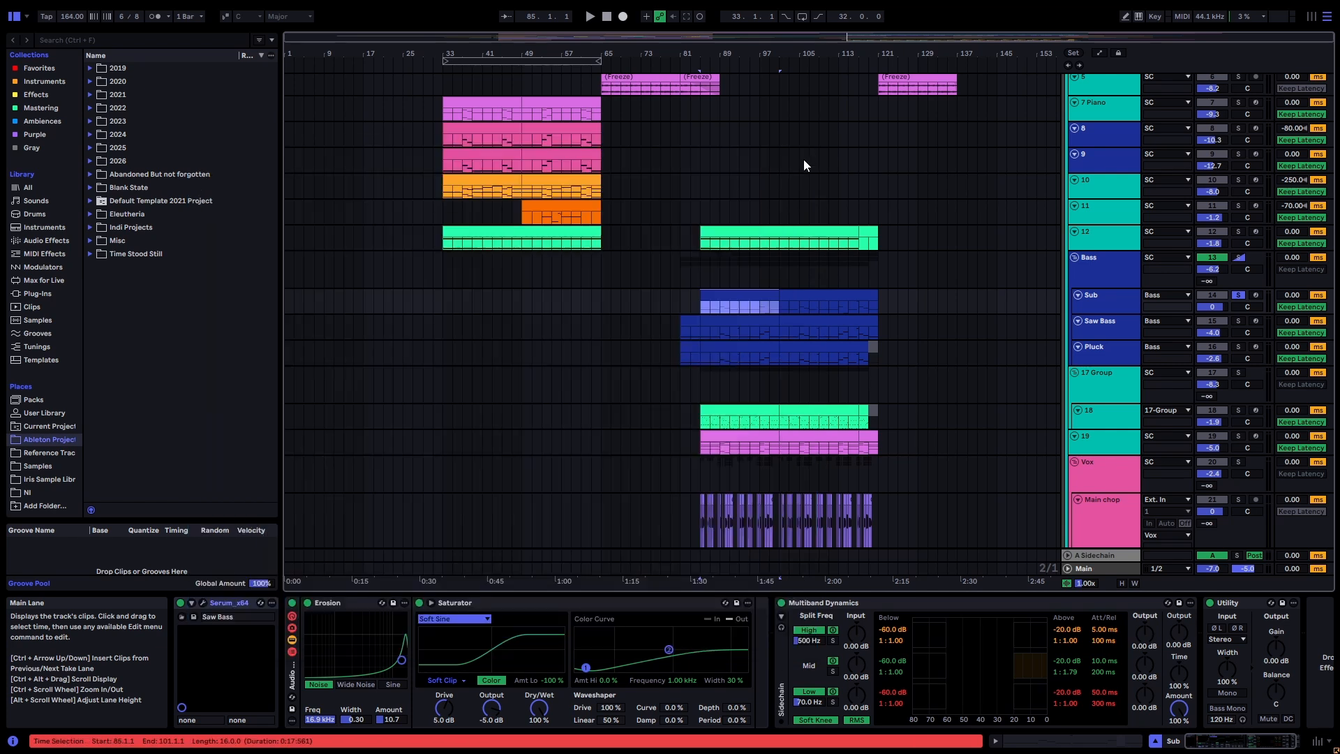
Step: Select the Sub track's Erosion device and play the soloed Sub from bar 85
{"action": "left_click", "coordinate": [355, 604]}
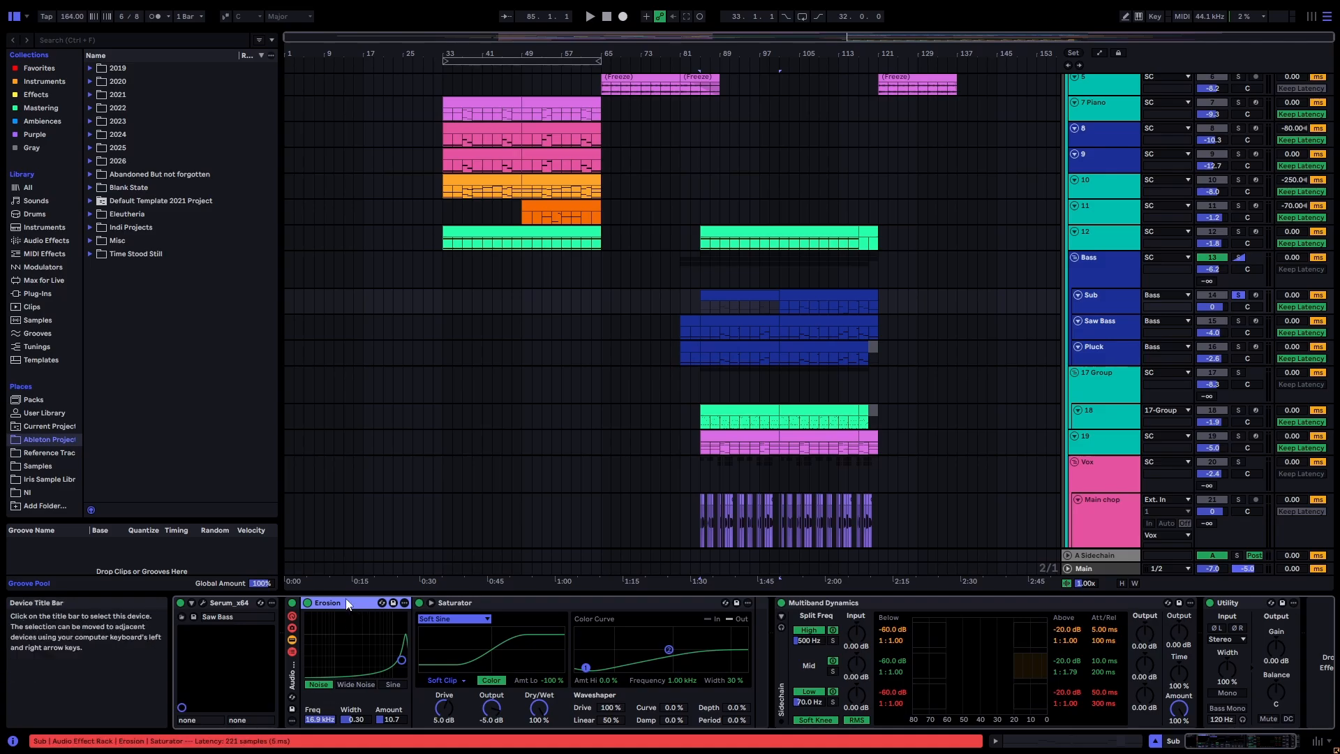
{"action": "left_click", "coordinate": [1078, 294]}
{"action": "key", "text": "space"}
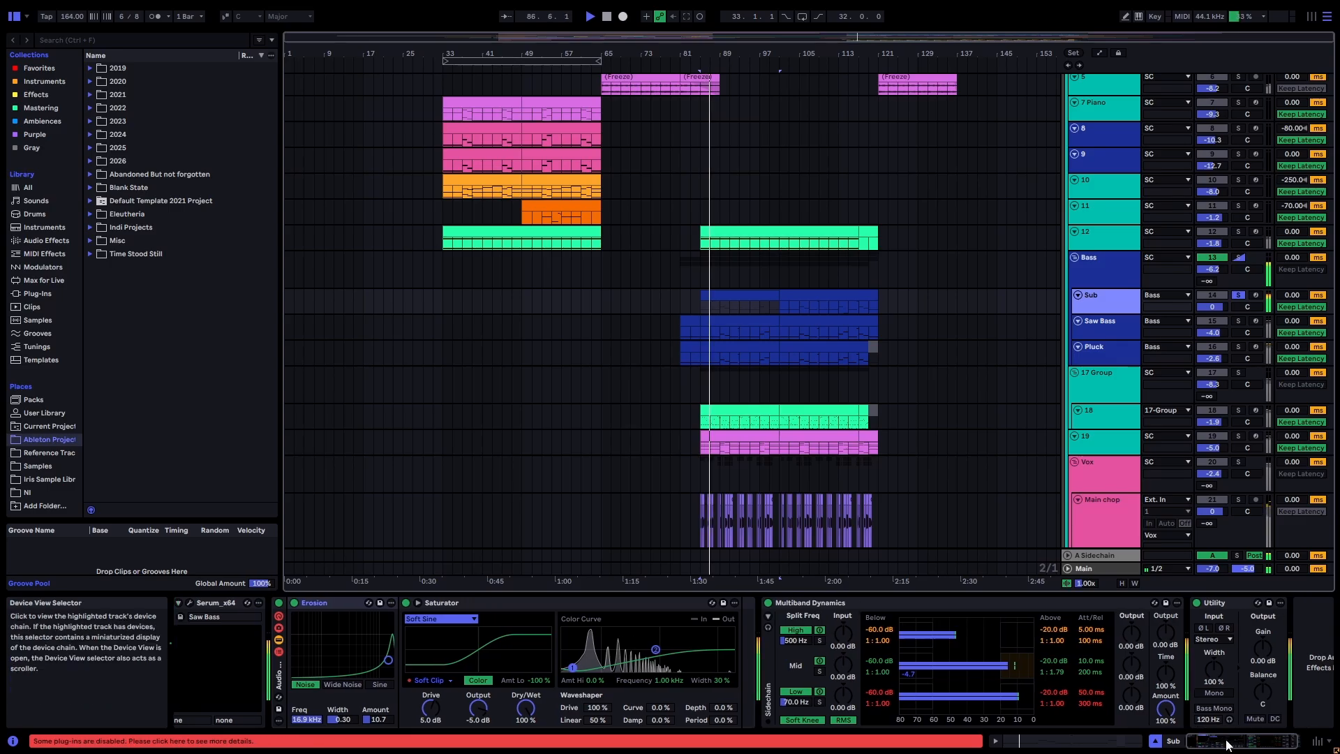
Step: Close the crash report in the help view
{"action": "left_click", "coordinate": [36, 94]}
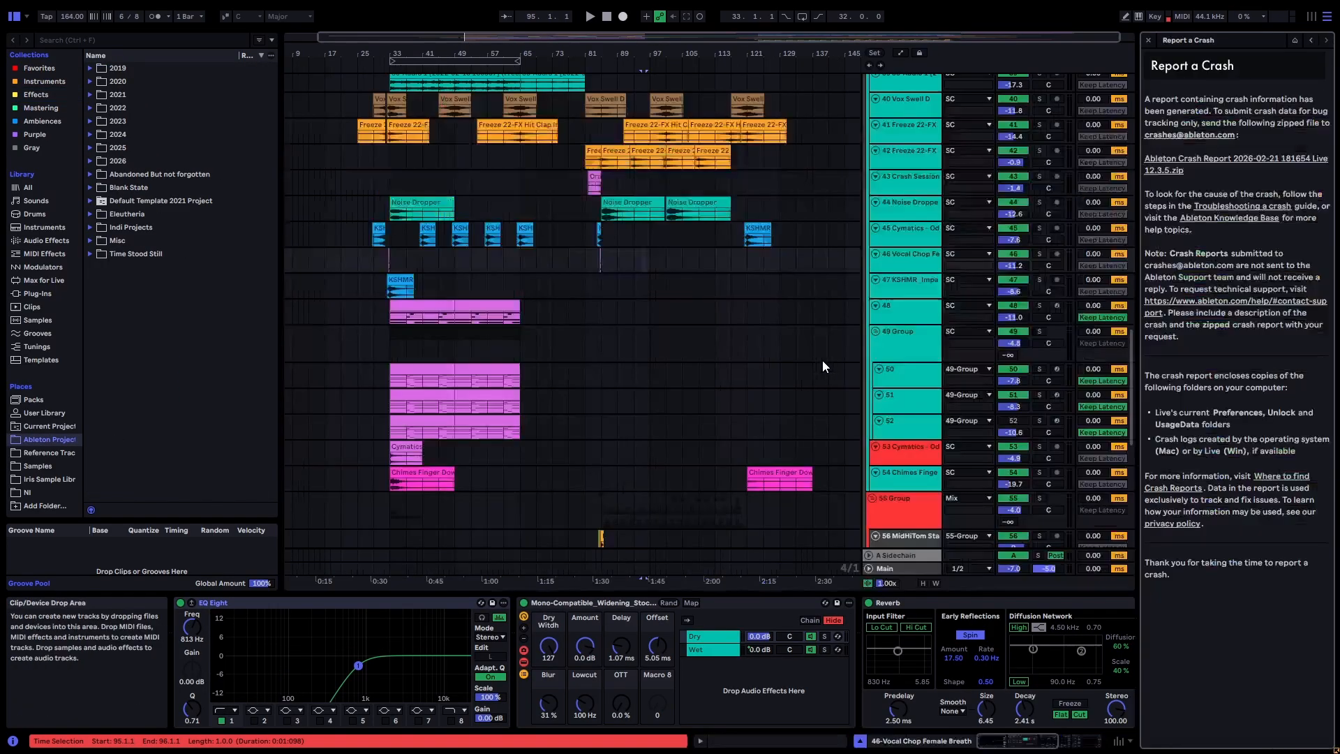
{"action": "scroll", "coordinate": [751, 409], "scroll_direction": "up", "scroll_amount": 8}
{"action": "left_click", "coordinate": [1324, 40]}
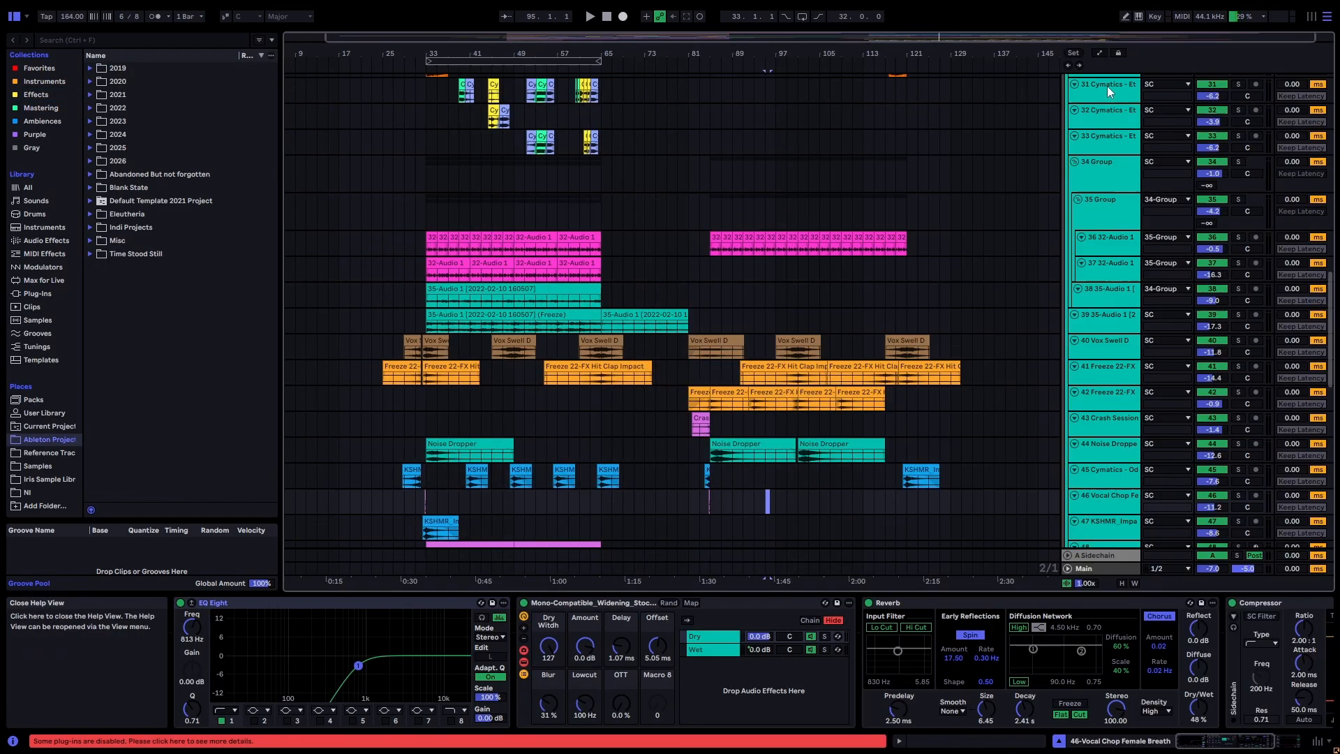
Step: Copy the Sub clip spanning bars 85 to 101 and paste it on the Sub track at bar 151
{"action": "scroll", "coordinate": [740, 370], "scroll_direction": "up", "scroll_amount": 14}
{"action": "scroll", "coordinate": [725, 406], "scroll_direction": "up", "scroll_amount": 4}
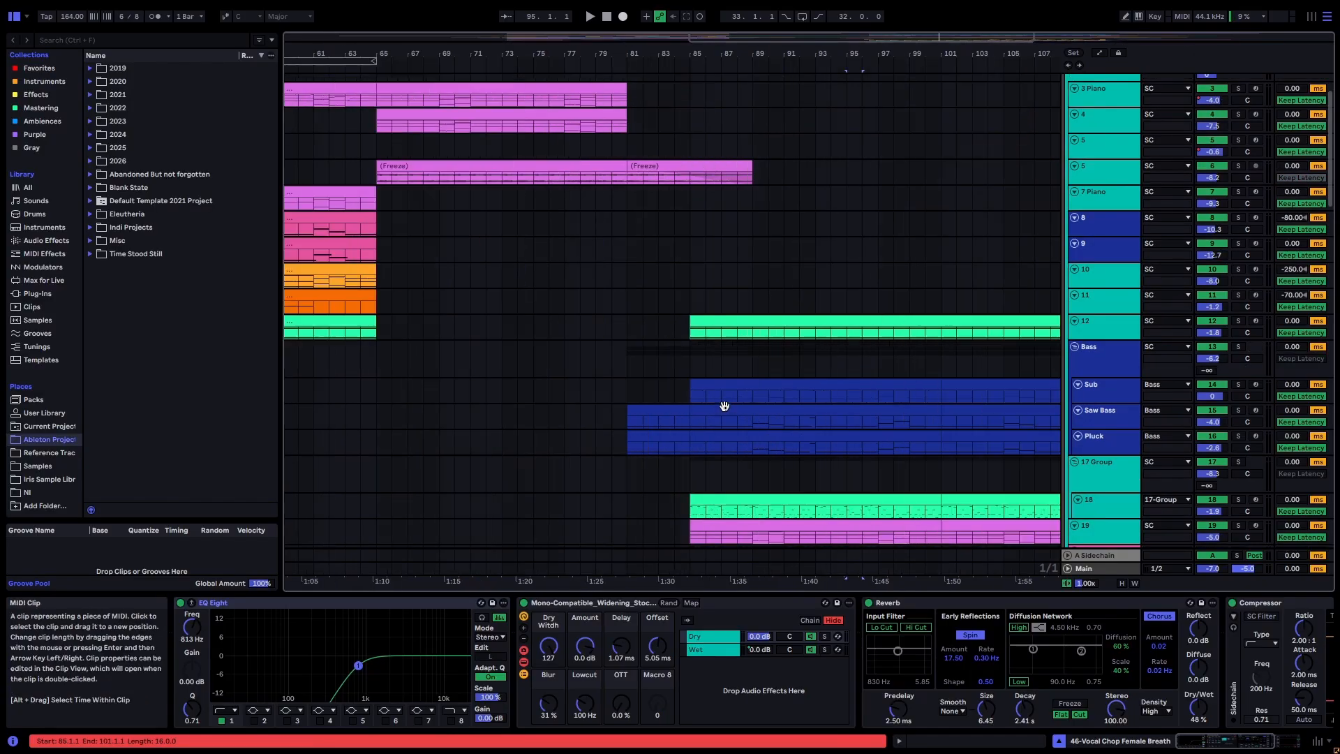
{"action": "left_click", "coordinate": [724, 406]}
{"action": "scroll", "coordinate": [883, 403], "scroll_direction": "down", "scroll_amount": 6}
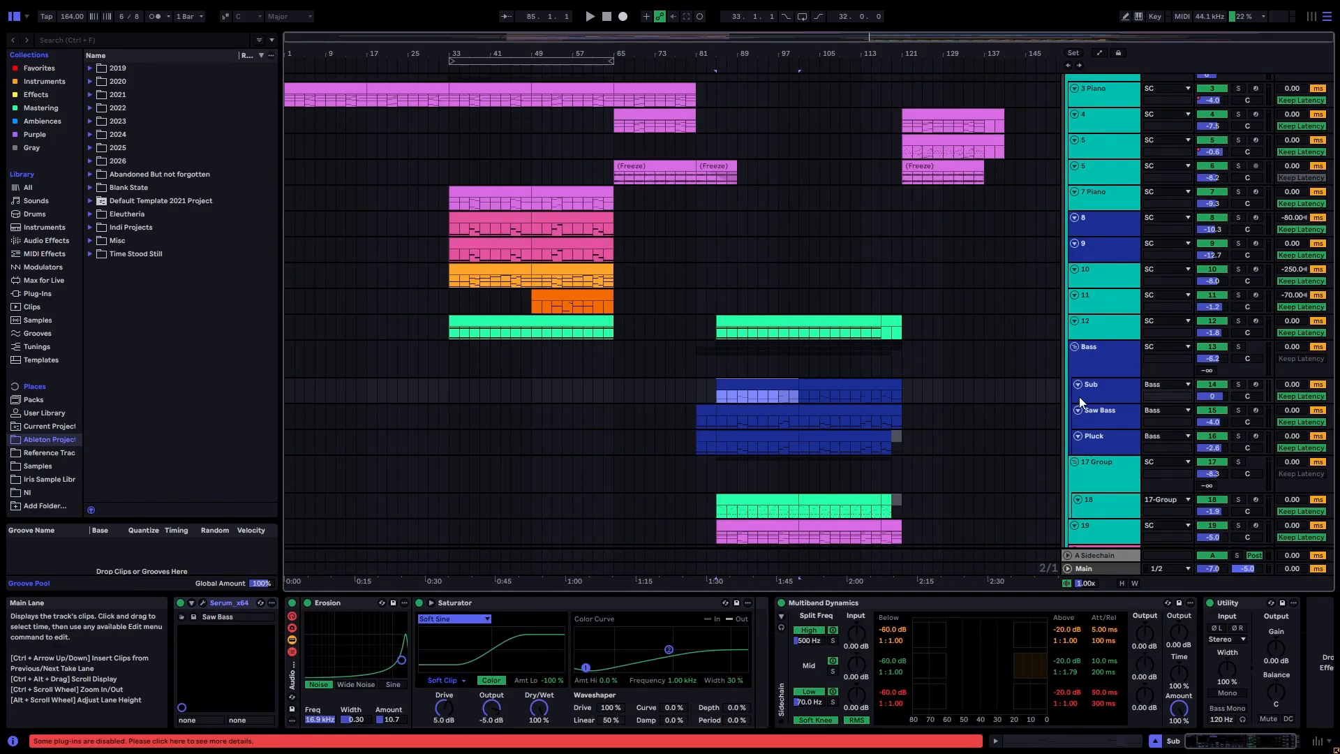
{"action": "left_click", "coordinate": [1054, 392]}
{"action": "key", "text": "ctrl+v"}
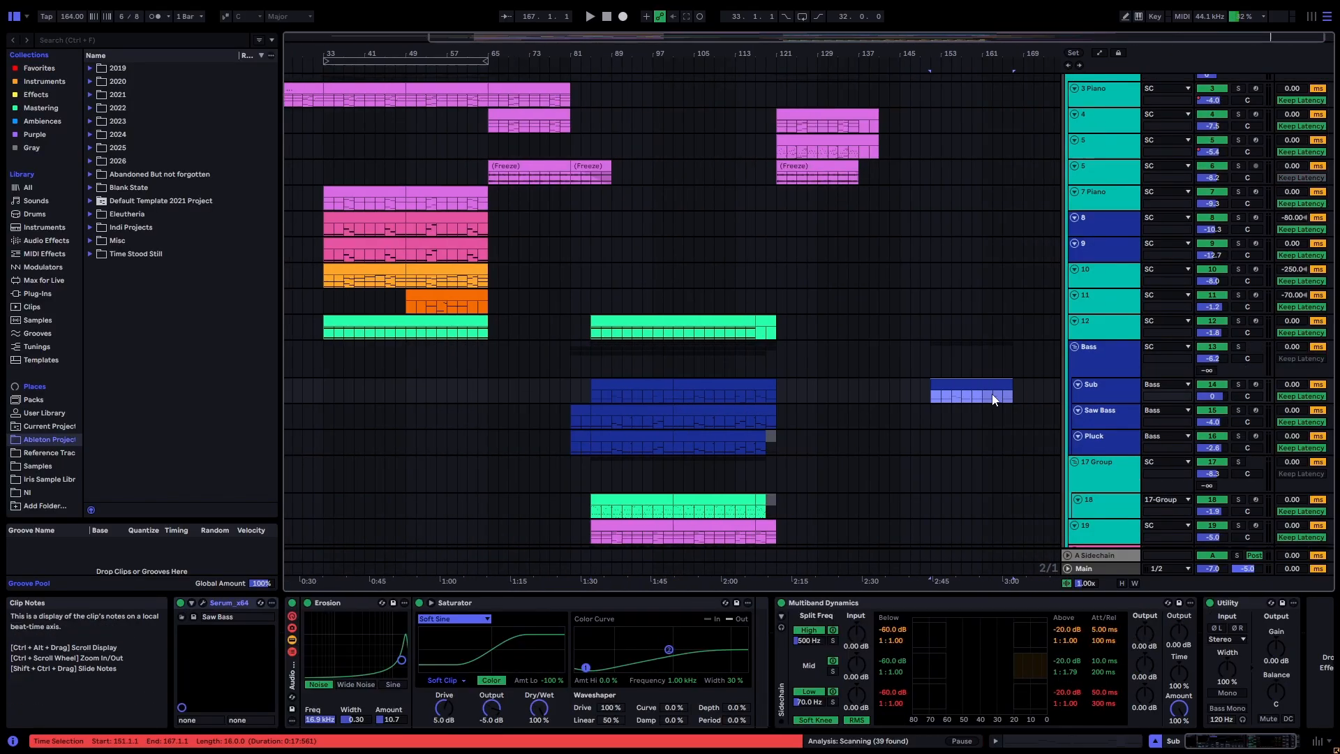
Step: Solo the Sub track and audition its copied clip from bar 151
{"action": "left_click", "coordinate": [966, 384]}
{"action": "key", "text": "s"}
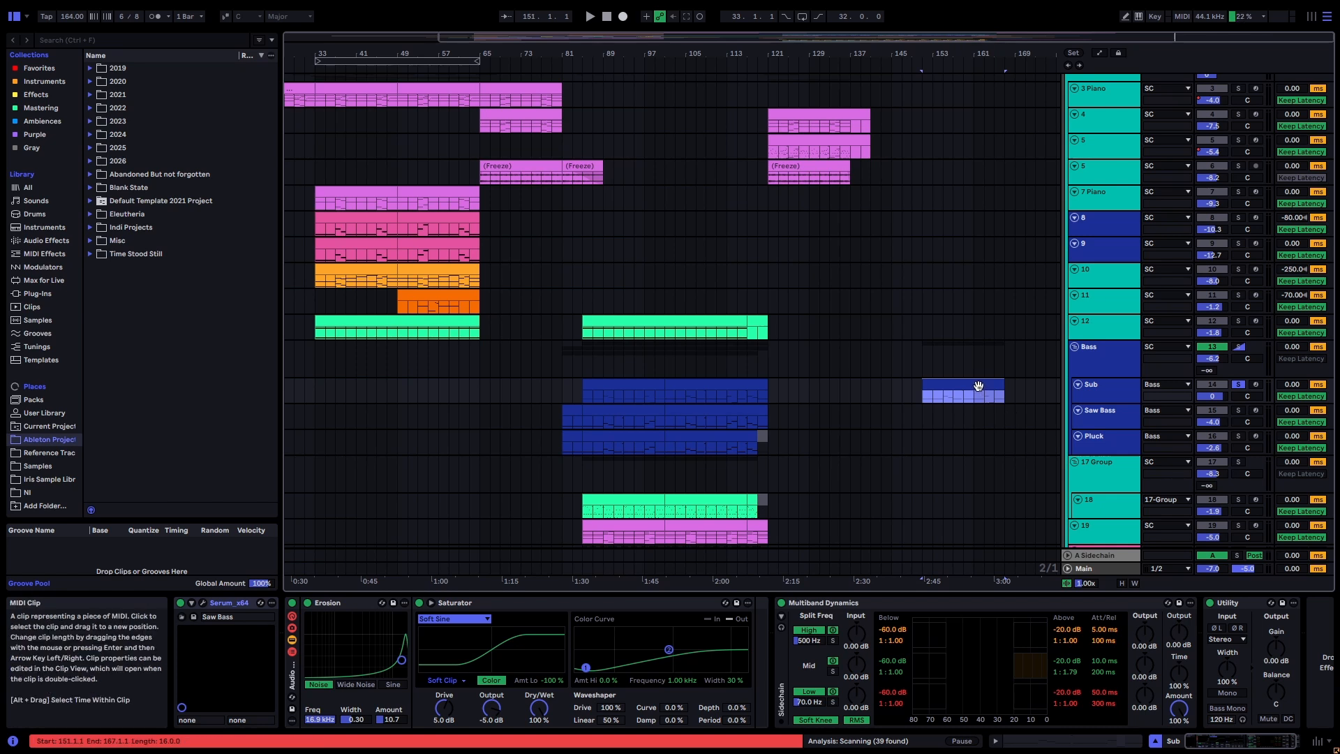
{"action": "key", "text": "space"}
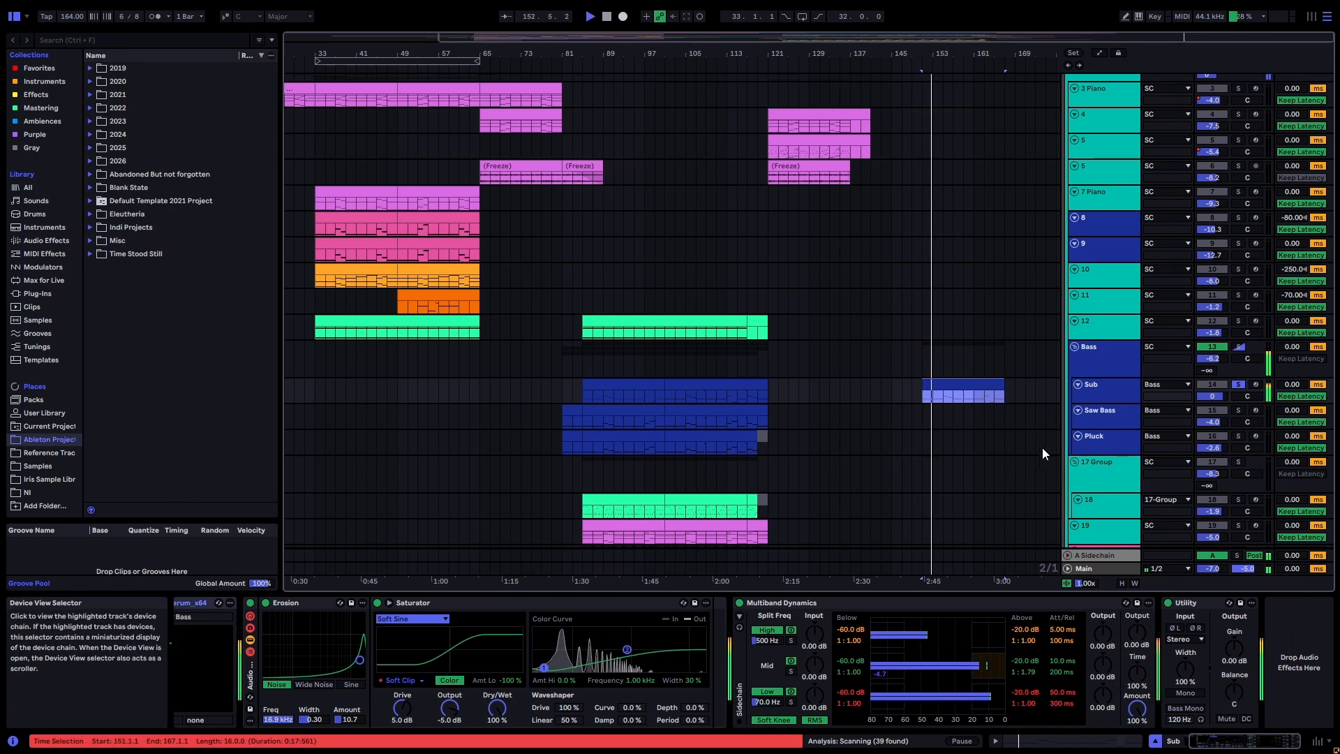
{"action": "scroll", "coordinate": [1011, 400], "scroll_direction": "up", "scroll_amount": 5}
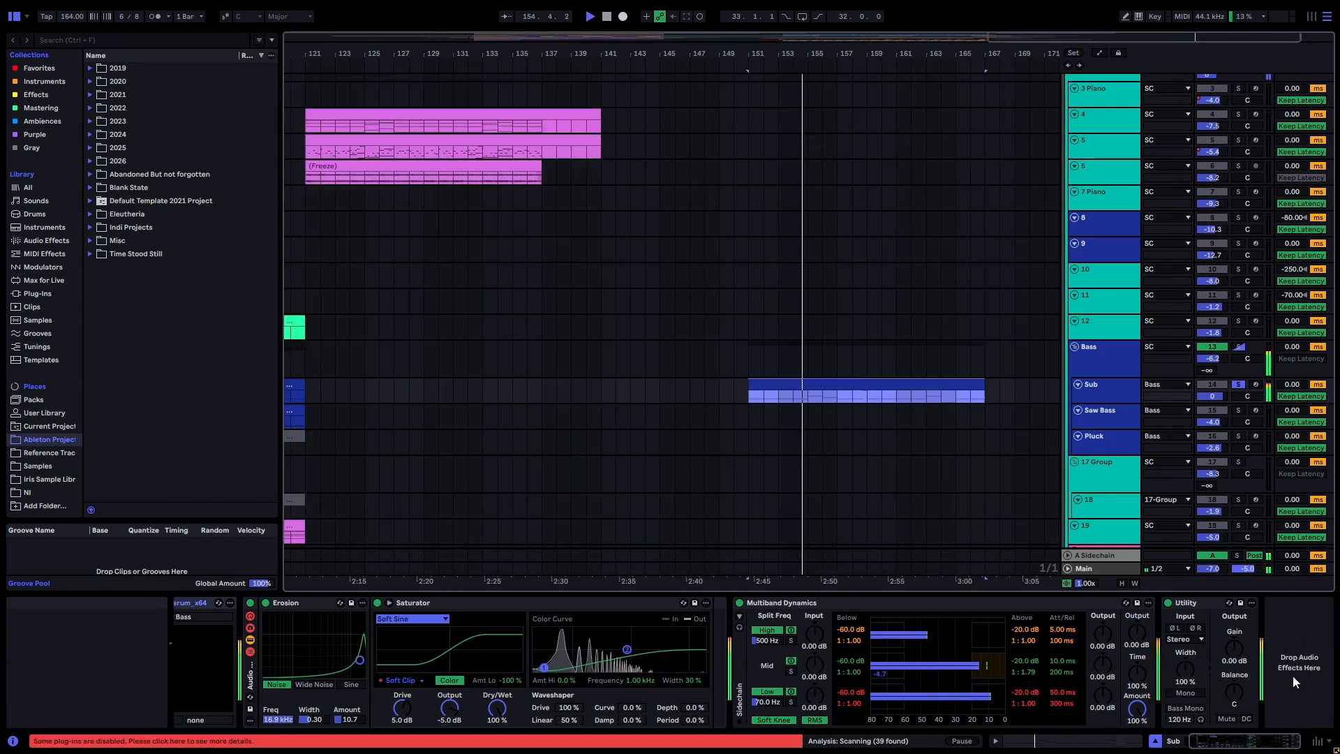
Step: Search the browser for "spec" and add the Spectrum device to the end of the Sub track's chain
{"action": "key", "text": "ctrl+f"}
{"action": "type", "text": "spec"}
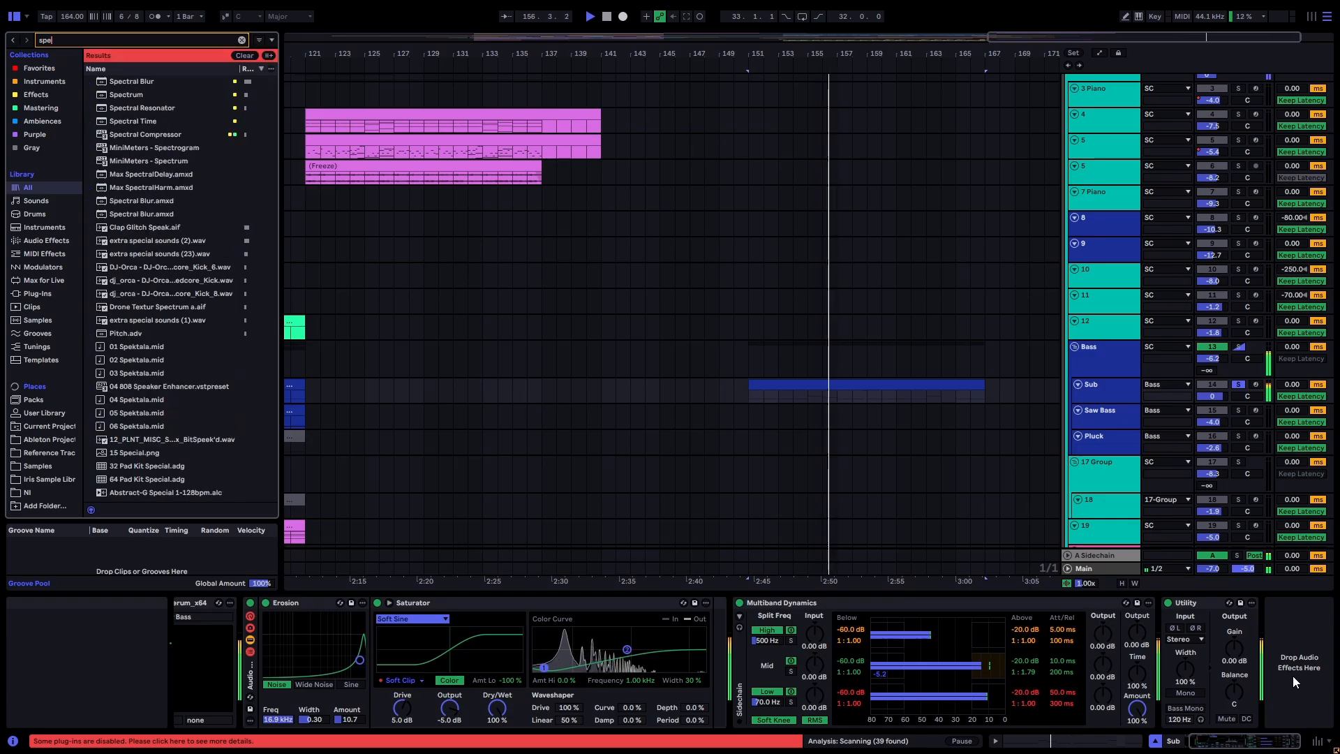
{"action": "key", "text": "Down"}
{"action": "key", "text": "Down"}
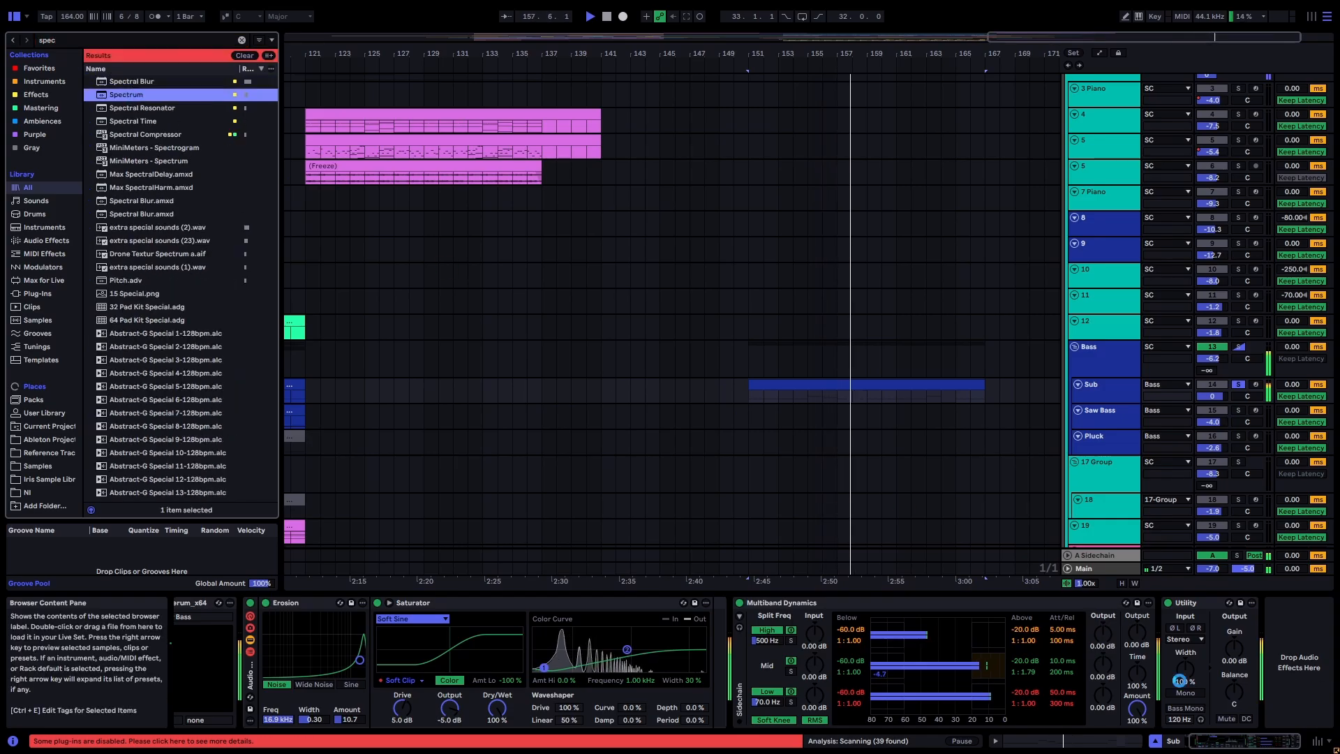
{"action": "key", "text": "Return"}
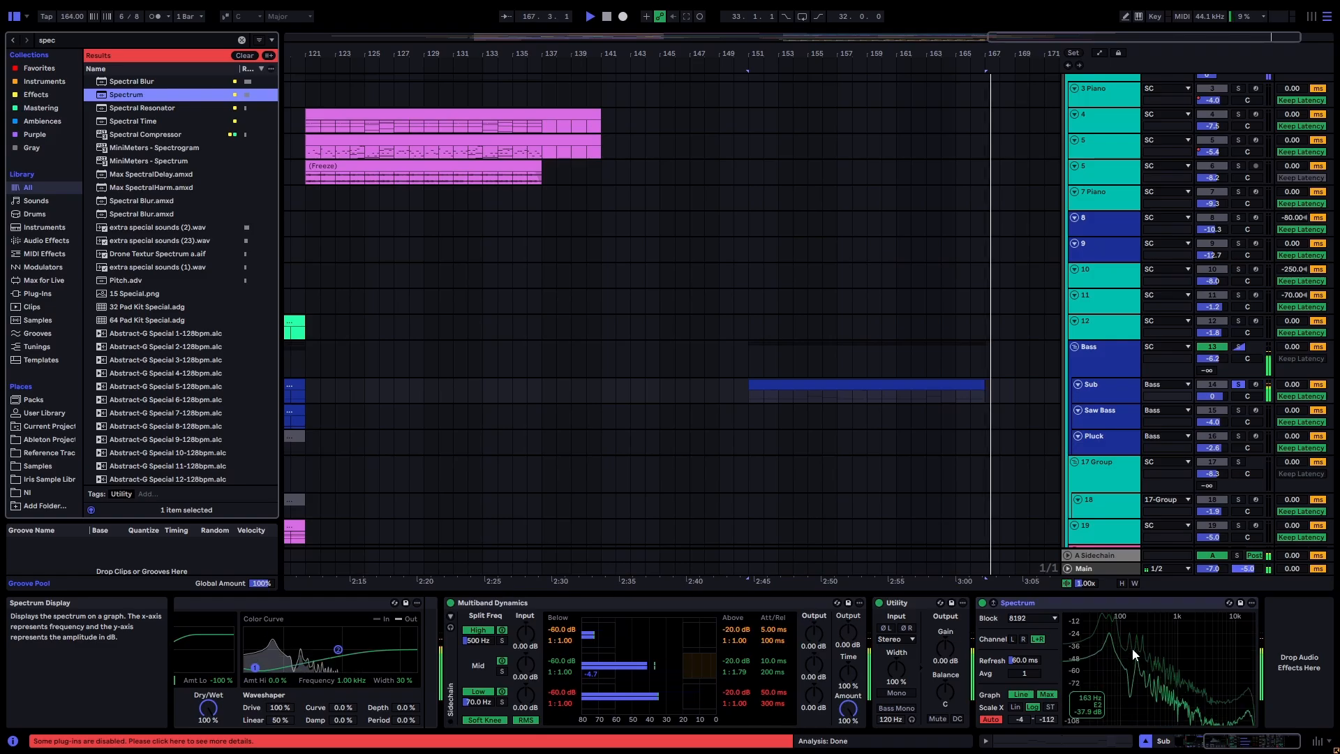
Step: Stop playback and delete the Sub clip copy at bar 151
{"action": "left_click", "coordinate": [850, 387]}
{"action": "scroll", "coordinate": [801, 423], "scroll_direction": "down", "scroll_amount": 3}
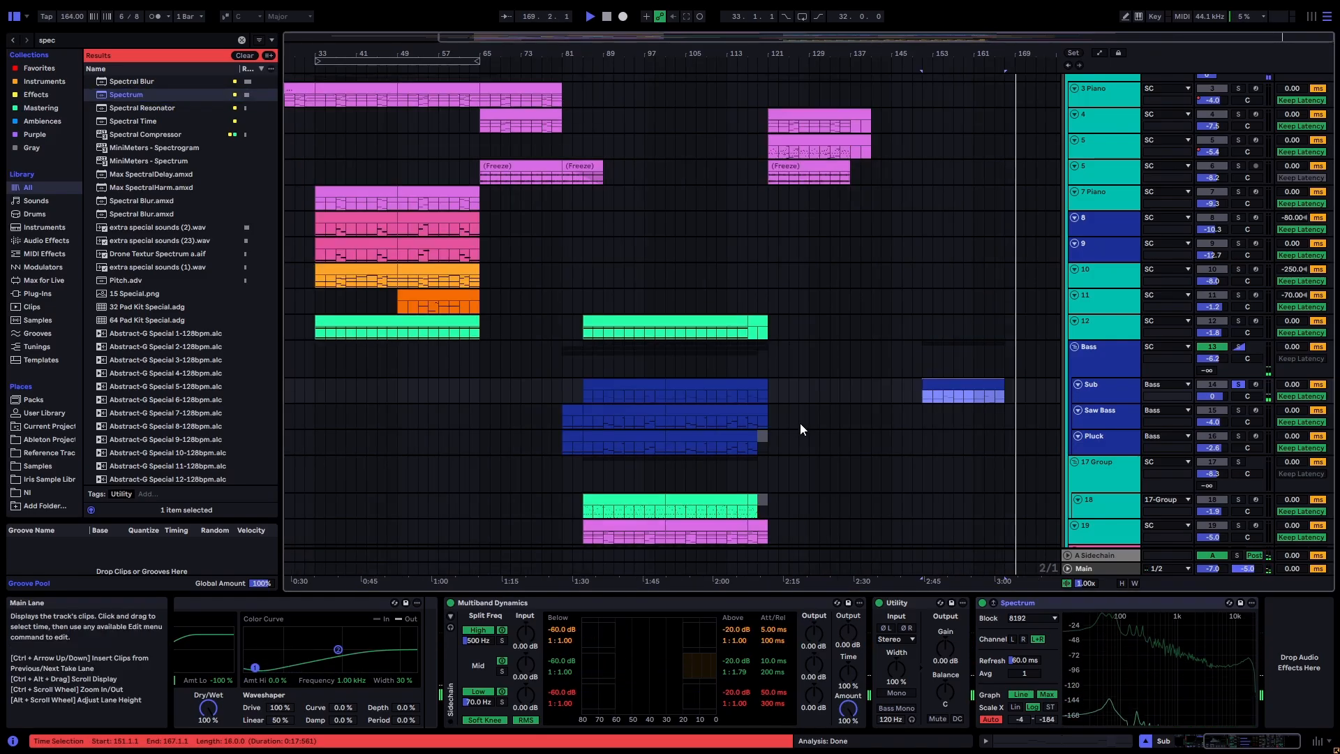
{"action": "key", "text": "space"}
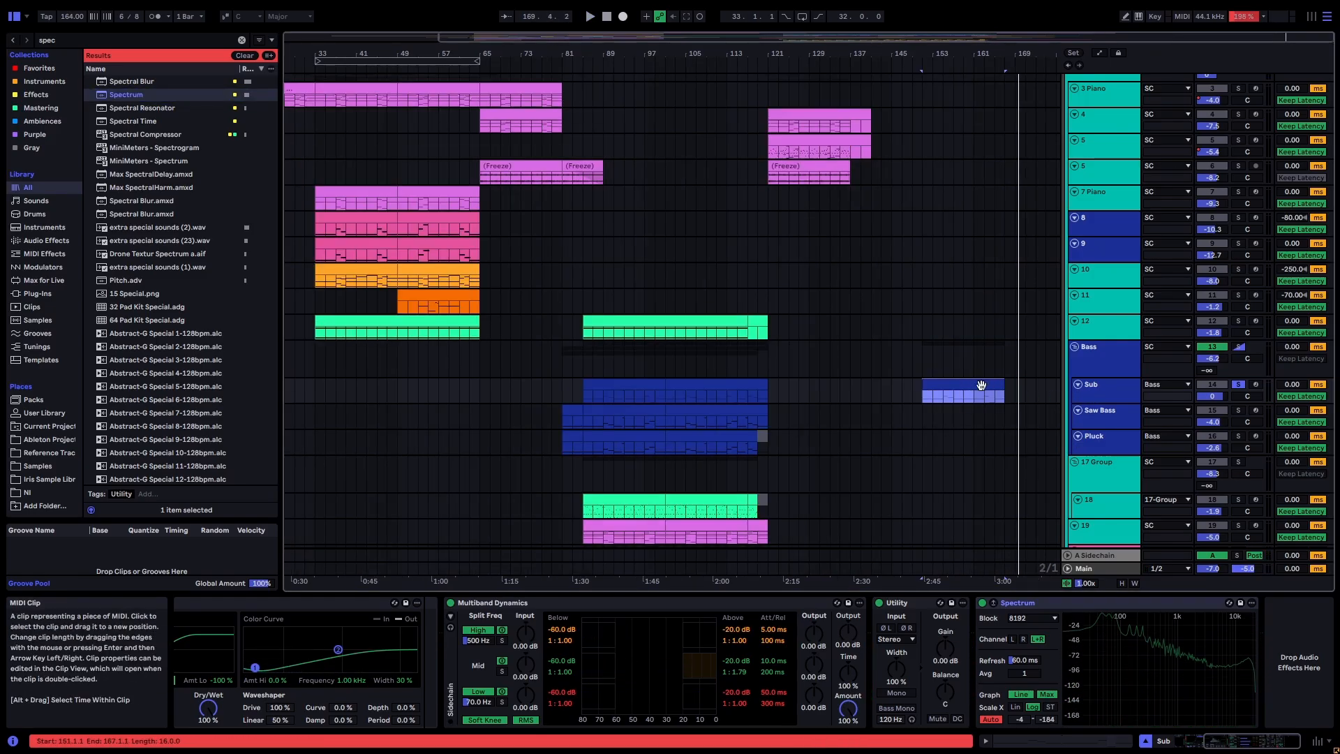
{"action": "key", "text": "Delete"}
Step: Copy the Saw Bass clip spanning bars 85 to 101 to bar 161 on its track and audition it soloed
{"action": "left_click", "coordinate": [637, 412]}
{"action": "key", "text": "ctrl+c"}
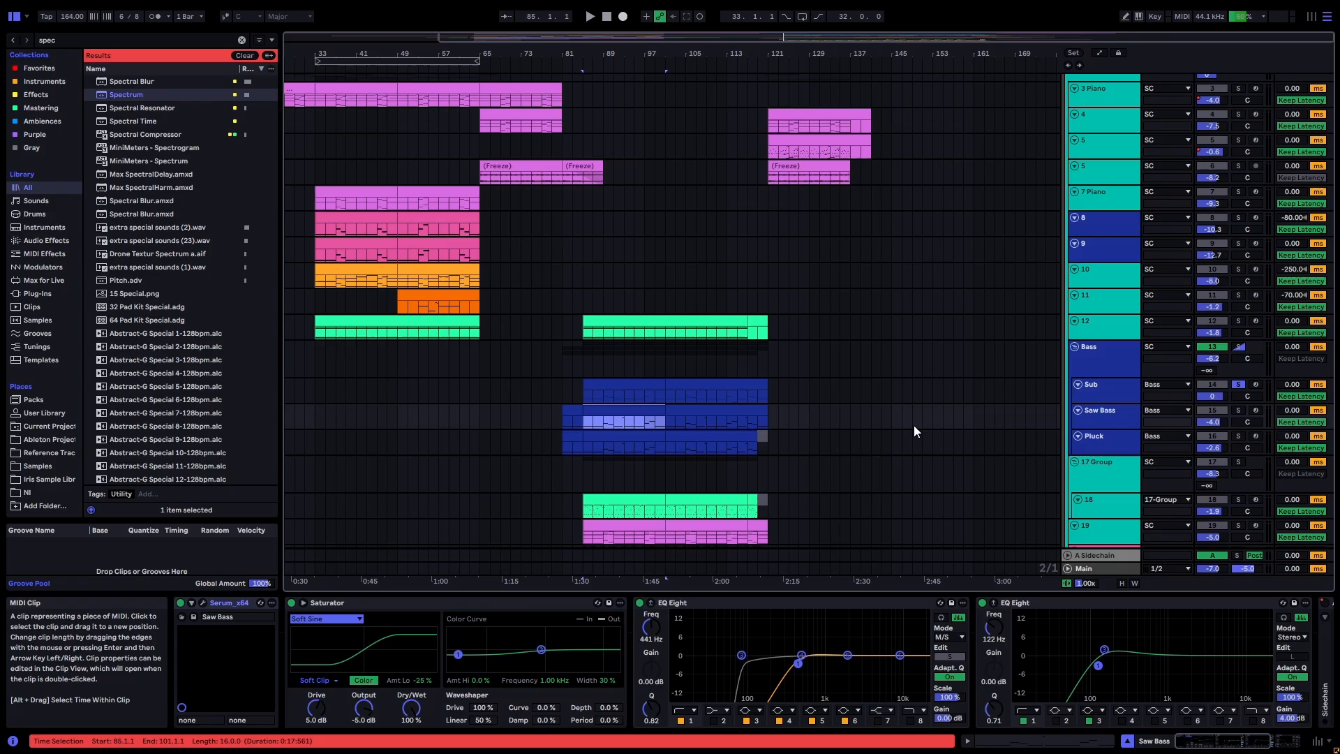
{"action": "left_click", "coordinate": [978, 420]}
{"action": "key", "text": "ctrl+v"}
{"action": "key", "text": "s"}
{"action": "scroll", "coordinate": [1029, 430], "scroll_direction": "right", "scroll_amount": 3}
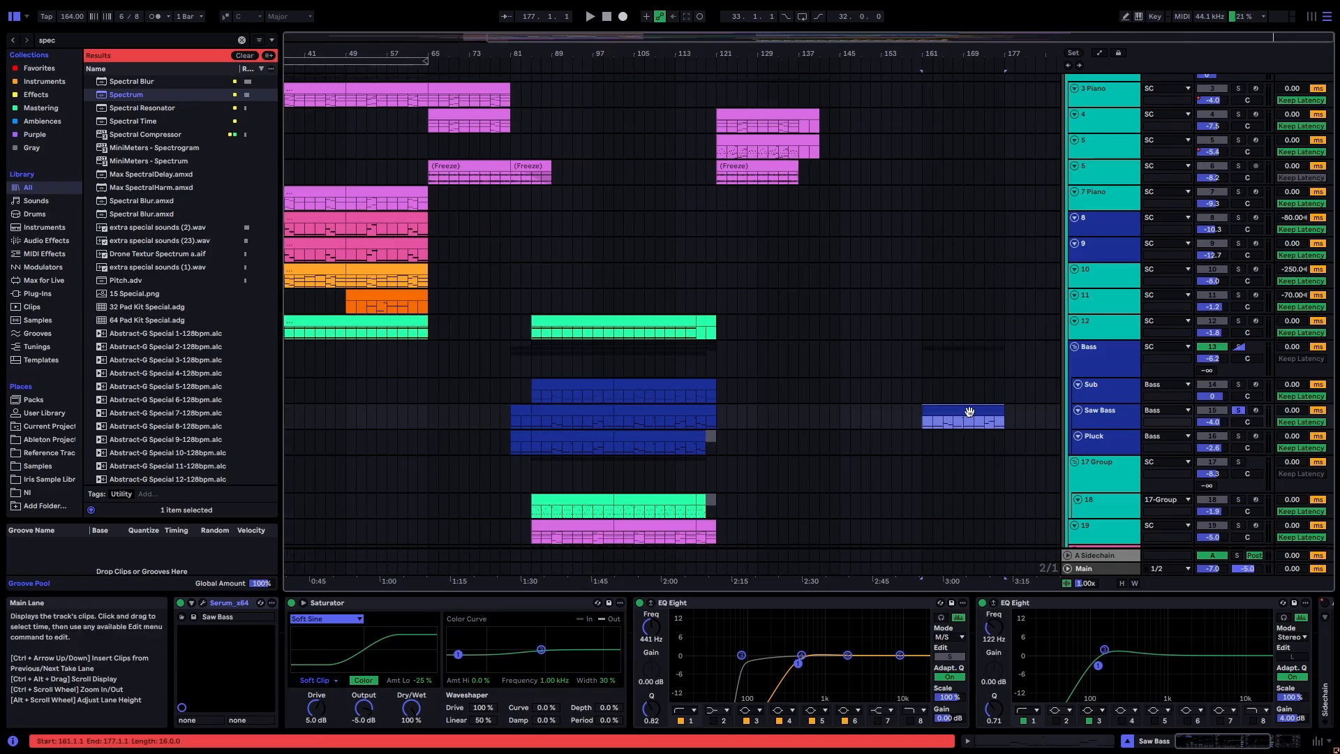
{"action": "key", "text": "space"}
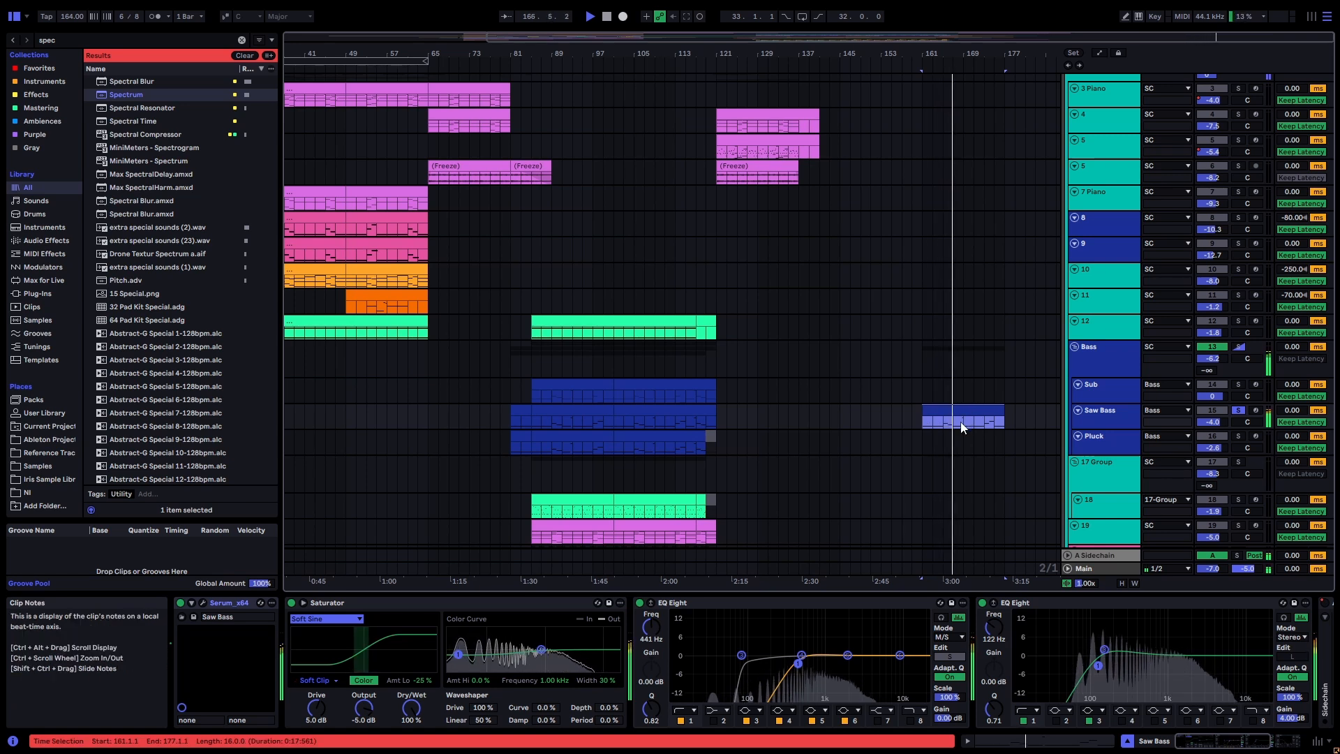
Step: Inspect the Saw Bass Serum patch and its effects page while playing the copied clip, and close the plug-in window
{"action": "left_click", "coordinate": [202, 602]}
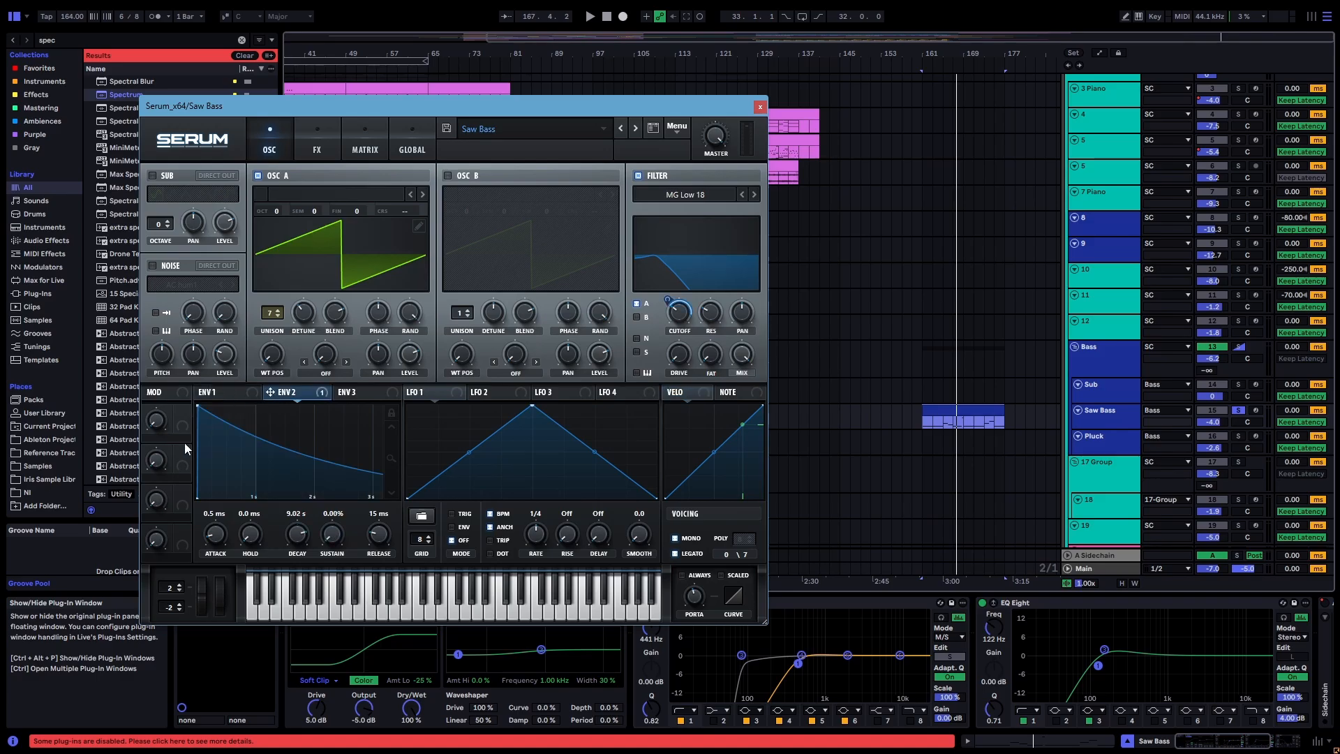
{"action": "left_click", "coordinate": [949, 410]}
{"action": "key", "text": "space"}
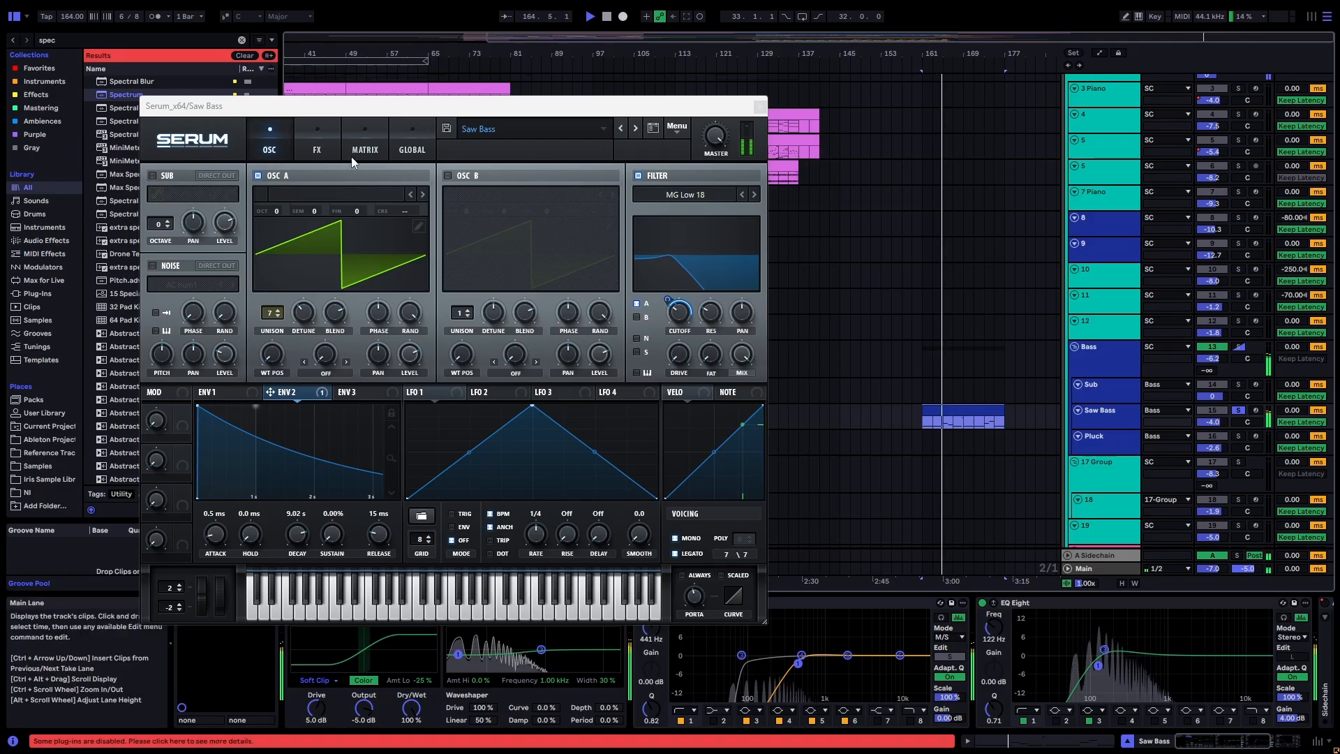
{"action": "left_click", "coordinate": [317, 146]}
{"action": "left_click", "coordinate": [760, 106]}
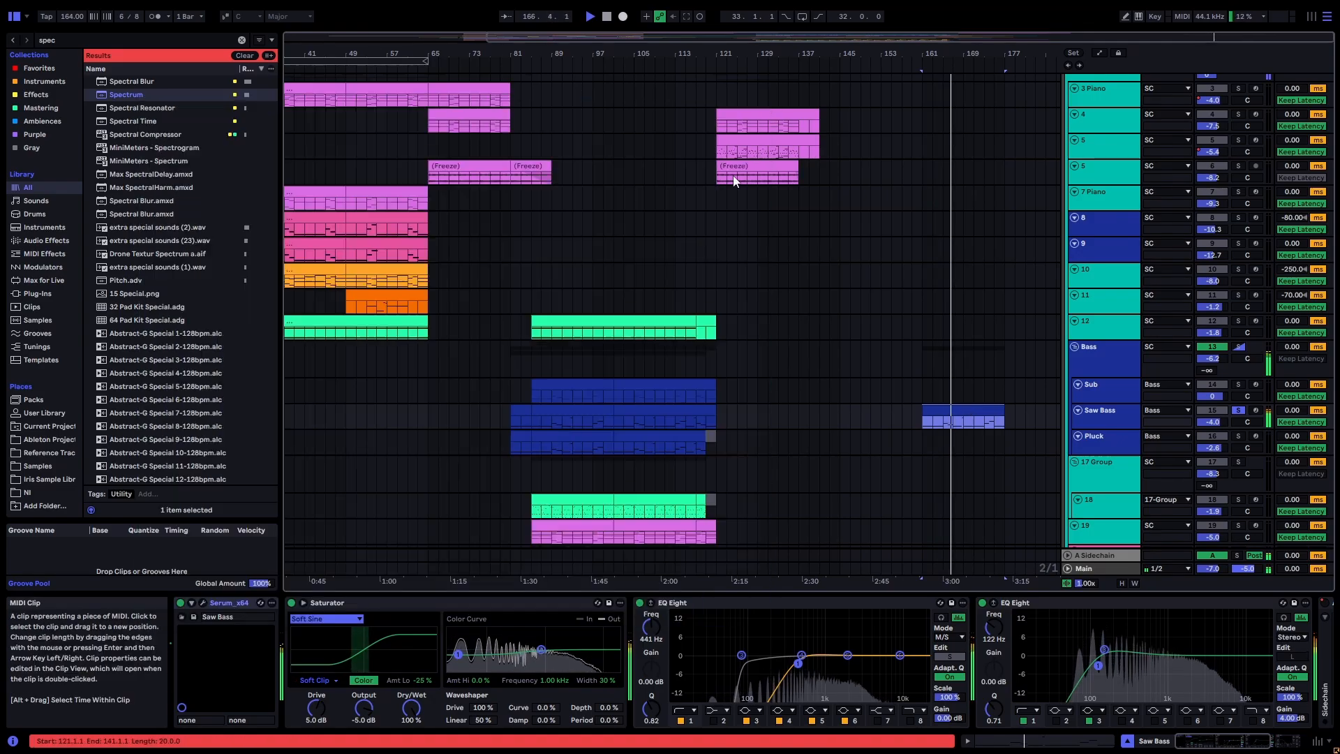
Step: Review the Saw Bass track's Saturator and first EQ Eight, switching the EQ between its mid and side curves
{"action": "left_click", "coordinate": [427, 611]}
{"action": "key", "text": "space"}
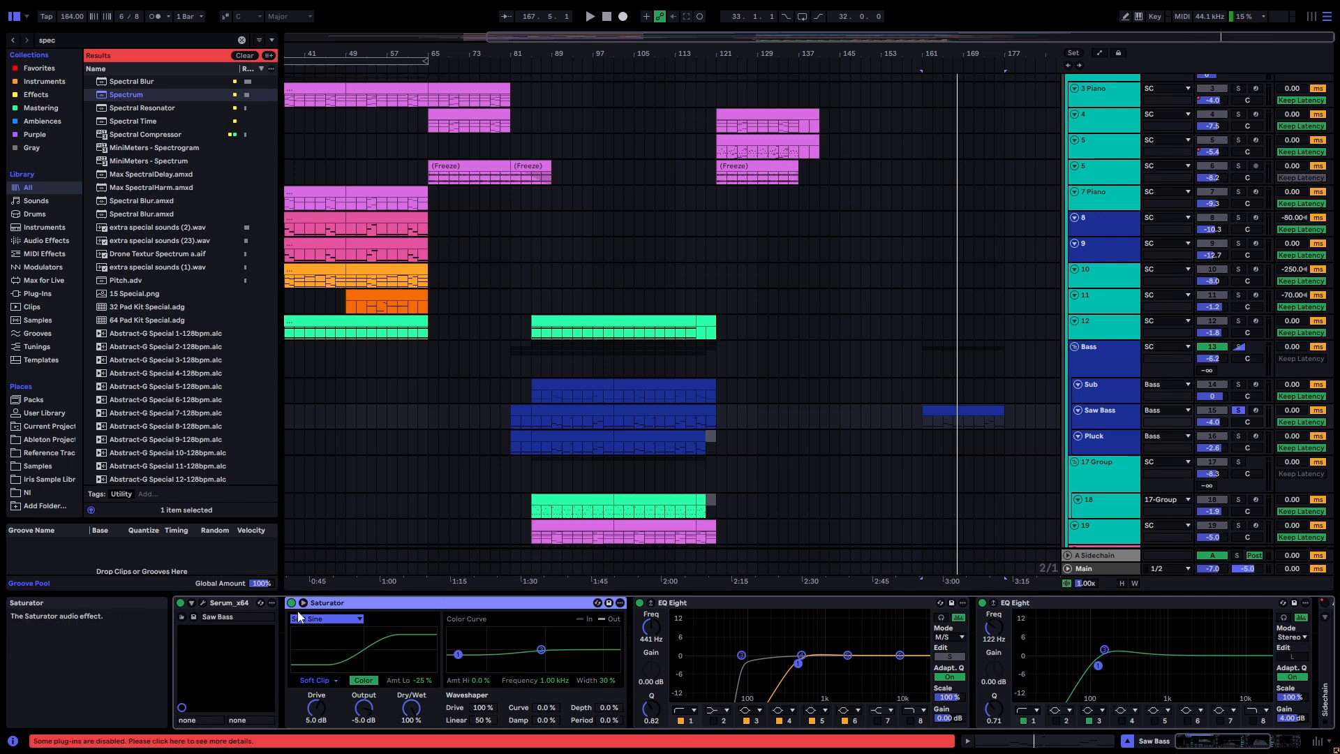
{"action": "left_click", "coordinate": [708, 610]}
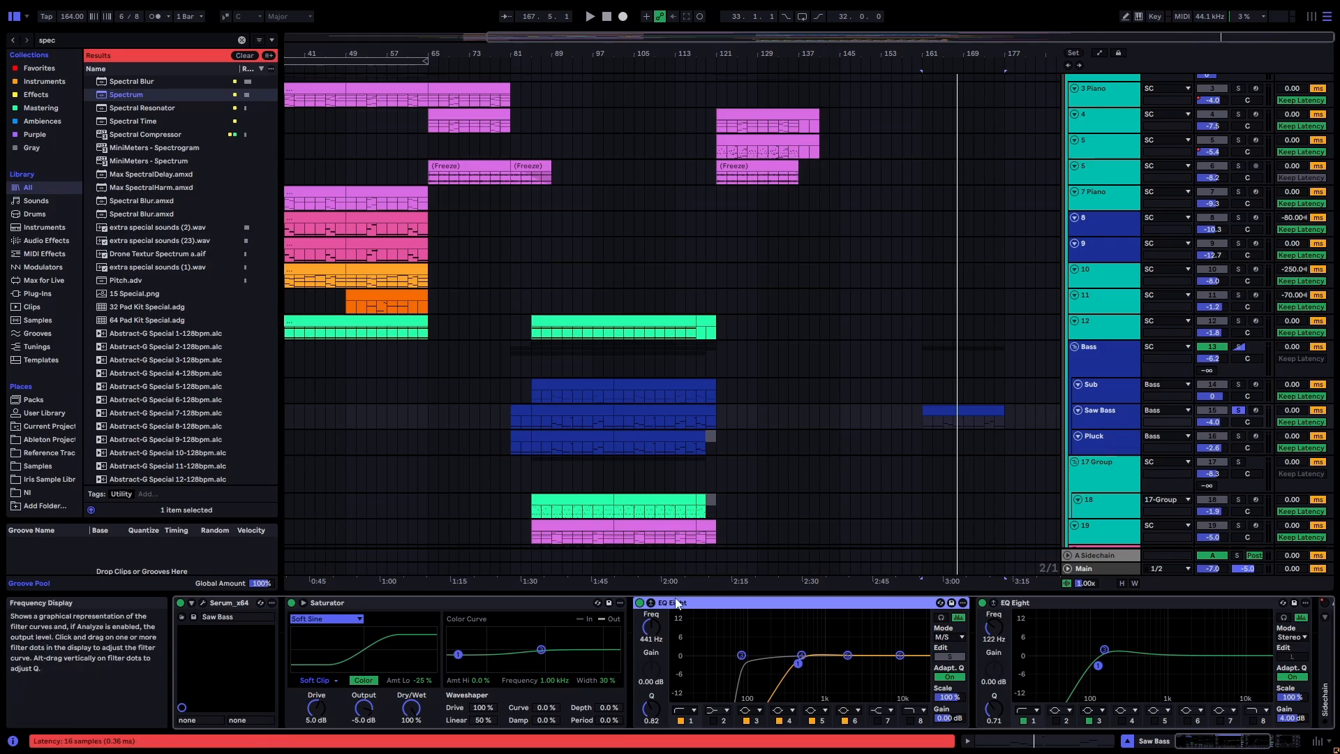
{"action": "left_click", "coordinate": [1102, 412]}
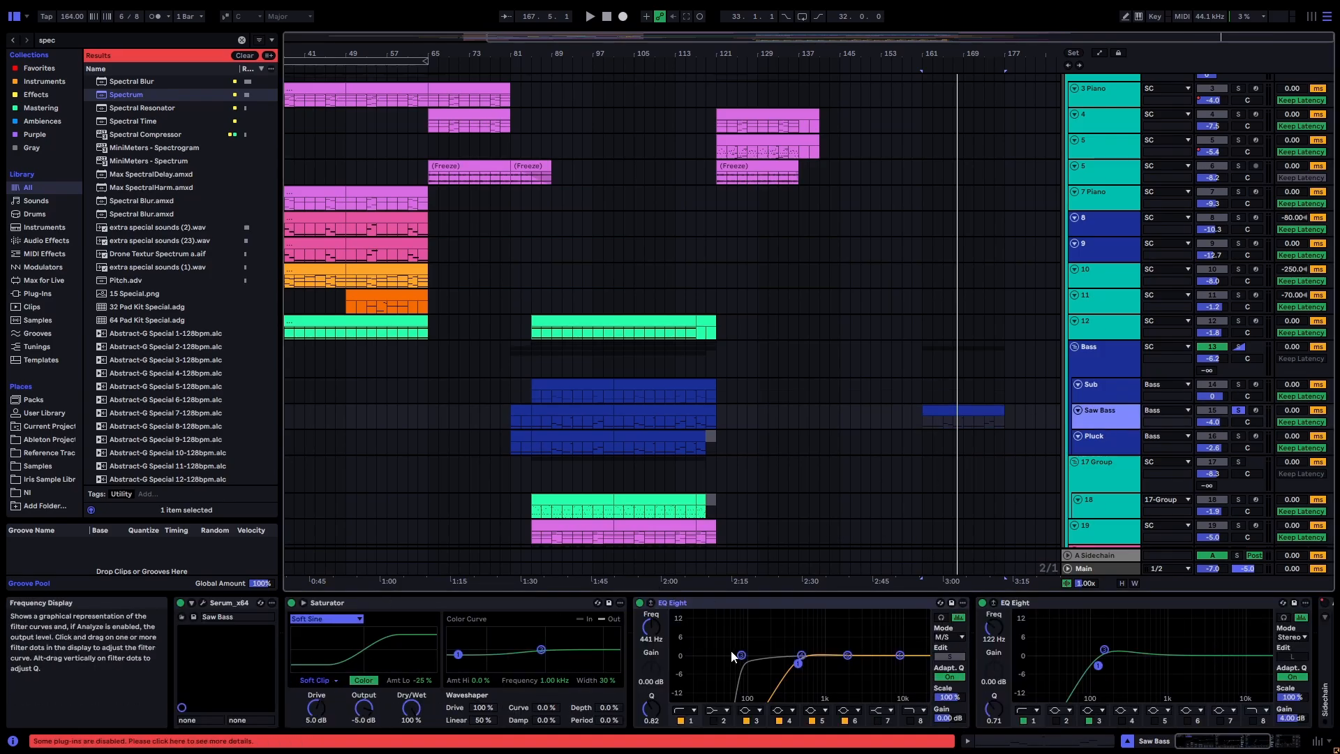
{"action": "left_click", "coordinate": [949, 655]}
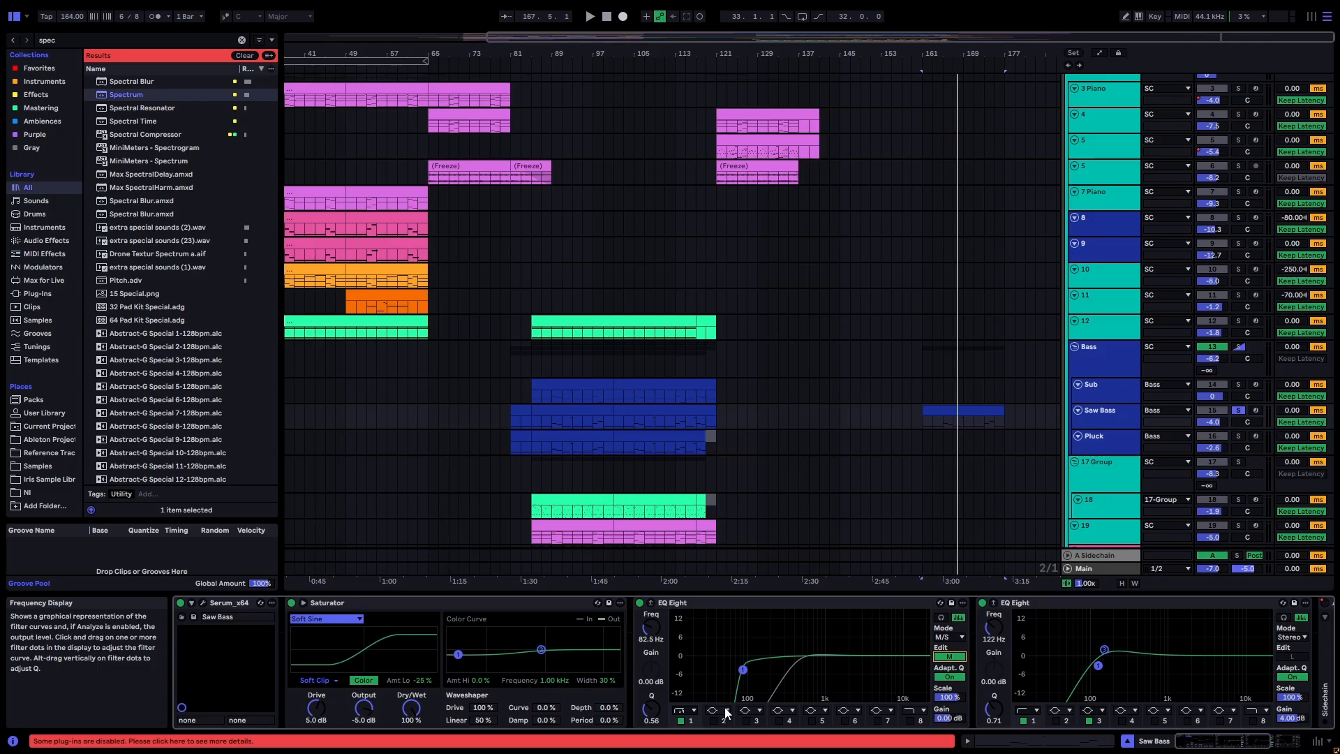
{"action": "left_click", "coordinate": [949, 656]}
Step: Look through the Sub, Saw Bass and Pluck tracks' device chains
{"action": "left_click", "coordinate": [1099, 386]}
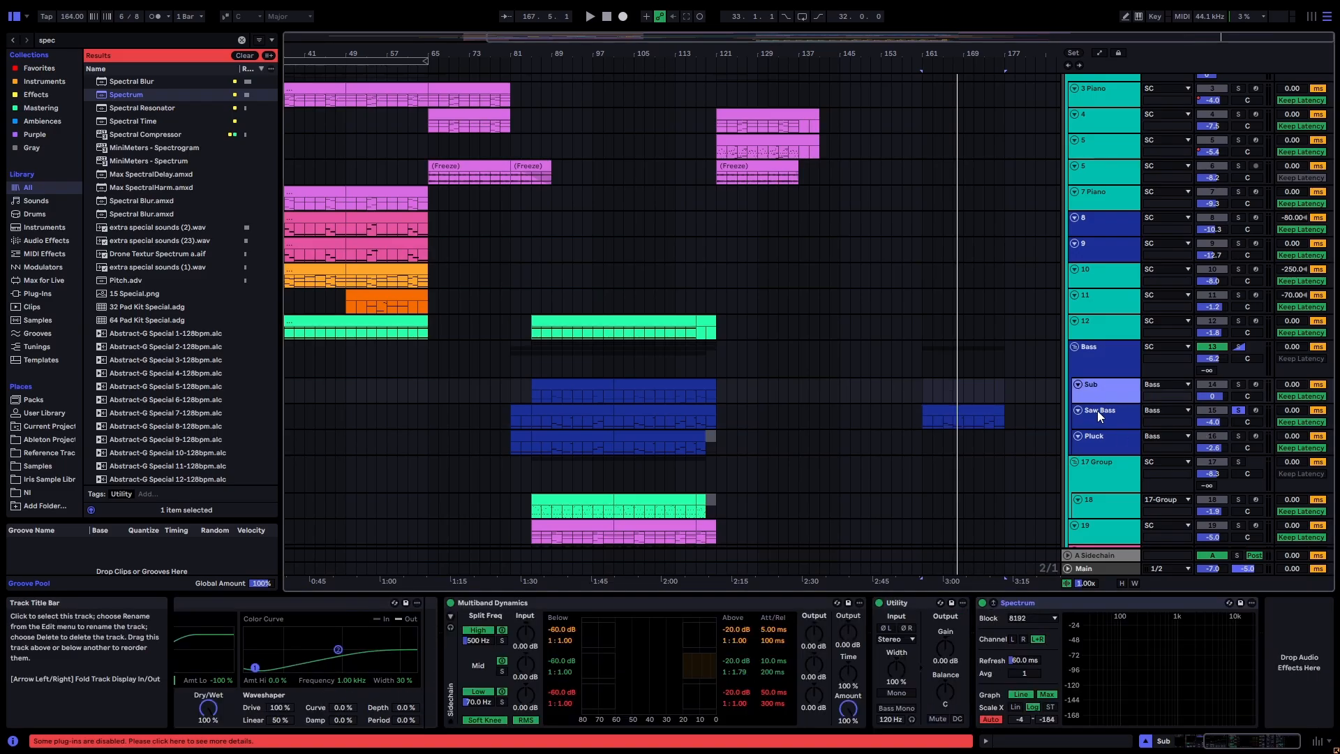
{"action": "left_click", "coordinate": [1097, 411]}
{"action": "left_click", "coordinate": [1103, 433]}
Step: Replace the Saw Bass copy at bar 161 with a copy of the Pluck clip on the Pluck track and audition it soloed
{"action": "left_click", "coordinate": [963, 415]}
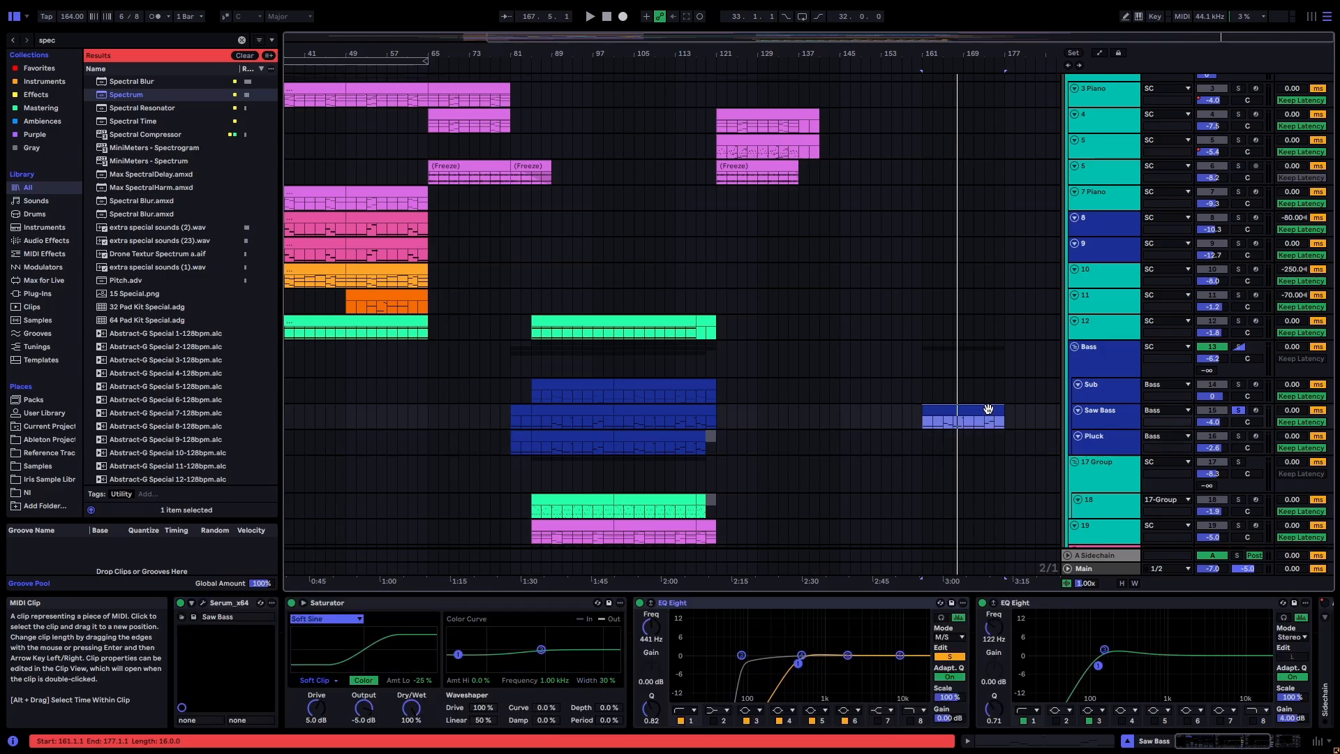
{"action": "left_click", "coordinate": [603, 434]}
{"action": "key", "text": "ctrl+c"}
{"action": "left_click", "coordinate": [924, 443]}
{"action": "key", "text": "ctrl+v"}
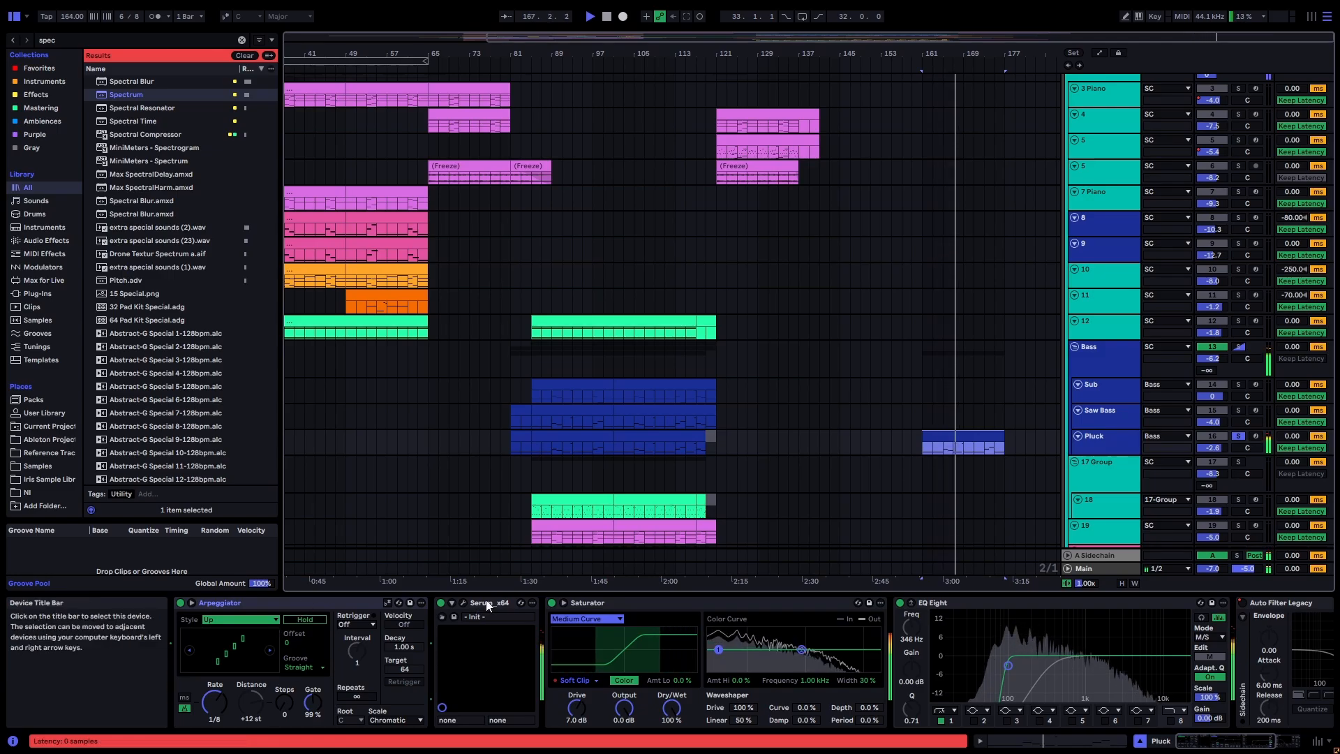
{"action": "key", "text": "space"}
Step: Inspect the Pluck track's Serum patch and effects page while playing the clip, and close the plug-in window
{"action": "left_click", "coordinate": [462, 601]}
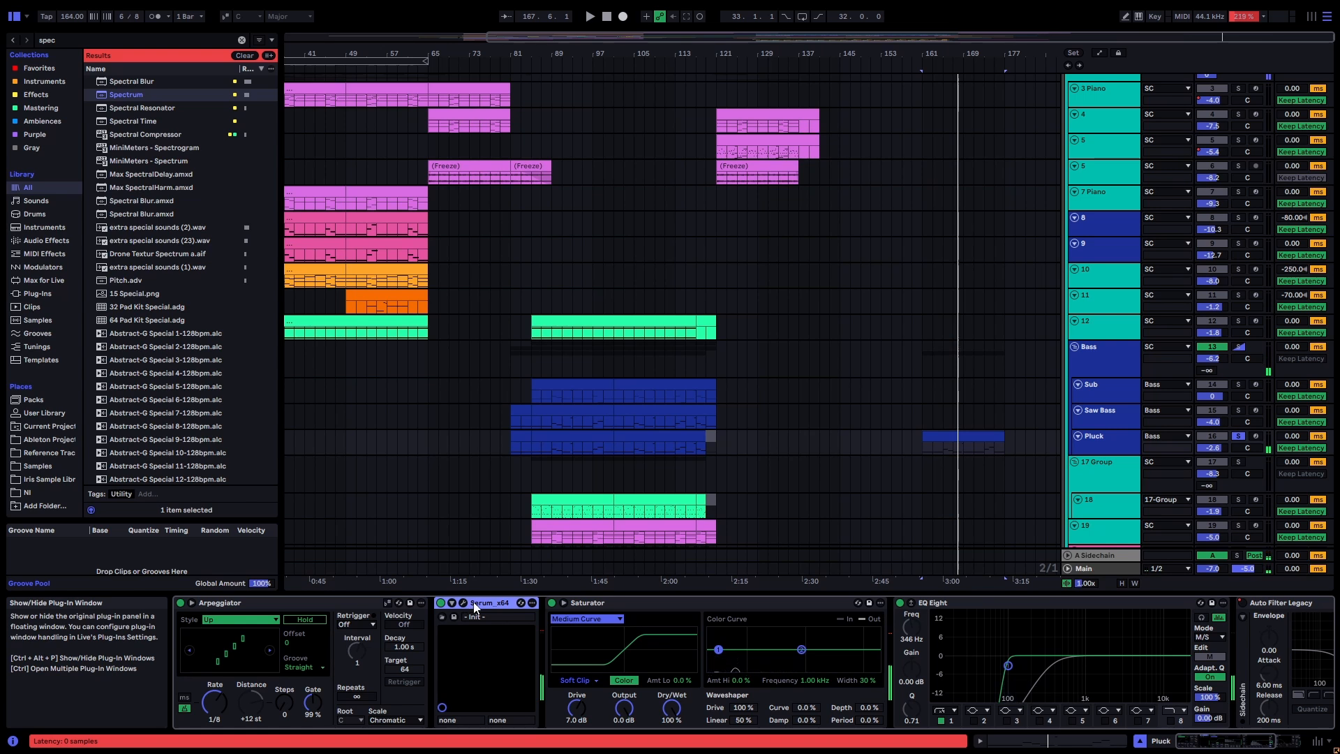
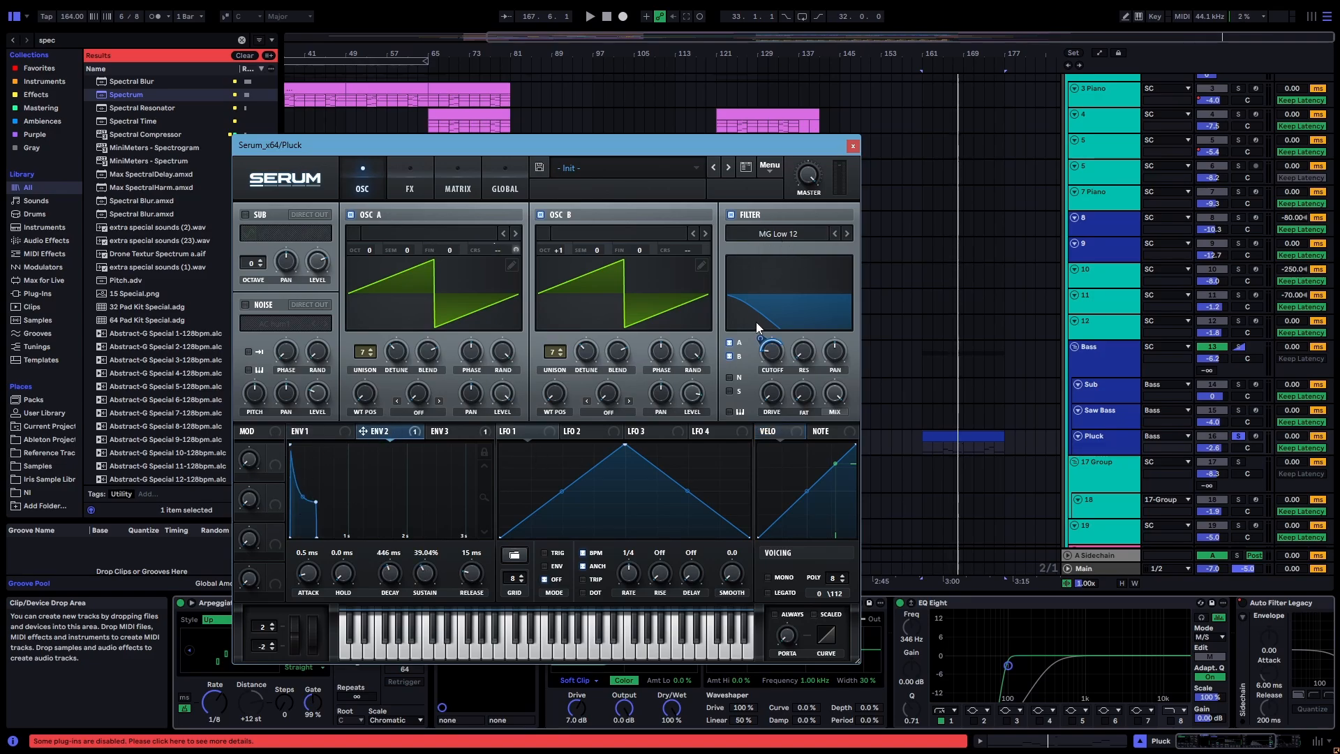
{"action": "key", "text": "space"}
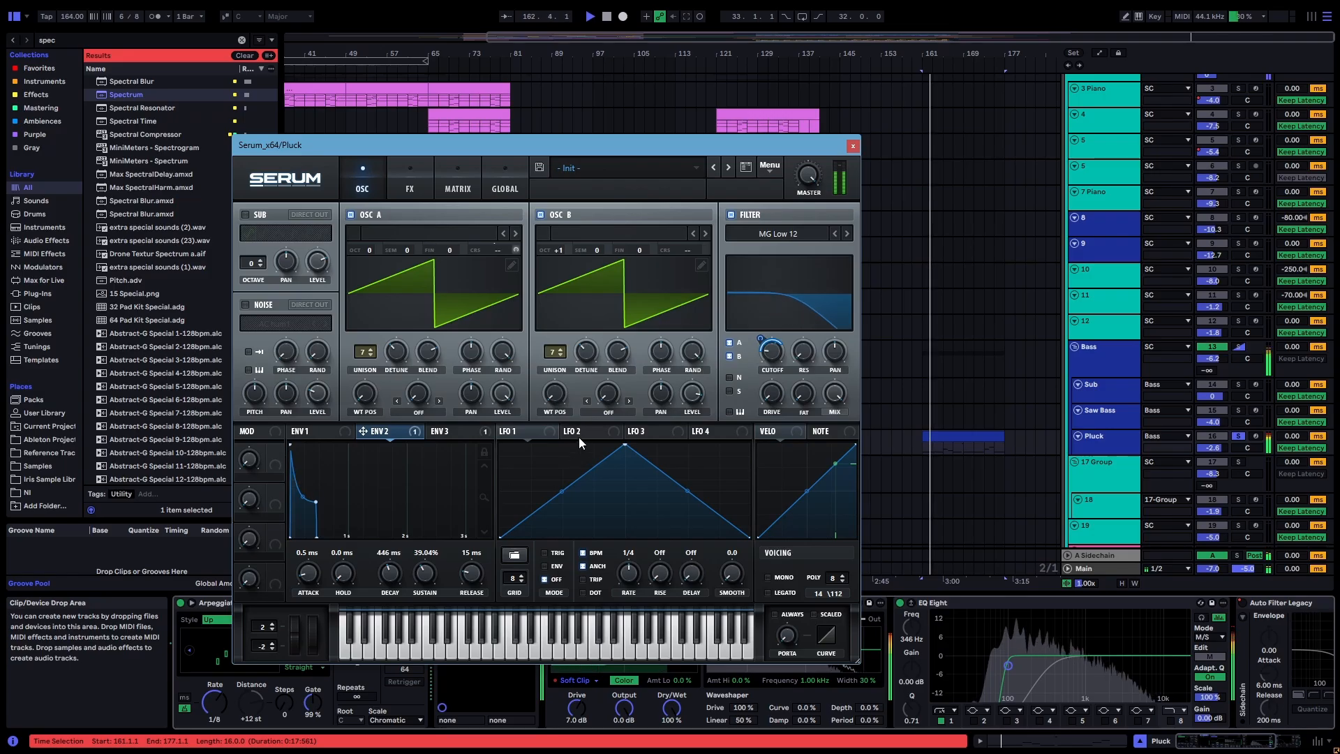
{"action": "left_click", "coordinate": [401, 183]}
{"action": "left_click", "coordinate": [364, 185]}
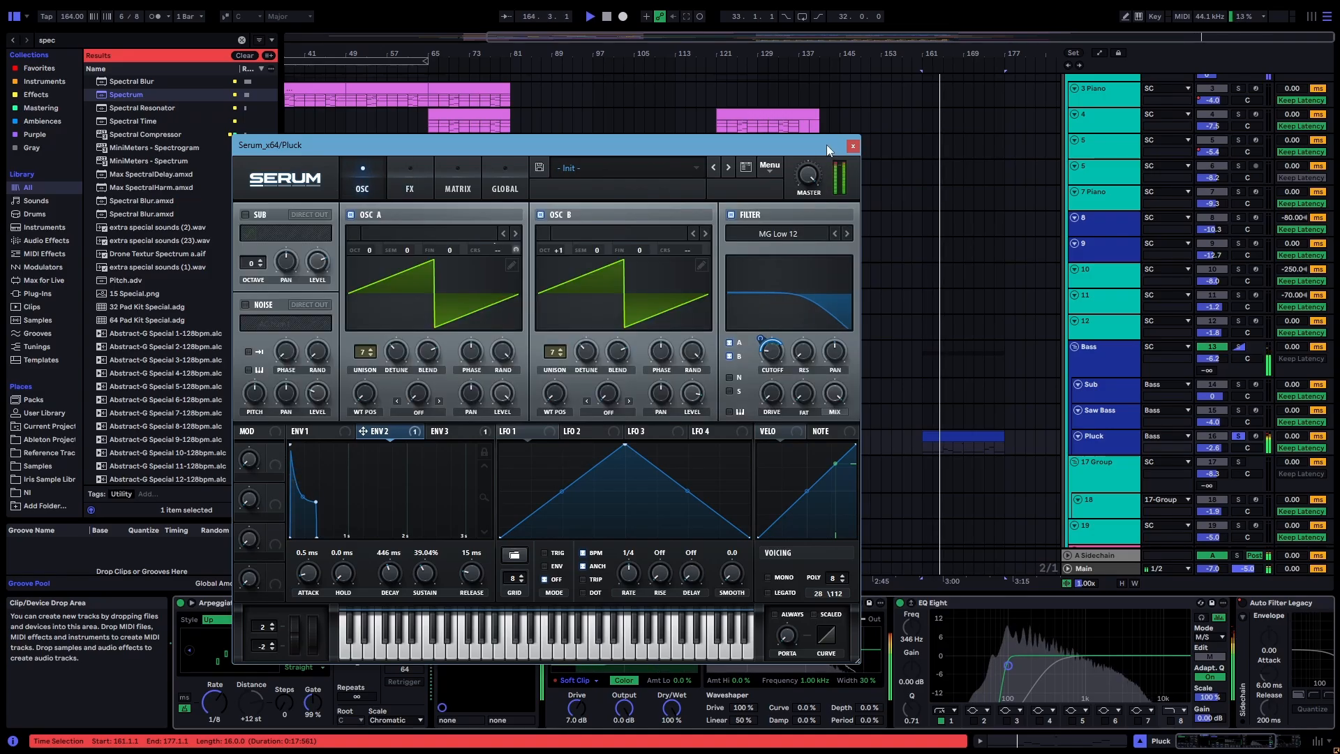
{"action": "left_click", "coordinate": [852, 146]}
Step: Review the Pluck track's Saturator, EQ Eight mid and side curves, and Auto Filter Legacy device
{"action": "left_click", "coordinate": [581, 604]}
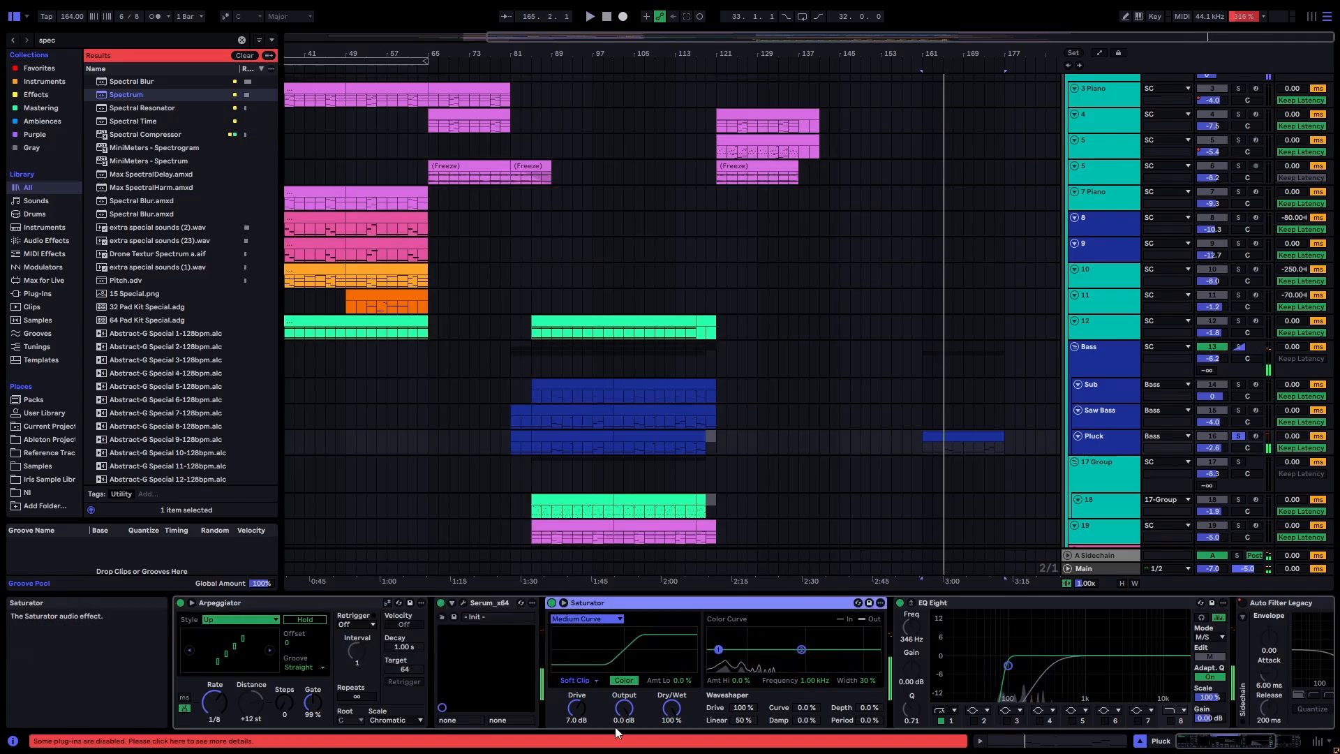
{"action": "left_click_drag", "start_coordinate": [1188, 742], "coordinate": [1199, 746]}
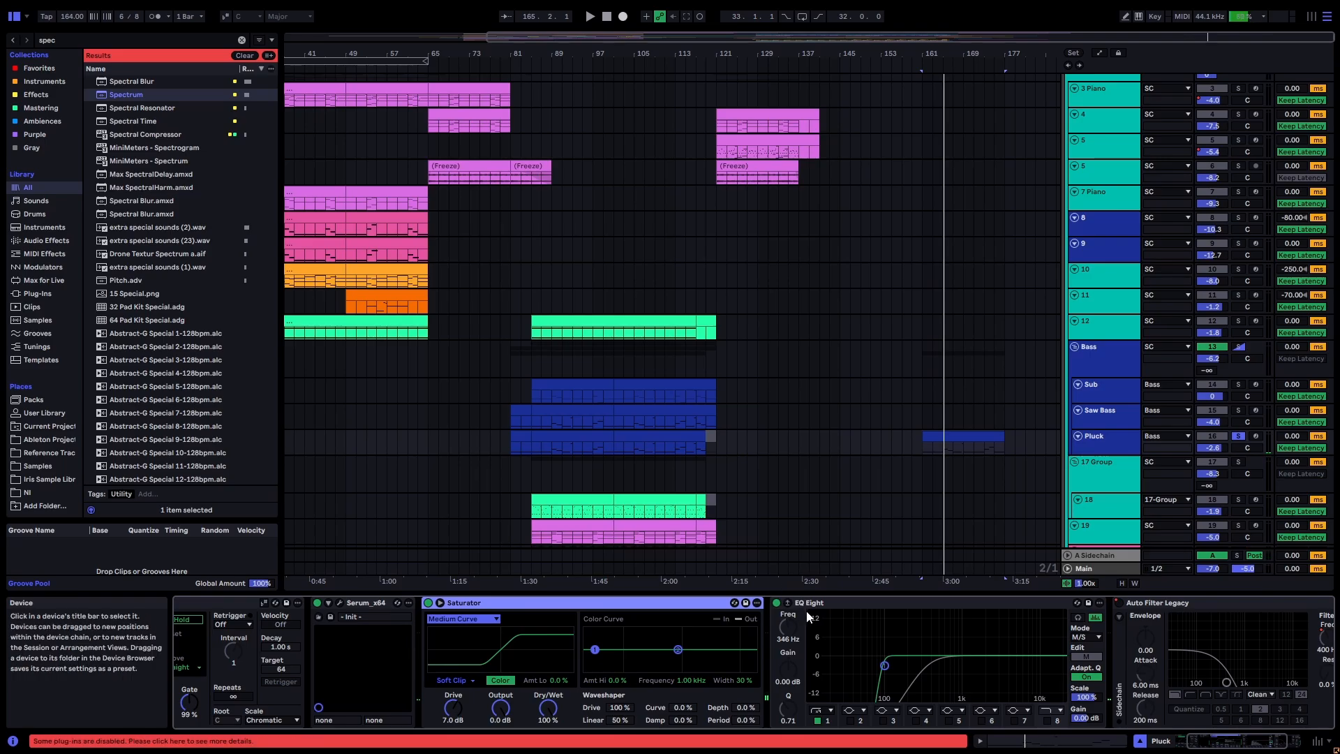
{"action": "left_click", "coordinate": [814, 605]}
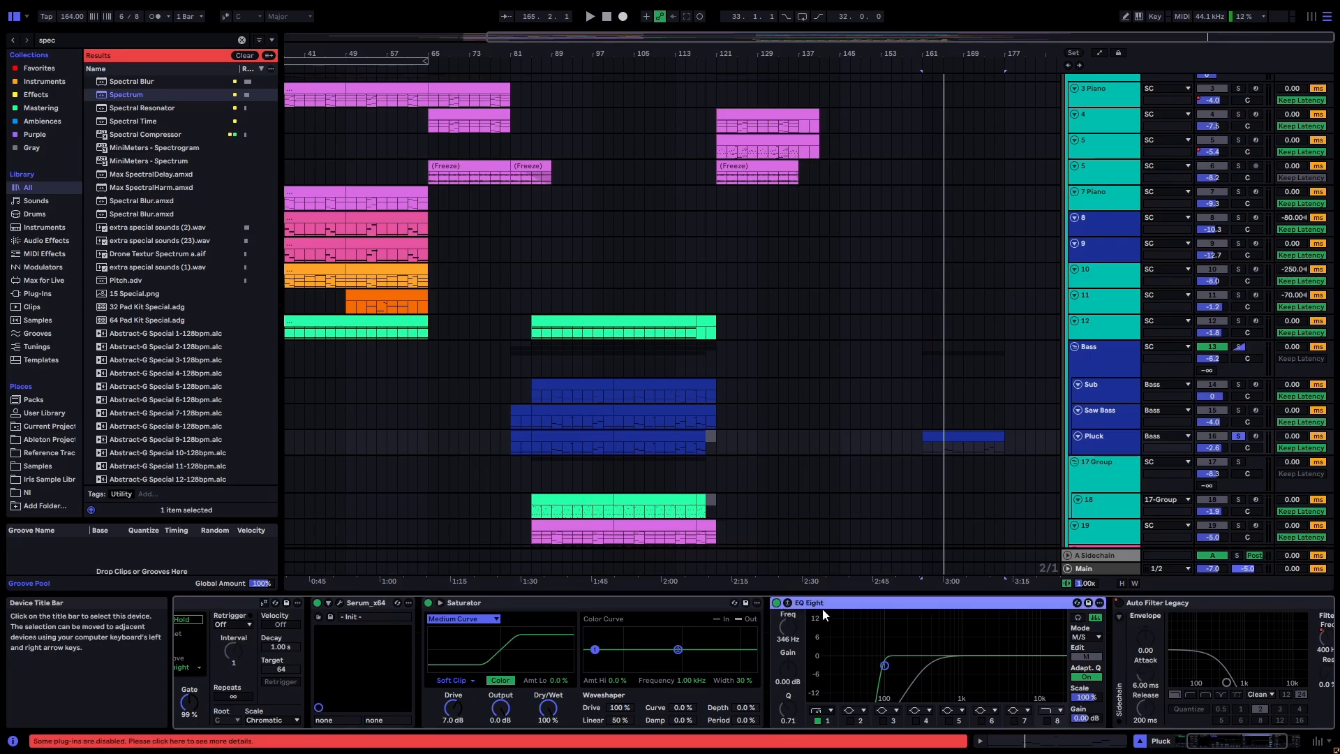
{"action": "left_click", "coordinate": [1087, 656]}
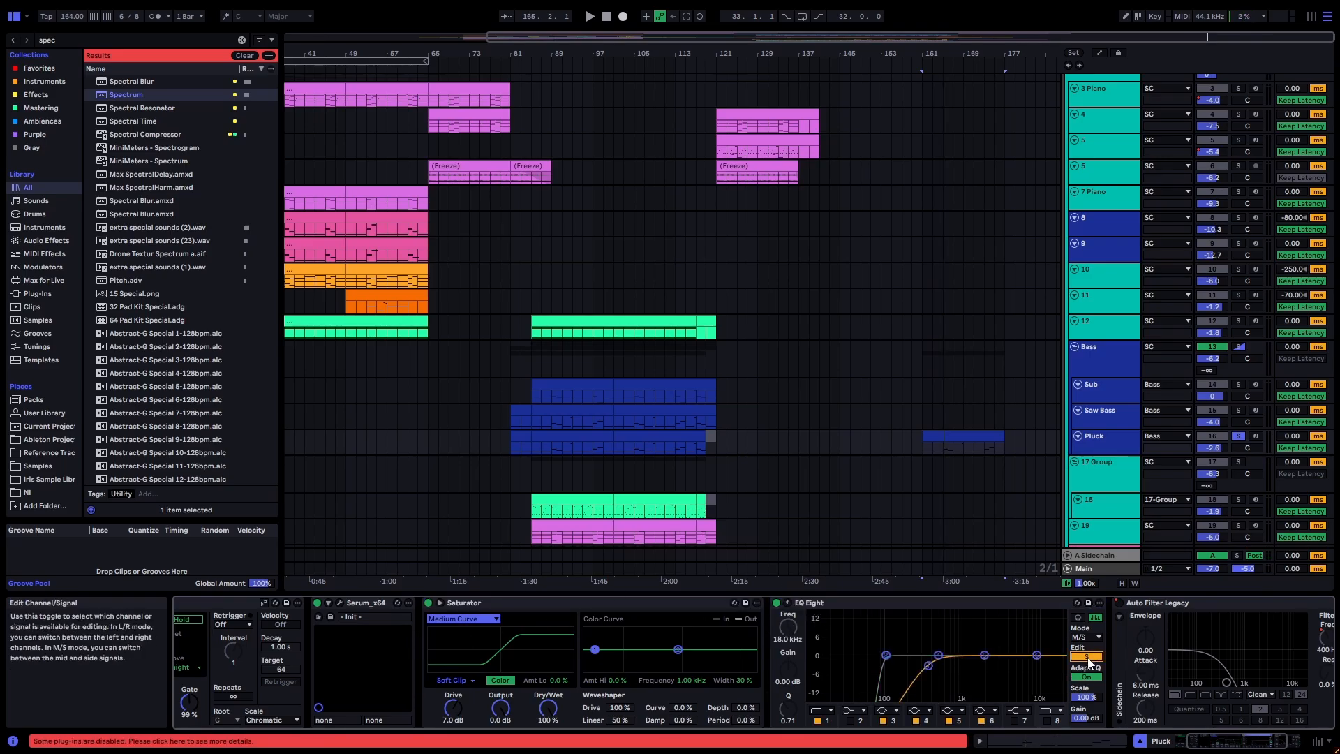
{"action": "left_click", "coordinate": [1089, 658]}
{"action": "left_click_drag", "start_coordinate": [1244, 743], "coordinate": [1270, 742]}
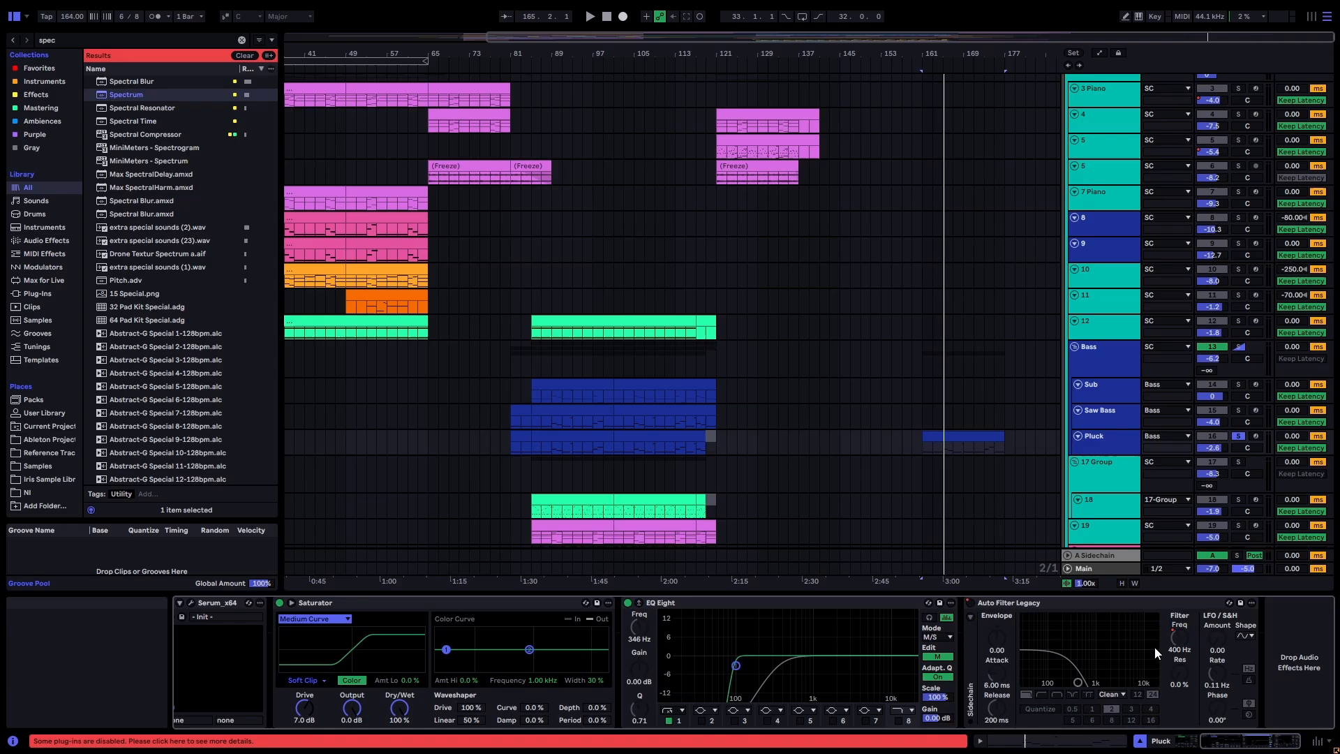
Step: Display the Pluck track's automation lanes and examine the Auto Filter Legacy on/off and frequency automation leading into bar 85
{"action": "left_click", "coordinate": [1117, 605]}
{"action": "key", "text": "a"}
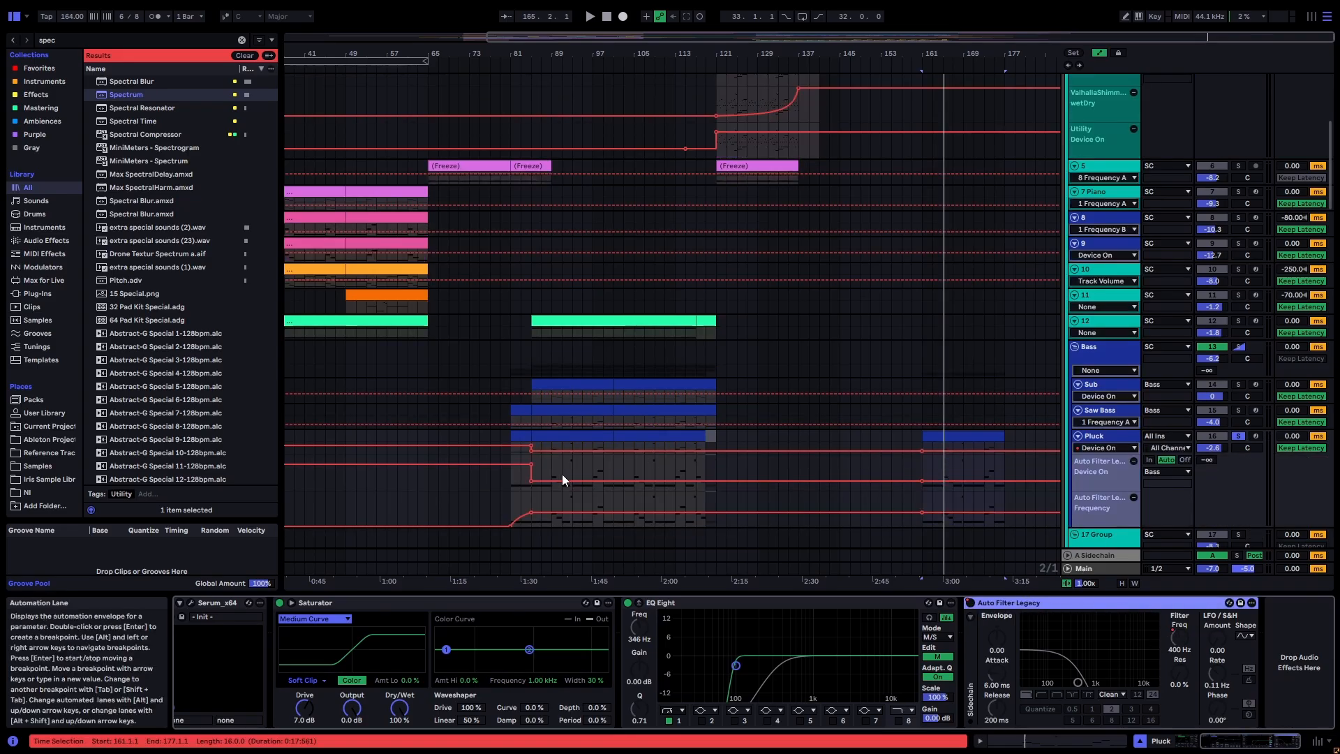
{"action": "left_click", "coordinate": [504, 508]}
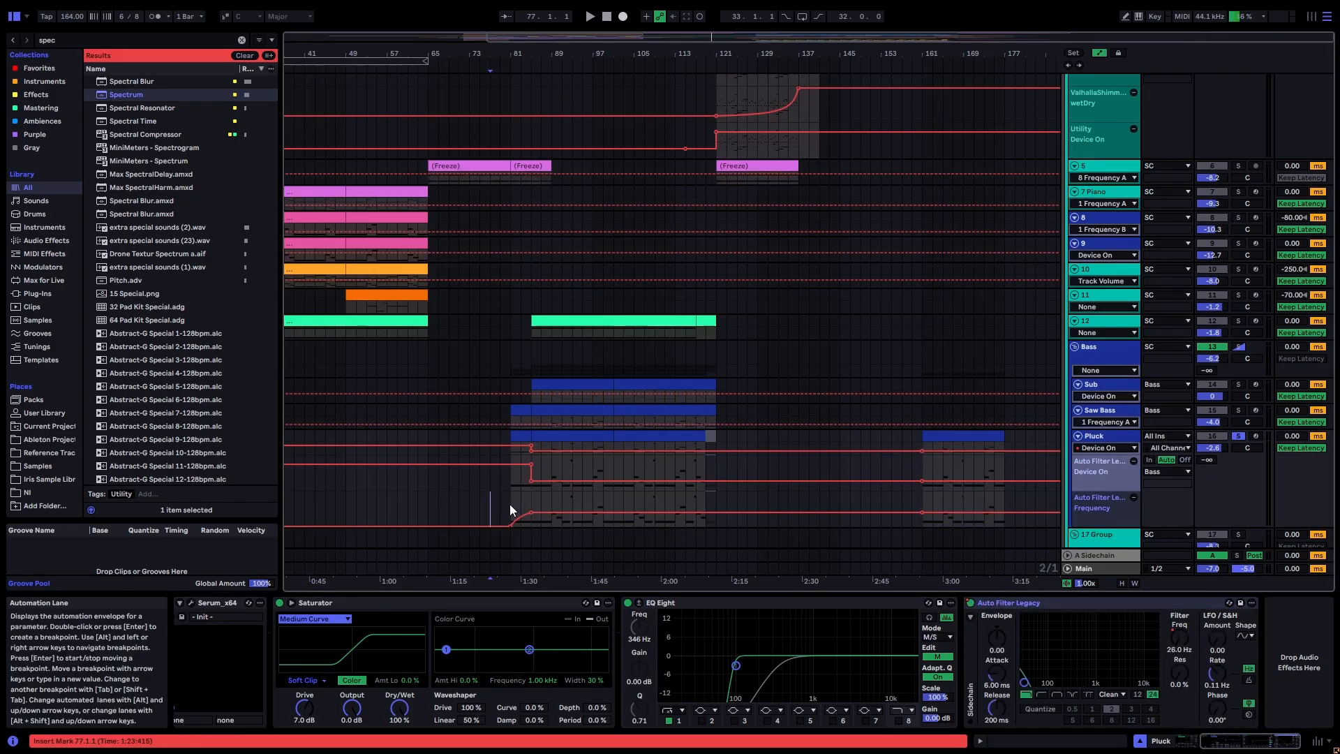
Step: Copy the Pluck clip from bars 81 to 85 to bar 157 on the same track, hide automation, and audition it
{"action": "left_click", "coordinate": [526, 436]}
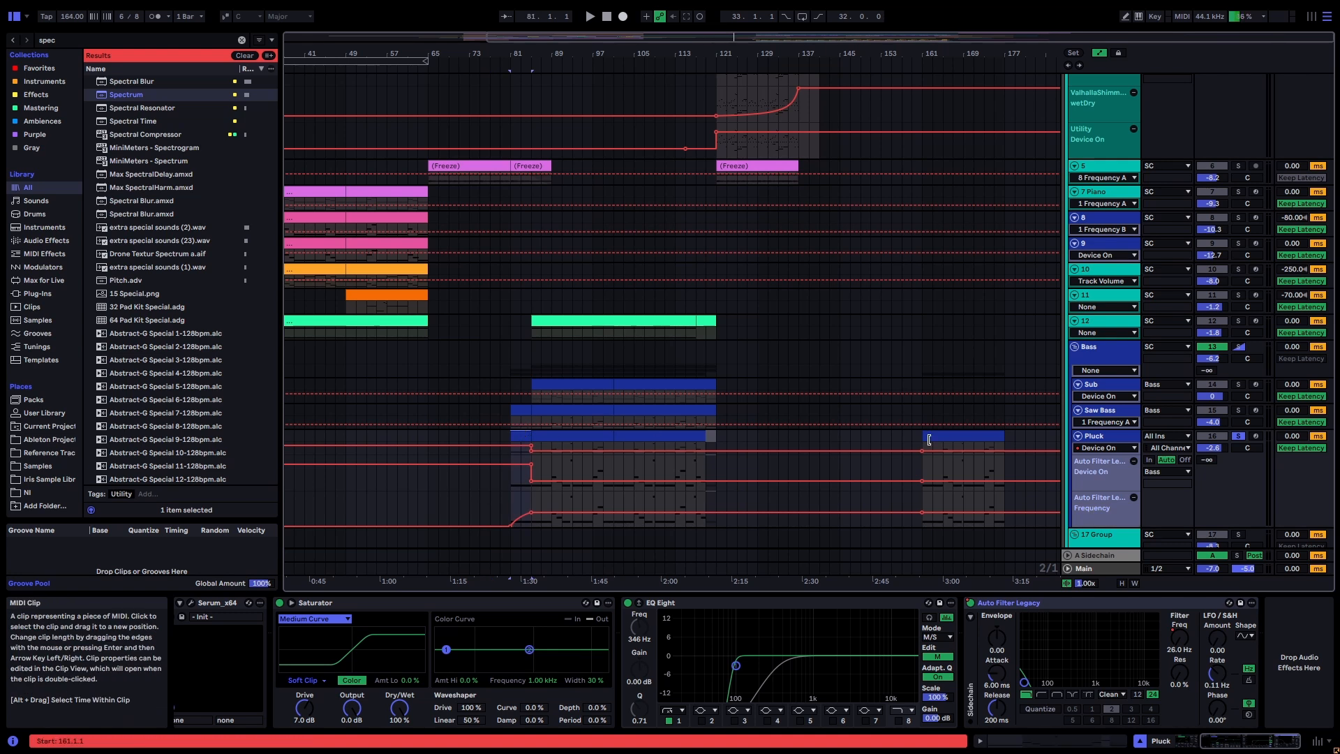
{"action": "key", "text": "a"}
{"action": "left_click", "coordinate": [902, 436]}
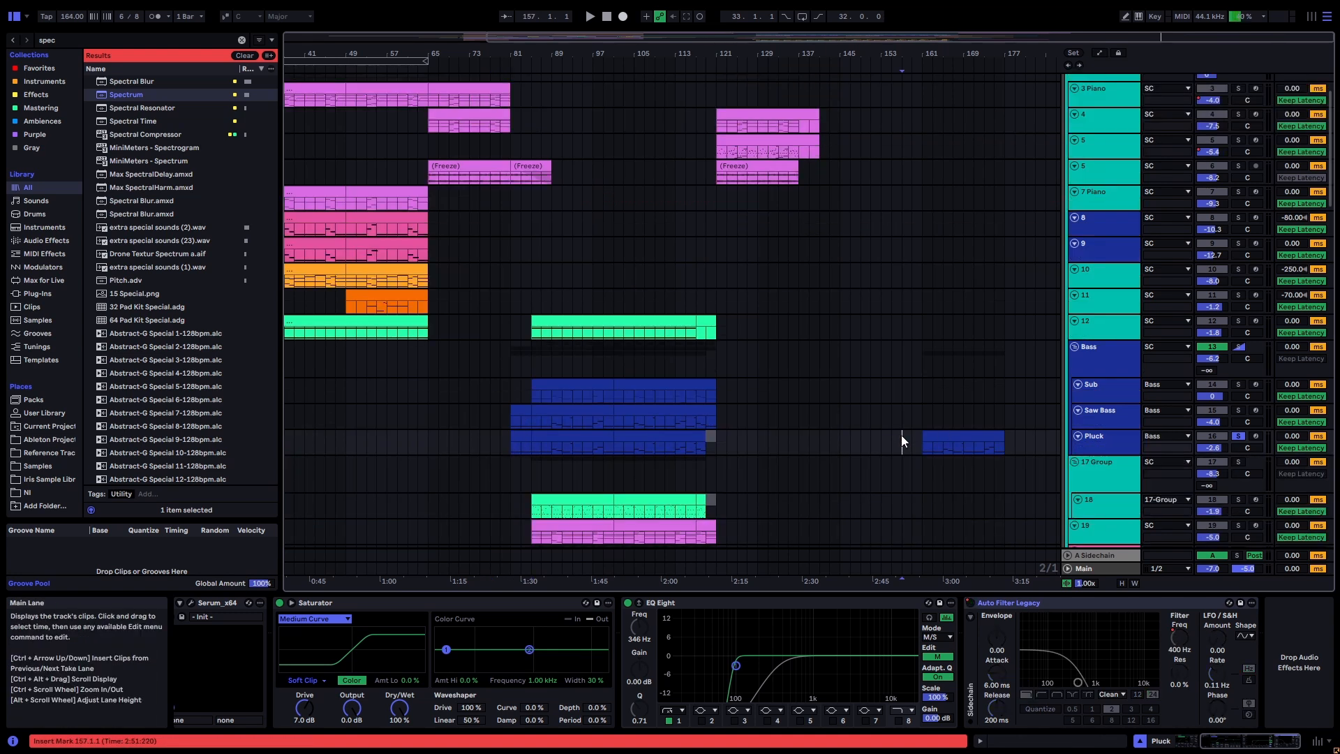
{"action": "key", "text": "space"}
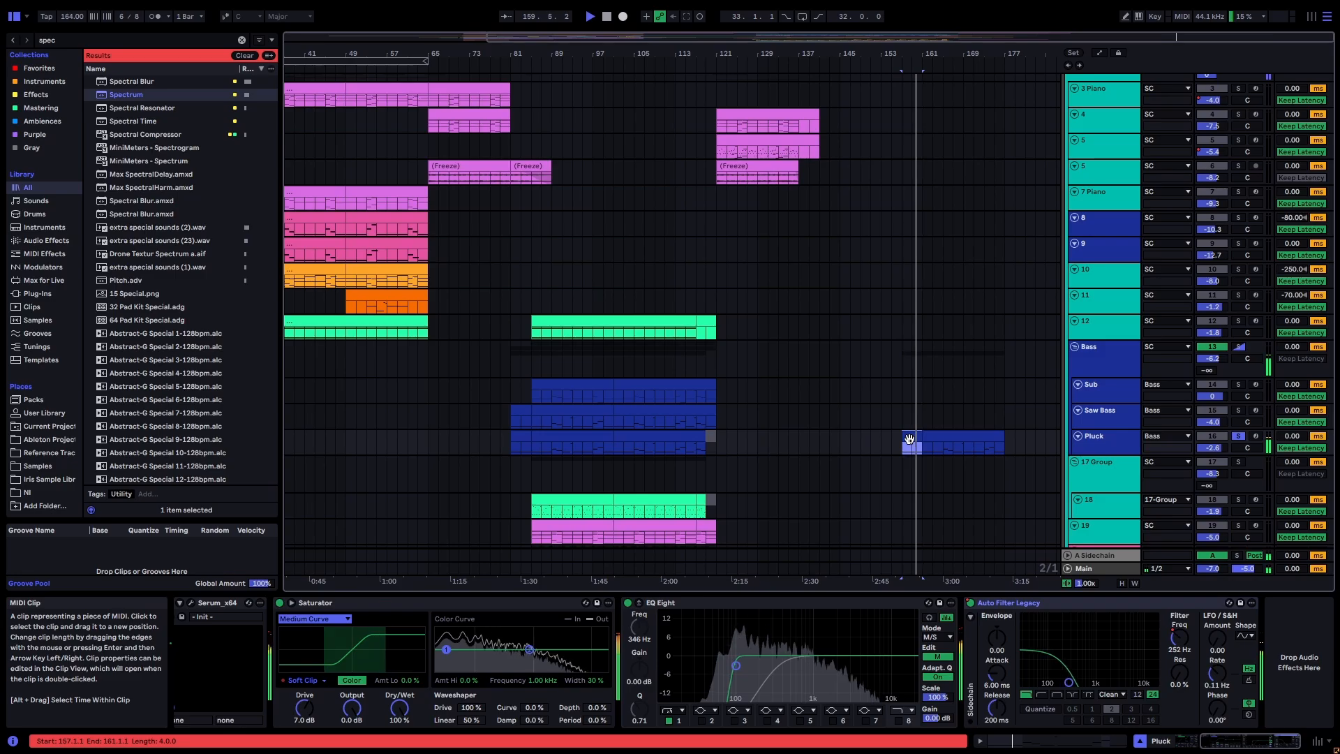
Step: Replace the Pluck copies starting at bar 157 with a copy of track 18's bar 85 clip at bar 169 and audition it soloed
{"action": "left_click", "coordinate": [935, 437]}
{"action": "key", "text": "space"}
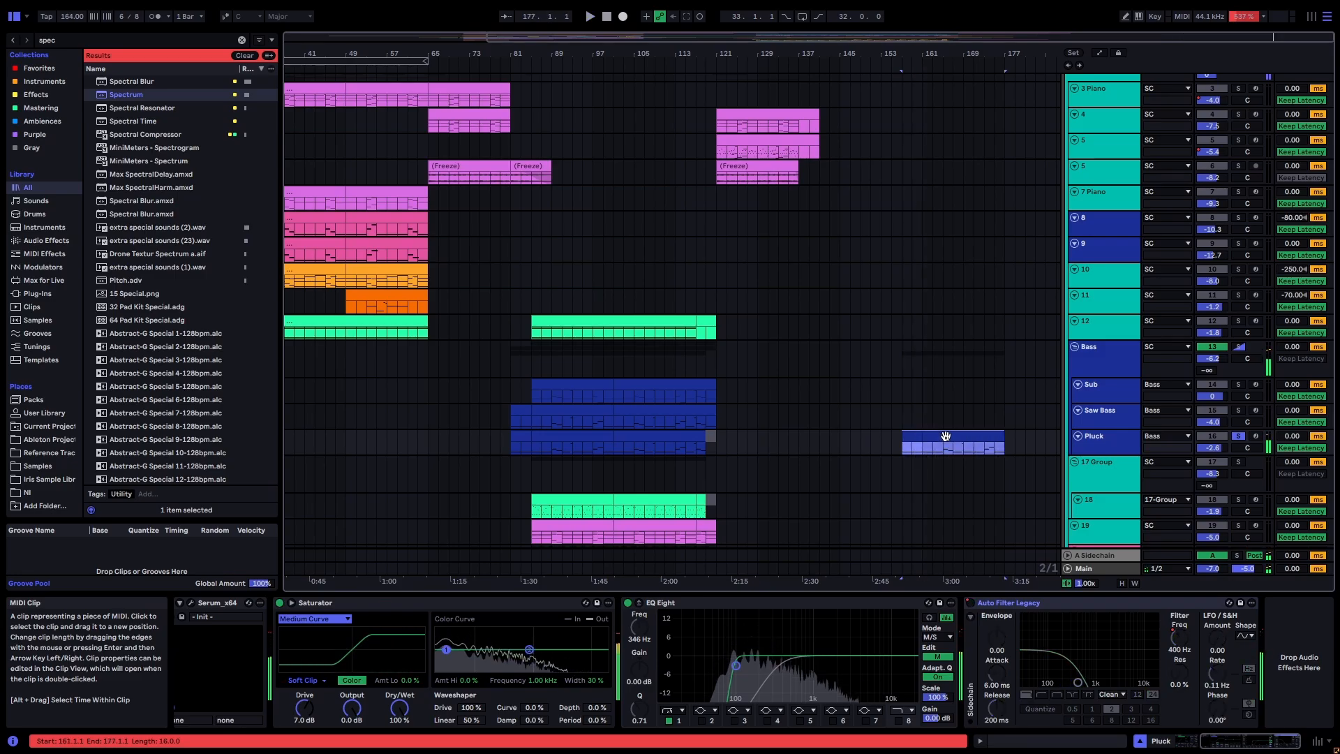
{"action": "scroll", "coordinate": [787, 456], "scroll_direction": "down", "scroll_amount": 4}
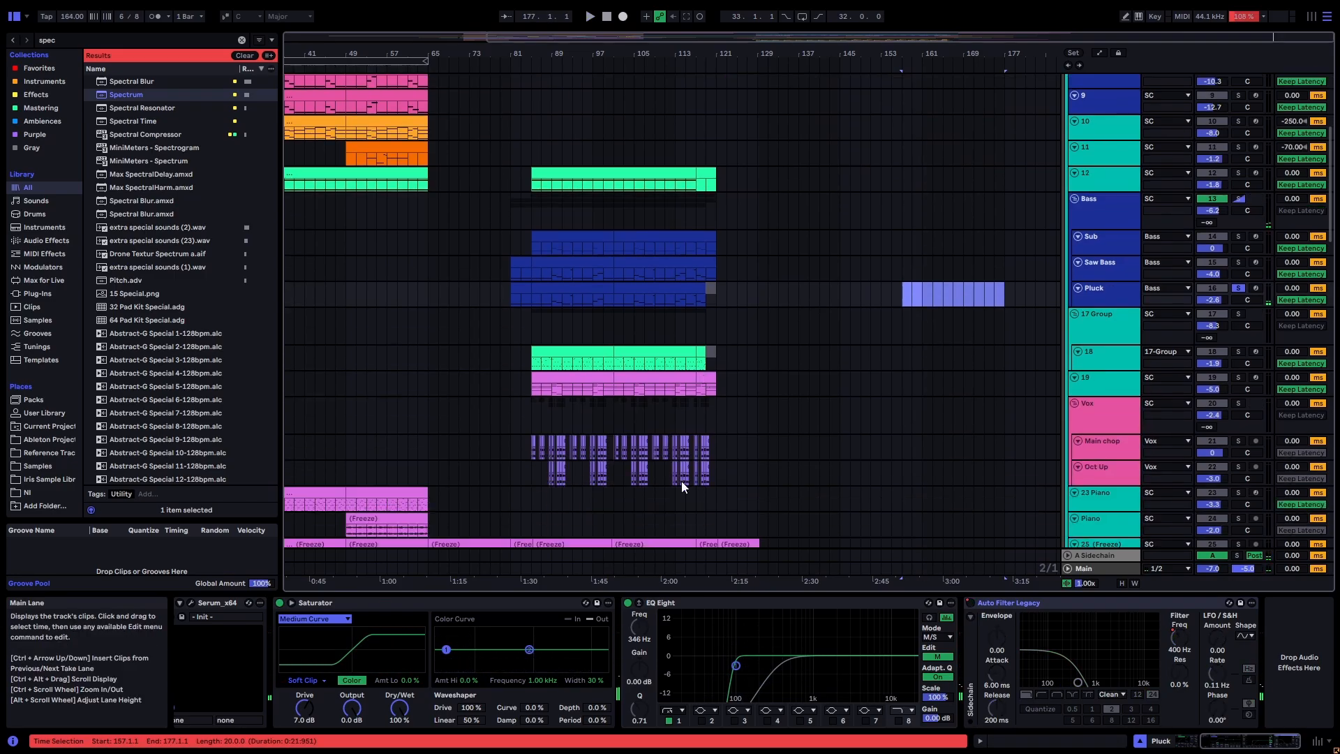
{"action": "left_click", "coordinate": [1084, 354]}
{"action": "left_click", "coordinate": [557, 352]}
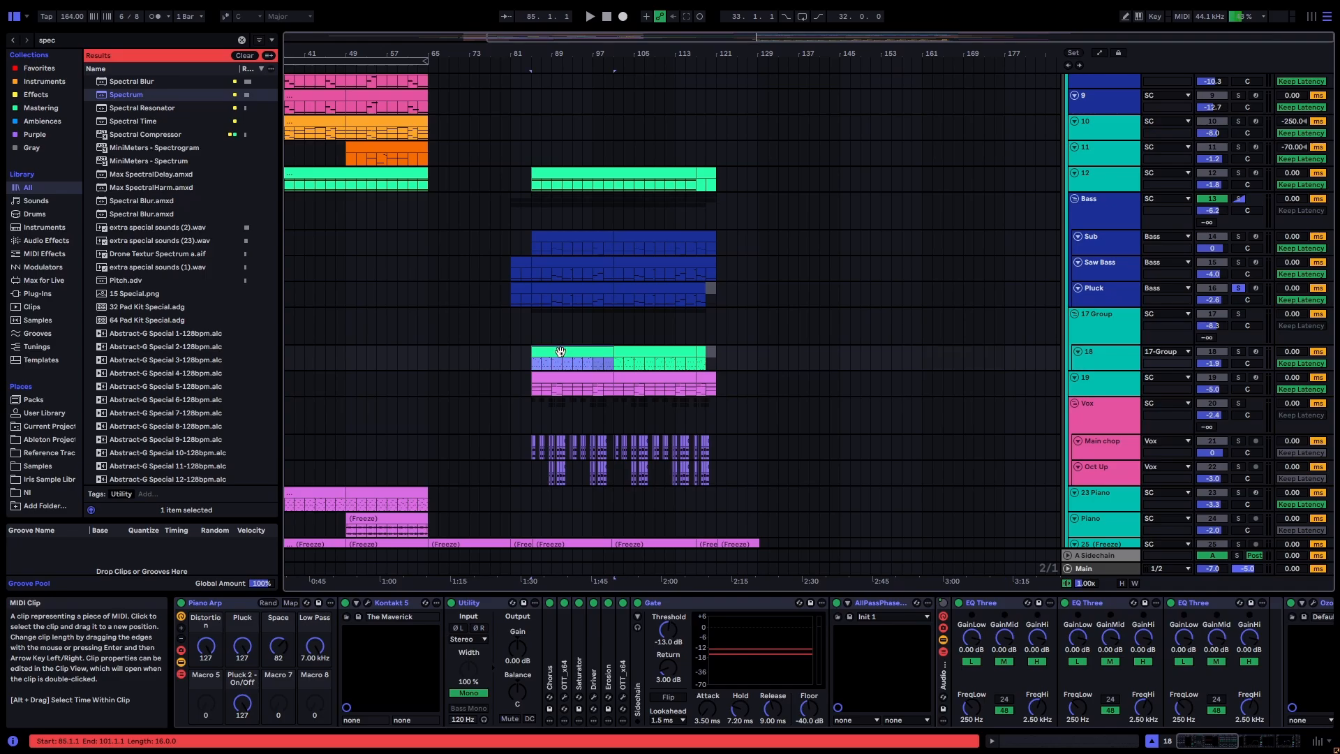
{"action": "left_click", "coordinate": [961, 360]}
{"action": "key", "text": "ctrl+v"}
{"action": "key", "text": "space"}
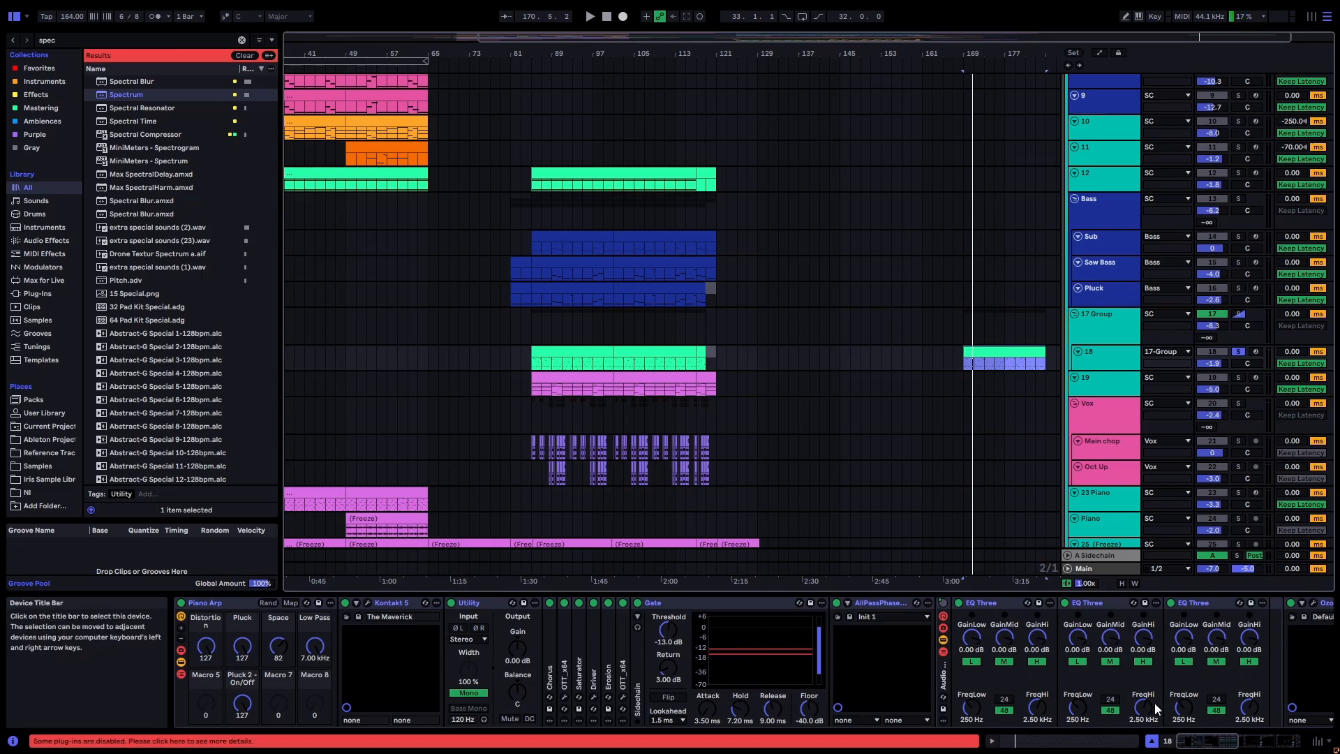
Step: Bypass the Piano Arp rack's effects following Kontakt 5, from Utility and Chorus through Gate and the AllPassPhase plug-in
{"action": "mouse_move", "coordinate": [1191, 745]}
{"action": "left_mouse_down"}
{"action": "mouse_move", "coordinate": [1276, 749]}
{"action": "mouse_move", "coordinate": [1194, 752]}
{"action": "left_mouse_up"}
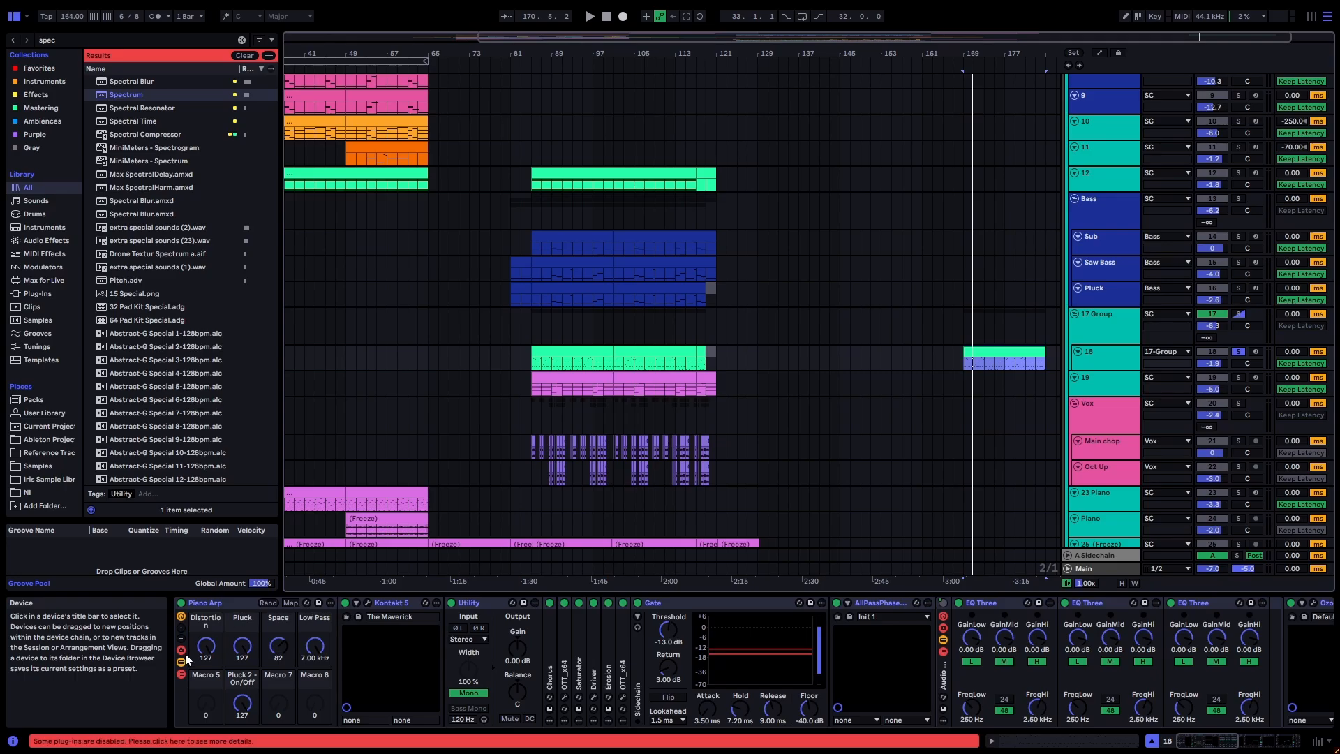
{"action": "left_click", "coordinate": [228, 606]}
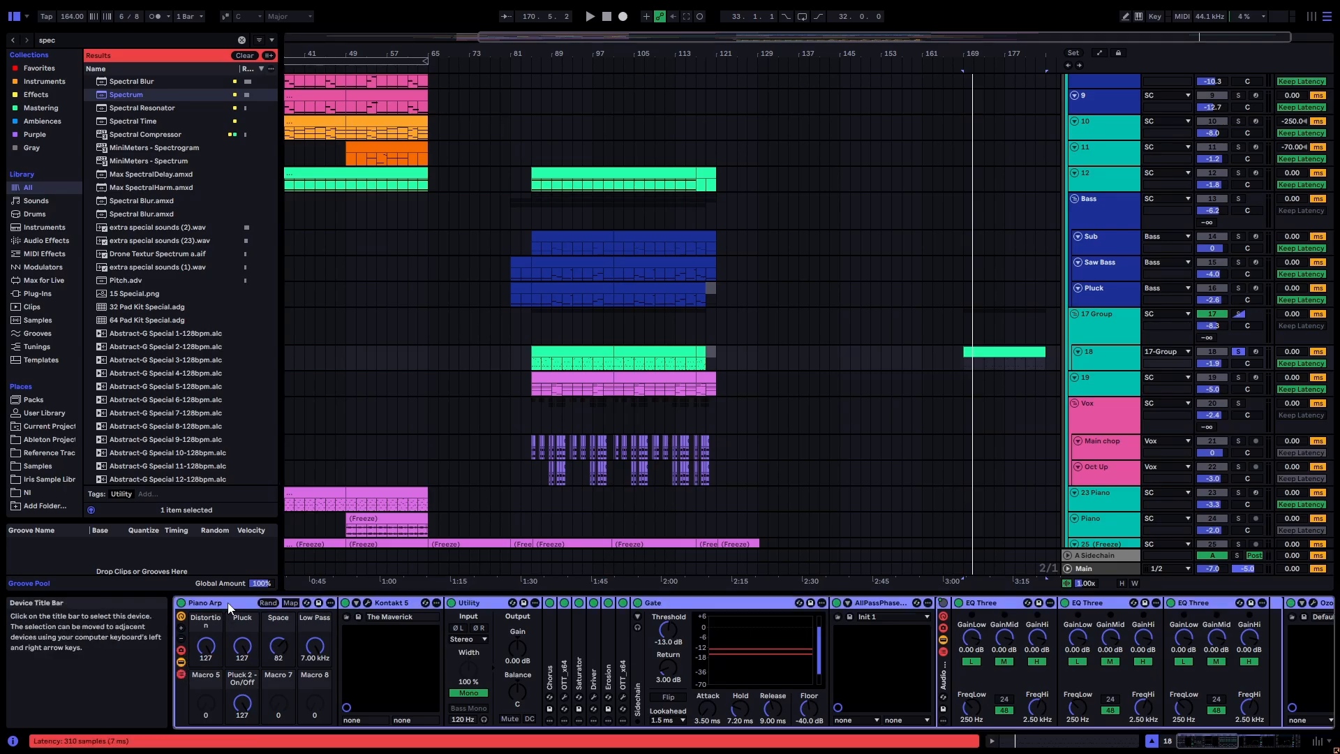
{"action": "left_click", "coordinate": [377, 604]}
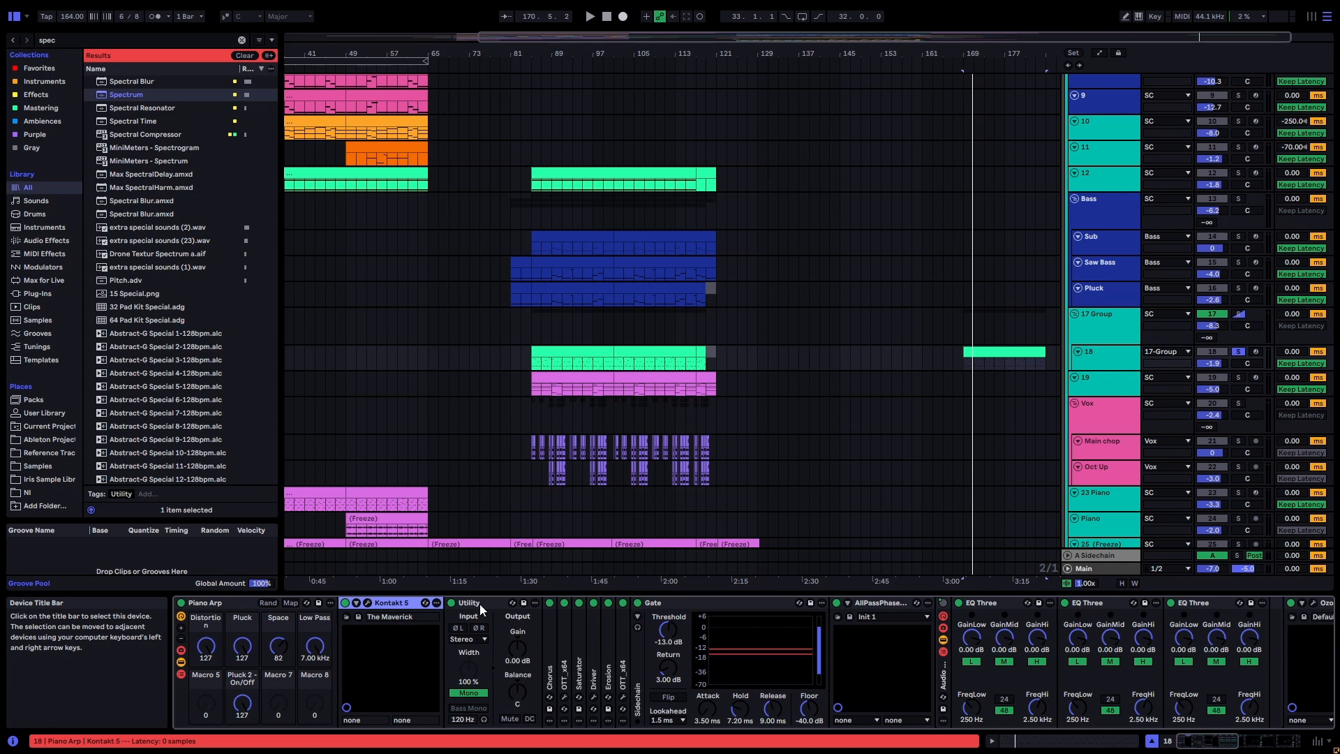
{"action": "left_click", "coordinate": [451, 603]}
{"action": "left_click", "coordinate": [549, 603]}
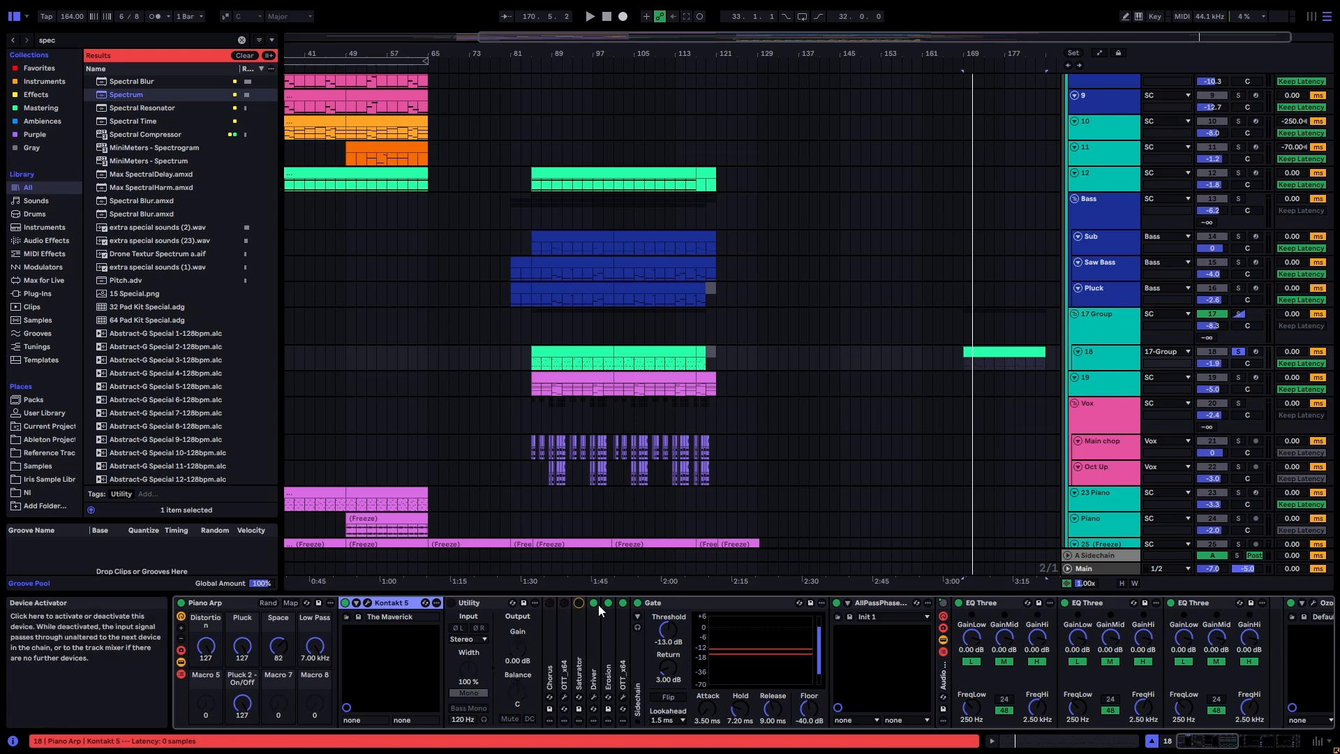
{"action": "left_click", "coordinate": [632, 606]}
{"action": "left_click", "coordinate": [622, 603]}
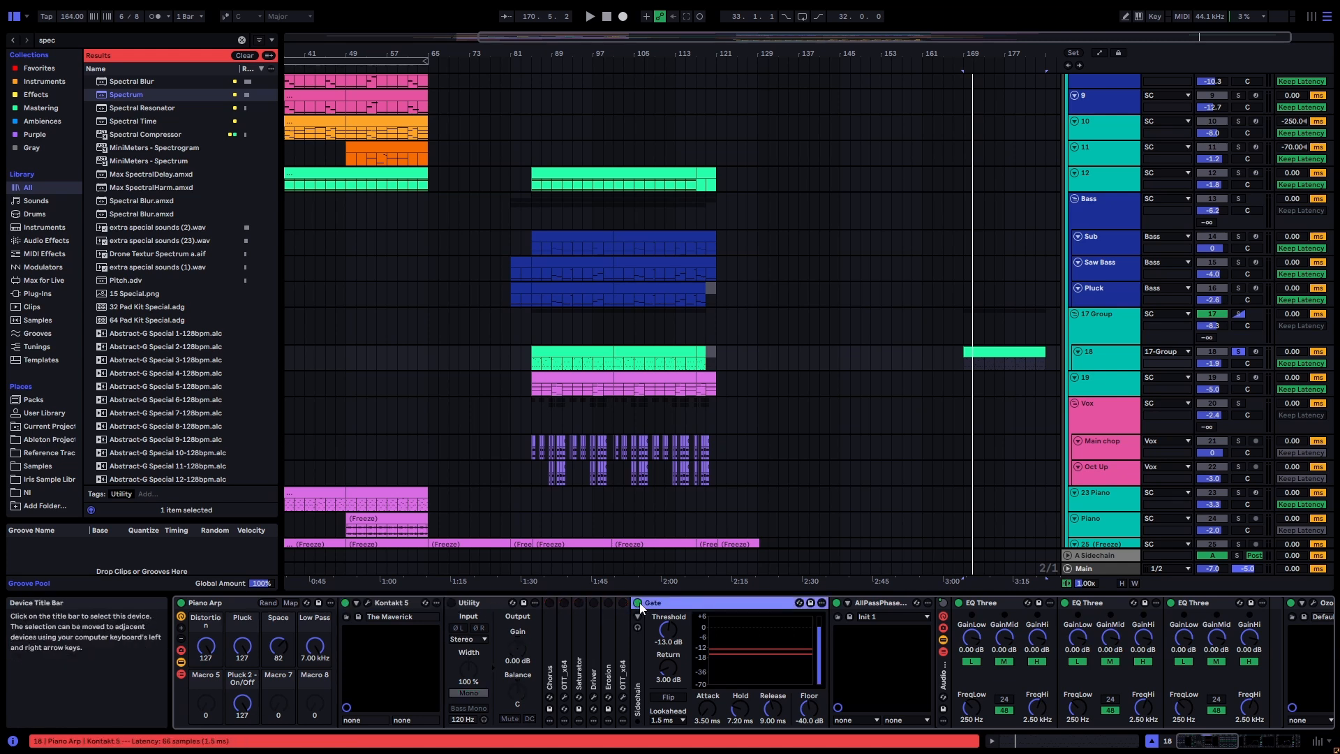
{"action": "left_click", "coordinate": [638, 603]}
{"action": "left_click", "coordinate": [837, 604]}
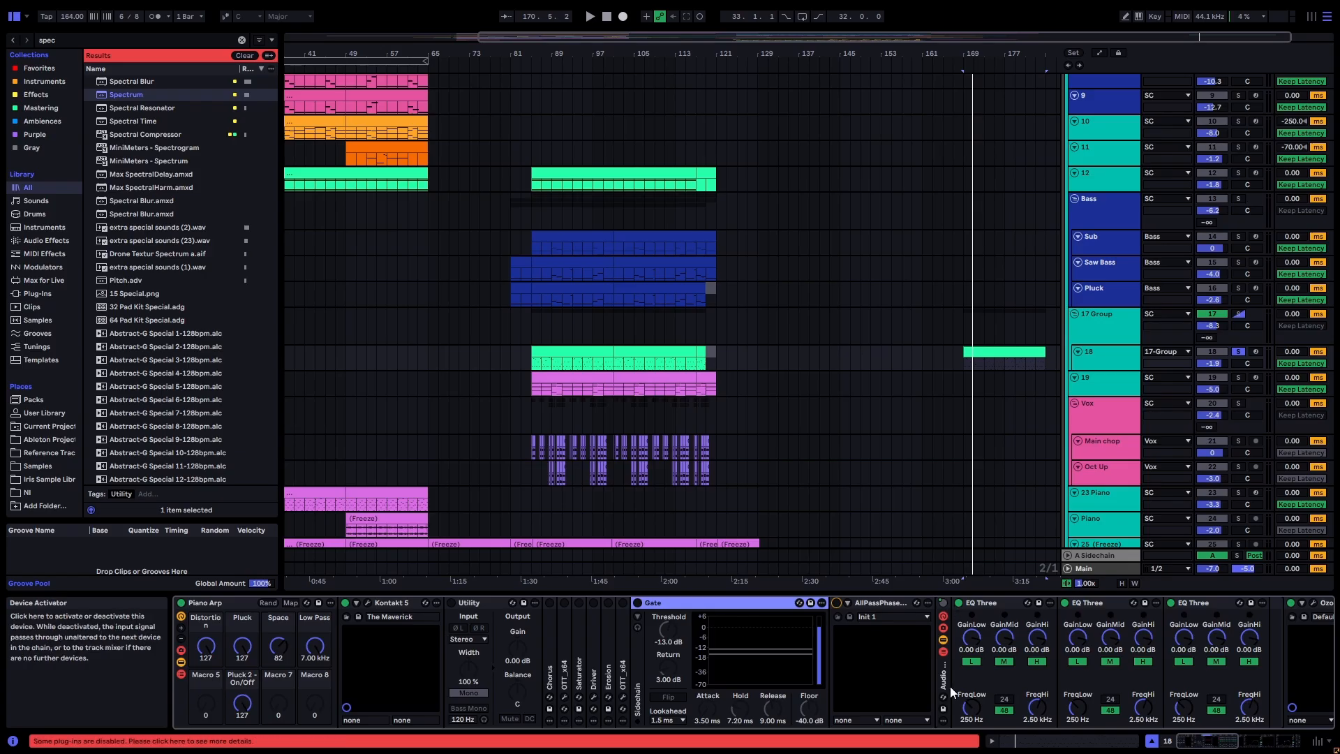
Step: Bypass the Ozone Imager, the EQ Eight beside it, Replika and the Valhalla plug-in further along track 18's chain
{"action": "left_click_drag", "start_coordinate": [1238, 740], "coordinate": [1287, 740]}
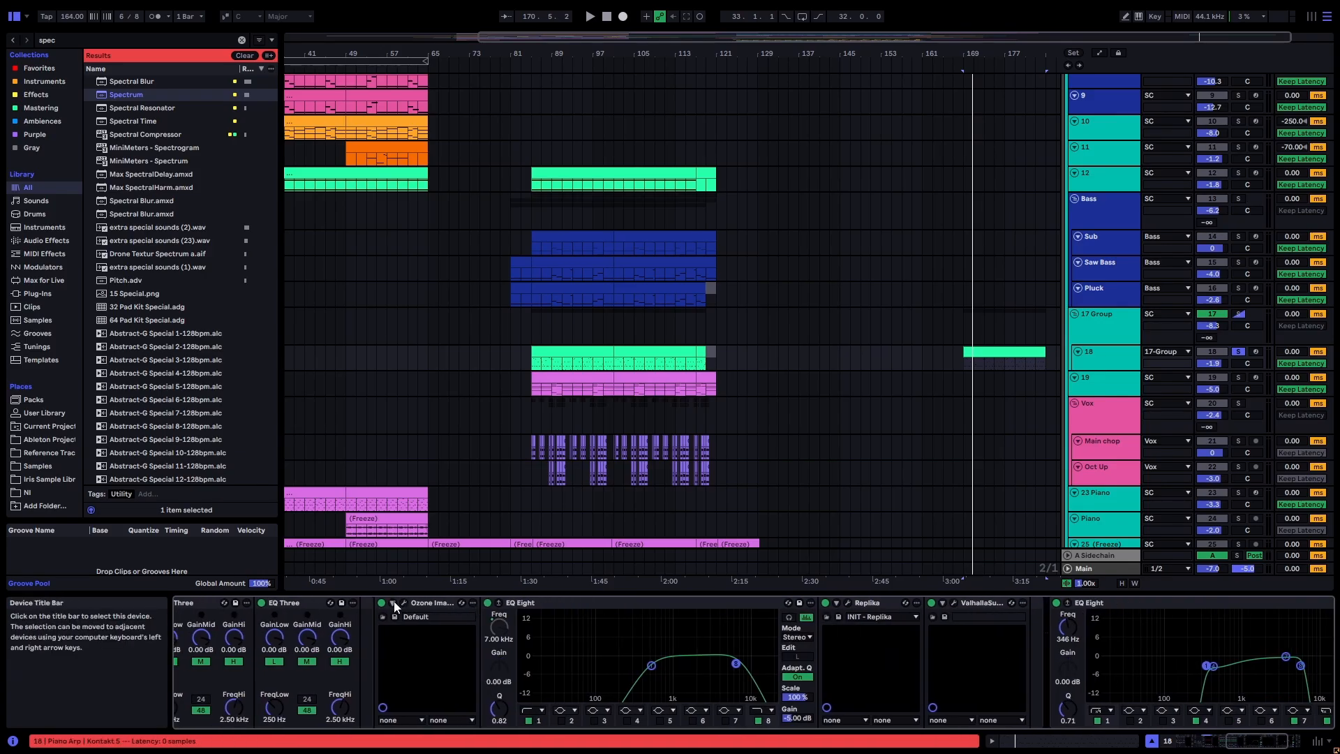
{"action": "left_click", "coordinate": [382, 603]}
{"action": "left_click", "coordinate": [488, 603]}
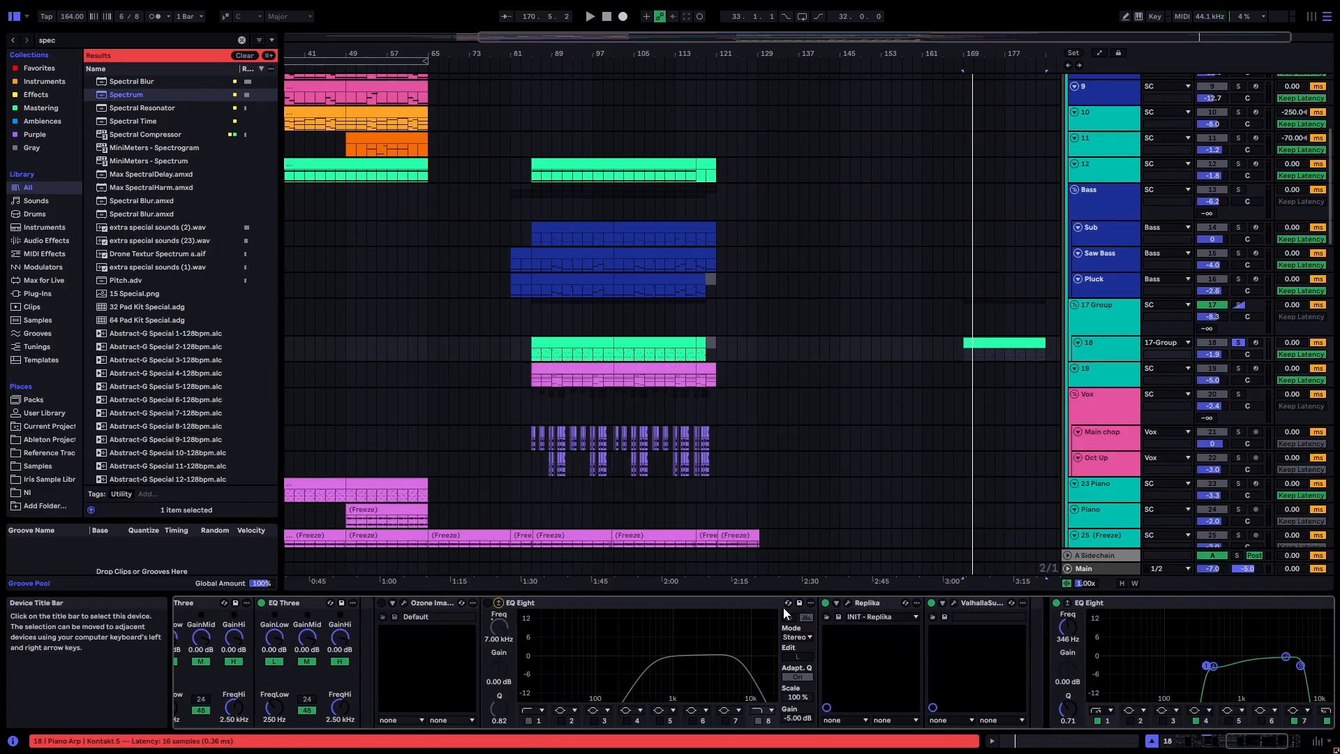
{"action": "left_click", "coordinate": [826, 603]}
{"action": "left_click", "coordinate": [932, 603]}
Step: Play track 18's copied clip without its effects and loop it from bar 169 to bar 185
{"action": "left_click_drag", "start_coordinate": [1246, 741], "coordinate": [1200, 740]}
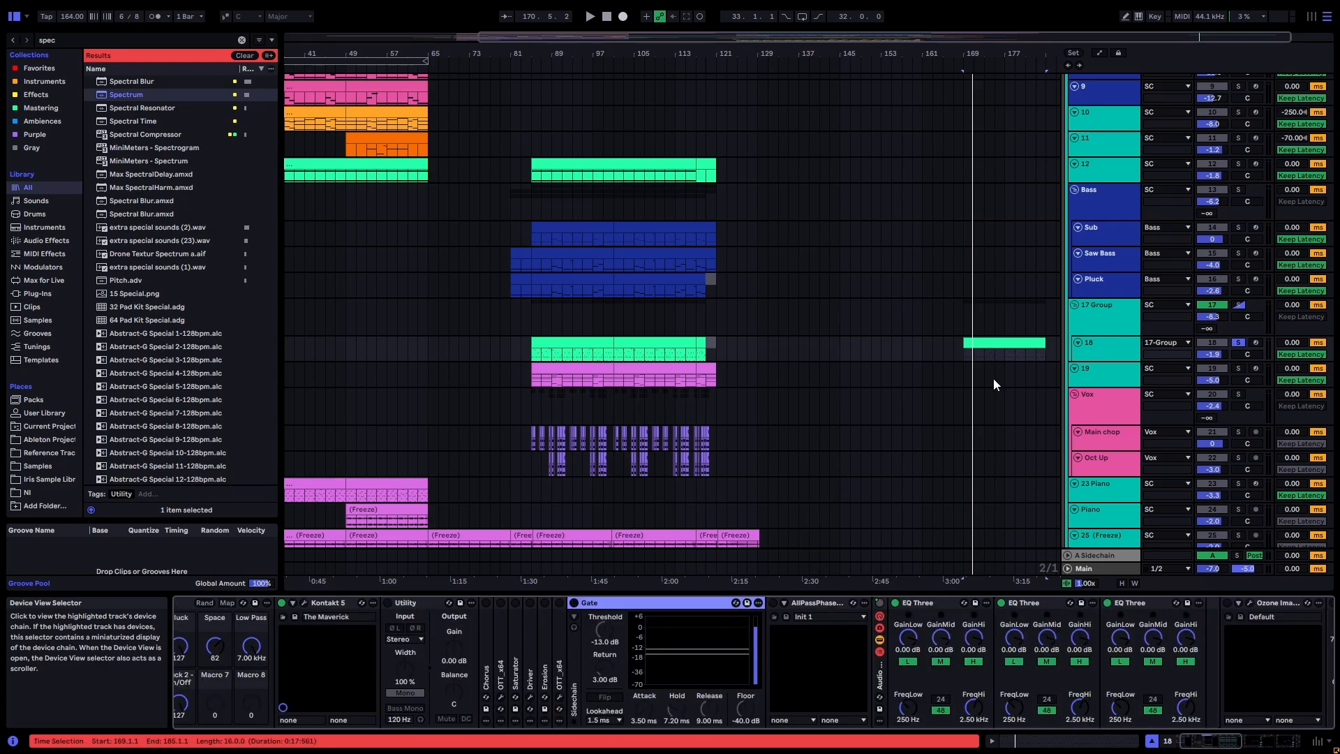
{"action": "left_click", "coordinate": [984, 342]}
{"action": "key", "text": "space"}
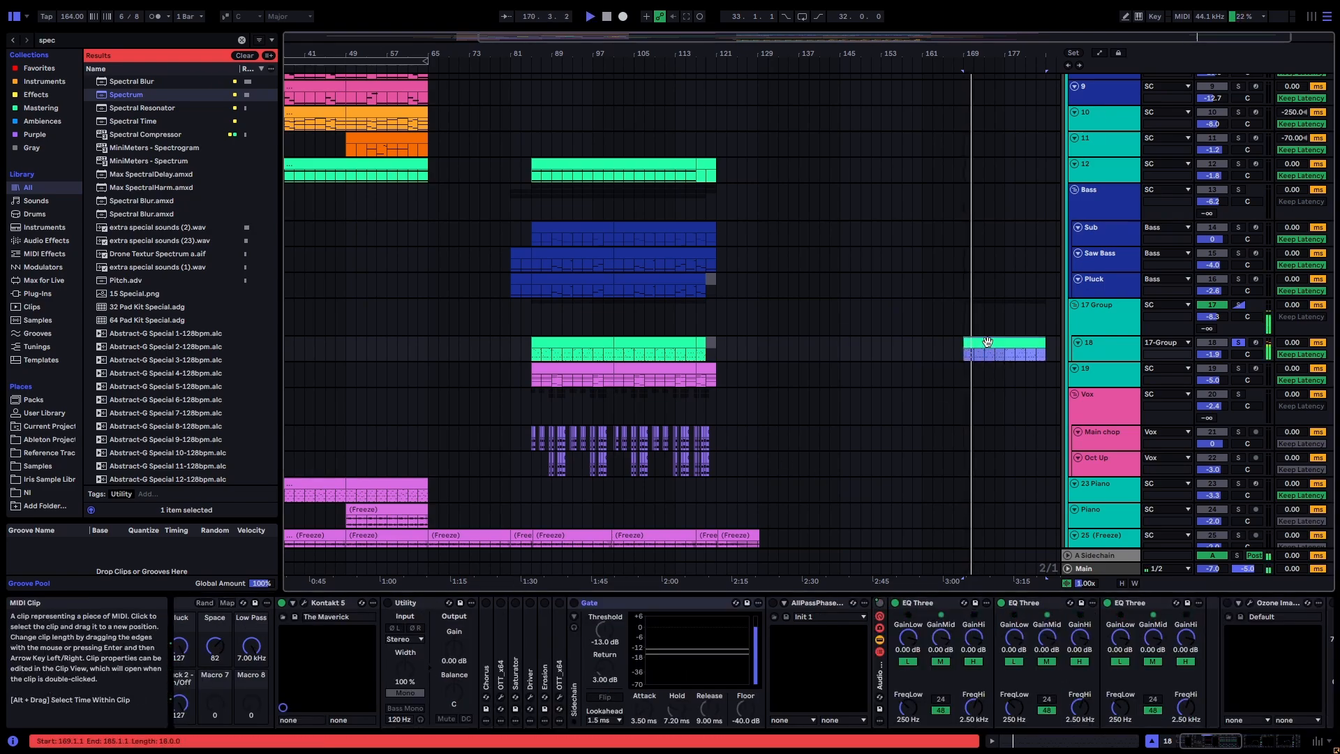
{"action": "key", "text": "ctrl+l"}
{"action": "key", "text": "ctrl+shift+f"}
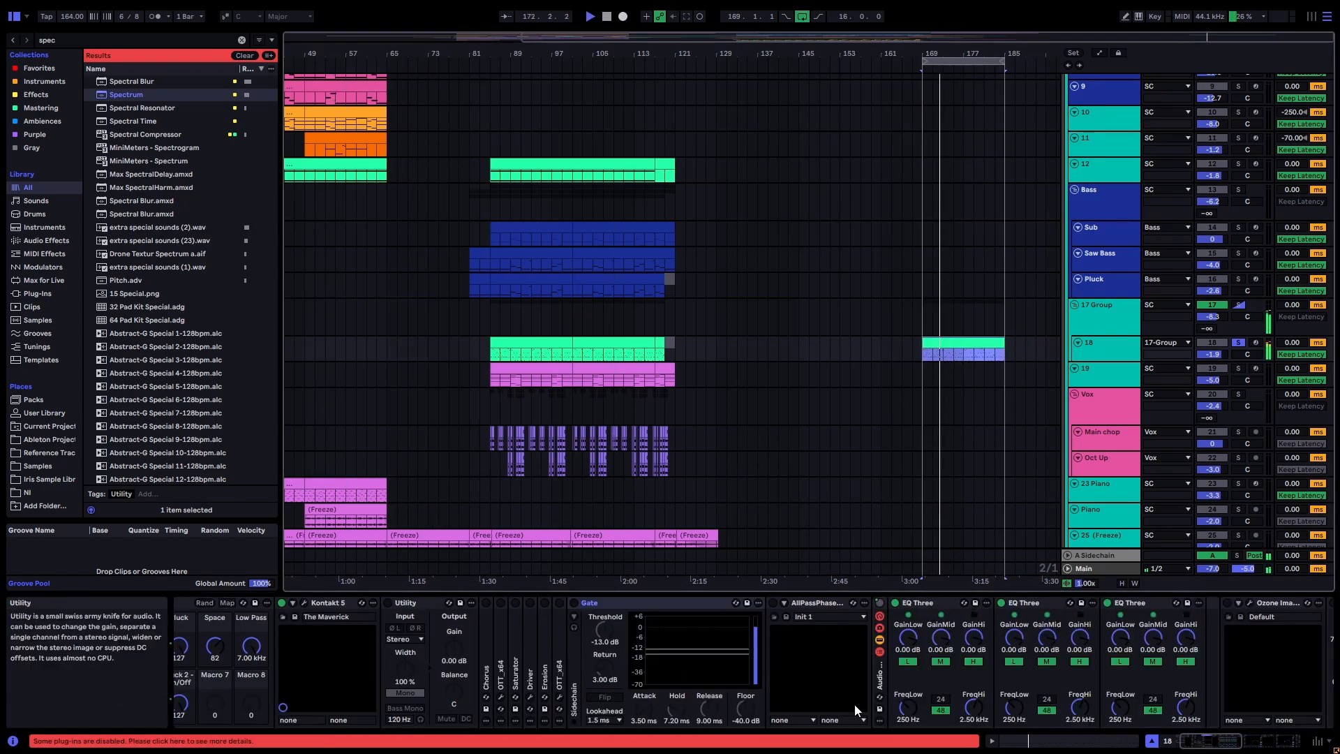
Step: Re-enable the Utility and Chorus devices in track 18's chain and unfold Chorus while the loop plays
{"action": "left_click_drag", "start_coordinate": [1193, 750], "coordinate": [1158, 743]}
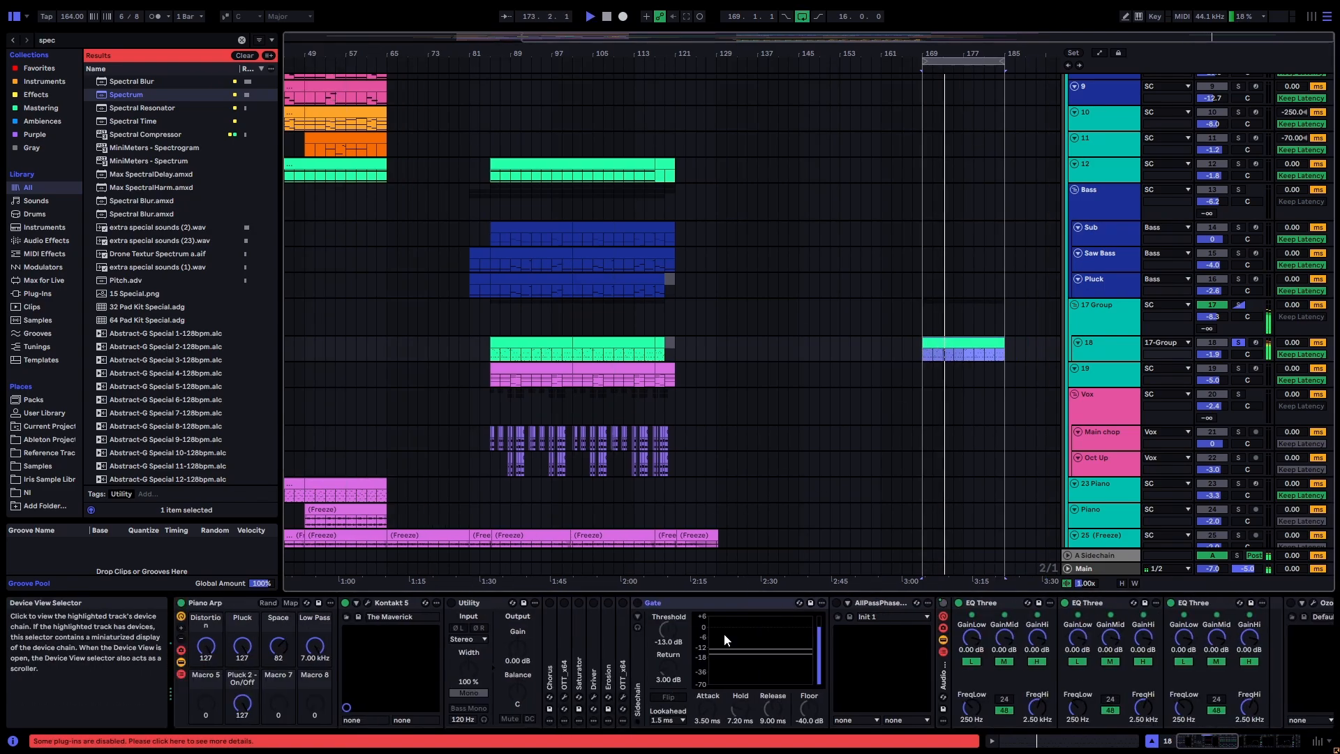
{"action": "left_click", "coordinate": [450, 602]}
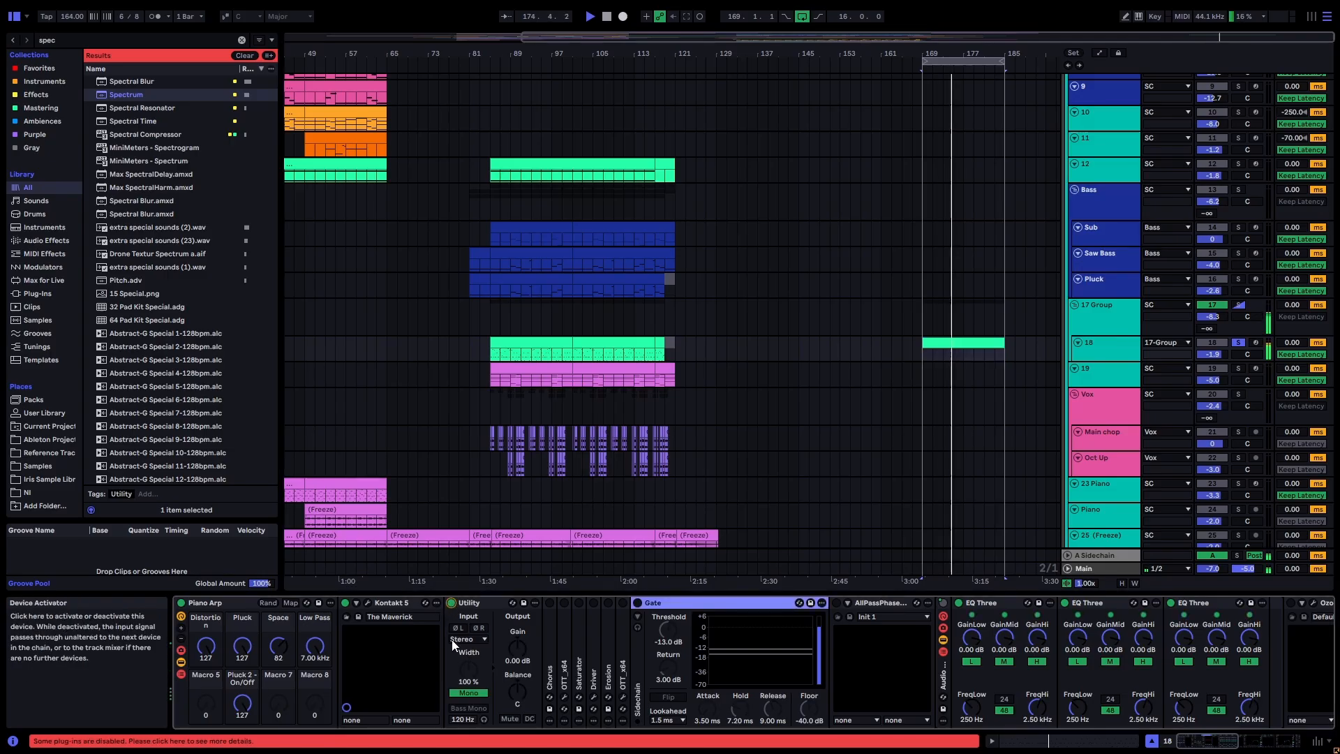
{"action": "left_click", "coordinate": [550, 601]}
{"action": "double_click", "coordinate": [551, 632]}
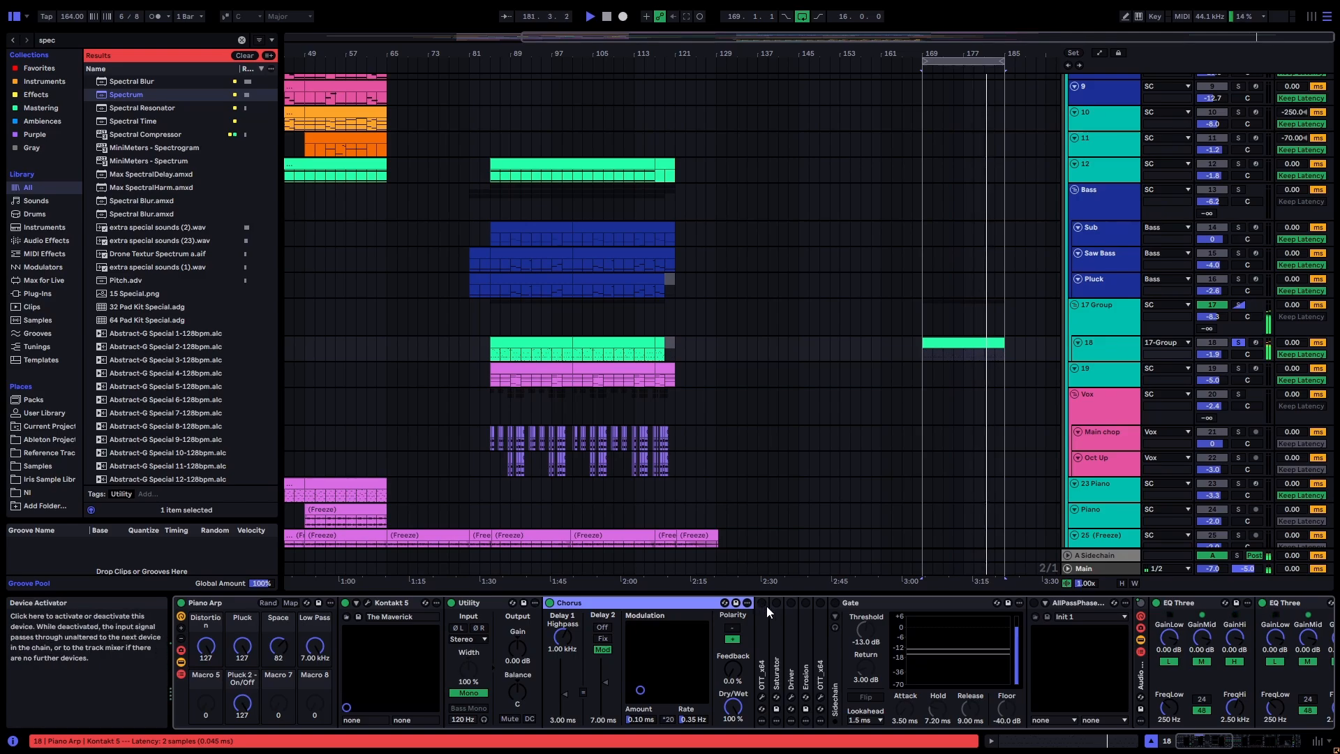
Step: Re-enable and unfold the first OTT and the Saturator on track 18, inspecting OTT's settings in its plug-in window
{"action": "double_click", "coordinate": [765, 632]}
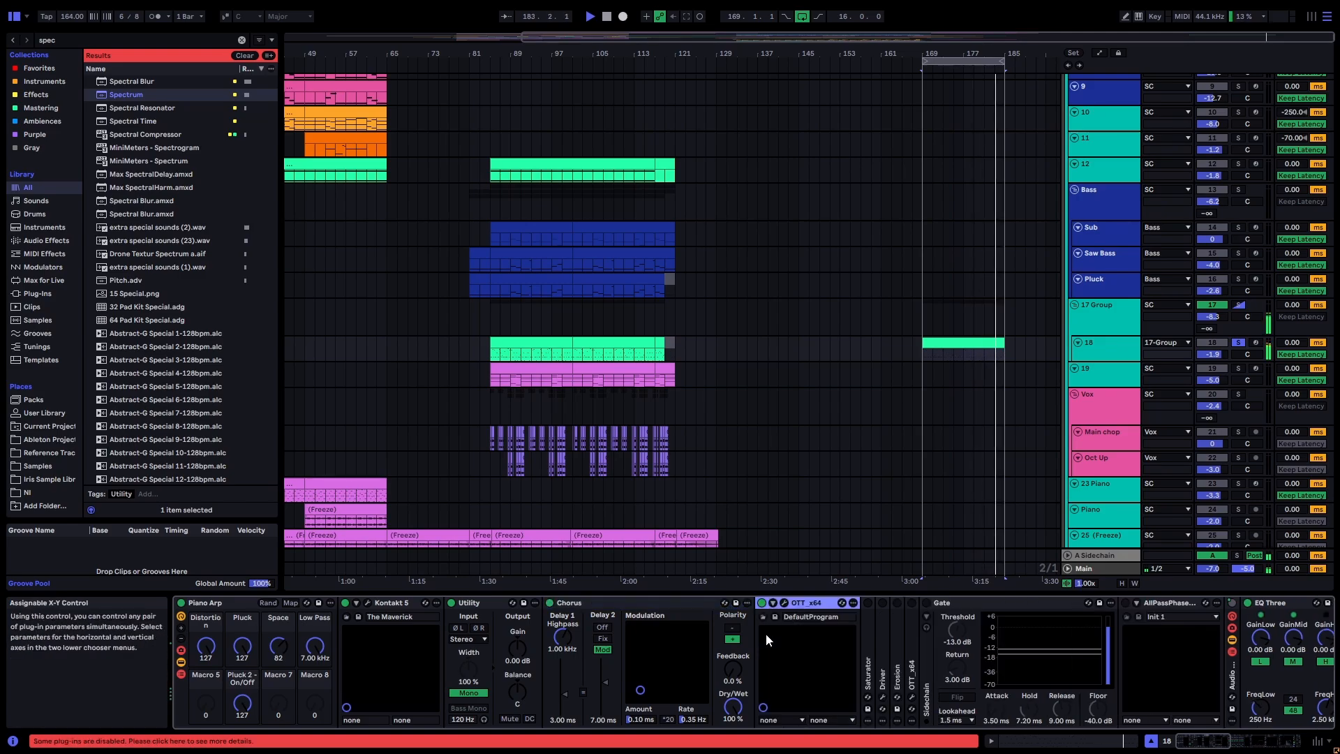
{"action": "left_click", "coordinate": [784, 603]}
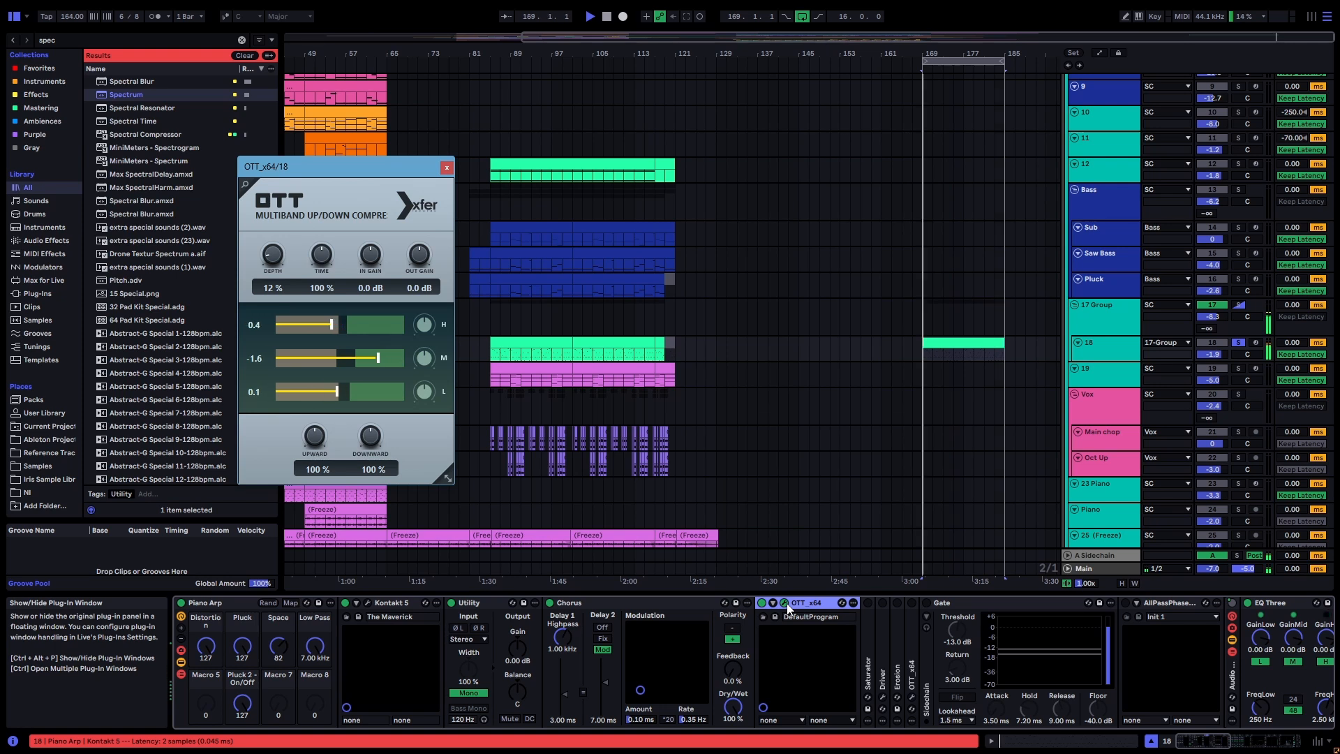
{"action": "left_click", "coordinate": [447, 169]}
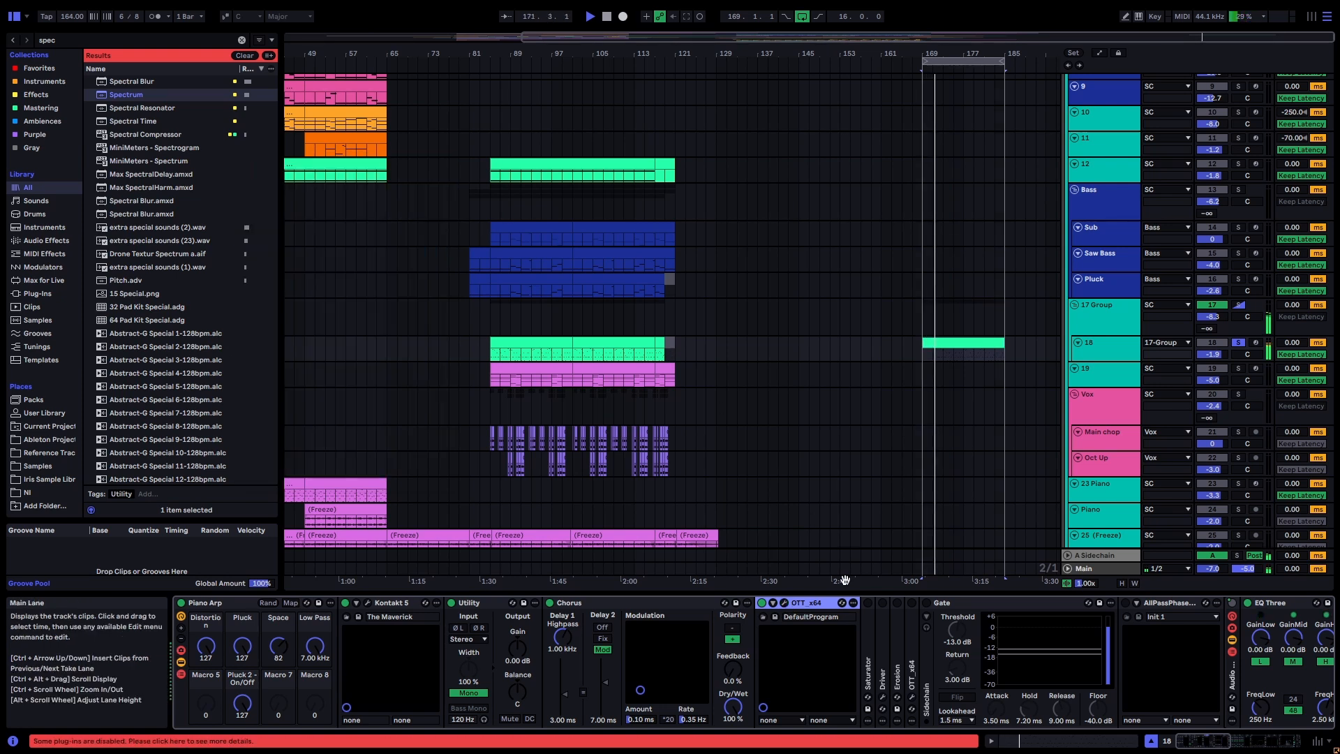
{"action": "double_click", "coordinate": [873, 619]}
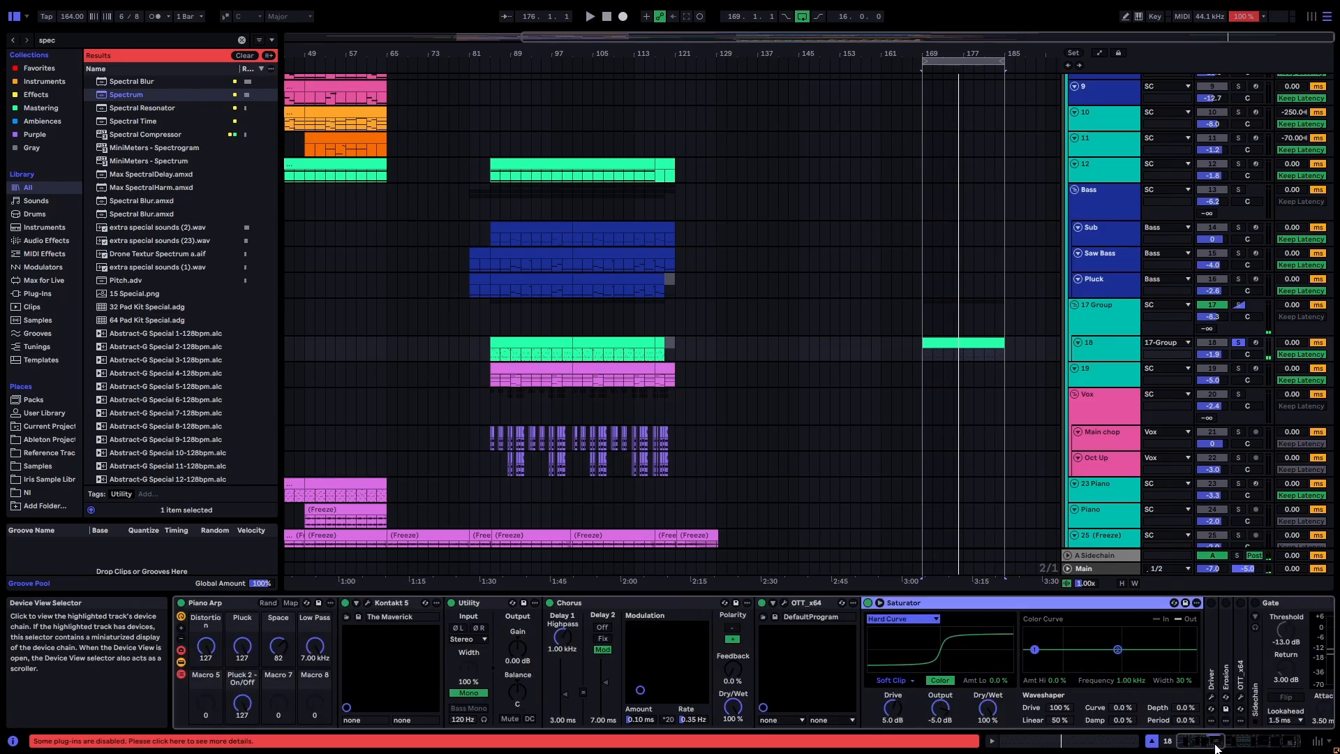
{"action": "left_click_drag", "start_coordinate": [1218, 744], "coordinate": [1197, 744]}
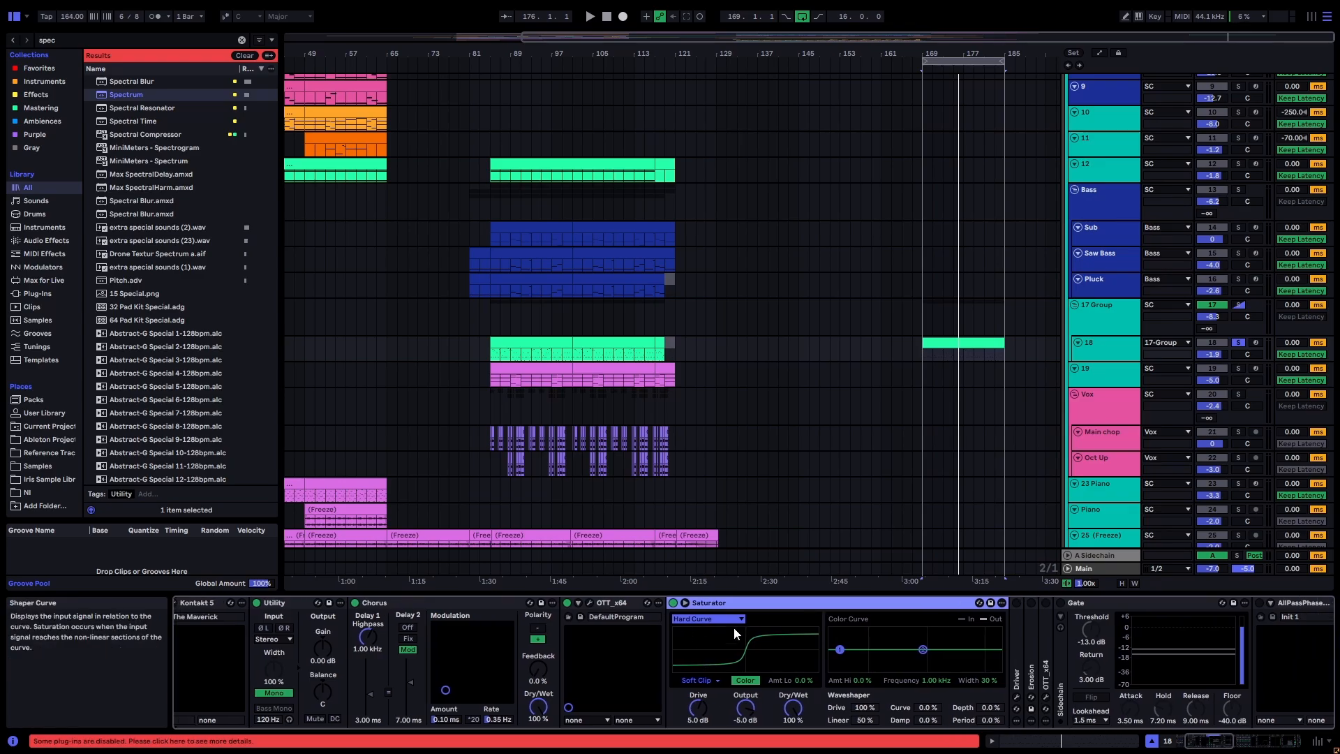
Step: Unfold and enable the Driver plug-in on track 18, inspect its settings window, and audition the loop through it
{"action": "double_click", "coordinate": [1016, 614]}
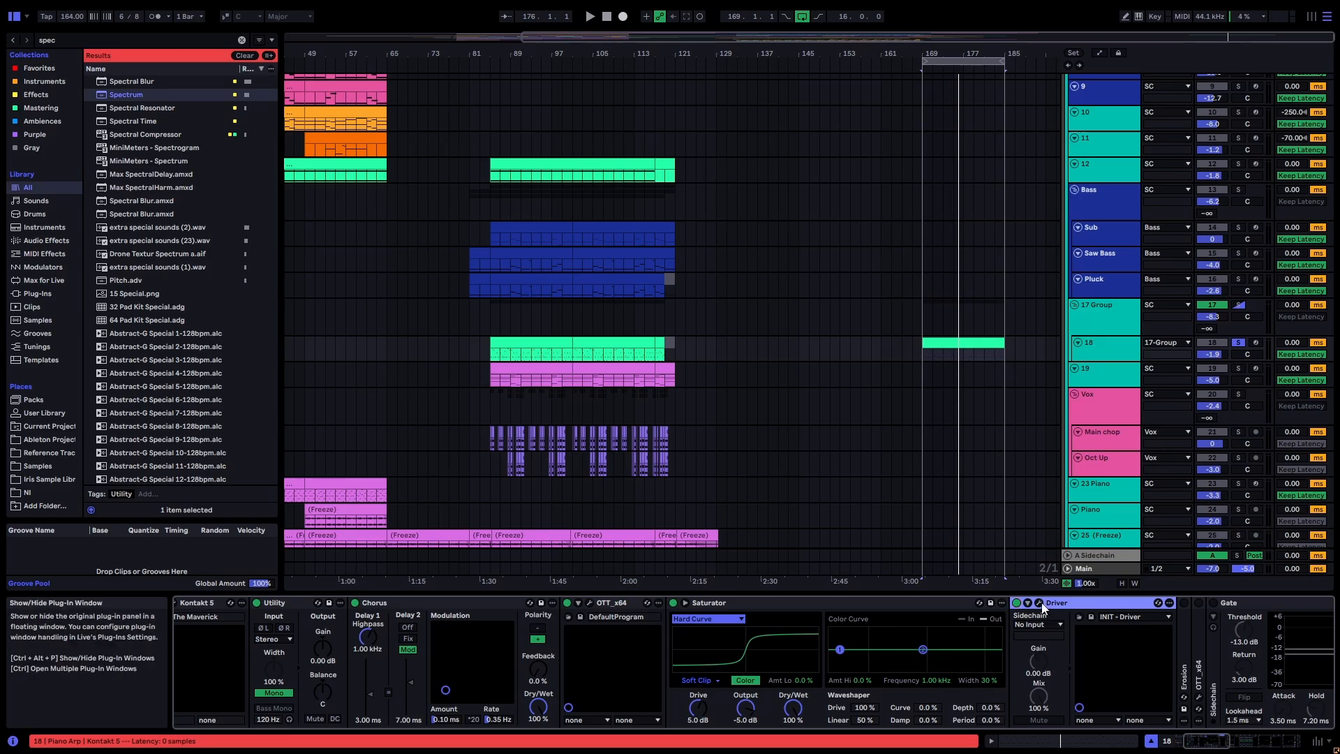
{"action": "left_click", "coordinate": [1039, 602]}
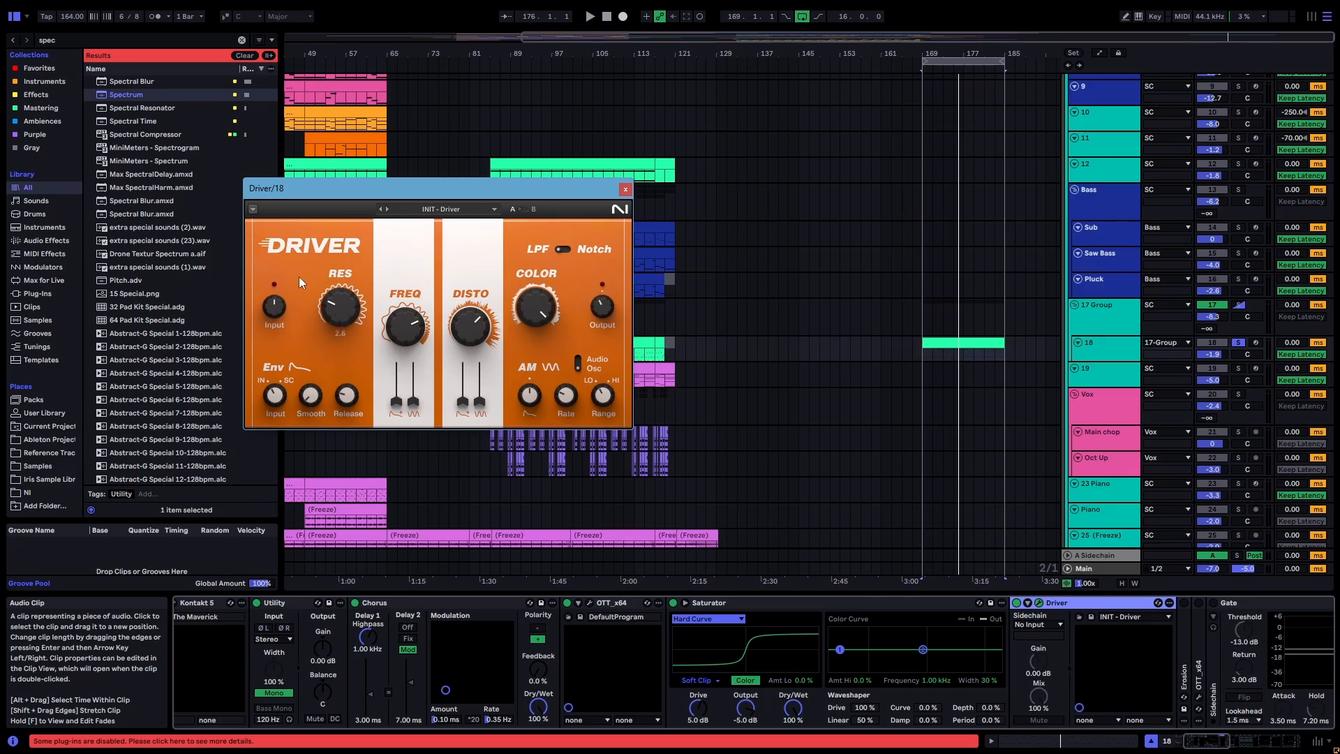
{"action": "left_click", "coordinate": [625, 190]}
{"action": "key", "text": "space"}
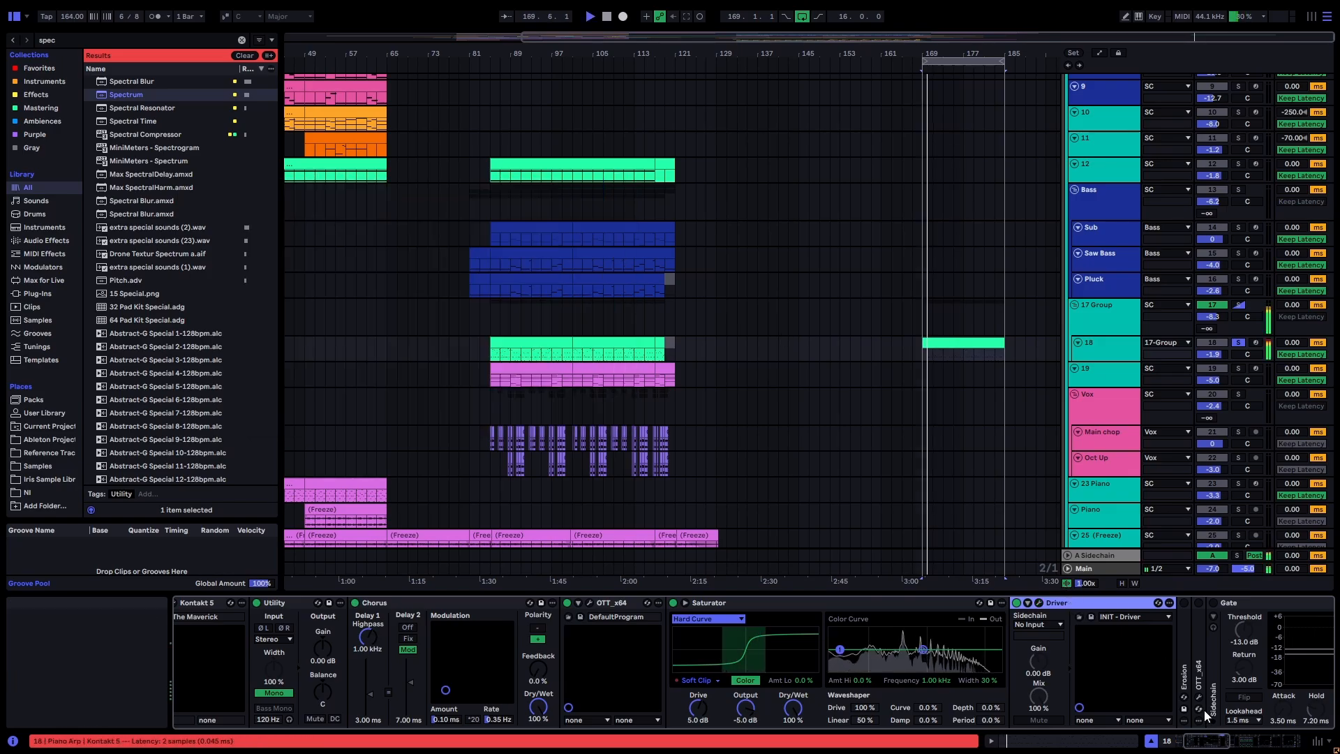
{"action": "scroll", "coordinate": [815, 651], "scroll_direction": "right", "scroll_amount": 5}
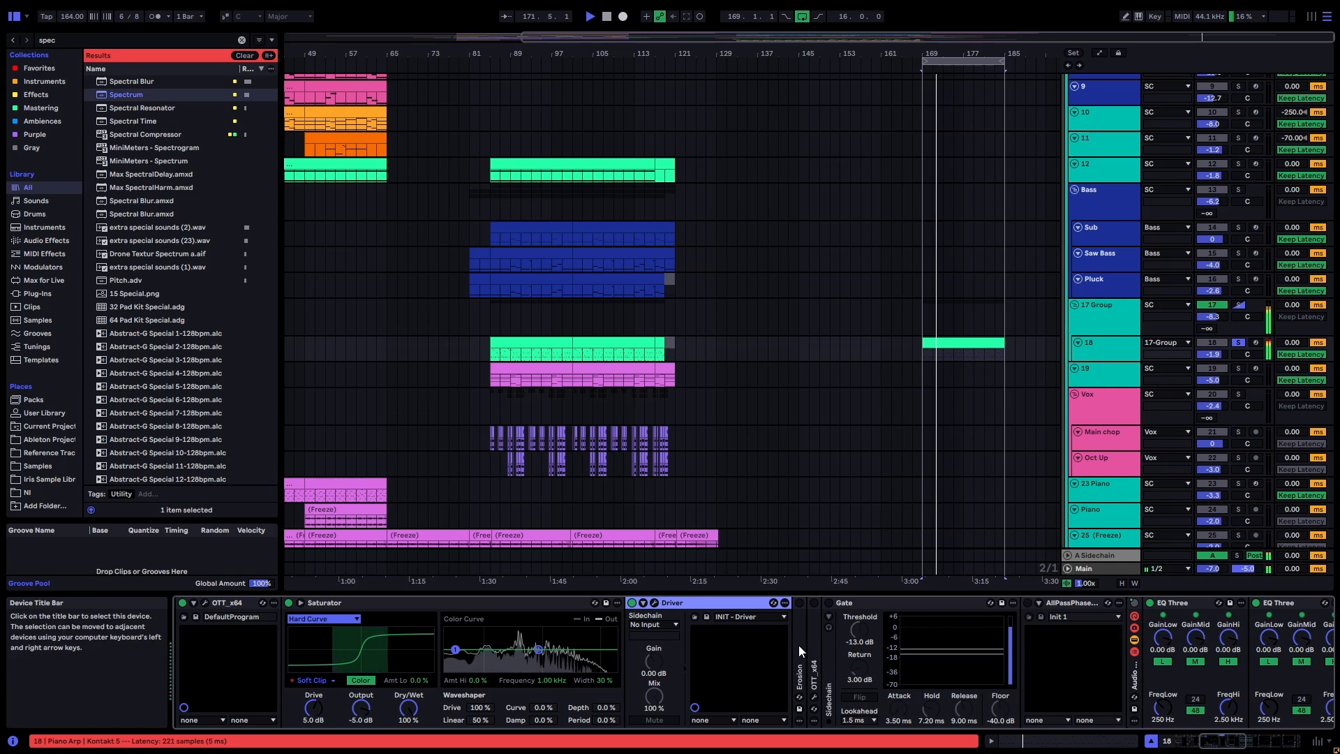
Step: Stop playback, unfold the Erosion device on track 18, and reopen the Driver plug-in window
{"action": "left_click", "coordinate": [798, 644]}
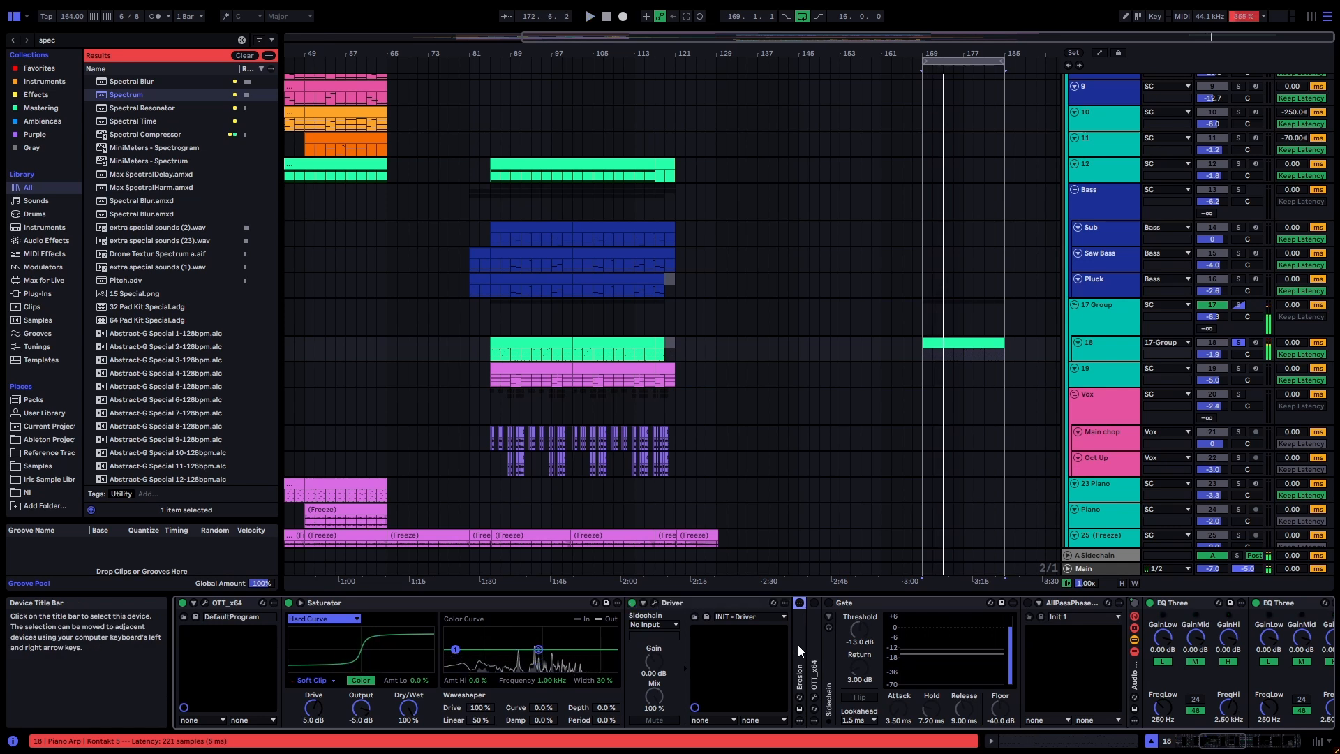
{"action": "double_click", "coordinate": [798, 645]}
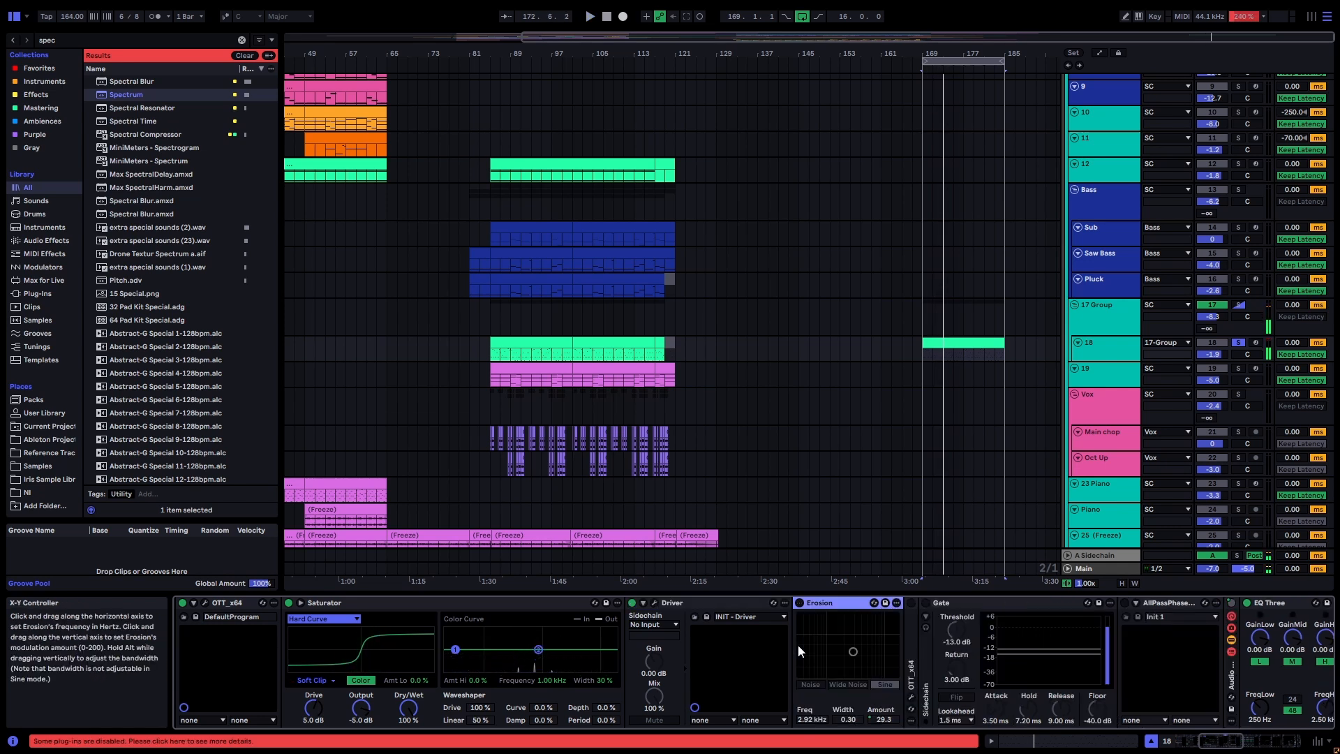
{"action": "left_click", "coordinate": [653, 603]}
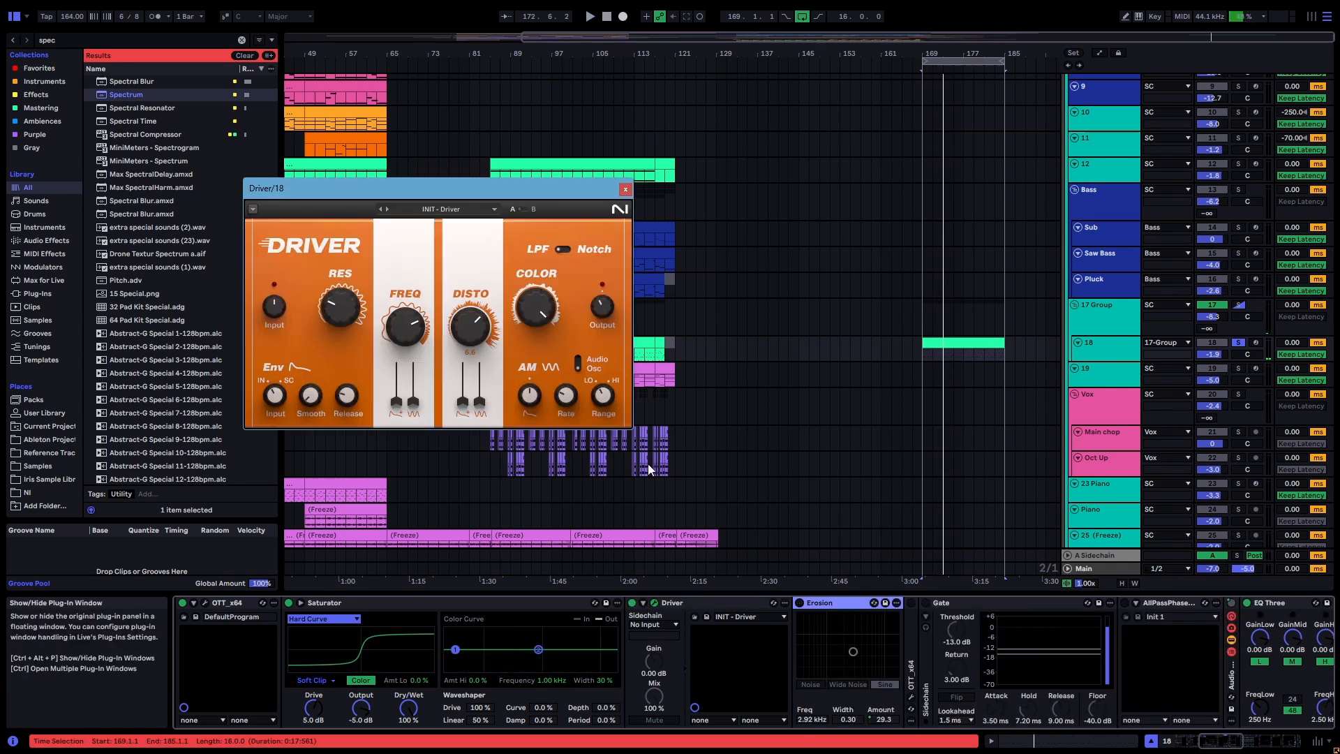
Step: Close the Driver window, enable Erosion on track 18, and briefly audition the loop through it
{"action": "left_click", "coordinate": [626, 189]}
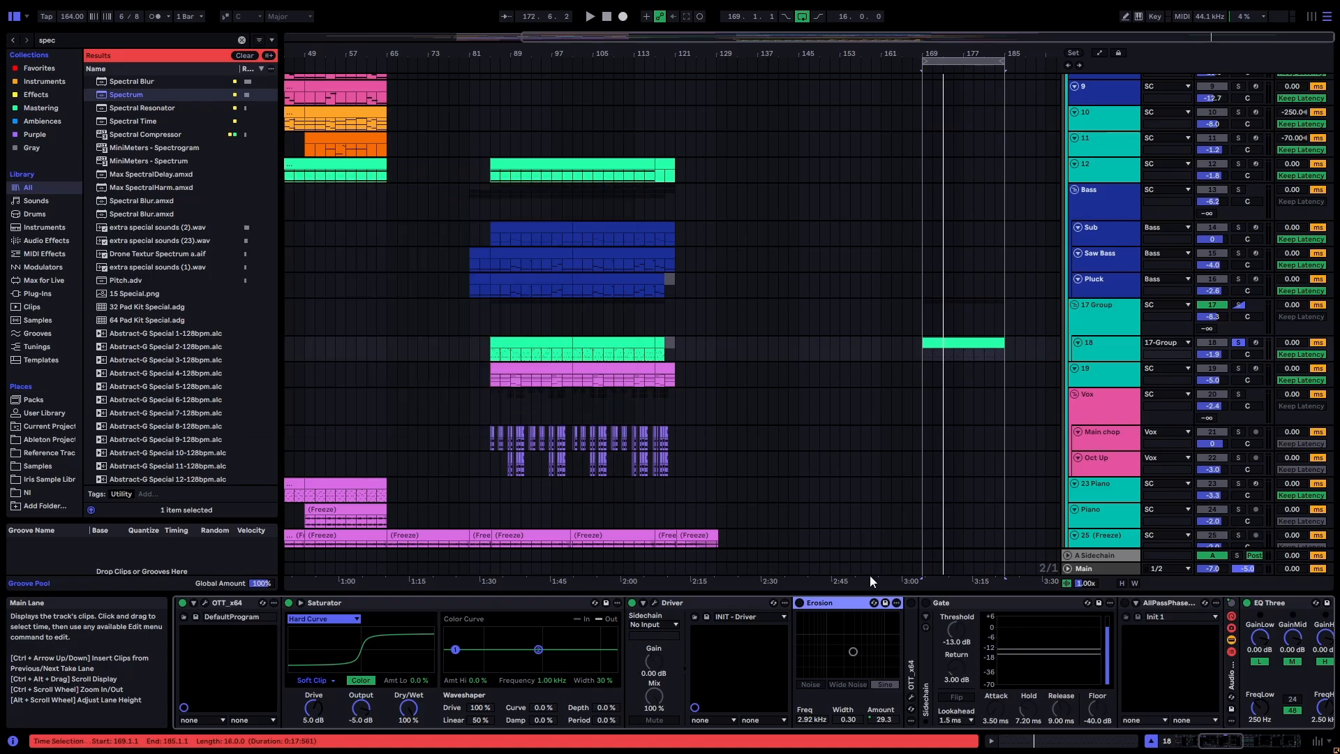
{"action": "left_click", "coordinate": [800, 605]}
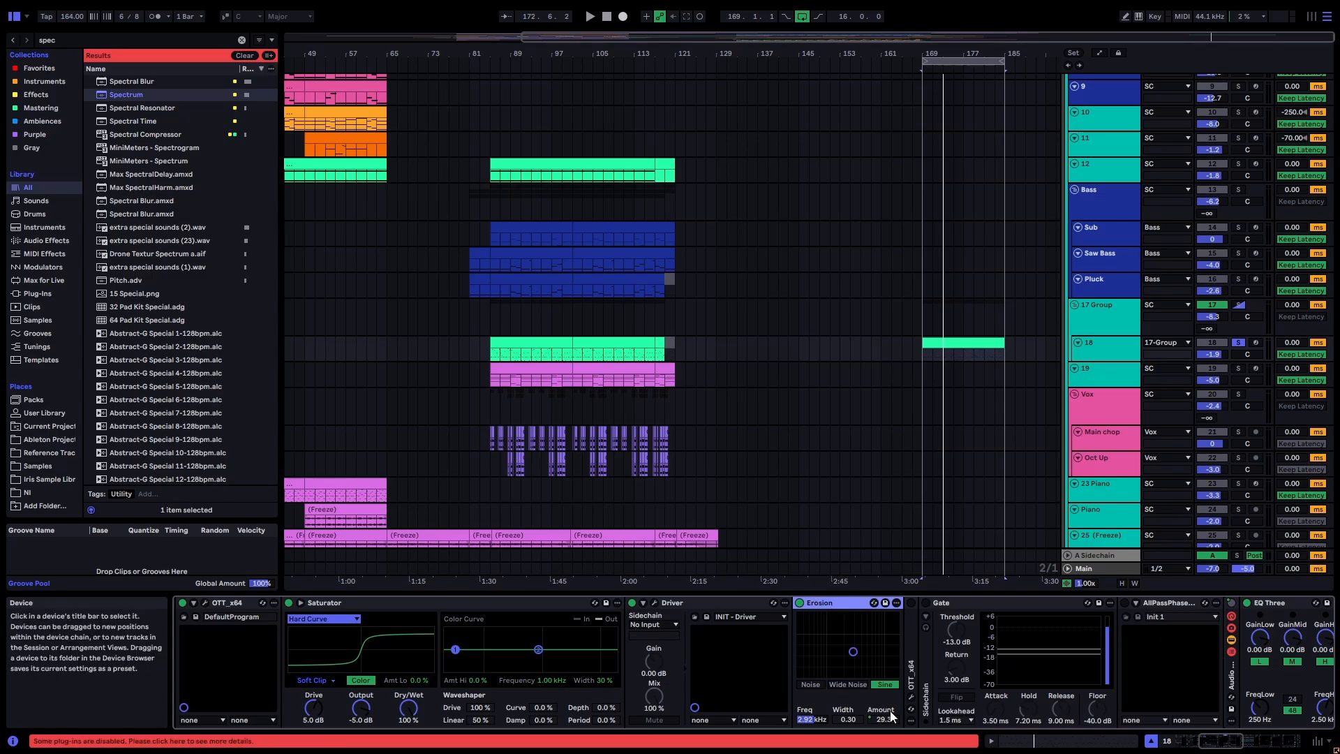
{"action": "key", "text": "space"}
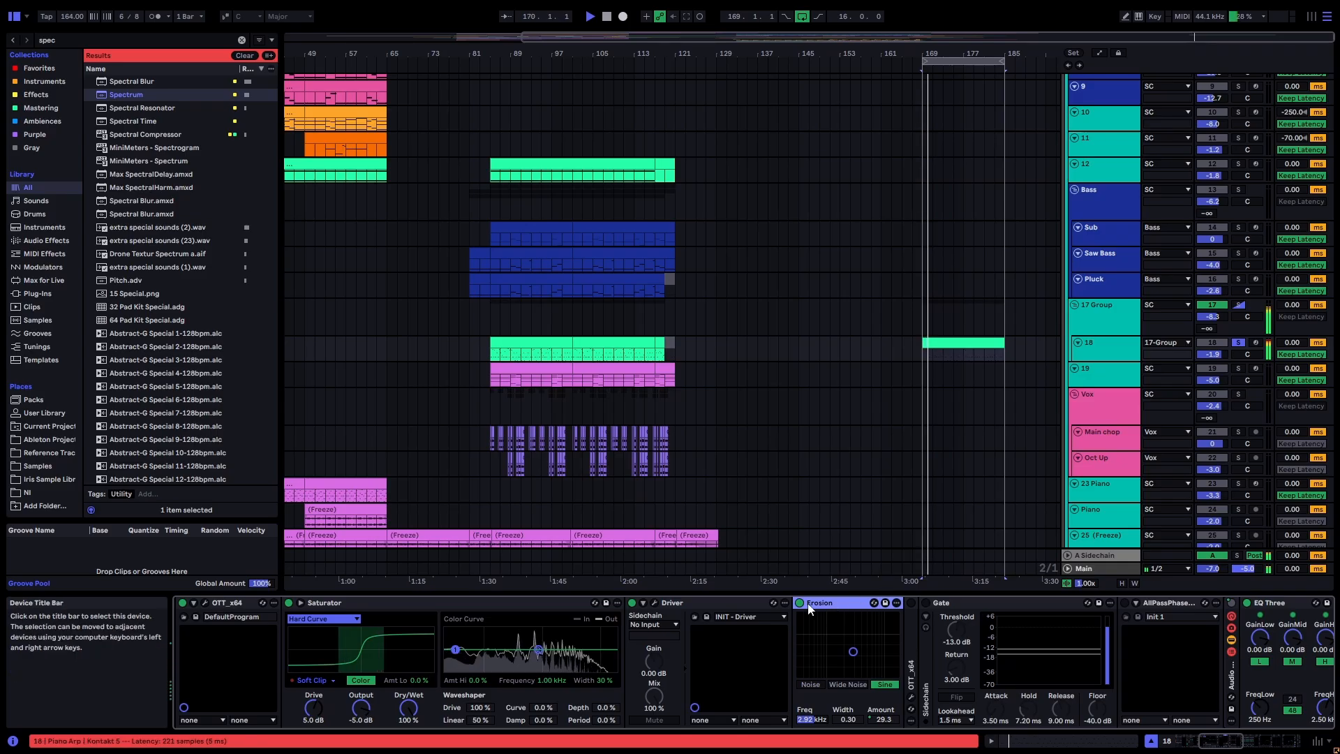
{"action": "key", "text": "space"}
Step: Enable and unfold the second OTT on track 18, inspecting its plug-in window while the loop plays
{"action": "scroll", "coordinate": [817, 621], "scroll_direction": "right", "scroll_amount": 3}
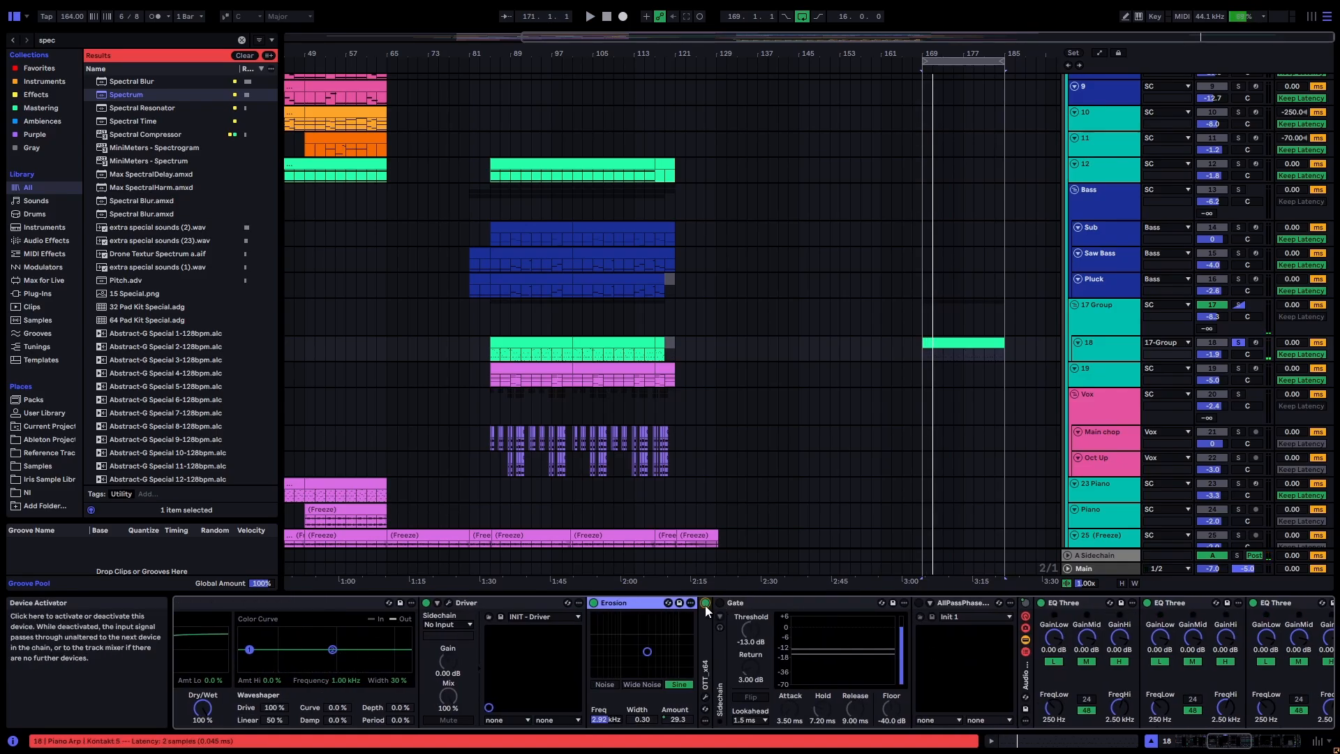
{"action": "key", "text": "space"}
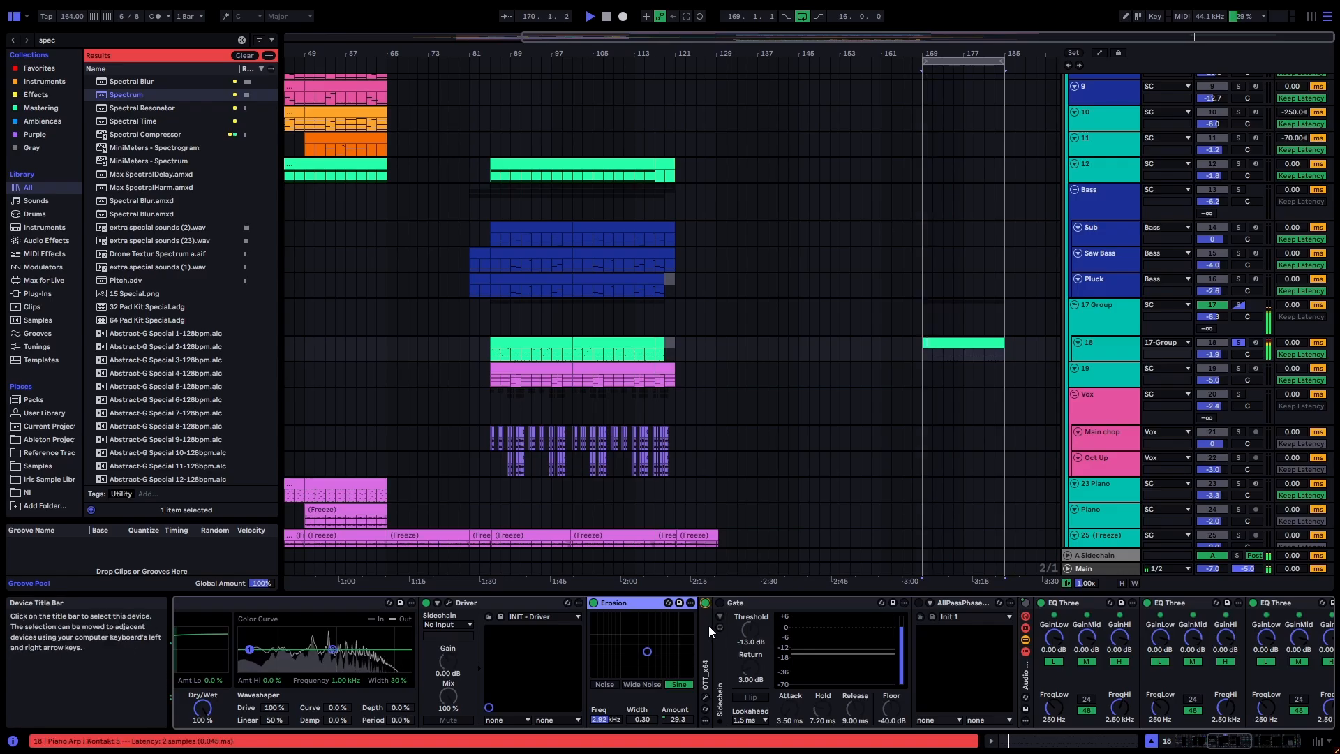
{"action": "double_click", "coordinate": [706, 625]}
{"action": "left_click", "coordinate": [728, 602]}
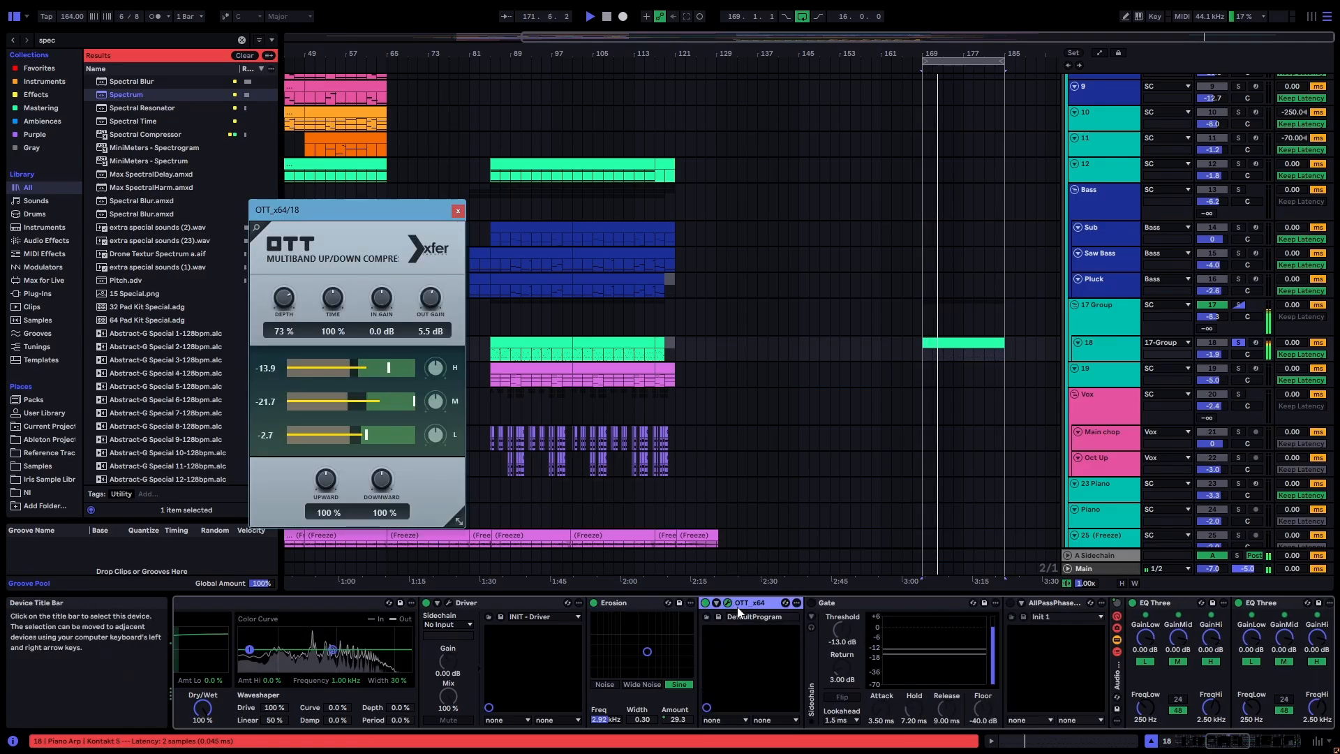
{"action": "left_click", "coordinate": [728, 602]}
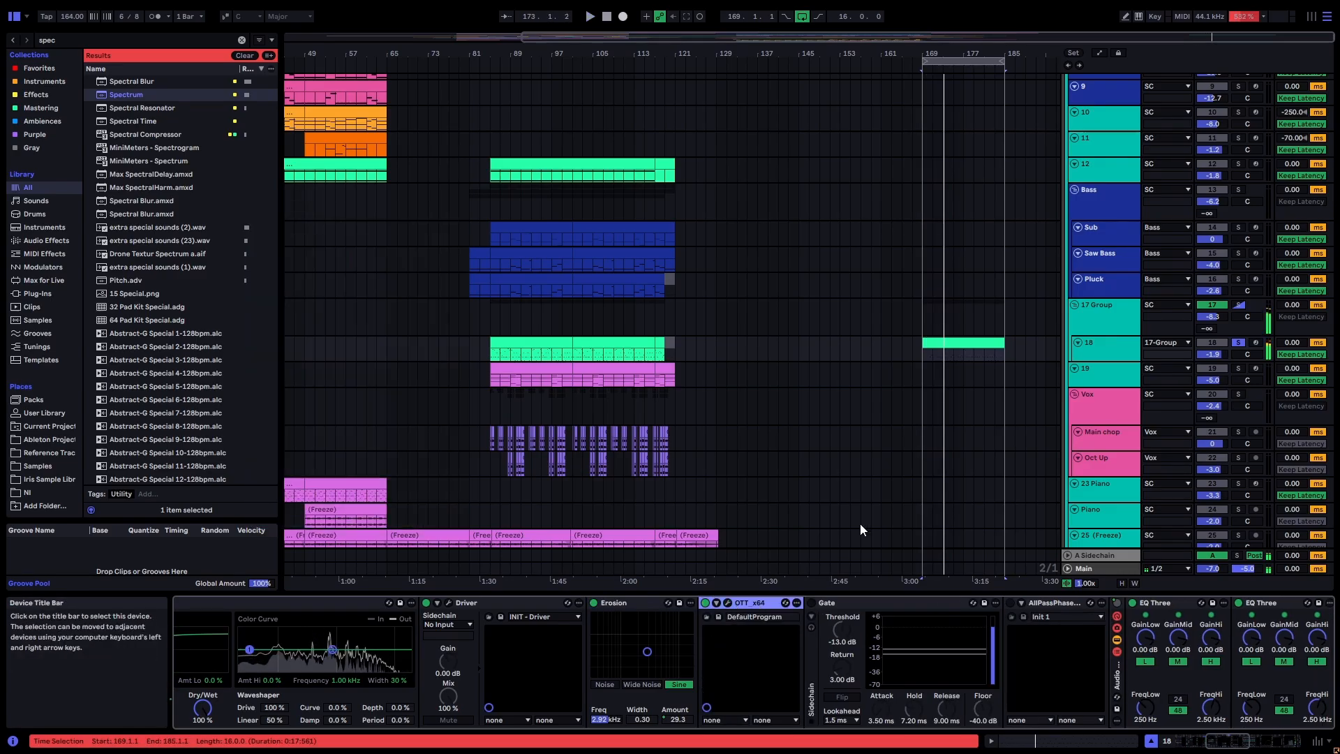
Step: Enable the Gate on track 18, review the chain feeding it, and audition the loop through it
{"action": "left_click", "coordinate": [860, 603]}
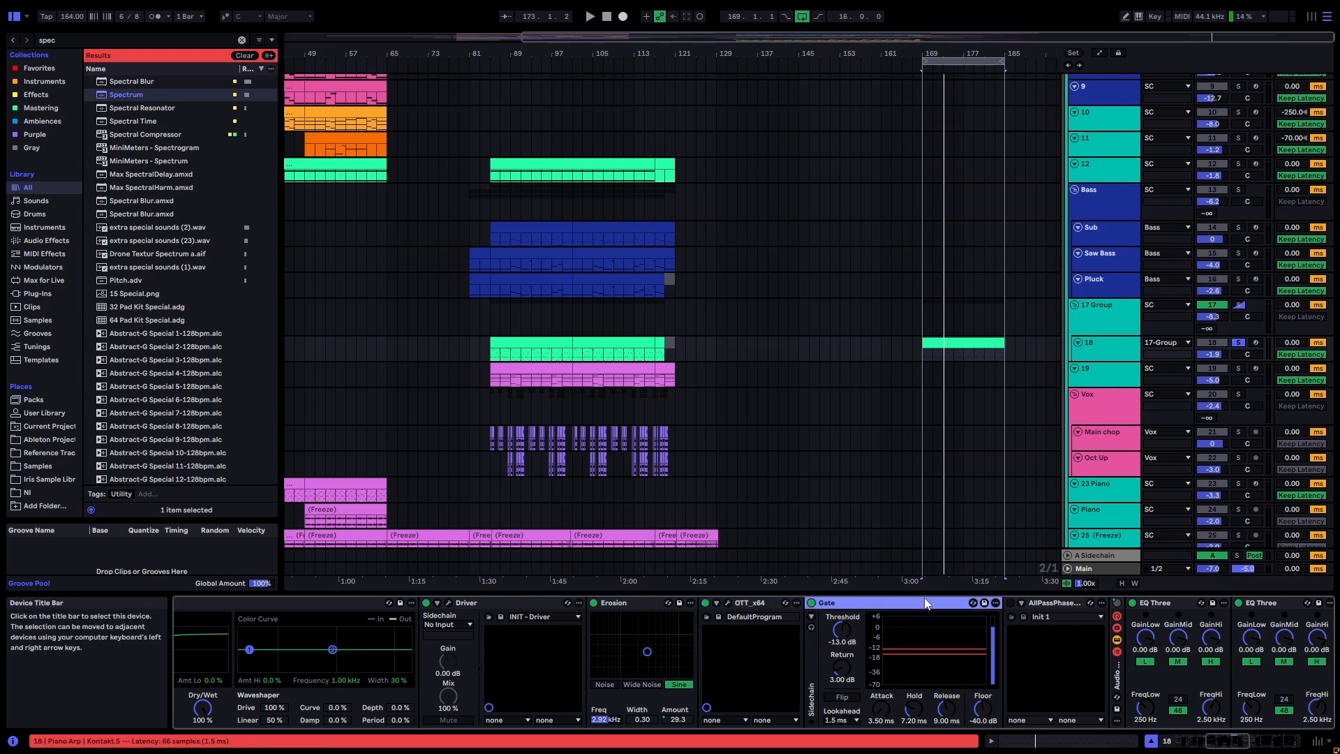
{"action": "scroll", "coordinate": [209, 645], "scroll_direction": "up", "scroll_amount": 10}
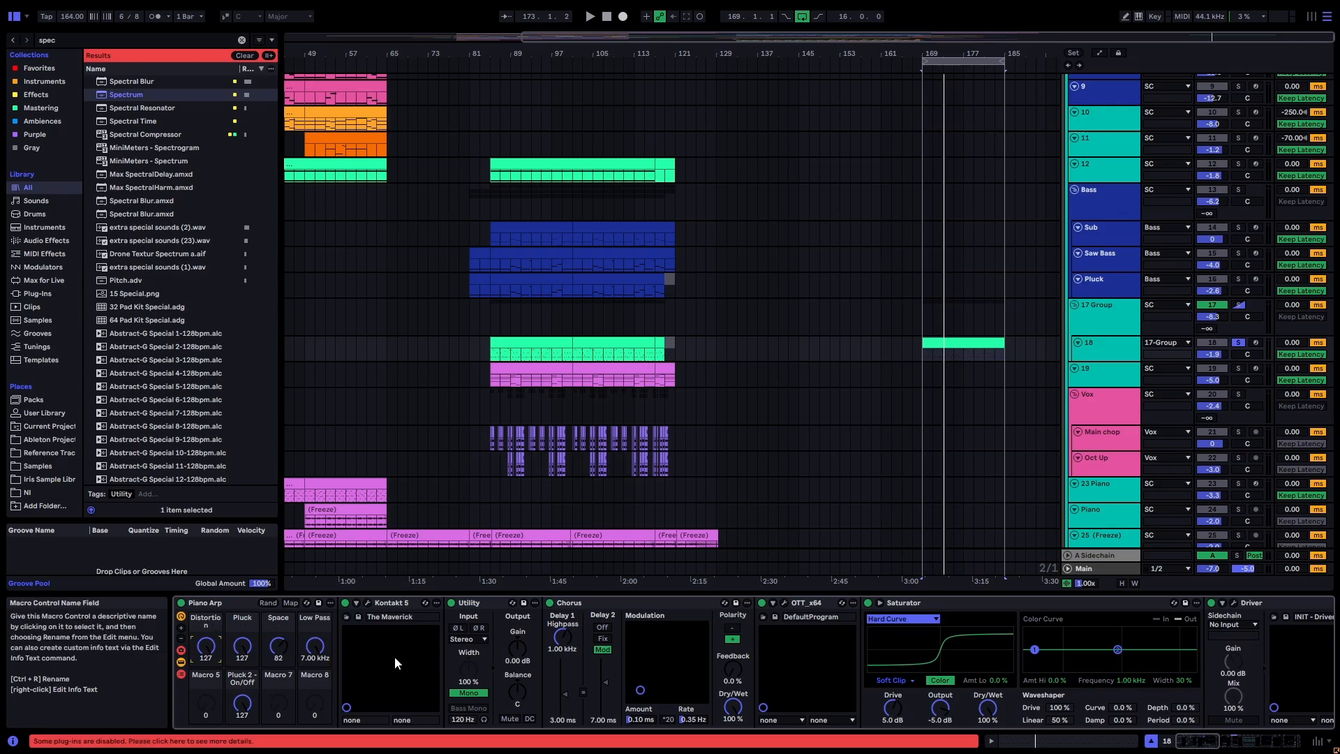
{"action": "left_click_drag", "start_coordinate": [1185, 741], "coordinate": [1220, 746]}
{"action": "left_click", "coordinate": [771, 609]}
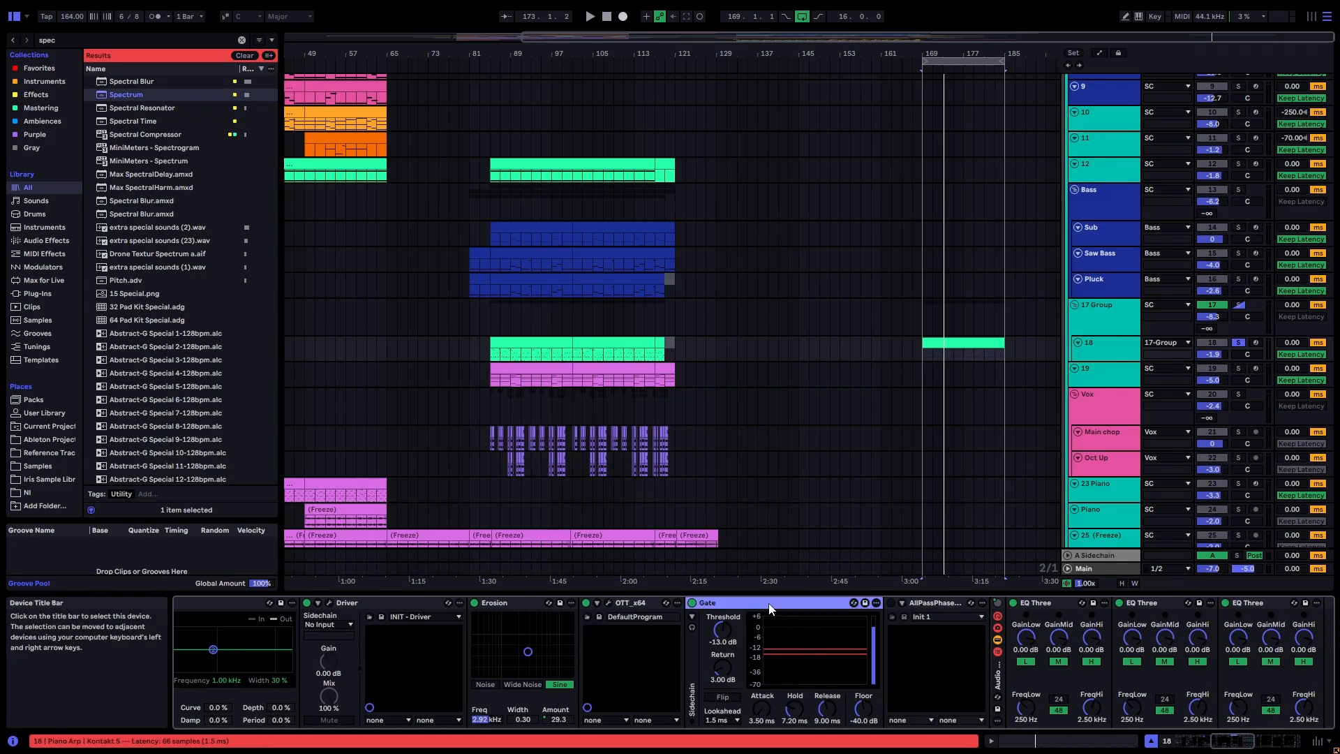
{"action": "key", "text": "space"}
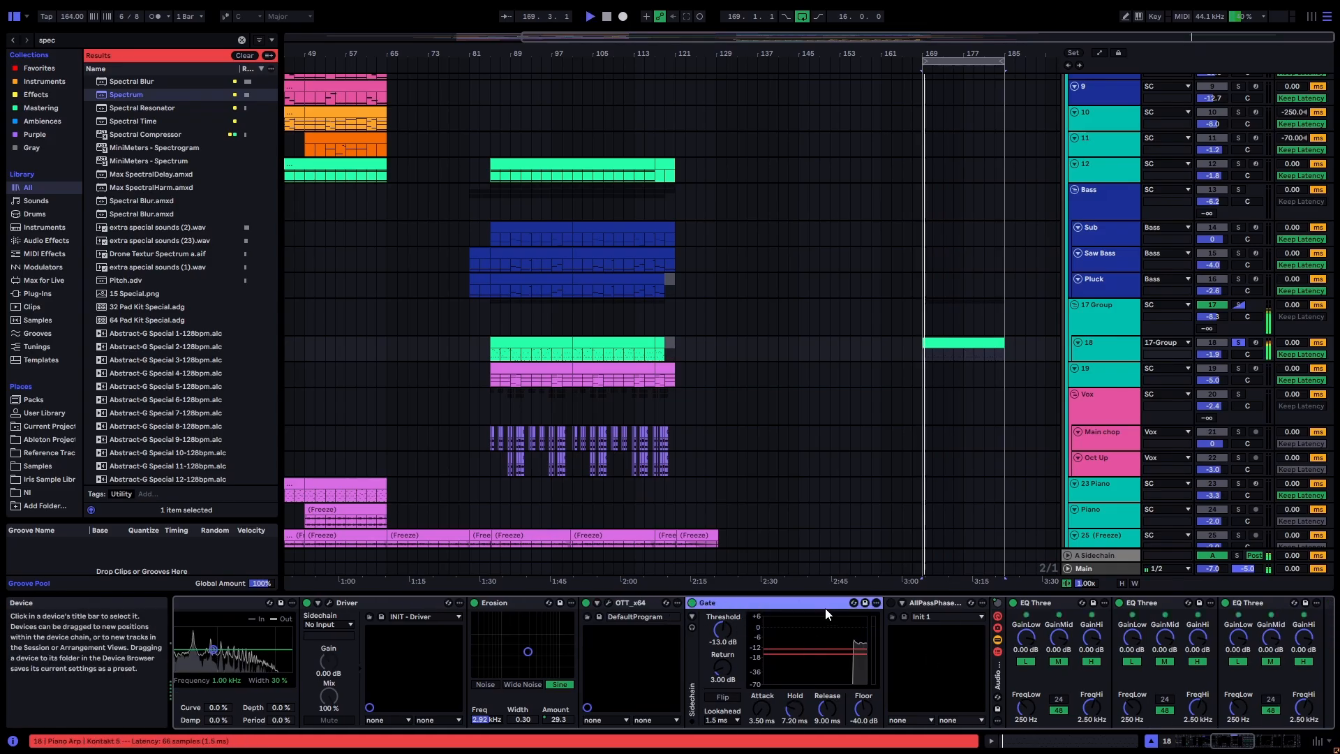
Step: Enable AllPassPhase on track 18 with playback stopped and unfold its Frequency, Q, Intensity and Mix parameters
{"action": "left_click", "coordinate": [890, 604]}
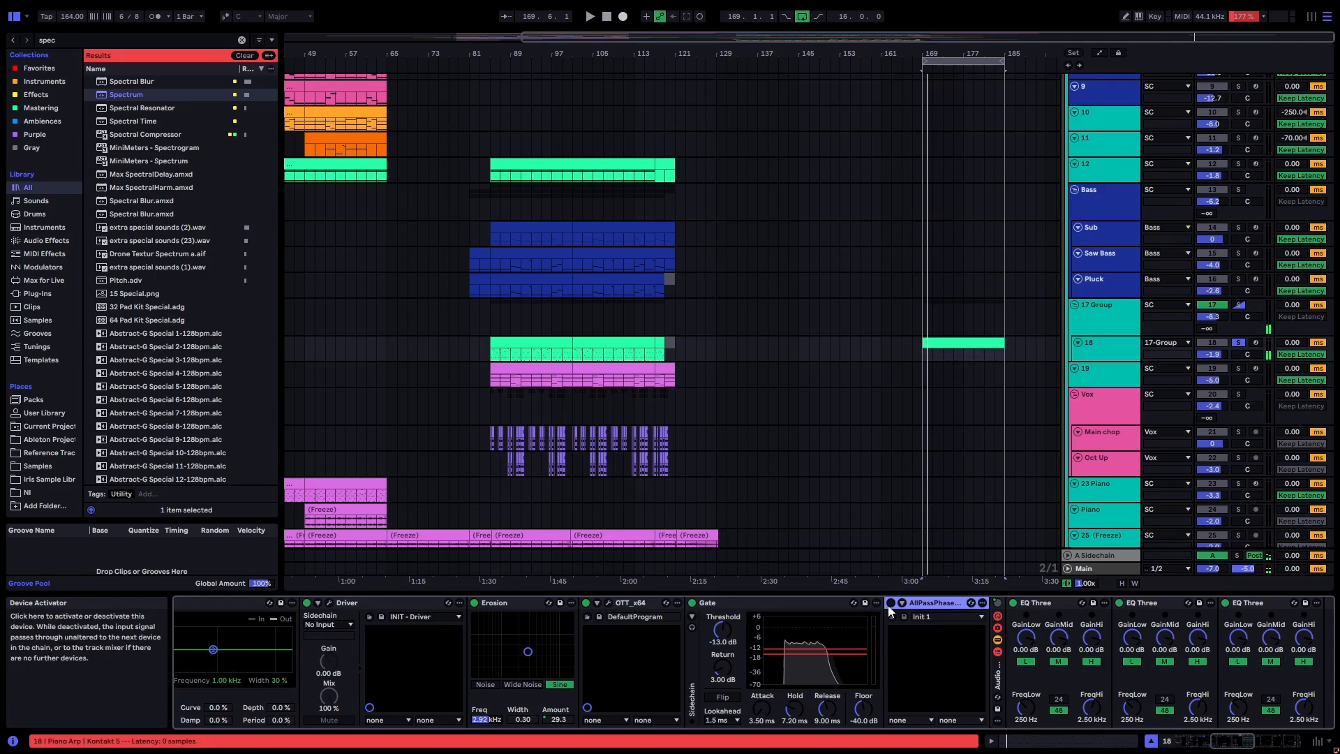
{"action": "left_click", "coordinate": [902, 603]}
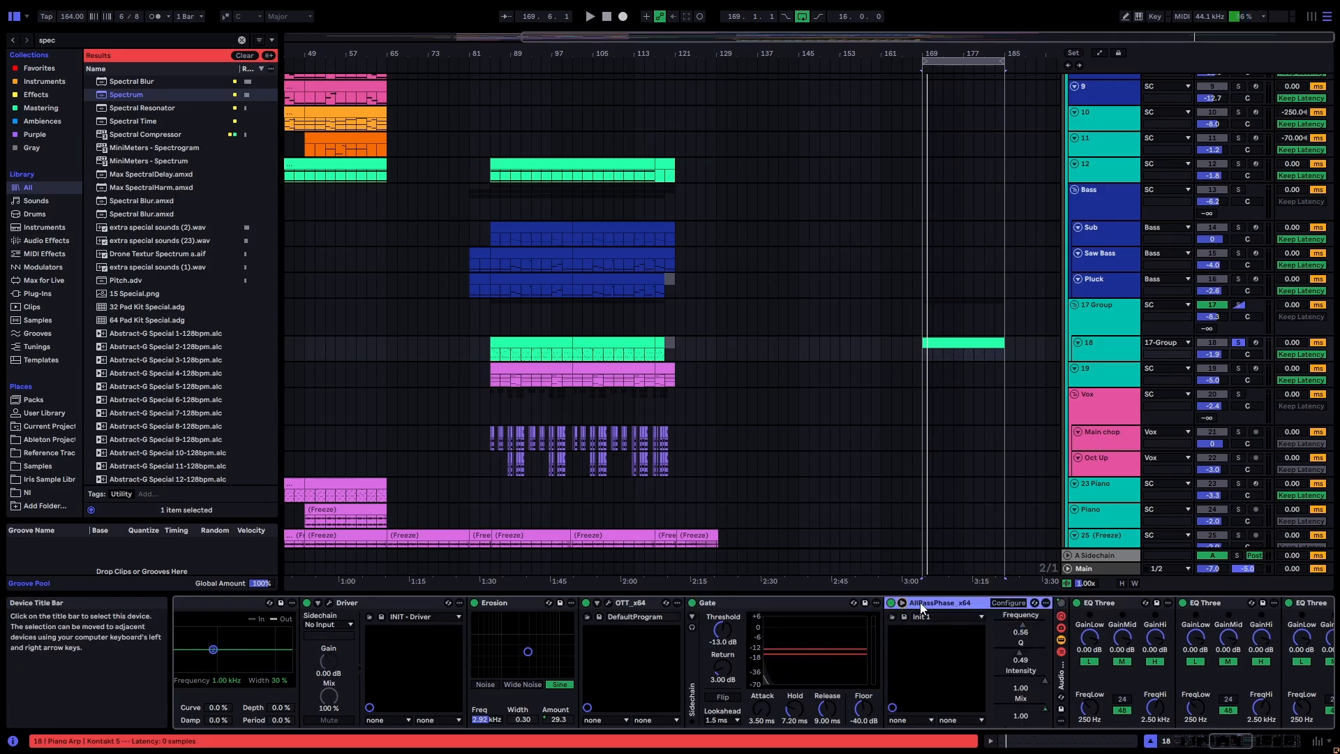
{"action": "left_click_drag", "start_coordinate": [1219, 740], "coordinate": [1228, 737]}
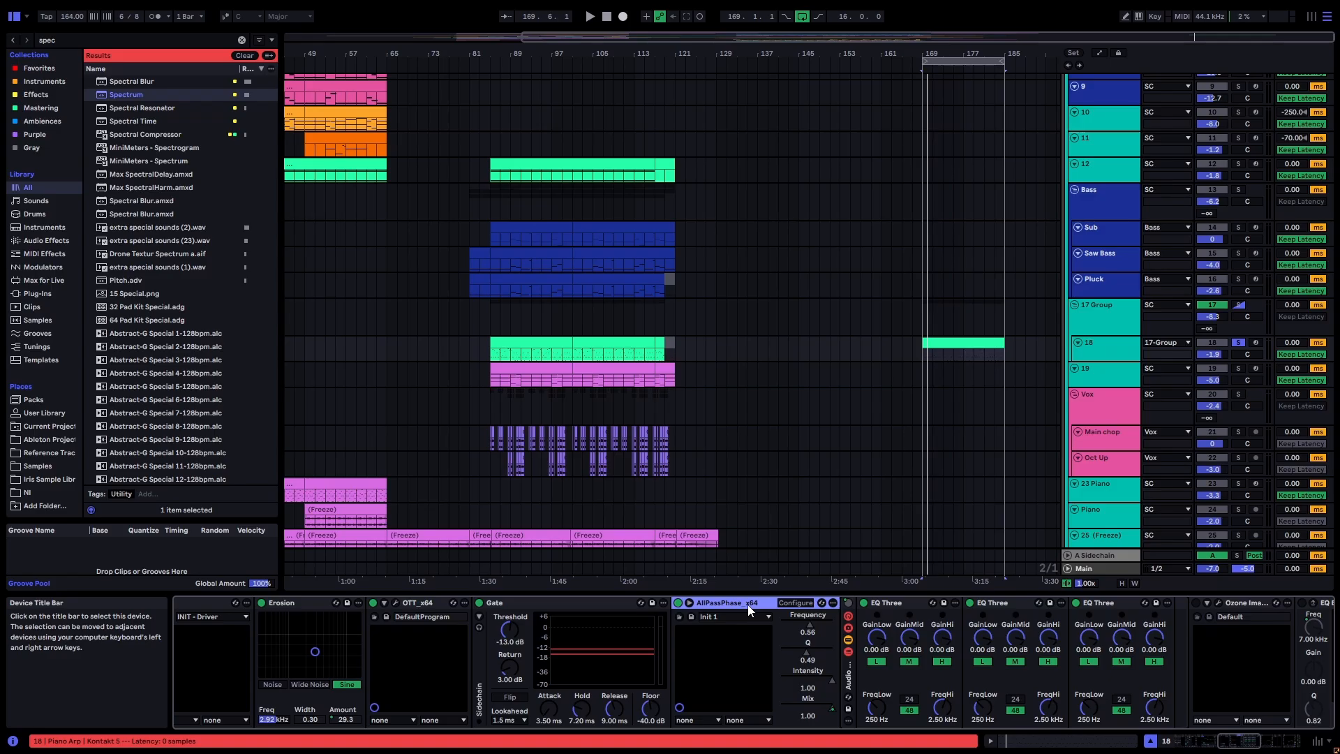
{"action": "left_click", "coordinate": [798, 603]}
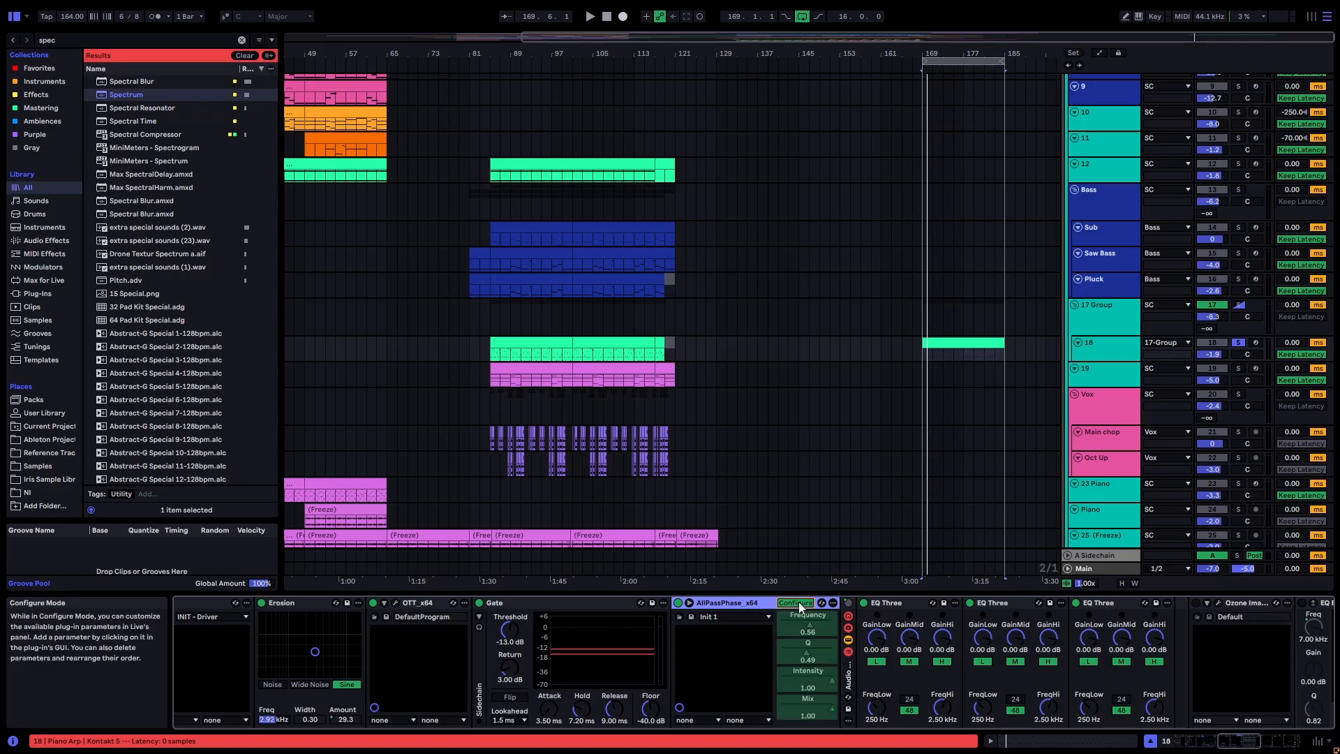
{"action": "left_click", "coordinate": [798, 602]}
{"action": "left_click", "coordinate": [833, 603]}
{"action": "left_click", "coordinate": [832, 601]}
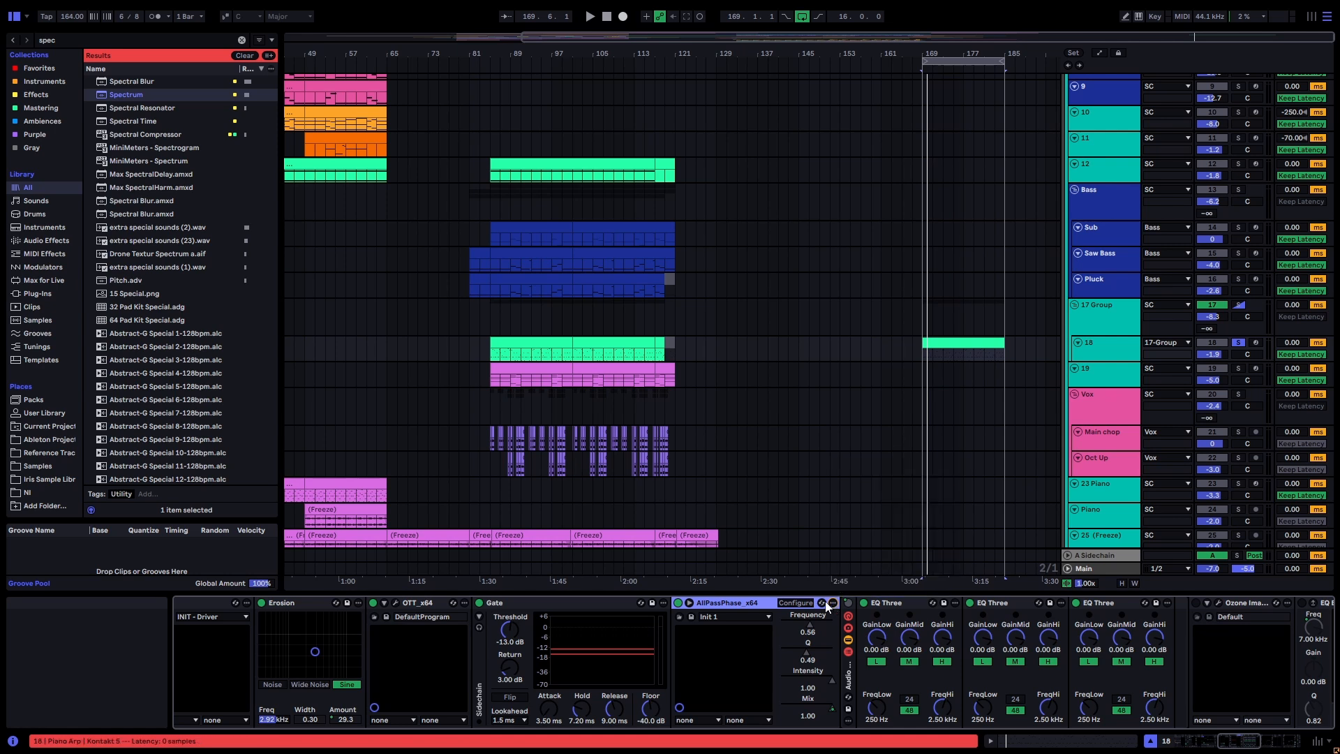
{"action": "left_click", "coordinate": [725, 614]}
{"action": "left_click", "coordinate": [726, 614]}
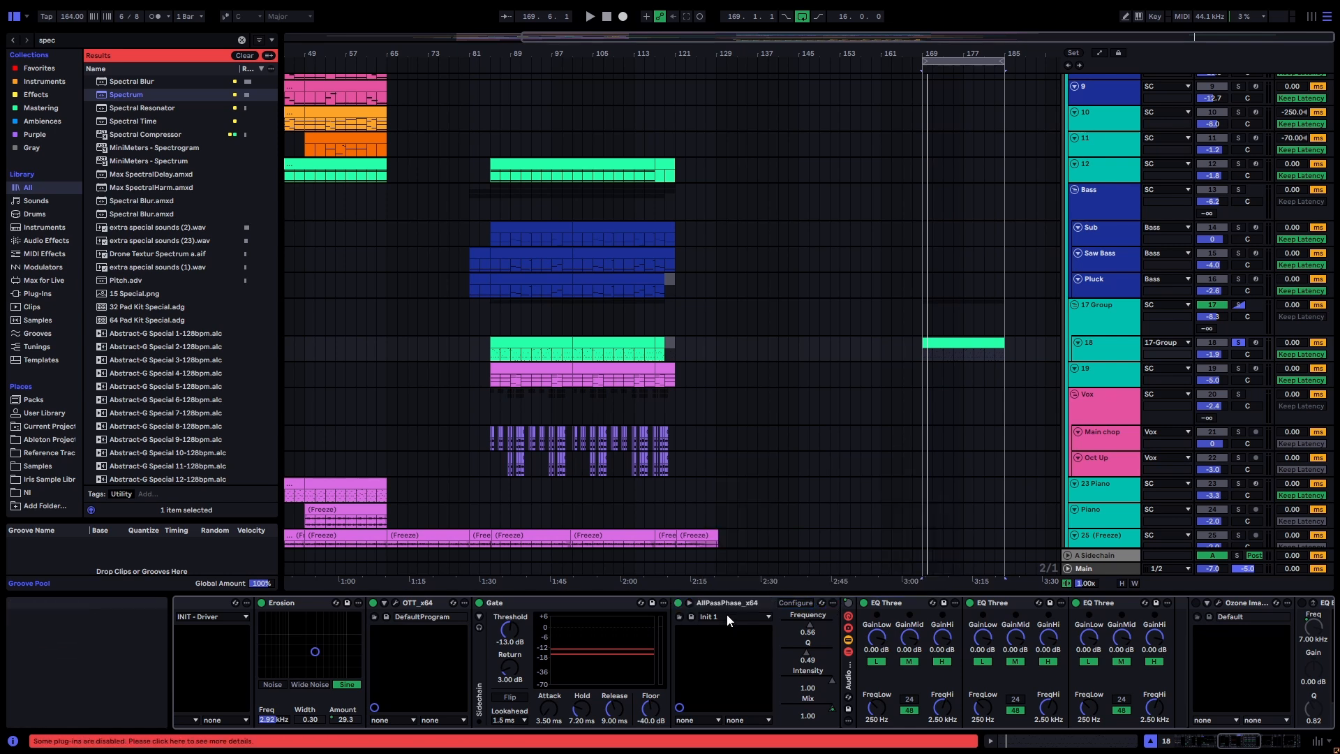
Step: Go through the three EQ Three devices in track 18's nested Audio Effect Rack
{"action": "left_click", "coordinate": [849, 680]}
{"action": "left_click_drag", "start_coordinate": [1248, 742], "coordinate": [1257, 745]}
{"action": "left_click", "coordinate": [768, 607]}
{"action": "left_click", "coordinate": [906, 604]}
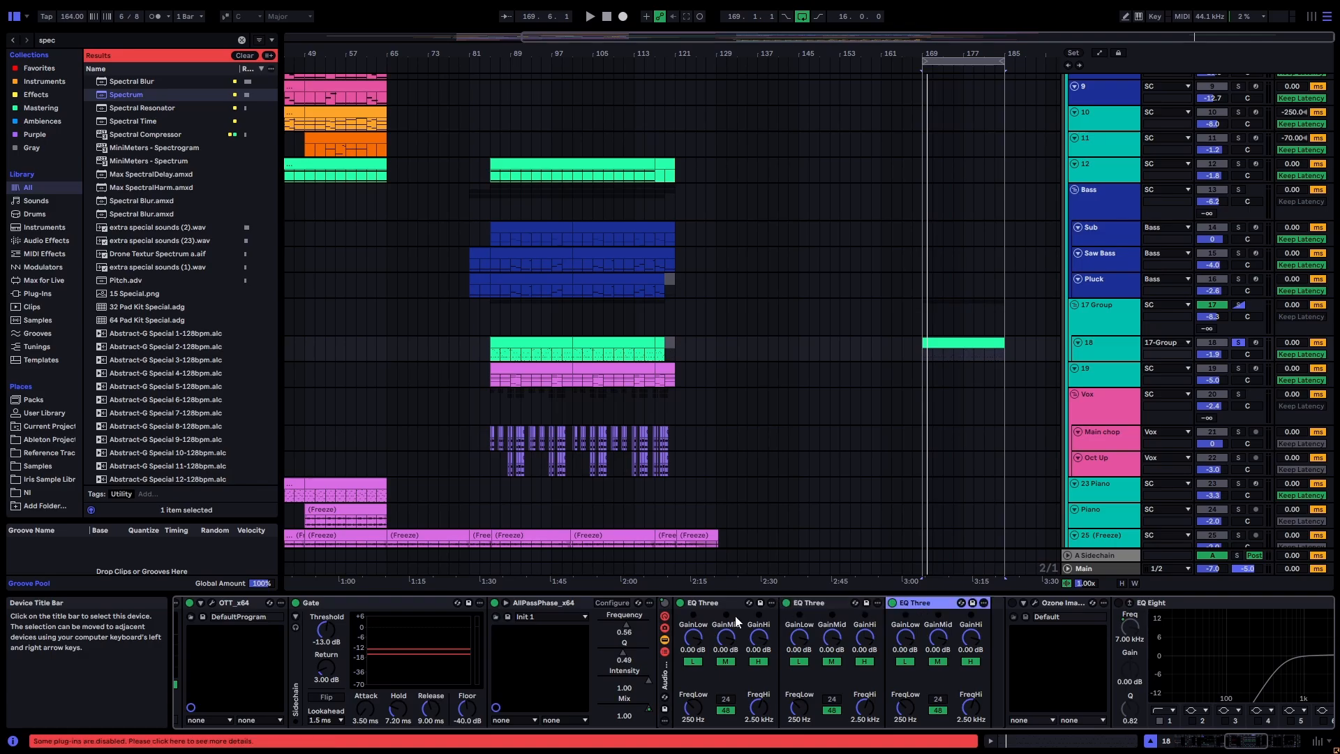
{"action": "left_click", "coordinate": [725, 604]}
{"action": "left_click", "coordinate": [830, 603]}
{"action": "left_click", "coordinate": [922, 604]}
{"action": "left_click", "coordinate": [722, 605]}
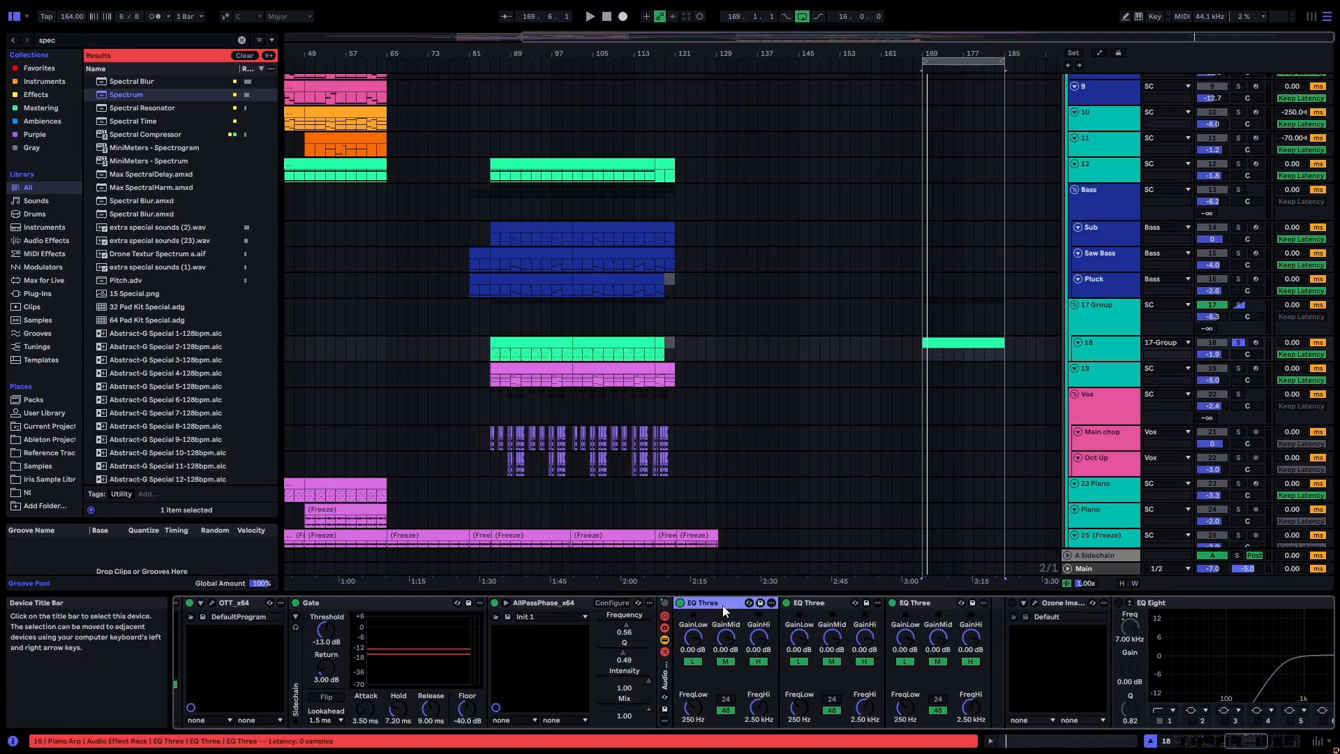
{"action": "left_click", "coordinate": [916, 602]}
{"action": "left_click", "coordinate": [712, 606]}
{"action": "left_click", "coordinate": [831, 603]}
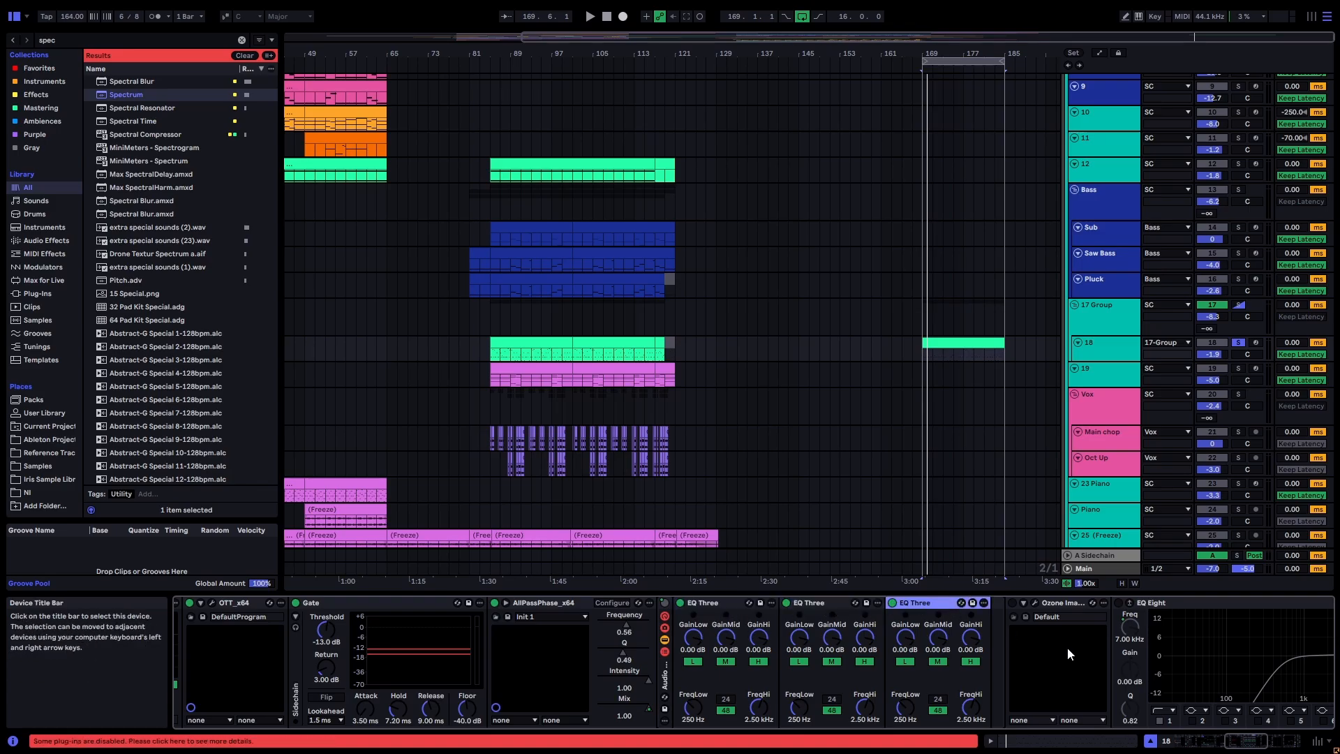
Step: Enable Ozone Imager on track 18 and inspect its Width and Stereoize settings in the plug-in window
{"action": "left_click_drag", "start_coordinate": [1234, 744], "coordinate": [1247, 744]}
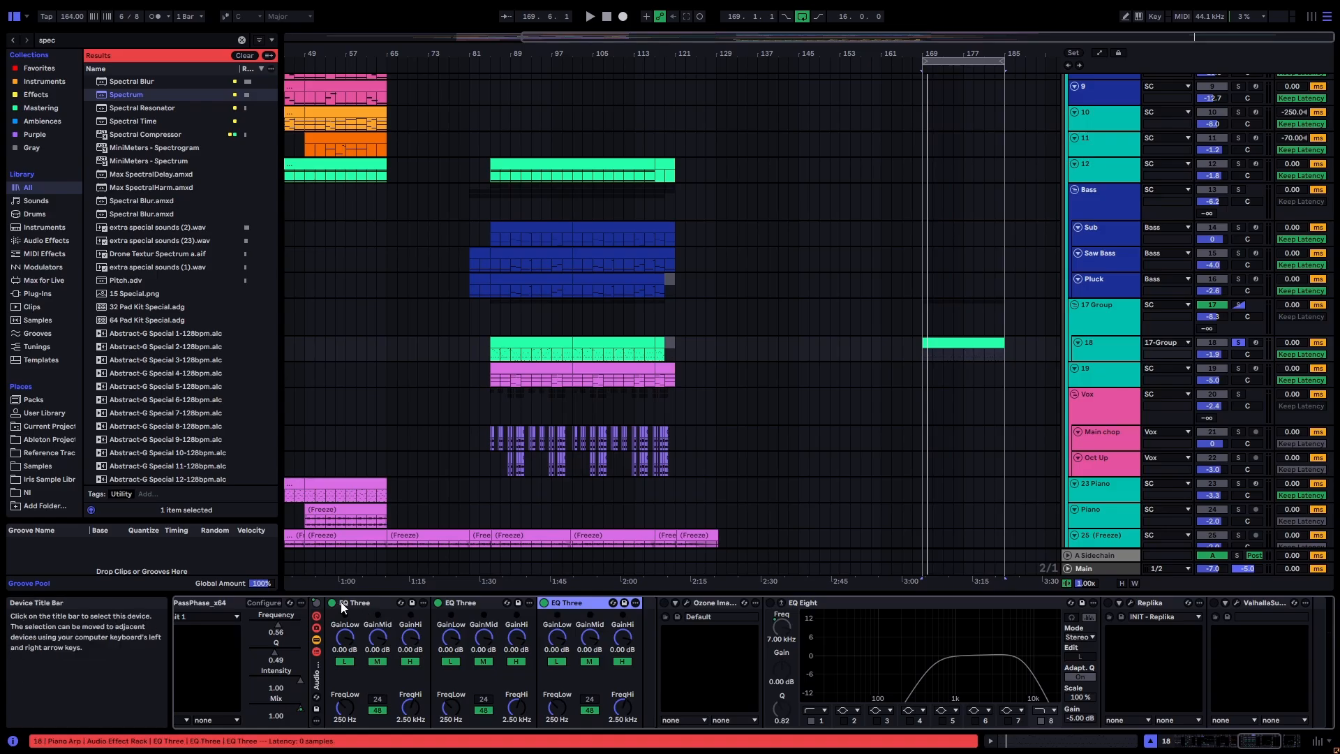
{"action": "left_click", "coordinate": [664, 604]}
{"action": "left_click", "coordinate": [687, 603]}
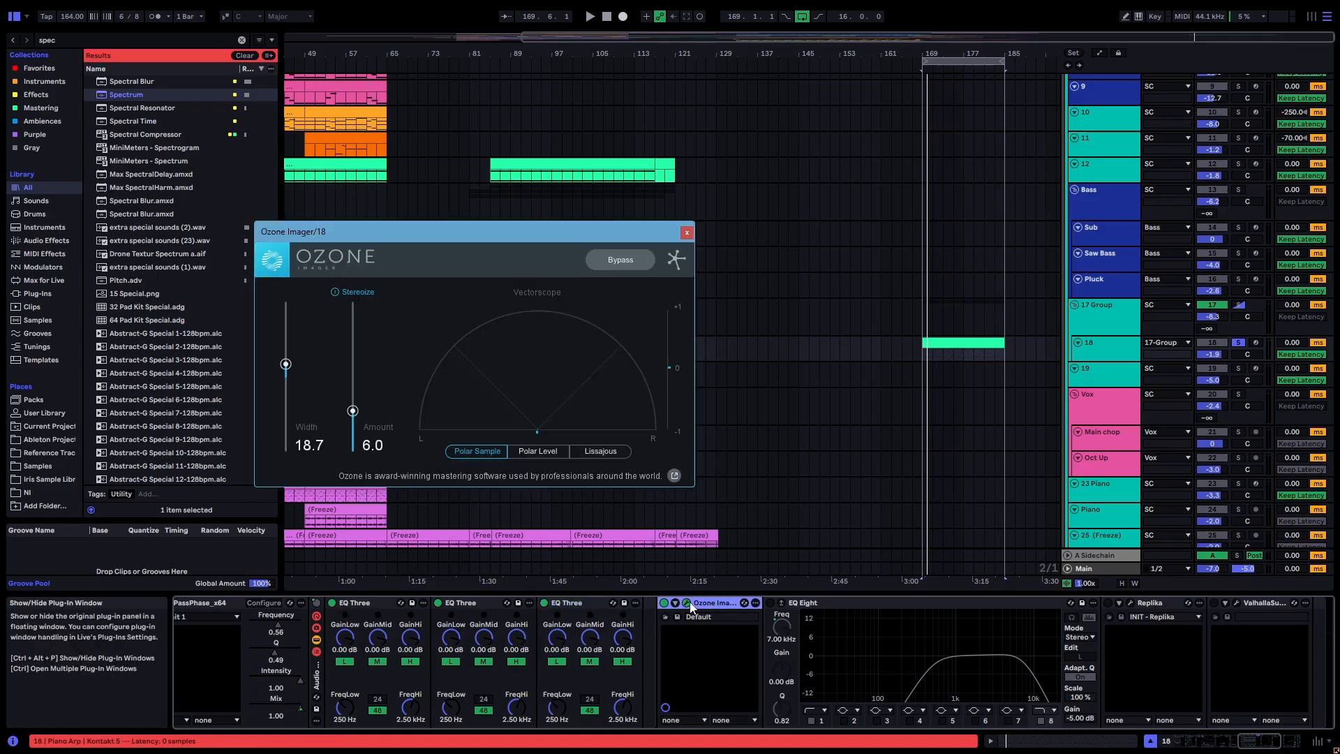
{"action": "left_click", "coordinate": [688, 603]}
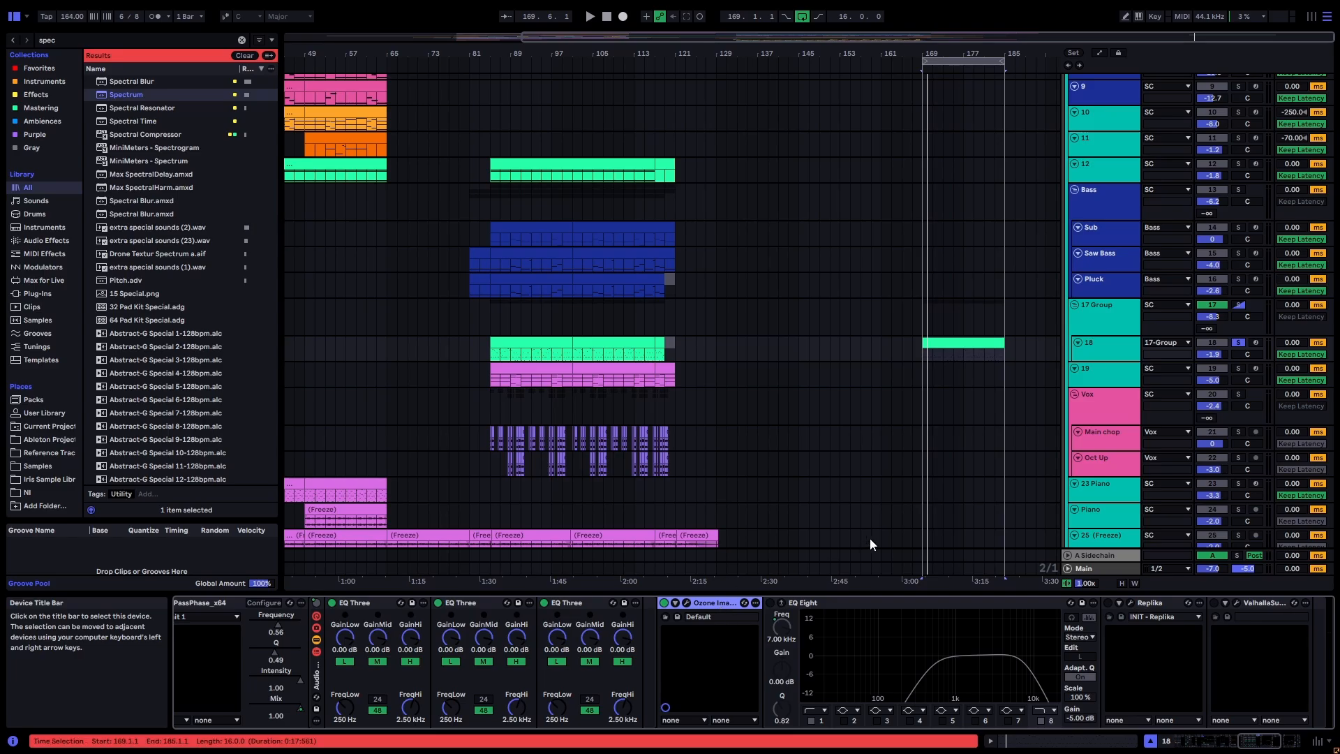
Step: Enable the EQ Eight following Ozone Imager on track 18 and audition the loop through it
{"action": "key", "text": "space"}
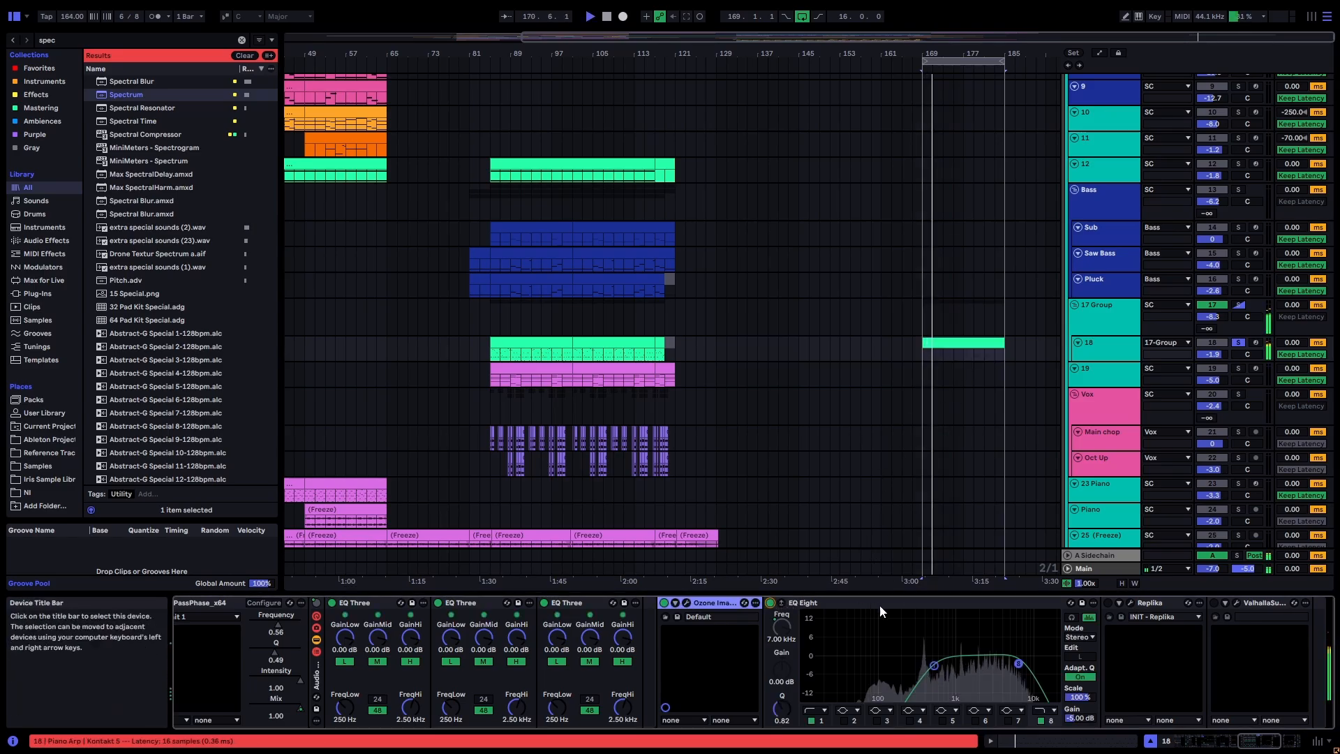
{"action": "left_click", "coordinate": [1265, 747]}
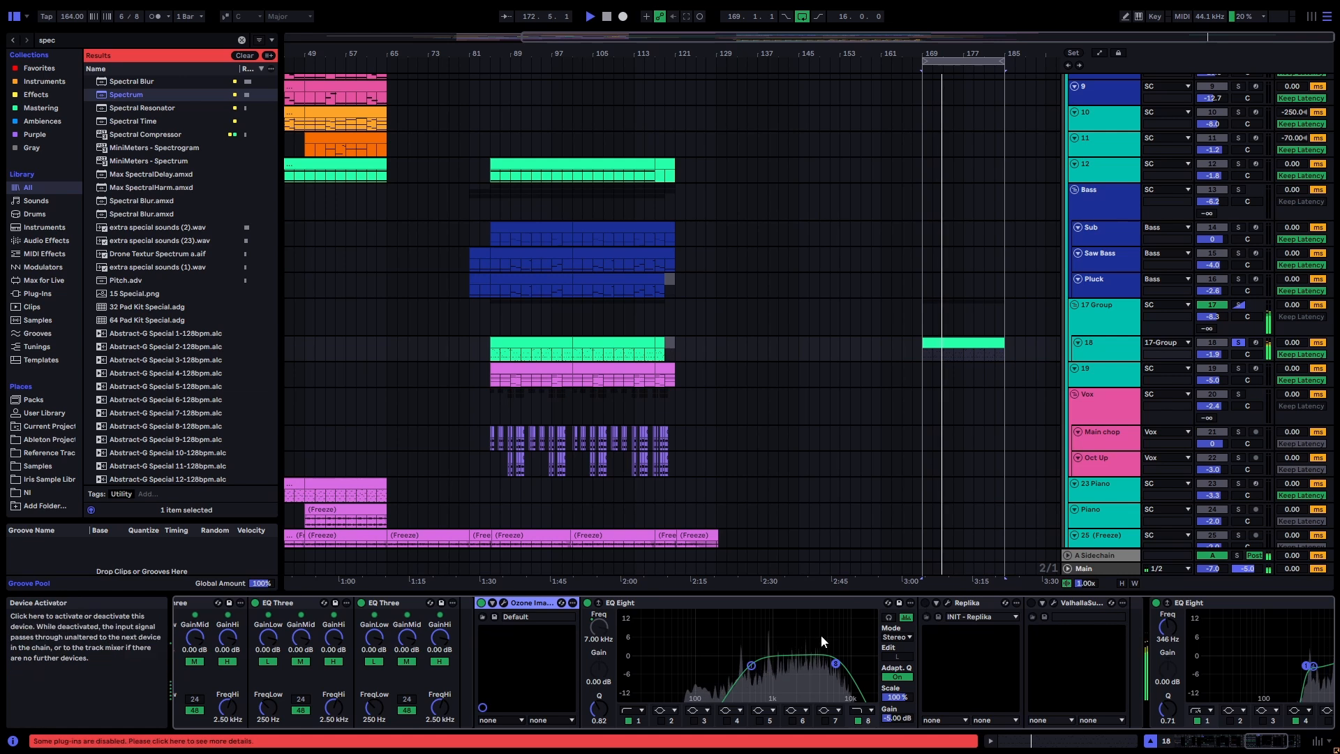
{"action": "key", "text": "space"}
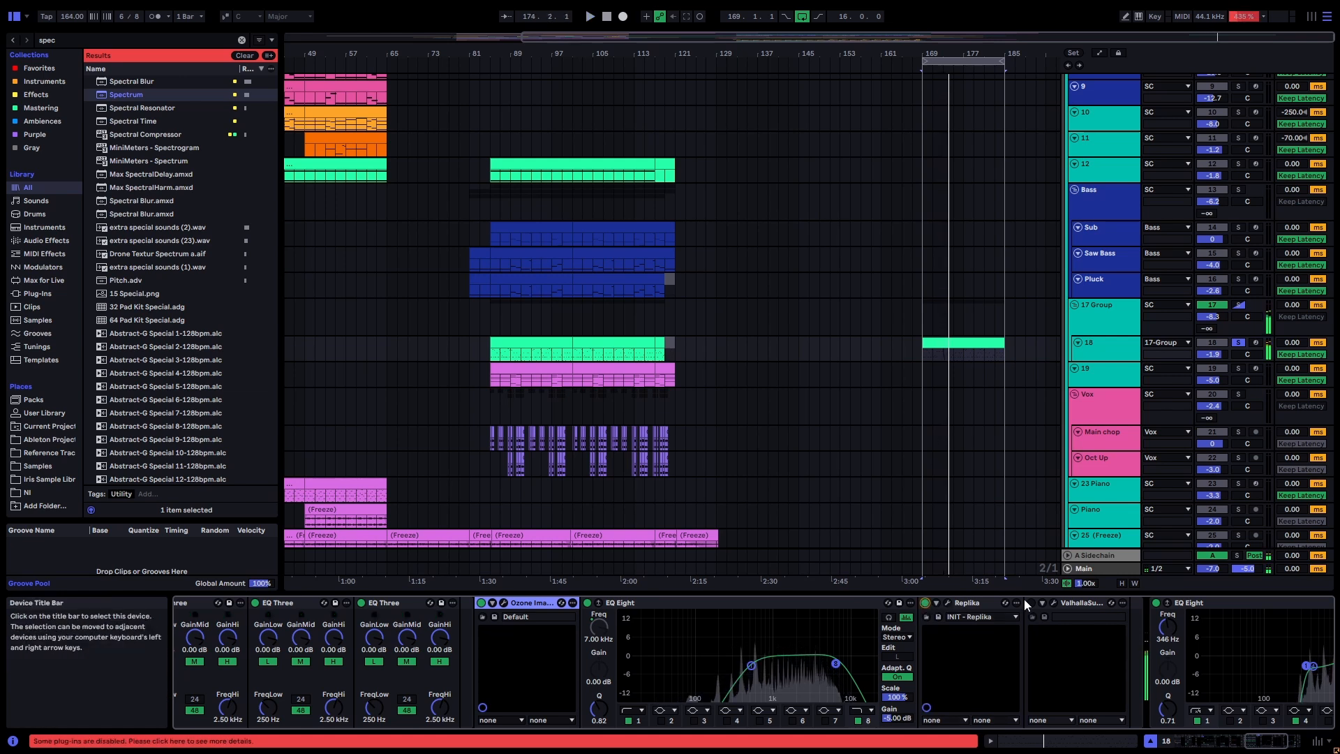
Step: Enable the Valhalla plug-in on track 18 and go over the final EQ Eight and Utility devices
{"action": "left_click", "coordinate": [1032, 603]}
{"action": "left_click", "coordinate": [1066, 603]}
{"action": "left_click_drag", "start_coordinate": [1250, 746], "coordinate": [1271, 748]}
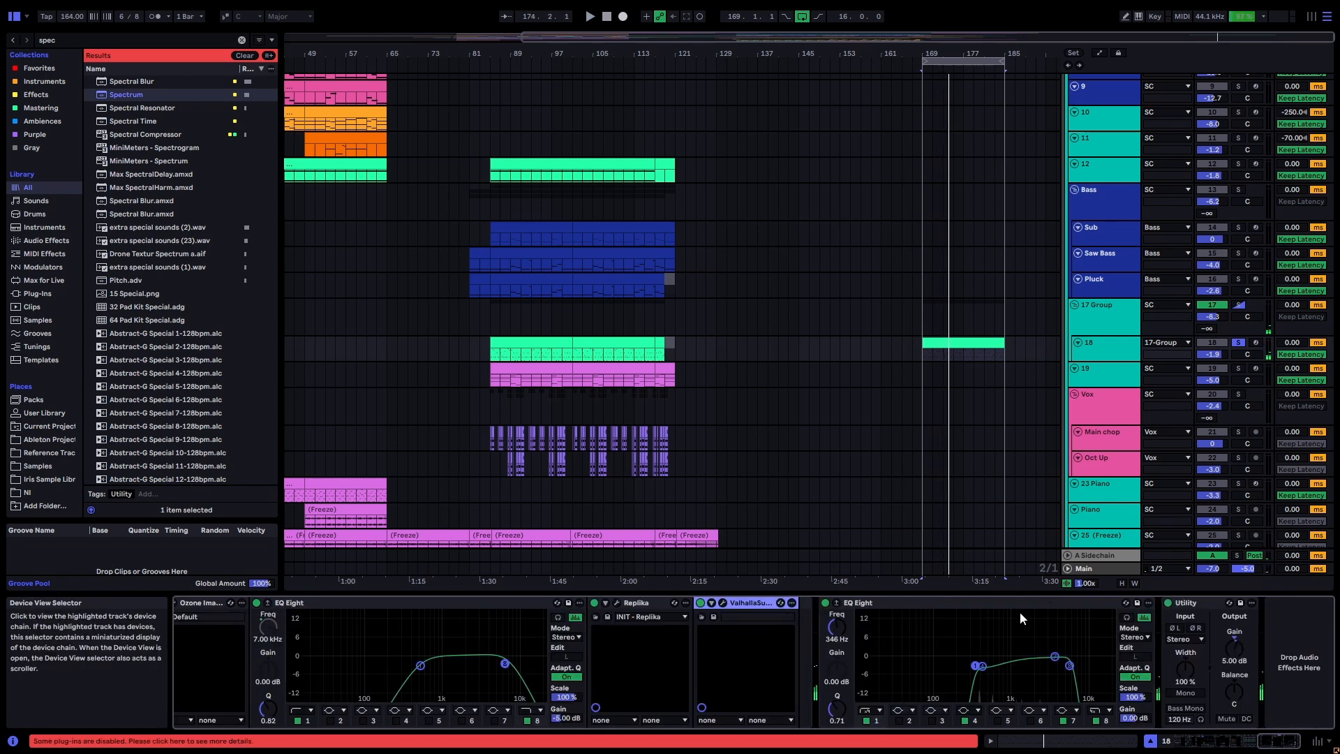
{"action": "left_click", "coordinate": [1120, 601]}
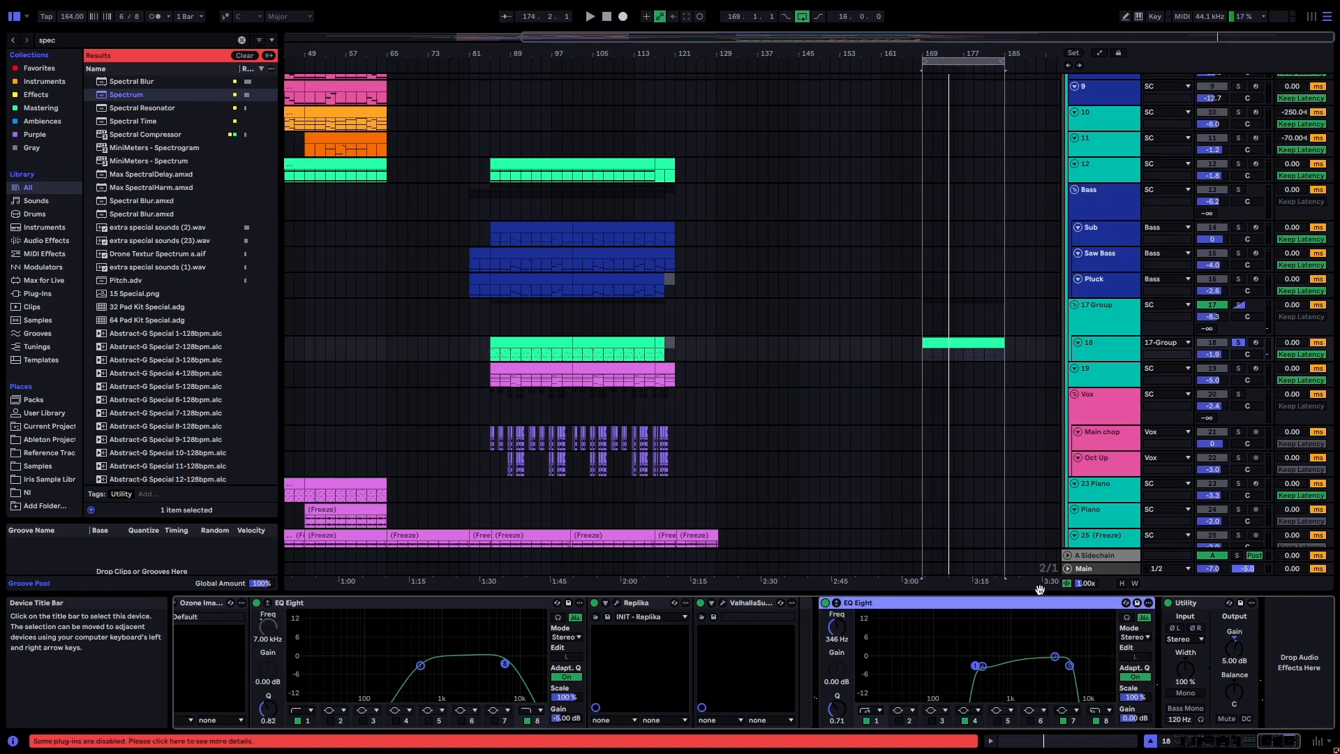
{"action": "left_click", "coordinate": [1185, 604]}
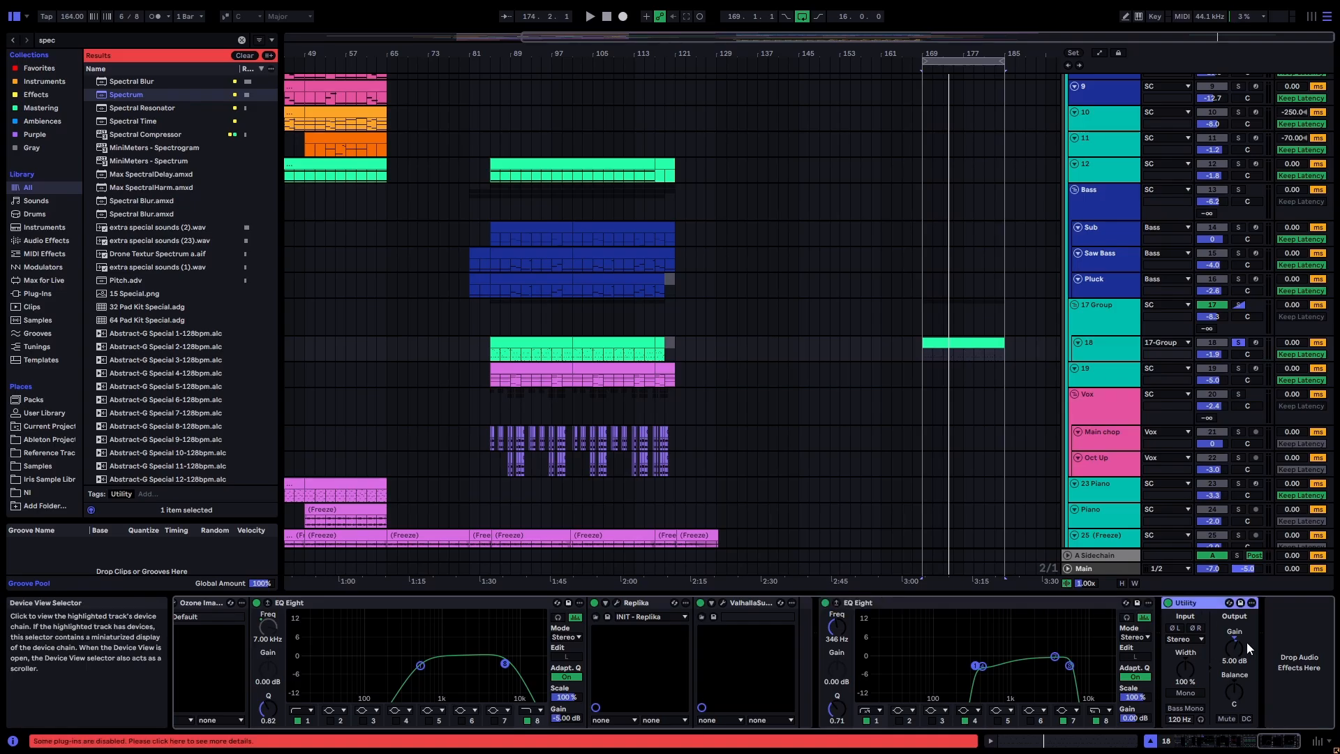
Step: Delete track 18's copied clip at bar 169 and take the track out of solo
{"action": "left_click", "coordinate": [962, 347]}
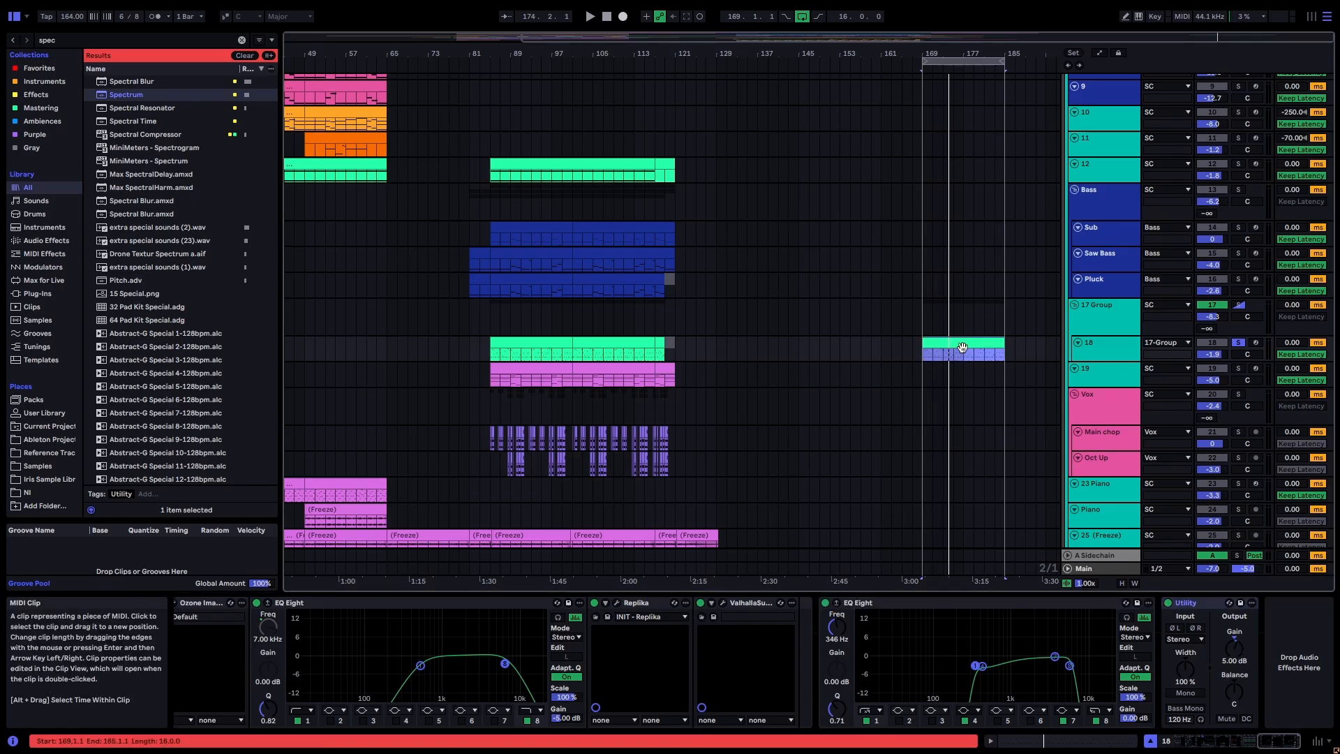
{"action": "key", "text": "Delete"}
{"action": "left_click", "coordinate": [1096, 372]}
{"action": "left_click", "coordinate": [1096, 350]}
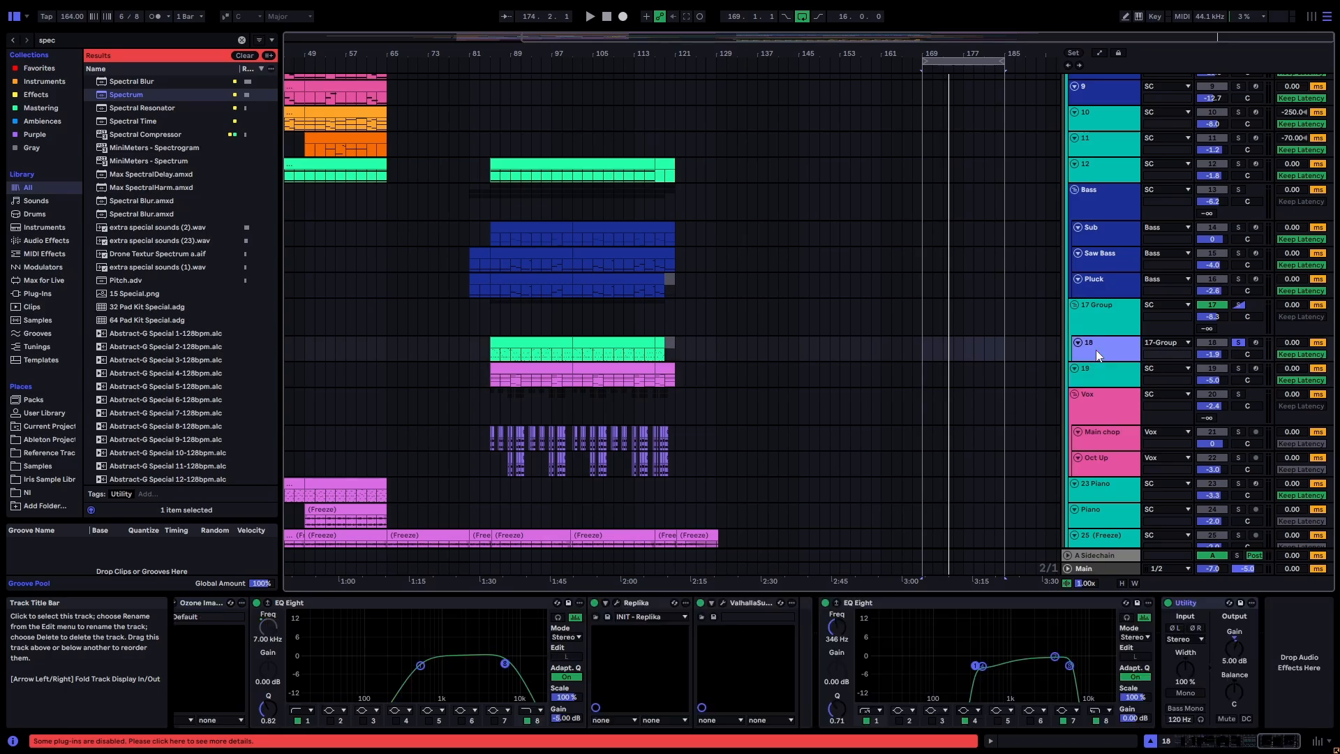
Step: Copy track 19's MIDI clip to bar 169, solo the track, and audition the 16-bar loop
{"action": "left_click", "coordinate": [550, 376]}
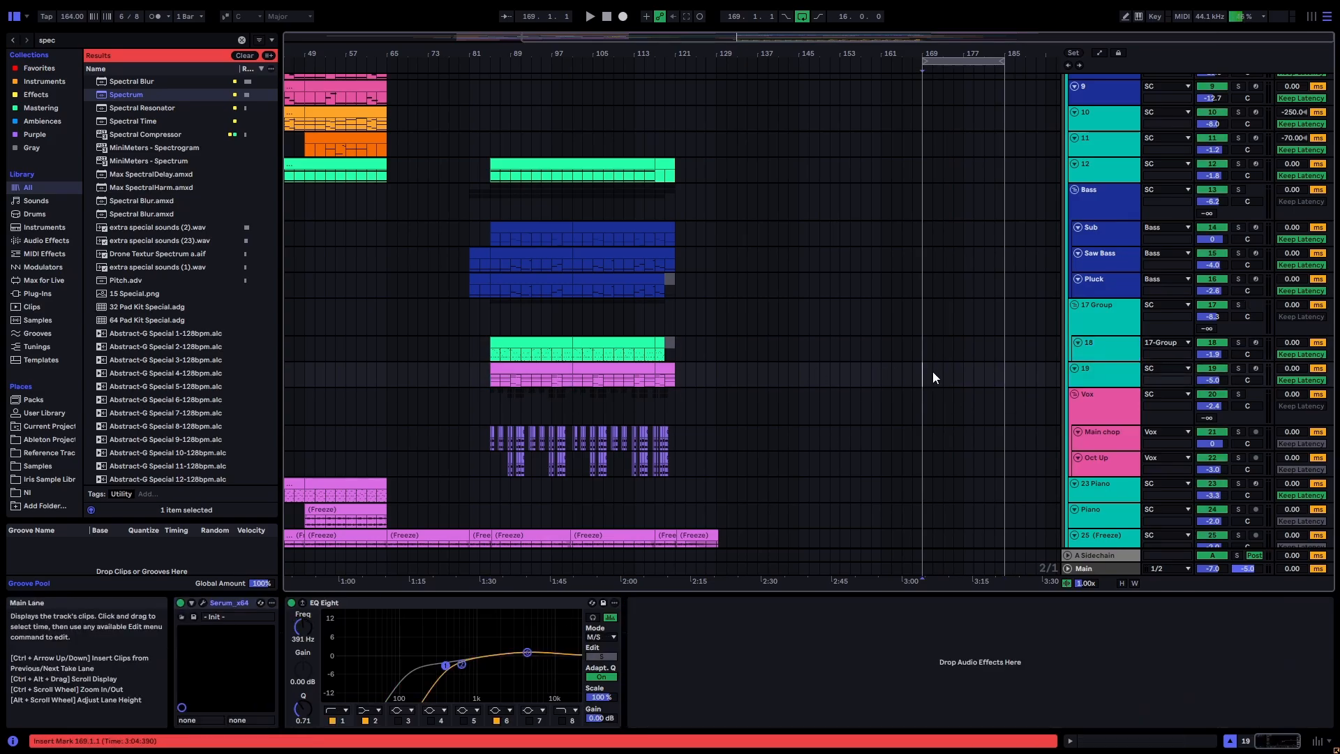
{"action": "key", "text": "ctrl+v"}
{"action": "key", "text": "s"}
{"action": "key", "text": "space"}
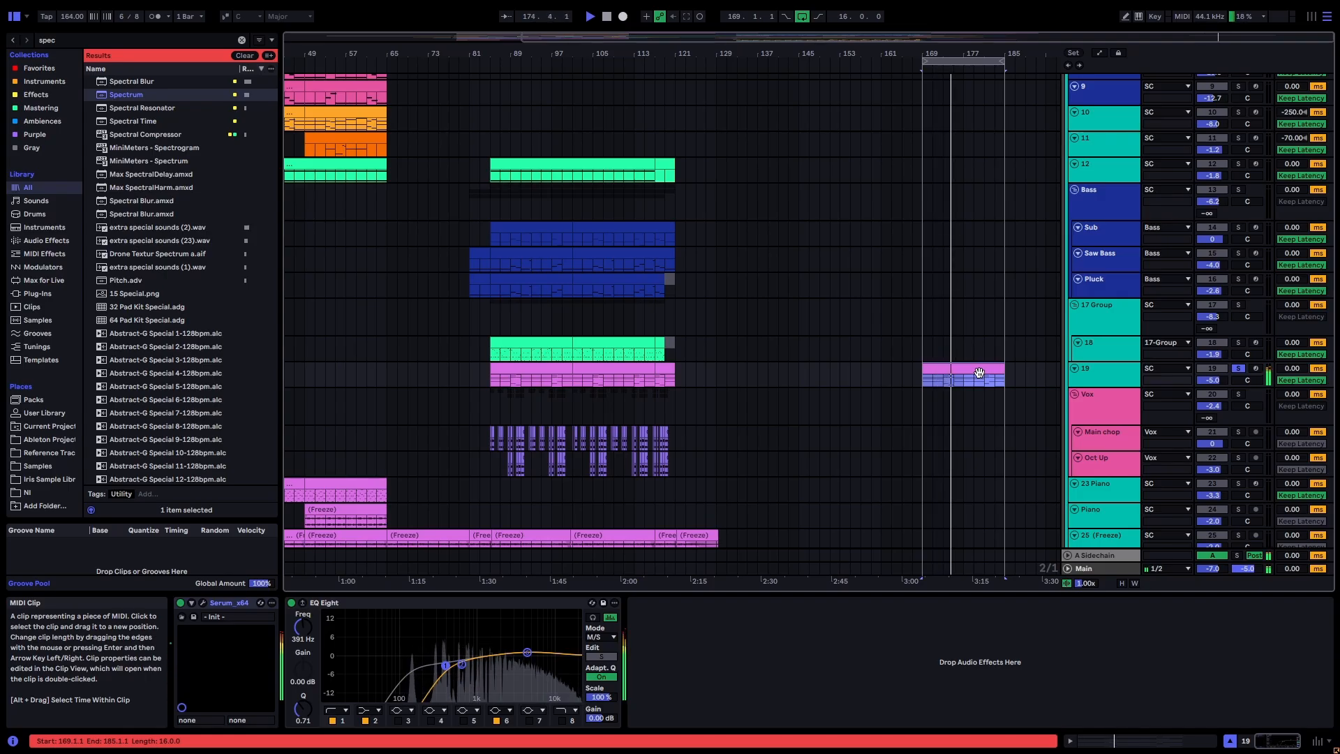
{"action": "key", "text": "space"}
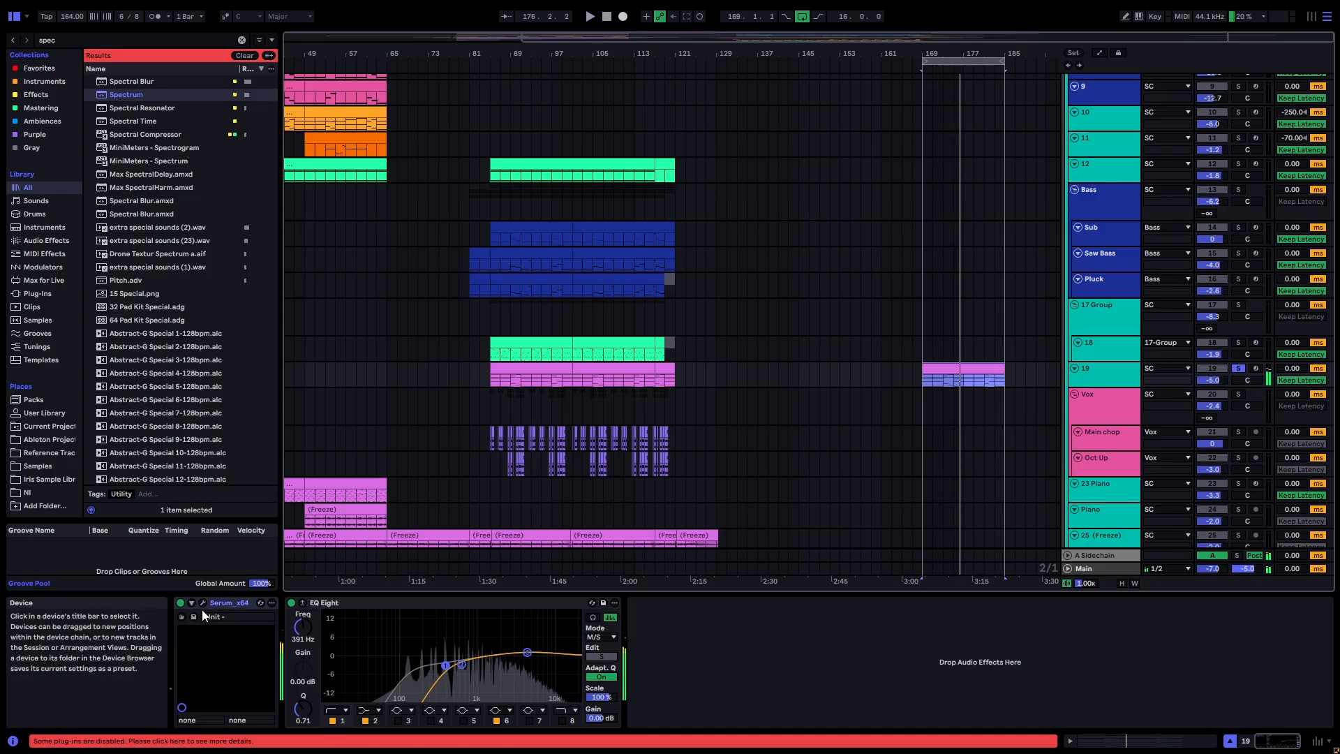
Step: Open track 19's Serum window, move it higher on the screen, and examine its oscillator, noise and filter settings
{"action": "left_click", "coordinate": [200, 604]}
{"action": "left_click_drag", "start_coordinate": [441, 112], "coordinate": [459, 74]}
{"action": "left_click", "coordinate": [963, 375]}
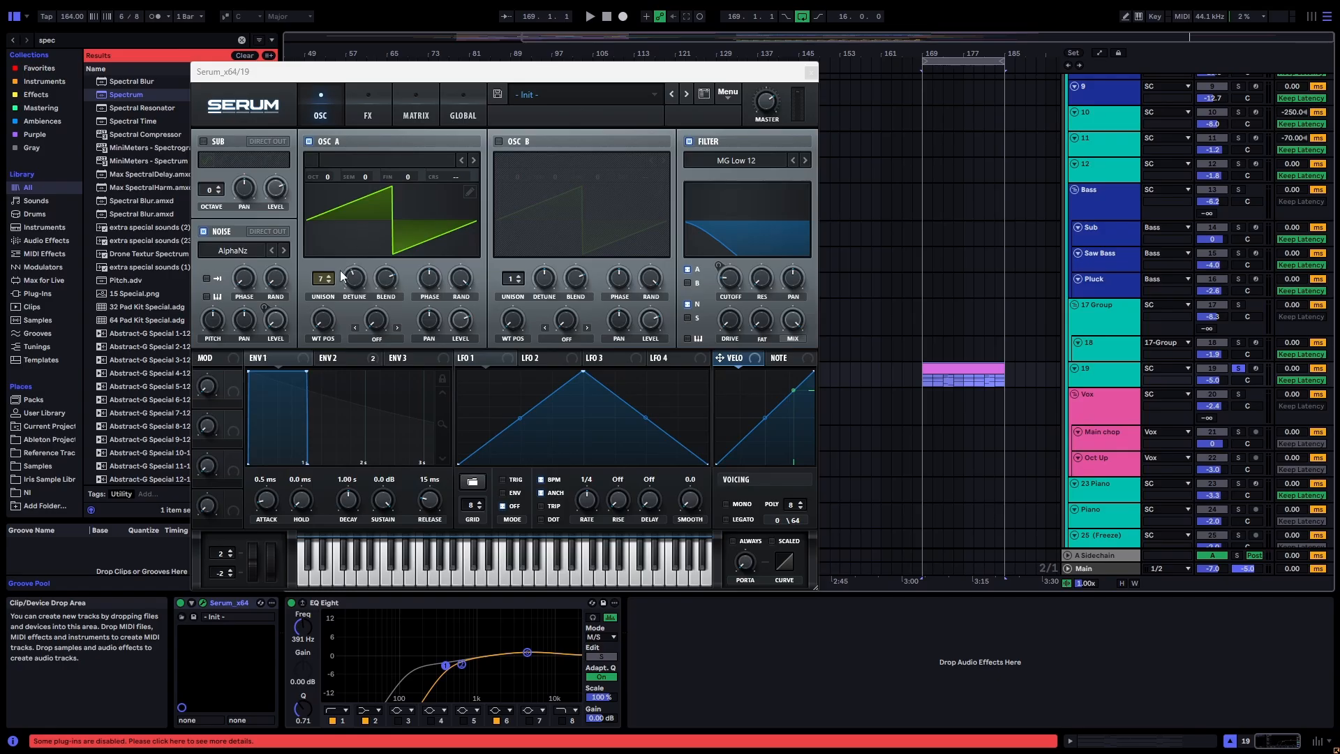
Step: Examine Serum's envelope 2 curve and its modulation of the filter cutoff and noise level, auditioning the loop before closing the plug-in
{"action": "left_click", "coordinate": [336, 359]}
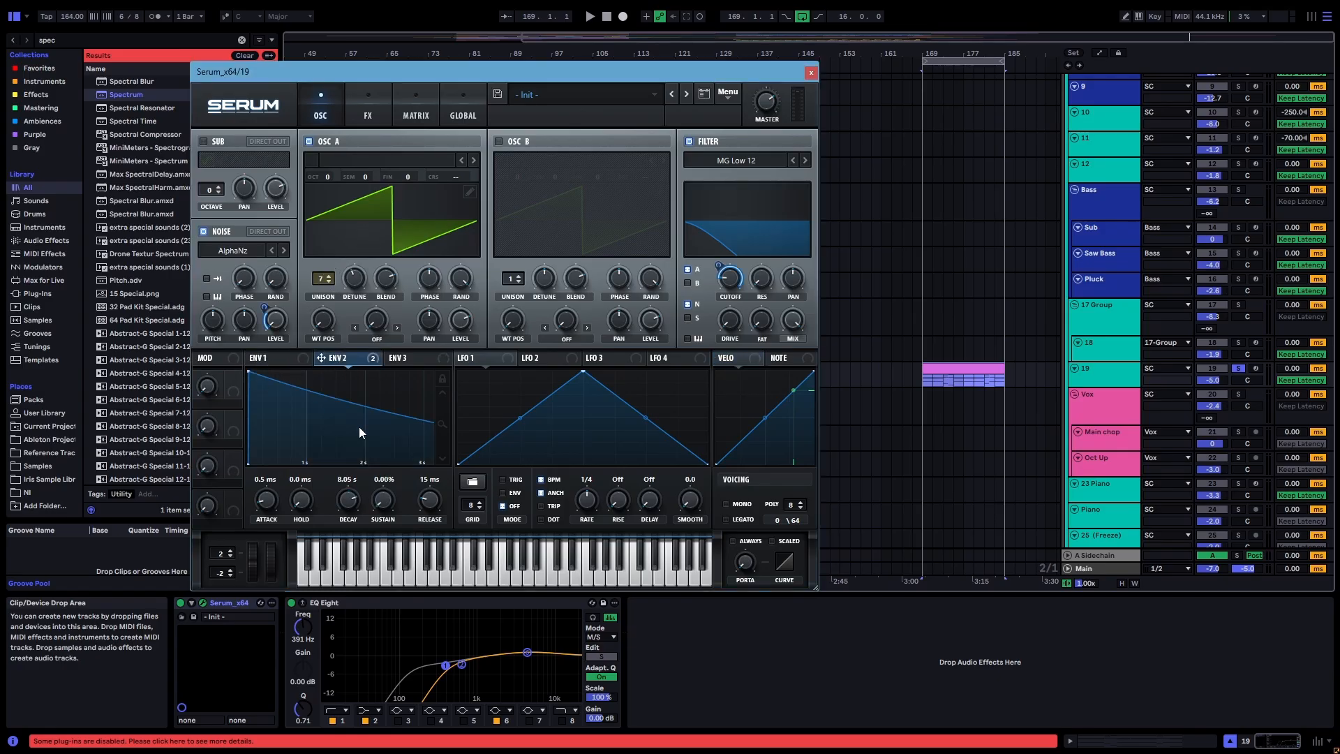
{"action": "left_click", "coordinate": [439, 423]}
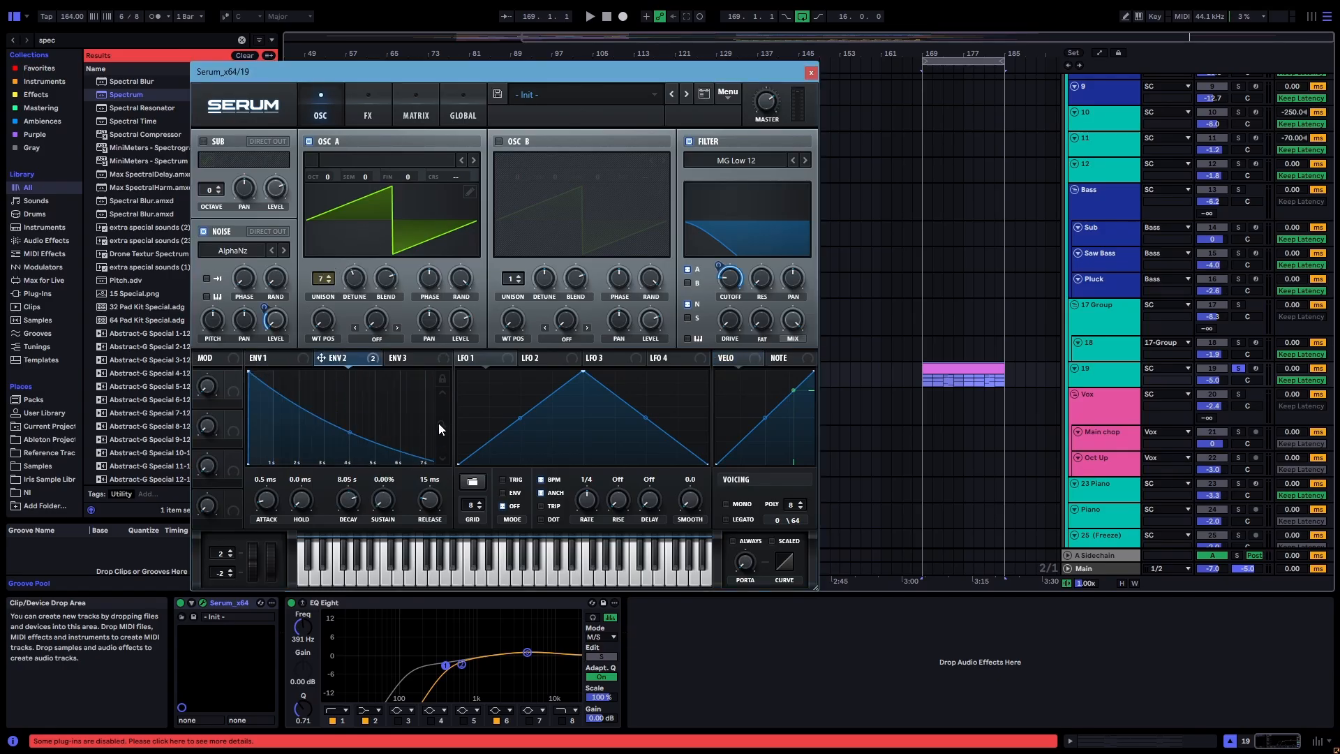
{"action": "left_click", "coordinate": [961, 375]}
{"action": "key", "text": "space"}
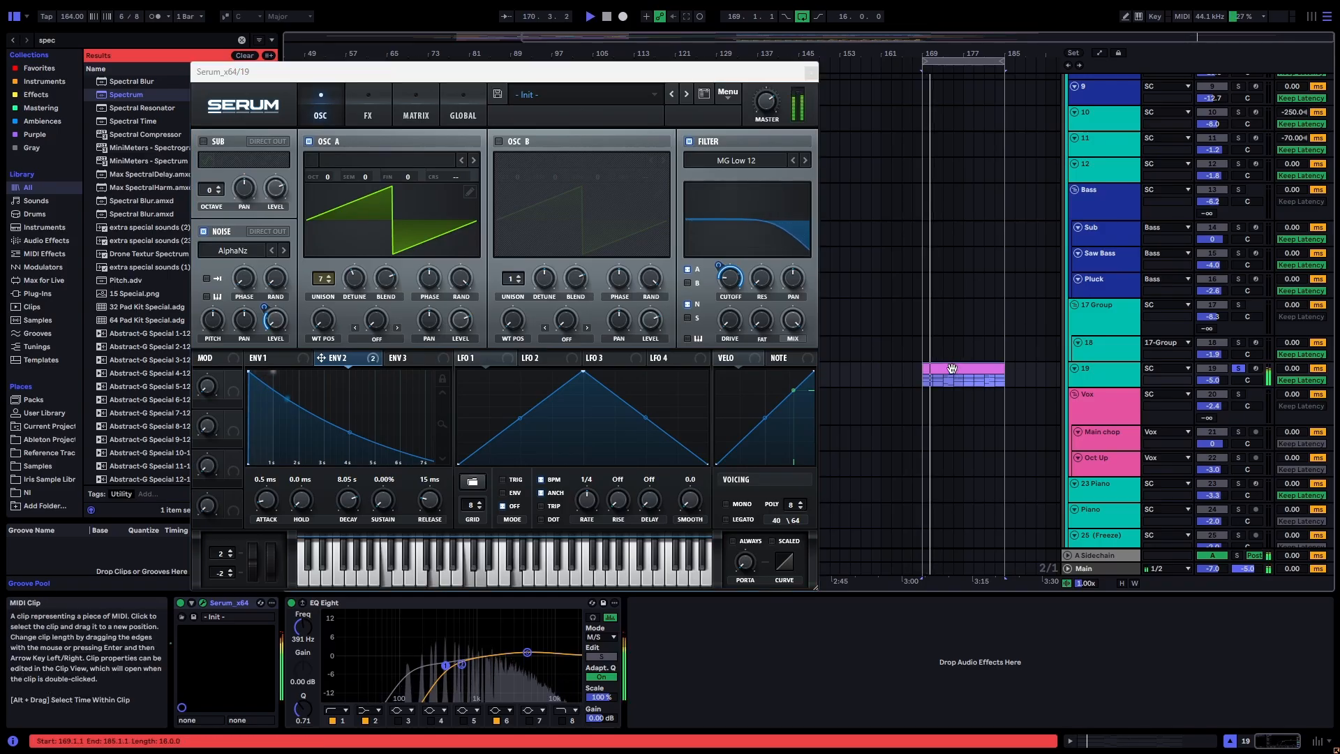
{"action": "left_click", "coordinate": [793, 240]}
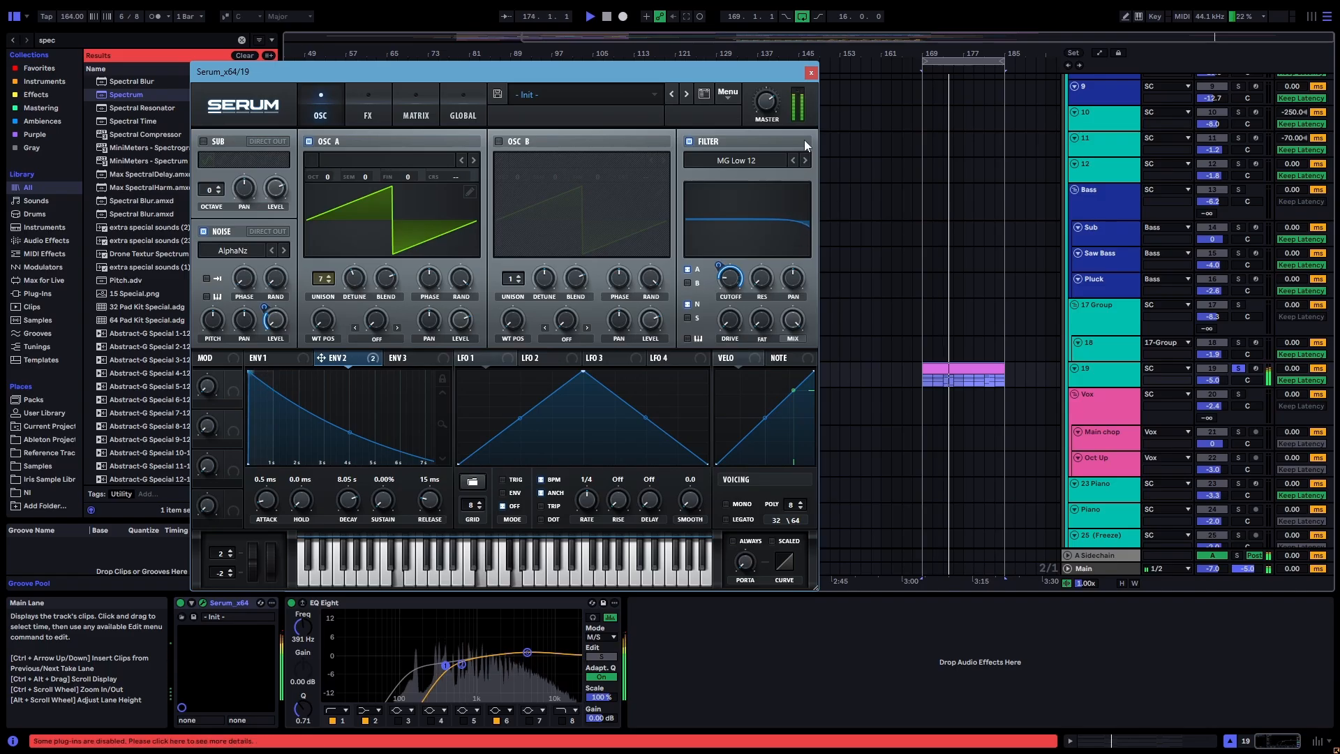
{"action": "left_click", "coordinate": [810, 74]}
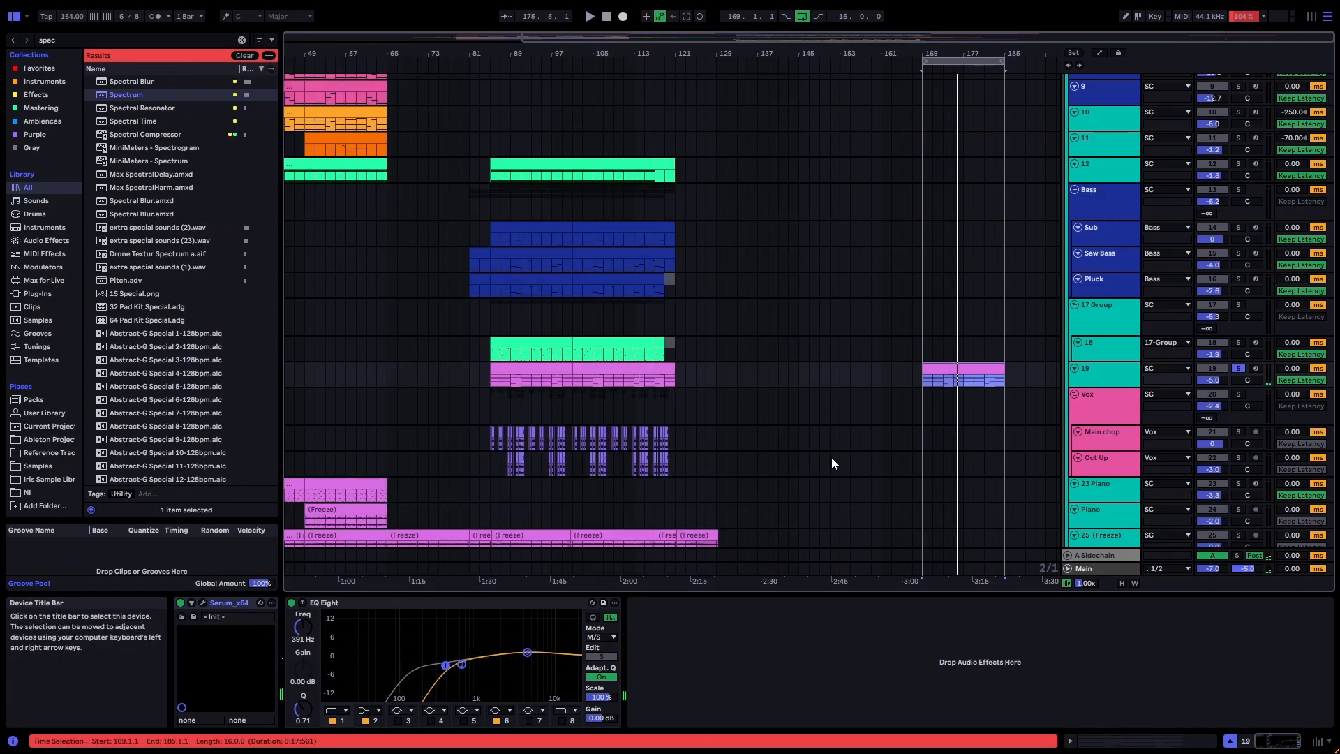
Step: Delete track 19's copied clip at bar 169 and copy the Vox group's clips from bar 85 to bar 167
{"action": "left_click", "coordinate": [961, 370]}
{"action": "scroll", "coordinate": [1090, 334], "scroll_direction": "down", "scroll_amount": 3}
{"action": "left_click", "coordinate": [1090, 333]}
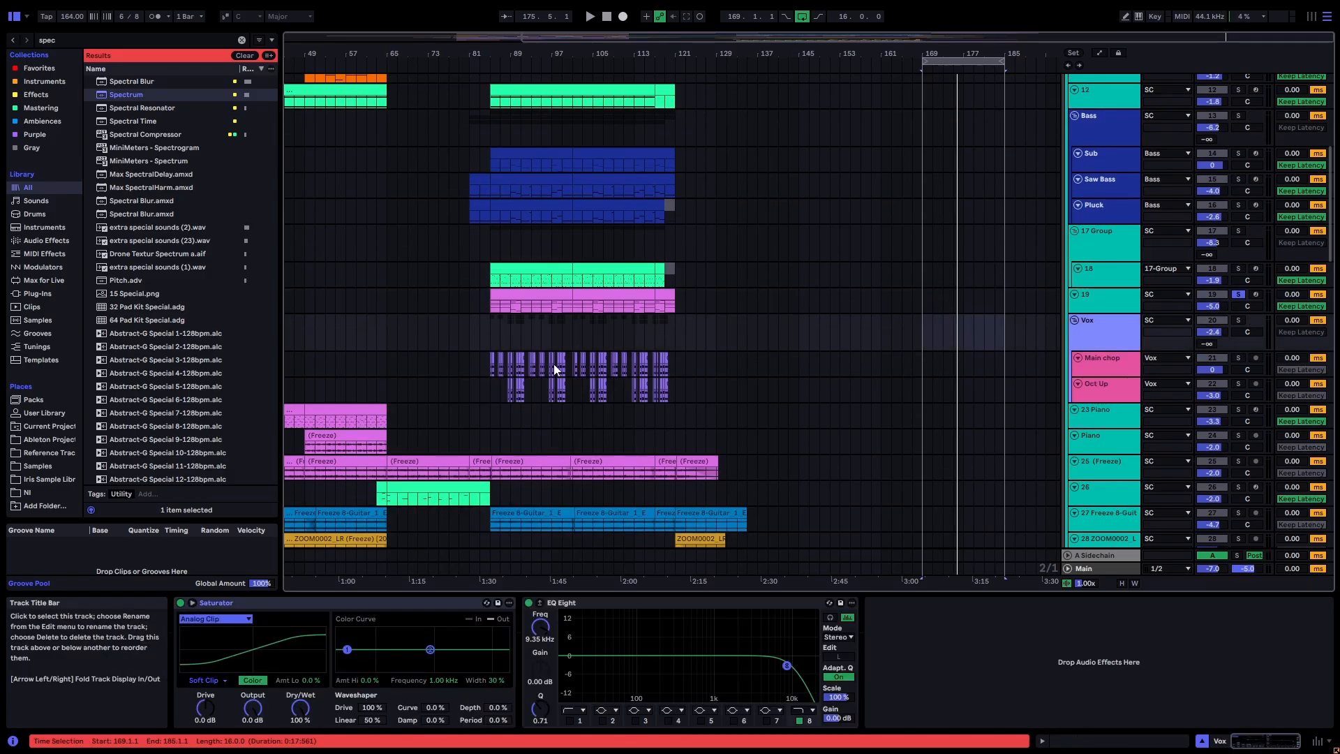
{"action": "left_click", "coordinate": [488, 342]}
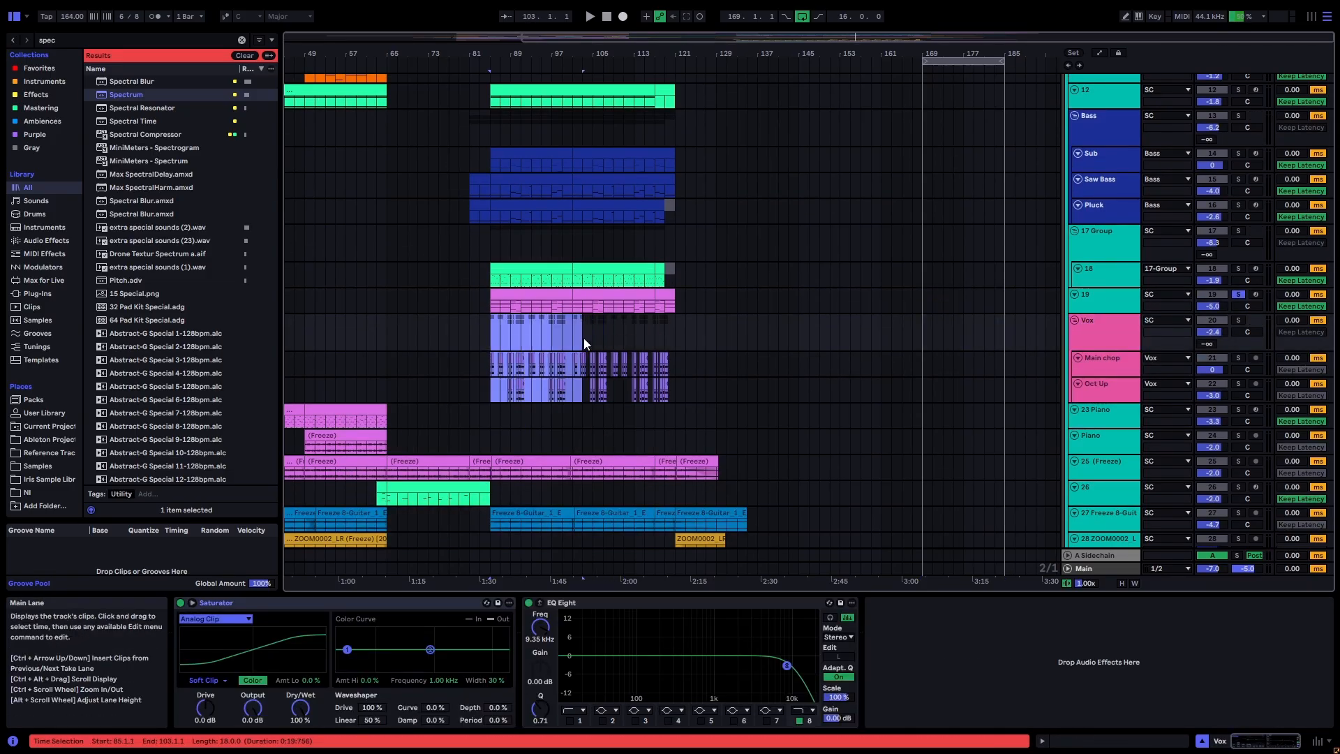
{"action": "left_click", "coordinate": [917, 338]}
{"action": "key", "text": "ctrl+v"}
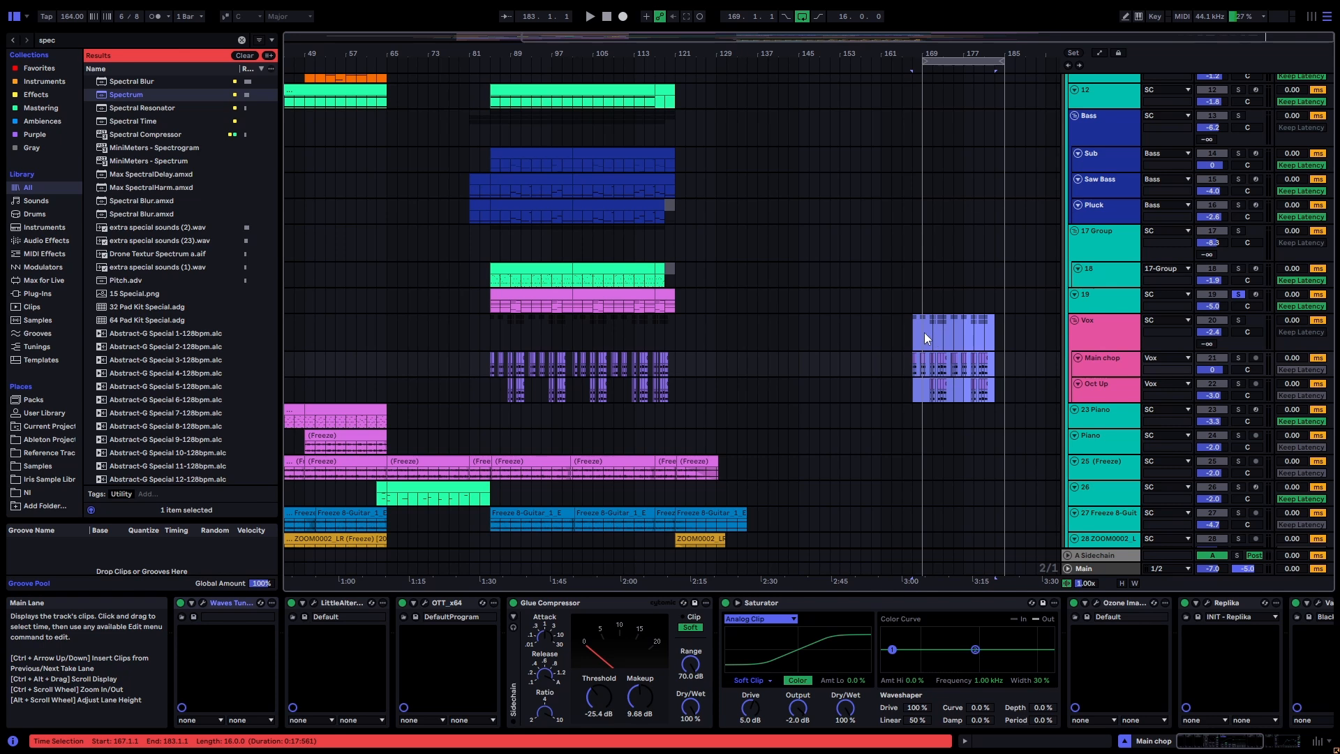
{"action": "left_click", "coordinate": [922, 333]}
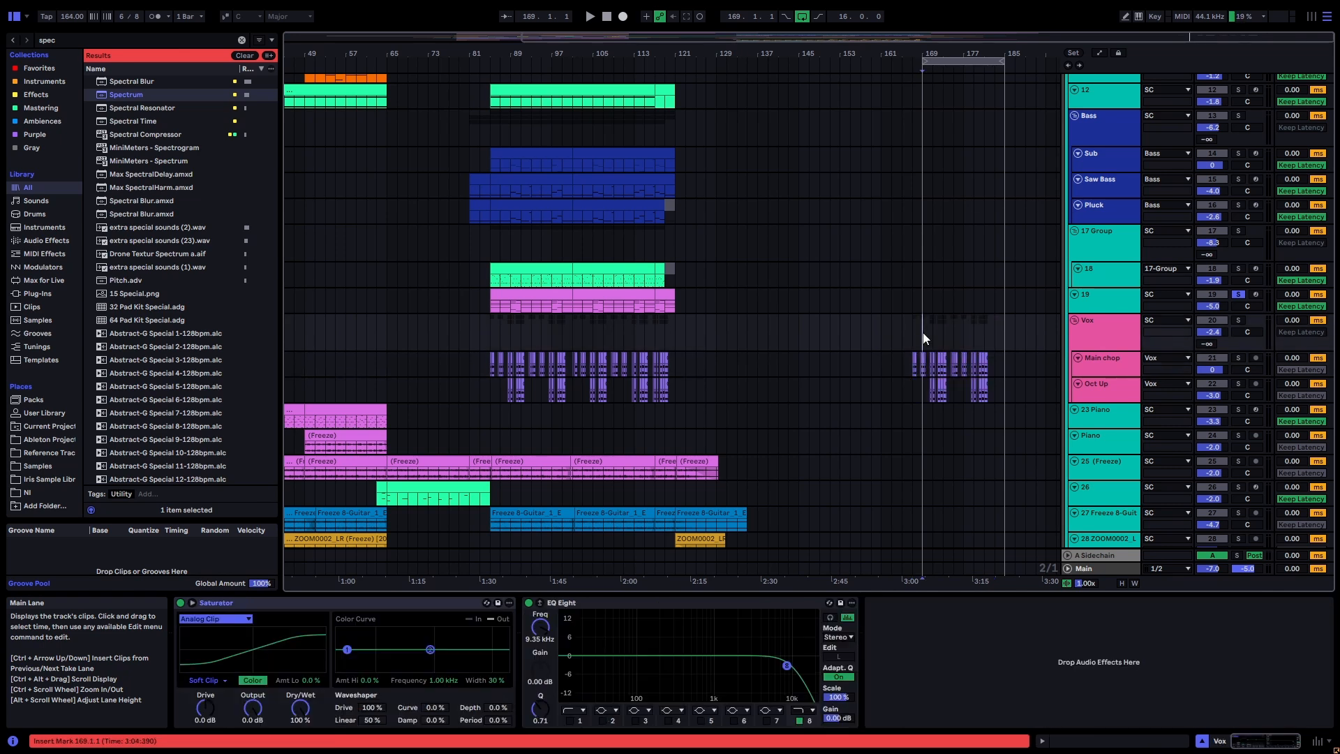
Step: Audition the copied vocals from bar 169, switching solo between the Main chop track and the whole Vox group
{"action": "key", "text": "space"}
{"action": "left_click", "coordinate": [1104, 367]}
{"action": "key", "text": "s"}
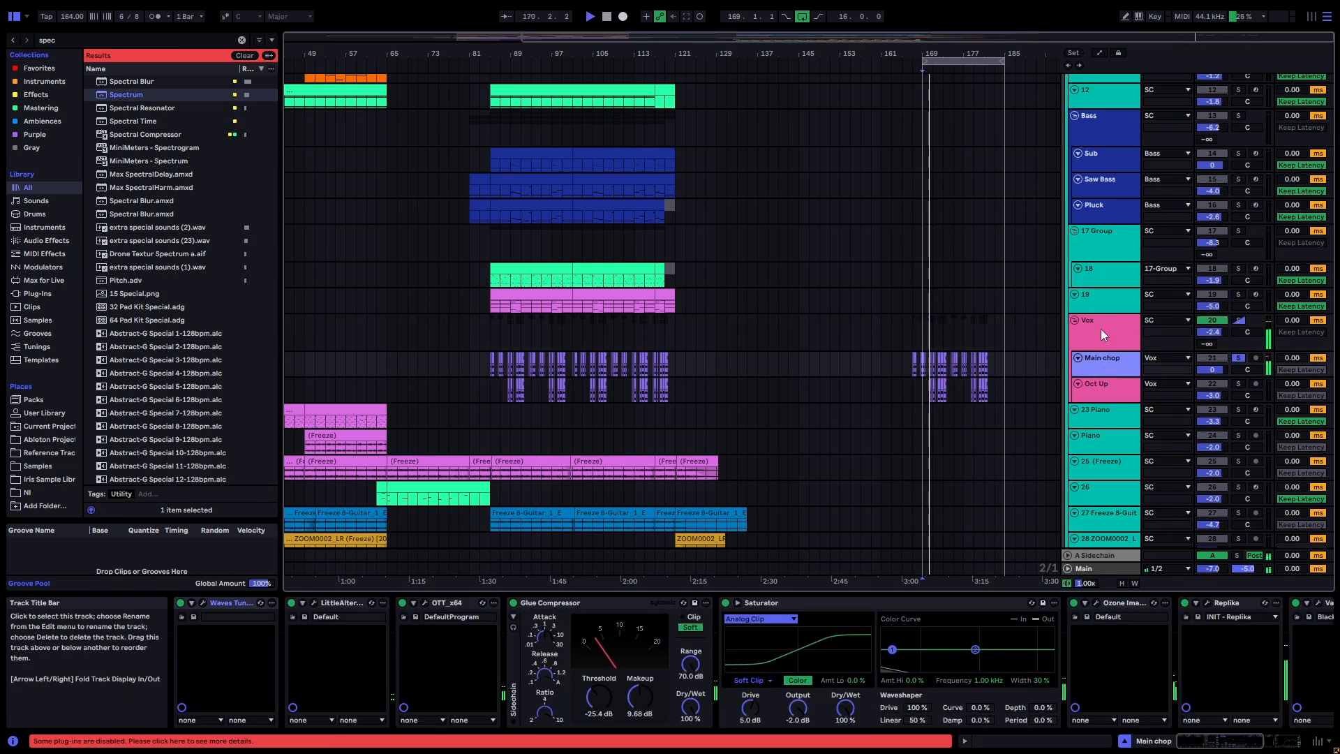
{"action": "left_click", "coordinate": [1100, 329]}
{"action": "key", "text": "s"}
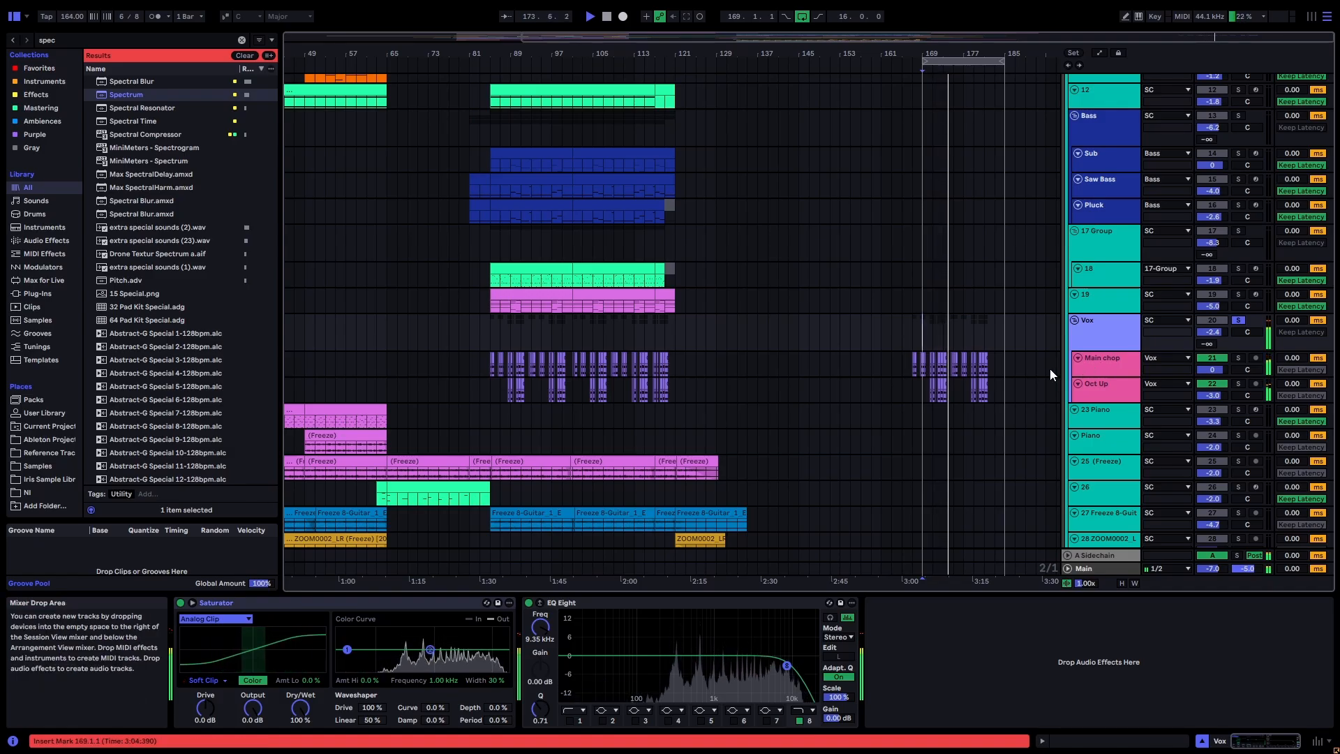
{"action": "left_click", "coordinate": [1104, 367]}
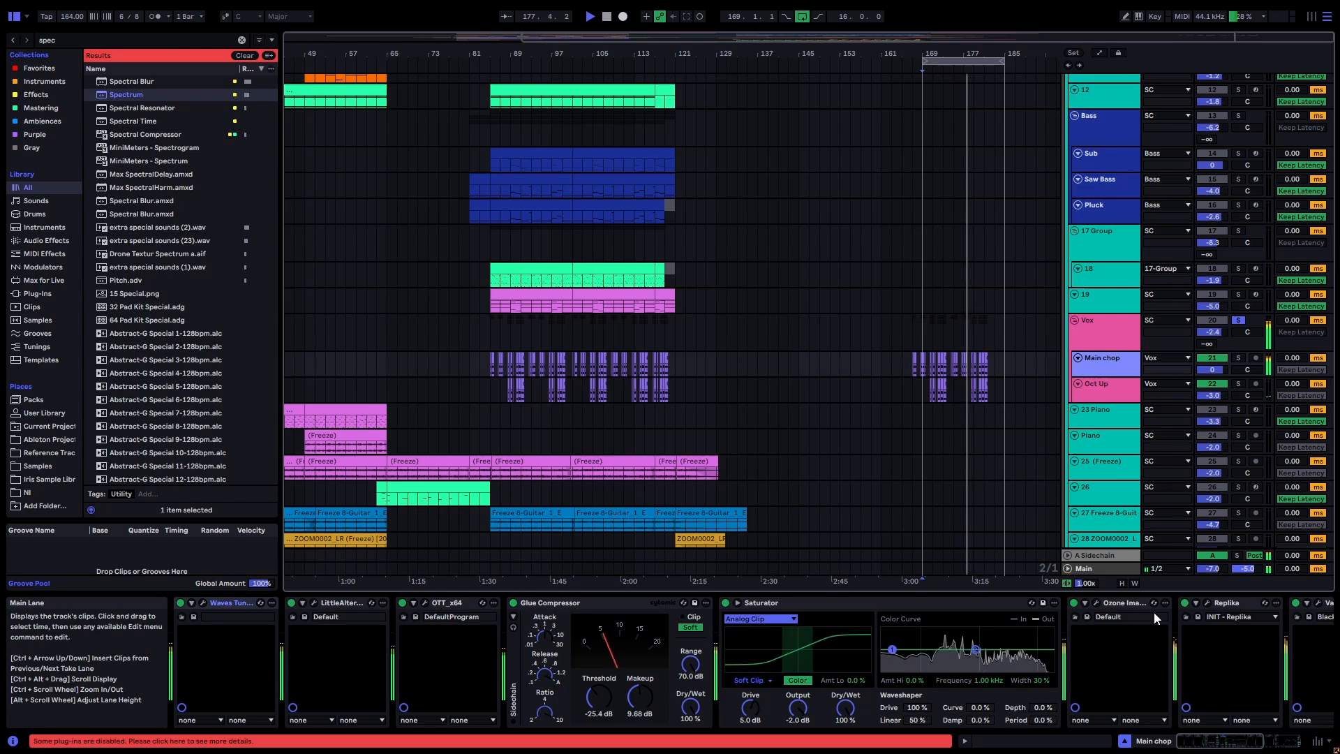
{"action": "key", "text": "s"}
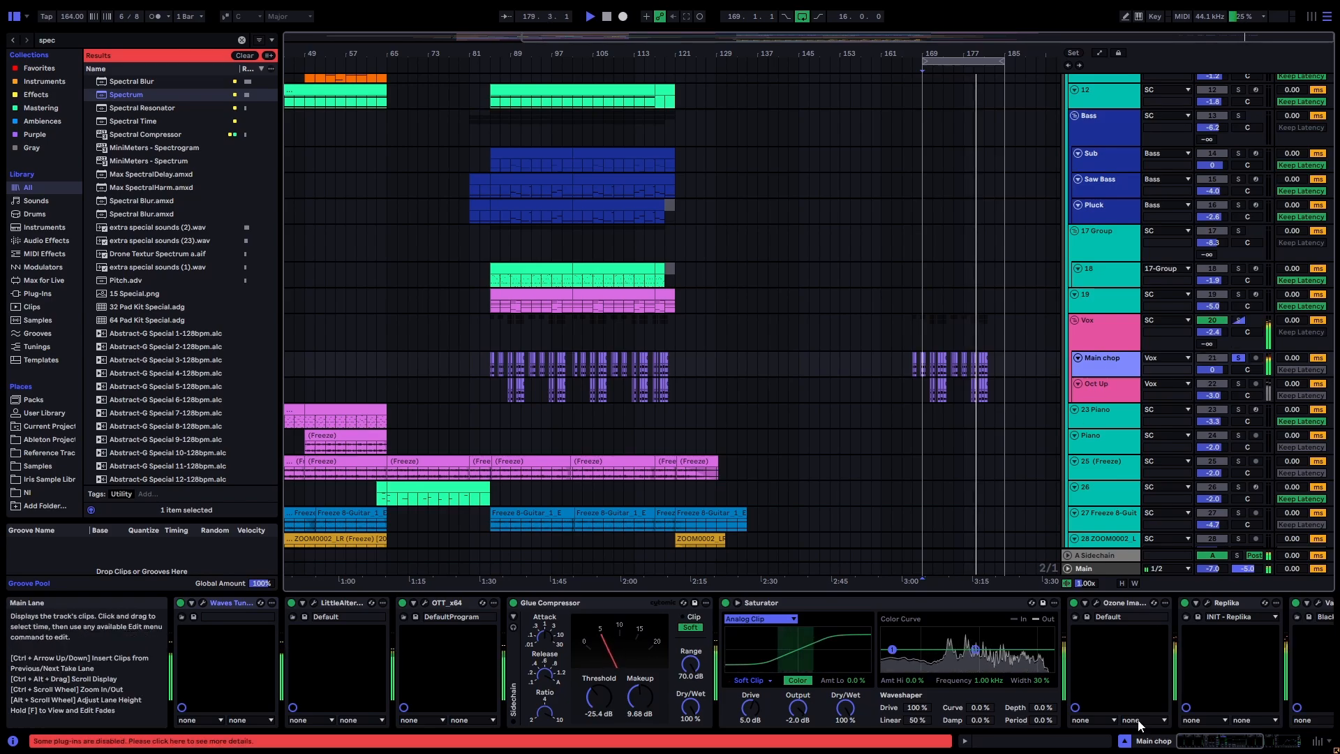
{"action": "key", "text": "space"}
Step: Solo the Oct Up track and audition its copied clips, ending with playback stopped and solo off
{"action": "left_click", "coordinate": [952, 396]}
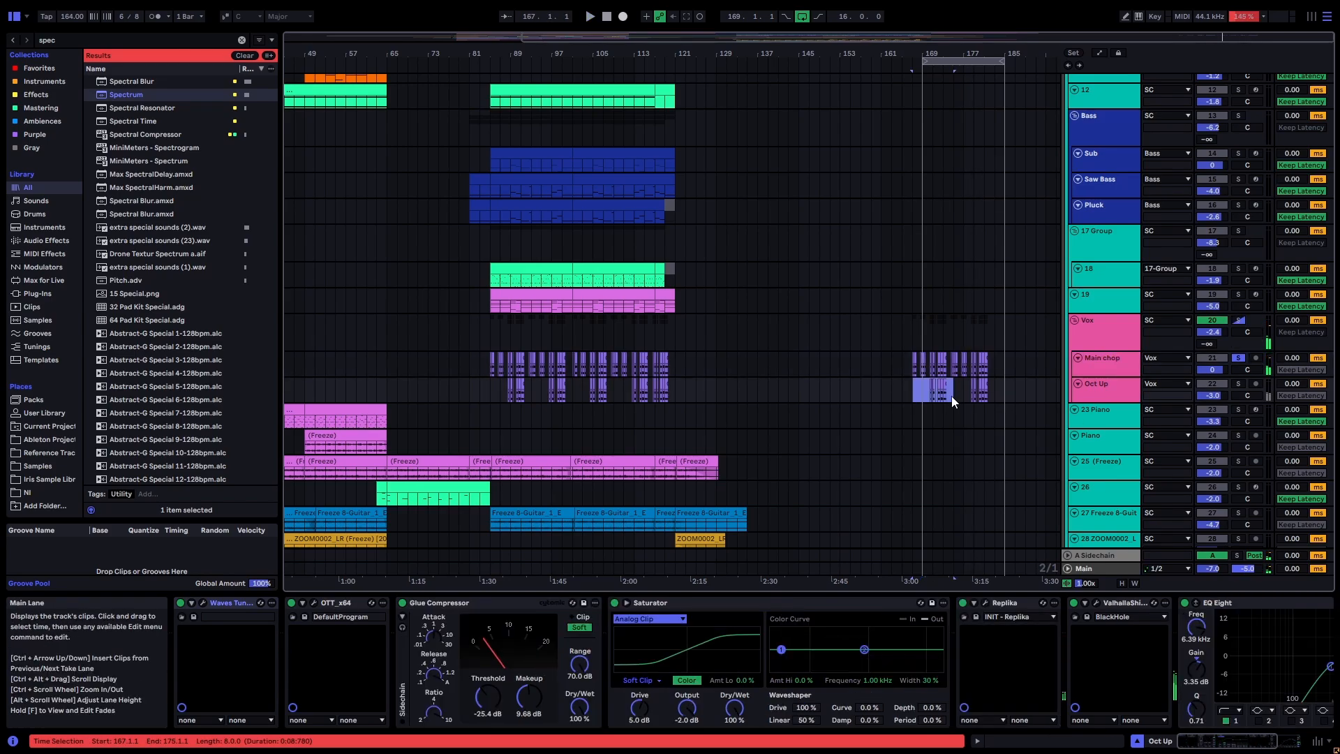
{"action": "scroll", "coordinate": [944, 396], "scroll_direction": "up", "scroll_amount": 3}
{"action": "scroll", "coordinate": [912, 395], "scroll_direction": "up", "scroll_amount": 2}
{"action": "scroll", "coordinate": [923, 409], "scroll_direction": "down", "scroll_amount": 4}
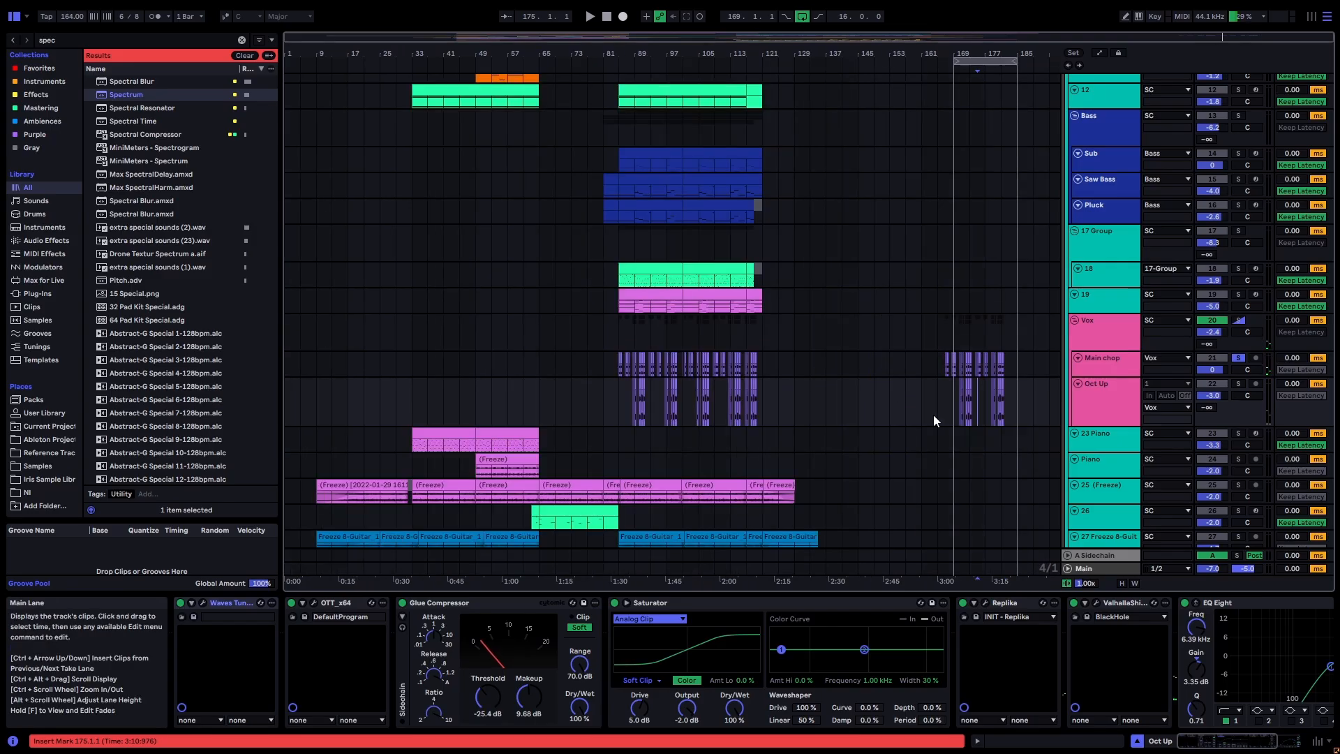
{"action": "scroll", "coordinate": [962, 394], "scroll_direction": "up", "scroll_amount": 3}
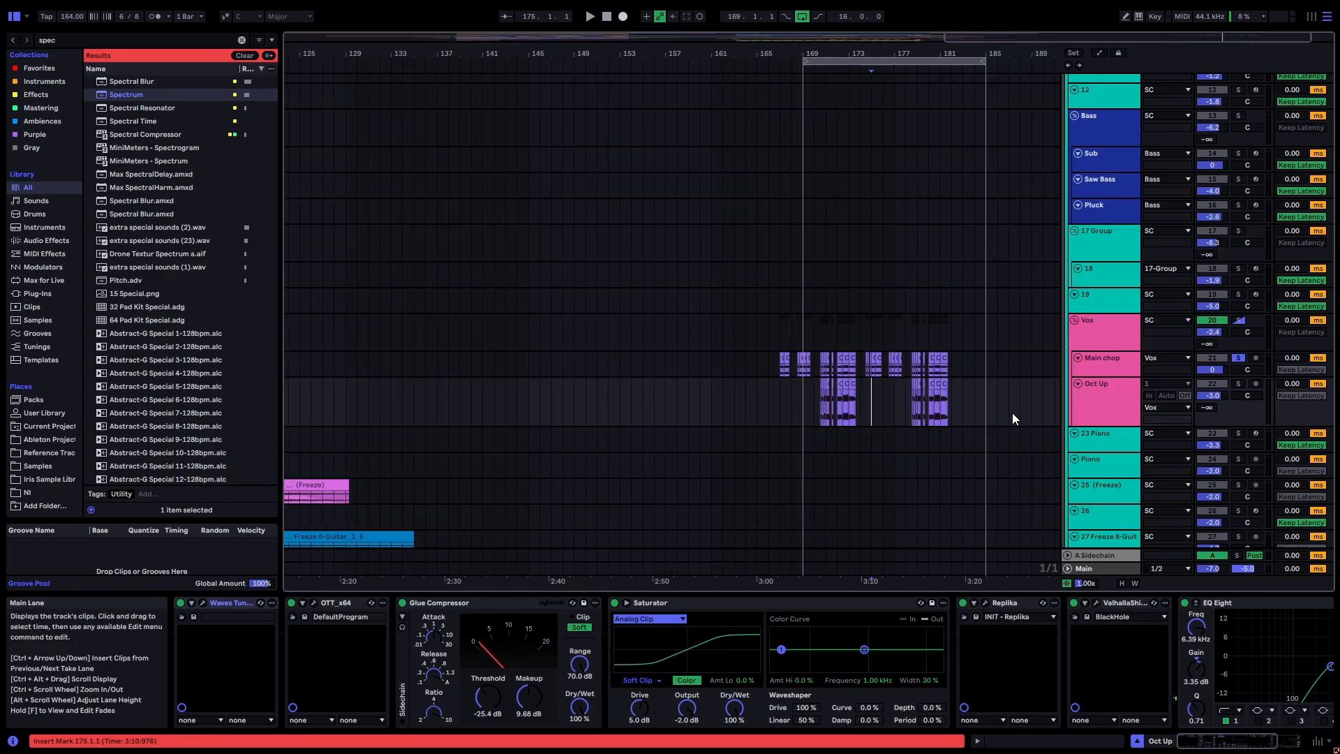
{"action": "left_click_drag", "start_coordinate": [997, 408], "coordinate": [815, 399]}
{"action": "left_click", "coordinate": [824, 383]}
{"action": "key", "text": "s"}
{"action": "key", "text": "space"}
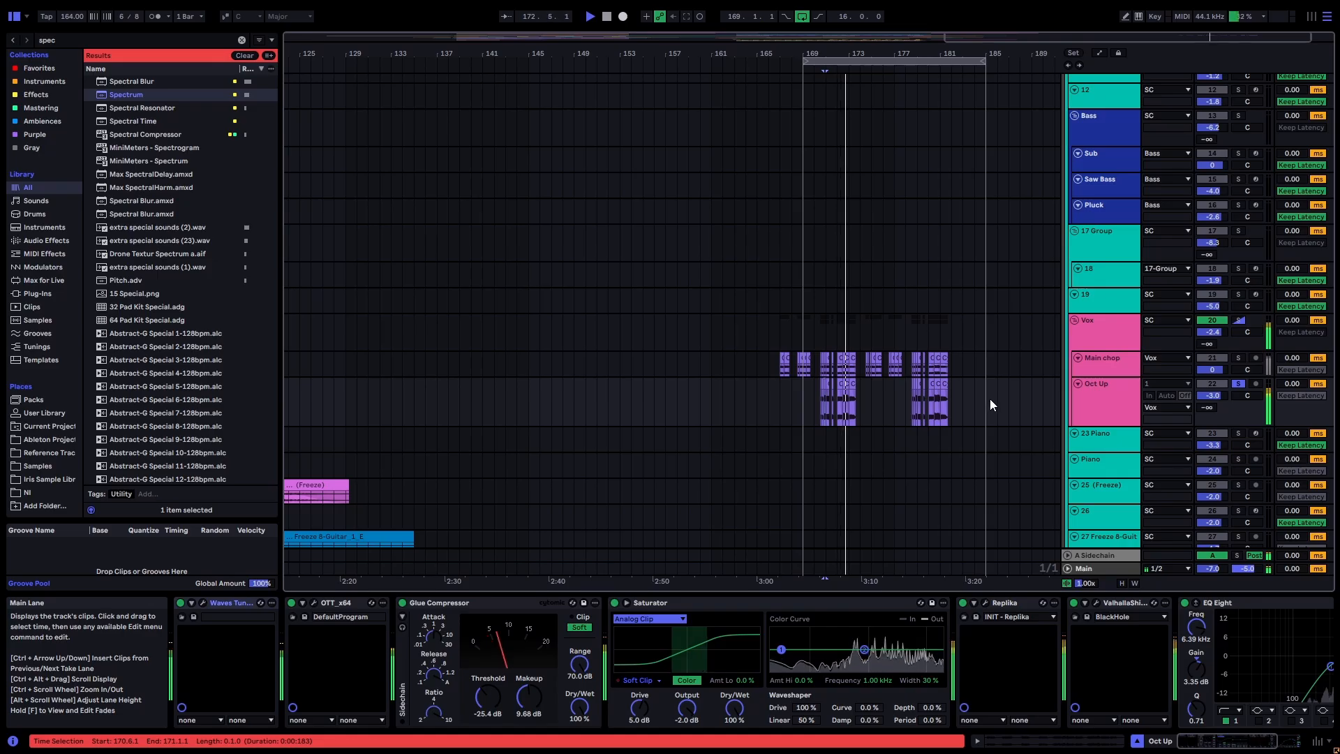
{"action": "key", "text": "space"}
{"action": "key", "text": "s"}
Step: Move the copied Vox group clips from bar 167 to bar 169 to line up with the loop start
{"action": "left_click", "coordinate": [1096, 361]}
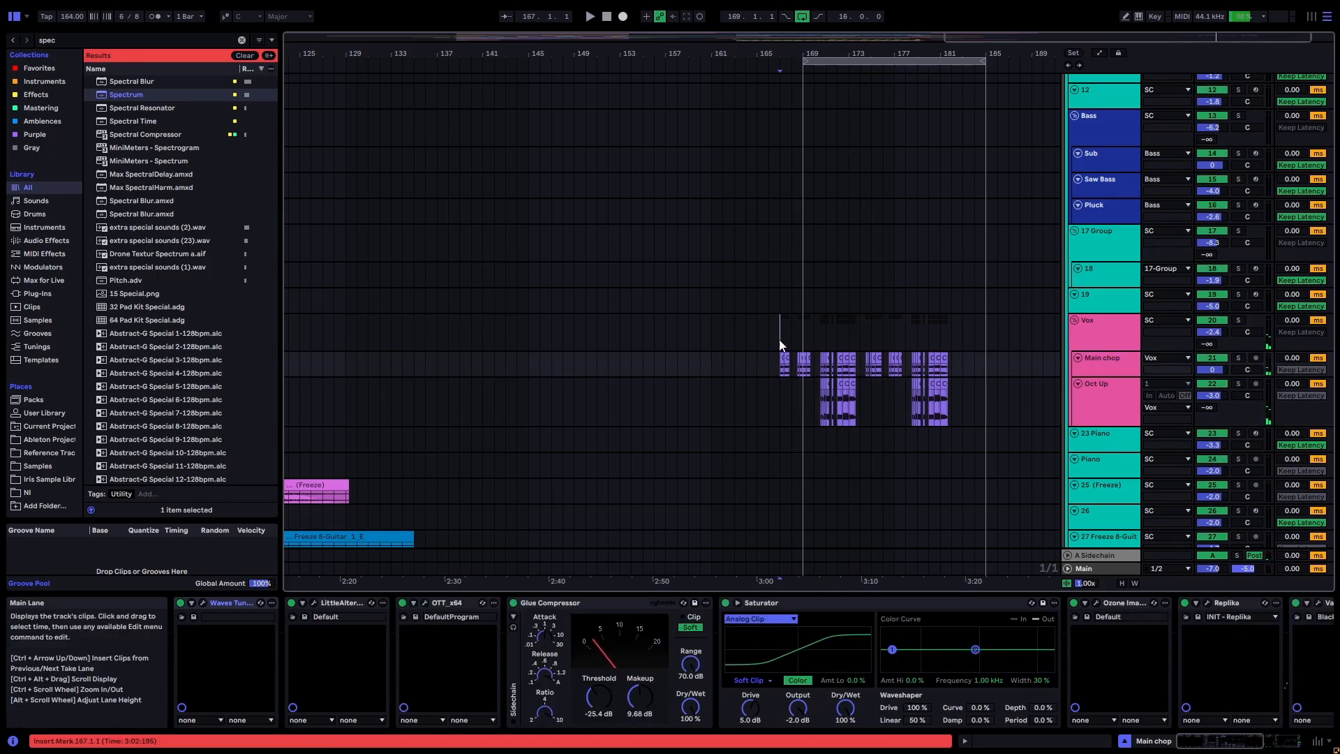
{"action": "left_click_drag", "start_coordinate": [778, 339], "coordinate": [960, 340]}
{"action": "key", "text": "ctrl+x"}
{"action": "left_click", "coordinate": [804, 335]}
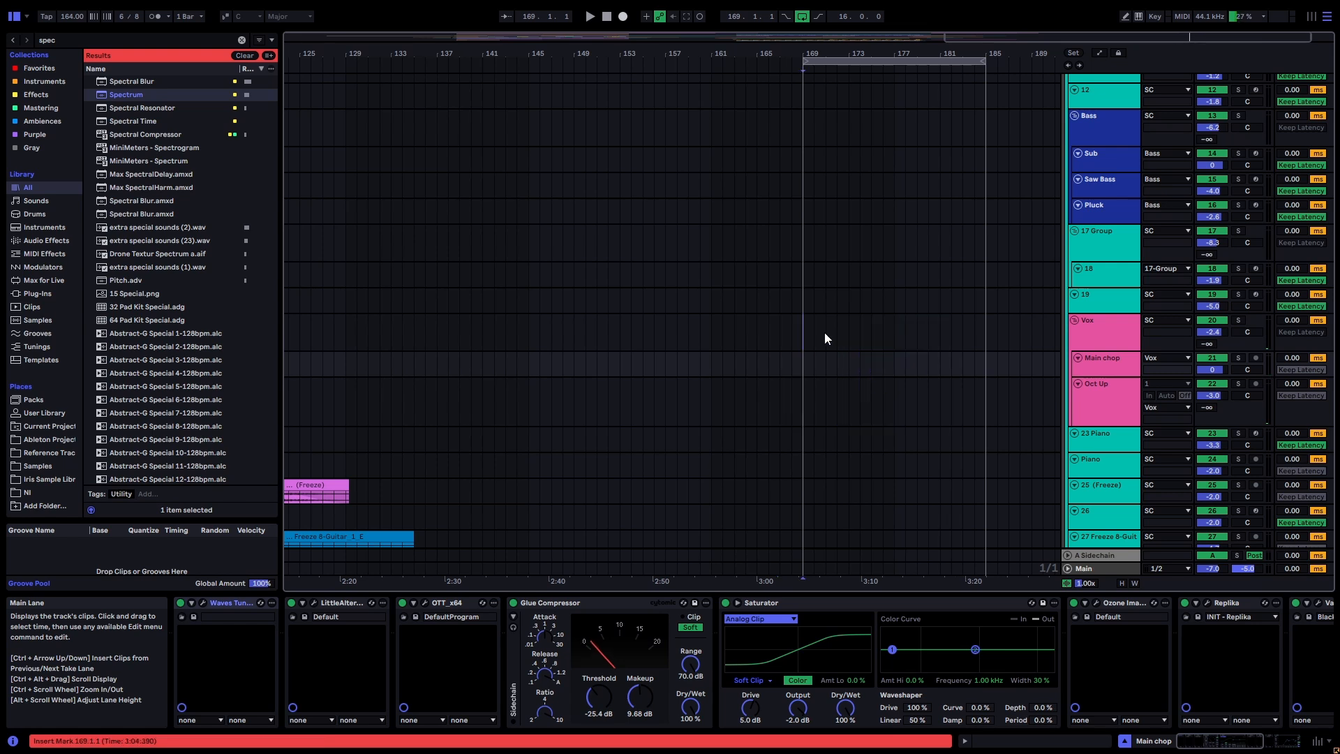
{"action": "key", "text": "ctrl+v"}
{"action": "left_click", "coordinate": [963, 337]}
Step: Bypass all devices on the Main chop track, solo it, and play the dry vocal chop from bar 169
{"action": "left_click", "coordinate": [1096, 361]}
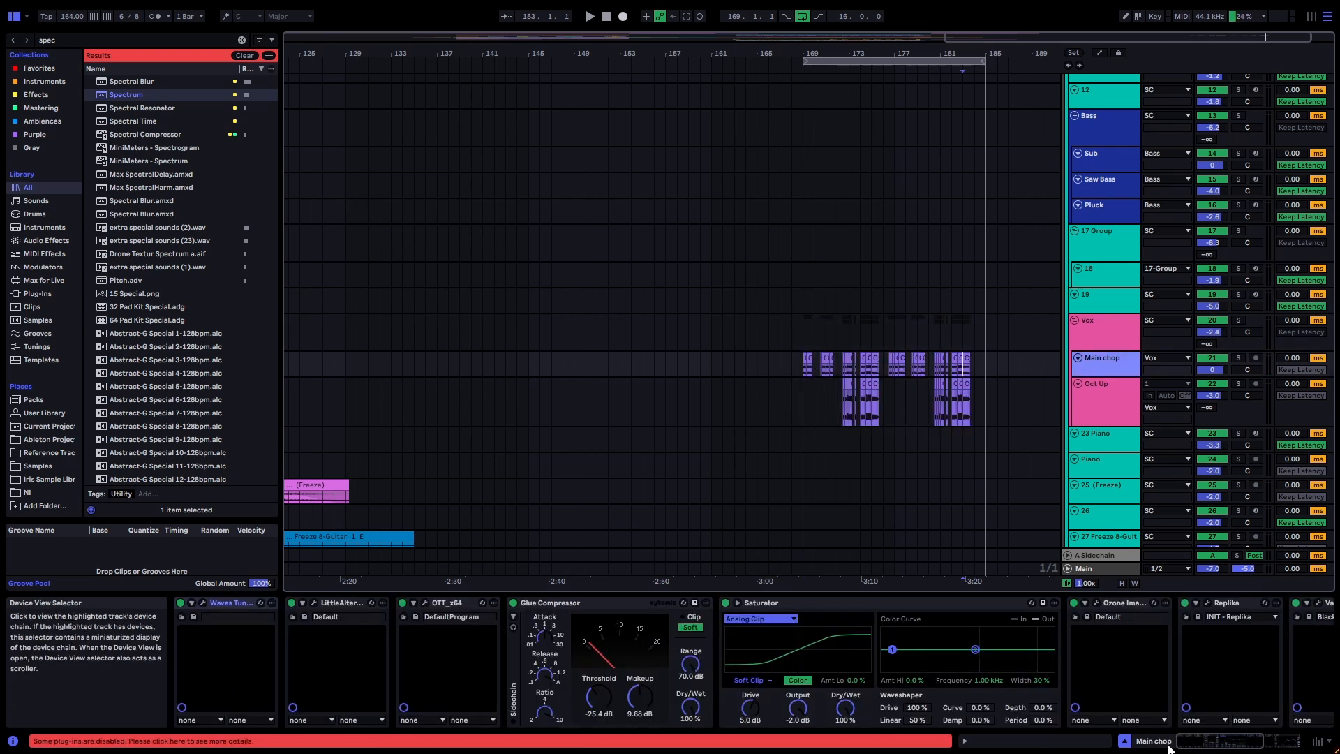
{"action": "left_click", "coordinate": [655, 604]}
{"action": "key", "text": "ctrl+a"}
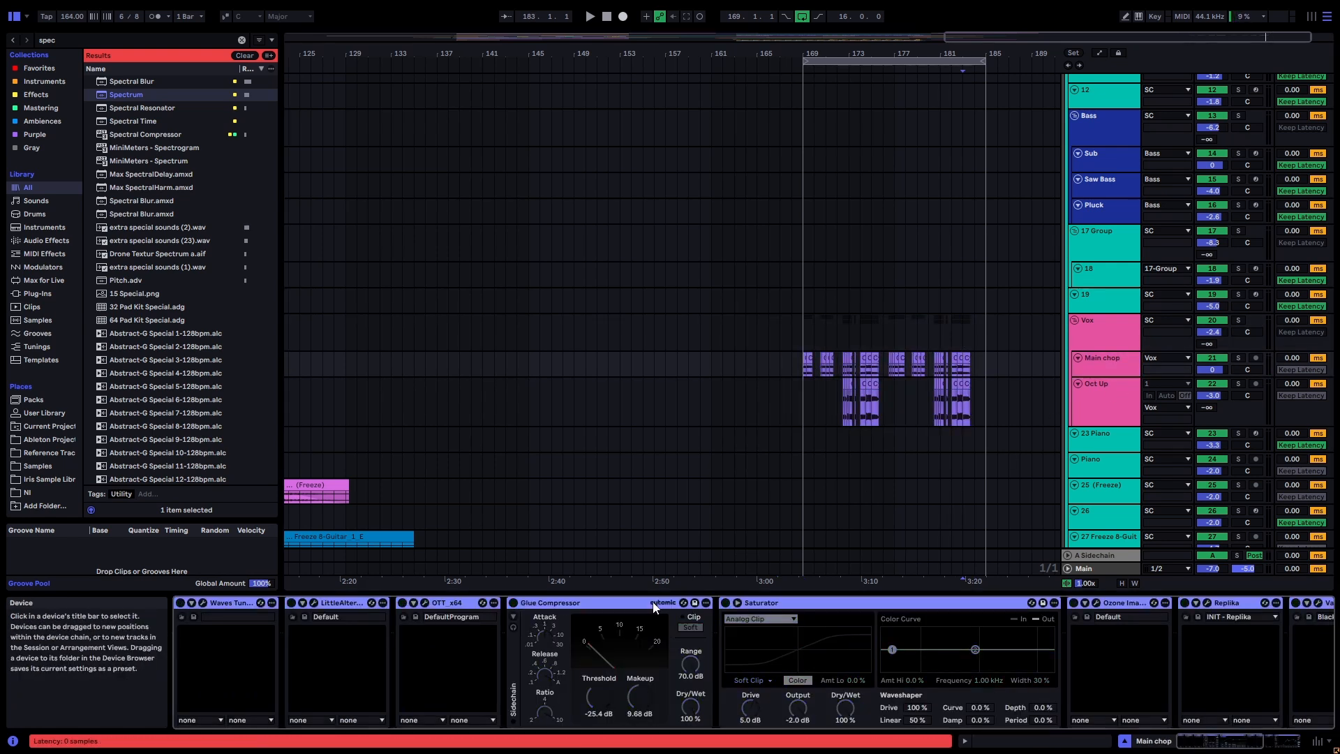
{"action": "key", "text": "s"}
{"action": "key", "text": "space"}
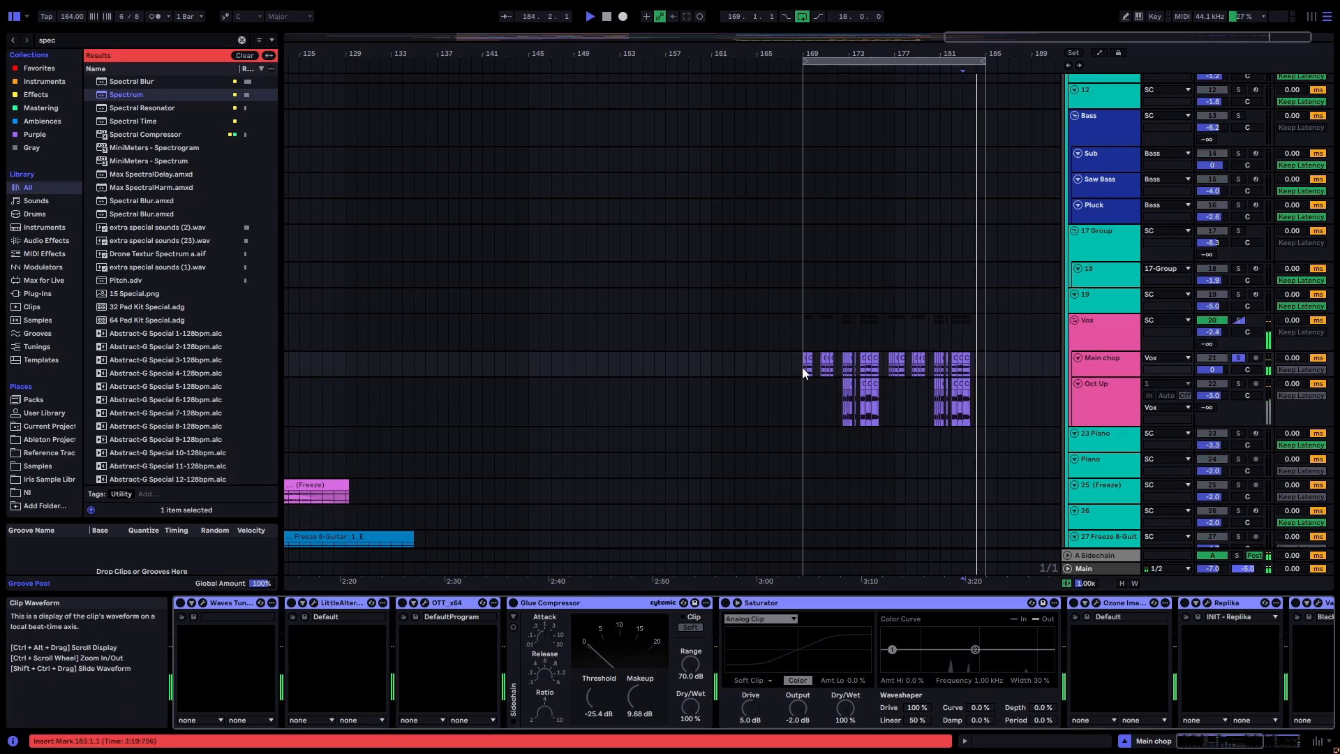
{"action": "left_click", "coordinate": [804, 371]}
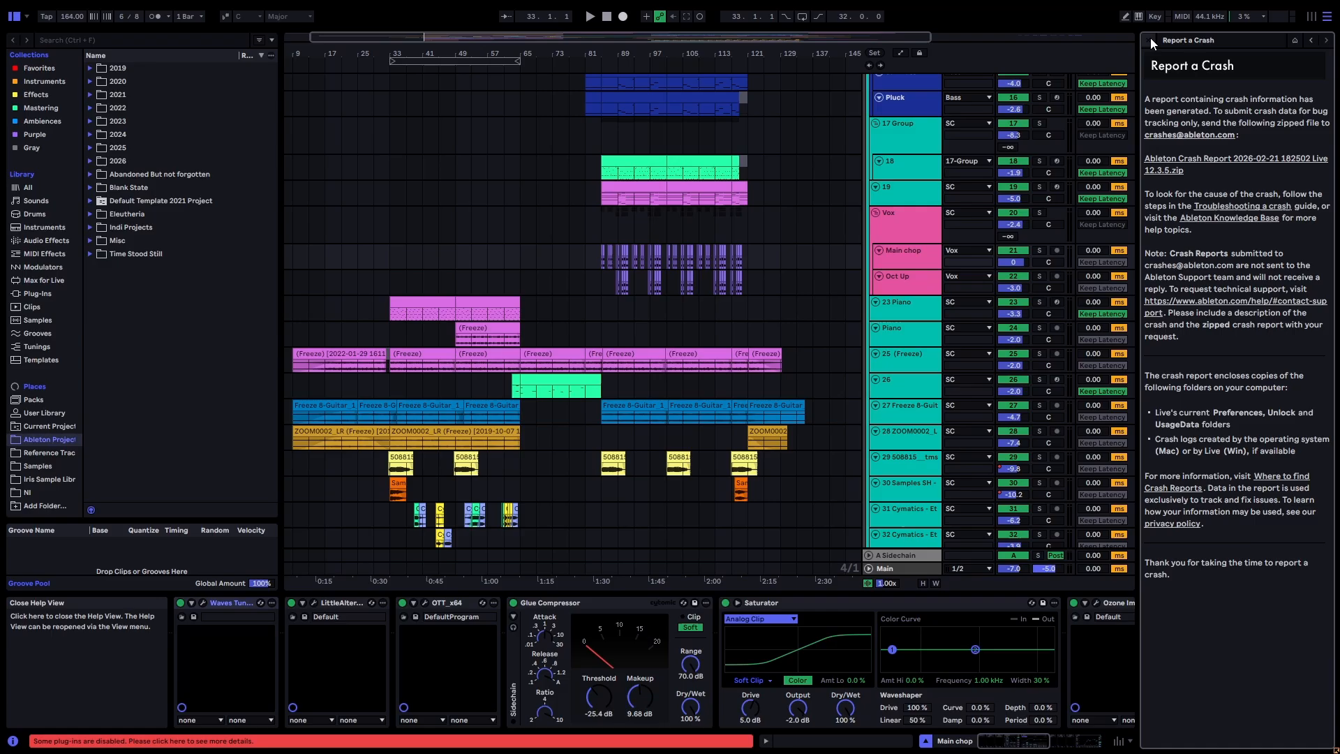
Step: Close the crash report, then copy the Vox group's clips to bar 169 and loop bars 169 to 183
{"action": "left_click", "coordinate": [1150, 37]}
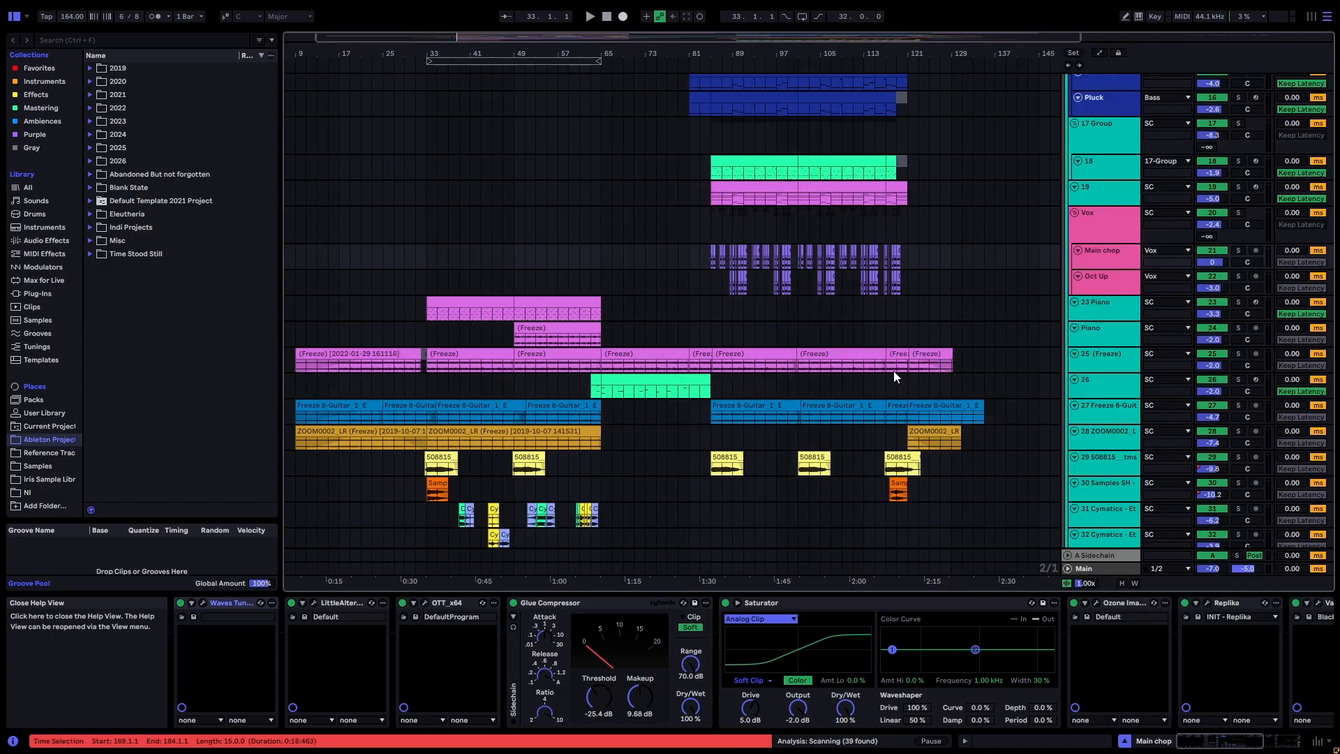
{"action": "left_click_drag", "start_coordinate": [916, 220], "coordinate": [994, 232]}
{"action": "key", "text": "ctrl+l"}
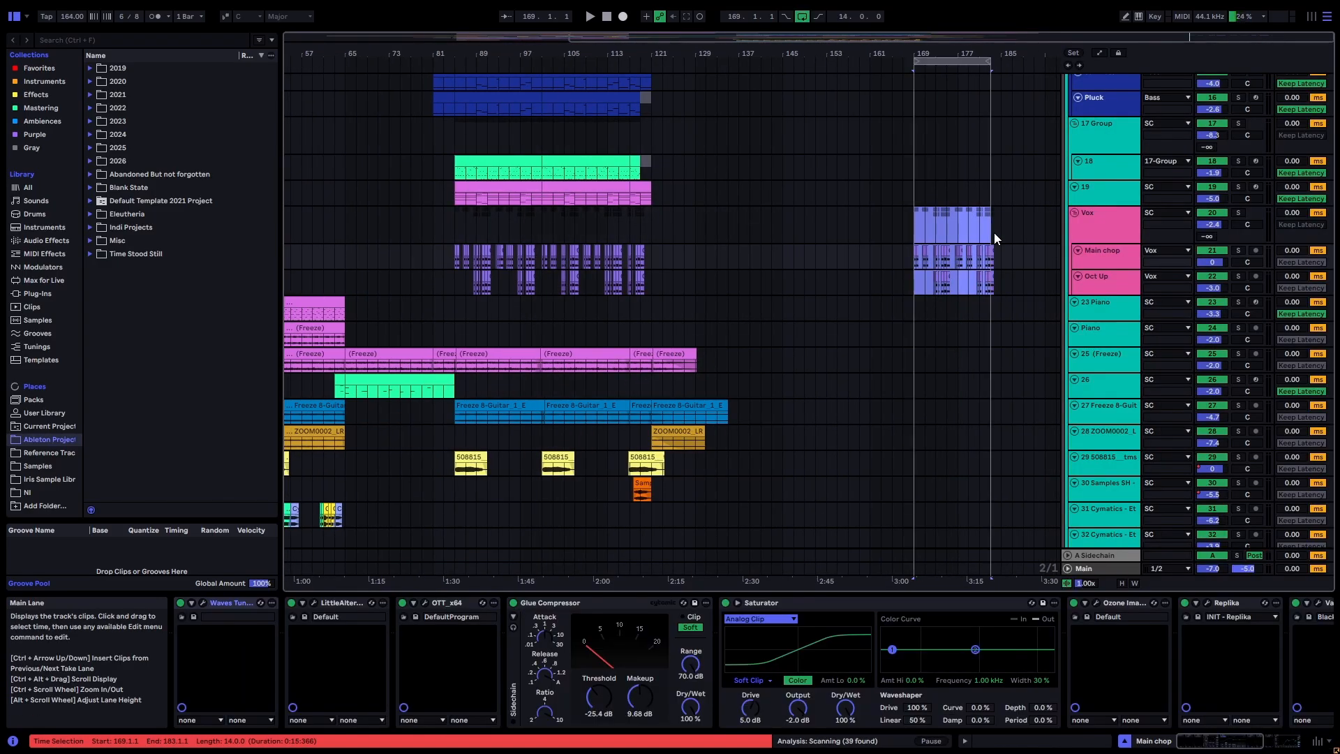
{"action": "left_click", "coordinate": [912, 260]}
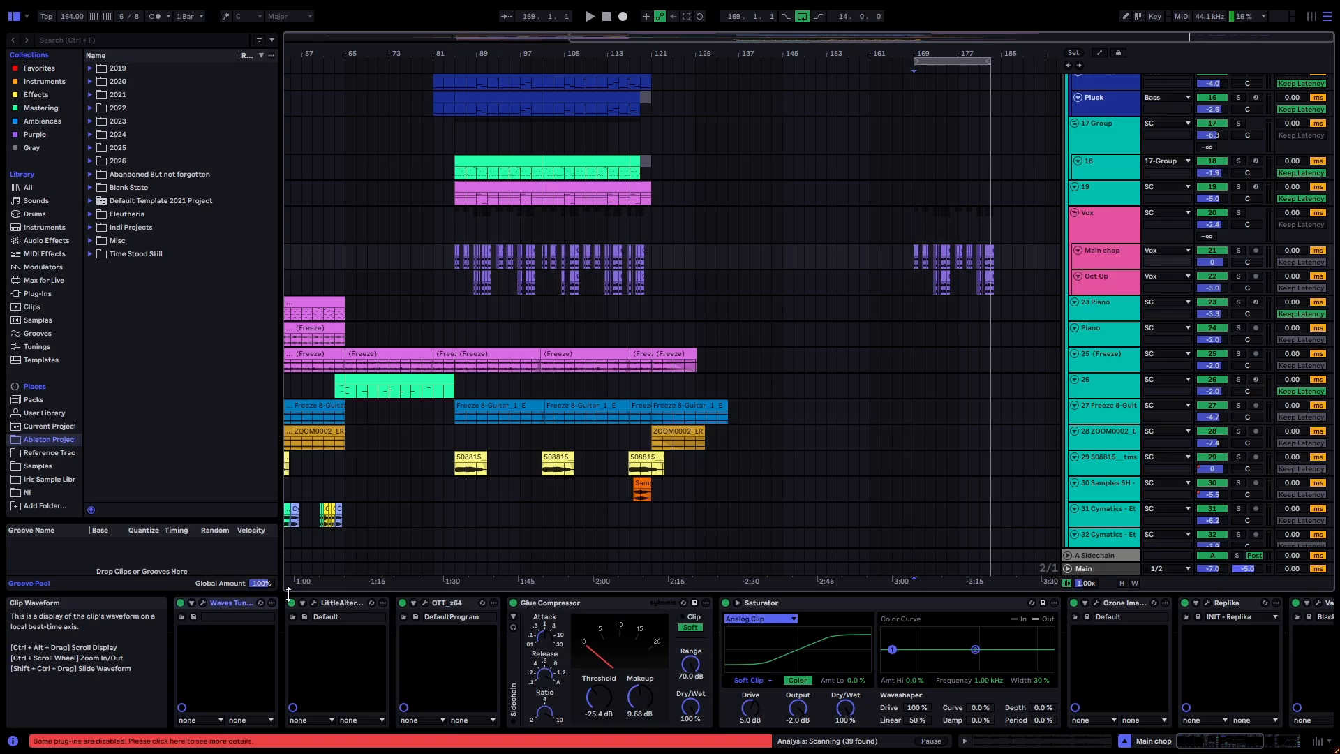
Step: Go over the Waves Tune, LittleAlterBoy and OTT plug-ins on the Main chop track, opening the latter two to examine their settings
{"action": "left_click", "coordinate": [220, 607]}
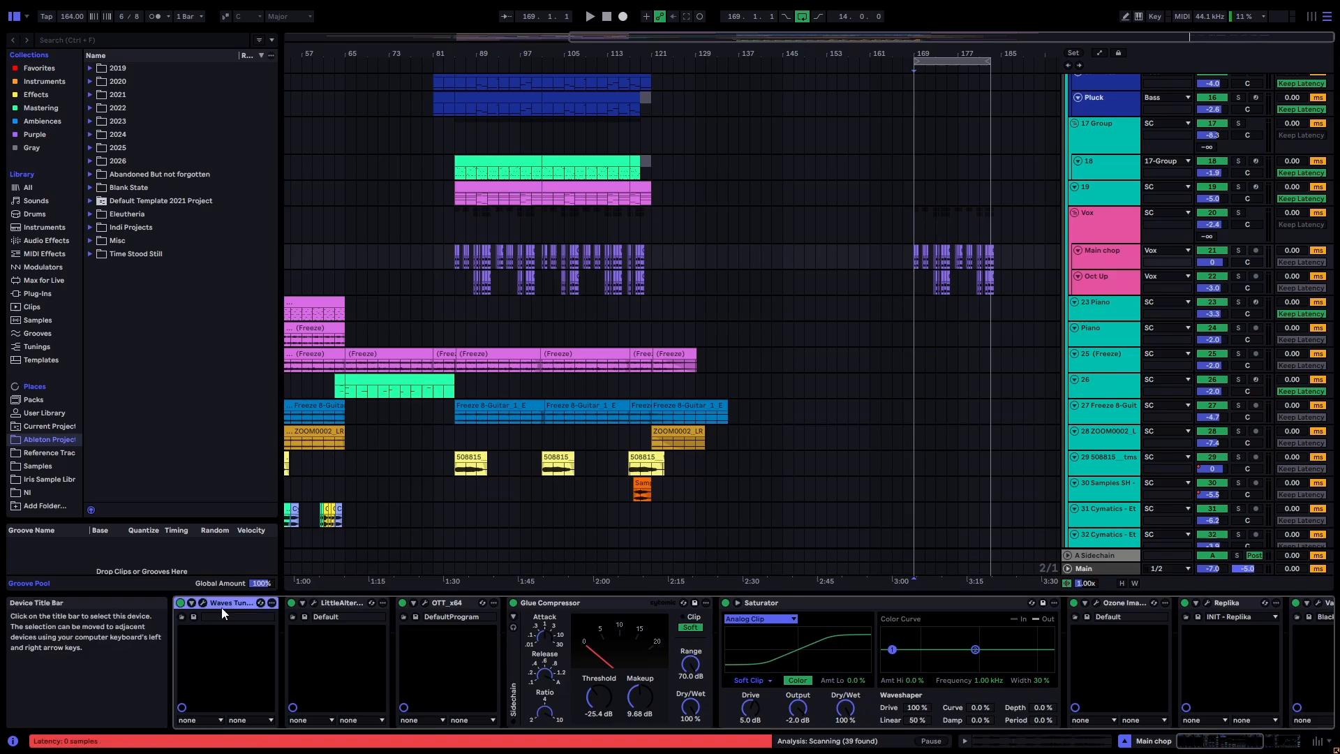
{"action": "left_click", "coordinate": [314, 603]}
{"action": "left_click_drag", "start_coordinate": [440, 362], "coordinate": [450, 299]}
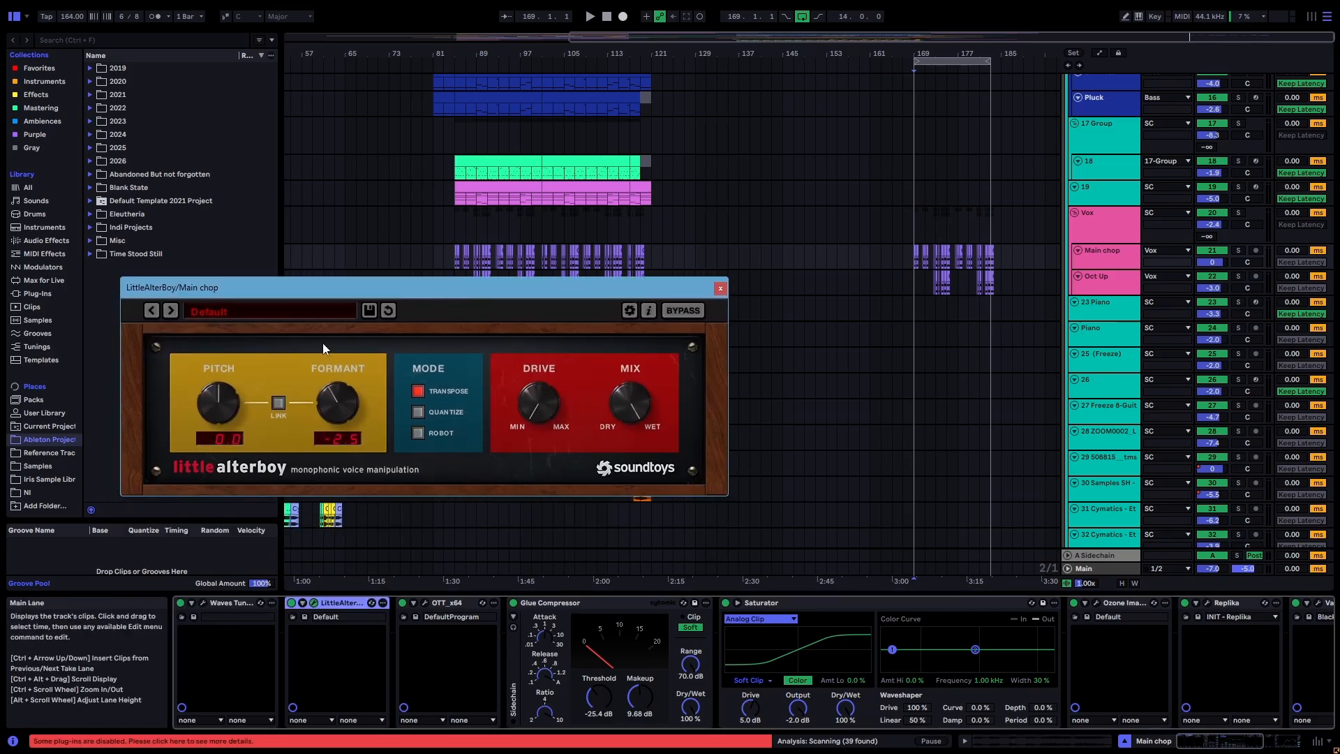
{"action": "left_click", "coordinate": [720, 290]}
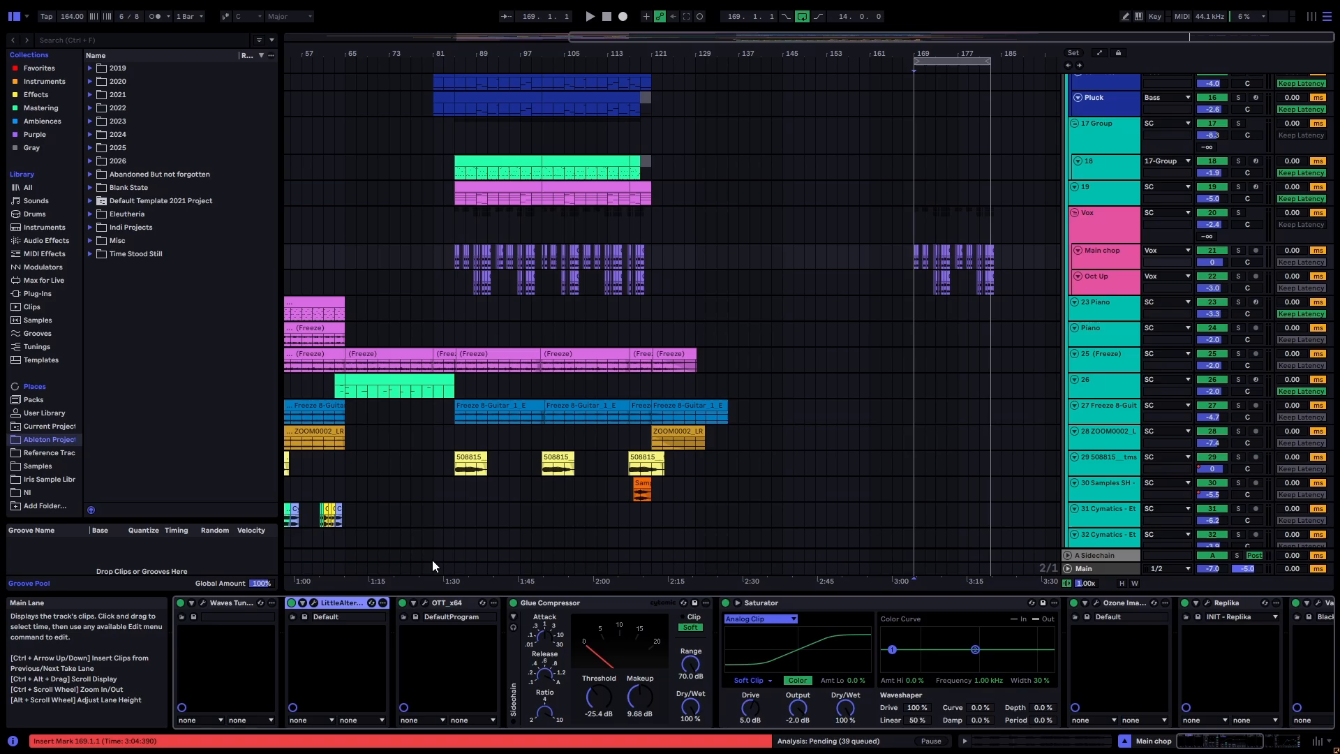
{"action": "left_click", "coordinate": [426, 603]}
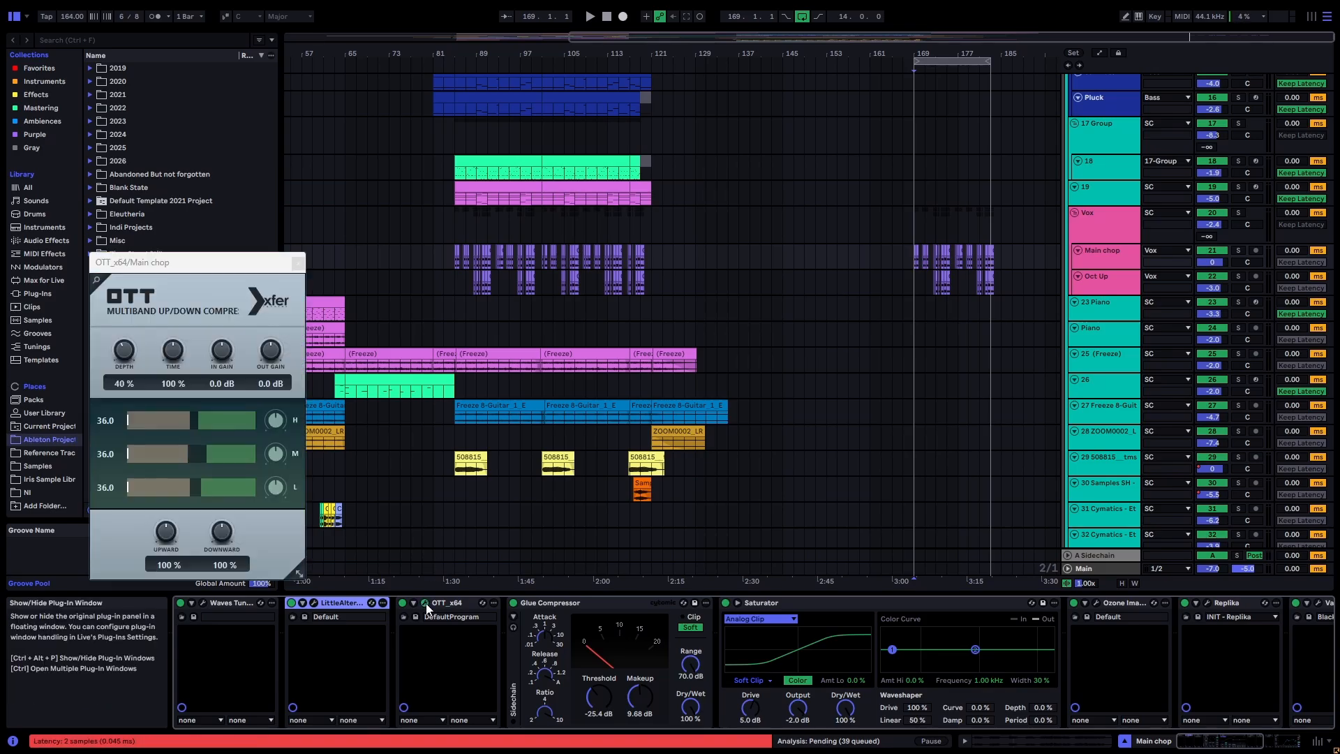
{"action": "left_click", "coordinate": [426, 604]}
Step: Go over the Main chop track's Glue Compressor, Saturator, Ozone Imager and Replika devices
{"action": "left_click_drag", "start_coordinate": [916, 229], "coordinate": [1000, 235]}
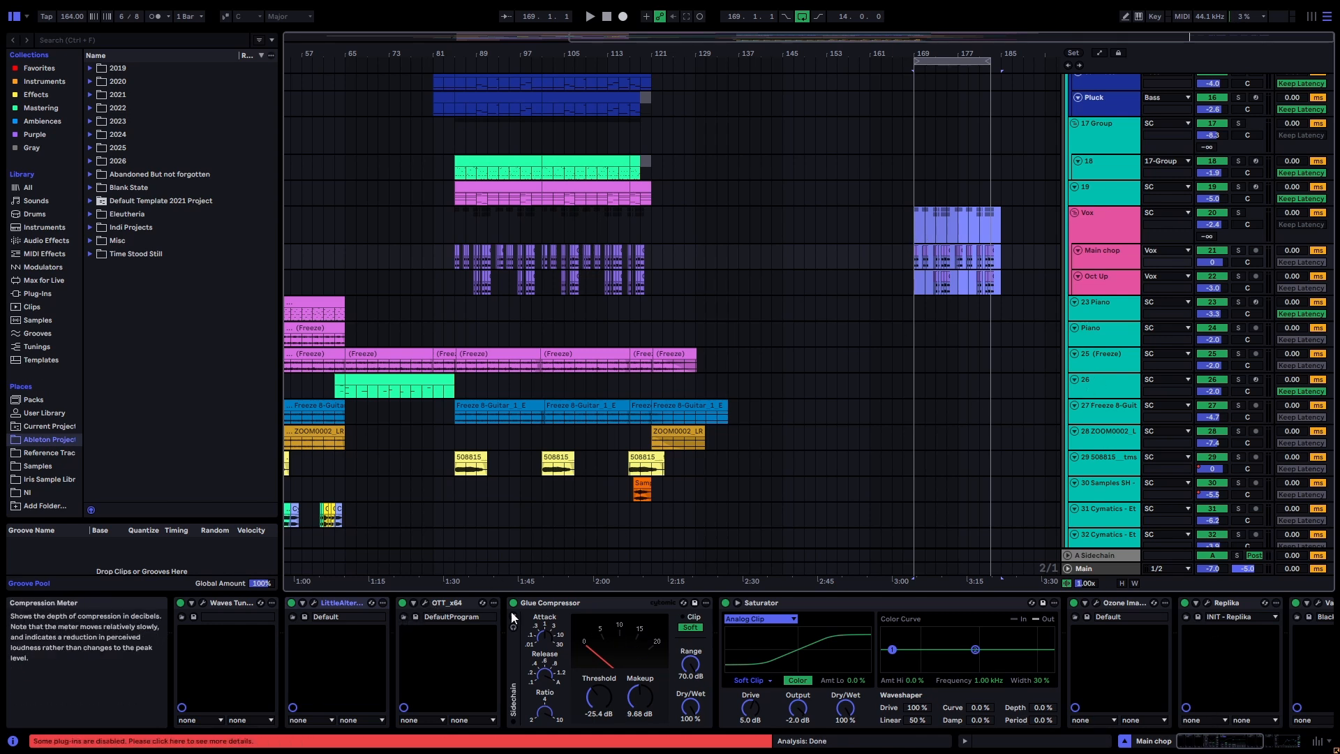
{"action": "left_click", "coordinate": [452, 606]}
{"action": "left_click", "coordinate": [547, 603]}
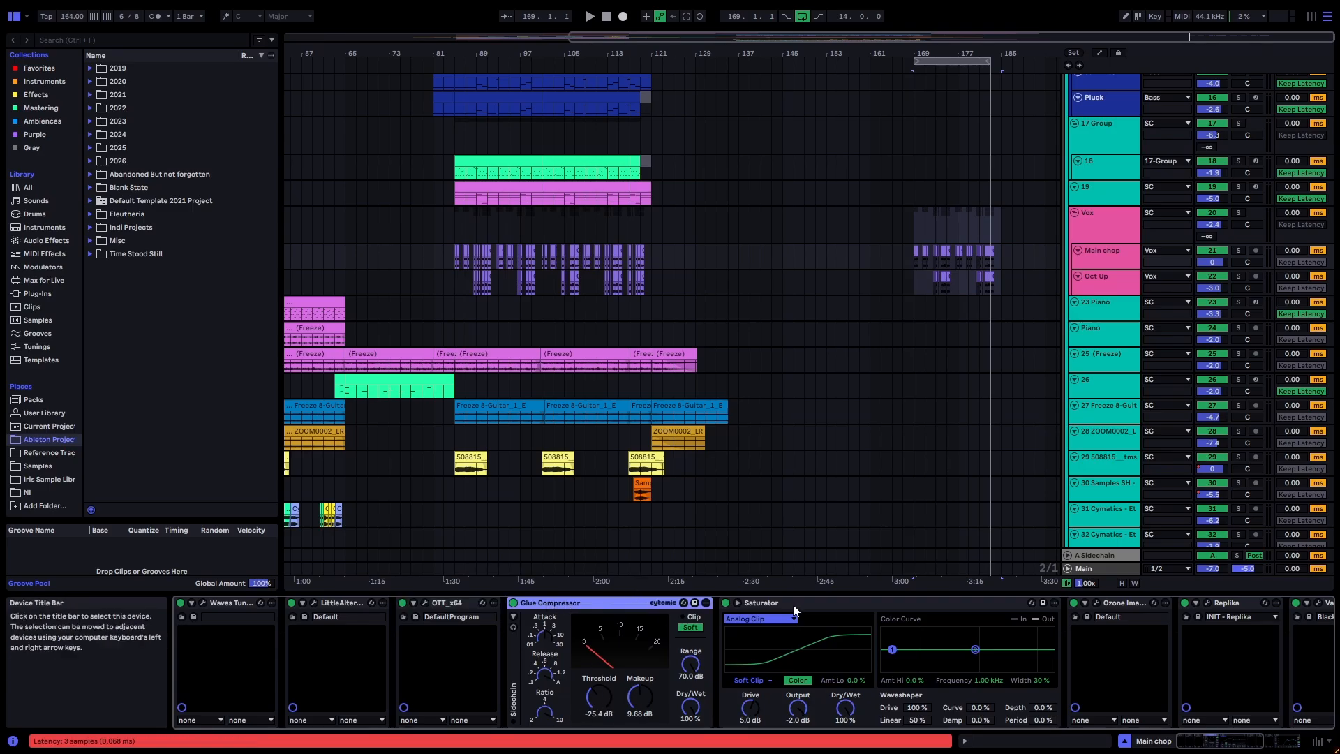
{"action": "left_click", "coordinate": [812, 603]}
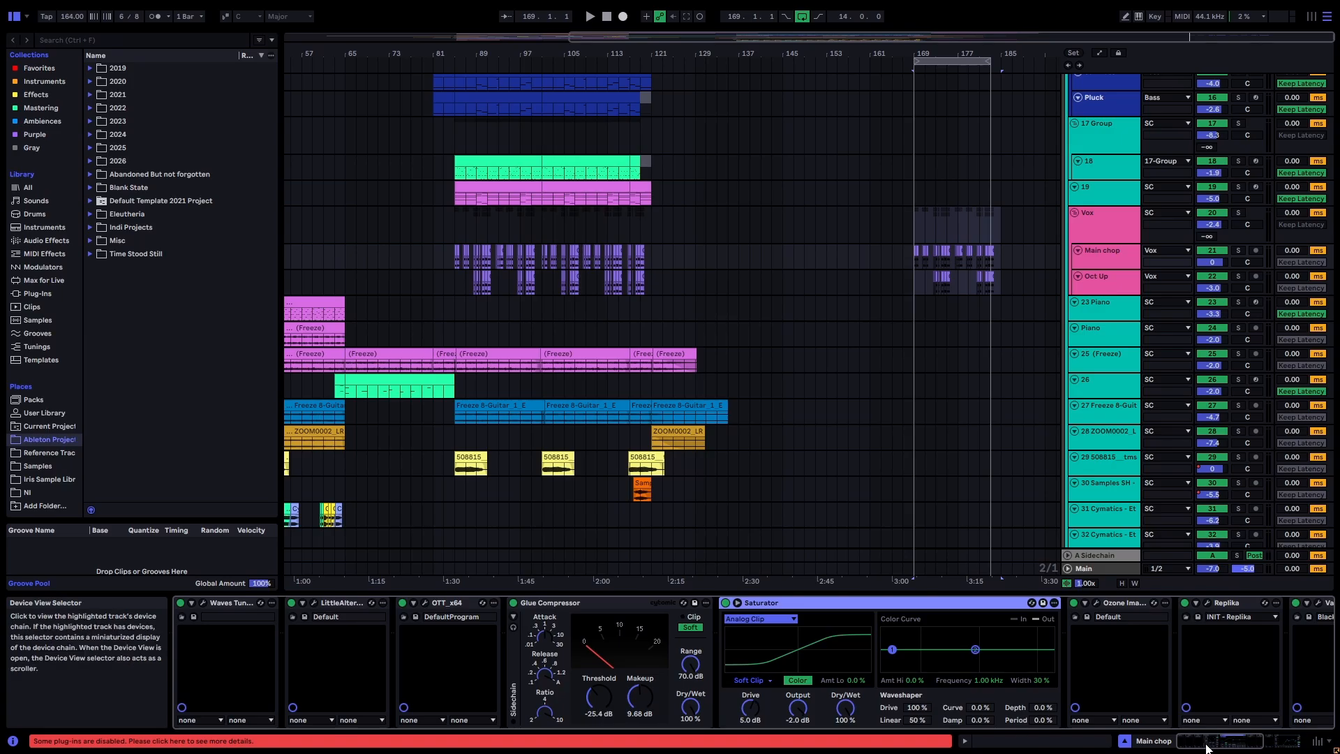
{"action": "scroll", "coordinate": [425, 613], "scroll_direction": "right", "scroll_amount": 5}
{"action": "left_click", "coordinate": [618, 603]}
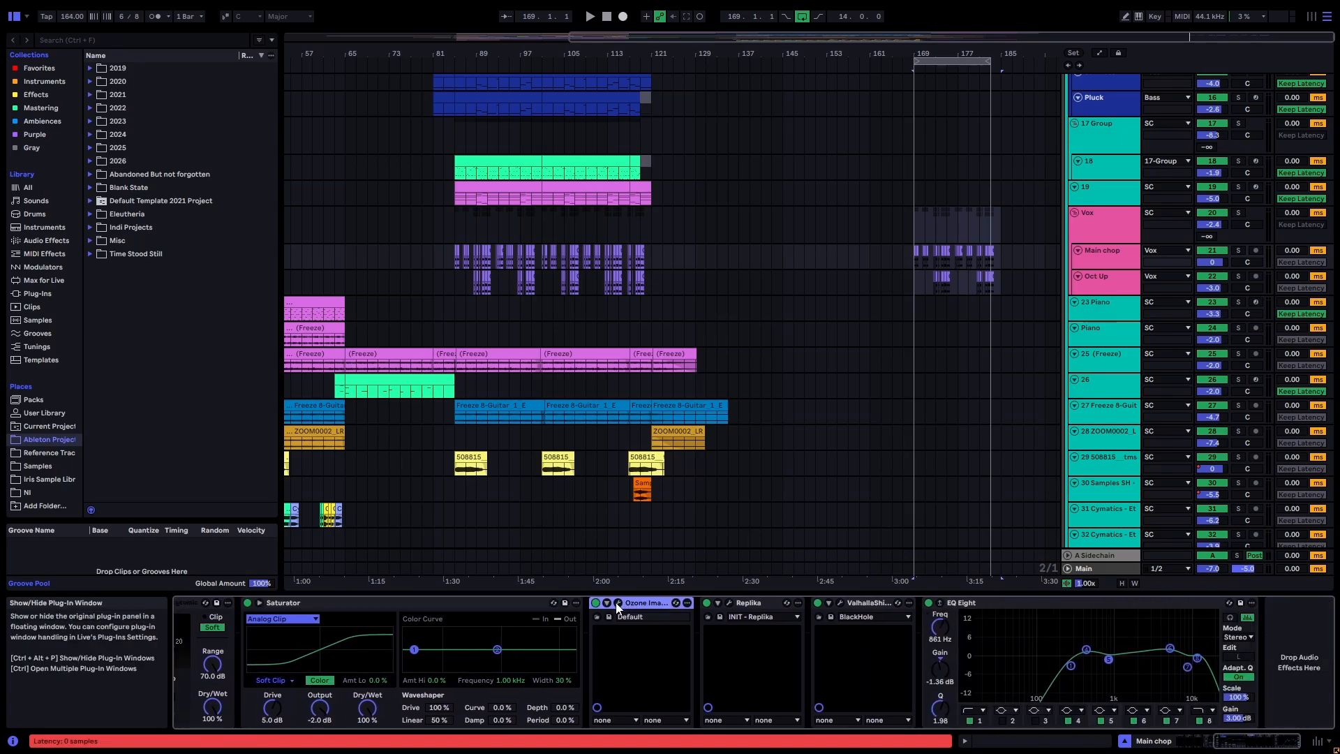
{"action": "left_click", "coordinate": [617, 604]}
{"action": "left_click", "coordinate": [749, 603]}
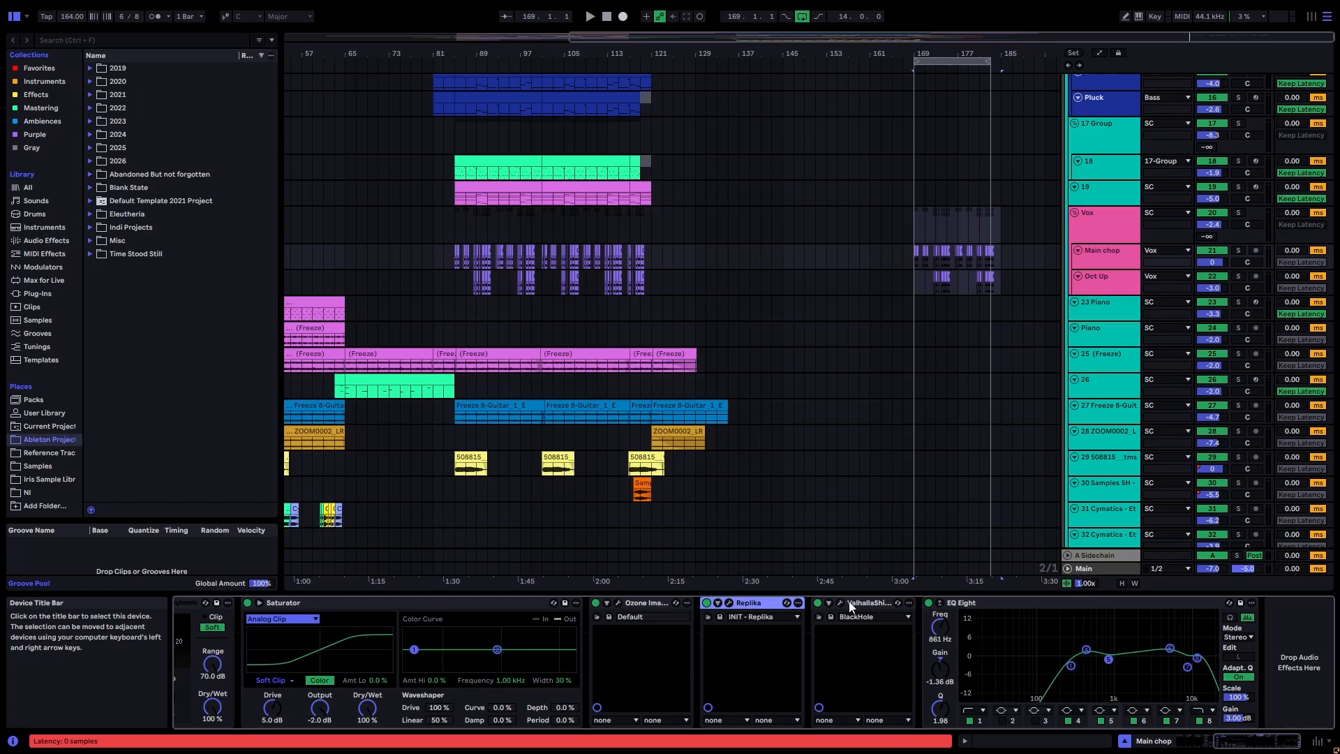
Step: Examine the Replika delay settings on the Main chop track, and go over its final EQ Eight
{"action": "left_click", "coordinate": [729, 605]}
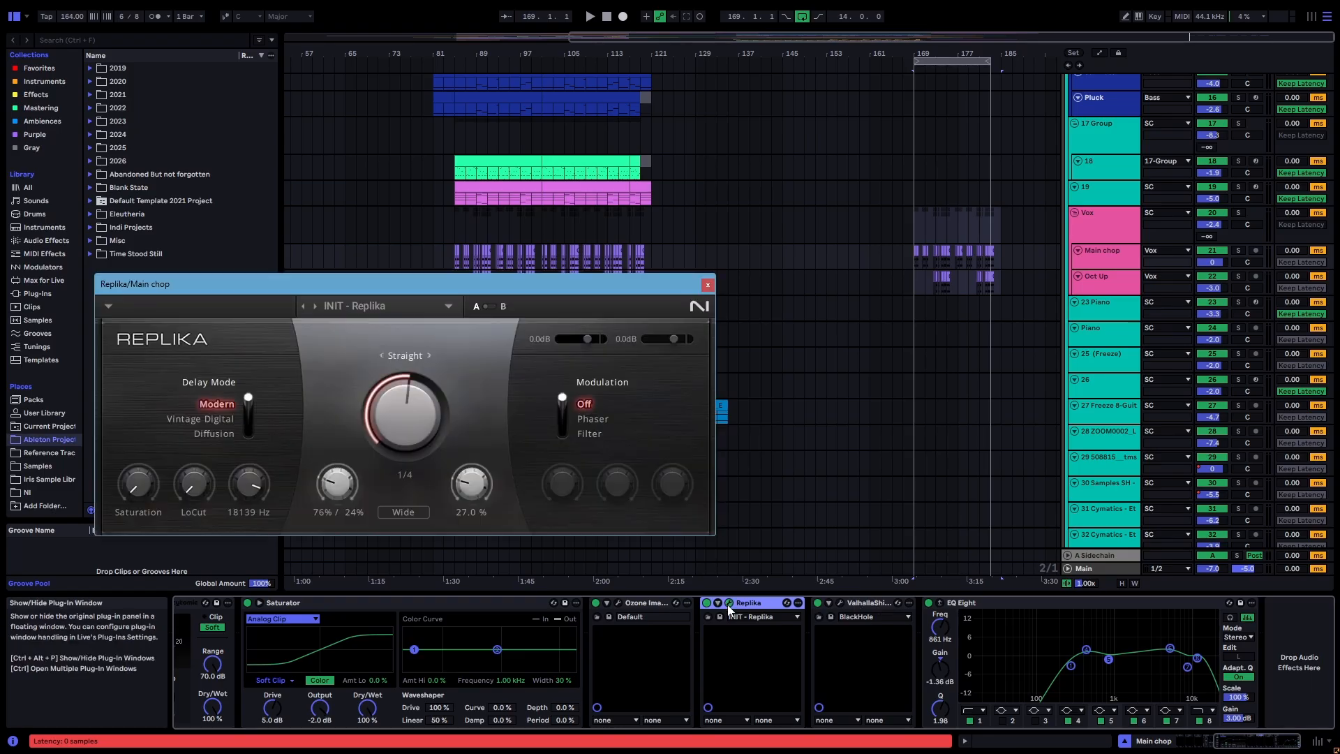
{"action": "left_click", "coordinate": [732, 604]}
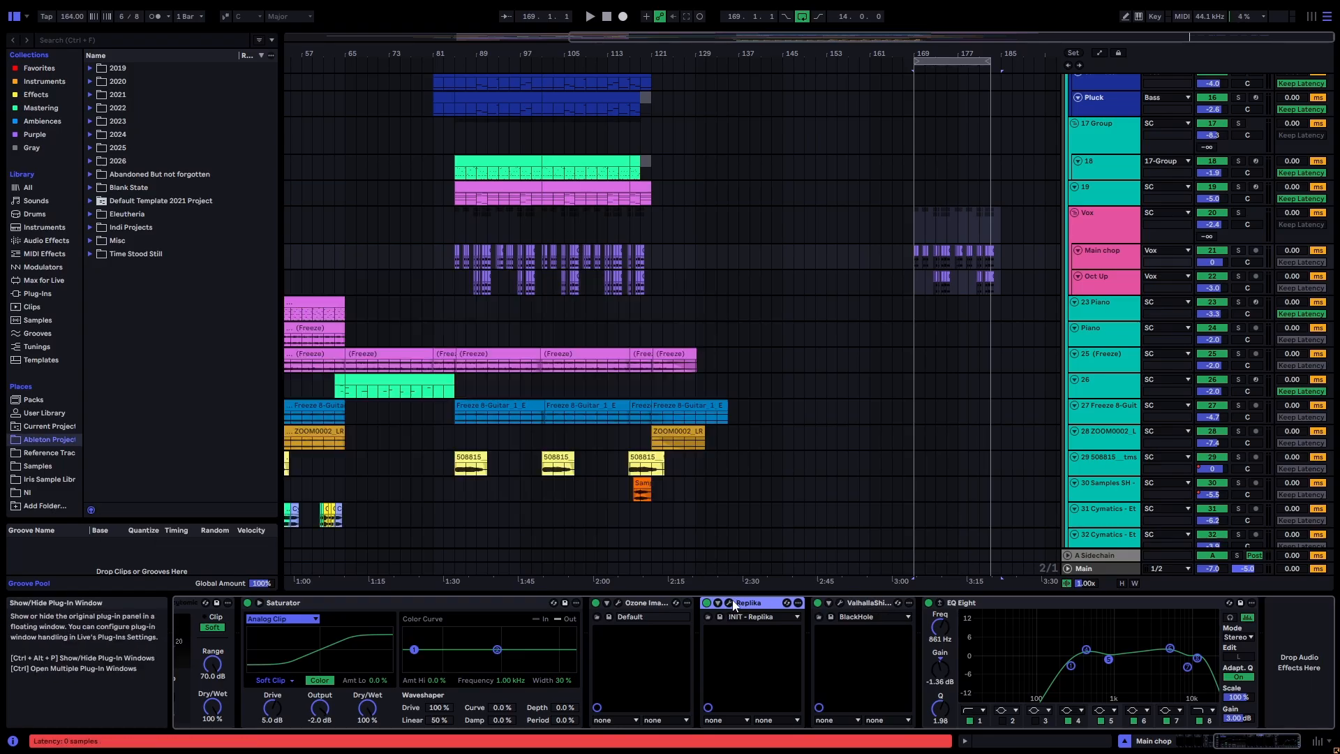
{"action": "left_click", "coordinate": [1003, 602]}
Step: Delete the copied Vox clips at bar 169 and deactivate the Vox group, including its Main chop and Oct Up tracks and their original clips
{"action": "left_click", "coordinate": [925, 222]}
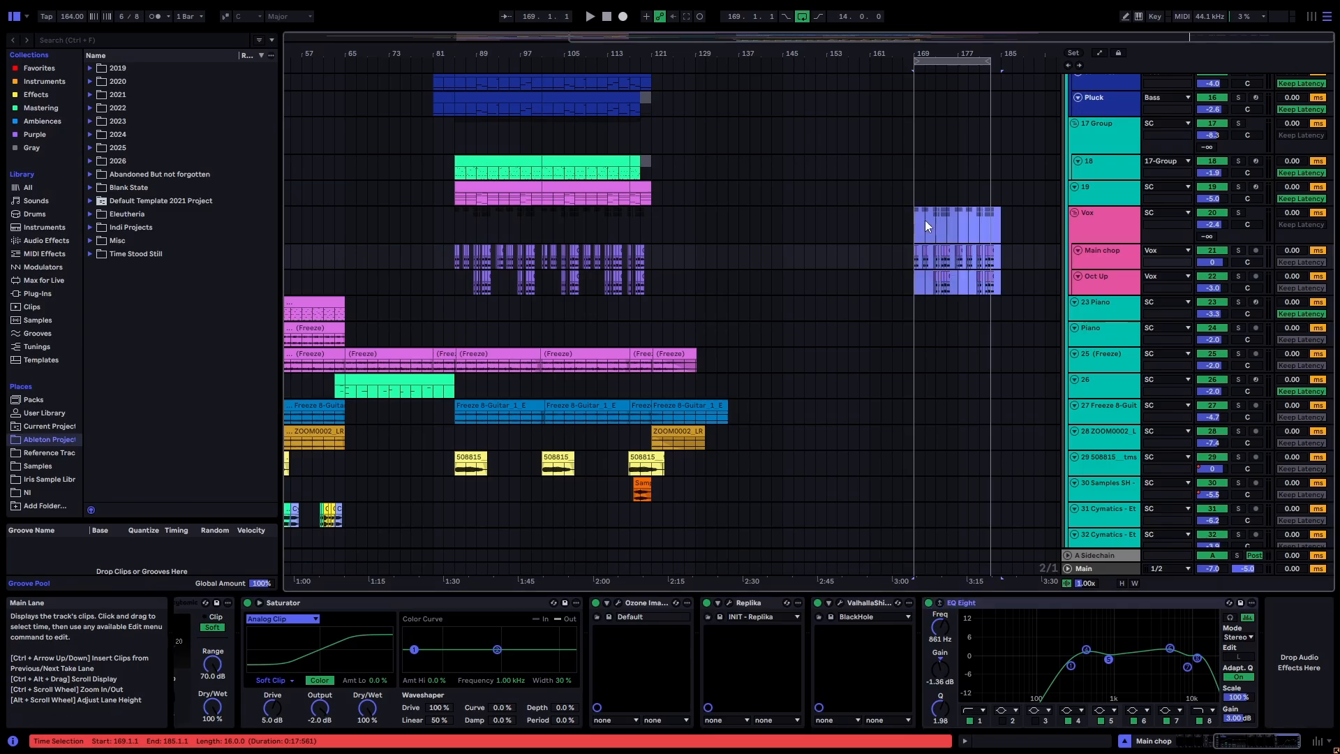
{"action": "left_click_drag", "start_coordinate": [695, 282], "coordinate": [327, 227]}
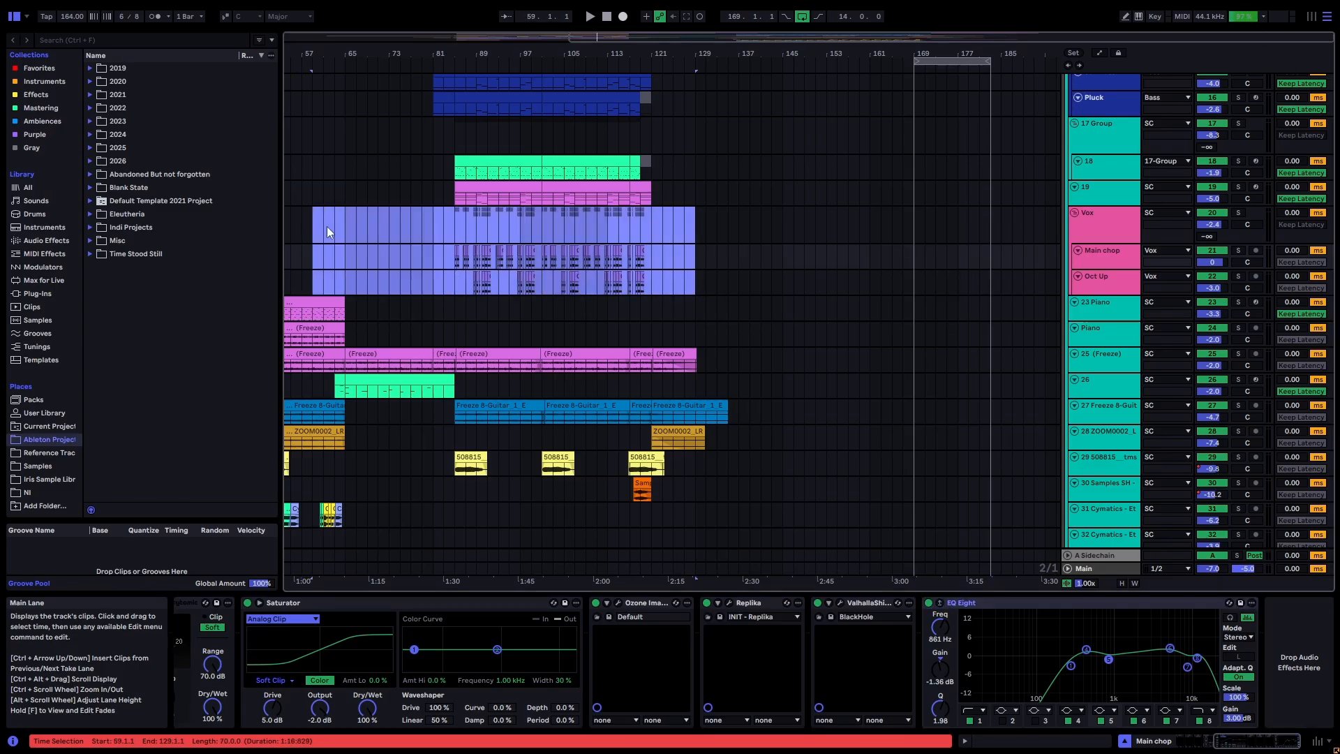
{"action": "right_click", "coordinate": [1107, 225]}
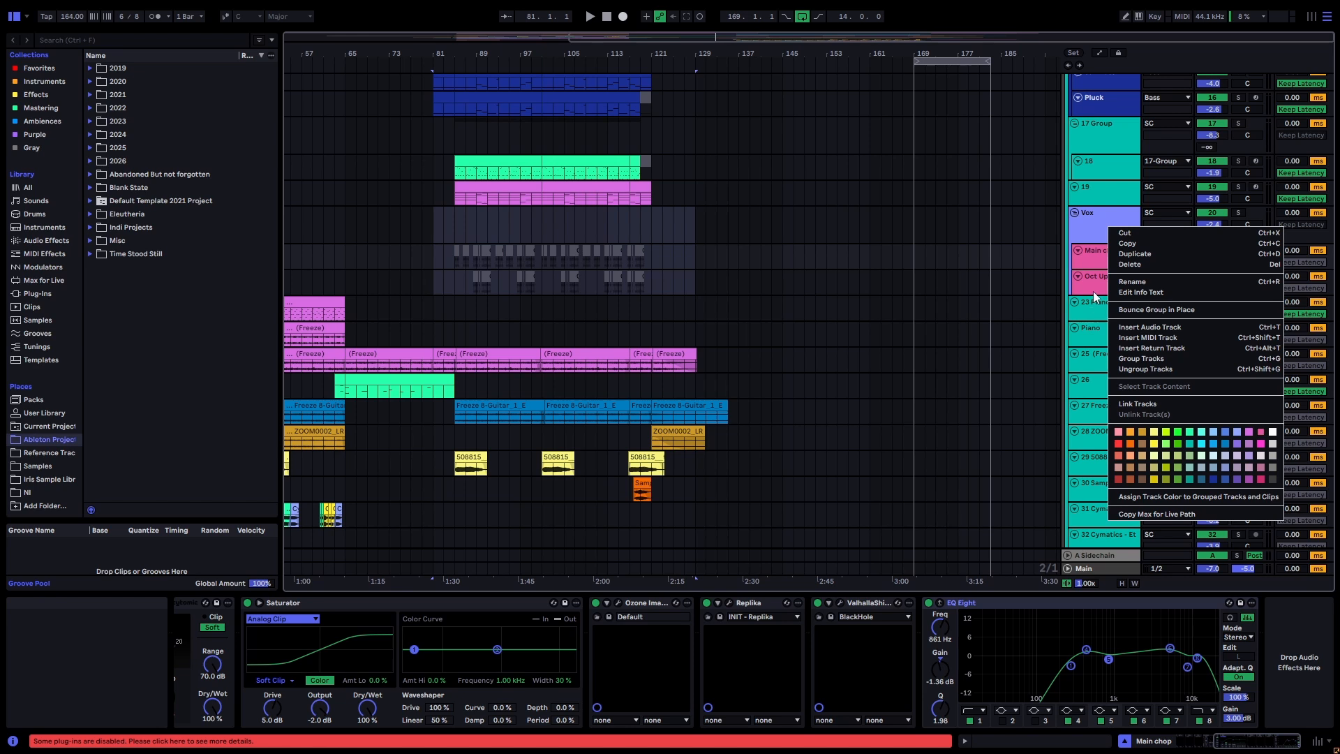
{"action": "left_click", "coordinate": [1093, 265]}
{"action": "right_click", "coordinate": [1106, 253]}
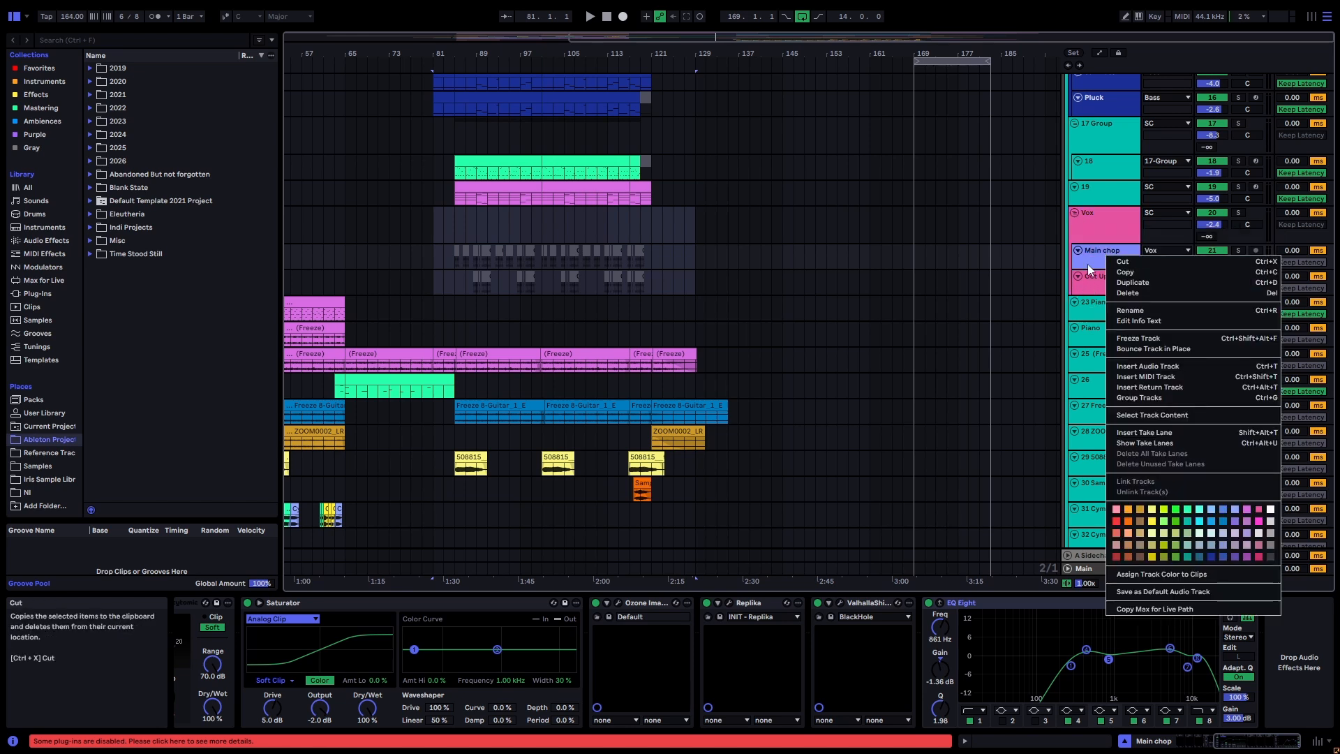
{"action": "left_click", "coordinate": [1093, 270]}
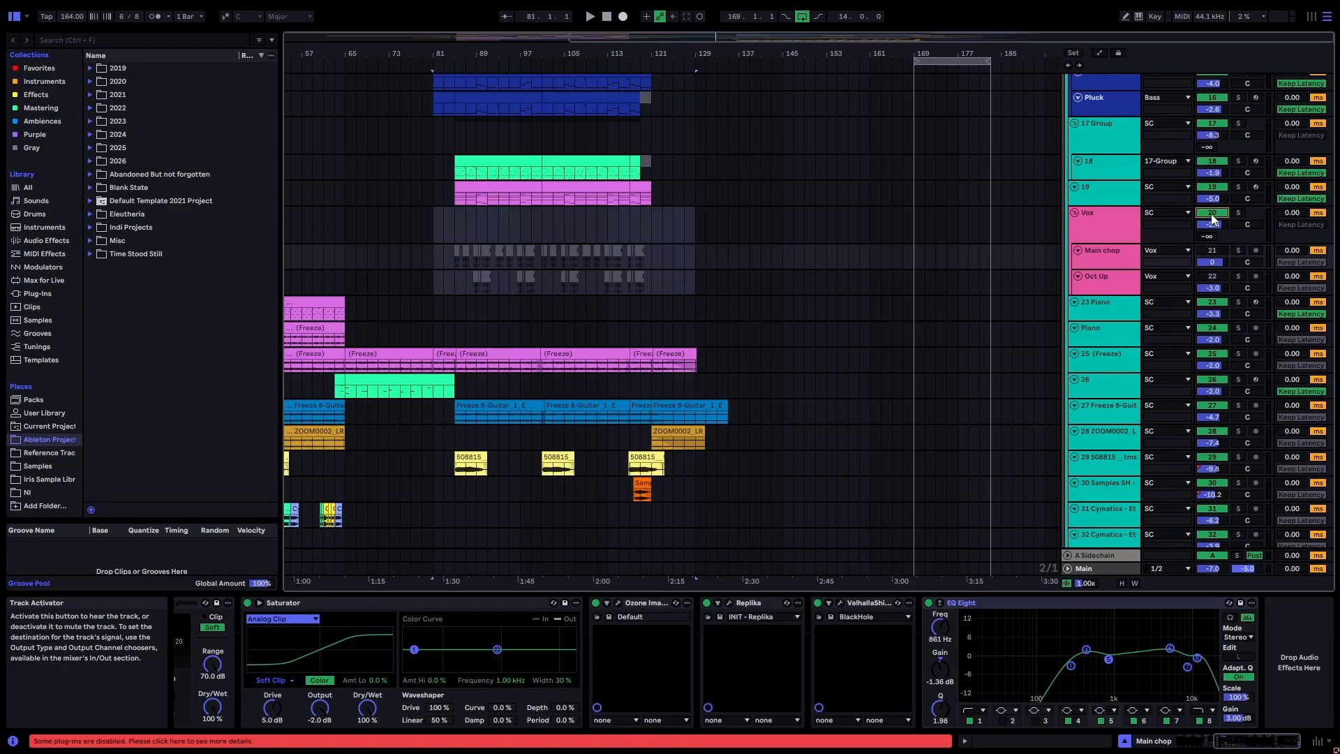
{"action": "left_click", "coordinate": [1212, 212]}
Step: Look over the piano, frozen, guitar, foley and FX tracks below the Vox group, down to the 55 Group drums
{"action": "left_click", "coordinate": [830, 224]}
{"action": "scroll", "coordinate": [523, 296], "scroll_direction": "down", "scroll_amount": 2}
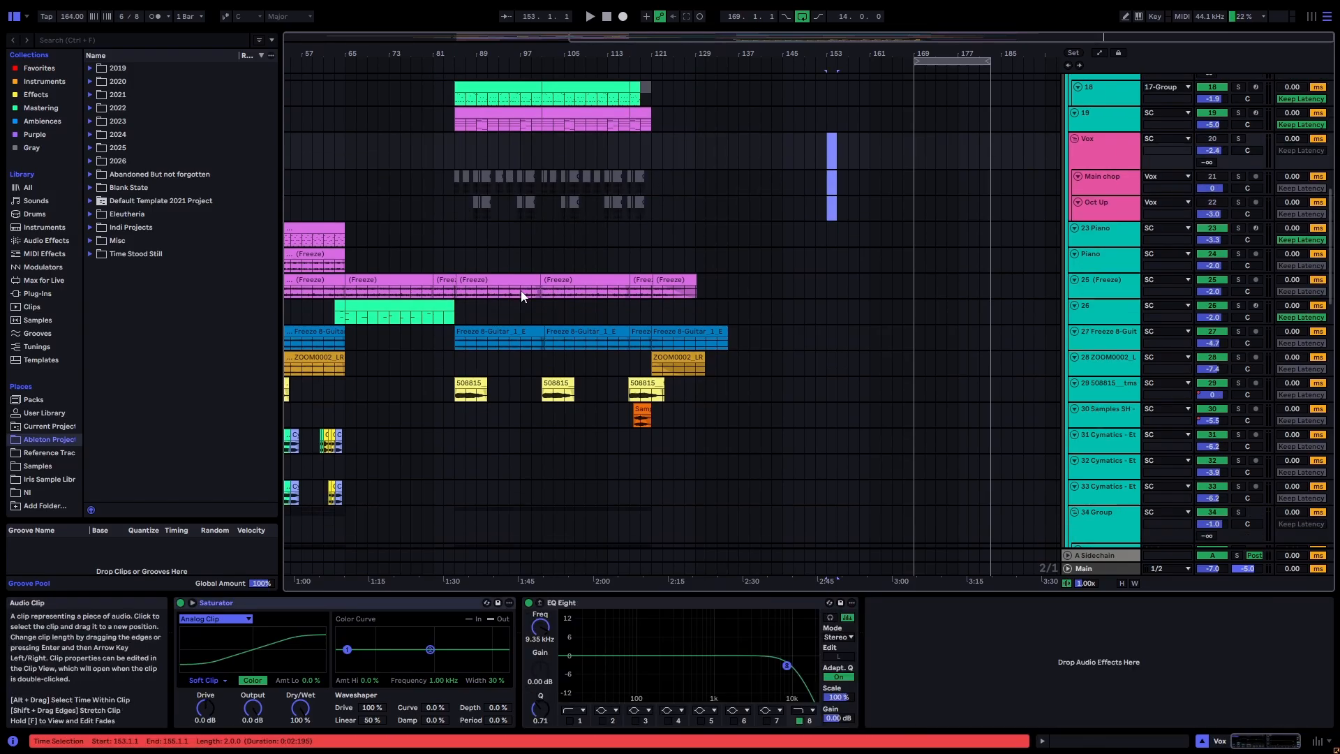
{"action": "left_click", "coordinate": [1096, 242]}
{"action": "left_click", "coordinate": [1098, 166]}
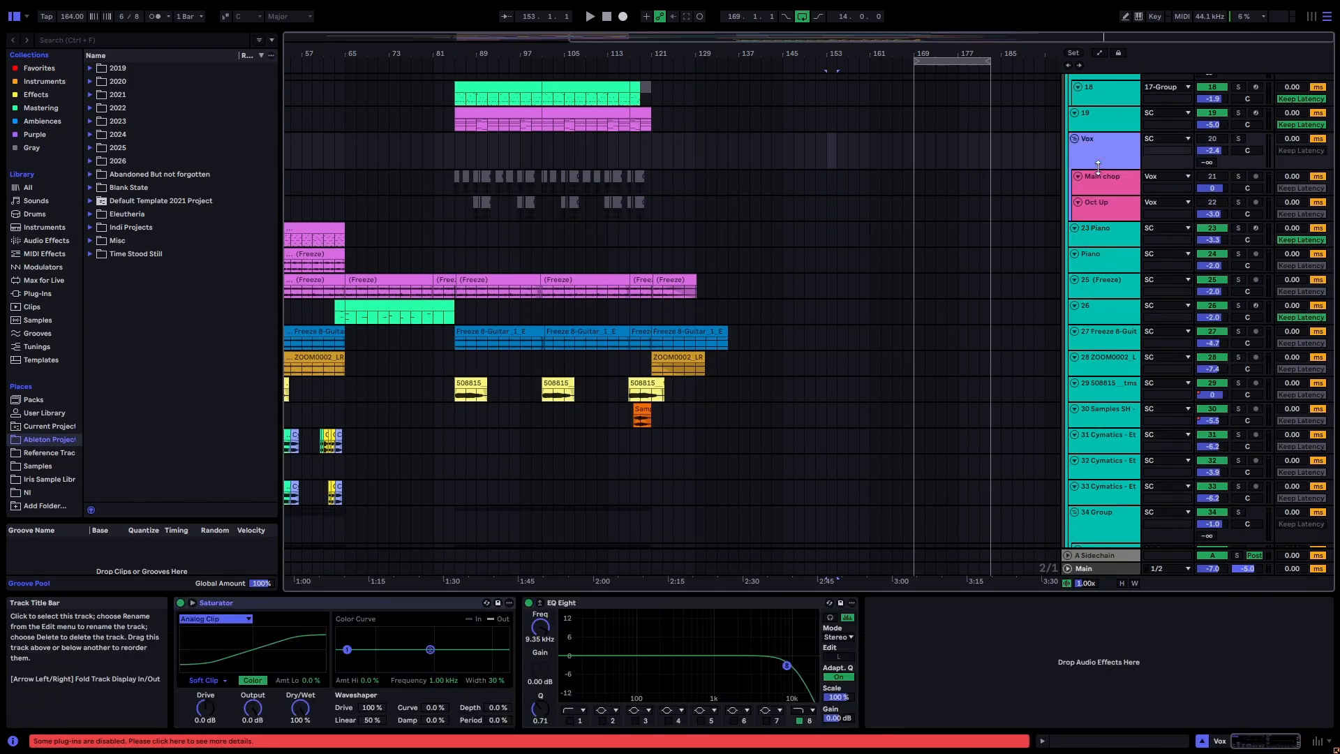
{"action": "left_click", "coordinate": [1092, 257]}
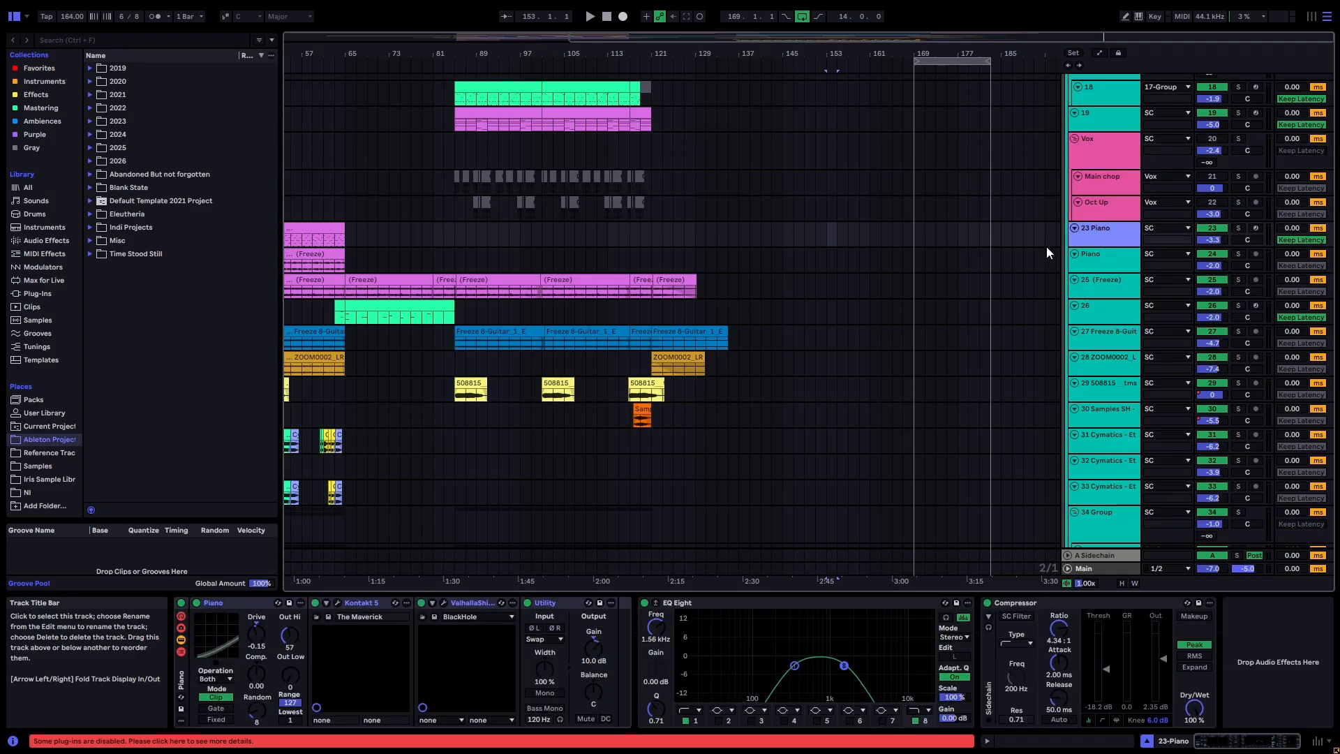
{"action": "left_click", "coordinate": [1100, 280]}
{"action": "scroll", "coordinate": [629, 359], "scroll_direction": "left", "scroll_amount": 5}
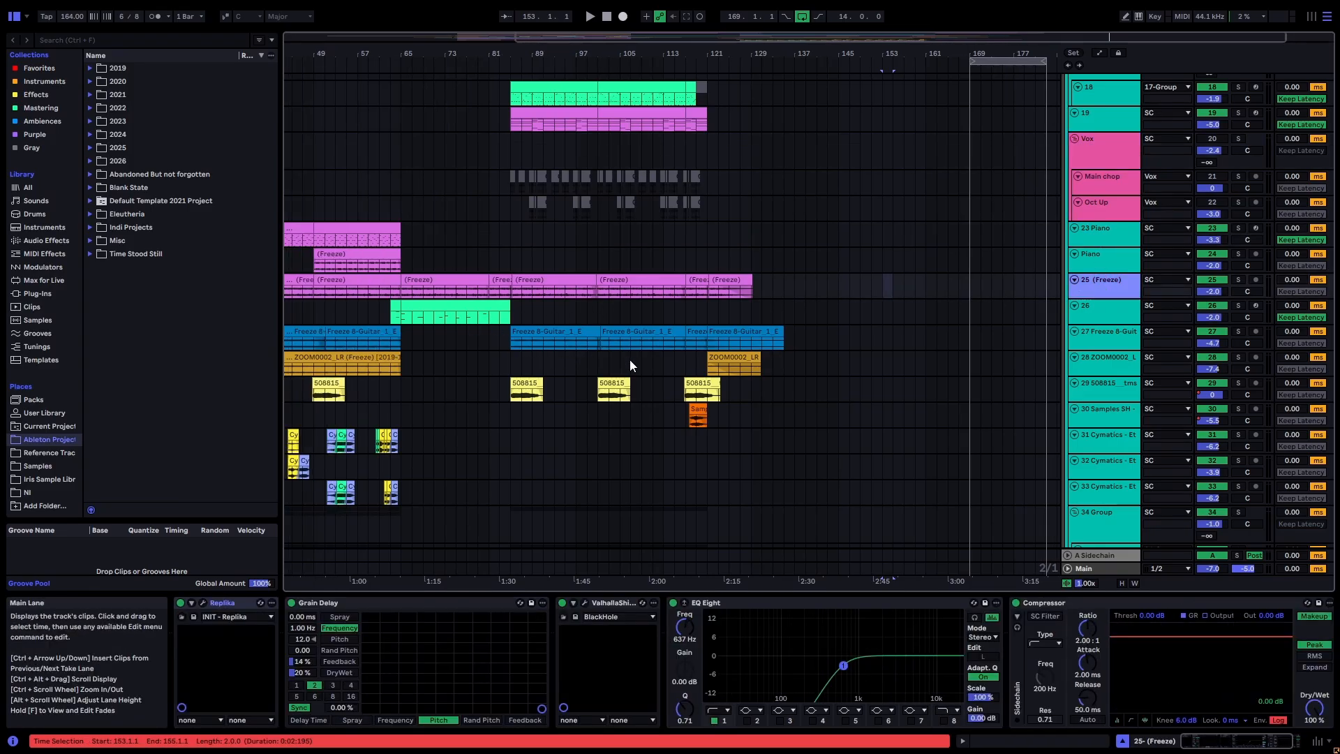
{"action": "scroll", "coordinate": [706, 418], "scroll_direction": "down", "scroll_amount": 8}
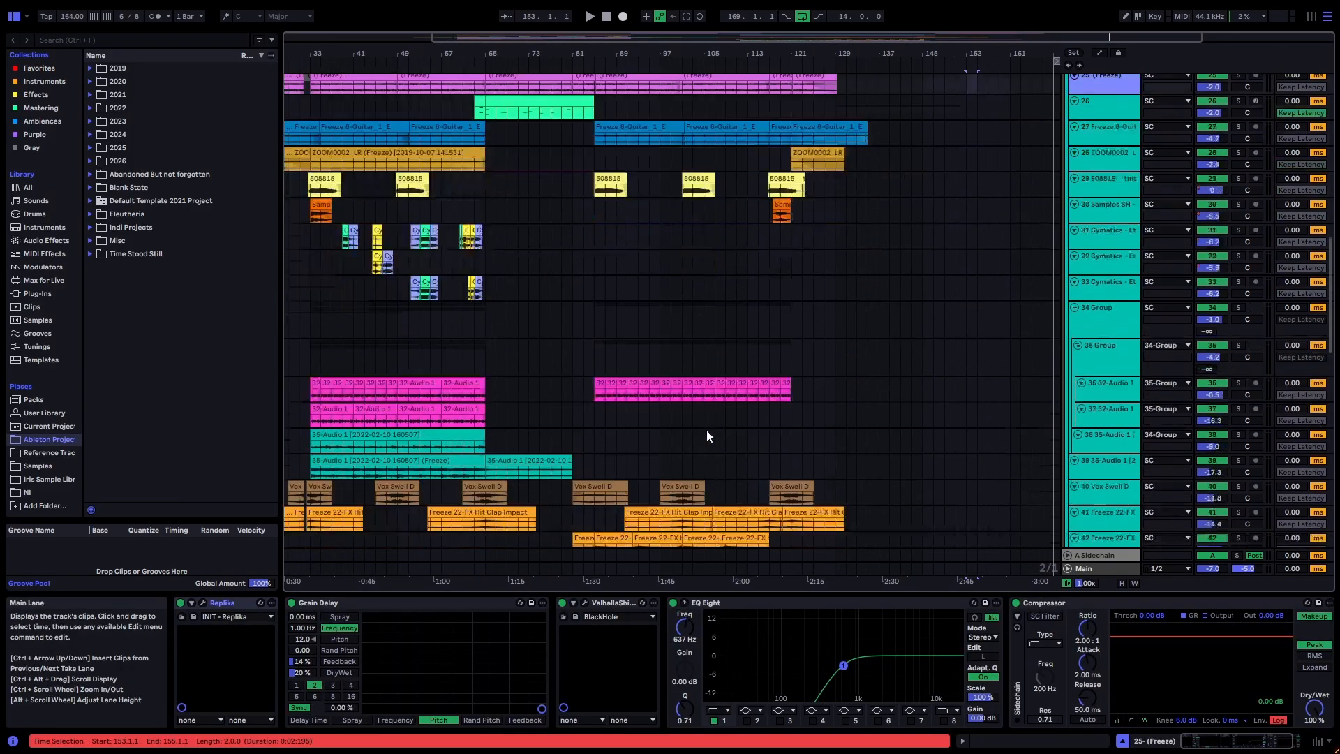
{"action": "scroll", "coordinate": [520, 245], "scroll_direction": "up", "scroll_amount": 7}
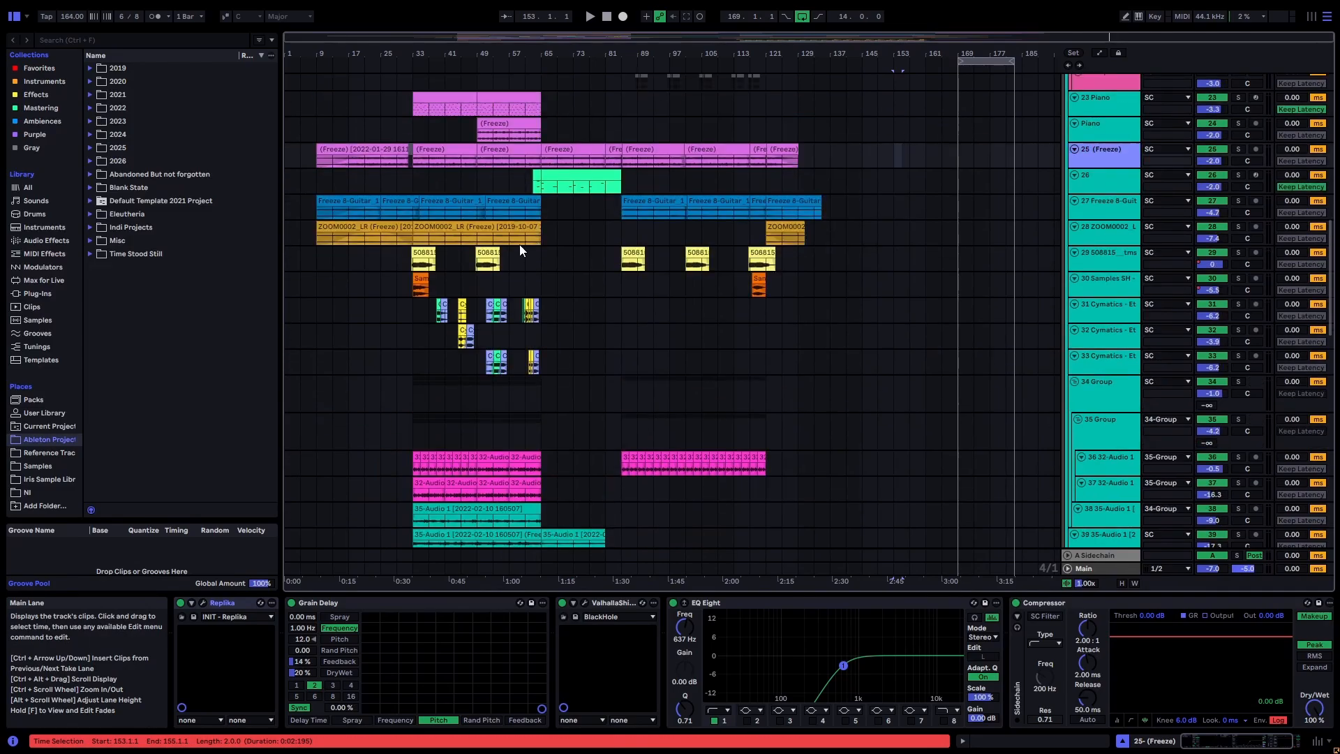
{"action": "scroll", "coordinate": [523, 453], "scroll_direction": "down", "scroll_amount": 12}
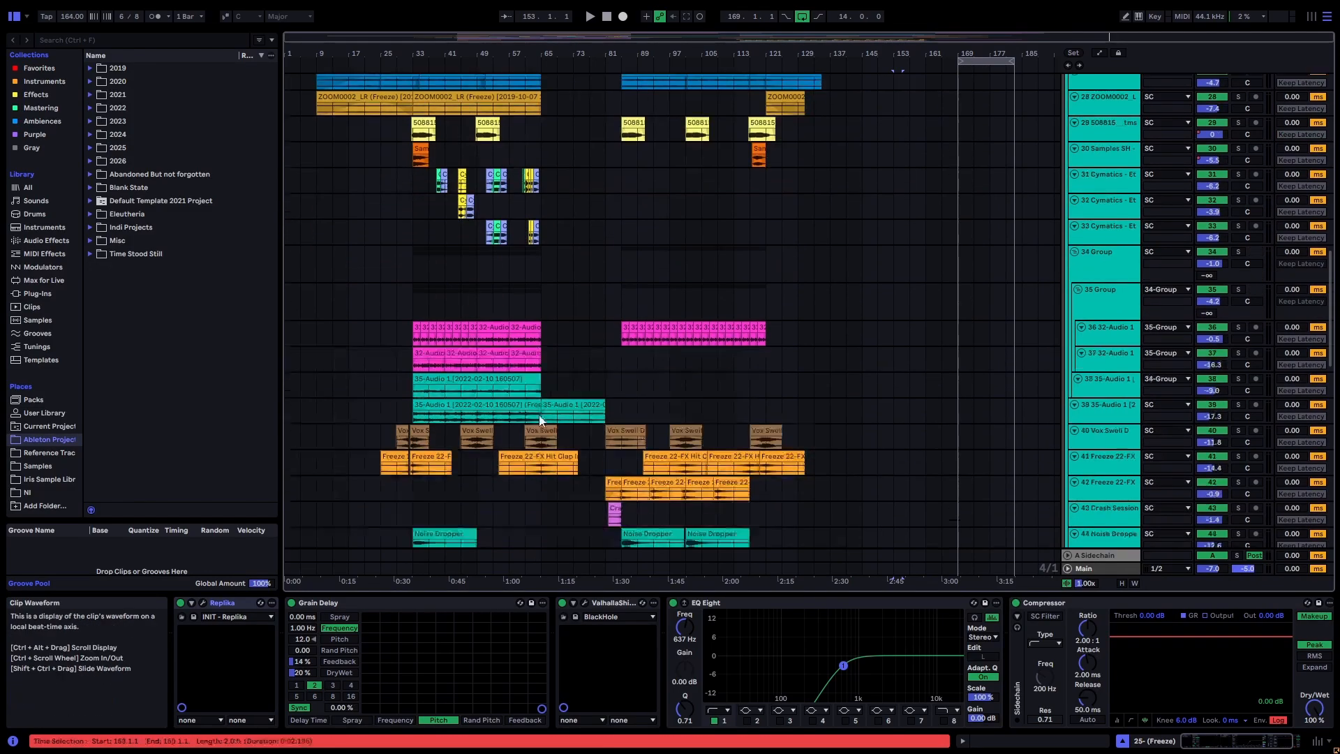
{"action": "scroll", "coordinate": [657, 291], "scroll_direction": "down", "scroll_amount": 12}
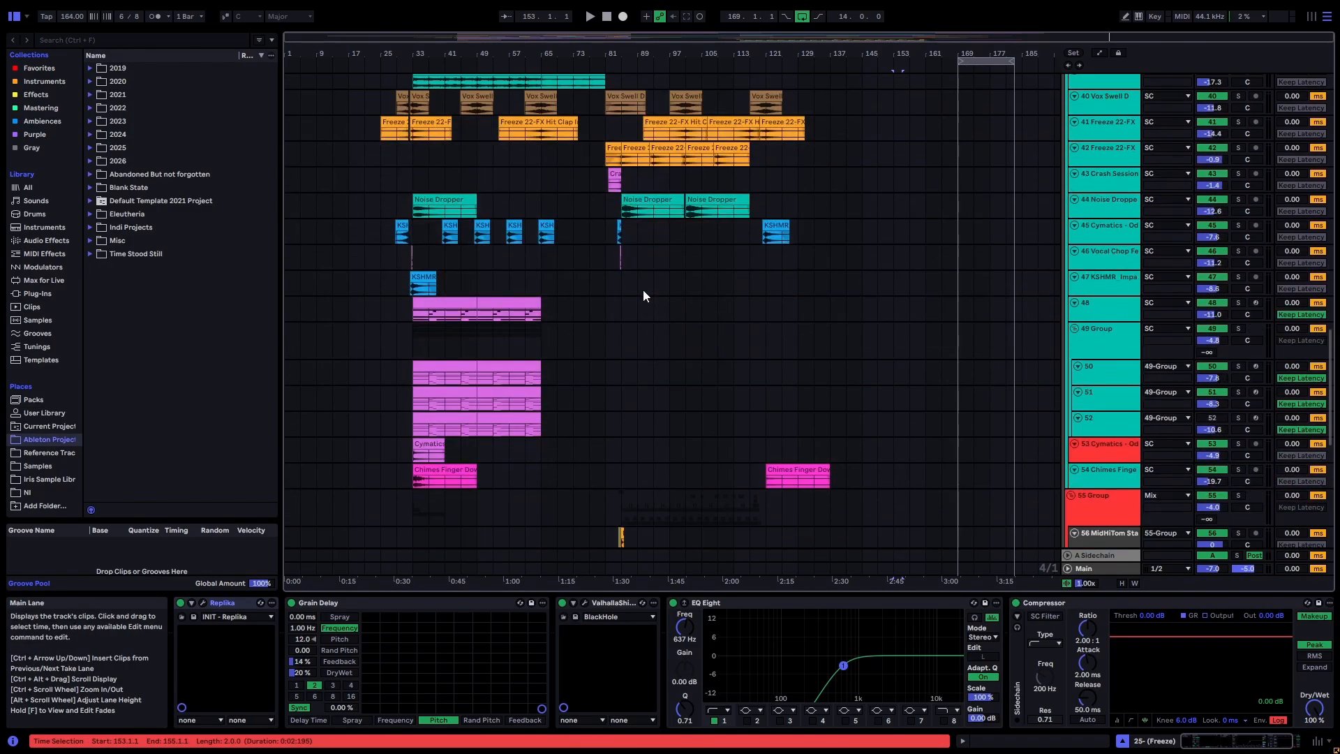
Step: Copy the drop's drum clips in the 55 Group to bar 169, inside the loop region
{"action": "left_click_drag", "start_coordinate": [633, 223], "coordinate": [766, 234]}
{"action": "left_click", "coordinate": [961, 241]}
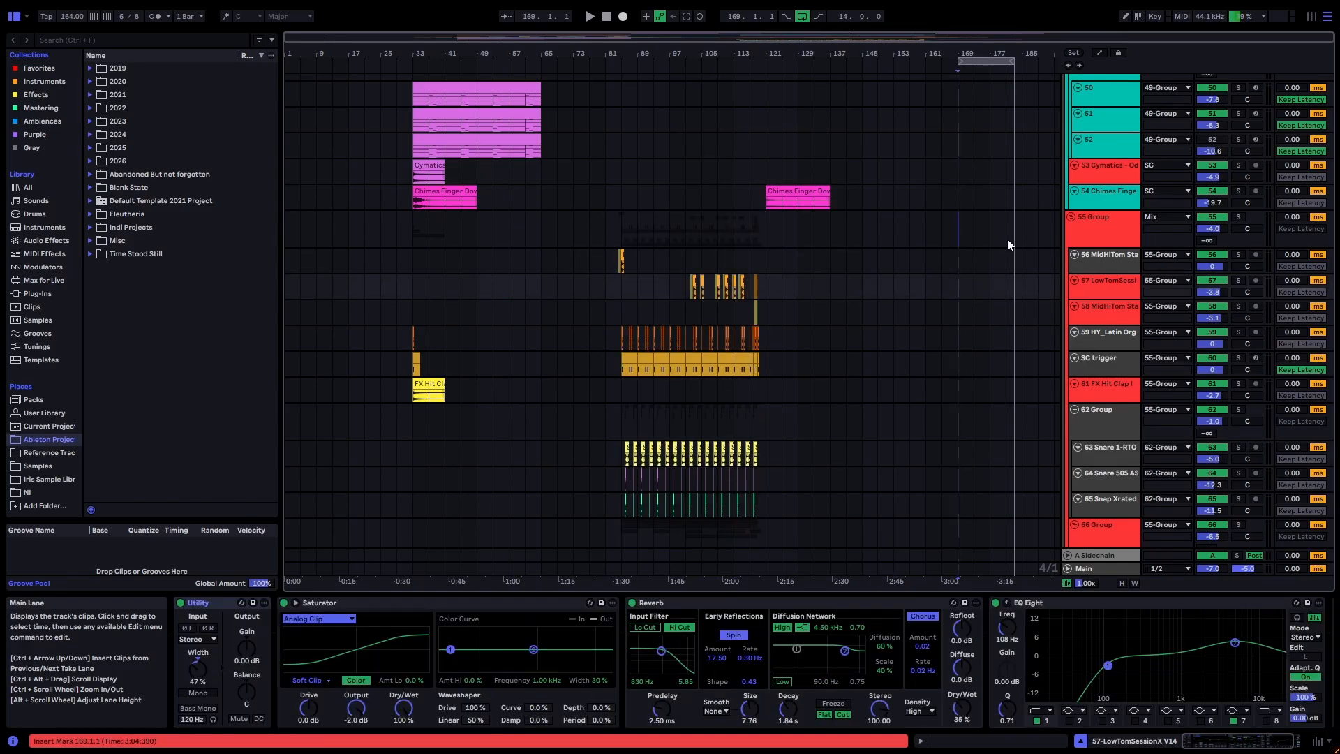
{"action": "key", "text": "ctrl+v"}
{"action": "left_click", "coordinate": [961, 232]}
{"action": "scroll", "coordinate": [961, 237], "scroll_direction": "down", "scroll_amount": 4}
{"action": "scroll", "coordinate": [965, 189], "scroll_direction": "up", "scroll_amount": 3}
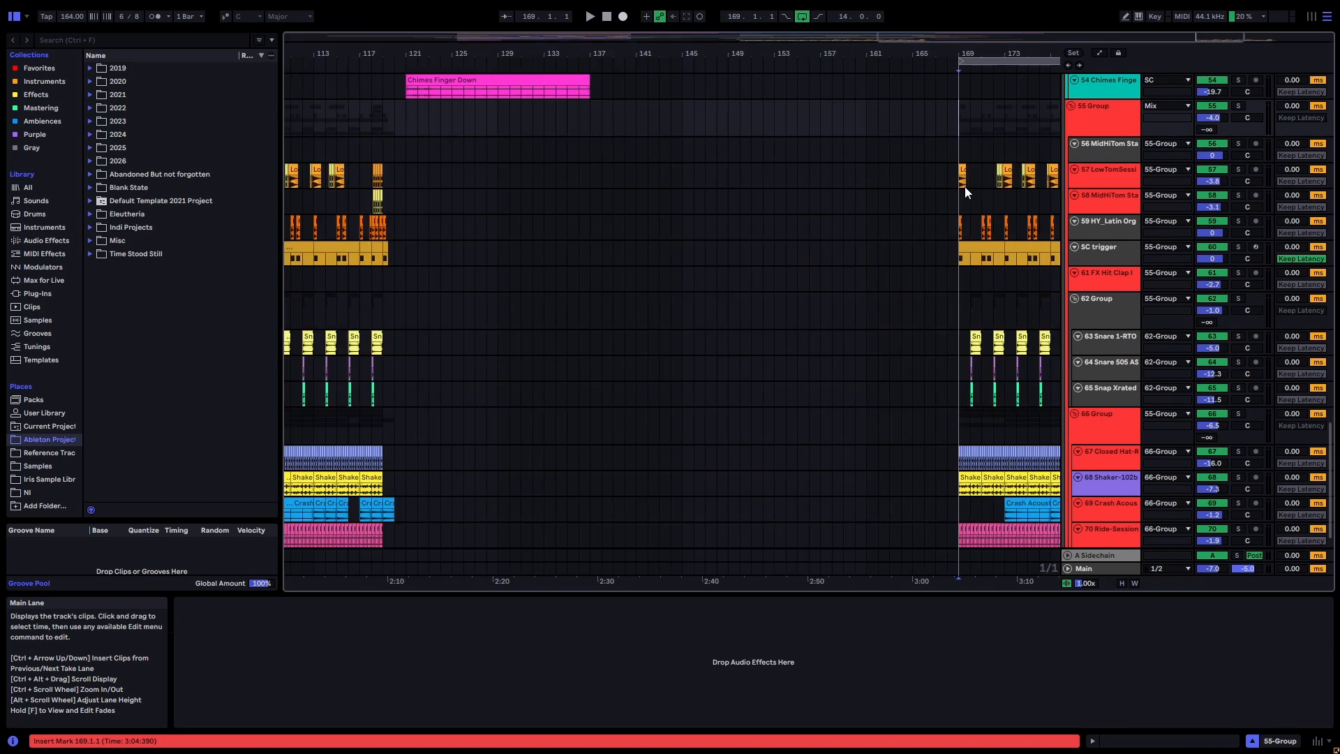
{"action": "scroll", "coordinate": [936, 211], "scroll_direction": "right", "scroll_amount": 2}
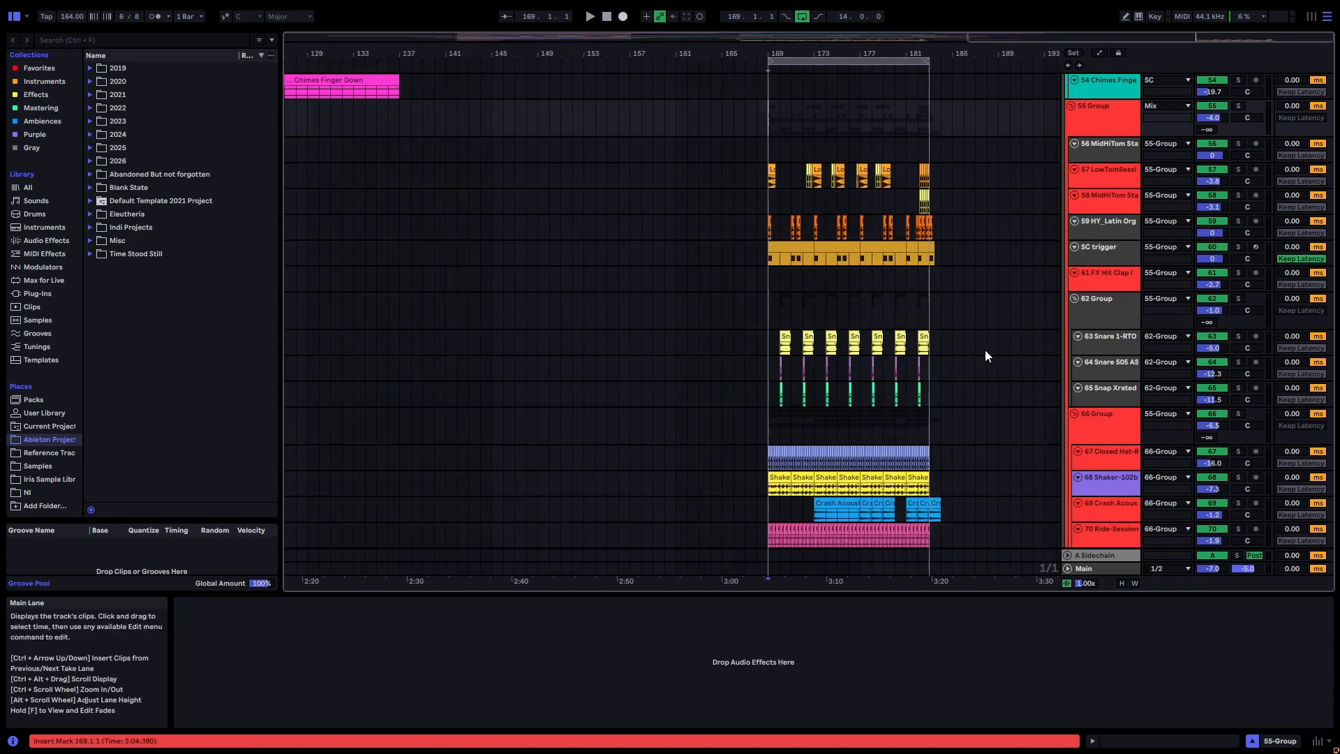
Step: Solo the 59-HY_Latin Organic_Cumbia_Kick track and play it from bar 169
{"action": "left_click", "coordinate": [770, 144]}
{"action": "left_click", "coordinate": [1102, 225]}
{"action": "key", "text": "s"}
{"action": "key", "text": "space"}
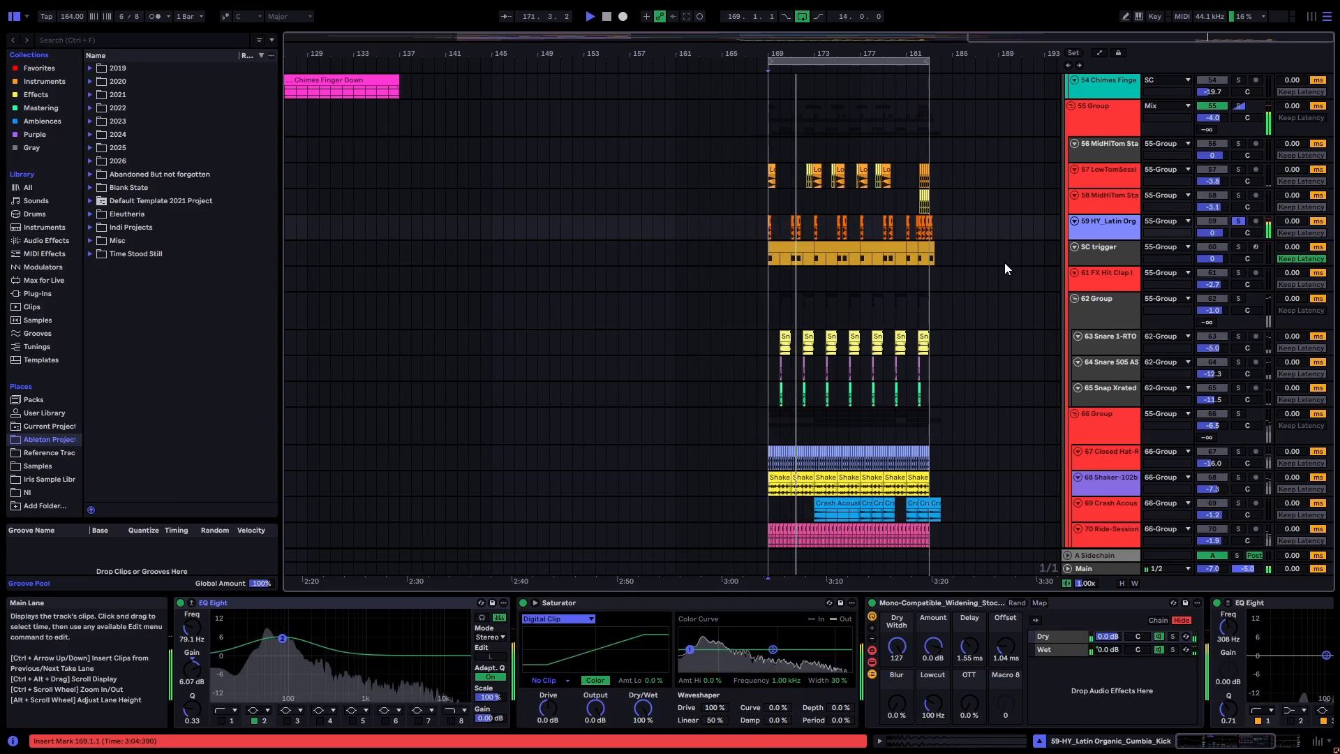
{"action": "key", "text": "space"}
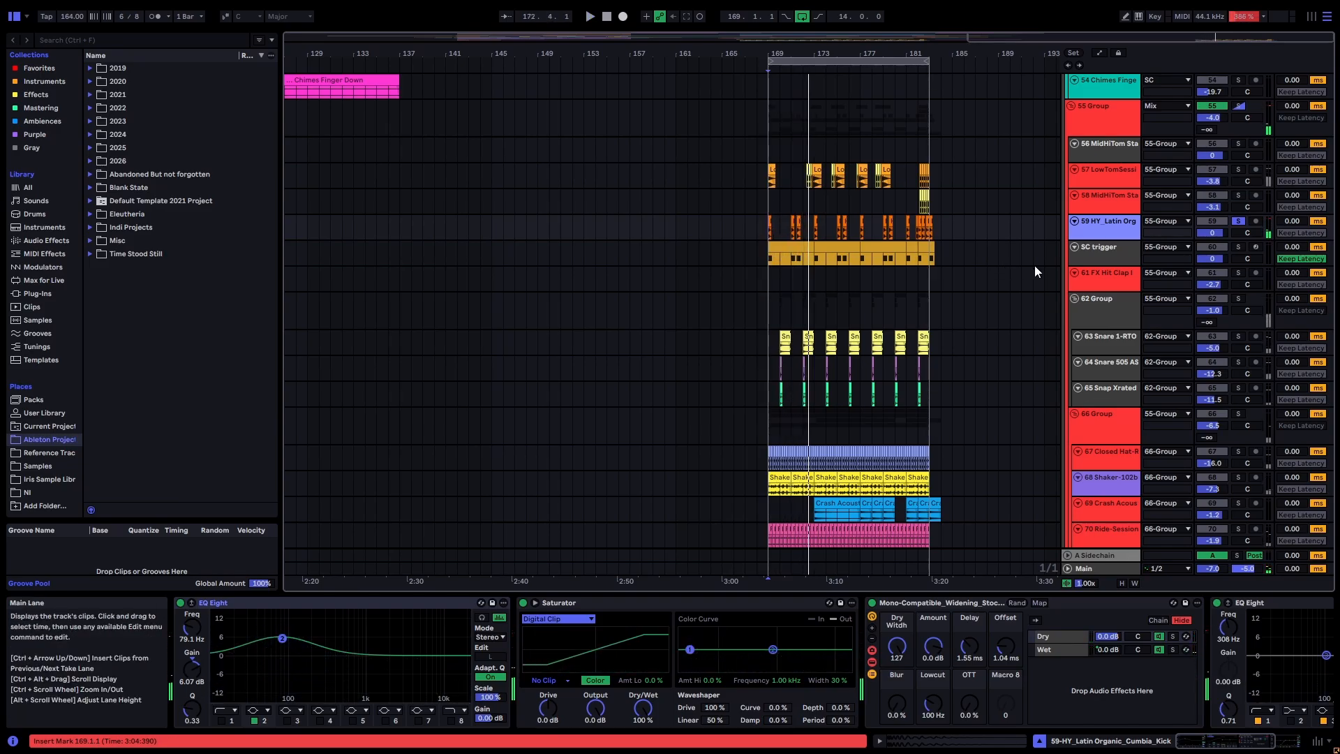
Step: Bypass all devices on the kick track and play the dry kick from bar 169
{"action": "left_click_drag", "start_coordinate": [1237, 743], "coordinate": [1234, 745]}
{"action": "left_click", "coordinate": [440, 605]}
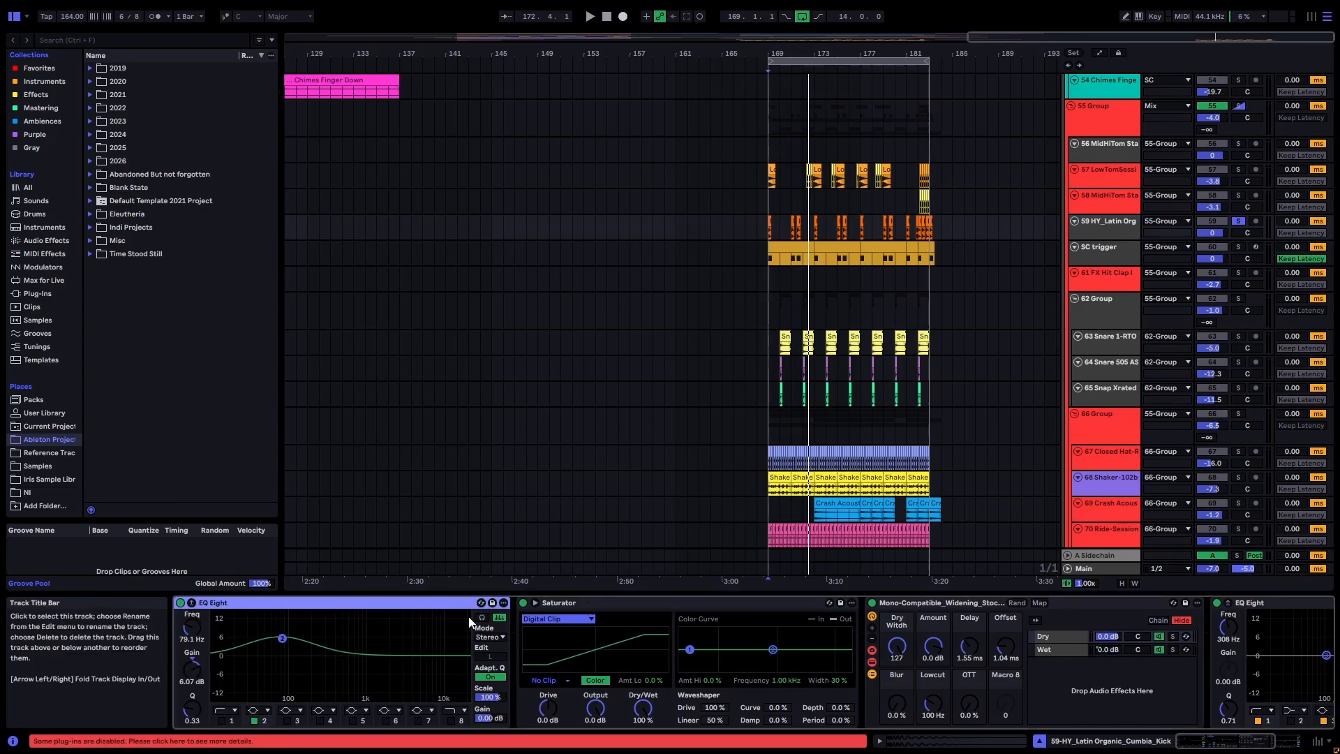
{"action": "key", "text": "space"}
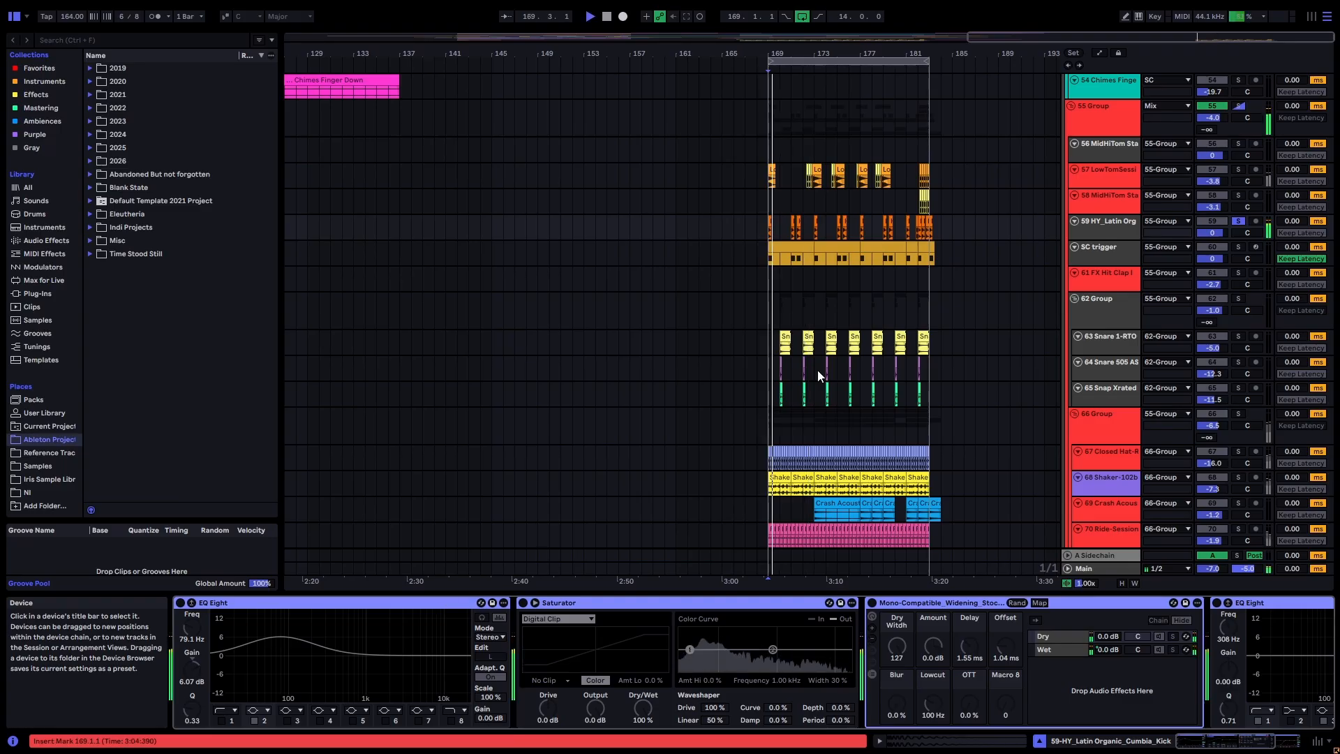
{"action": "key", "text": "space"}
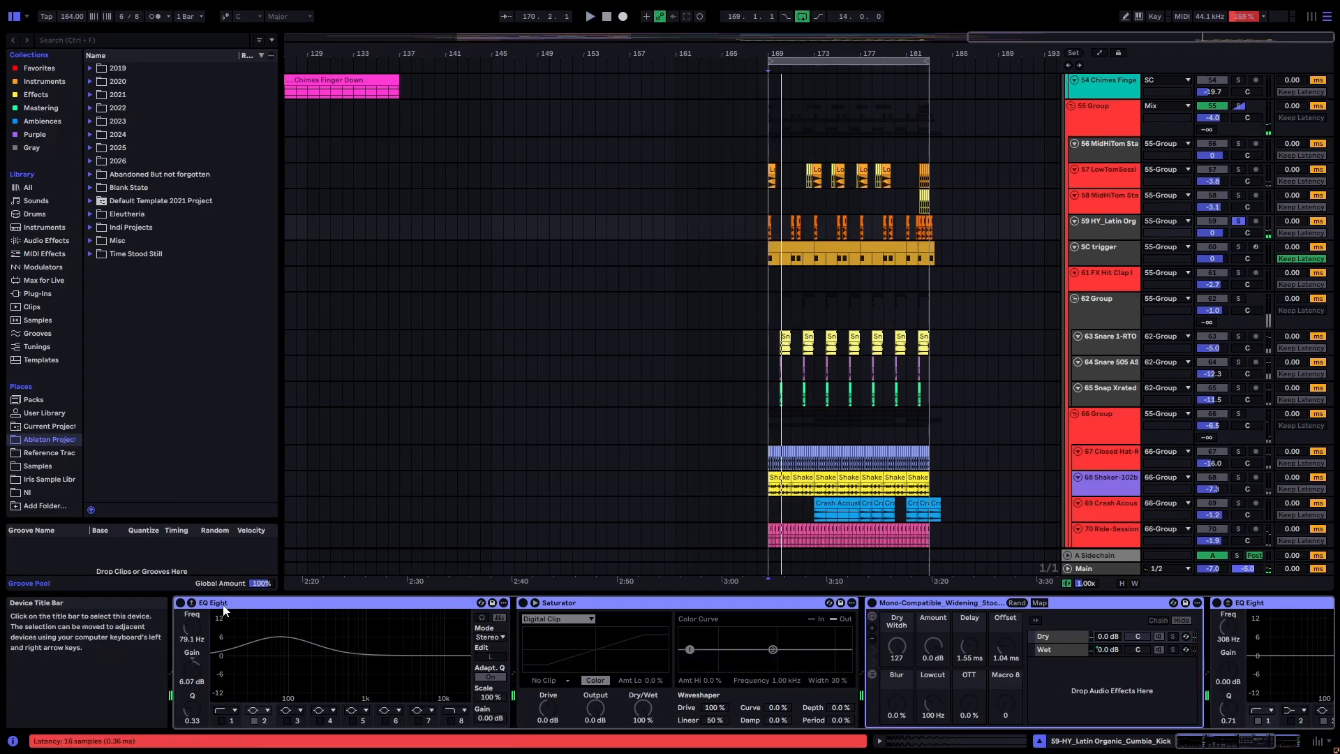
Step: Re-enable the kick's EQ Eight, Saturator, Mono-Compatible Widening rack and final EQ Eight while going over each device's settings
{"action": "left_click", "coordinate": [225, 608]}
{"action": "left_click", "coordinate": [181, 603]}
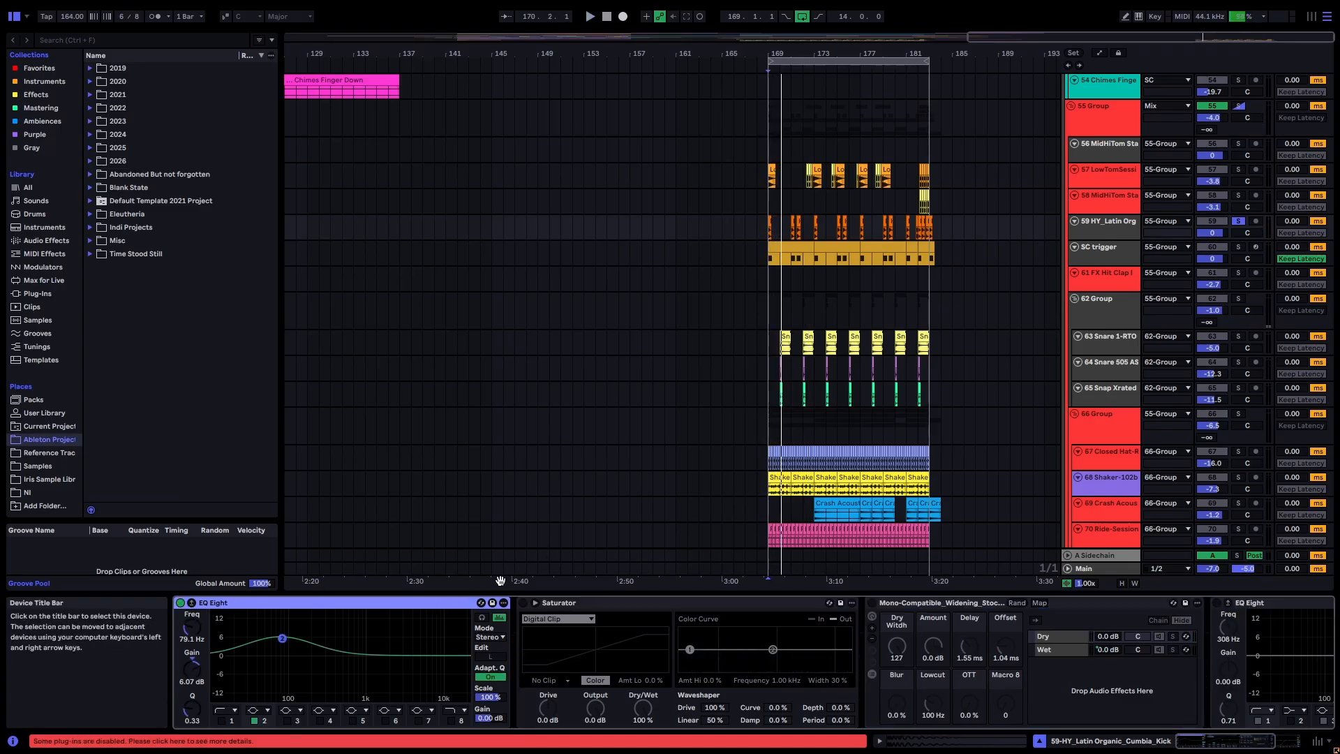
{"action": "left_click", "coordinate": [522, 603]}
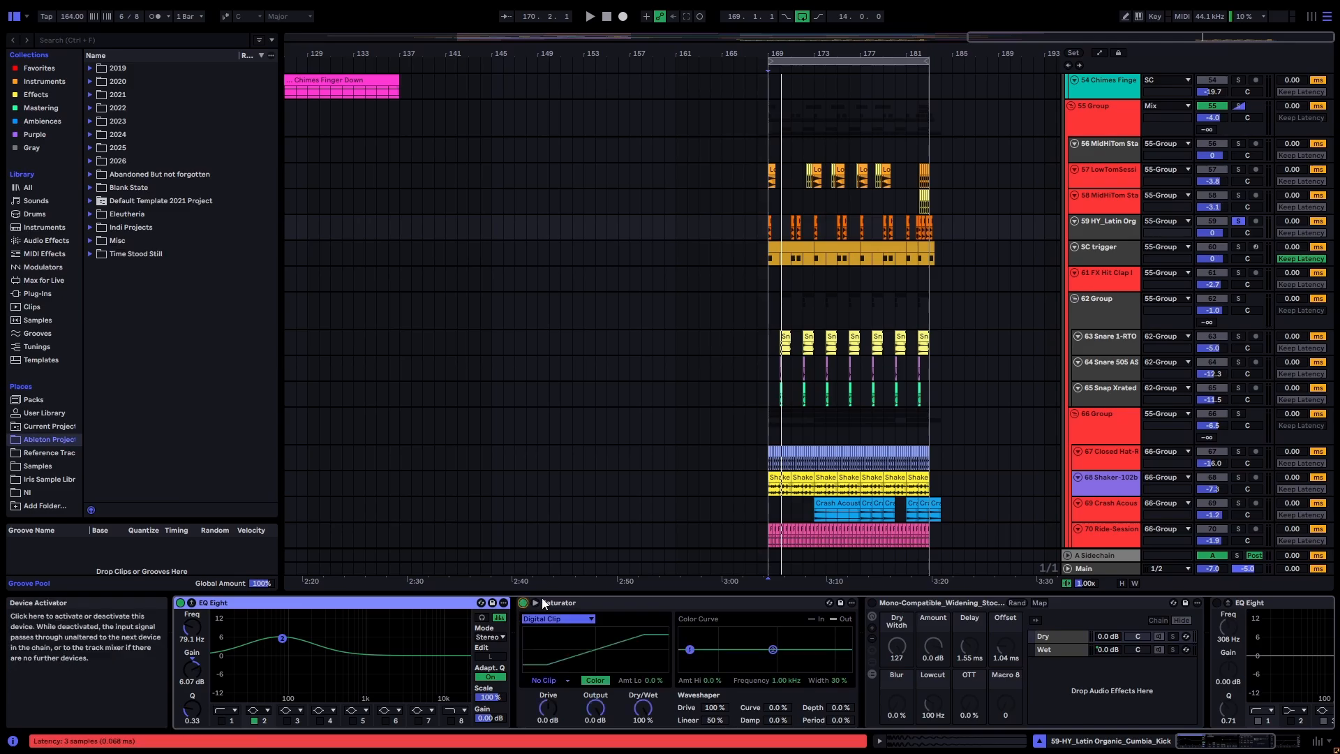
{"action": "left_click", "coordinate": [872, 603]}
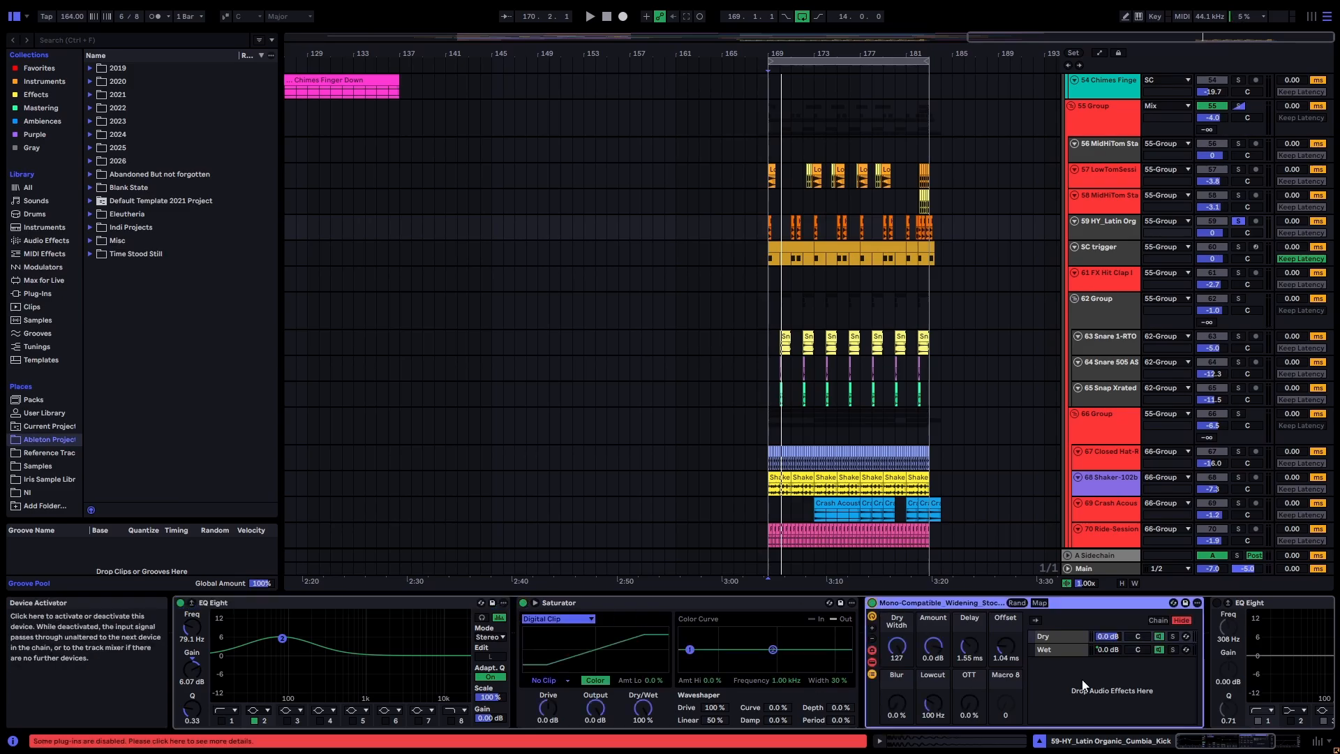
{"action": "left_click_drag", "start_coordinate": [1234, 743], "coordinate": [1240, 743]}
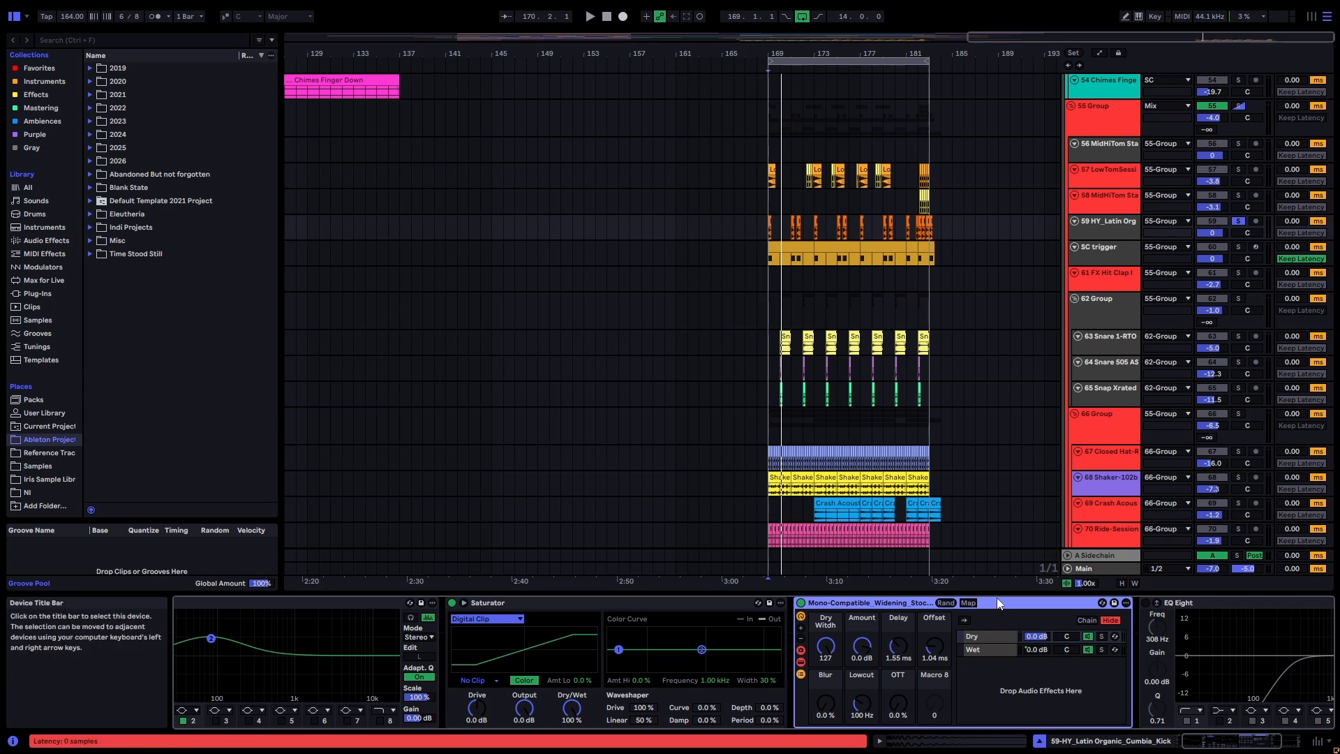
{"action": "scroll", "coordinate": [996, 597], "scroll_direction": "down", "scroll_amount": 3}
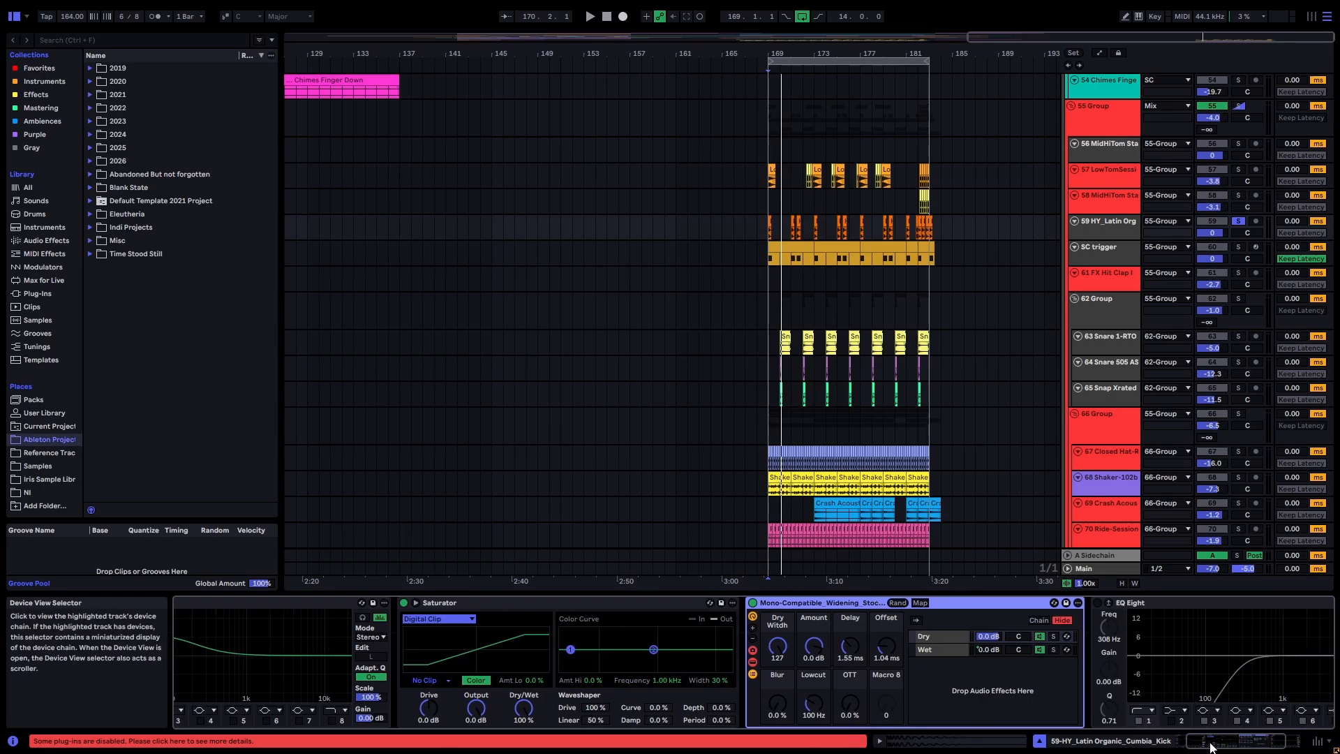
{"action": "left_click", "coordinate": [926, 603]}
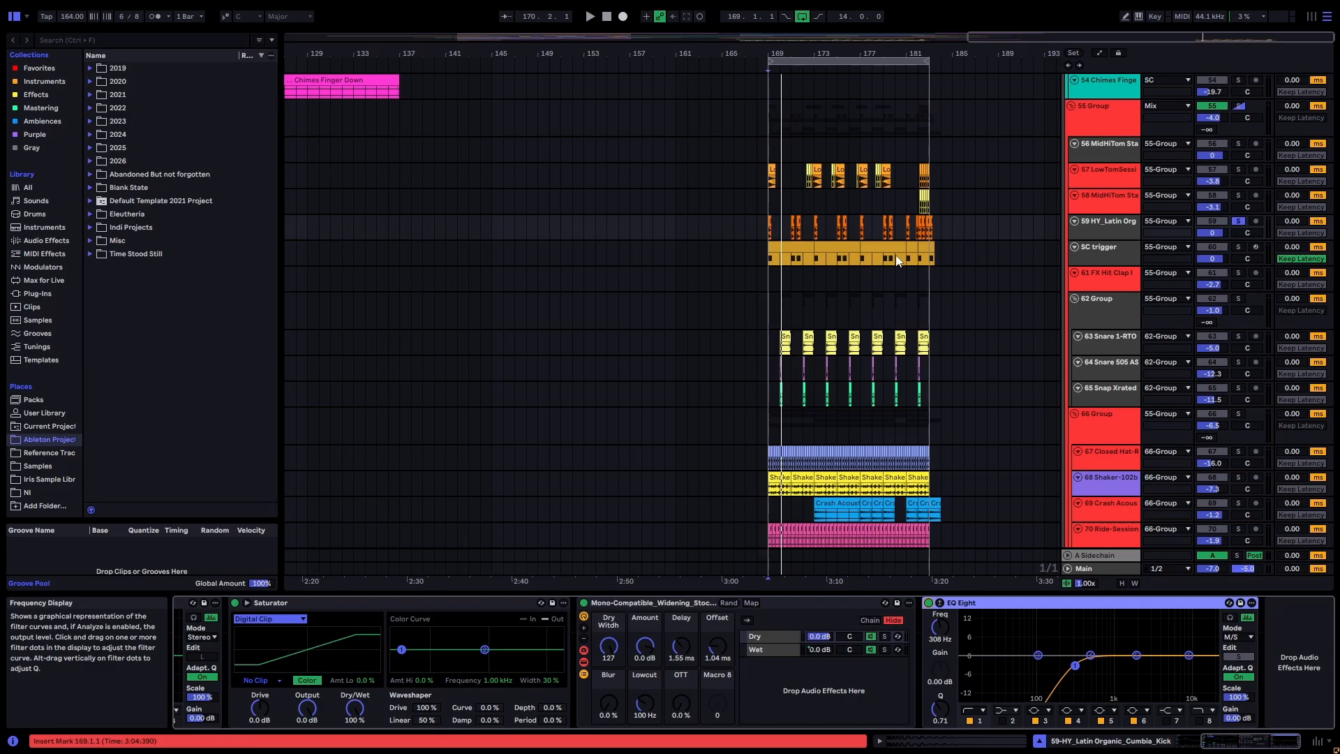
Step: Solo the 57-LowTomSessionX track in the 55 Group and play it from bar 169
{"action": "scroll", "coordinate": [898, 261], "scroll_direction": "down", "scroll_amount": 1}
{"action": "scroll", "coordinate": [1033, 278], "scroll_direction": "up", "scroll_amount": 3}
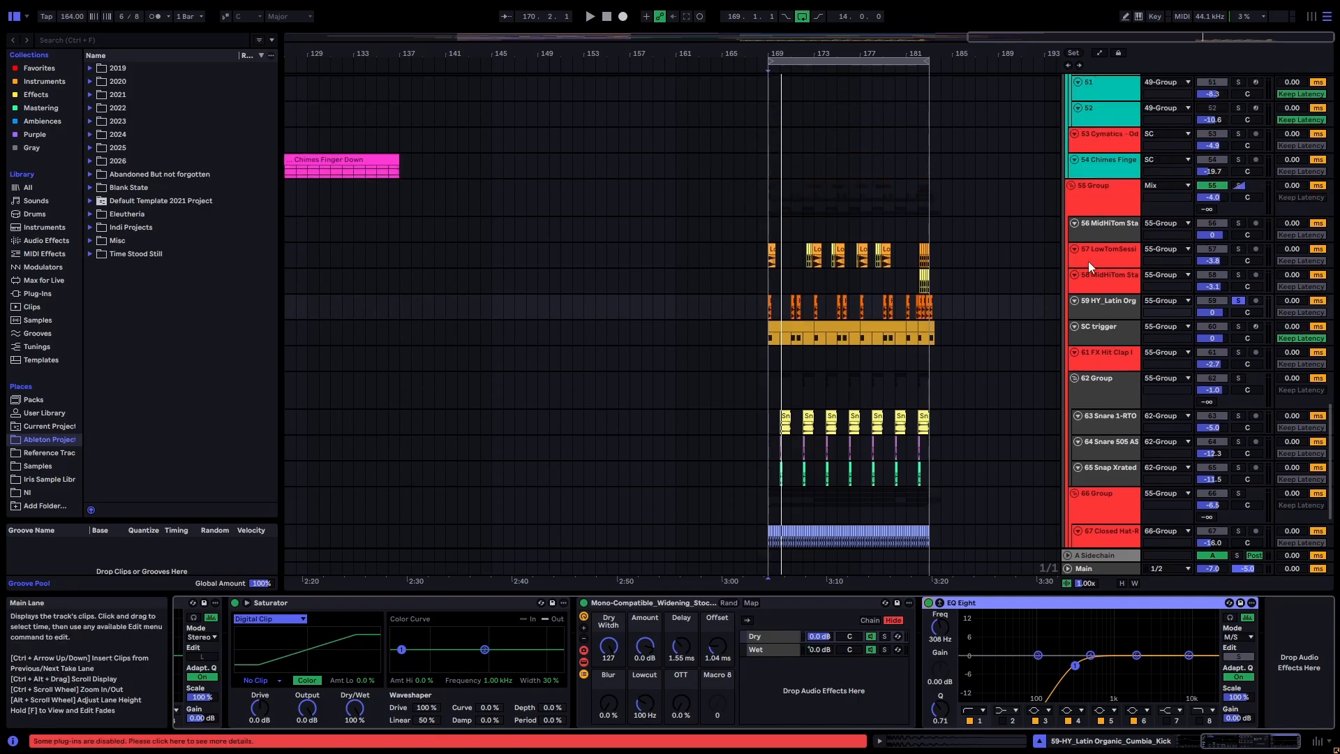
{"action": "left_click", "coordinate": [1087, 262]}
{"action": "scroll", "coordinate": [1073, 250], "scroll_direction": "down", "scroll_amount": 1}
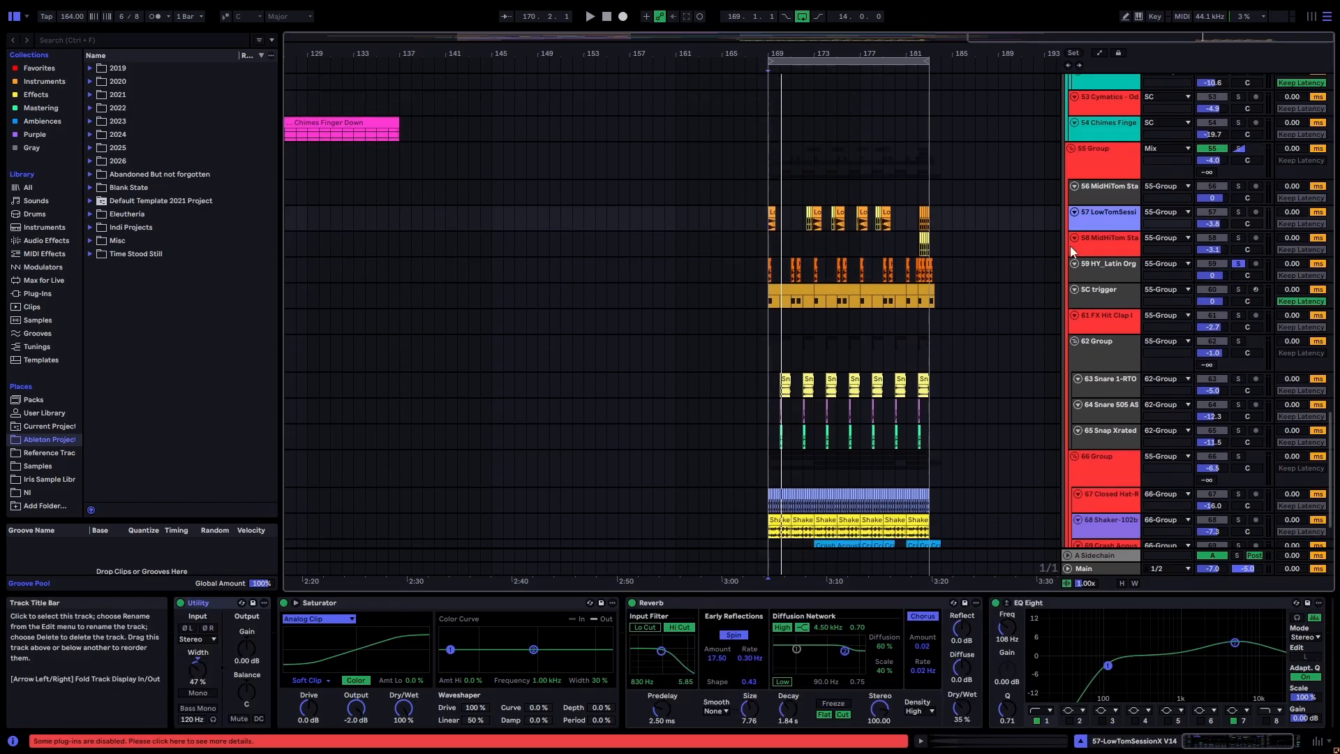
{"action": "key", "text": "s"}
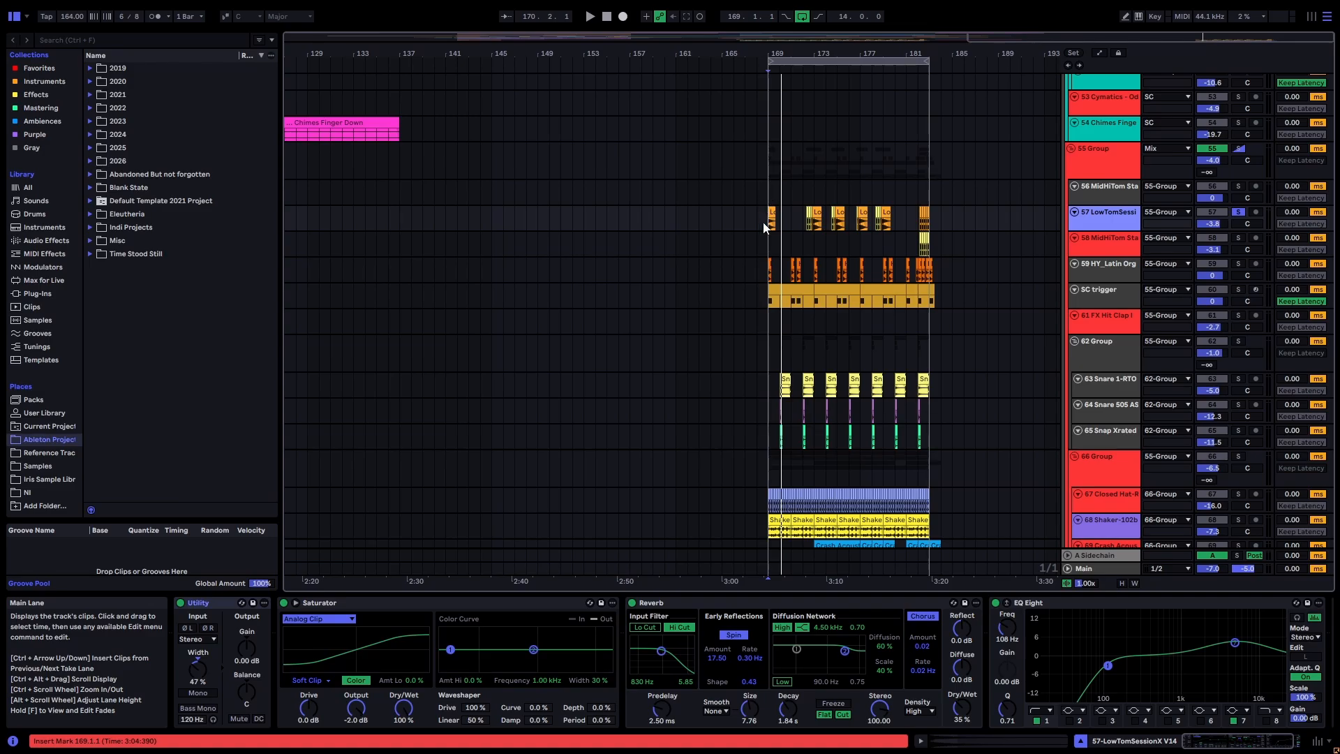
{"action": "key", "text": "space"}
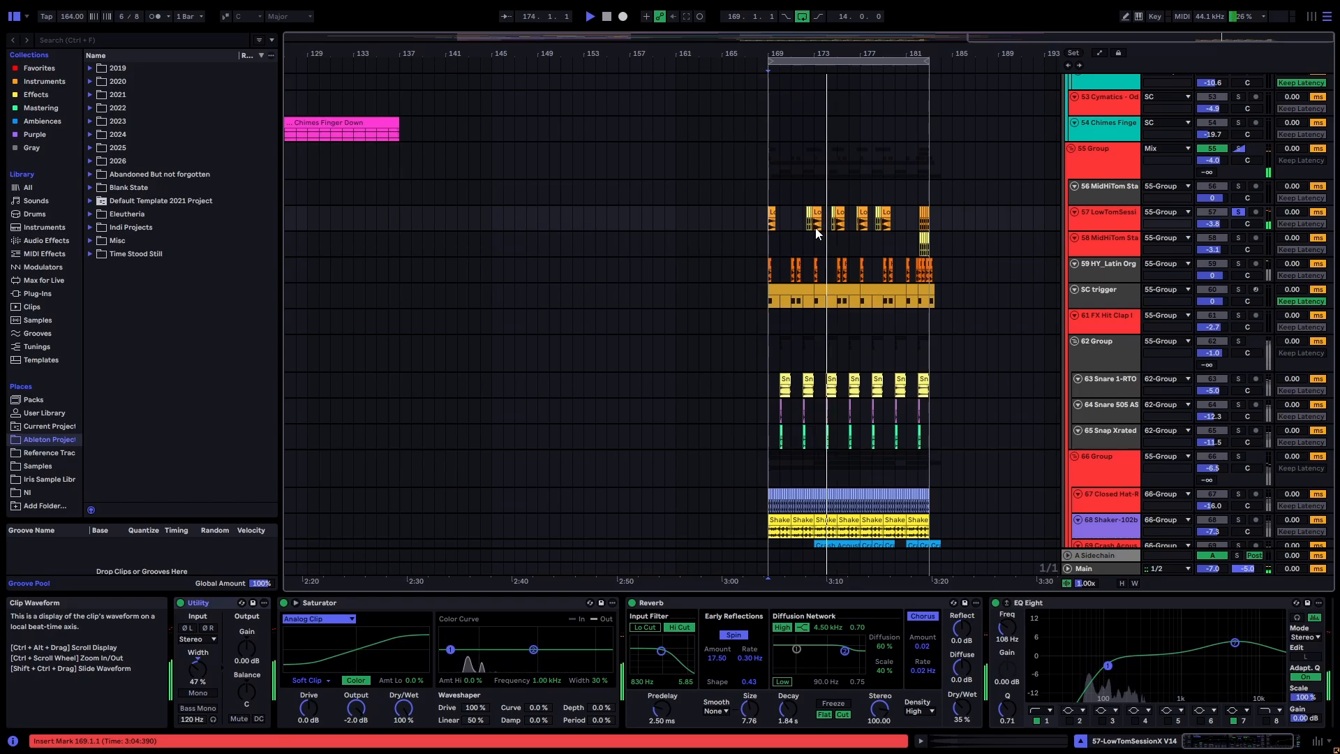
{"action": "key", "text": "space"}
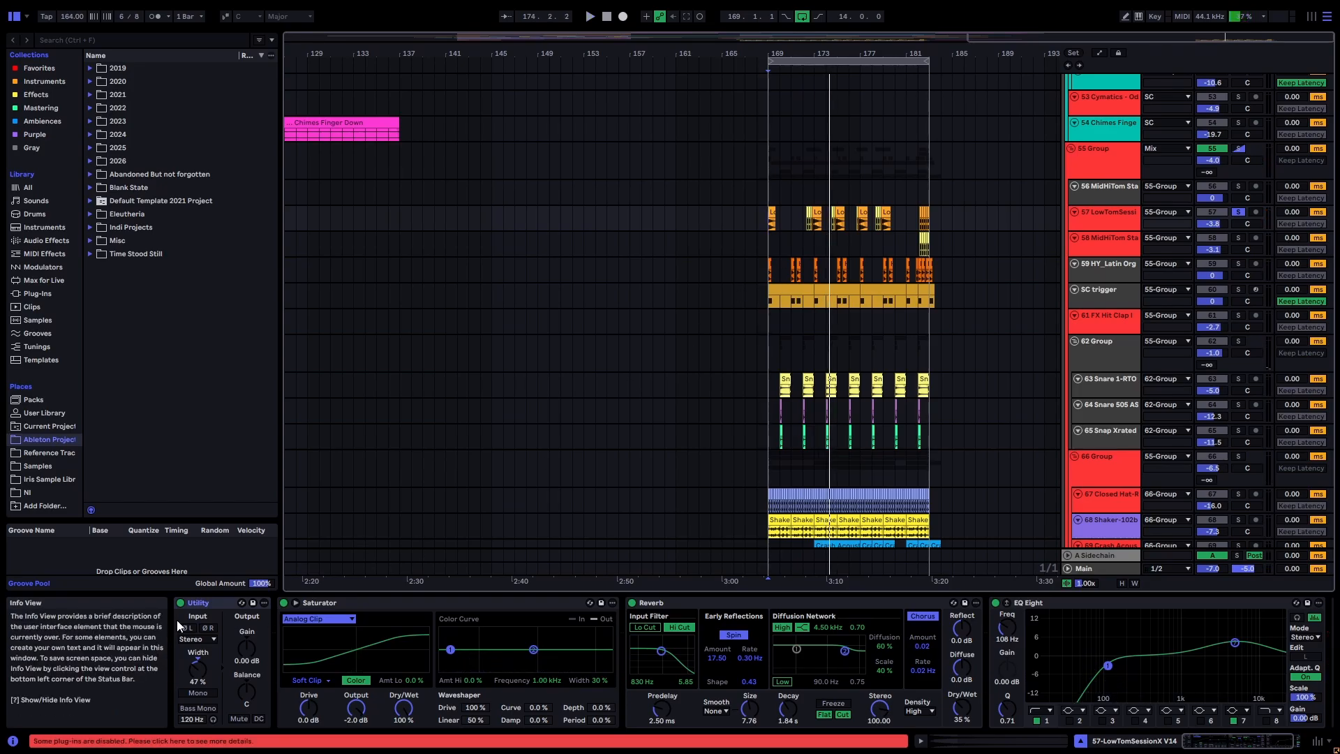
Step: Go over the low tom's Utility, Saturator, Reverb and EQ Eight settings, then the SC trigger track's clips from bar 169
{"action": "left_click", "coordinate": [212, 614]}
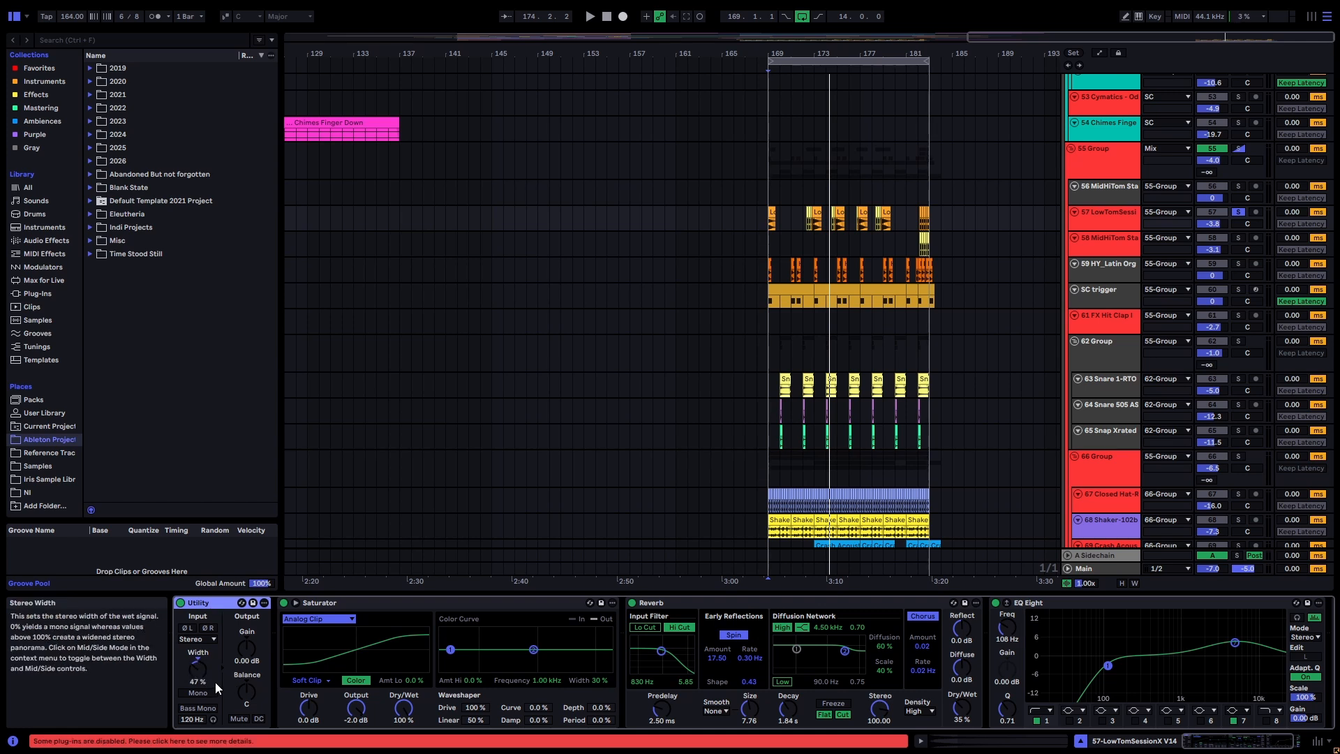
{"action": "left_click", "coordinate": [375, 603]}
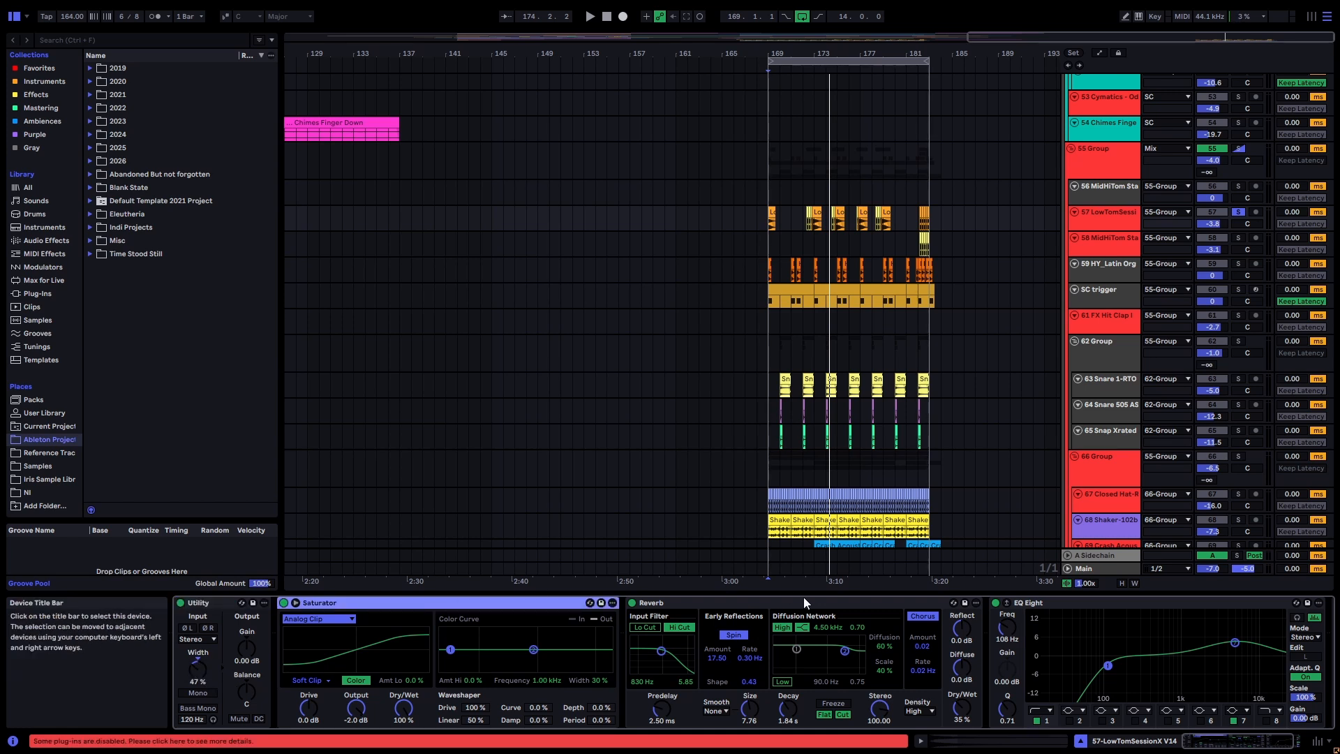
{"action": "left_click", "coordinate": [888, 603]}
{"action": "left_click", "coordinate": [1064, 604]}
{"action": "left_click", "coordinate": [1285, 741]}
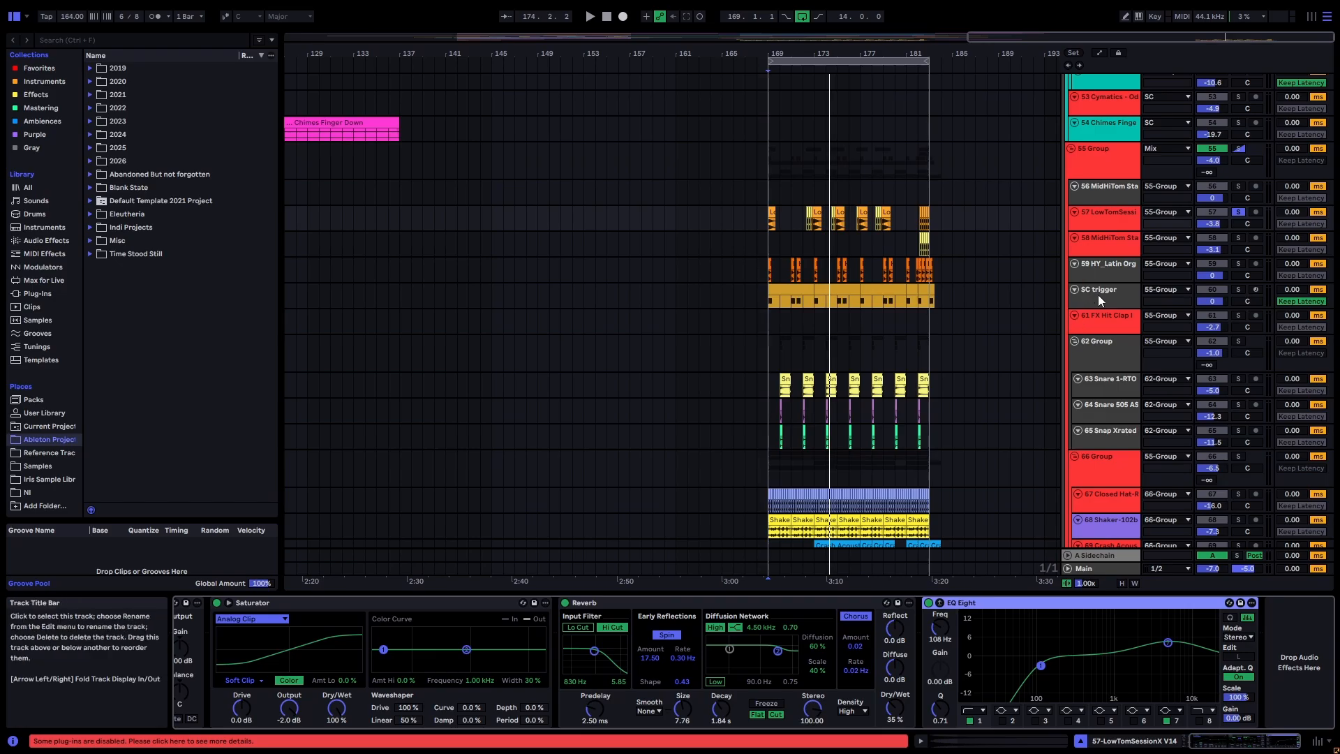
{"action": "left_click", "coordinate": [1099, 300]}
{"action": "left_click_drag", "start_coordinate": [774, 296], "coordinate": [963, 306]}
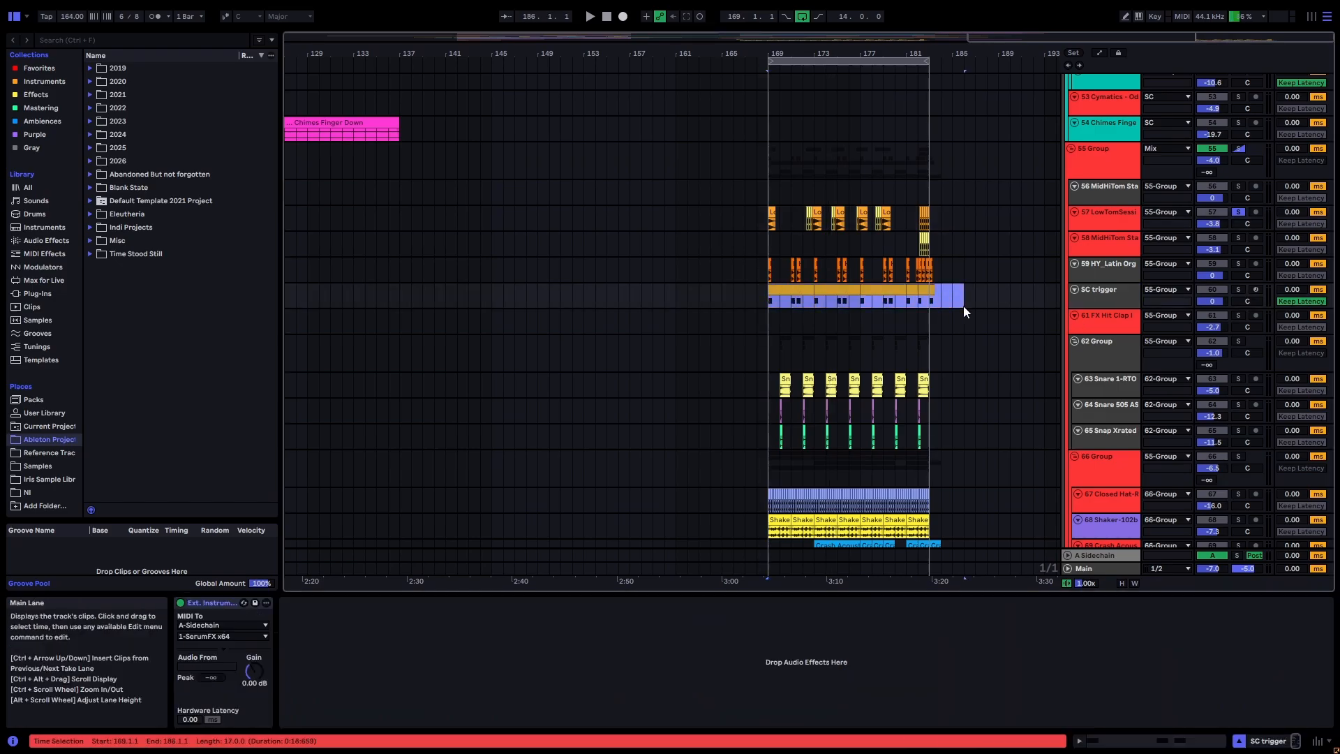
Step: Solo the 57-LowTomSessionX and 58-MidHiTom tracks together and play their closing fill from bar 182
{"action": "left_click", "coordinate": [921, 248]}
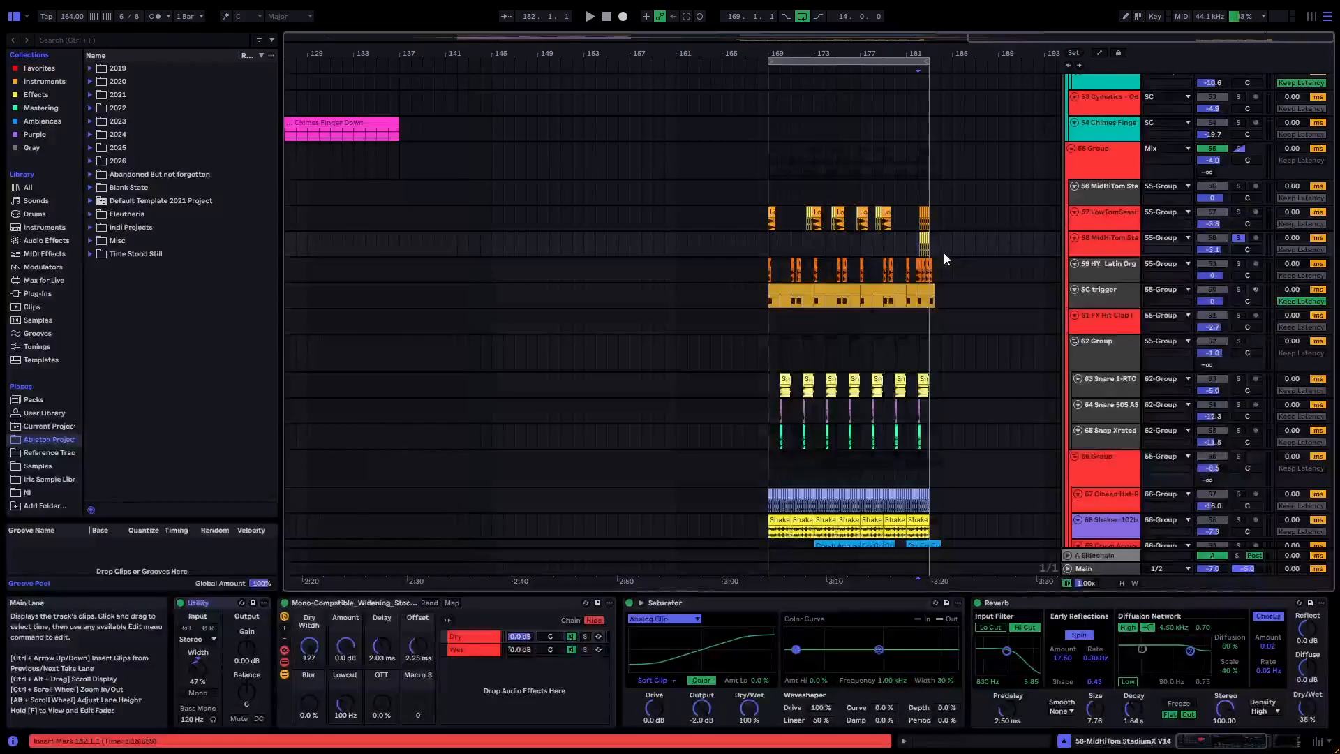
{"action": "left_click", "coordinate": [1241, 212], "text": "ctrl"}
{"action": "scroll", "coordinate": [938, 235], "scroll_direction": "up", "scroll_amount": 6}
{"action": "left_click_drag", "start_coordinate": [748, 215], "coordinate": [898, 248]}
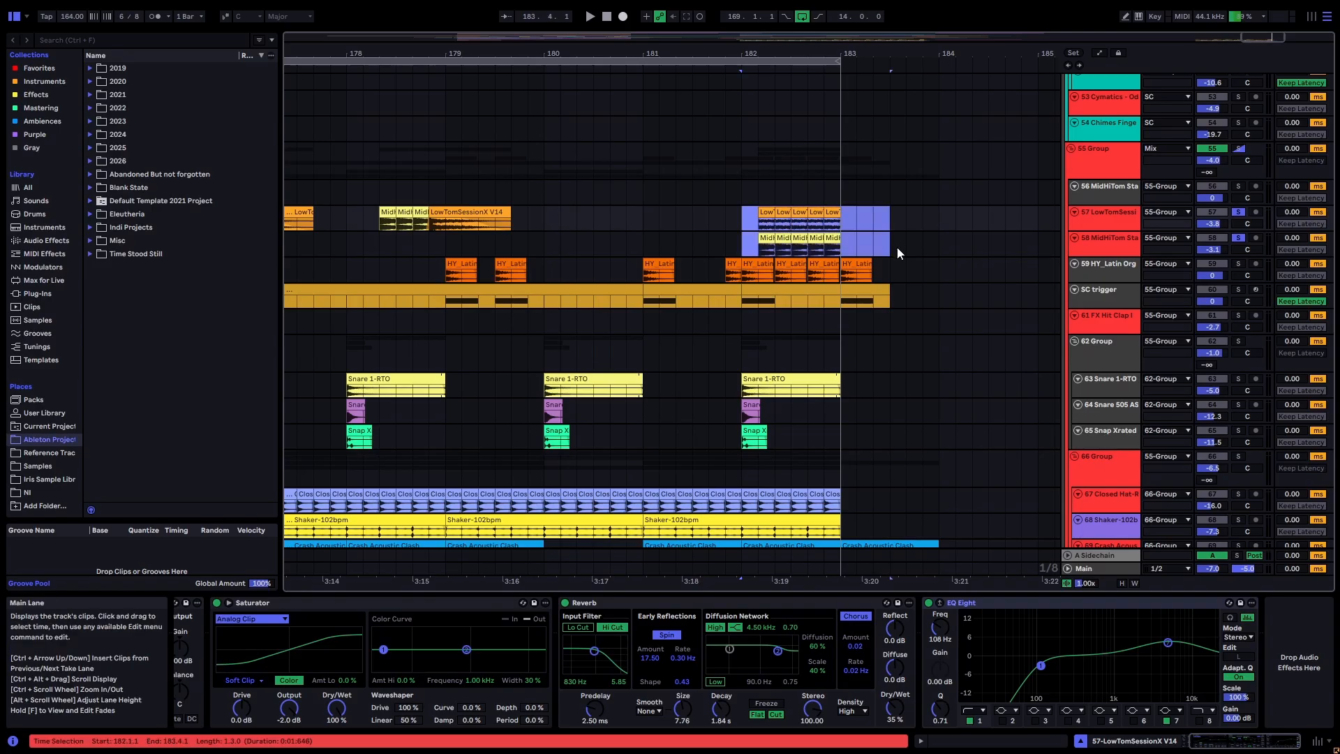
{"action": "left_click", "coordinate": [897, 248]}
{"action": "left_click_drag", "start_coordinate": [734, 225], "coordinate": [900, 255]}
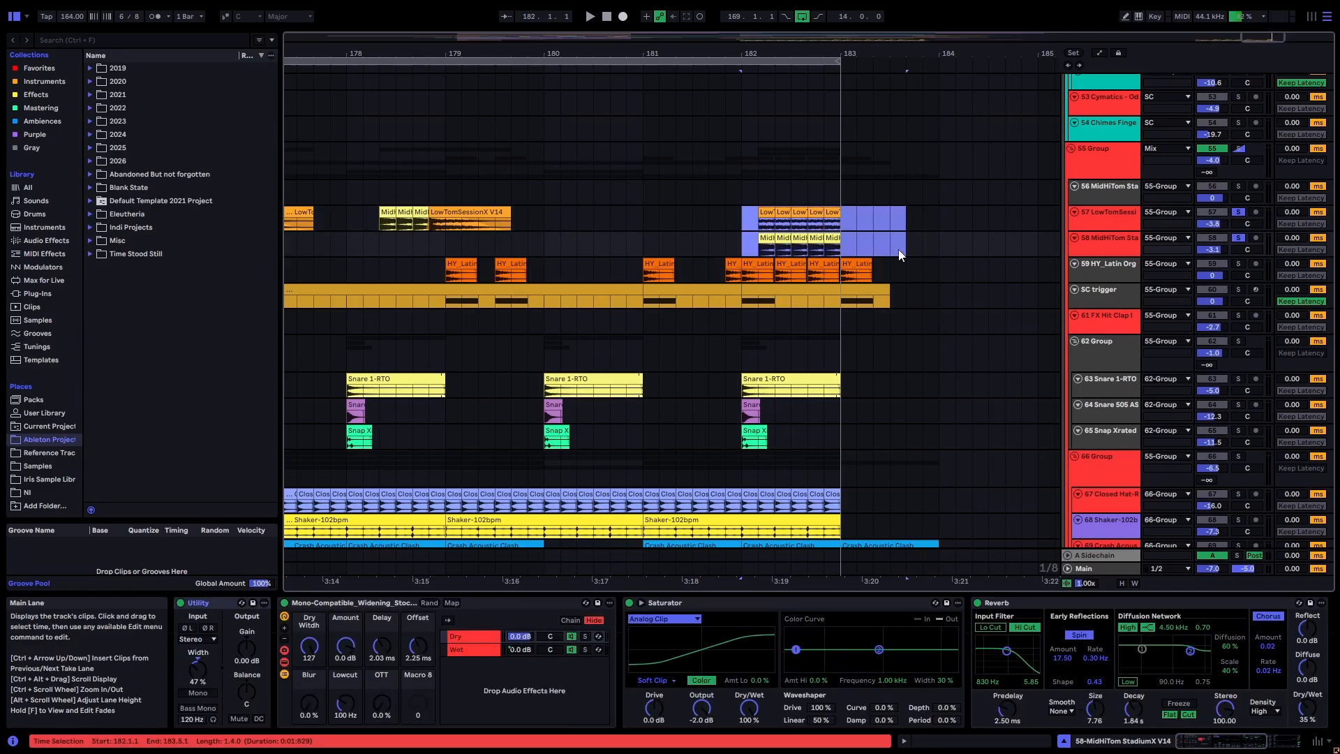
{"action": "left_click", "coordinate": [745, 221]}
{"action": "key", "text": "space"}
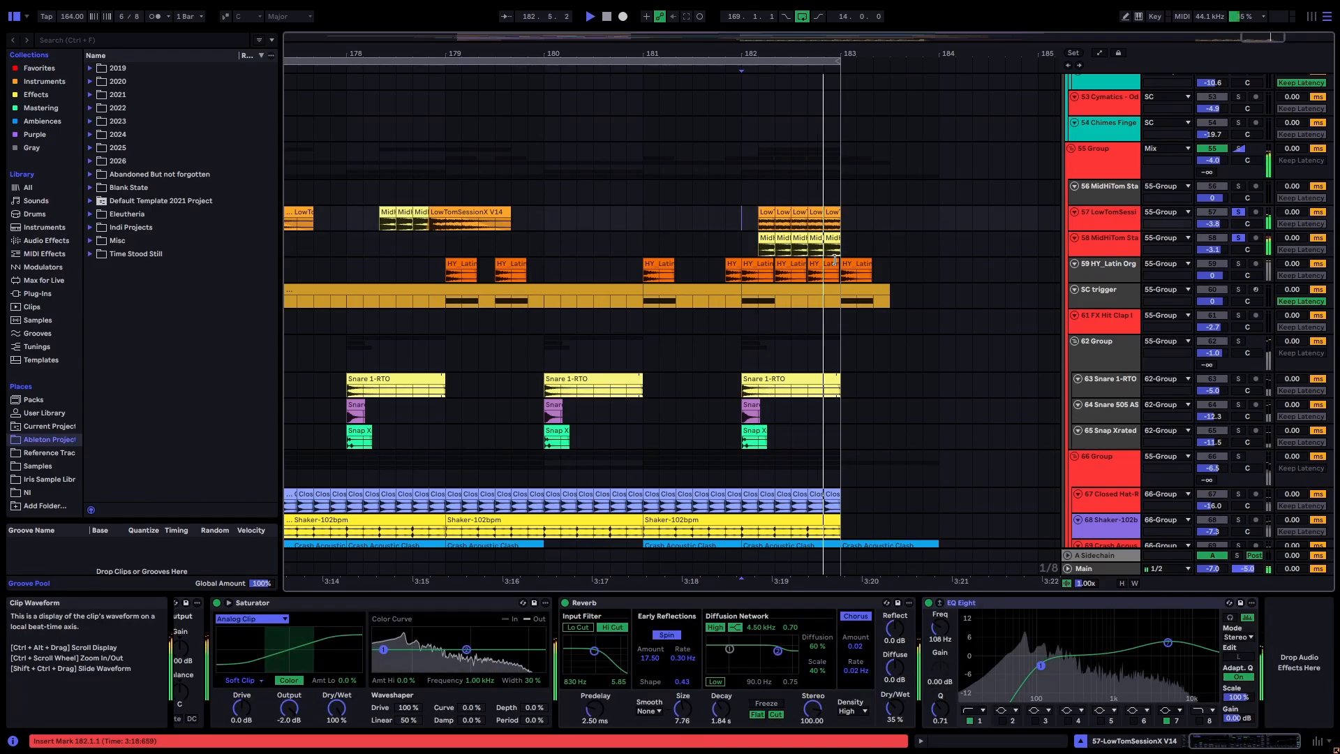
{"action": "key", "text": "space"}
Step: Solo the 62 Group and play its layered snares from just before bar 170
{"action": "scroll", "coordinate": [742, 395], "scroll_direction": "down", "scroll_amount": 3}
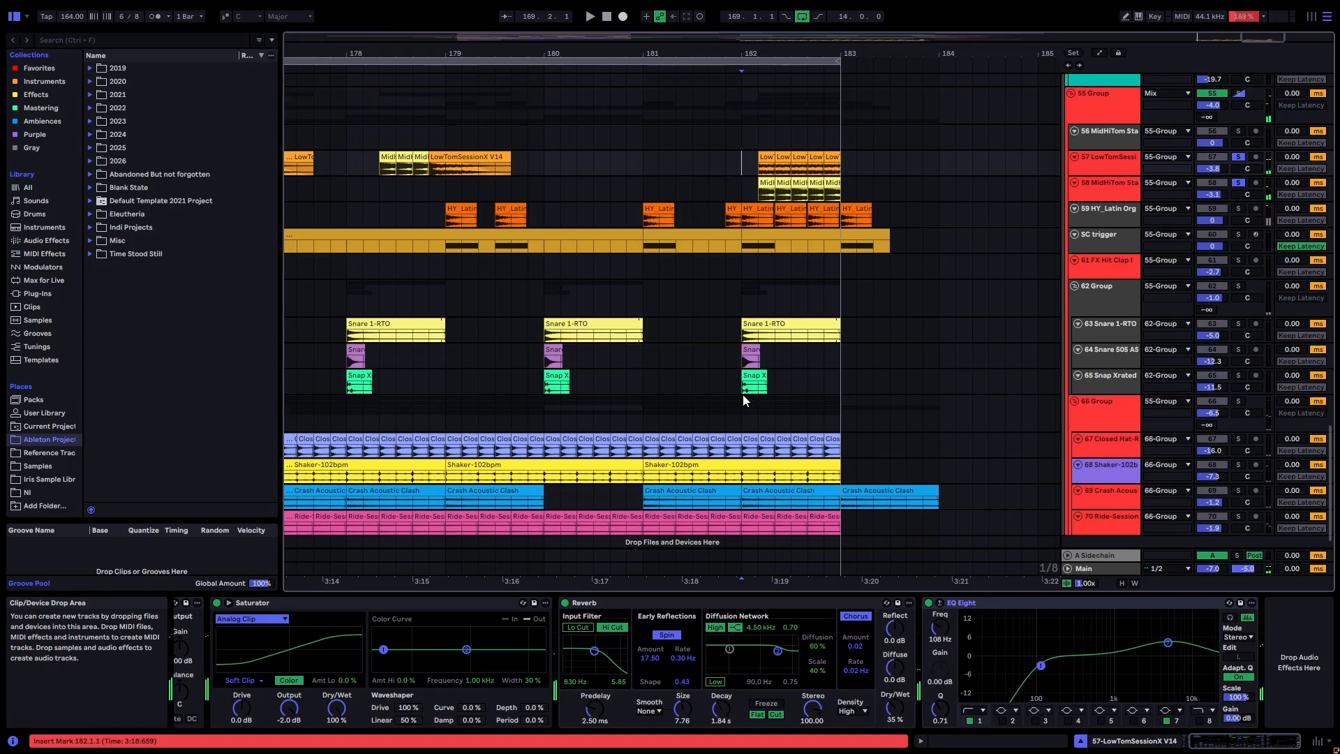
{"action": "scroll", "coordinate": [743, 395], "scroll_direction": "down", "scroll_amount": 5}
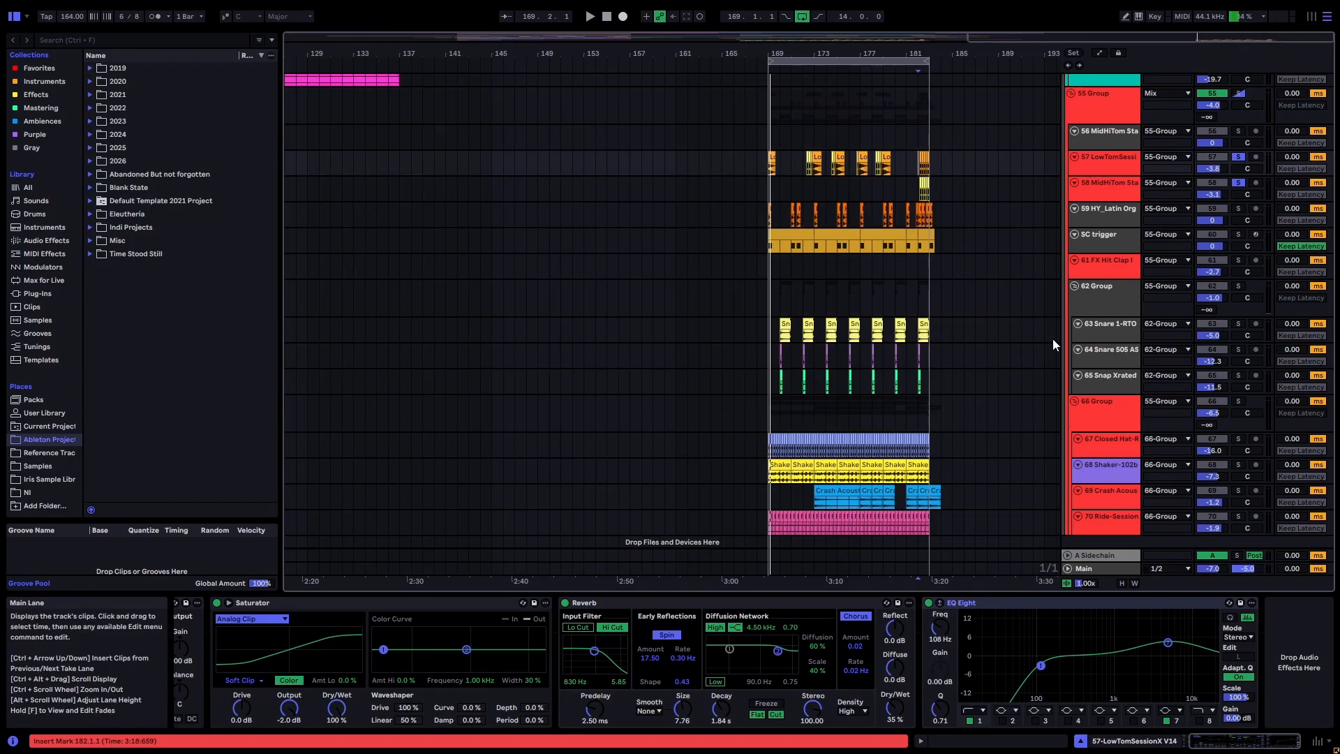
{"action": "left_click", "coordinate": [776, 304]}
{"action": "scroll", "coordinate": [794, 309], "scroll_direction": "up", "scroll_amount": 4}
{"action": "key", "text": "space"}
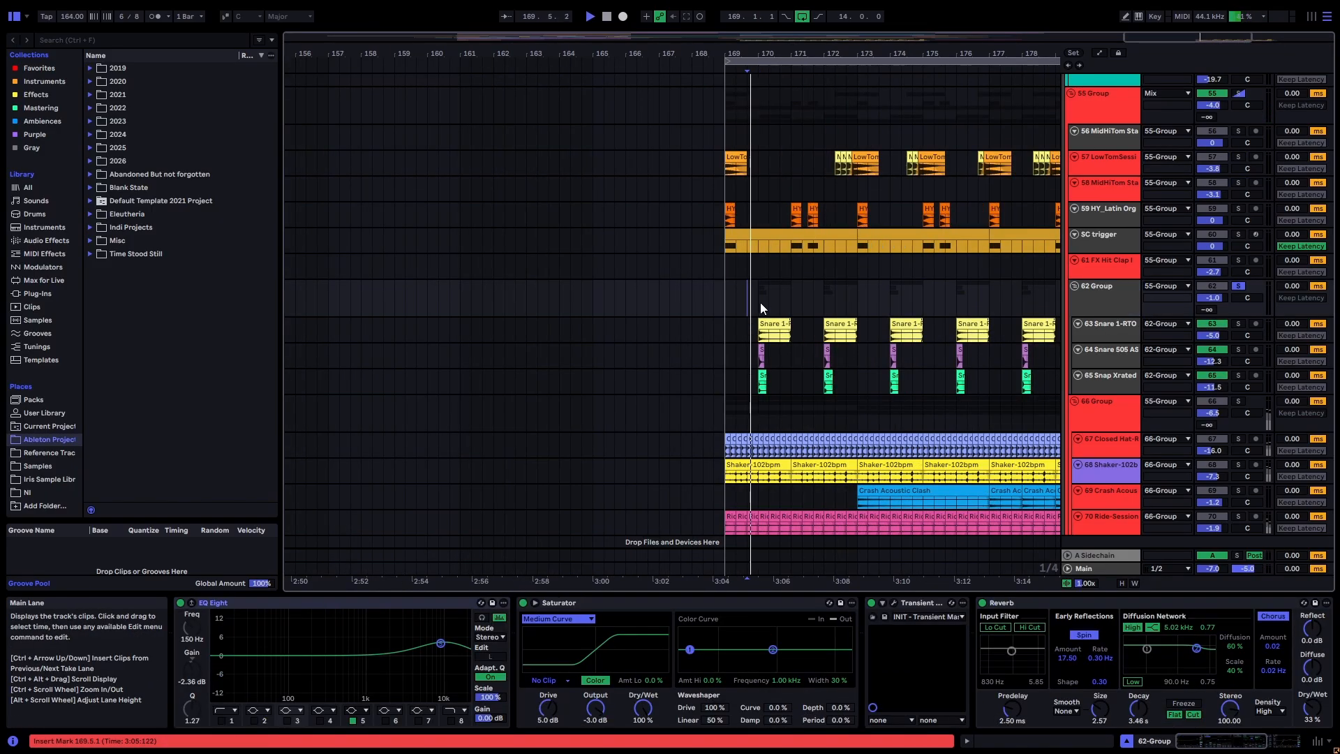
{"action": "key", "text": "space"}
Step: Select the first Snare 1-RTO clip at bar 170 and show its track's EQ Eight and Mono-Compatible Widening rack
{"action": "left_click", "coordinate": [808, 324]}
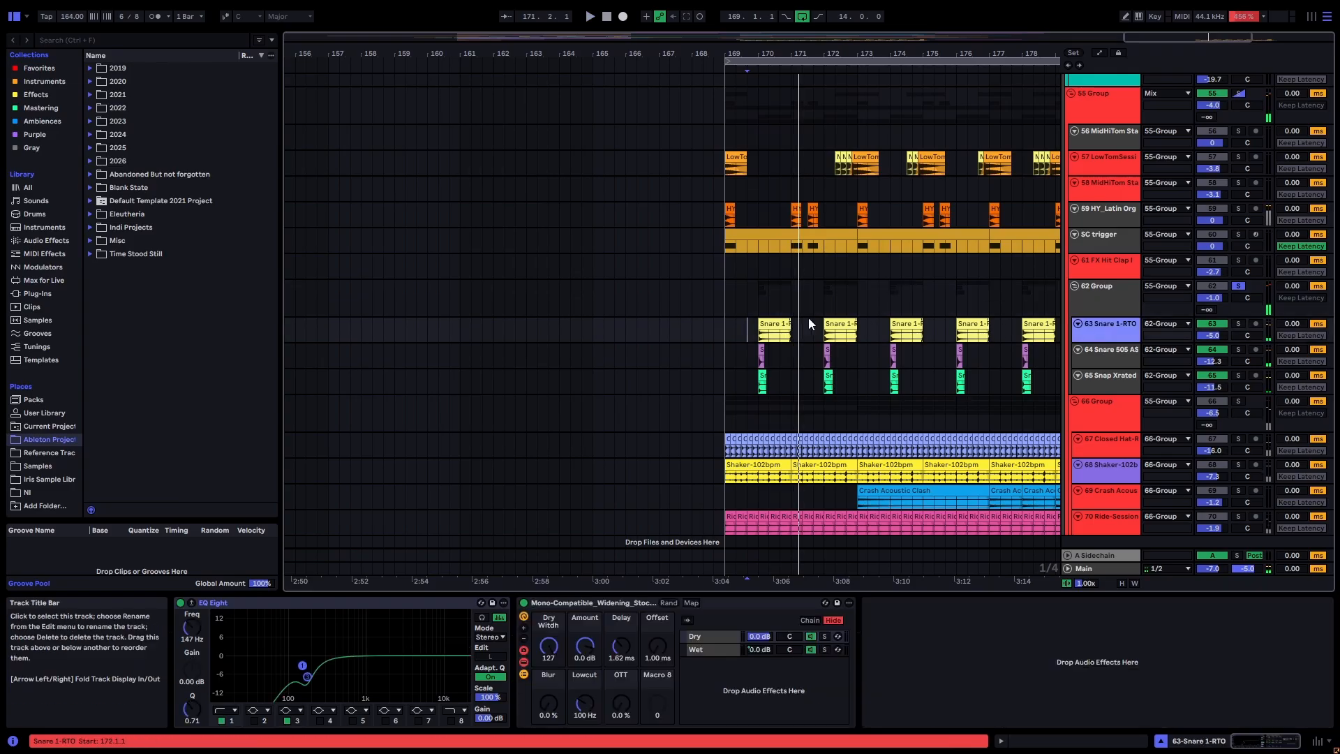
{"action": "scroll", "coordinate": [789, 342], "scroll_direction": "down", "scroll_amount": 1}
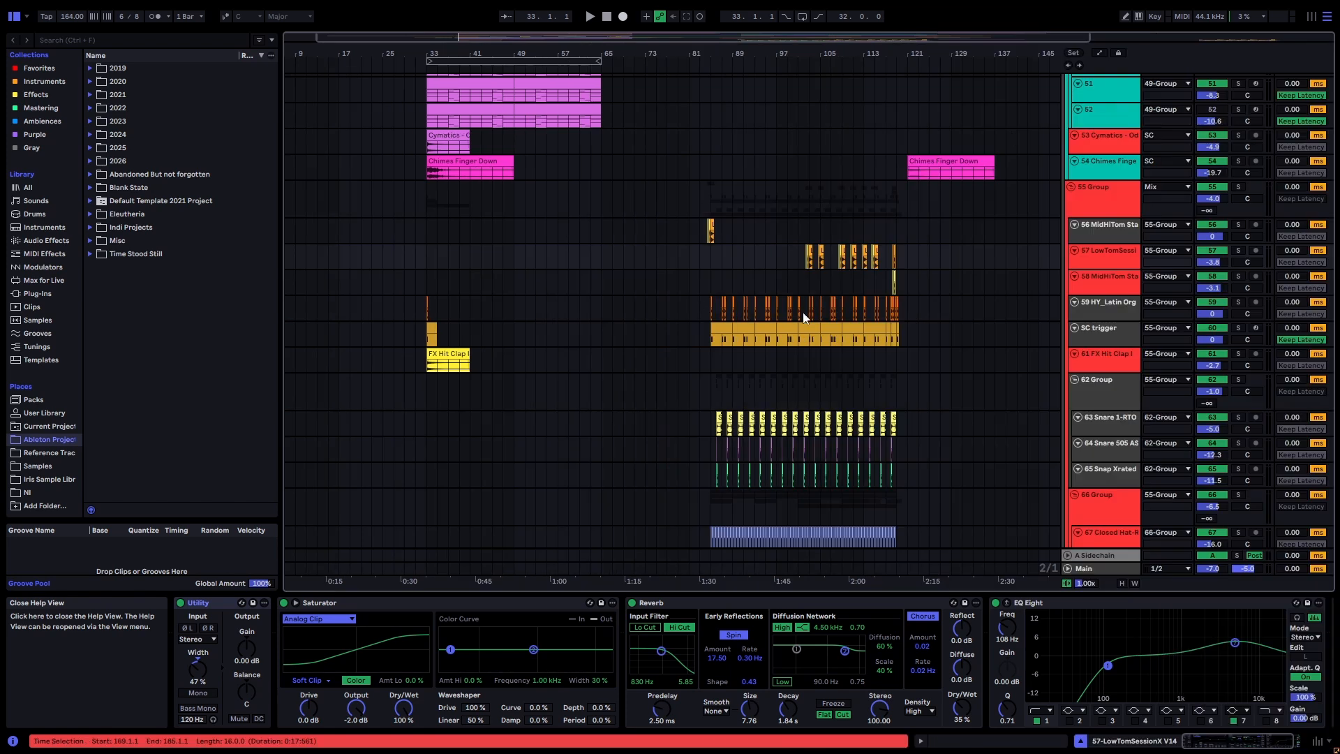
{"action": "scroll", "coordinate": [934, 362], "scroll_direction": "right", "scroll_amount": 5}
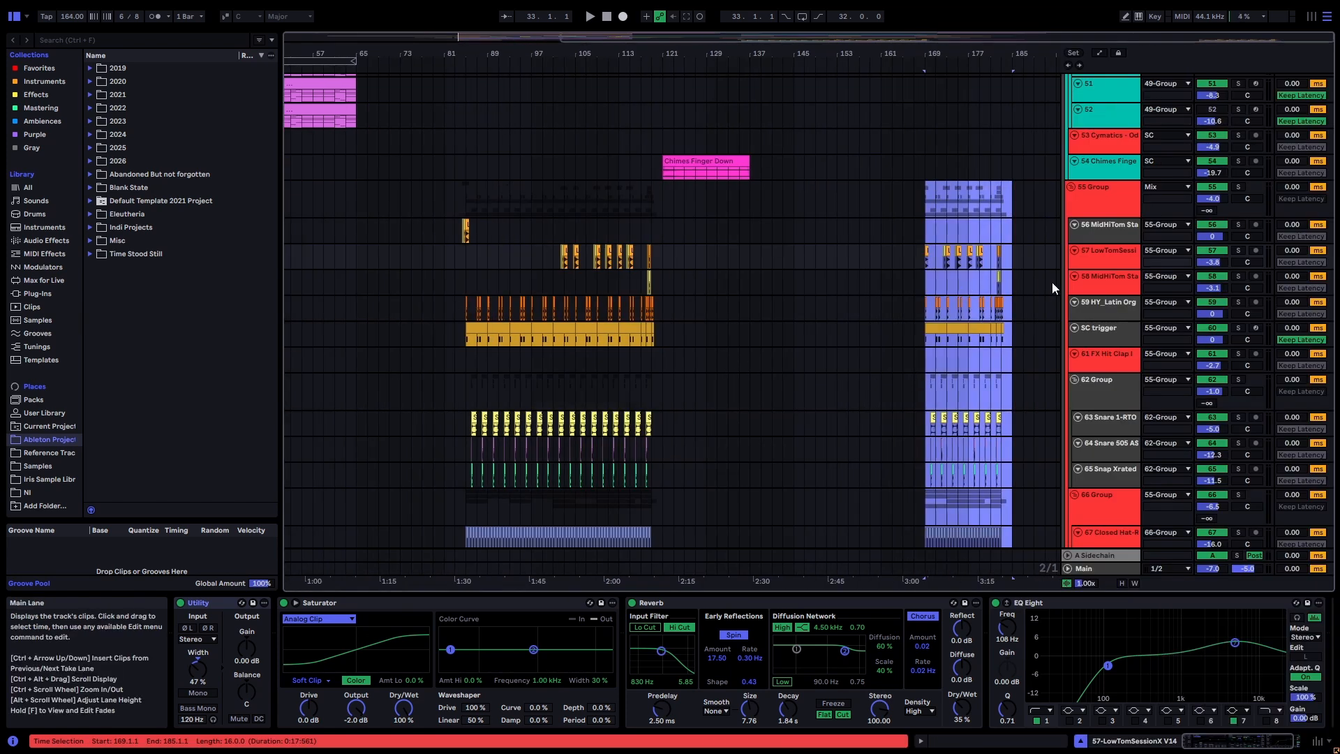
{"action": "scroll", "coordinate": [956, 360], "scroll_direction": "down", "scroll_amount": 5}
{"action": "left_click", "coordinate": [935, 367]}
{"action": "scroll", "coordinate": [919, 340], "scroll_direction": "up", "scroll_amount": 3}
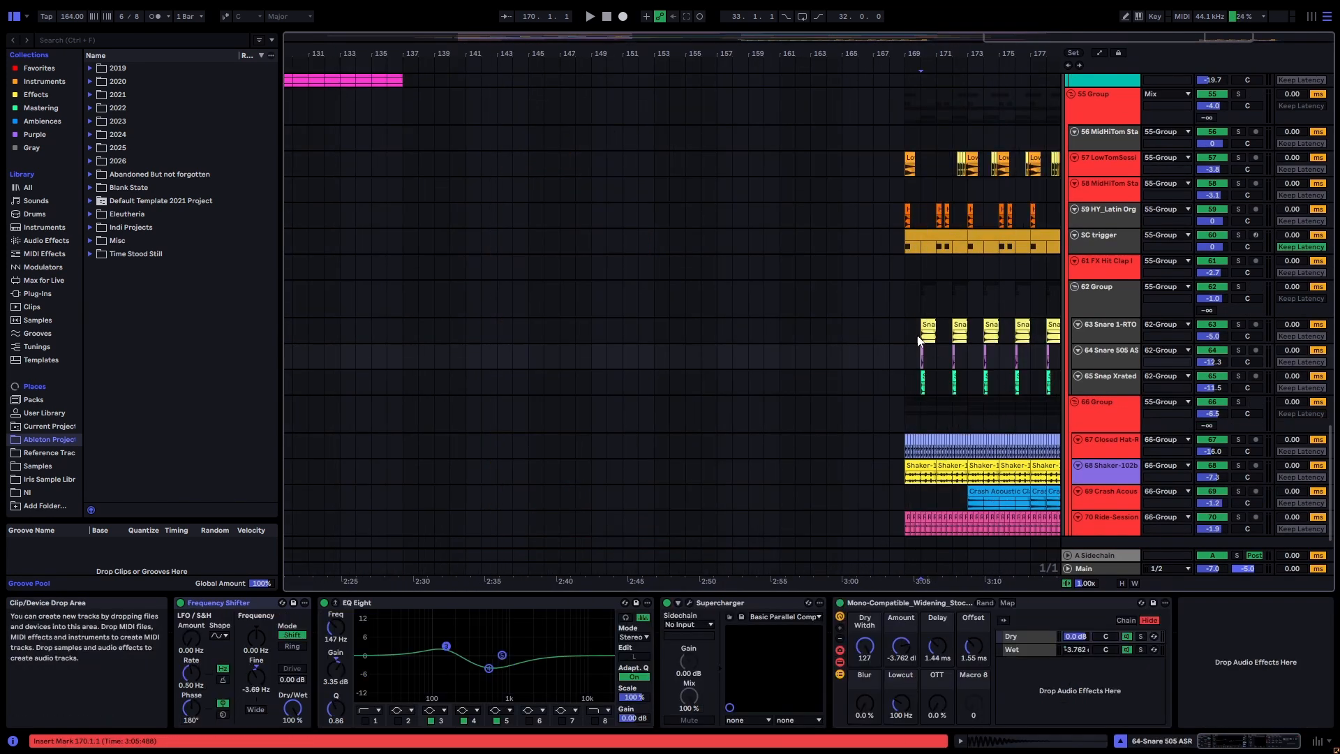
{"action": "scroll", "coordinate": [918, 339], "scroll_direction": "up", "scroll_amount": 5}
{"action": "left_click", "coordinate": [753, 333]}
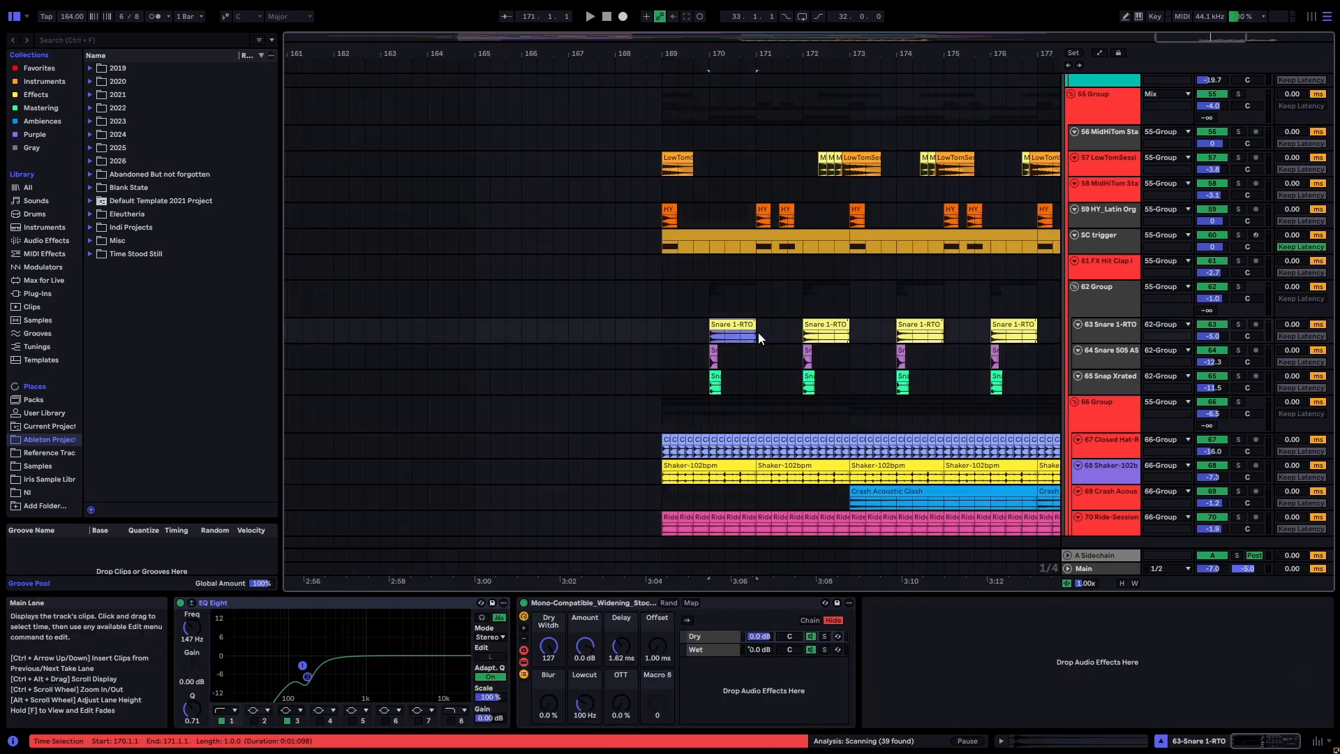
Step: Delete the tom, kick, SC trigger and FX clap tracks' content between bars 167 and 185
{"action": "scroll", "coordinate": [767, 328], "scroll_direction": "down", "scroll_amount": 5}
{"action": "left_click_drag", "start_coordinate": [992, 275], "coordinate": [701, 131]}
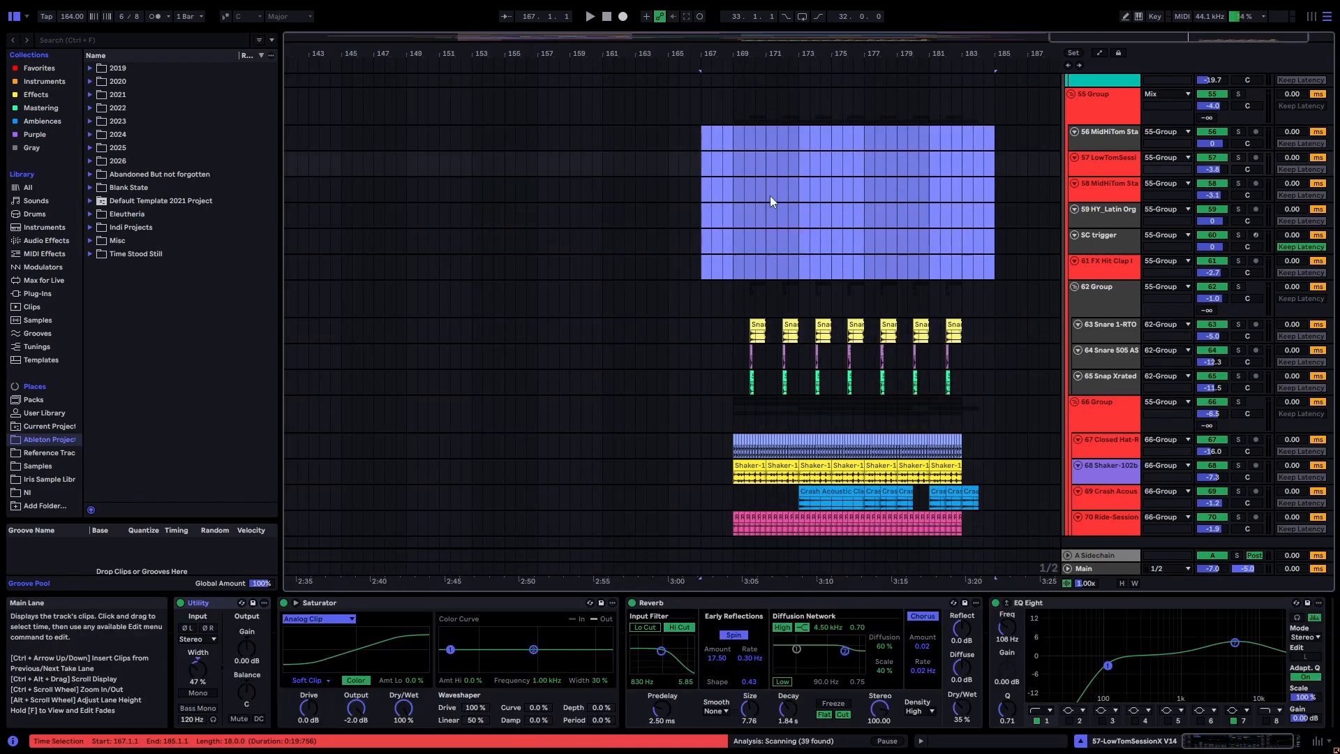
{"action": "scroll", "coordinate": [768, 224], "scroll_direction": "down", "scroll_amount": 1}
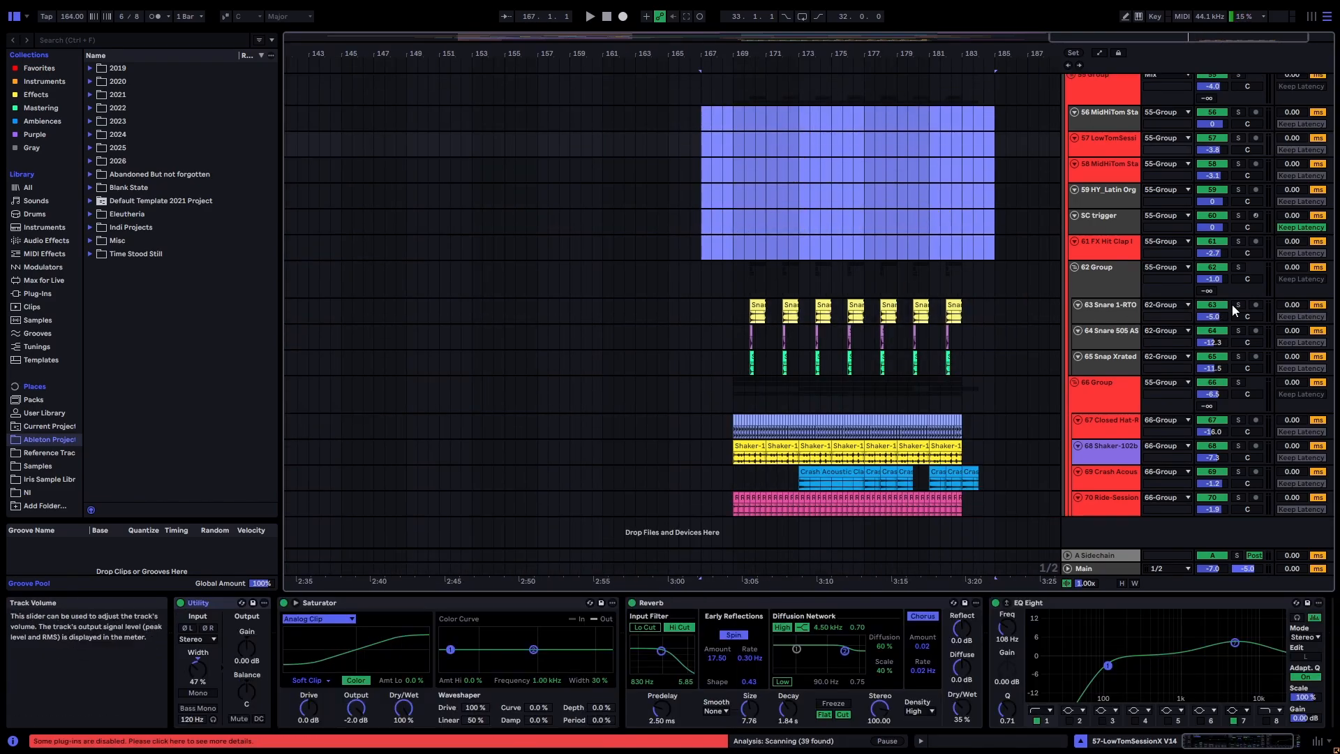
Step: Solo the 63-Snare 1-RTO track and play it from bar 170
{"action": "left_click", "coordinate": [749, 318]}
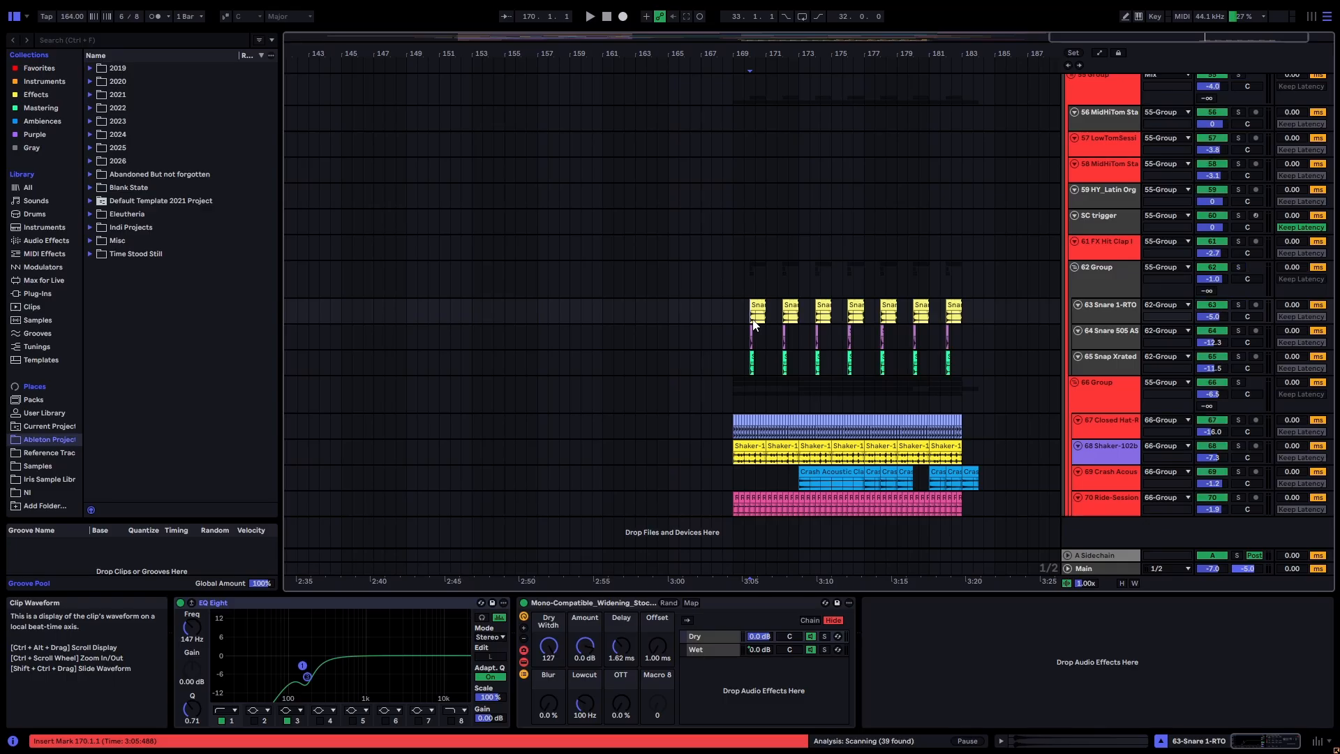
{"action": "key", "text": "space"}
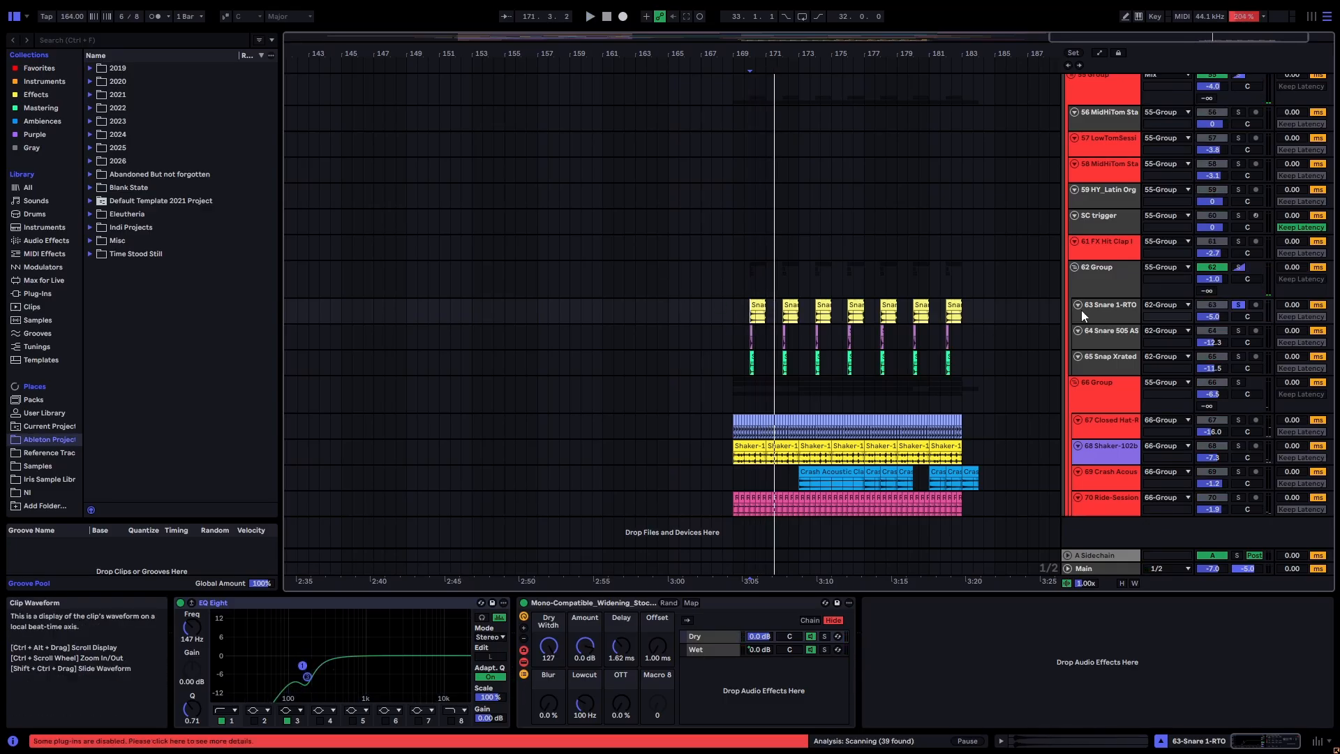
Step: Enlarge the 64-Snare 505 ASR track, solo it and play its clip from bar 170
{"action": "left_click", "coordinate": [1089, 331]}
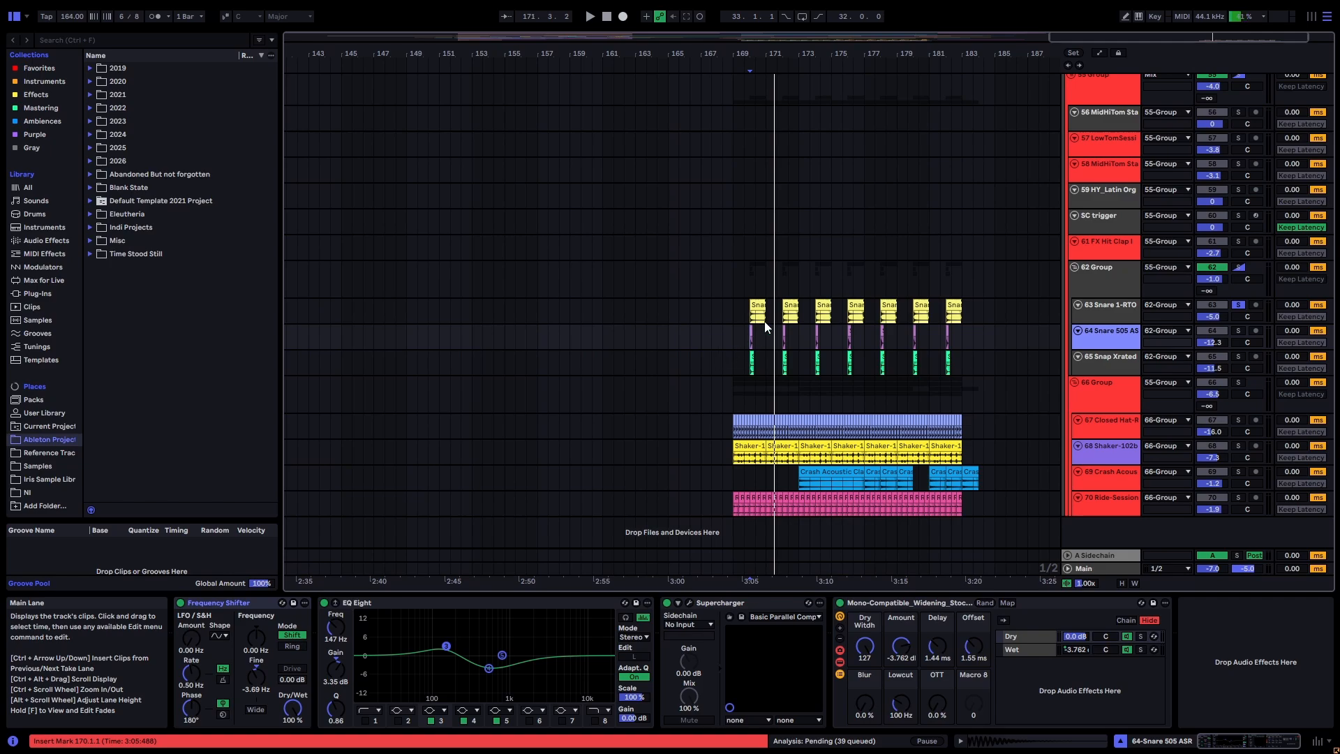
{"action": "scroll", "coordinate": [765, 326], "scroll_direction": "up", "scroll_amount": 6}
{"action": "scroll", "coordinate": [671, 339], "scroll_direction": "up", "scroll_amount": 3}
{"action": "scroll", "coordinate": [597, 340], "scroll_direction": "up", "scroll_amount": 5}
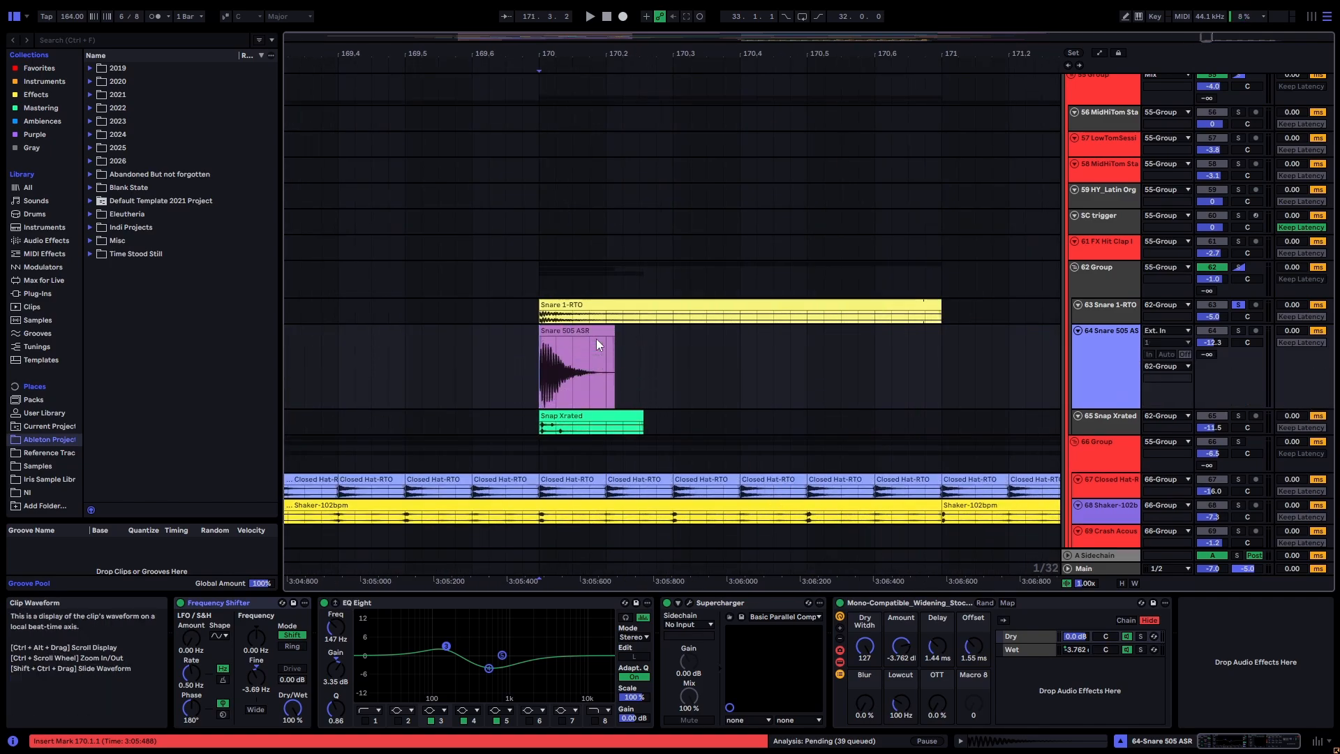
{"action": "left_click", "coordinate": [597, 331]}
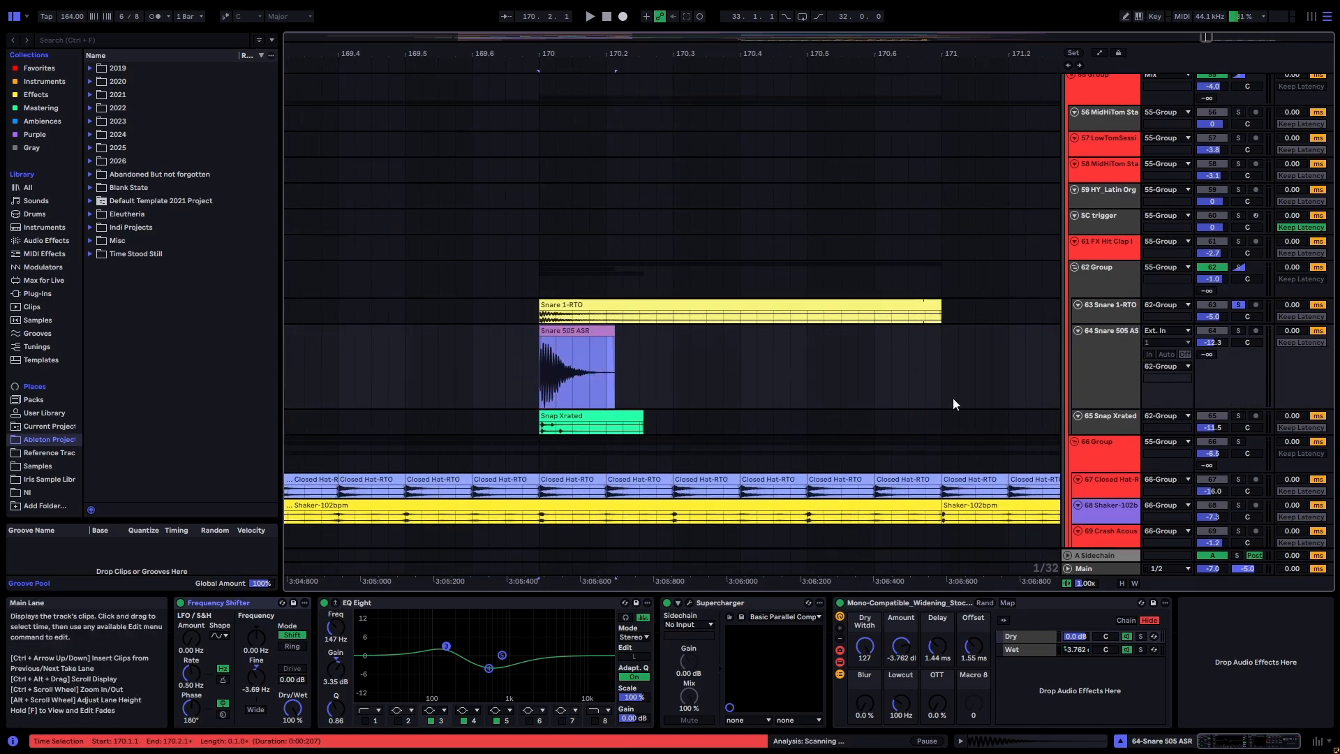
{"action": "key", "text": "s"}
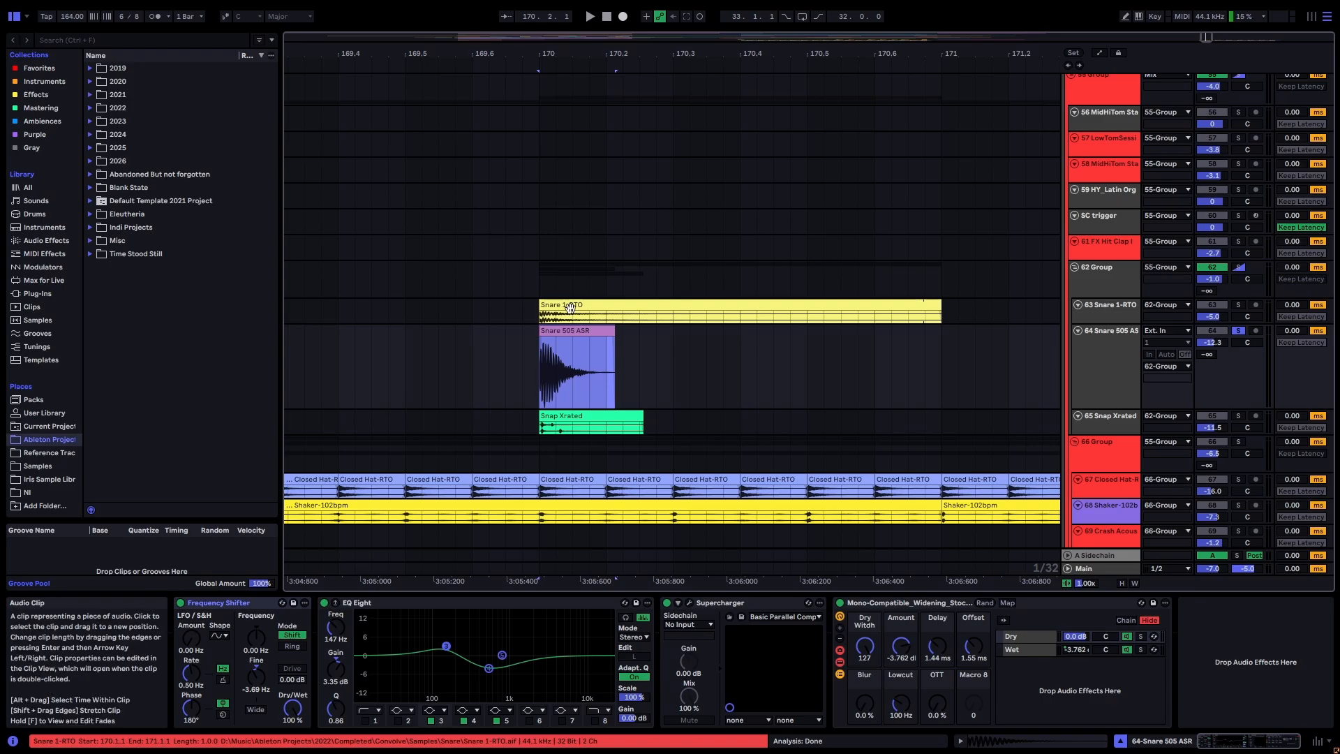
{"action": "key", "text": "space"}
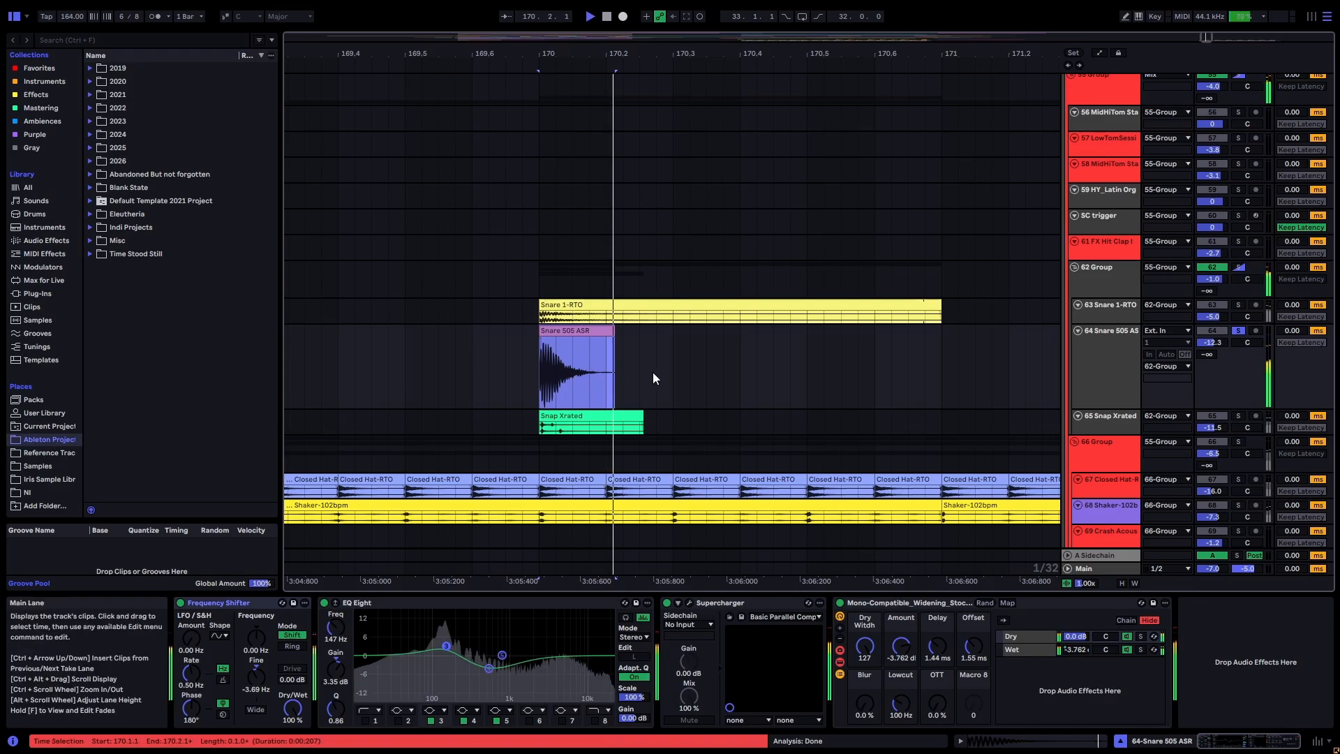
{"action": "left_click", "coordinate": [688, 372]}
{"action": "key", "text": "space"}
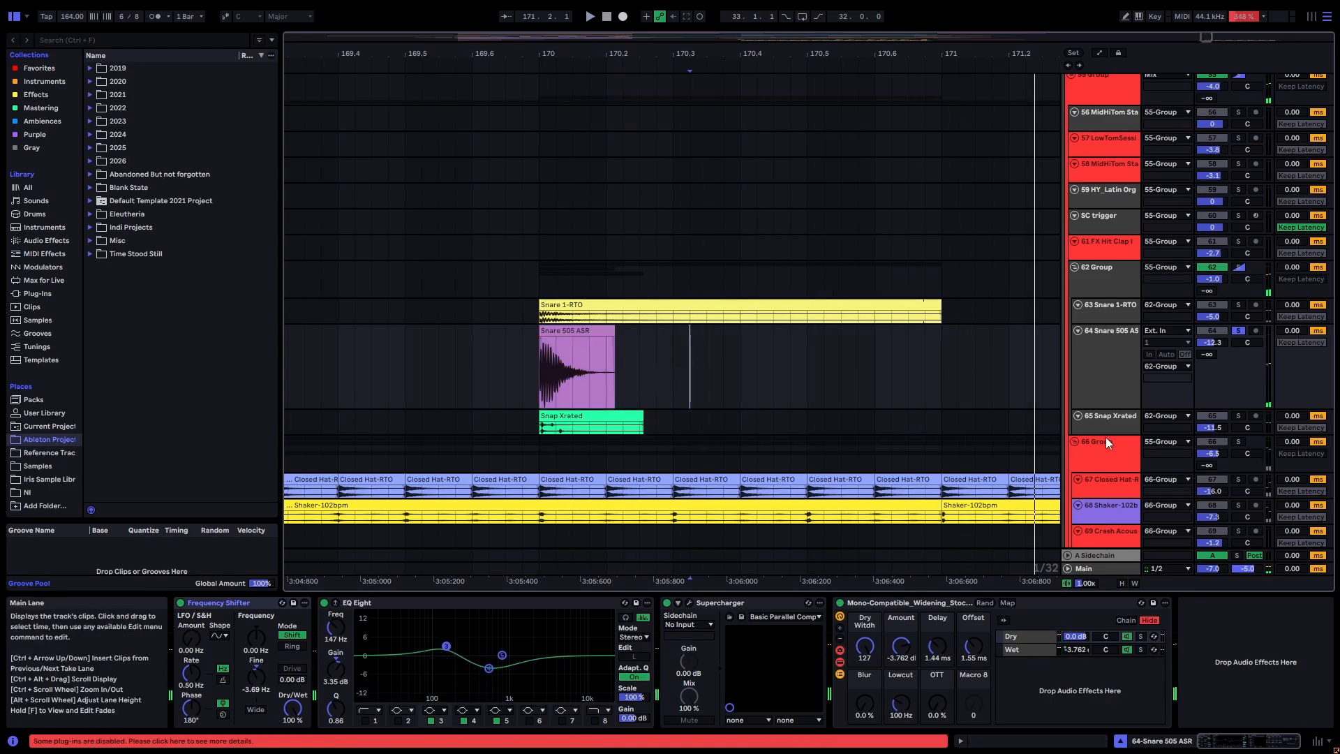
Step: Enlarge the 65-Snap Xrated track, solo it and play its clips from bar 170
{"action": "left_click", "coordinate": [1109, 417]}
{"action": "scroll", "coordinate": [621, 401], "scroll_direction": "up", "scroll_amount": 5}
{"action": "scroll", "coordinate": [586, 486], "scroll_direction": "up", "scroll_amount": 6}
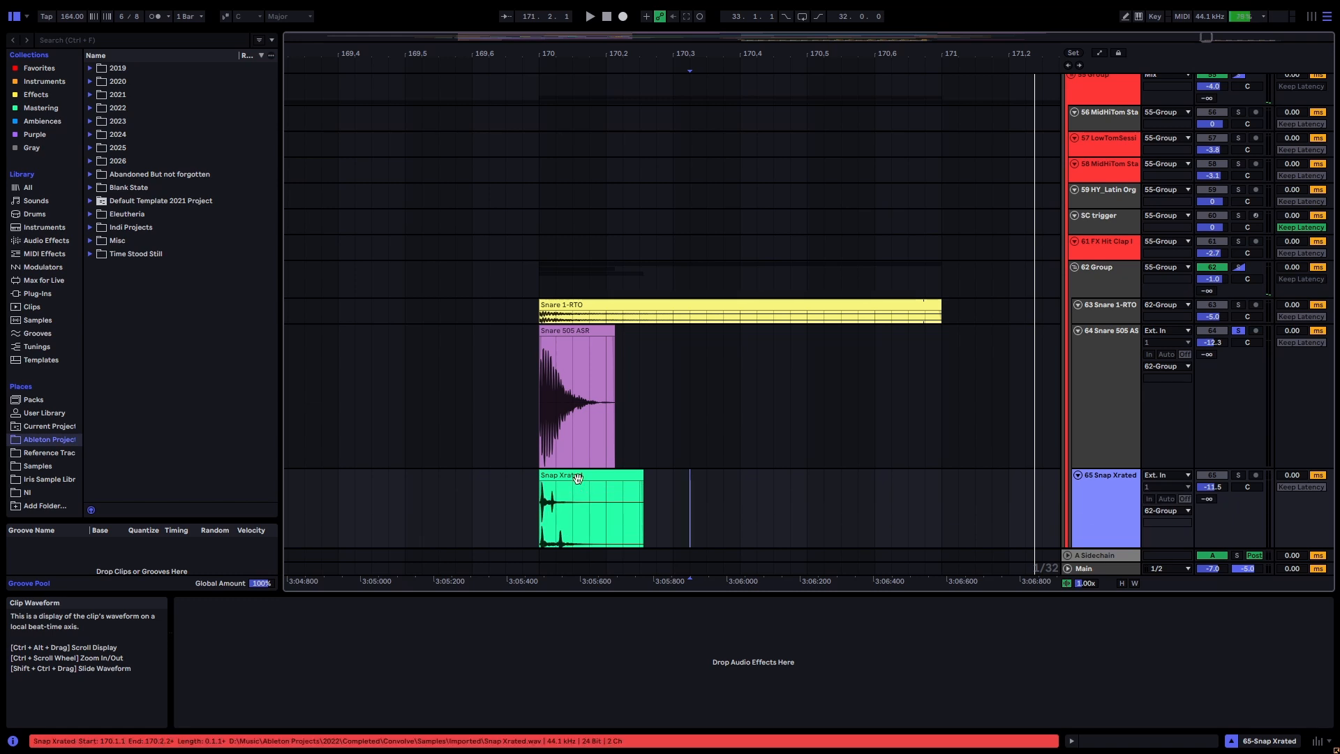
{"action": "left_click", "coordinate": [578, 474]}
{"action": "scroll", "coordinate": [734, 460], "scroll_direction": "down", "scroll_amount": 10, "text": "ctrl"}
{"action": "scroll", "coordinate": [907, 436], "scroll_direction": "down", "scroll_amount": 3}
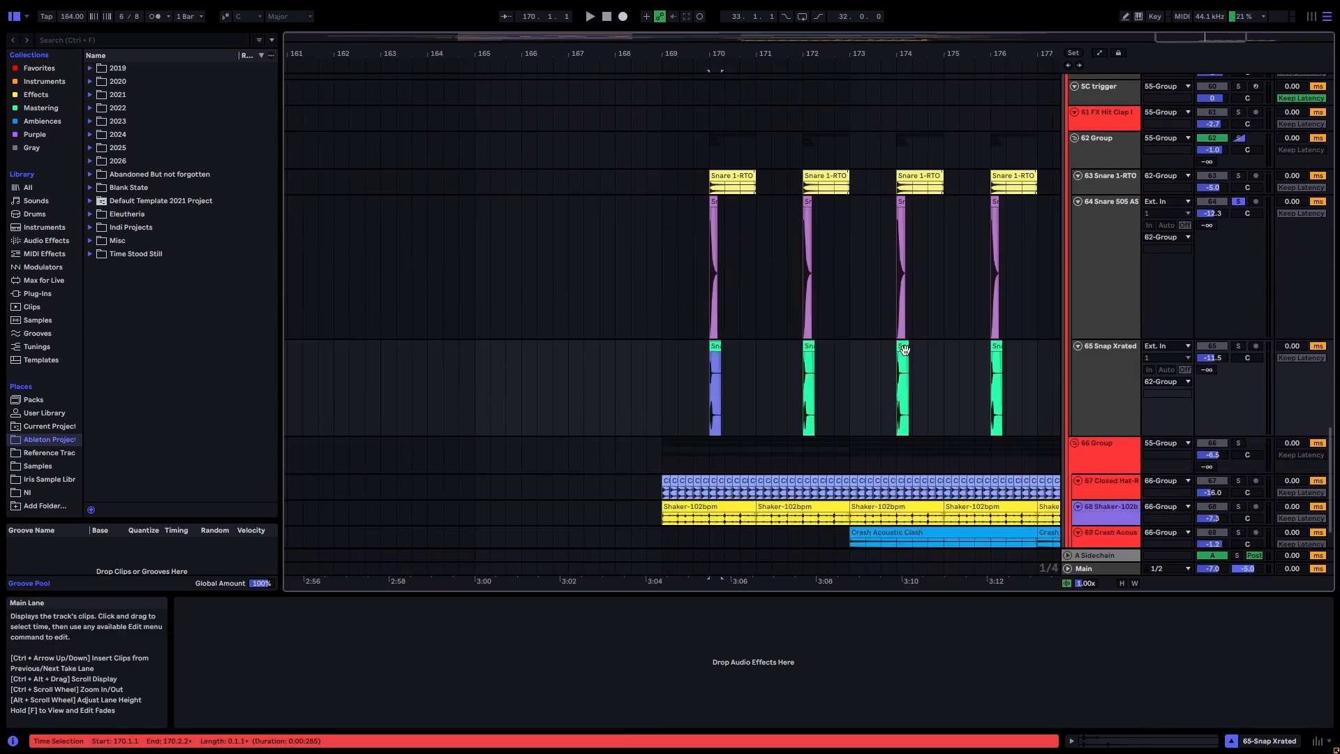
{"action": "key", "text": "space"}
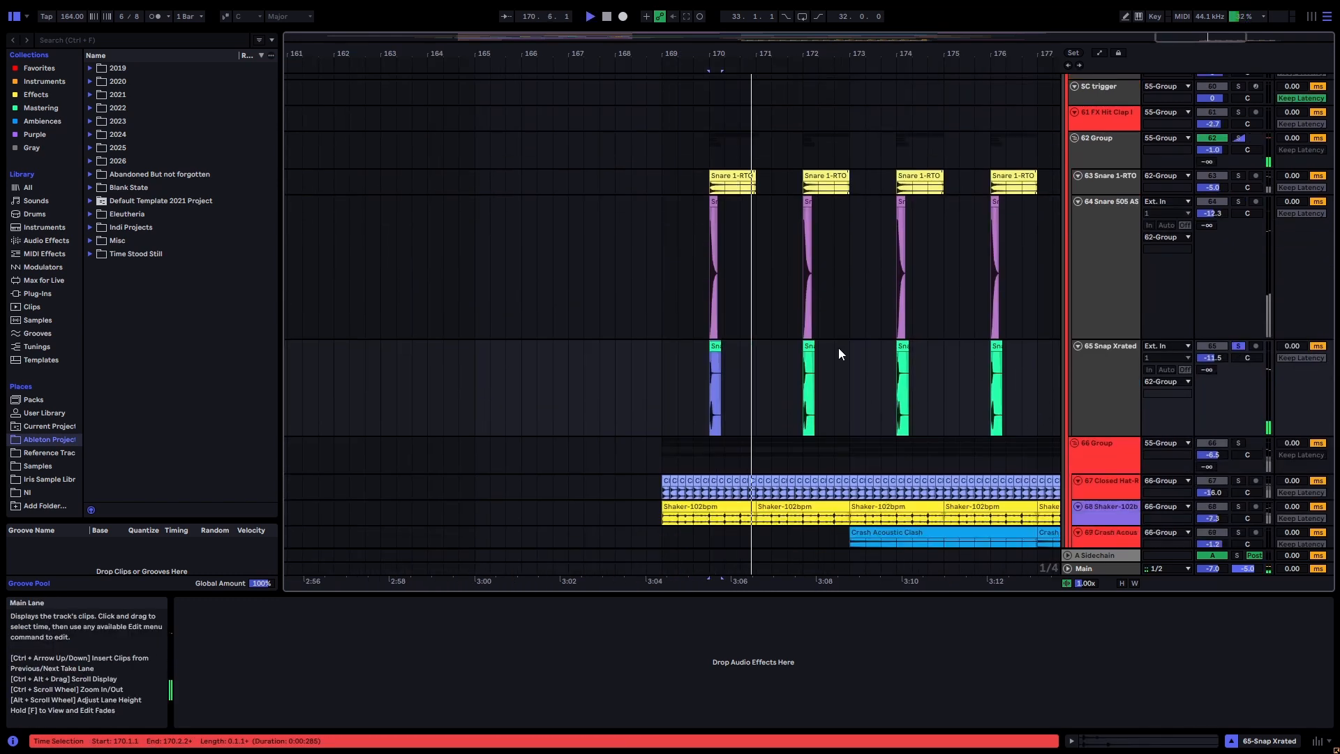
Step: Solo the whole 62 Group and play all three snare layers together from bar 170
{"action": "left_click", "coordinate": [1117, 146]}
{"action": "left_click", "coordinate": [734, 164]}
{"action": "key", "text": "space"}
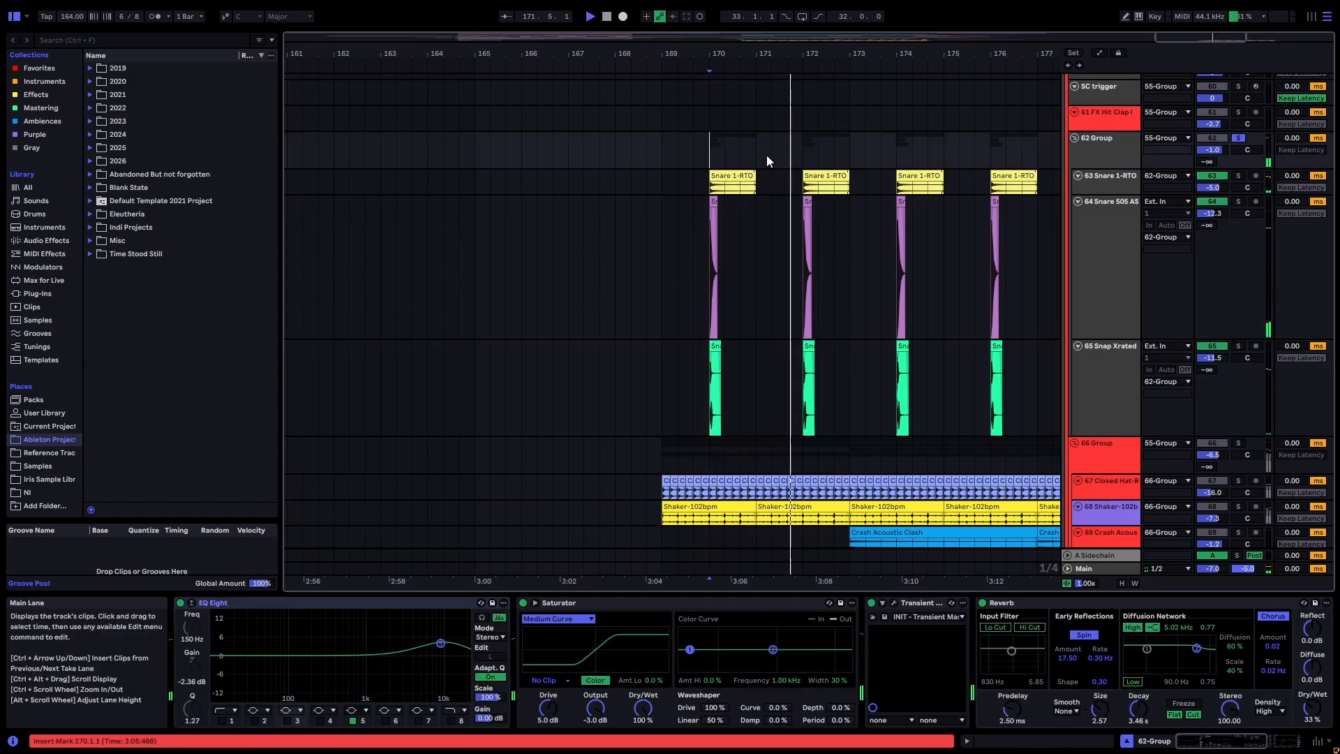
{"action": "key", "text": "space"}
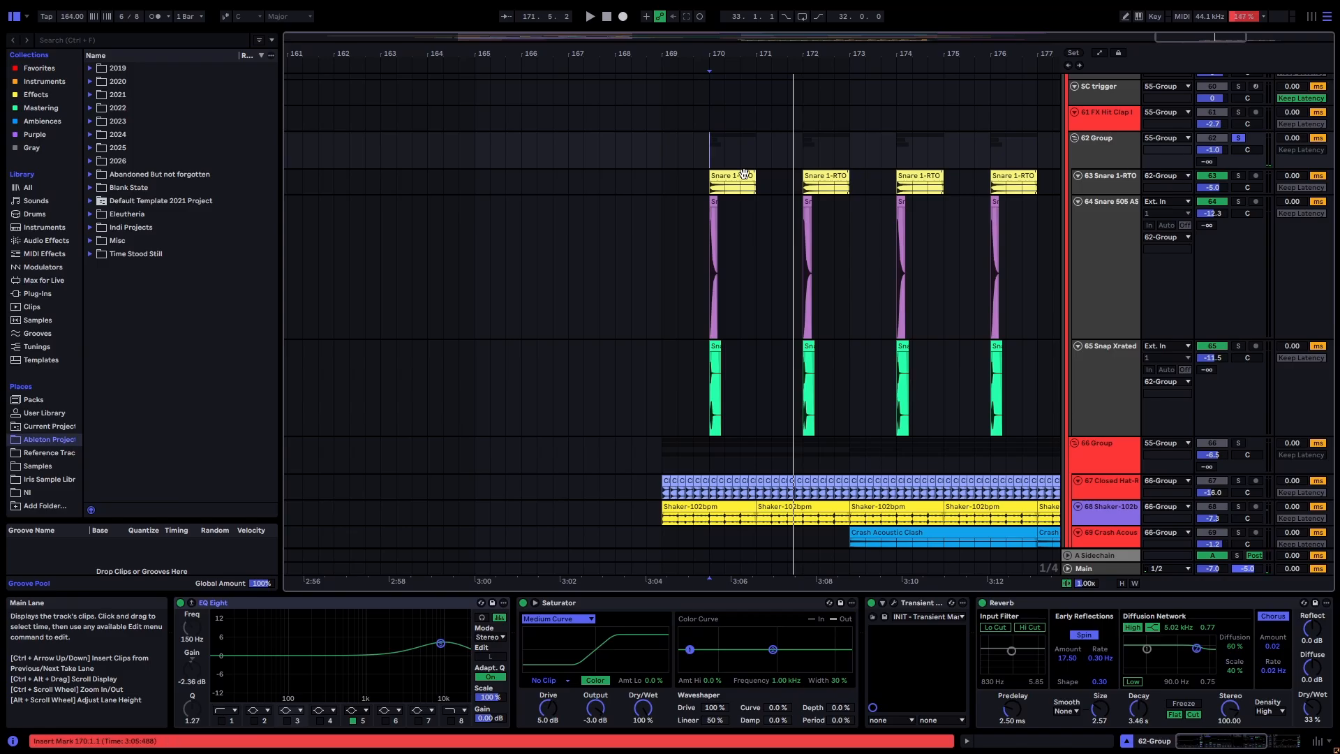
Step: Reset the enlarged track heights and delete the 62 Group's snare and snap clips between bars 165 and 187
{"action": "scroll", "coordinate": [723, 187], "scroll_direction": "down", "scroll_amount": 3, "text": "ctrl"}
{"action": "scroll", "coordinate": [718, 192], "scroll_direction": "down", "scroll_amount": 3, "text": "ctrl"}
{"action": "scroll", "coordinate": [638, 252], "scroll_direction": "up", "scroll_amount": 3}
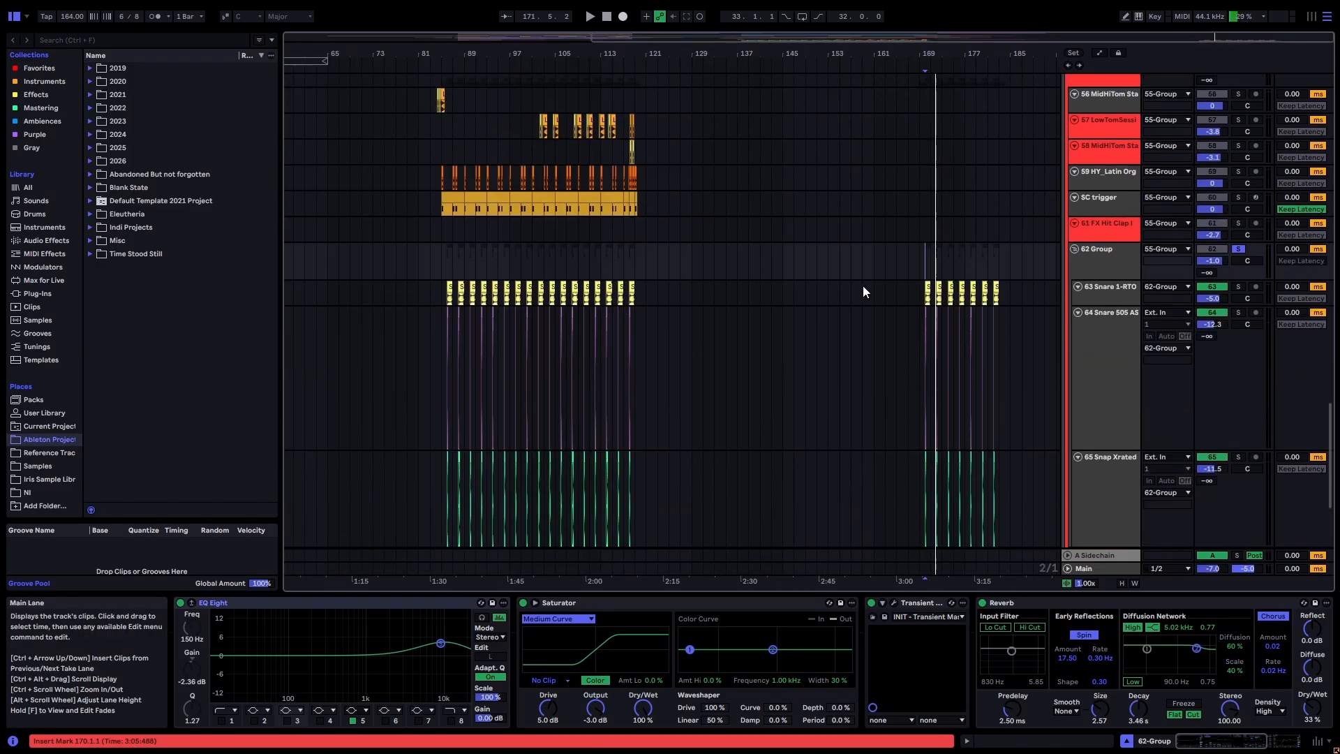
{"action": "key", "text": "h"}
{"action": "left_click_drag", "start_coordinate": [909, 312], "coordinate": [1020, 375]}
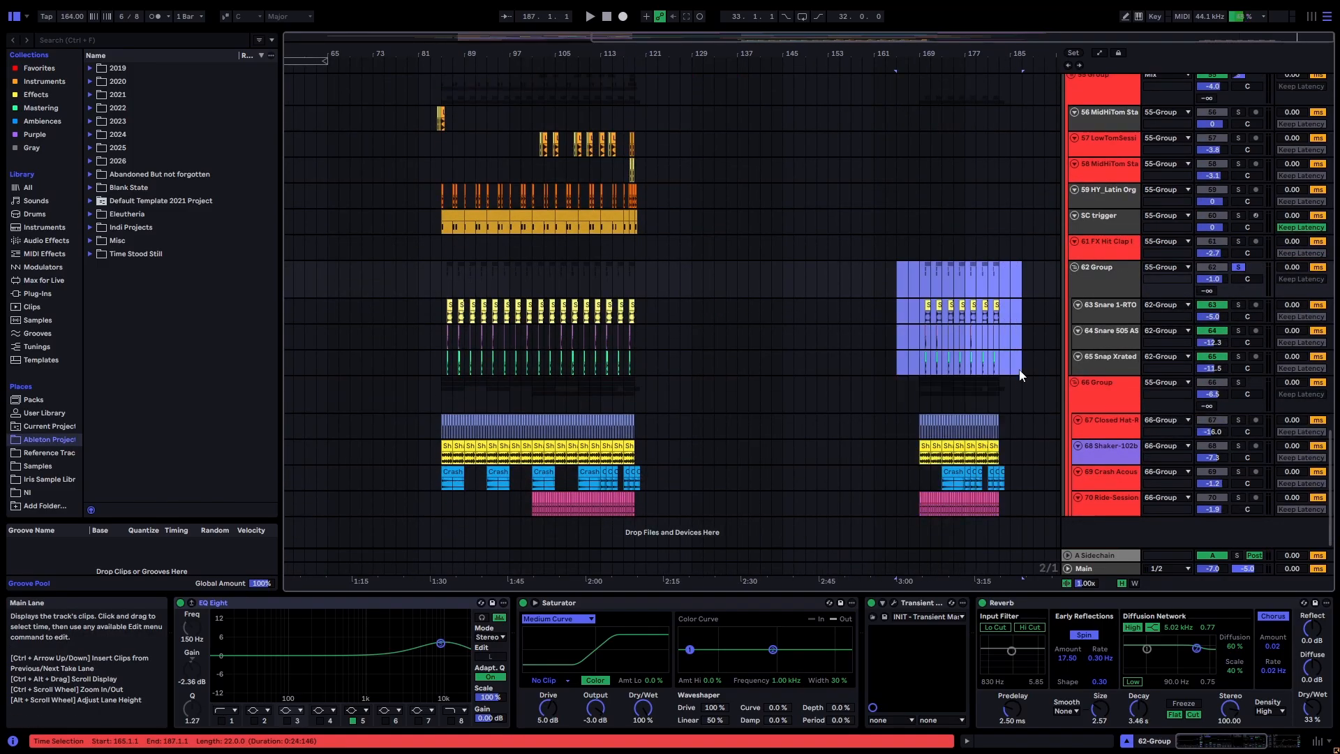
{"action": "key", "text": "z"}
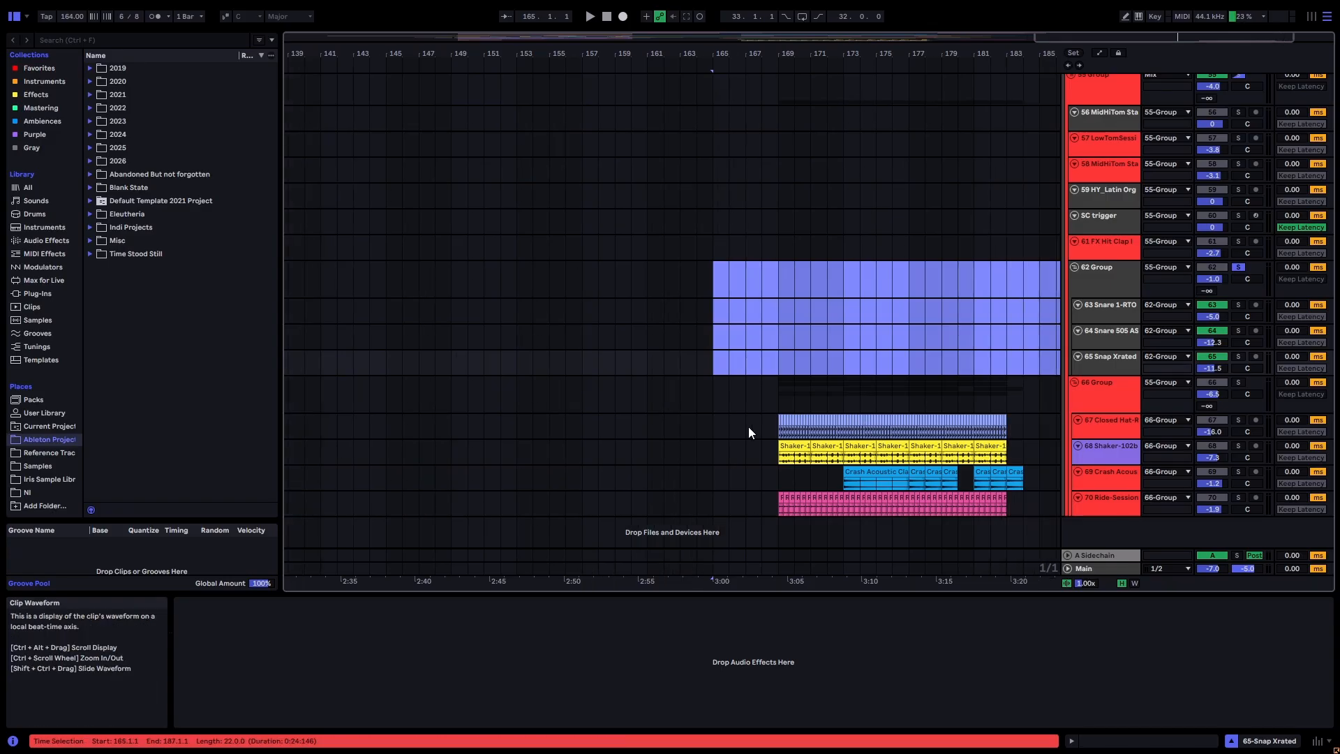
Step: Solo the 67 Closed Hat track, play it from bar 169, and point out its Mono-Compatible Widening rack and EQ Eight
{"action": "left_click", "coordinate": [787, 401]}
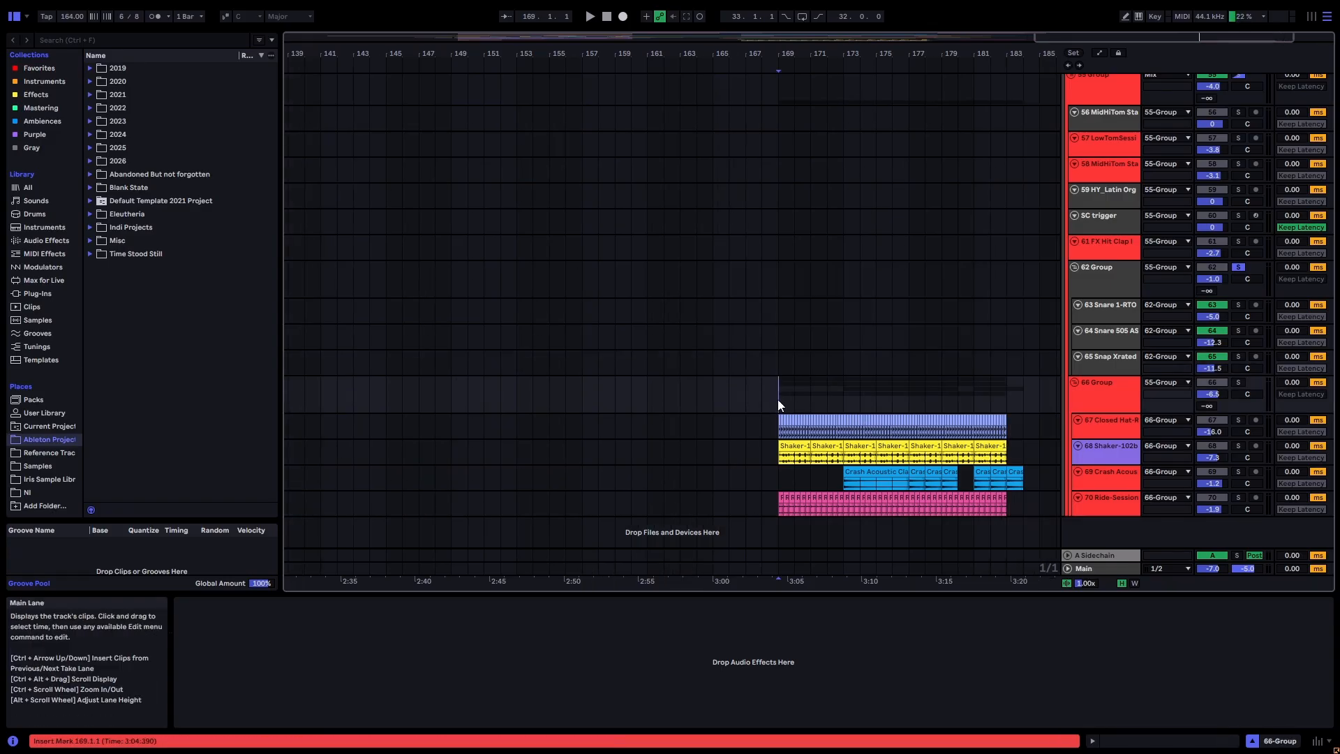
{"action": "left_click", "coordinate": [782, 431]}
{"action": "key", "text": "space"}
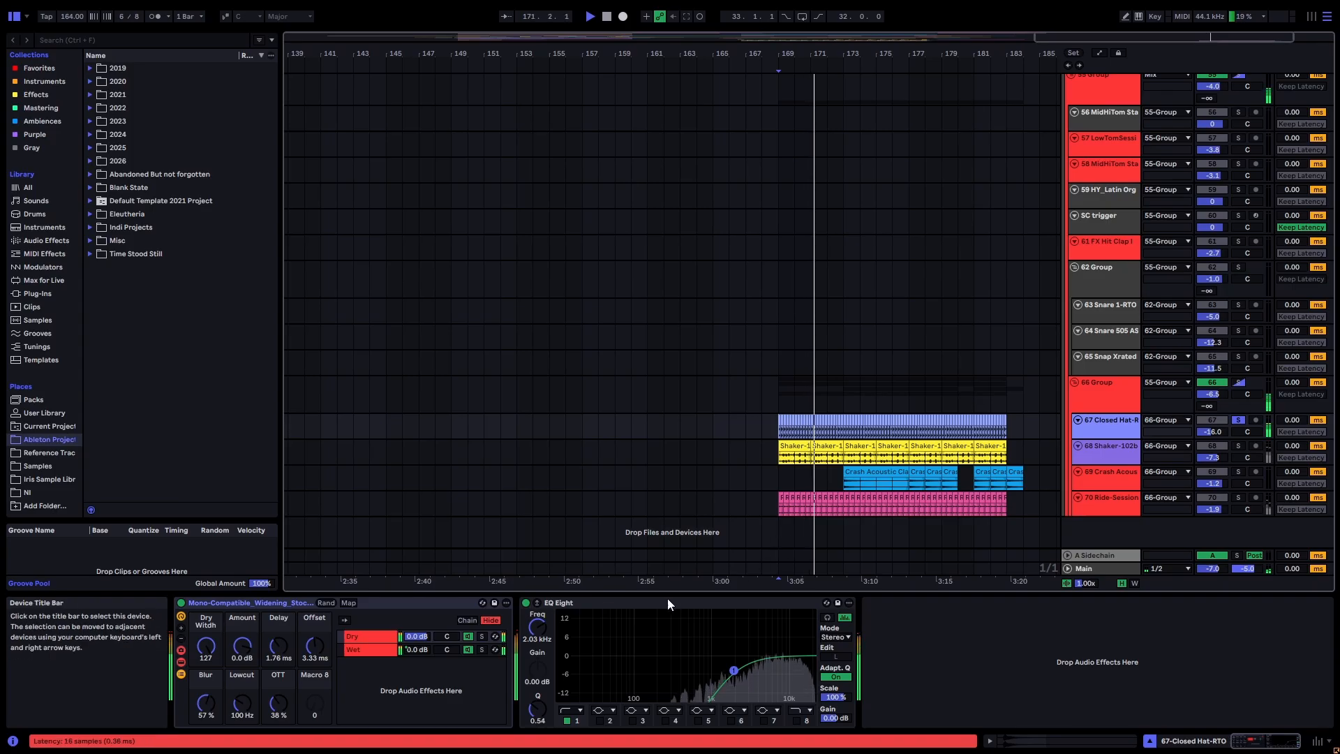
{"action": "left_click", "coordinate": [464, 608]}
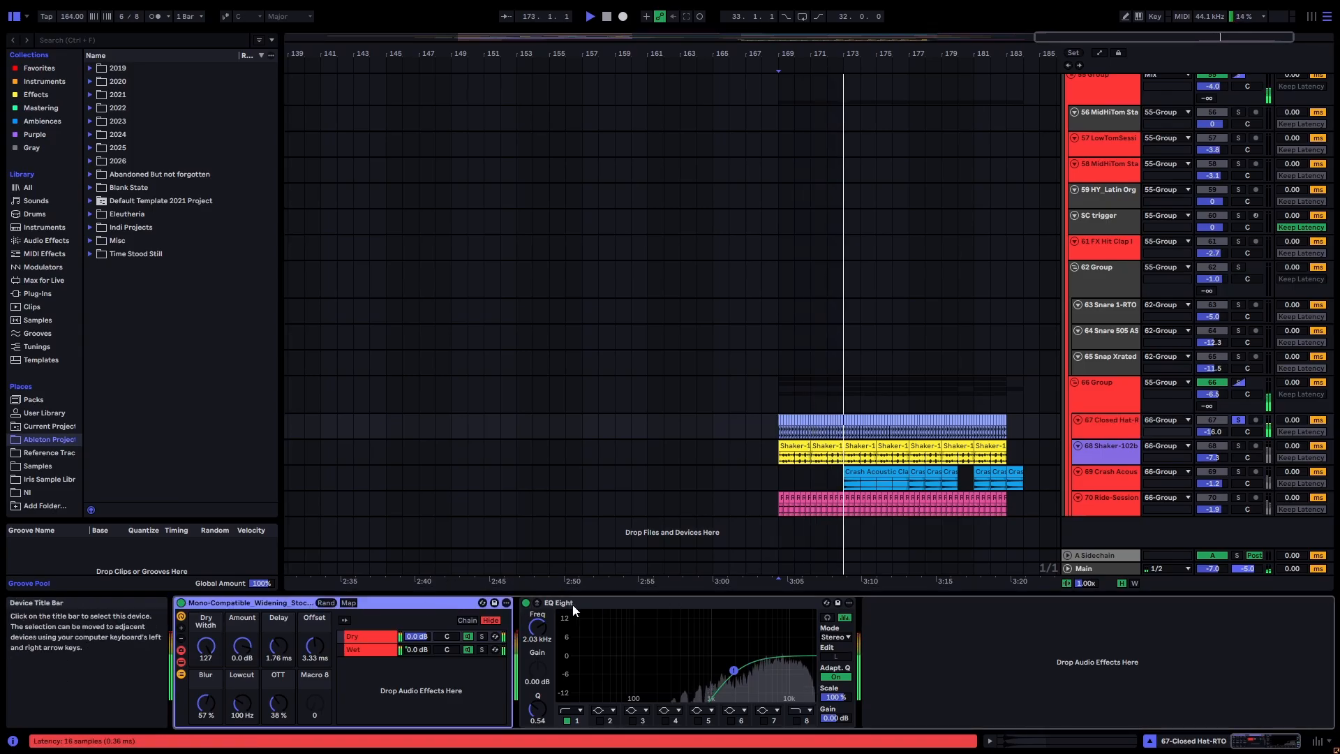
{"action": "left_click", "coordinate": [572, 604]}
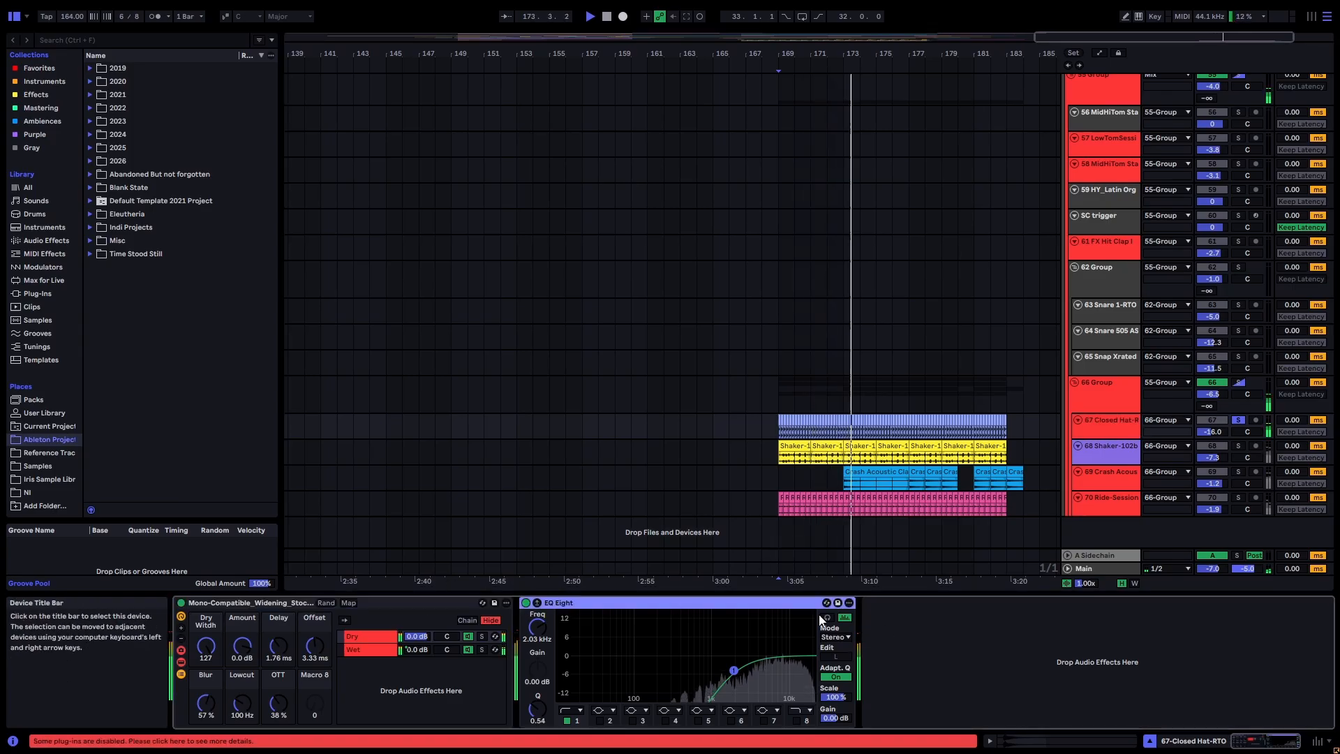
Step: During playback, solo the 68 Shaker, 69 Crash and 70 Ride tracks one after another
{"action": "left_click", "coordinate": [1099, 454]}
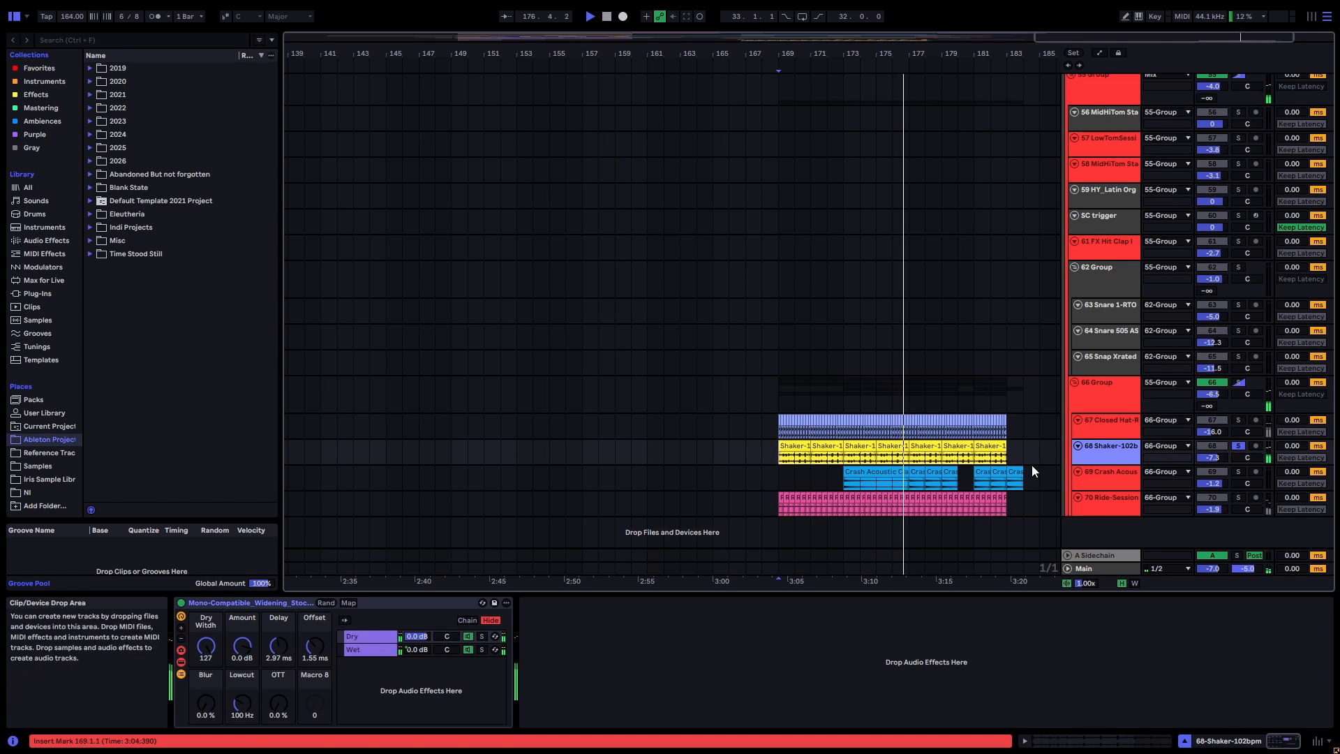
{"action": "left_click", "coordinate": [1125, 485]}
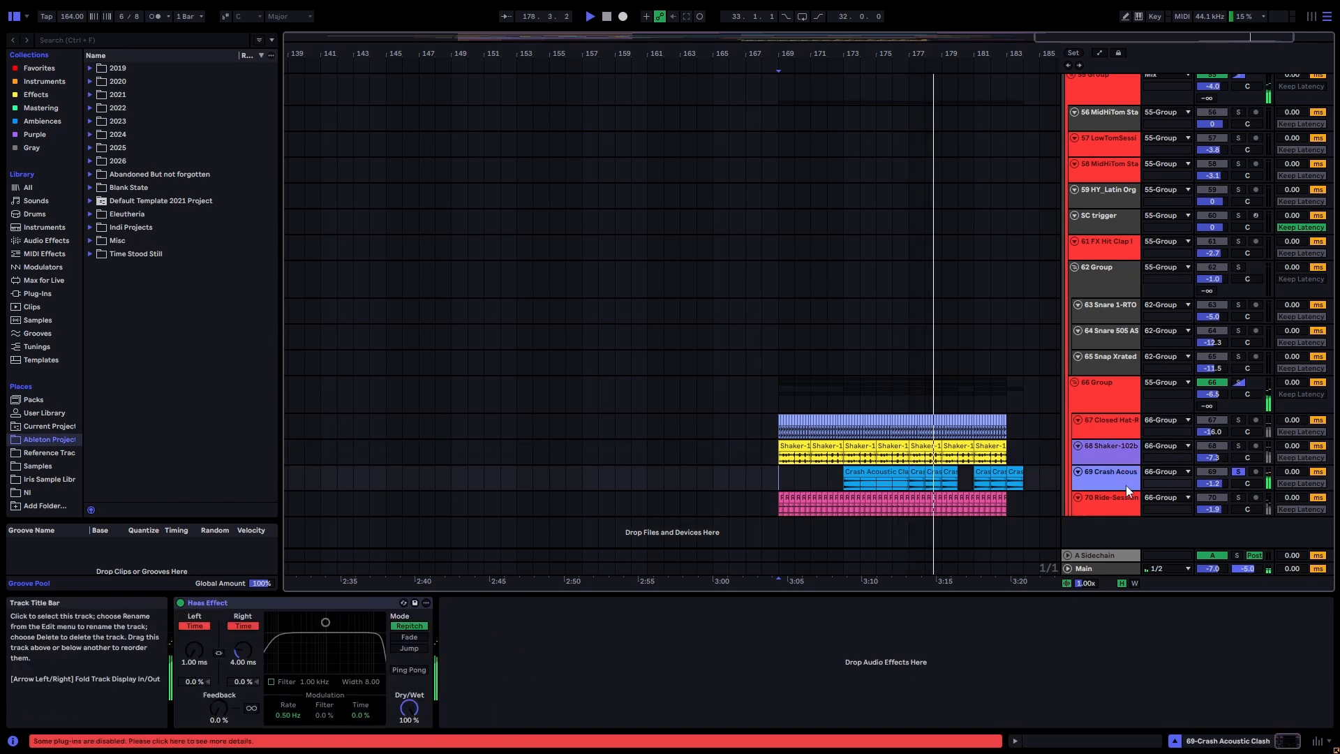
{"action": "left_click", "coordinate": [1129, 508]}
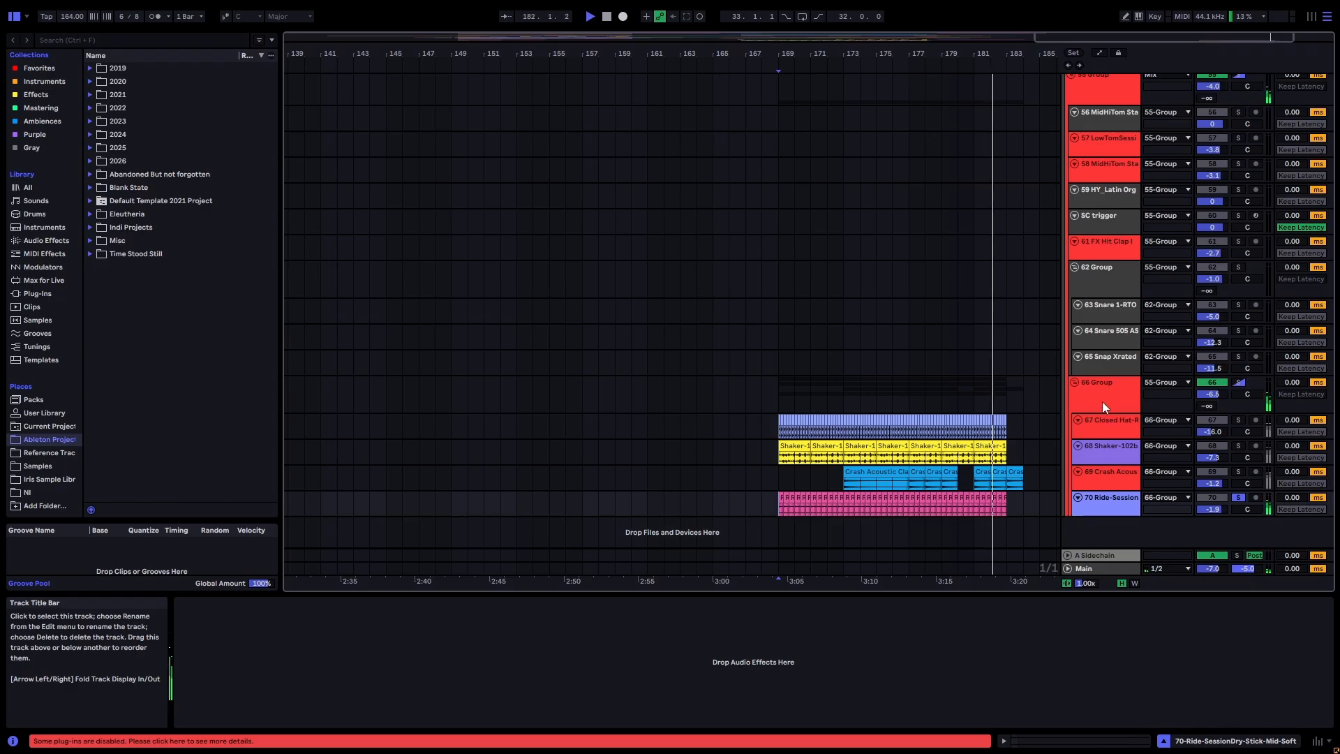
Step: Solo the whole 66 Group and play all its hat, shaker, crash and ride layers together from bar 169
{"action": "left_click", "coordinate": [779, 393]}
{"action": "key", "text": "space"}
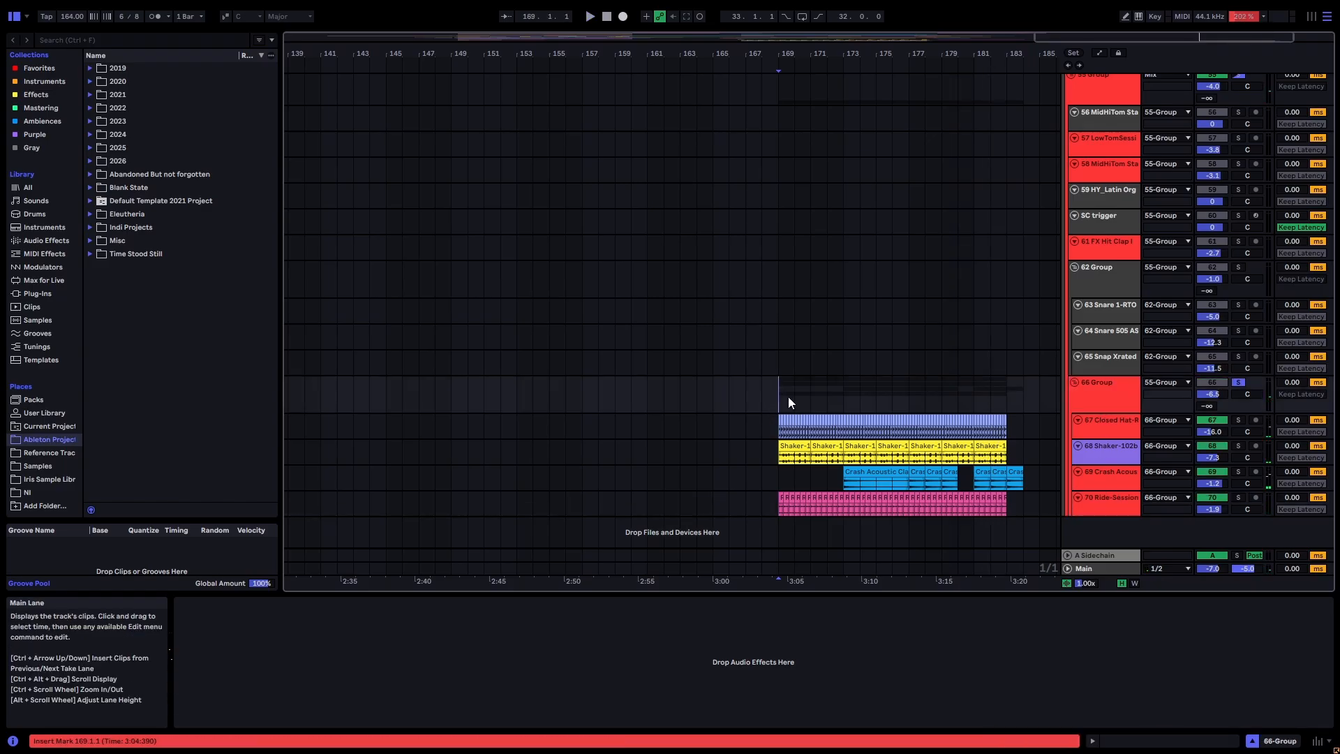
{"action": "key", "text": "space"}
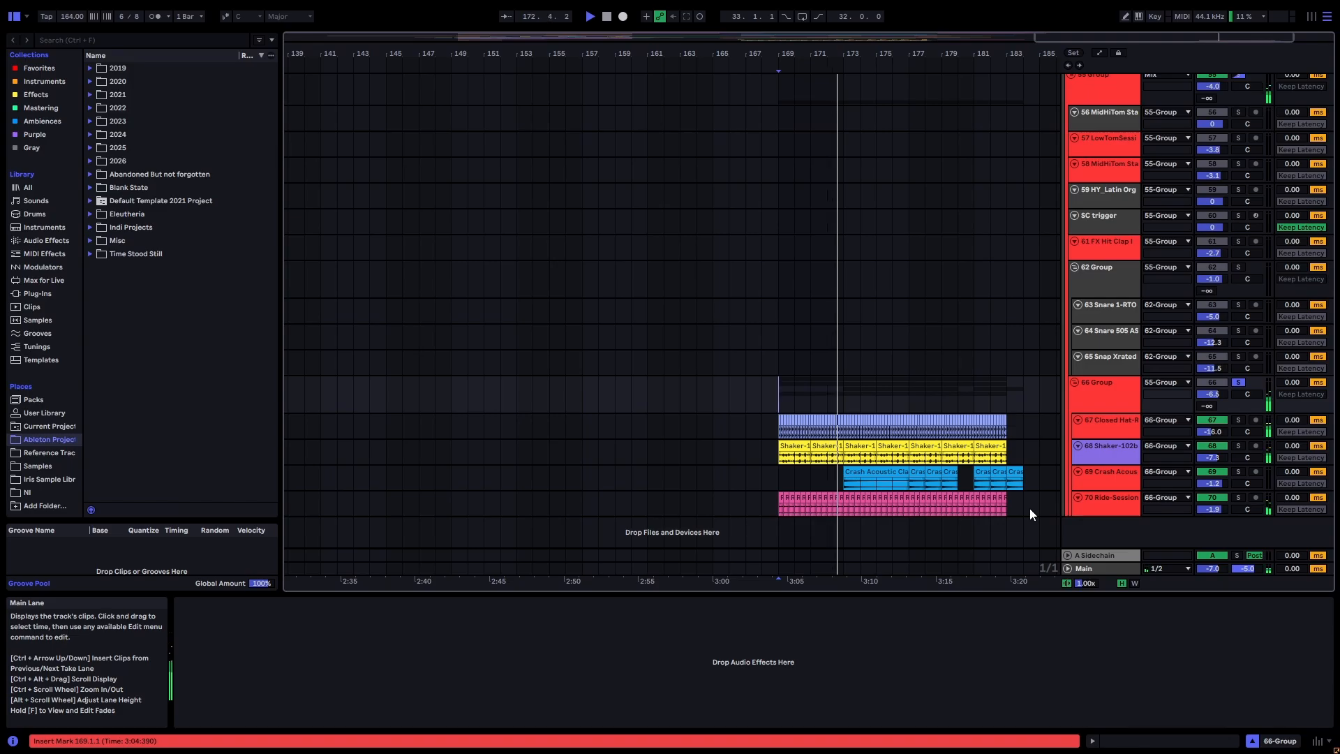
{"action": "key", "text": "space"}
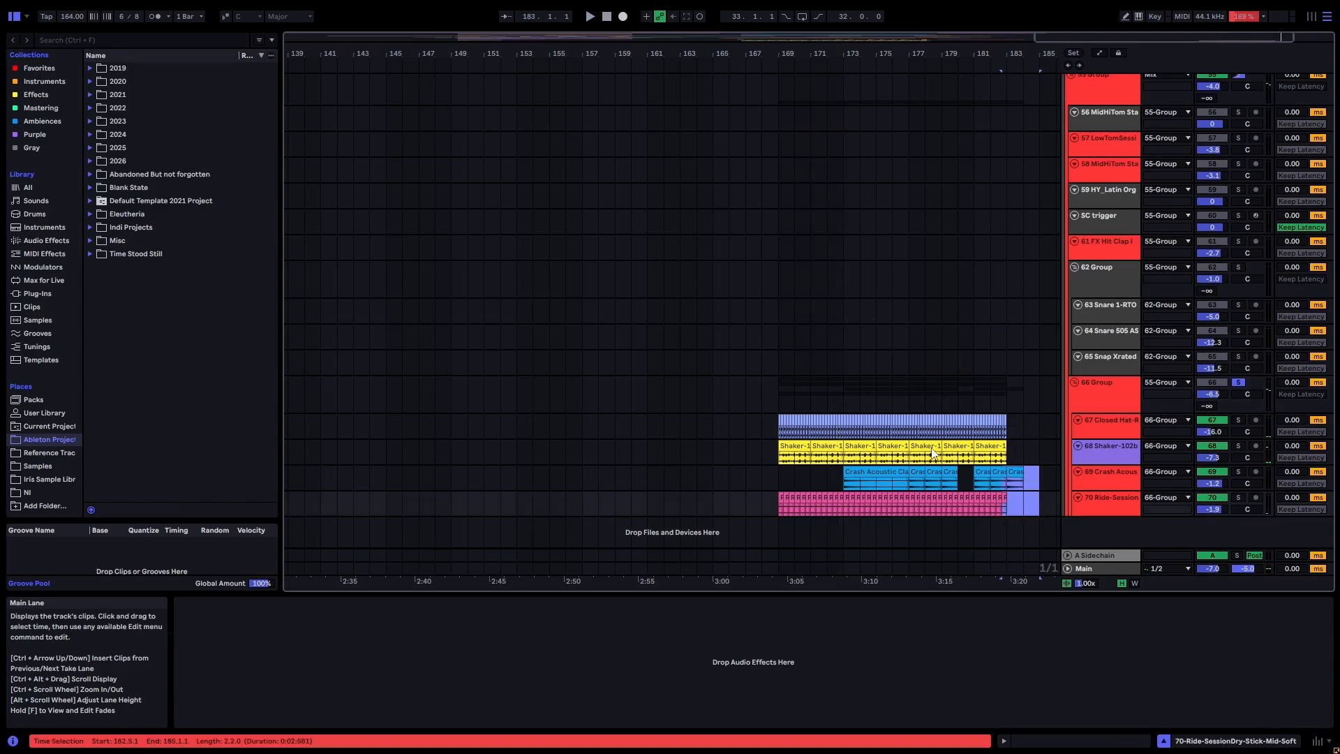
Step: Delete the 66 Group's clips between bars 165 and 185 and show the full arrangement from its first tracks
{"action": "left_click_drag", "start_coordinate": [1029, 505], "coordinate": [721, 392]}
{"action": "key", "text": "w"}
{"action": "scroll", "coordinate": [706, 404], "scroll_direction": "up", "scroll_amount": 8}
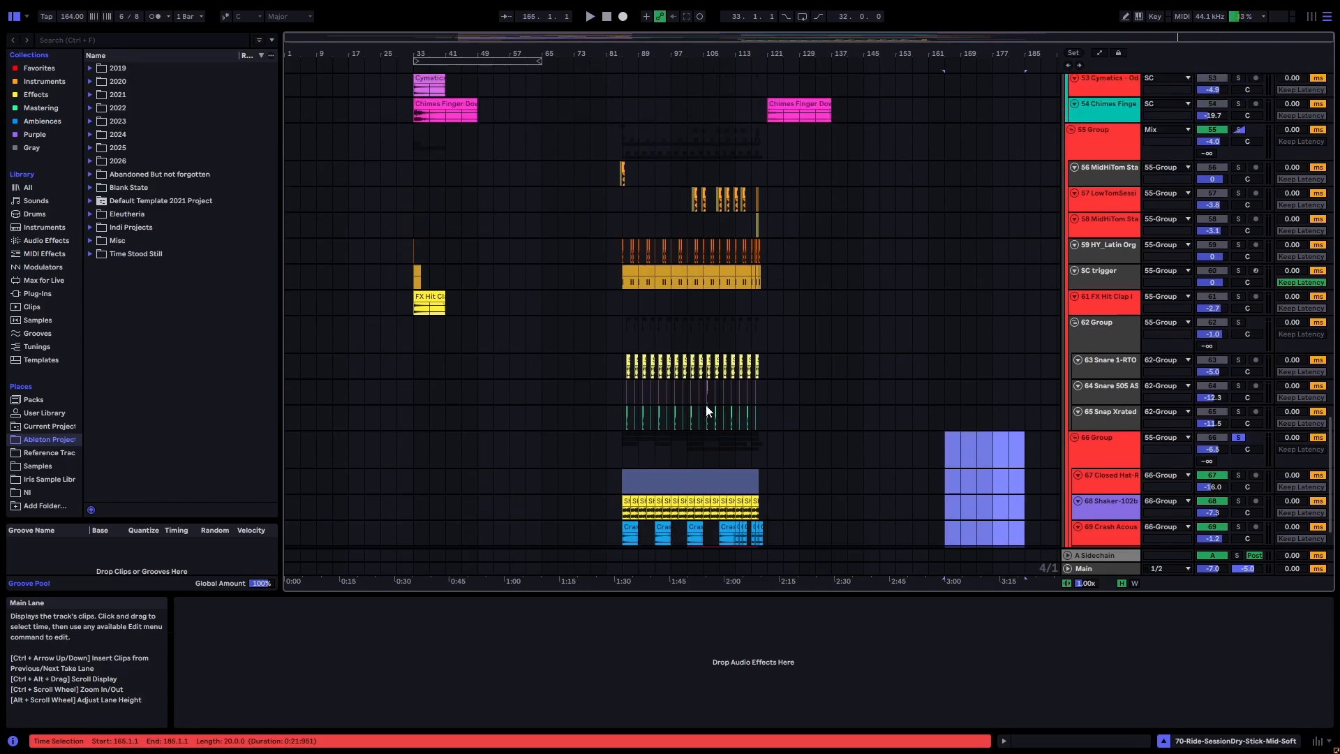
{"action": "scroll", "coordinate": [810, 437], "scroll_direction": "up", "scroll_amount": 15}
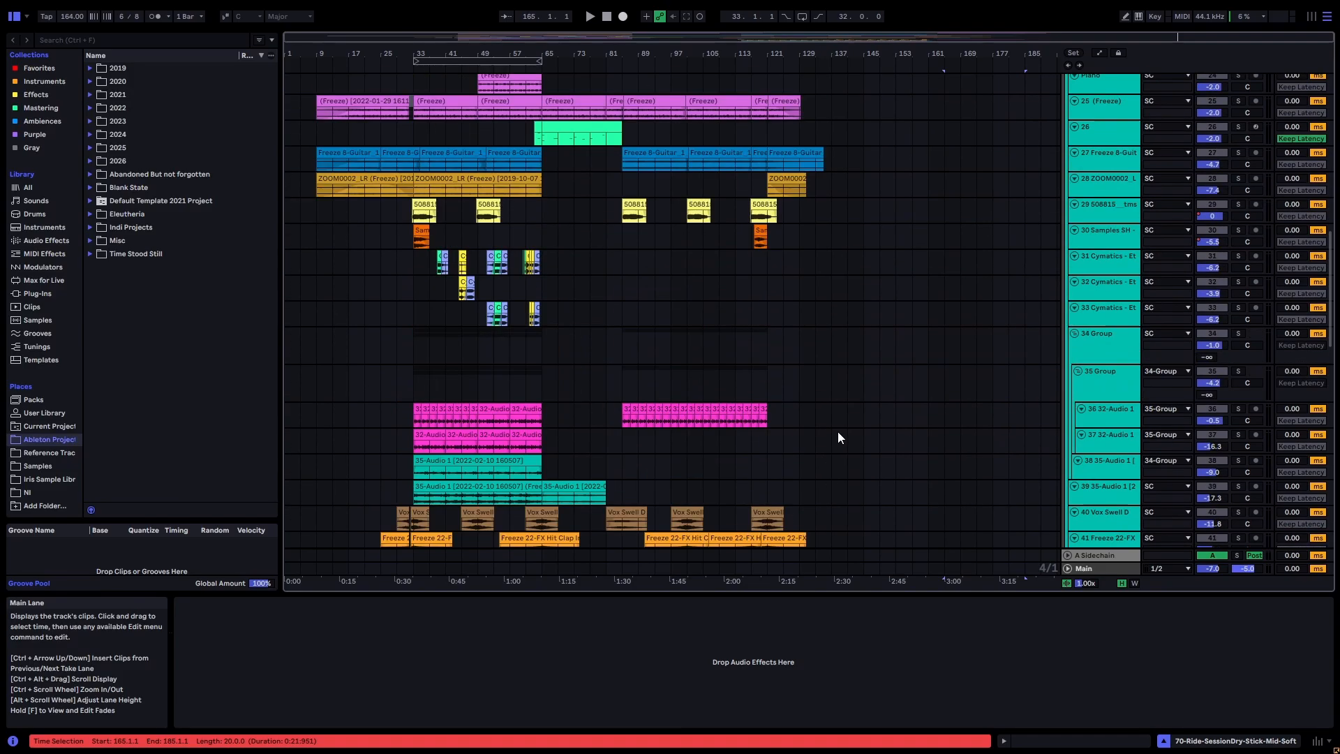
{"action": "scroll", "coordinate": [975, 424], "scroll_direction": "up", "scroll_amount": 10}
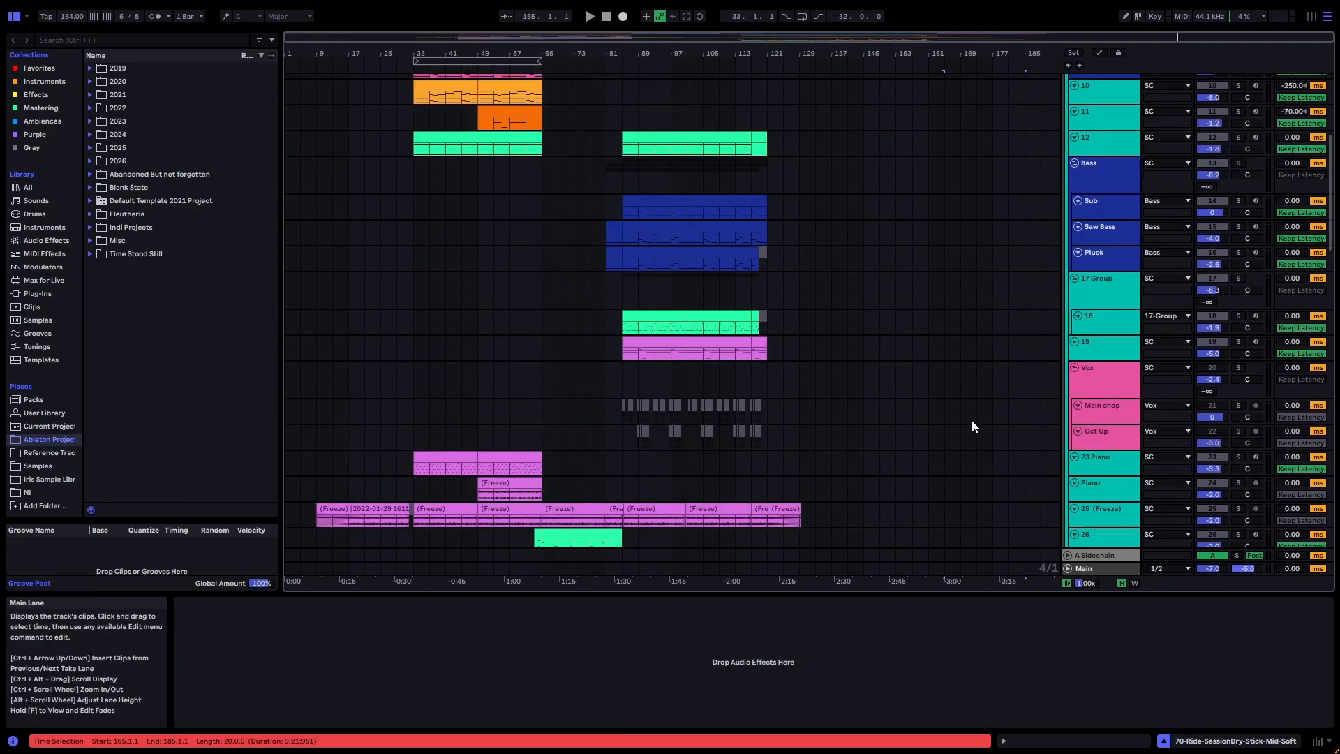
{"action": "scroll", "coordinate": [953, 434], "scroll_direction": "up", "scroll_amount": 8}
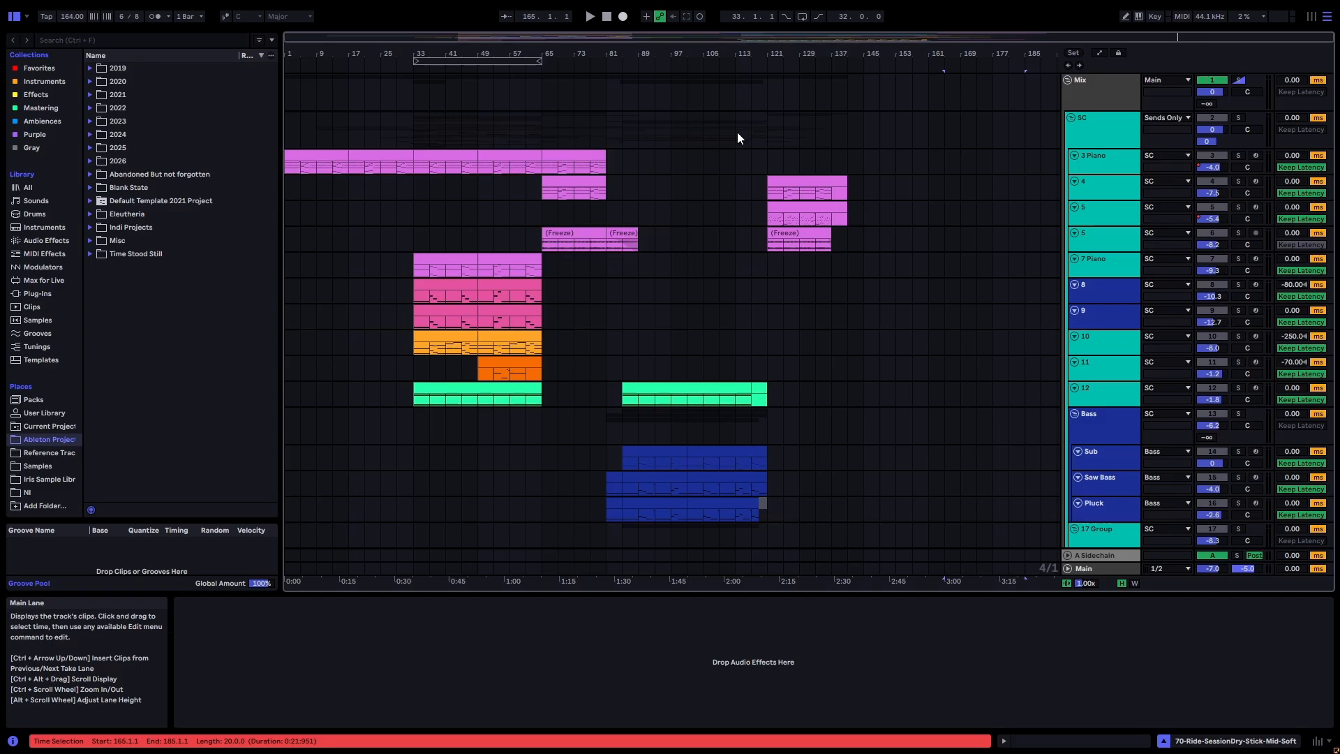
Step: Place the insert marker at bar 121 on the SC group and look over the outro section's tracks
{"action": "left_click_drag", "start_coordinate": [737, 132], "coordinate": [756, 128]}
{"action": "left_click", "coordinate": [766, 130]}
{"action": "scroll", "coordinate": [740, 178], "scroll_direction": "down", "scroll_amount": 2}
{"action": "scroll", "coordinate": [780, 170], "scroll_direction": "up", "scroll_amount": 1}
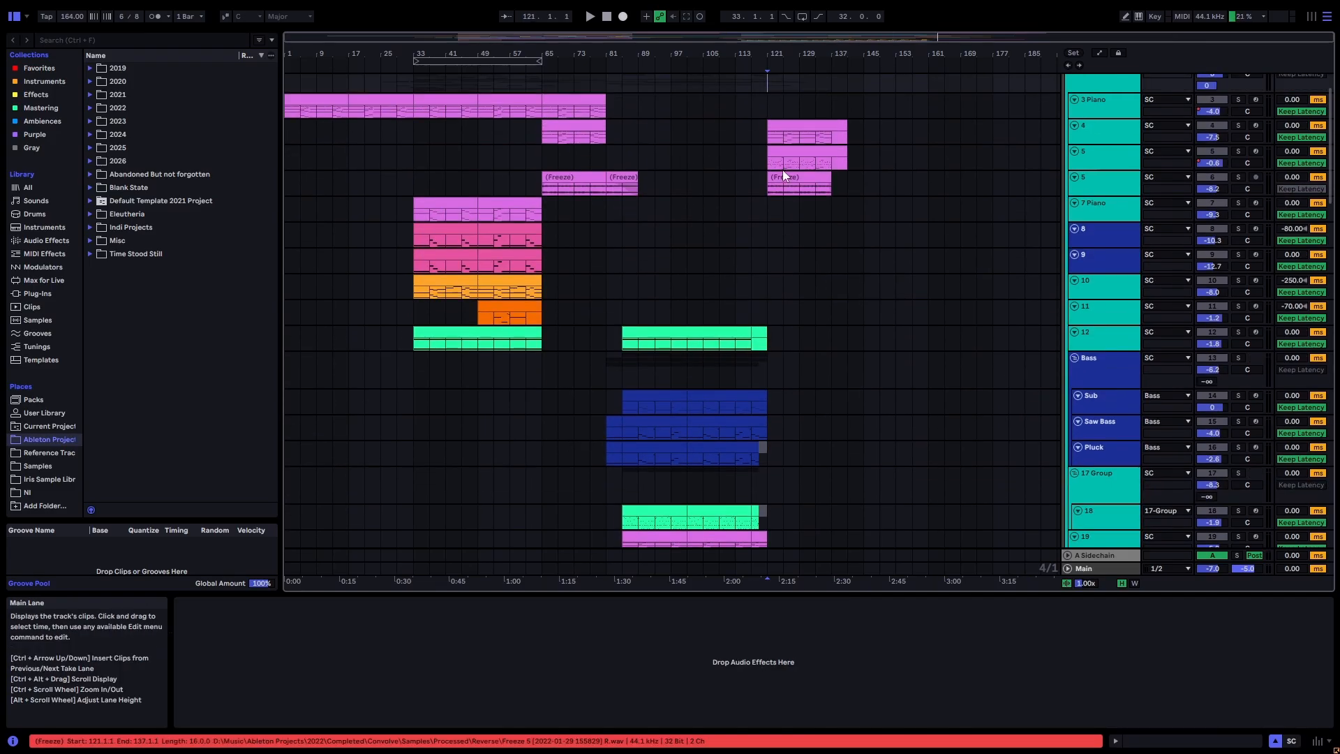
{"action": "scroll", "coordinate": [889, 367], "scroll_direction": "down", "scroll_amount": 10}
{"action": "scroll", "coordinate": [903, 409], "scroll_direction": "up", "scroll_amount": 10}
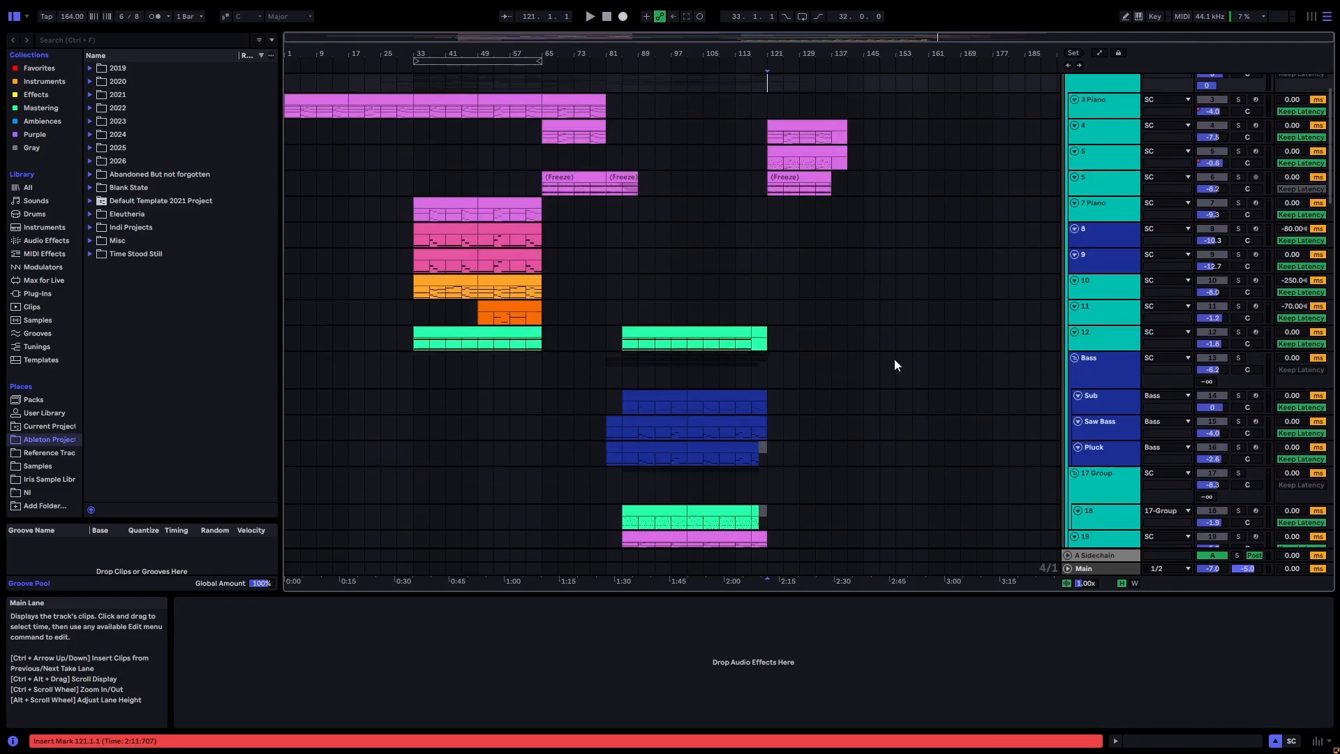
{"action": "scroll", "coordinate": [894, 358], "scroll_direction": "up", "scroll_amount": 2}
Step: Compare the clips from bar 65 on tracks 3 and 4 with the outro clips, and select track 5's clip at bar 121
{"action": "left_click", "coordinate": [768, 197]}
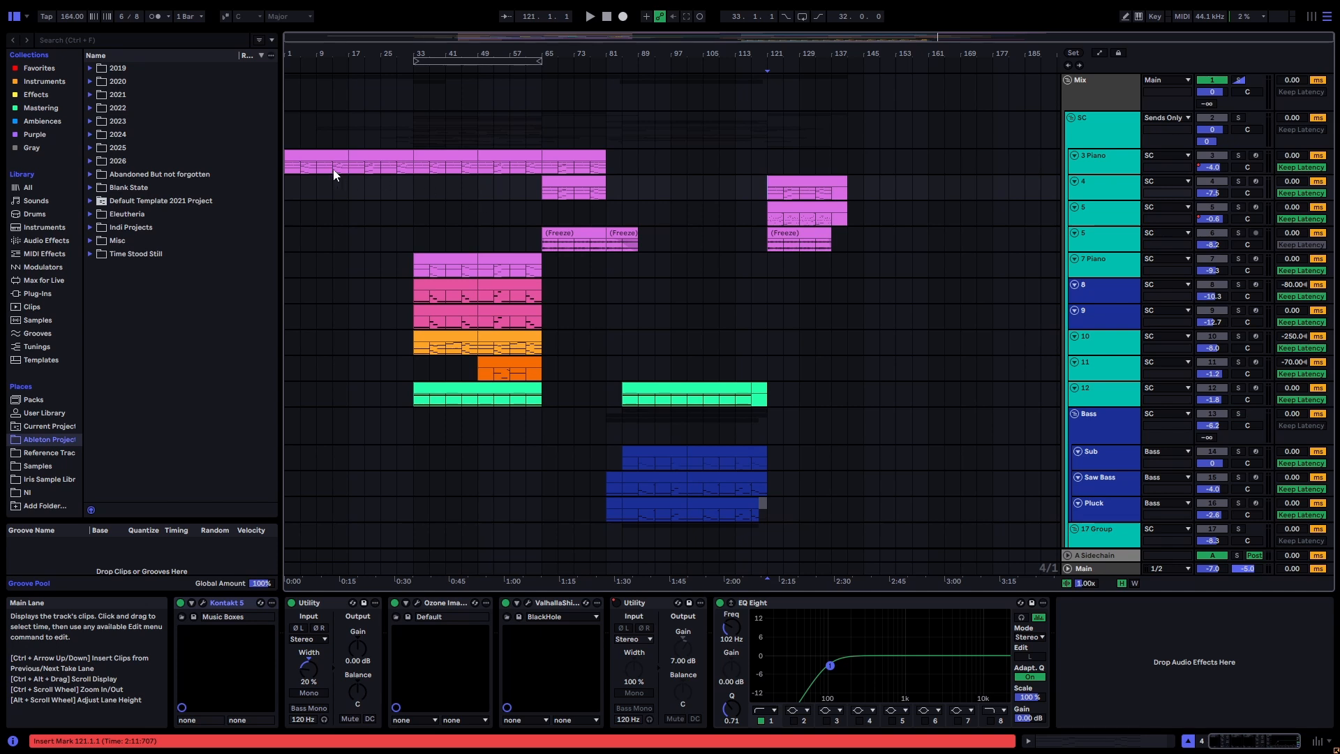
{"action": "left_click_drag", "start_coordinate": [334, 170], "coordinate": [380, 173]}
{"action": "left_click", "coordinate": [769, 191]}
{"action": "left_click", "coordinate": [541, 166]}
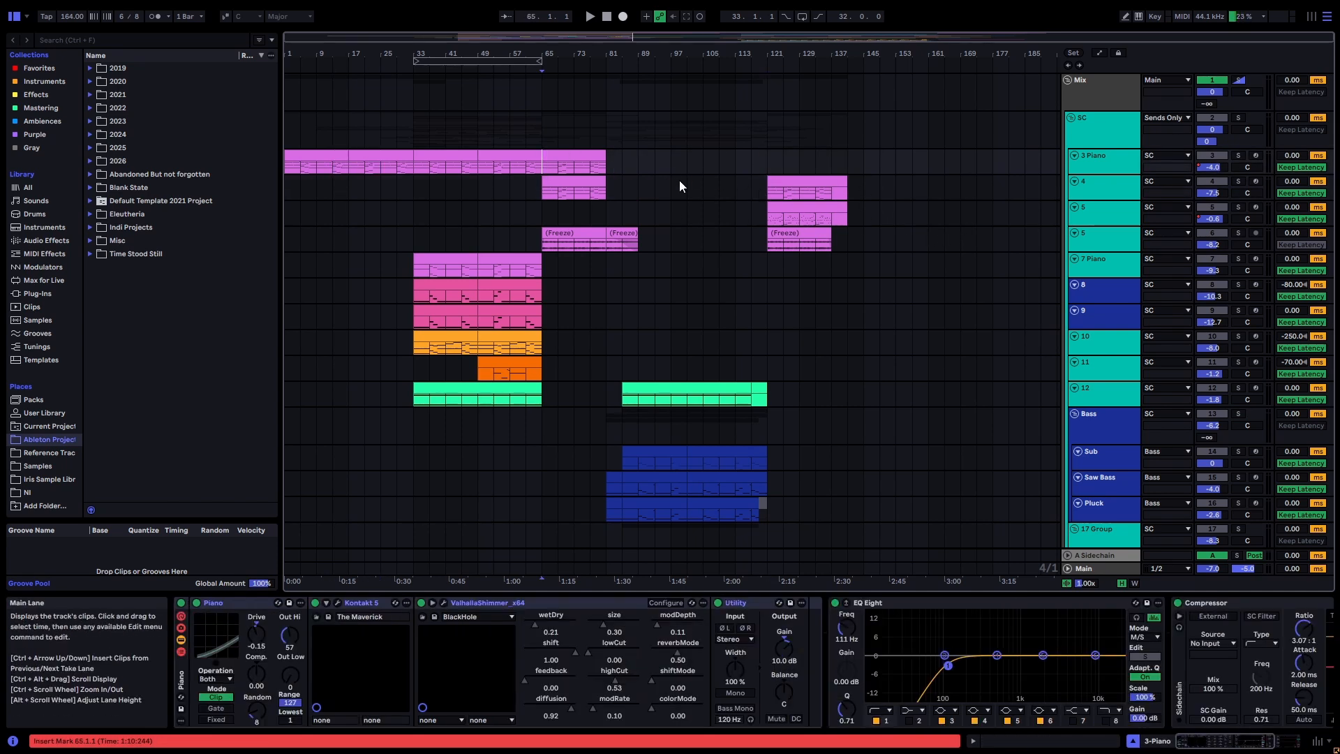
{"action": "left_click_drag", "start_coordinate": [597, 193], "coordinate": [599, 193]}
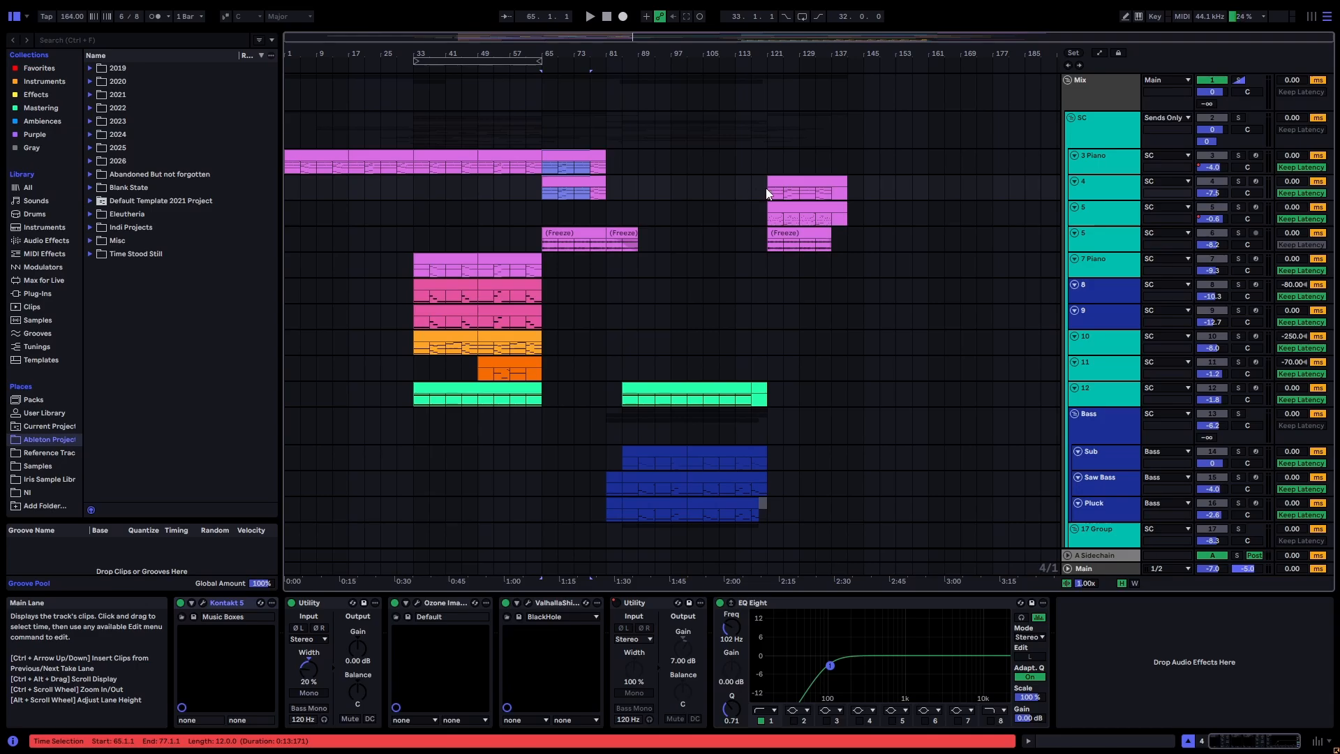
{"action": "left_click", "coordinate": [831, 221]}
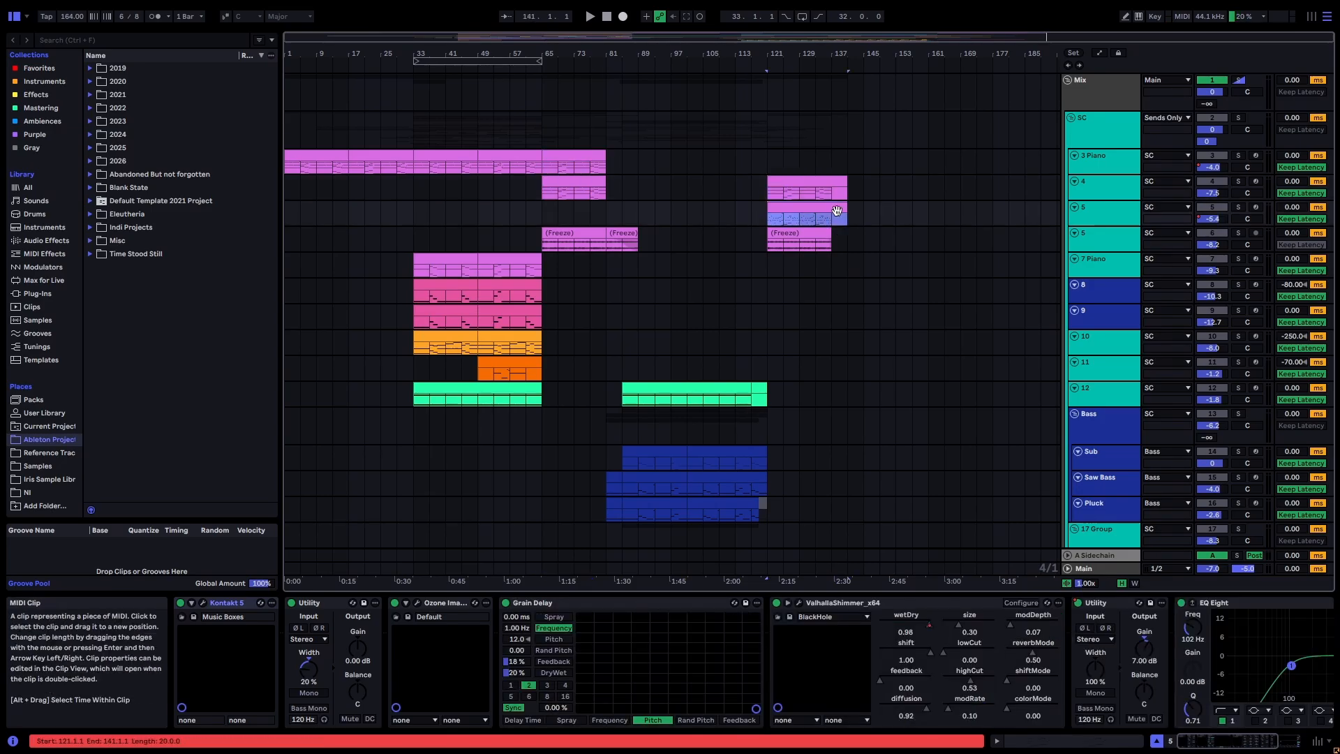
{"action": "scroll", "coordinate": [870, 221], "scroll_direction": "down", "scroll_amount": 5}
{"action": "scroll", "coordinate": [887, 275], "scroll_direction": "up", "scroll_amount": 5}
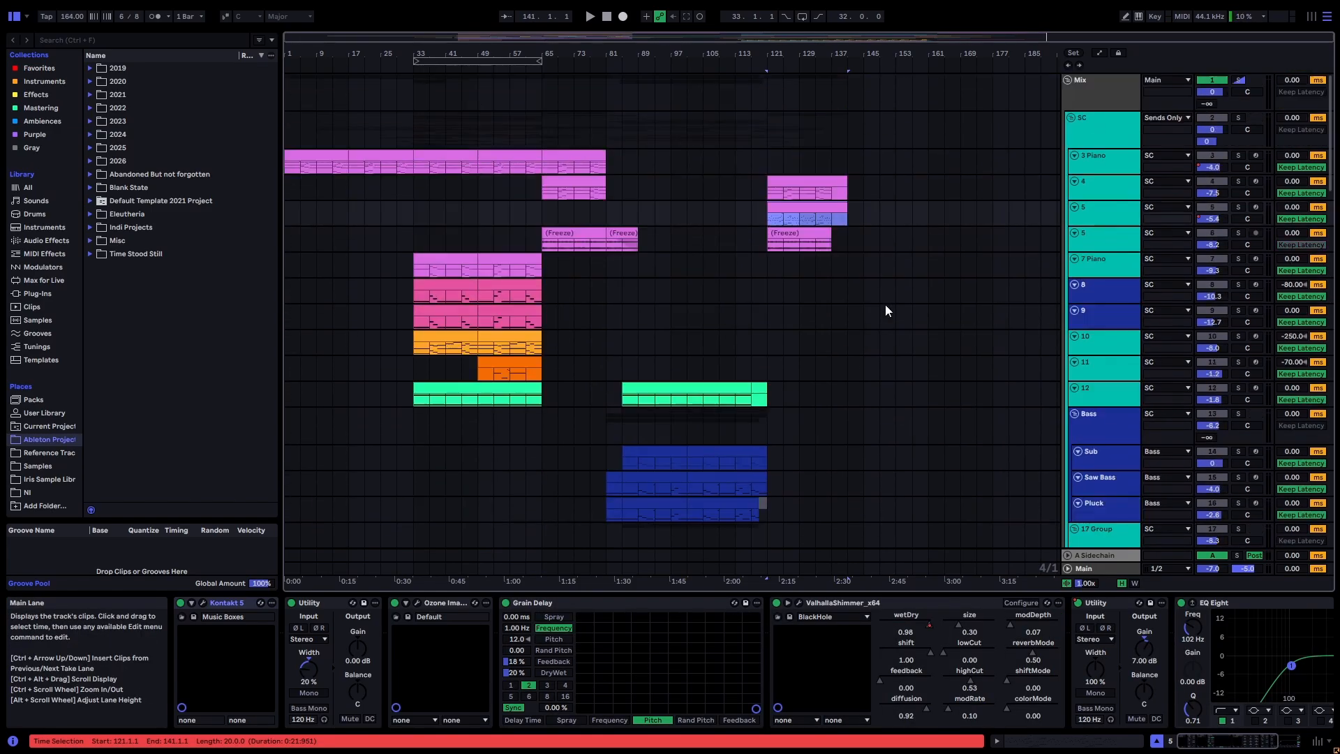
Step: Play the outro from bar 121 with no tracks soloed, review its layers, place the insert marker at bar 141, and save the project
{"action": "key", "text": "space"}
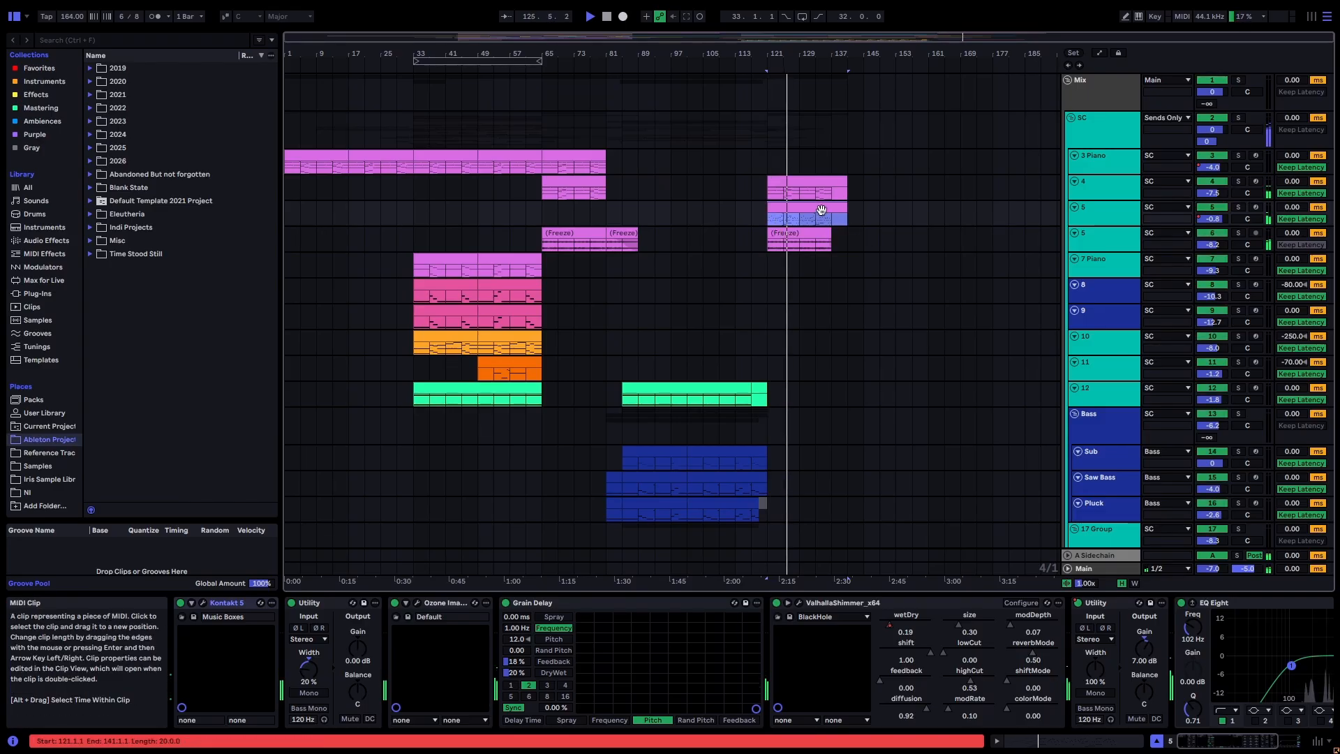
{"action": "scroll", "coordinate": [869, 297], "scroll_direction": "down", "scroll_amount": 15}
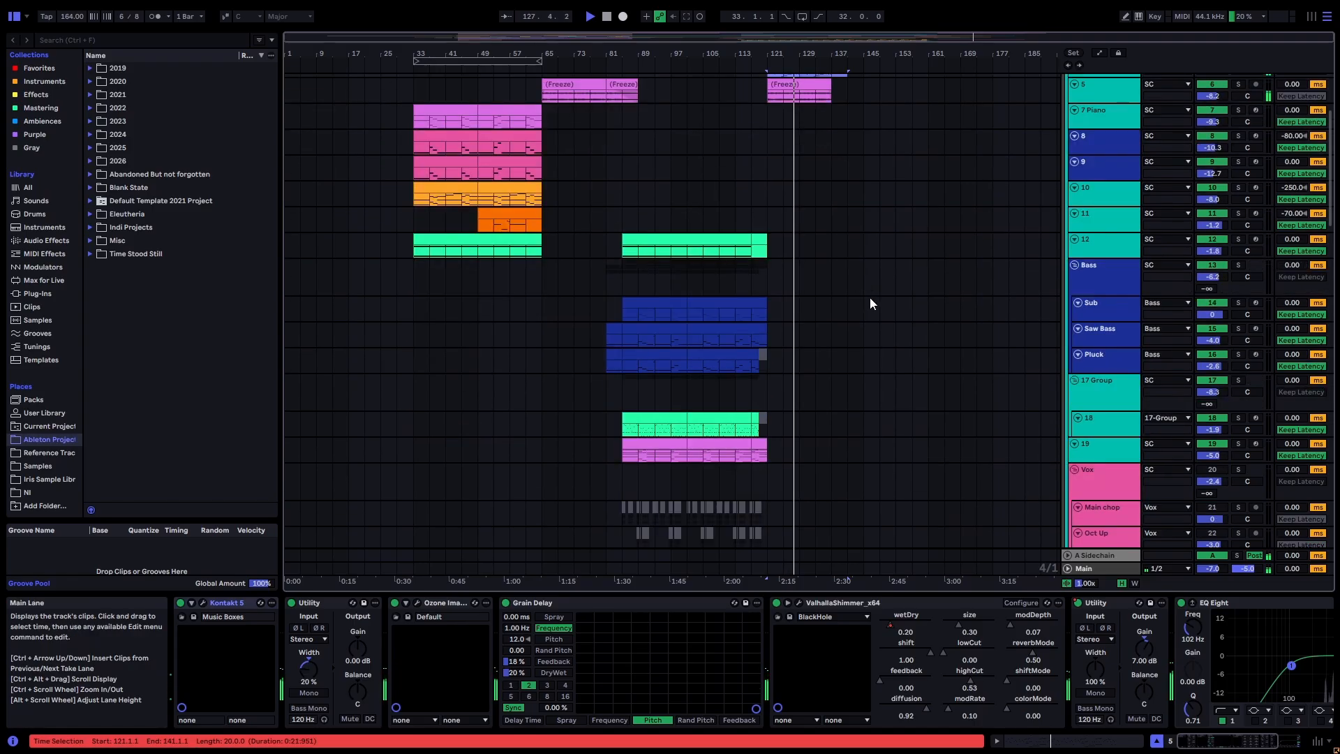
{"action": "scroll", "coordinate": [871, 370], "scroll_direction": "down", "scroll_amount": 20}
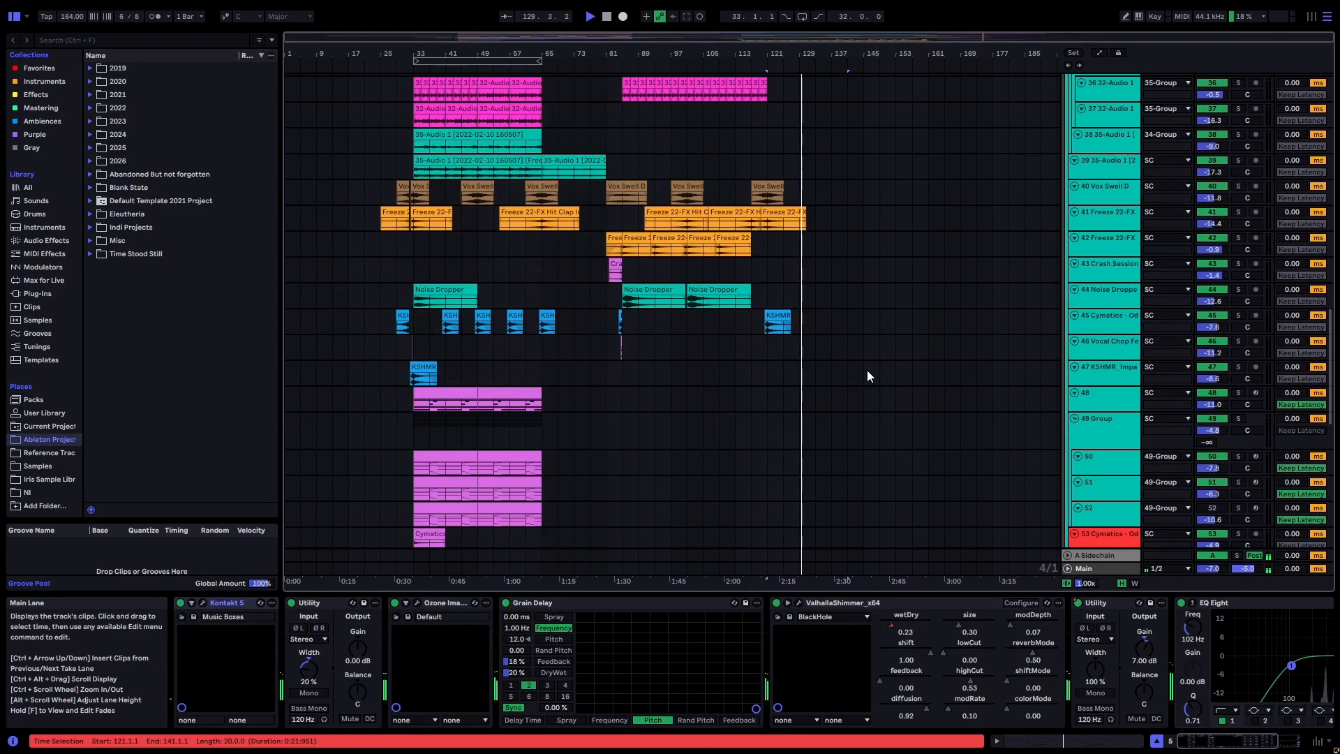
{"action": "scroll", "coordinate": [869, 350], "scroll_direction": "down", "scroll_amount": 2}
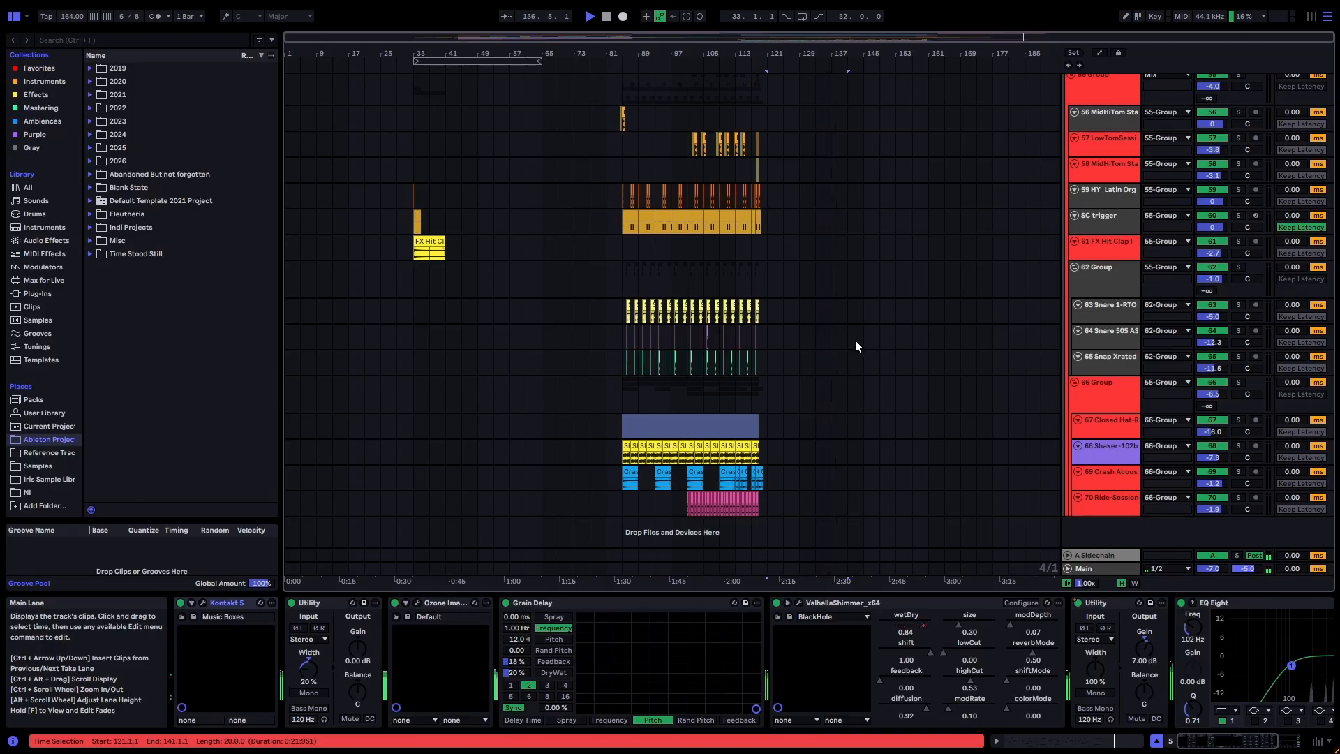
{"action": "scroll", "coordinate": [855, 341], "scroll_direction": "up", "scroll_amount": 6}
{"action": "scroll", "coordinate": [852, 341], "scroll_direction": "up", "scroll_amount": 6}
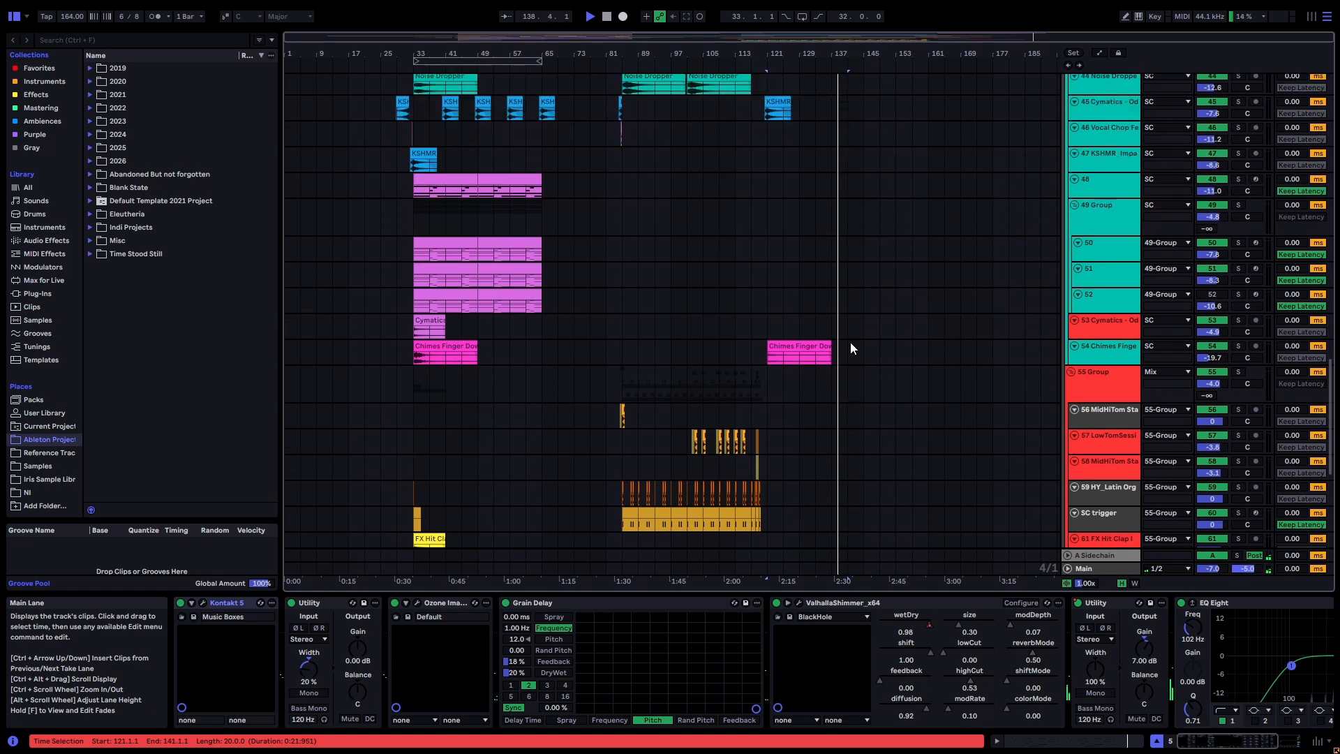
{"action": "scroll", "coordinate": [849, 343], "scroll_direction": "up", "scroll_amount": 12}
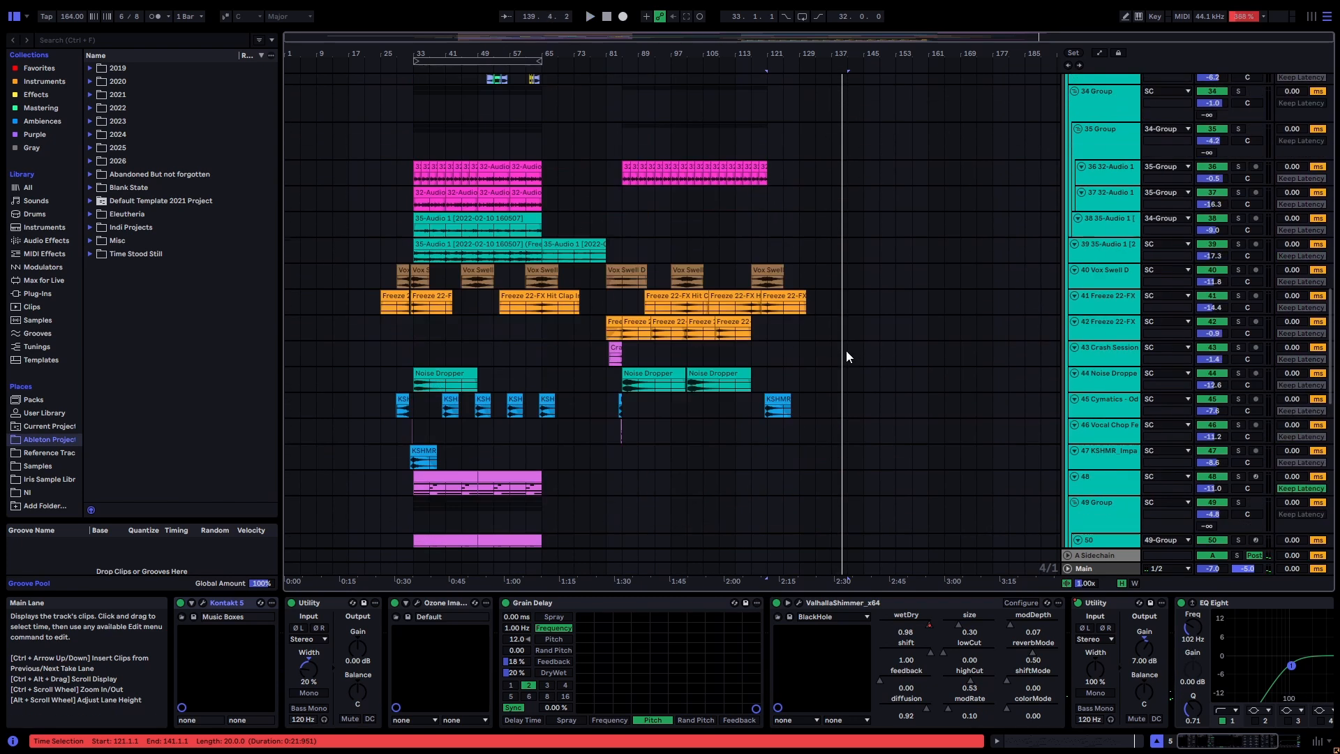
{"action": "left_click", "coordinate": [853, 346]}
{"action": "key", "text": "ctrl+s"}
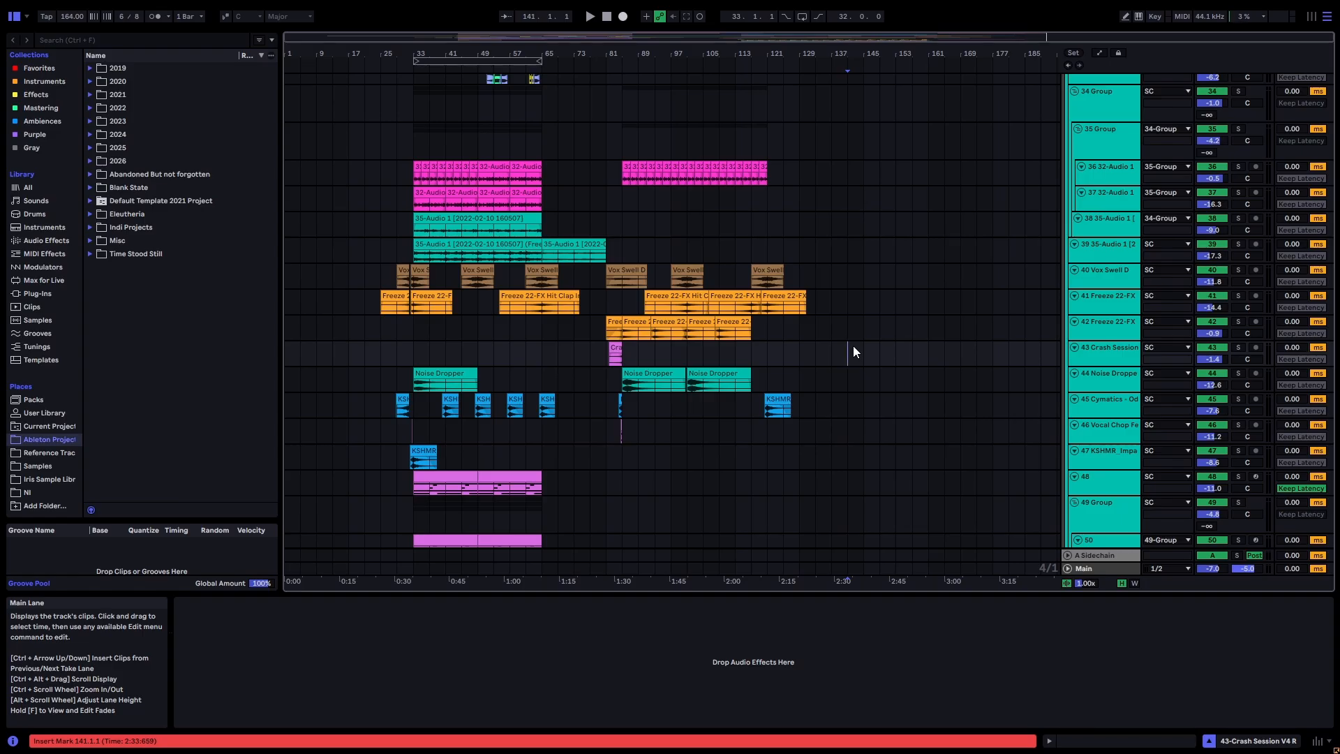
Step: Look through the arrangement, display the Main track's device chain, and place the insert marker at bar 153 on track 19
{"action": "scroll", "coordinate": [864, 336], "scroll_direction": "up", "scroll_amount": 10}
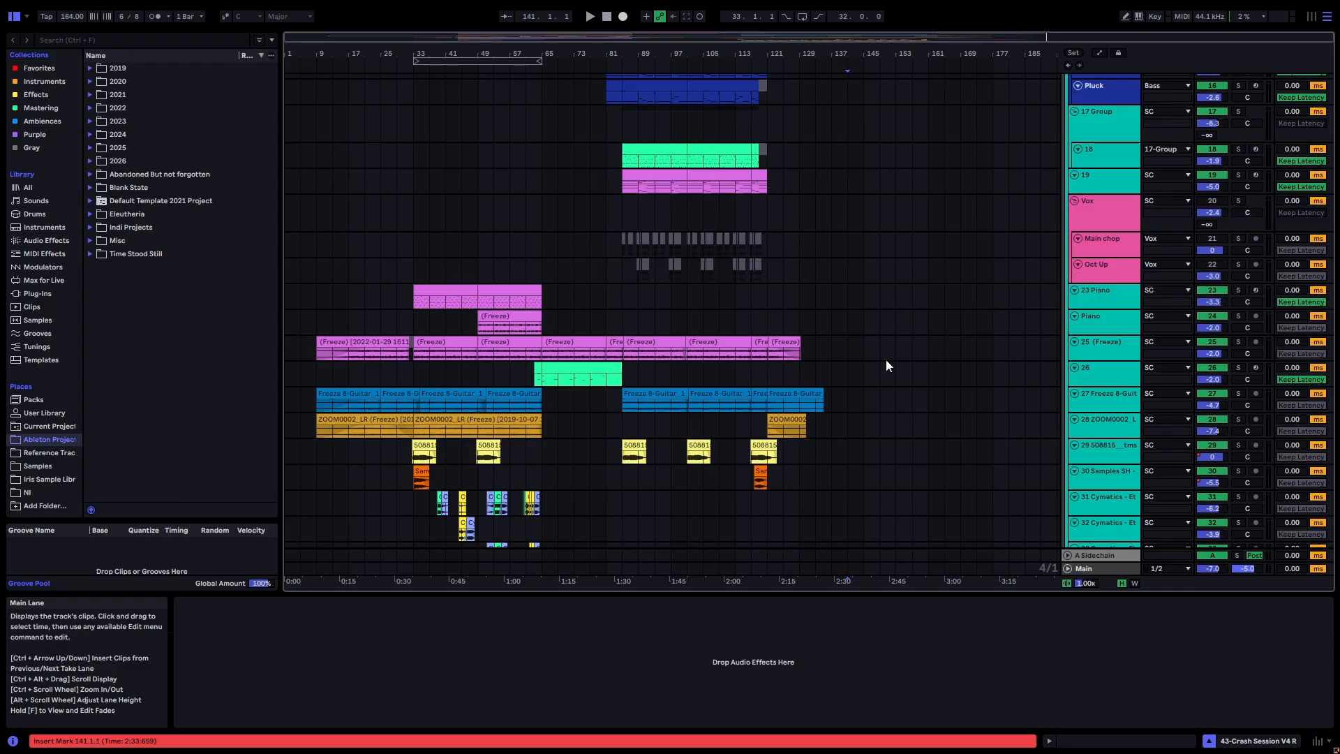
{"action": "scroll", "coordinate": [879, 334], "scroll_direction": "up", "scroll_amount": 8}
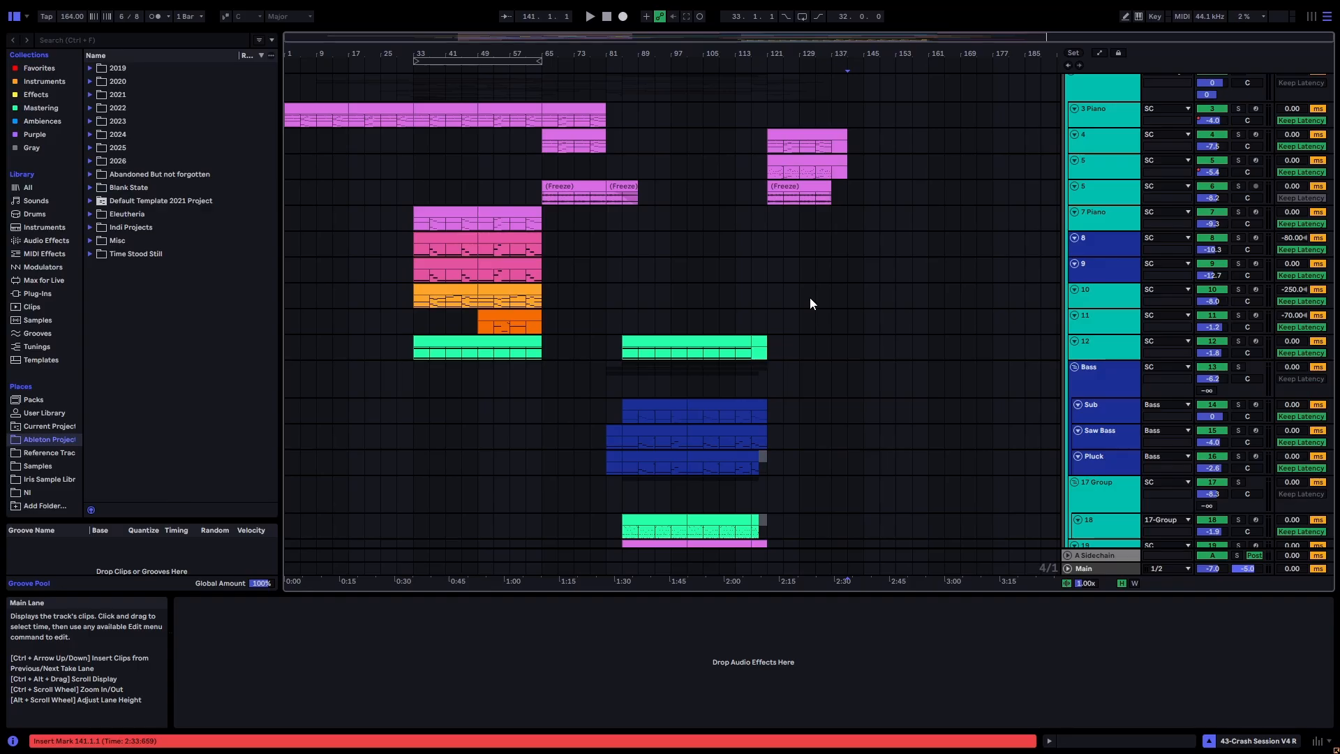
{"action": "scroll", "coordinate": [795, 291], "scroll_direction": "down", "scroll_amount": 4}
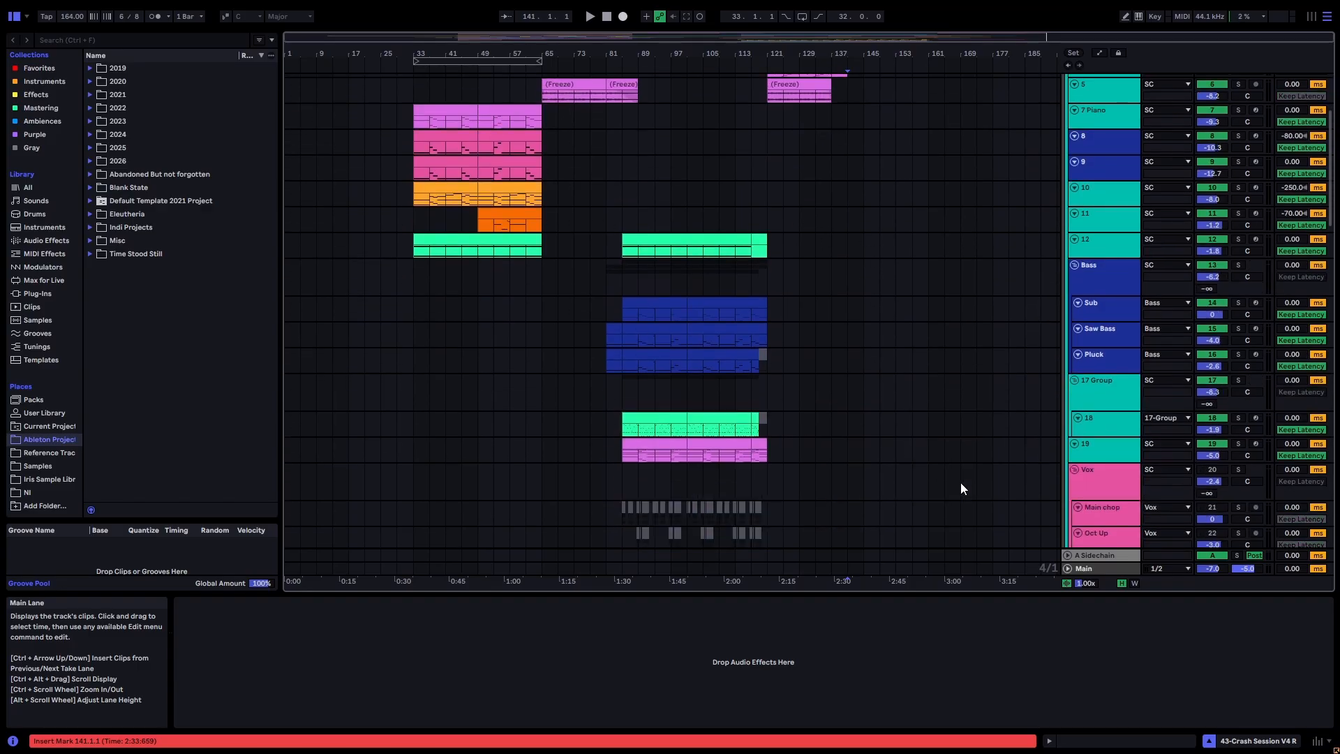
{"action": "left_click", "coordinate": [1087, 567]}
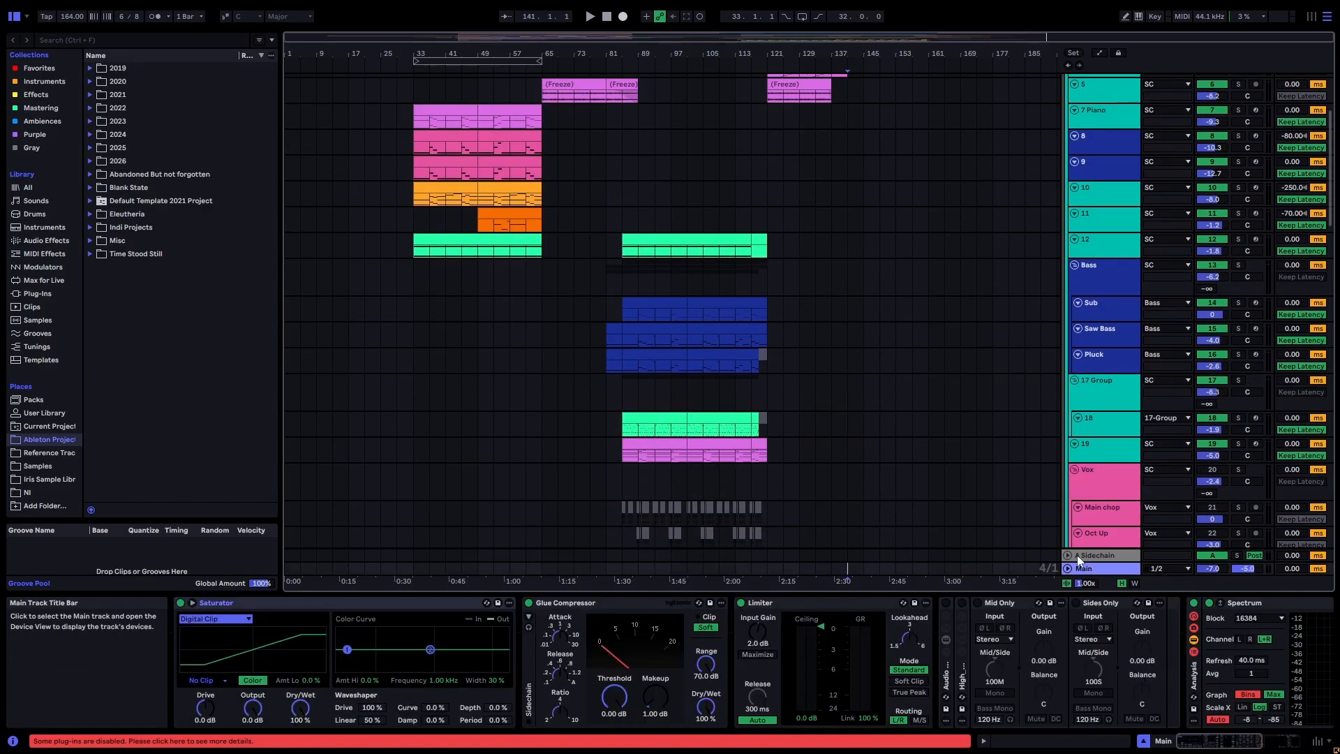
{"action": "left_click", "coordinate": [891, 442]}
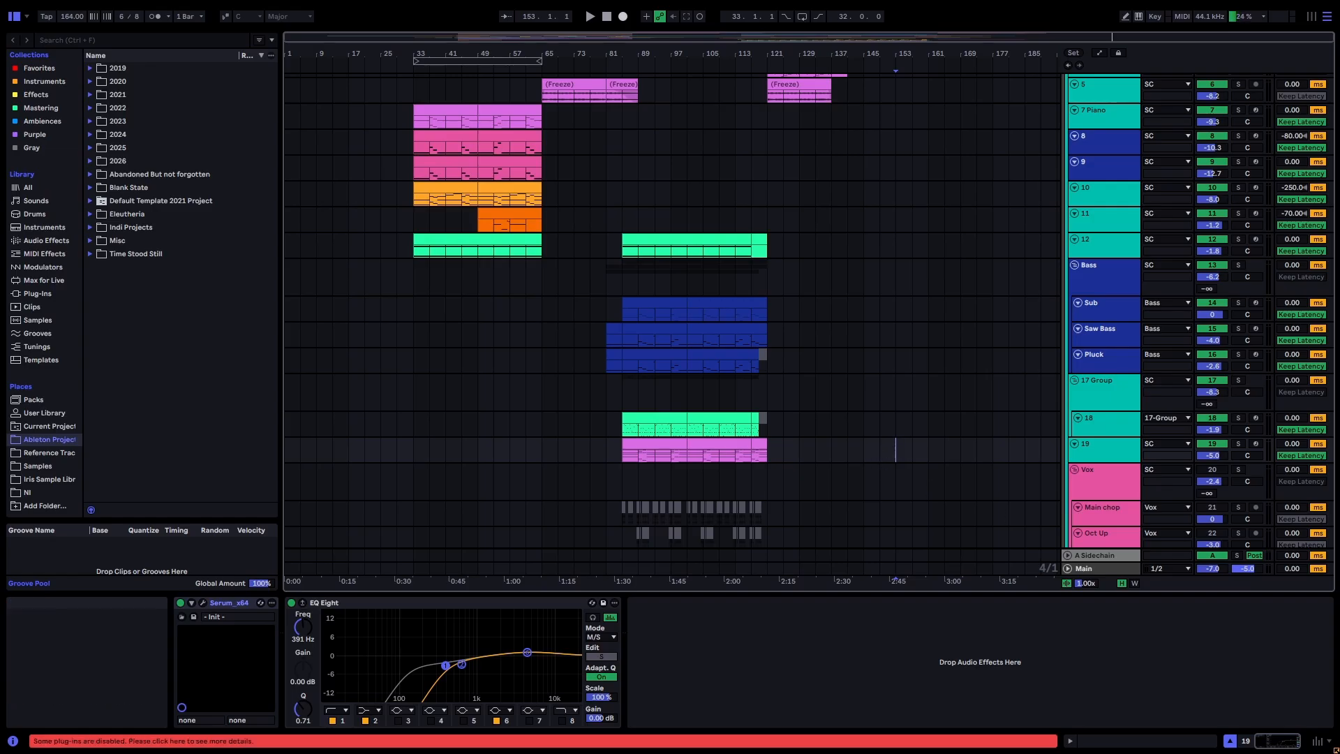